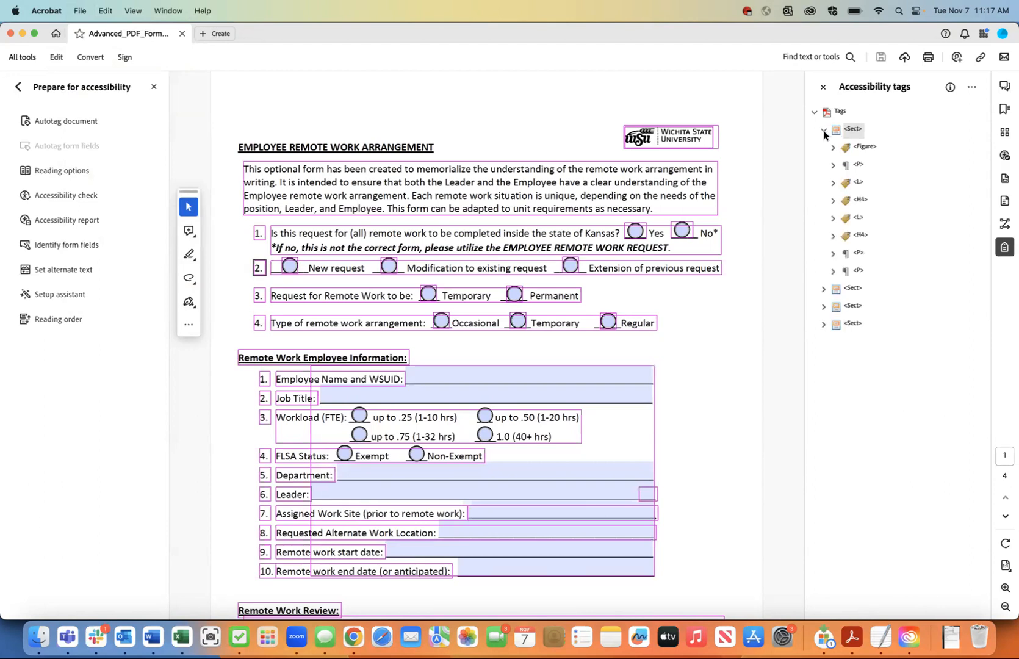
# Step: Add the alternate text "Wichita State University Logo" to the logo figure at the head of the form
pyautogui.click(864, 148)
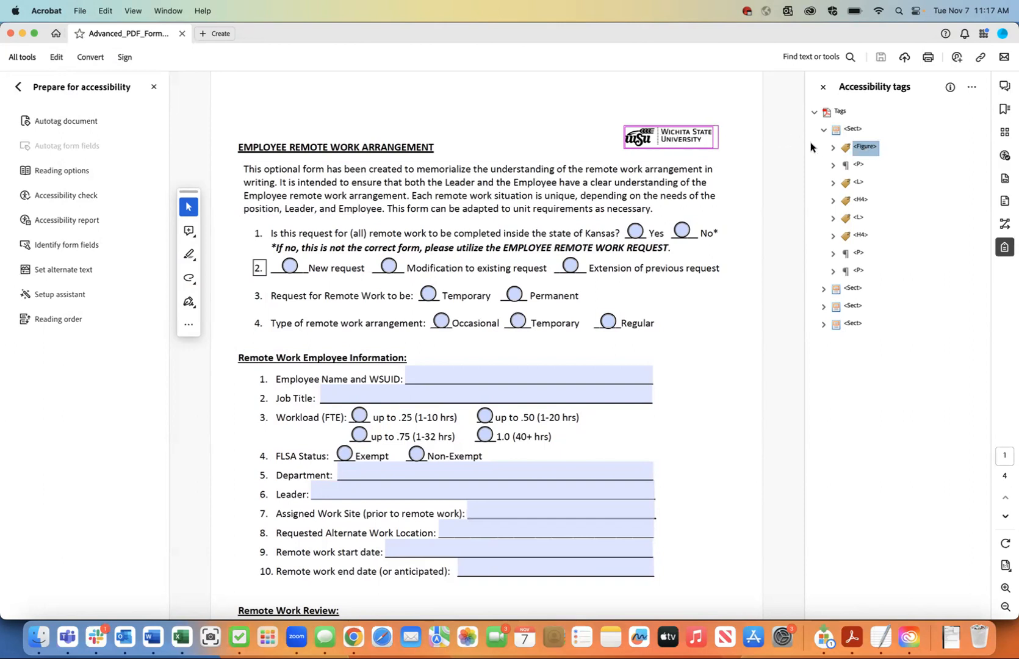
pyautogui.click(57, 320)
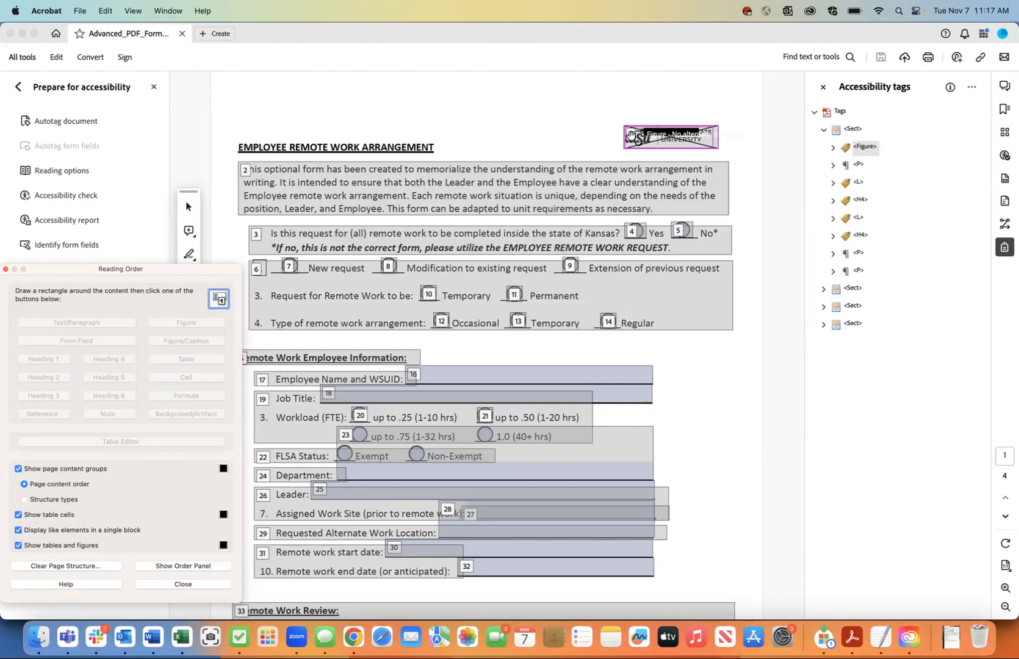
pyautogui.click(631, 135)
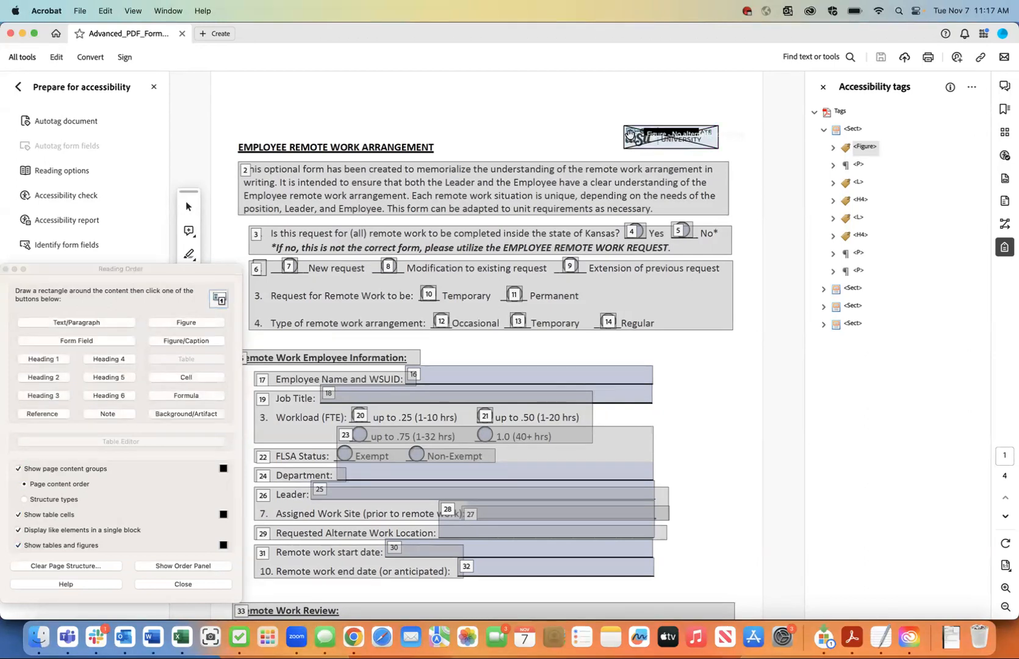
pyautogui.rightClick(630, 135)
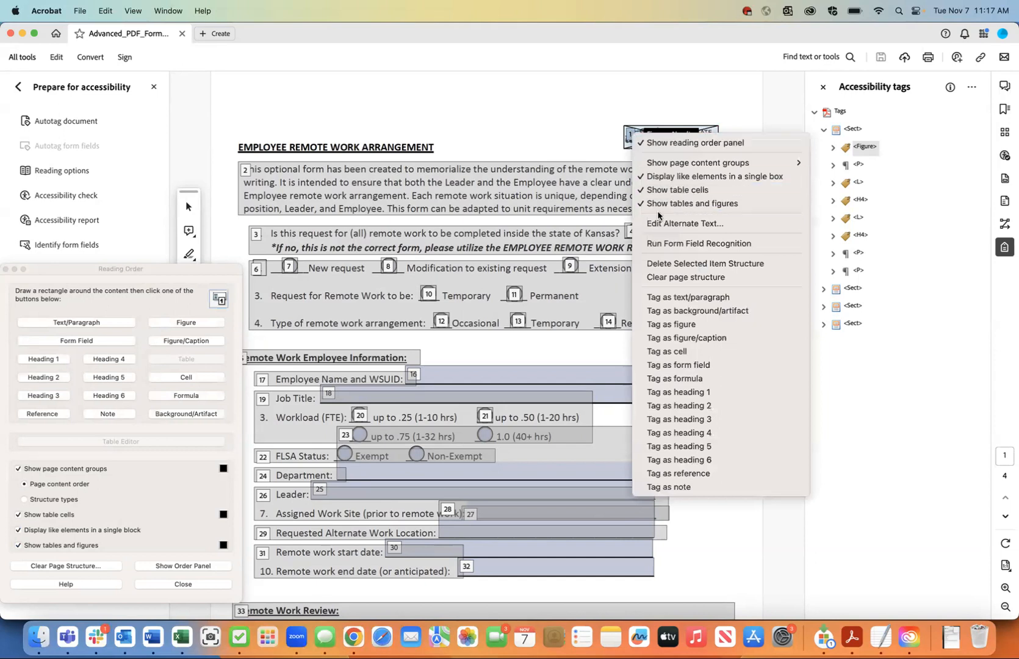
pyautogui.click(661, 226)
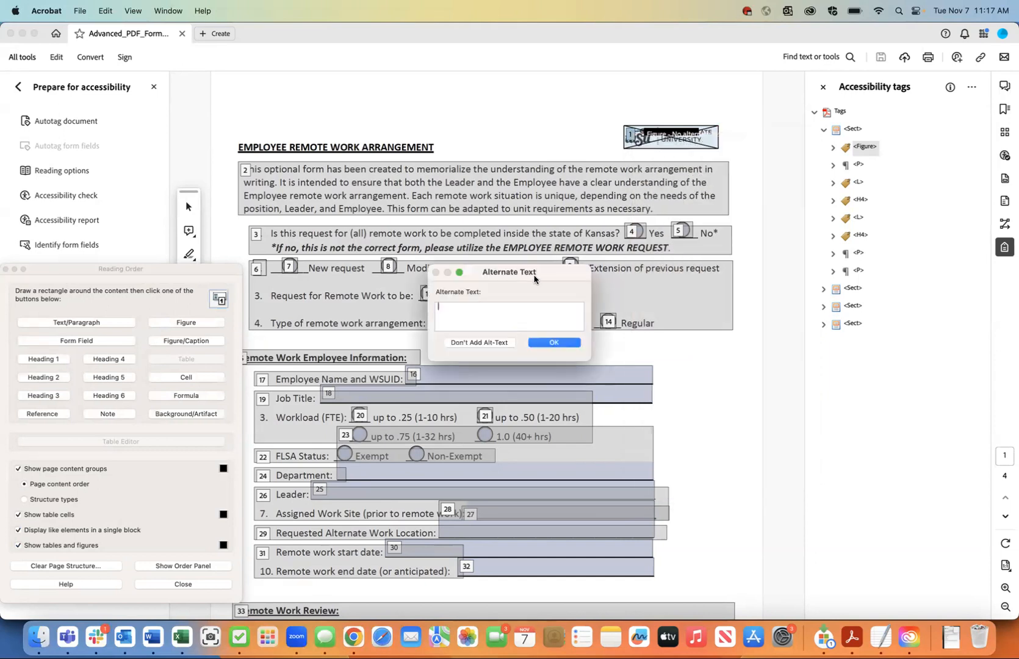
pyautogui.write('Wichita State University Logo')
pyautogui.click(547, 343)
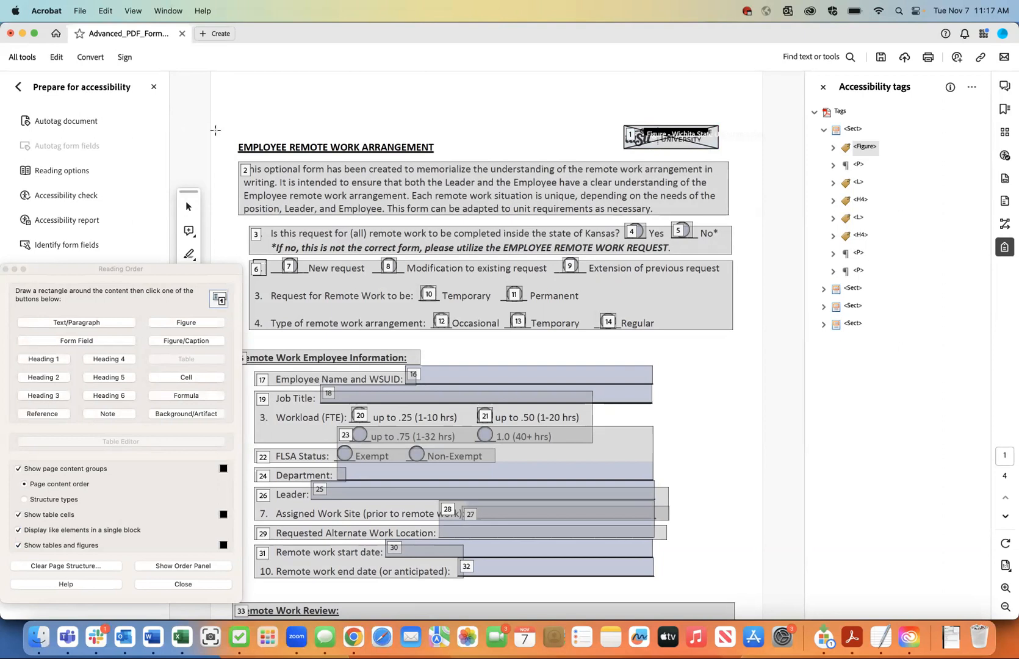
# Step: Tag the EMPLOYEE REMOTE WORK ARRANGEMENT title as Heading 1 and move its H1 tag directly after the logo's Figure tag
pyautogui.moveTo(232, 135); pyautogui.dragTo(444, 159)
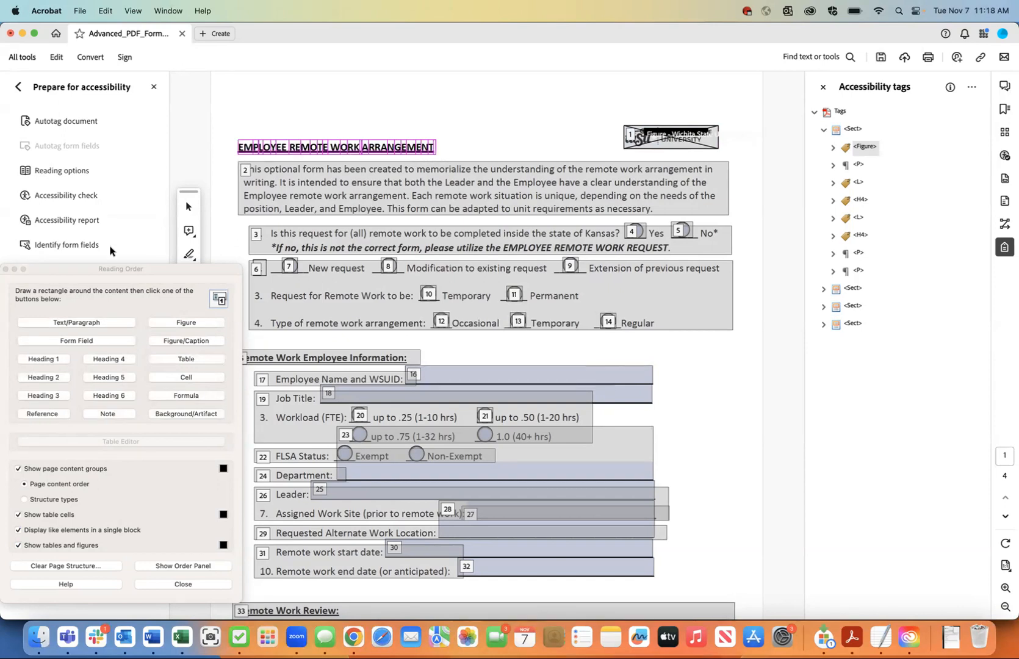
pyautogui.click(46, 356)
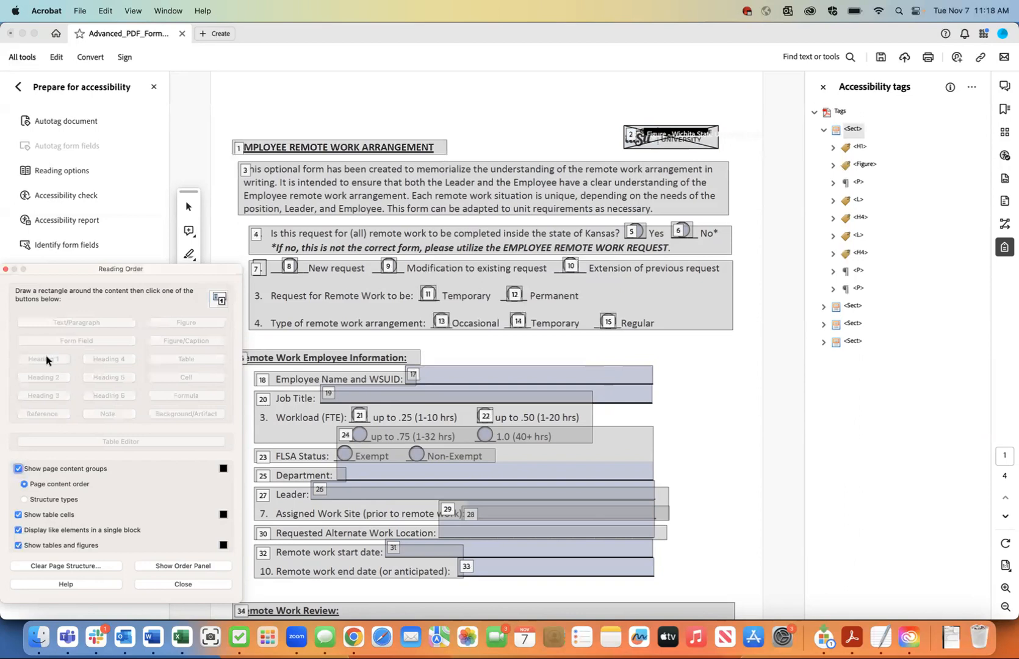
pyautogui.click(859, 149)
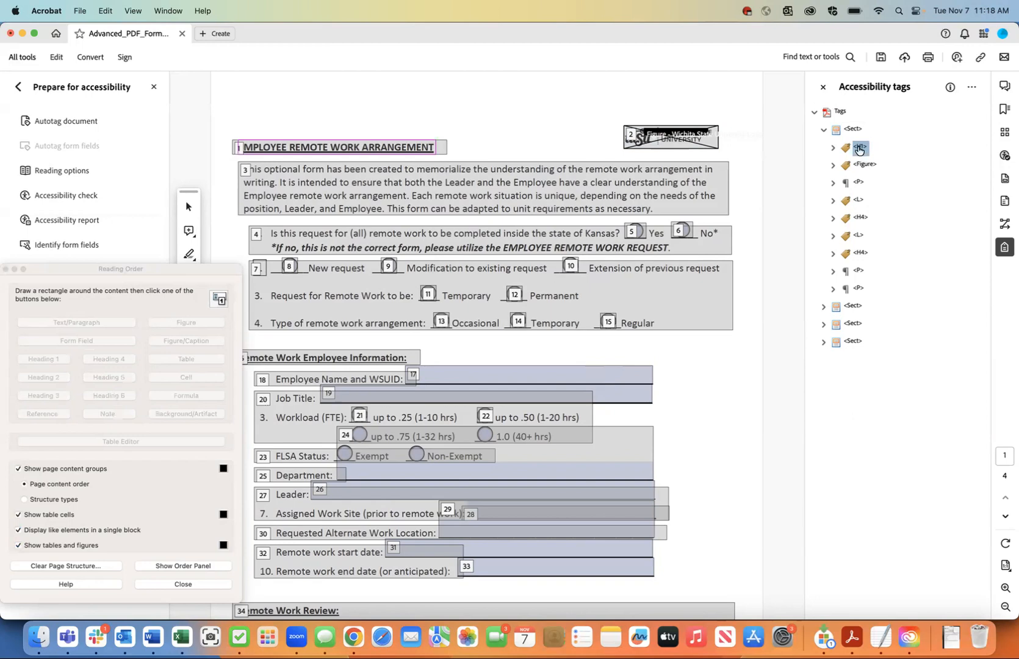
pyautogui.rightClick(859, 150)
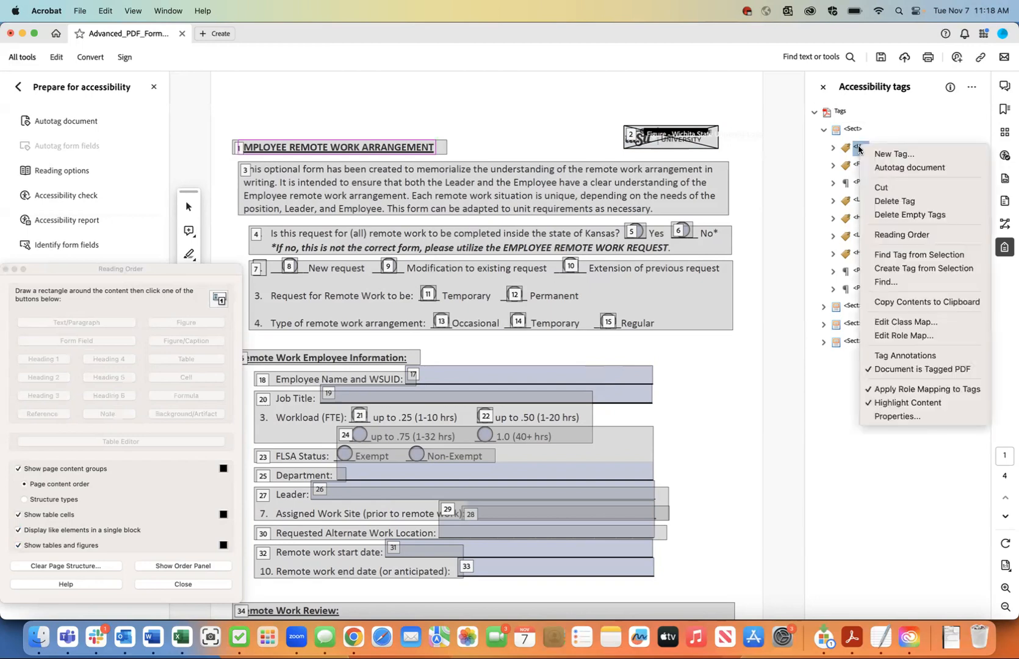
pyautogui.click(878, 187)
pyautogui.click(864, 165)
pyautogui.rightClick(864, 166)
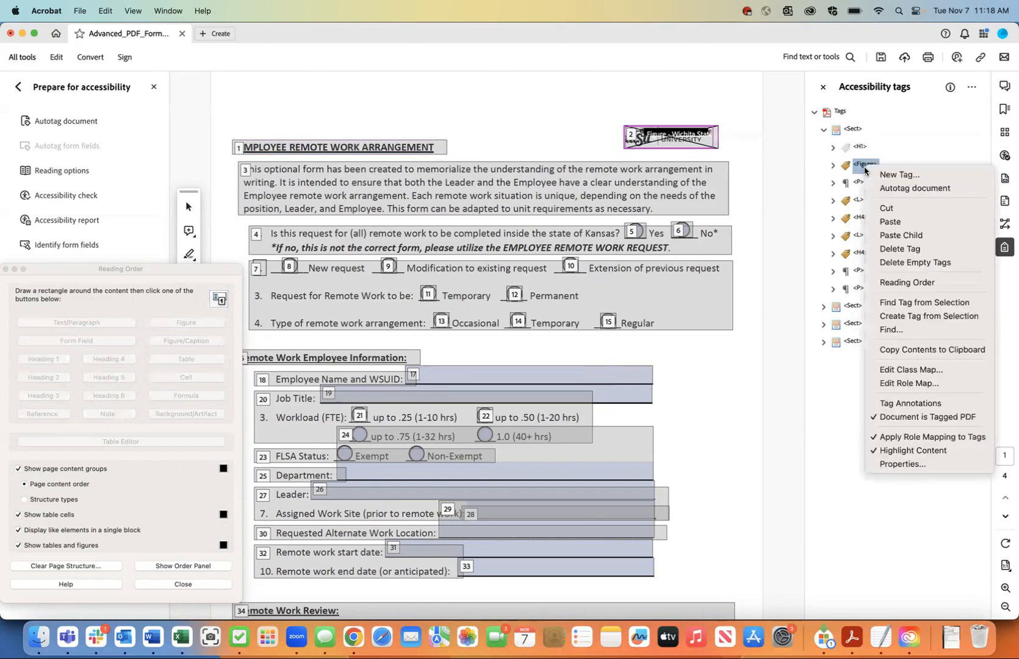
pyautogui.click(891, 221)
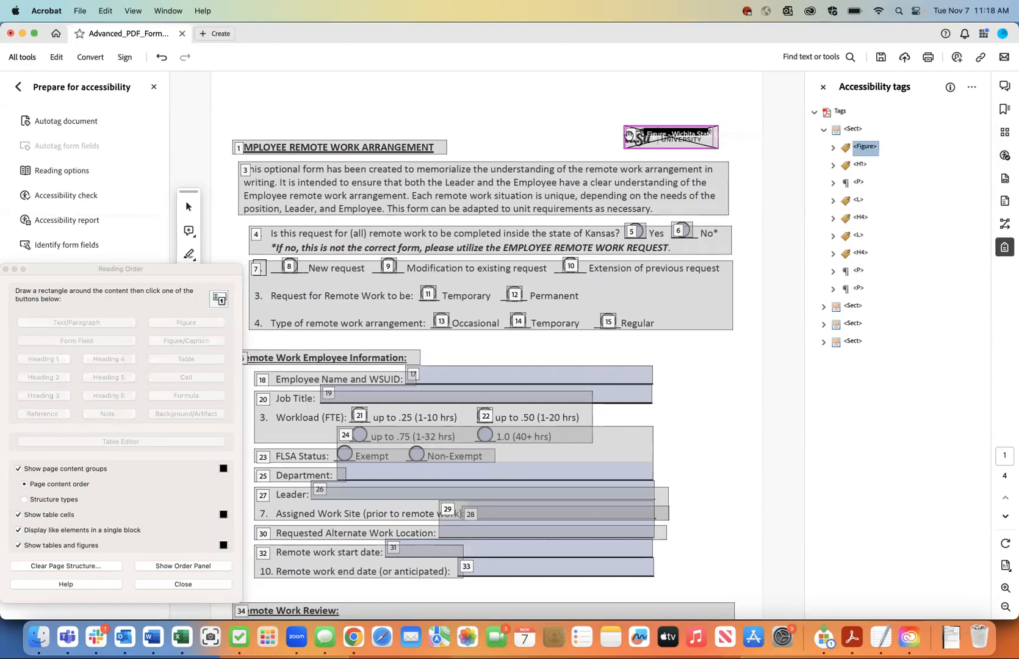
# Step: Check the contents of the intro paragraph, H1 and Figure tags and the page area covered by the first list tag
pyautogui.click(717, 205)
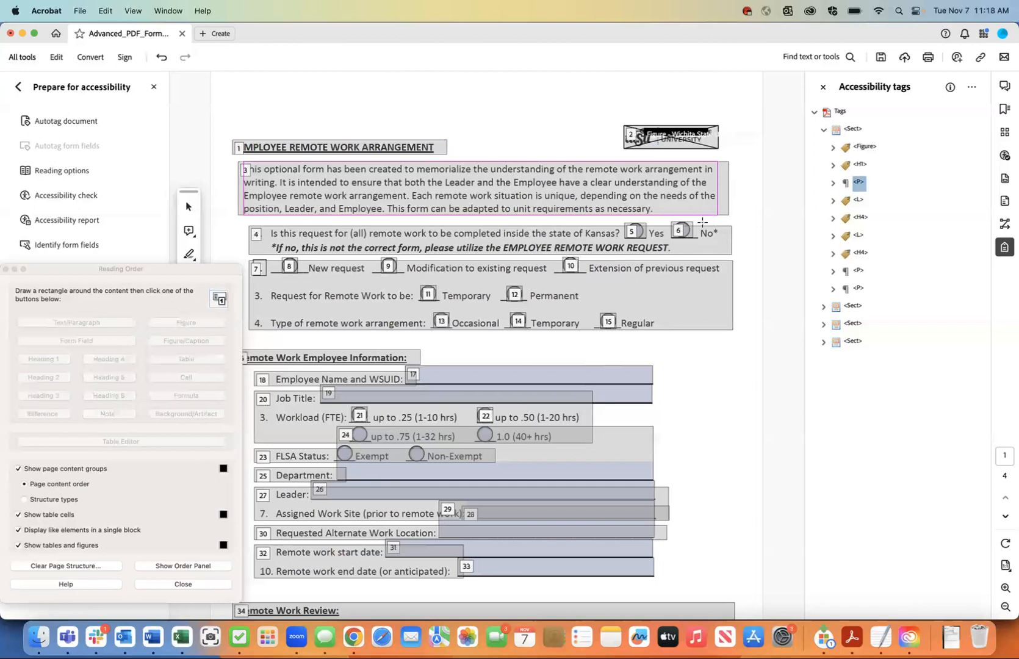
pyautogui.click(833, 183)
pyautogui.click(833, 183)
pyautogui.click(833, 165)
pyautogui.click(833, 165)
pyautogui.click(832, 147)
pyautogui.click(833, 147)
pyautogui.click(857, 201)
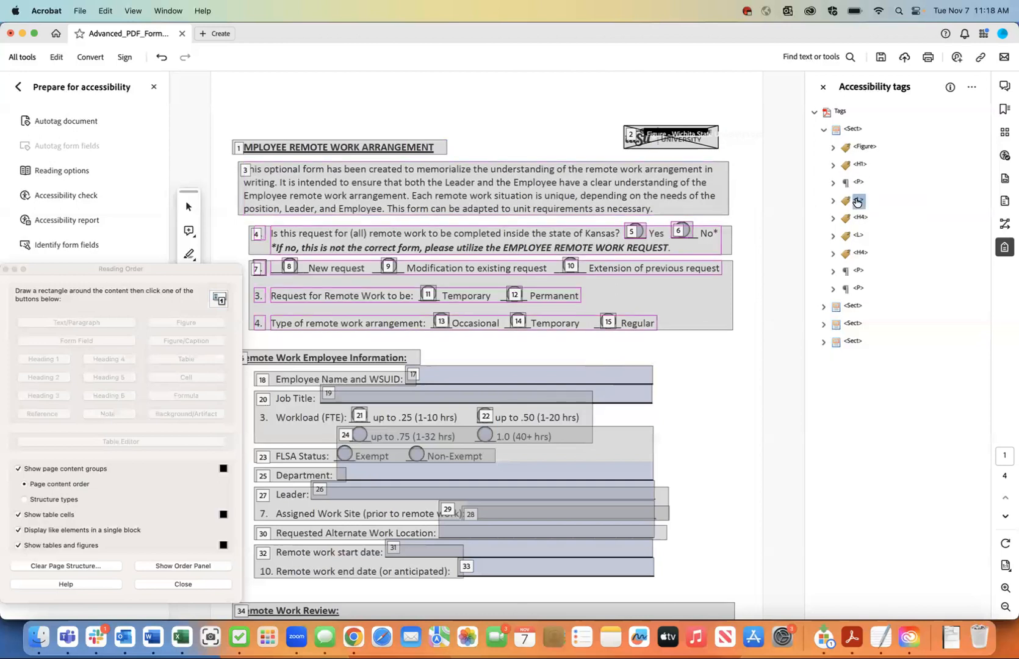
pyautogui.scroll(-2, 281, 203)
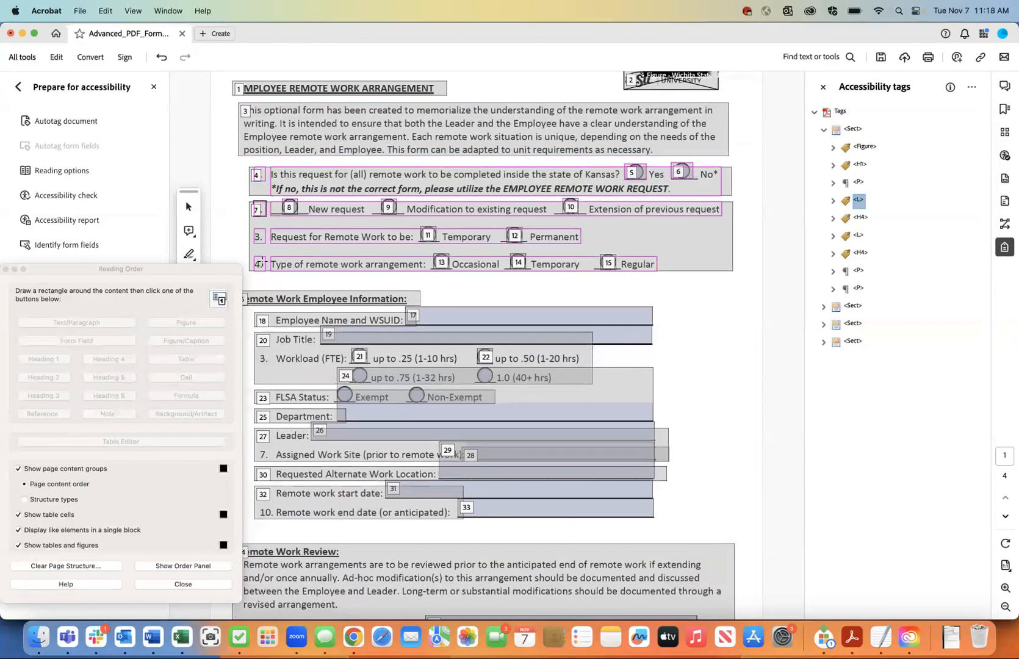
# Step: Close the Reading Order tool and check which question each list item in the first list tag covers
pyautogui.click(186, 584)
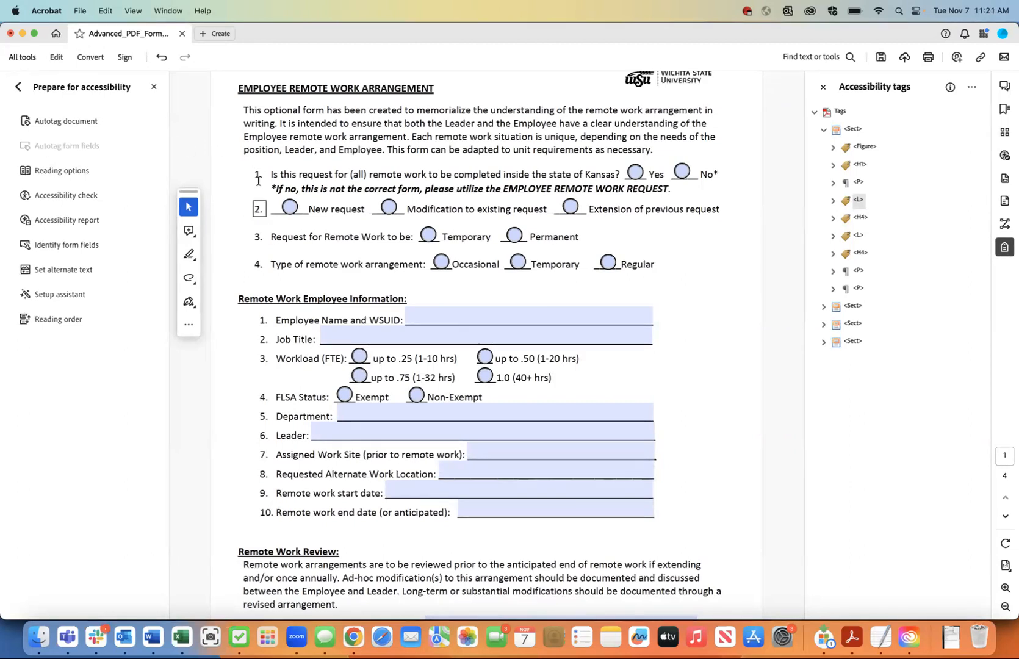
pyautogui.click(832, 201)
pyautogui.click(866, 218)
pyautogui.click(867, 235)
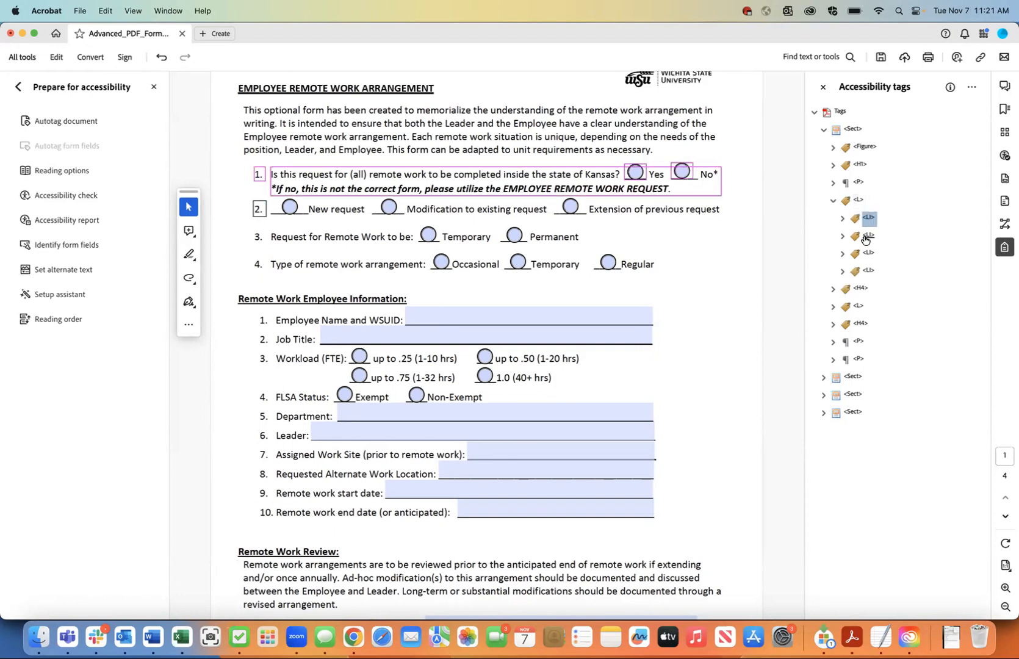
pyautogui.click(866, 253)
pyautogui.click(866, 271)
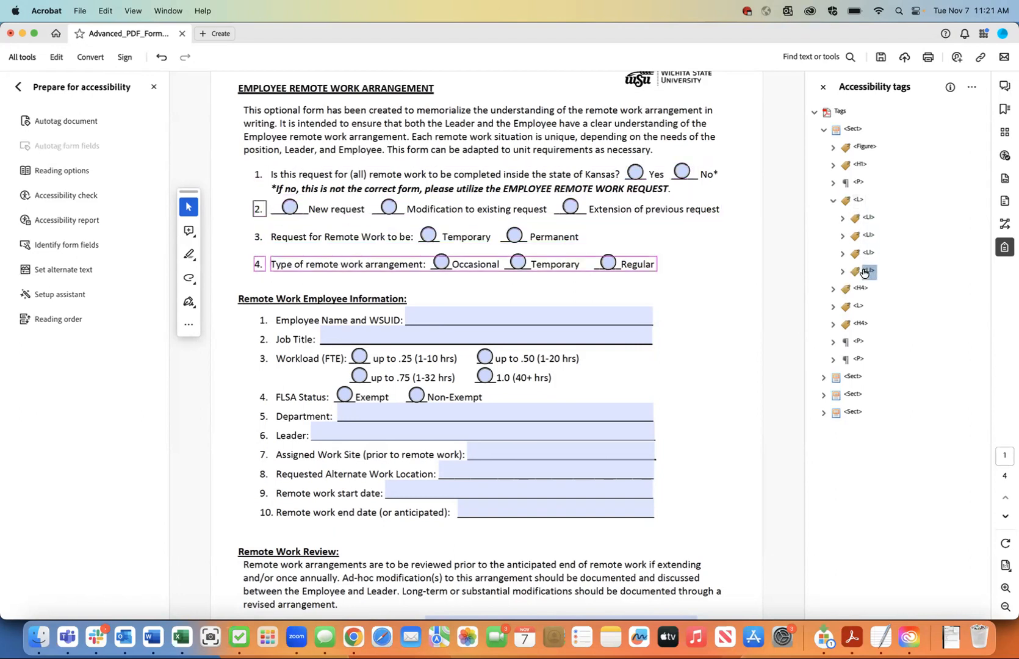
# Step: Expand all four list items of the first list and inspect the label tags of the first and last items
pyautogui.click(842, 220)
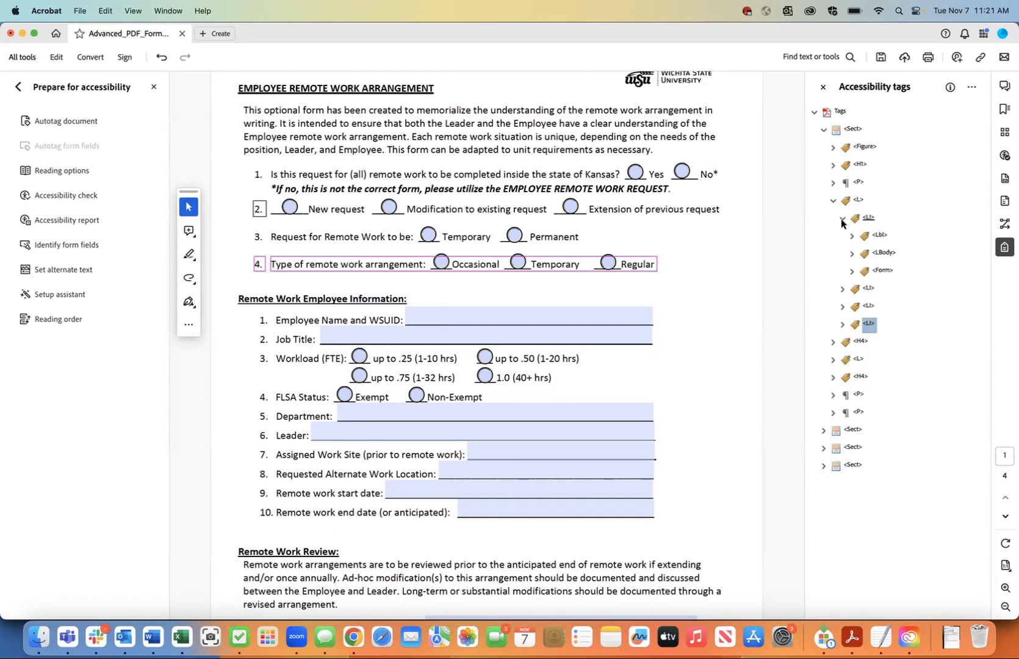
pyautogui.click(853, 237)
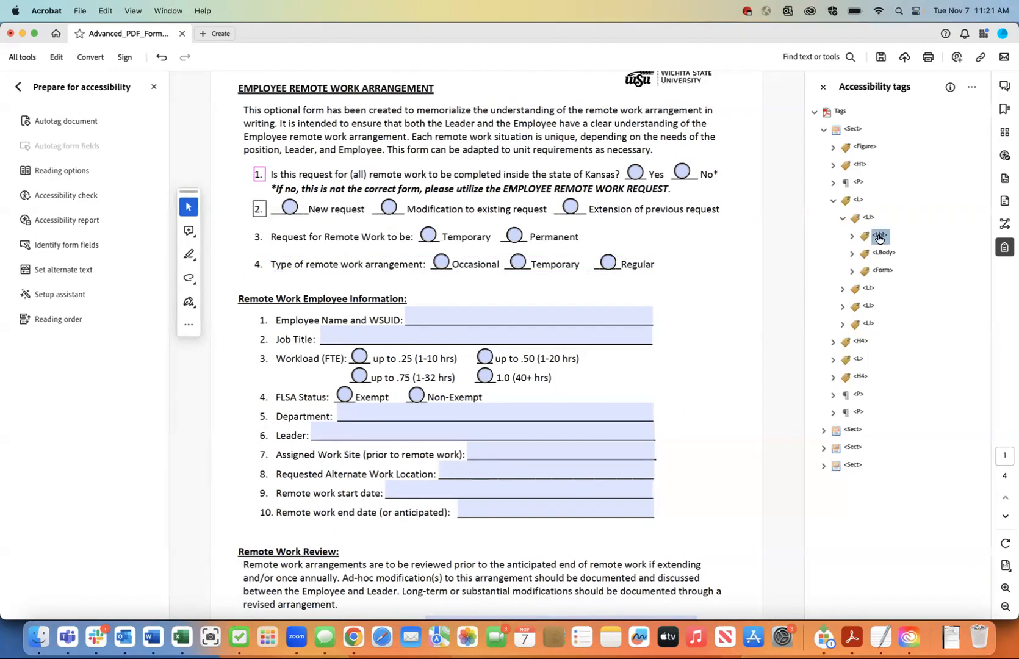
pyautogui.click(852, 238)
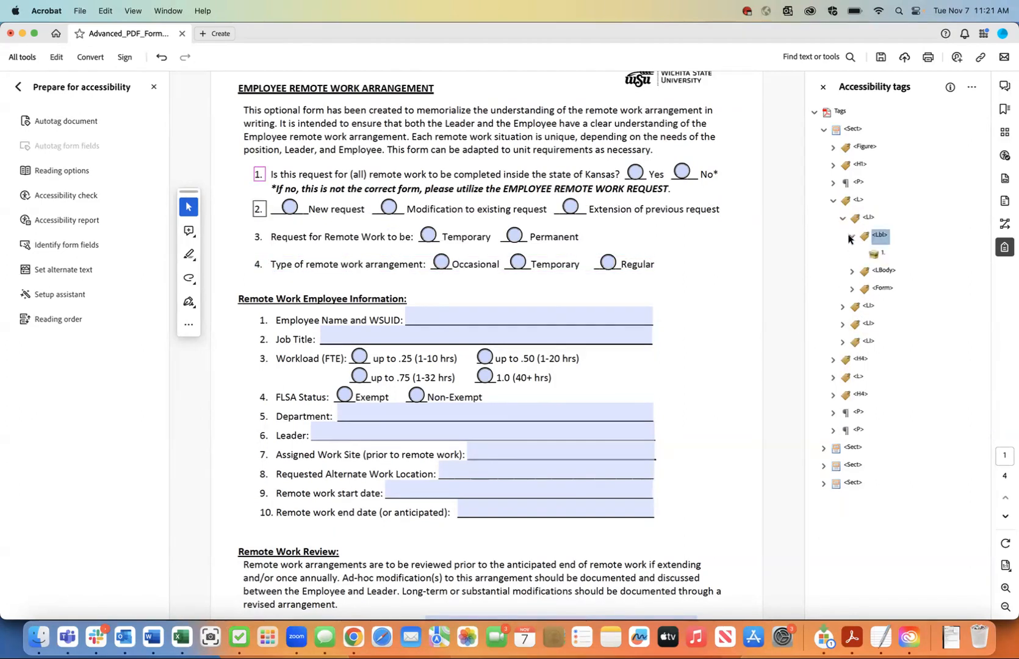
pyautogui.click(850, 237)
pyautogui.click(842, 288)
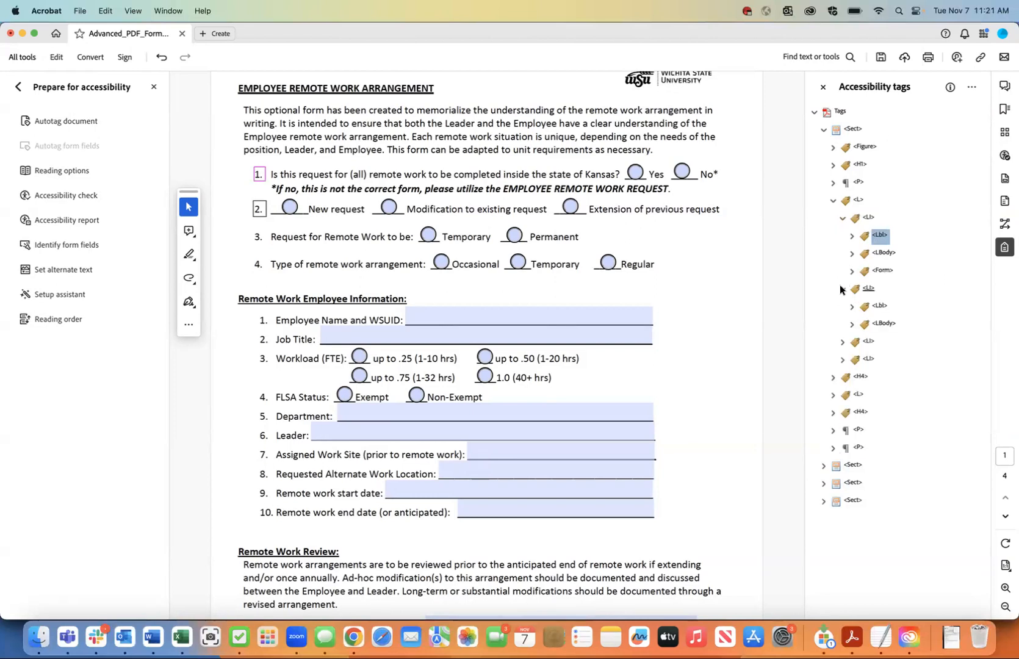
pyautogui.click(842, 343)
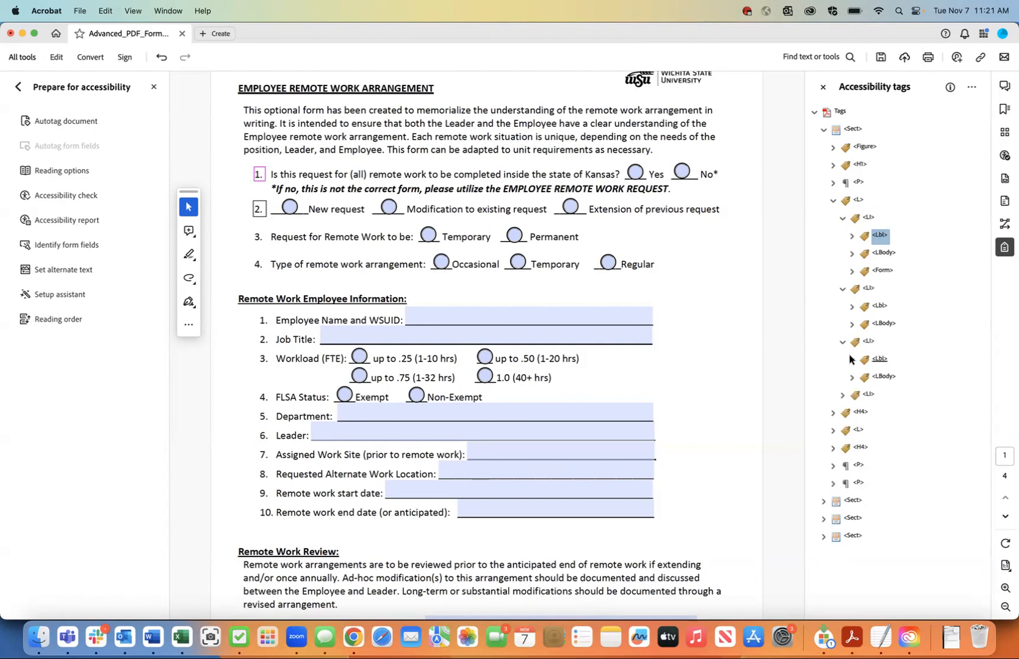
pyautogui.click(842, 395)
pyautogui.click(852, 412)
pyautogui.click(852, 413)
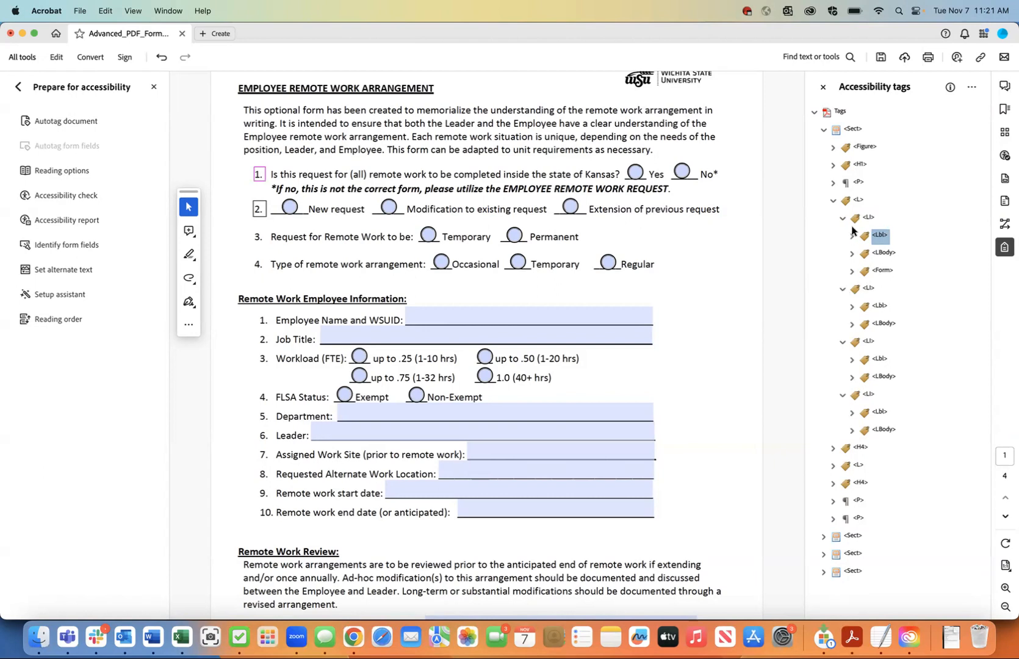
# Step: Inspect the first list item's LBody text and the two All In-Kansas Remote Work objects in its Form tag
pyautogui.click(852, 253)
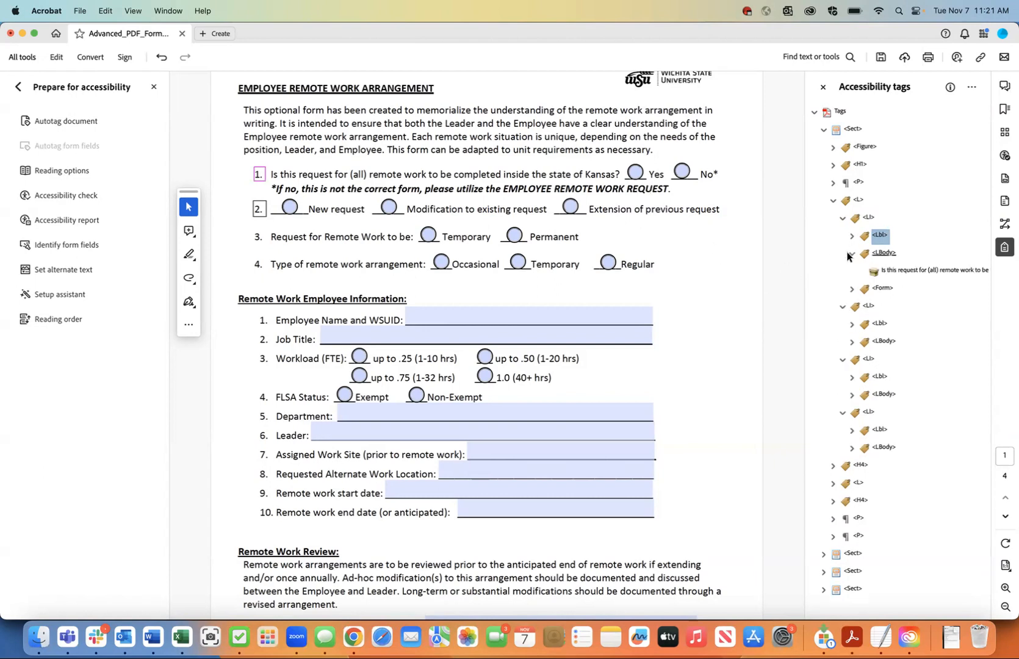
pyautogui.click(894, 273)
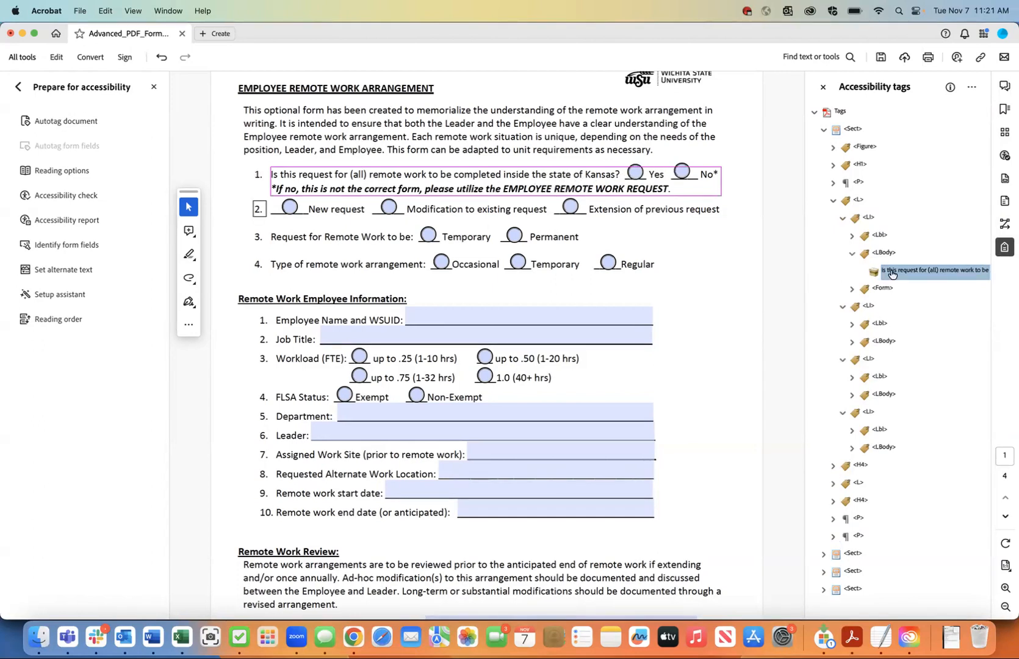
pyautogui.click(851, 289)
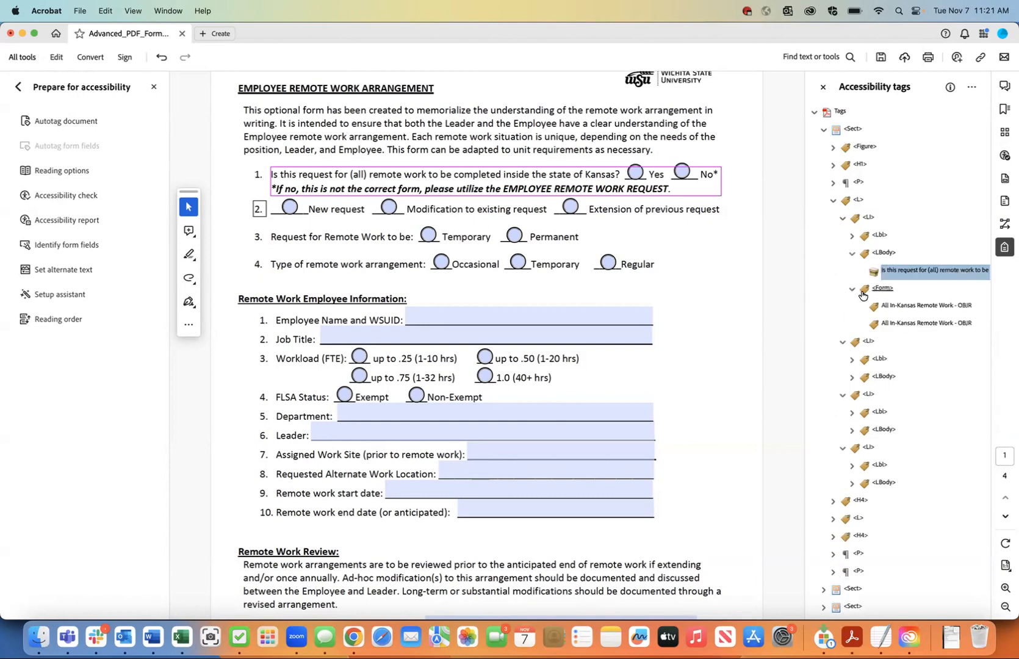
pyautogui.click(891, 305)
pyautogui.click(892, 324)
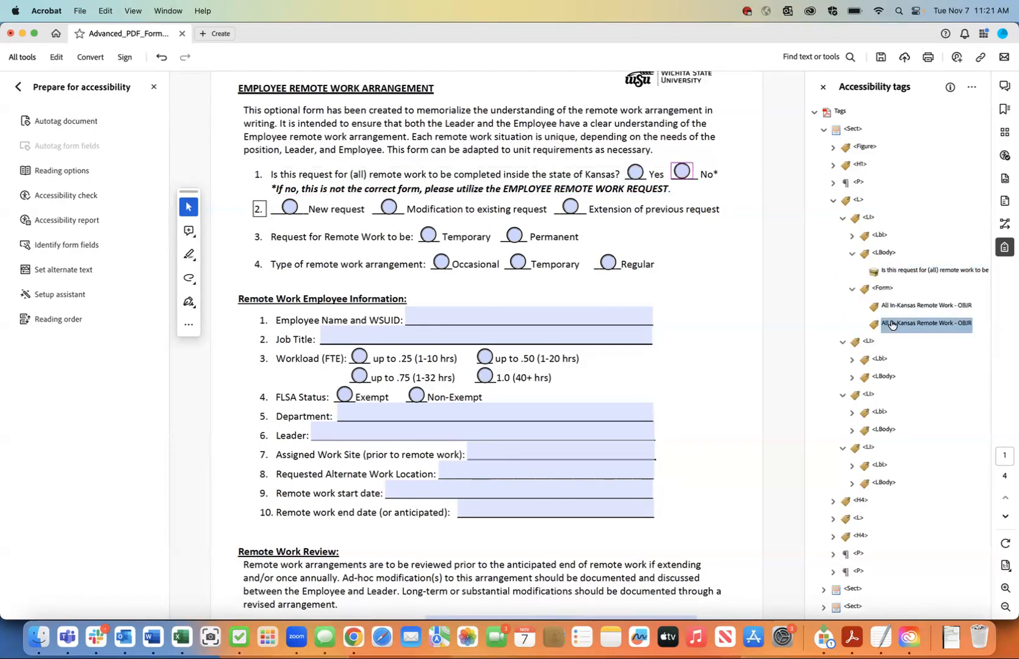
pyautogui.click(891, 308)
pyautogui.click(891, 323)
# Step: Tag the "Yes" and "No*" labels of the Kansas question as separate Text/Paragraph elements using the Reading Order tool
pyautogui.click(68, 319)
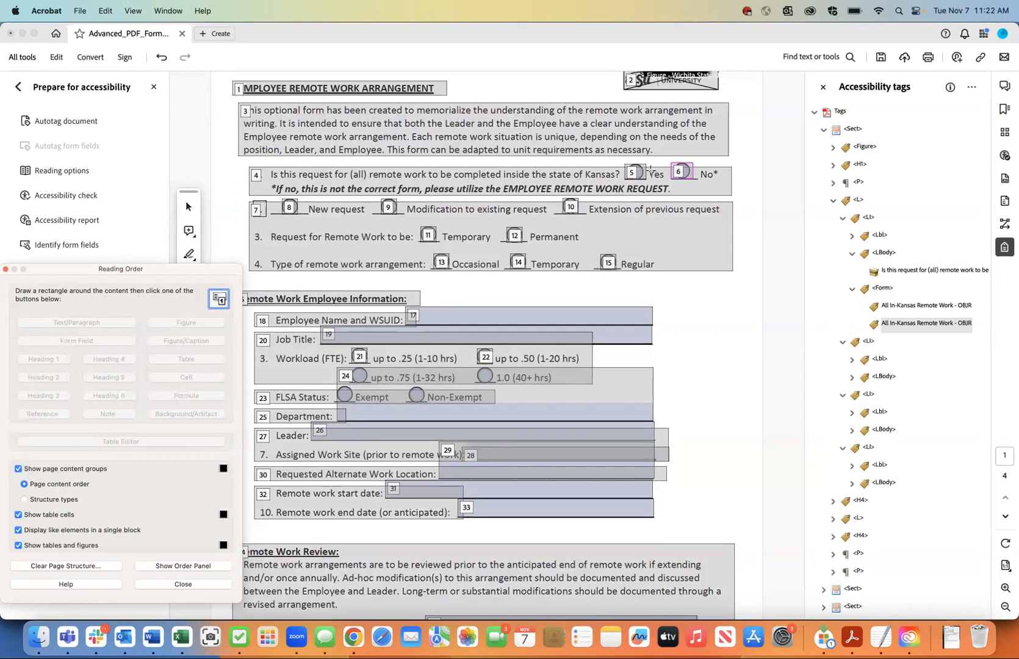
pyautogui.moveTo(647, 164); pyautogui.dragTo(668, 182)
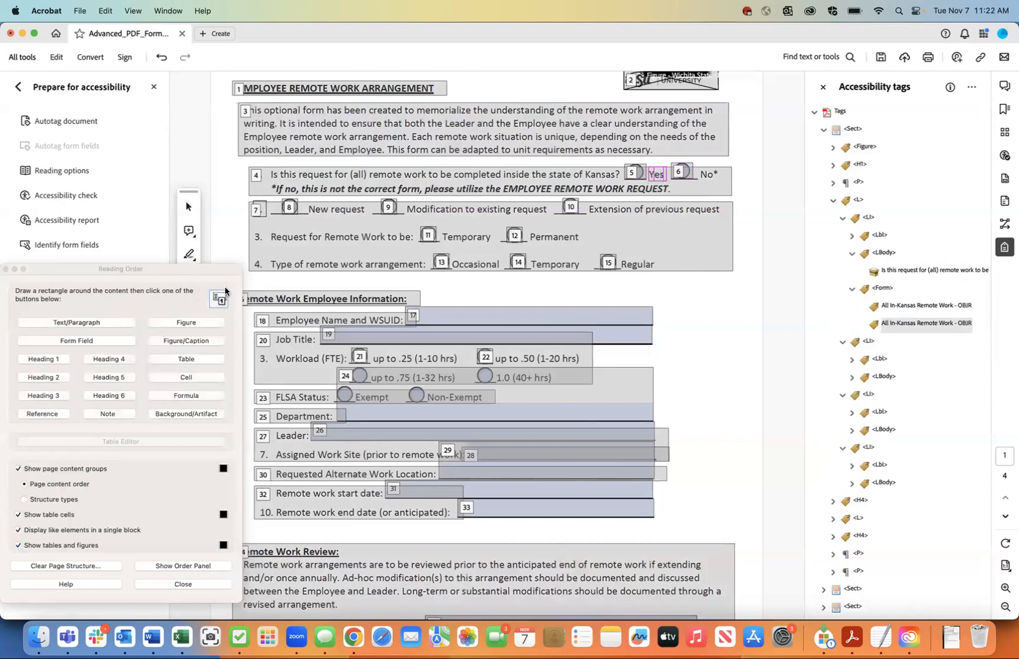
pyautogui.click(115, 323)
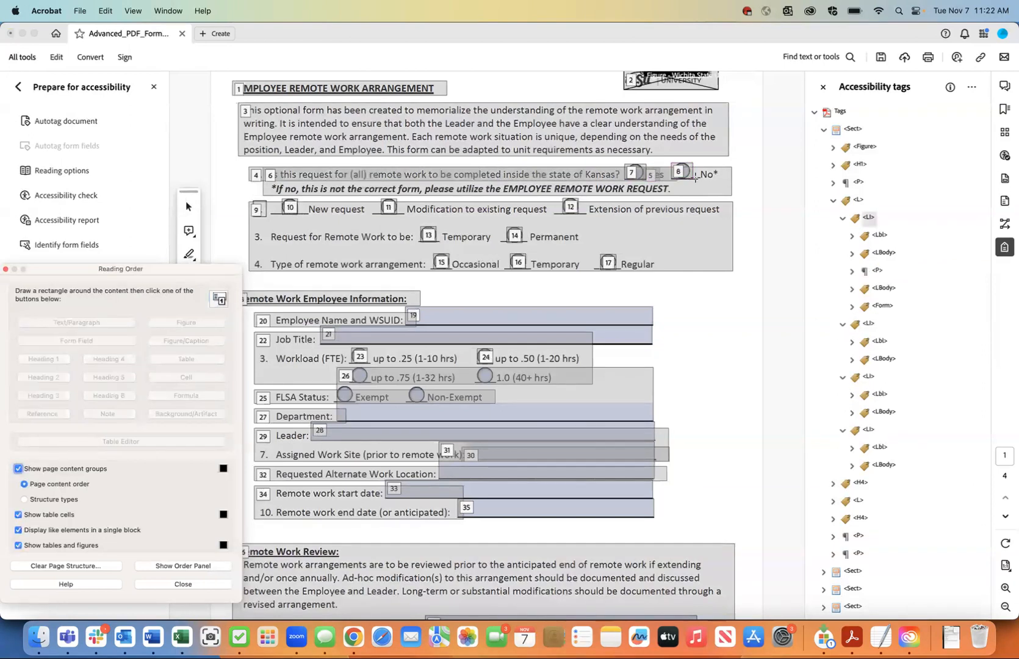
pyautogui.moveTo(695, 164); pyautogui.dragTo(725, 188)
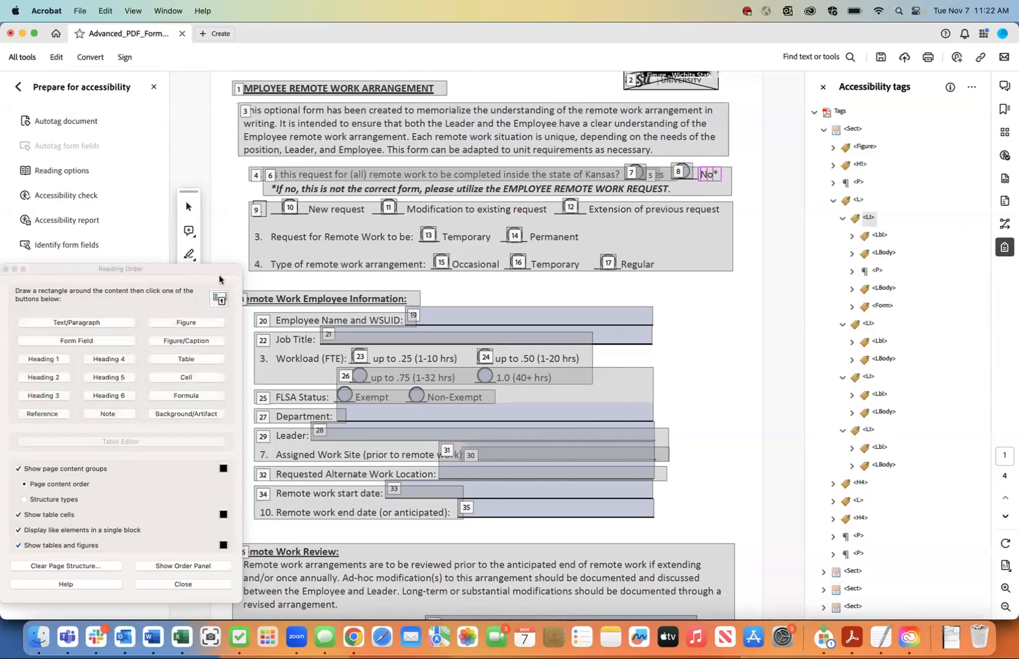
pyautogui.click(91, 324)
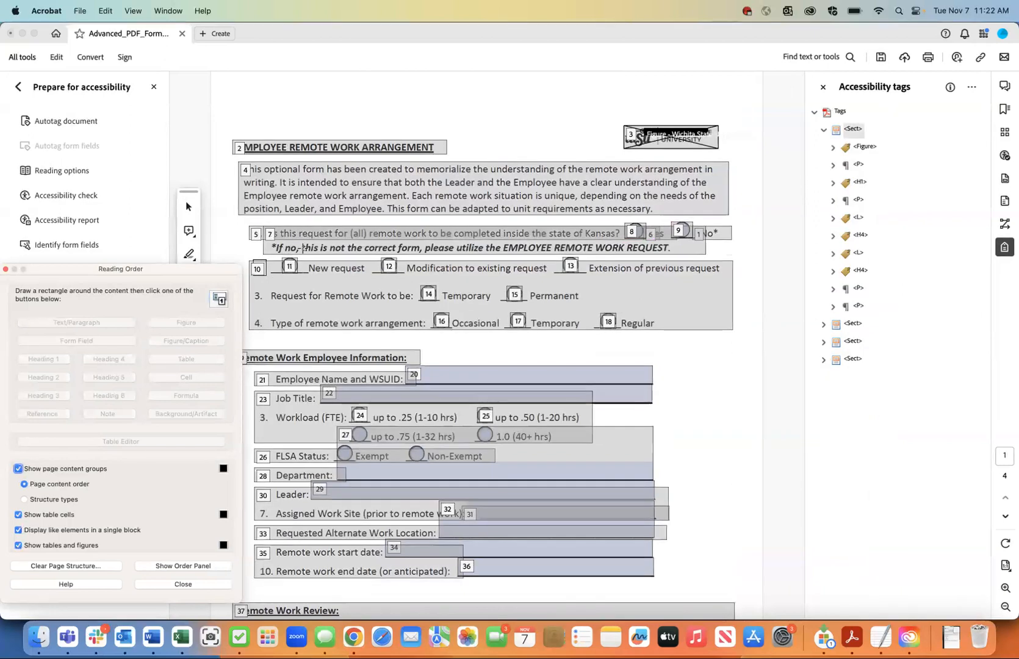
# Step: Expand the first list down to its first item and inspect that item's Lbl, LBody and P tags
pyautogui.click(858, 218)
pyautogui.click(831, 218)
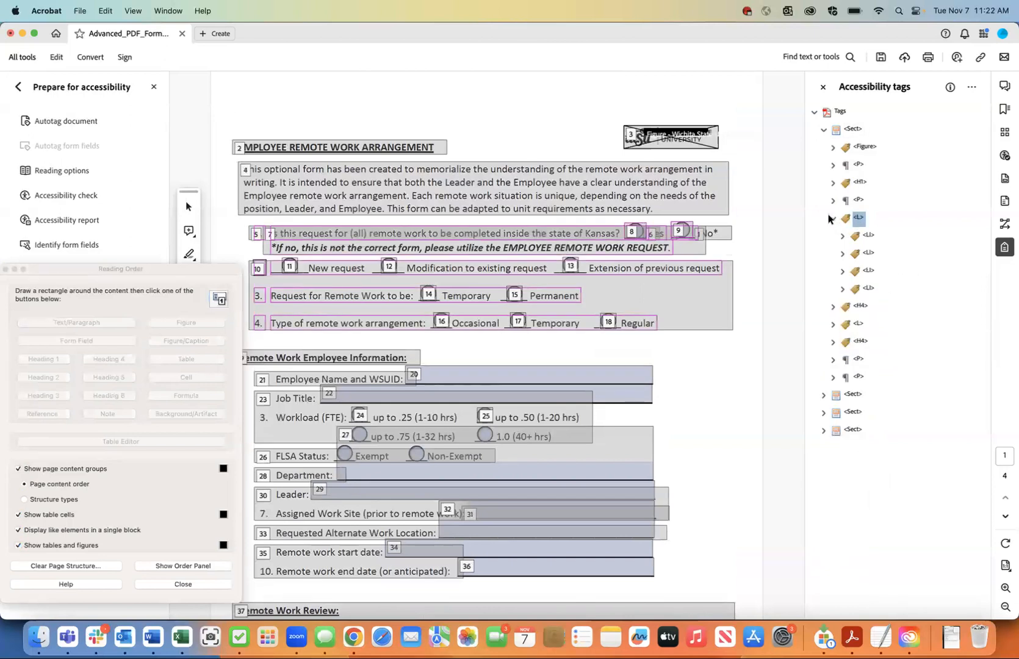
pyautogui.click(843, 235)
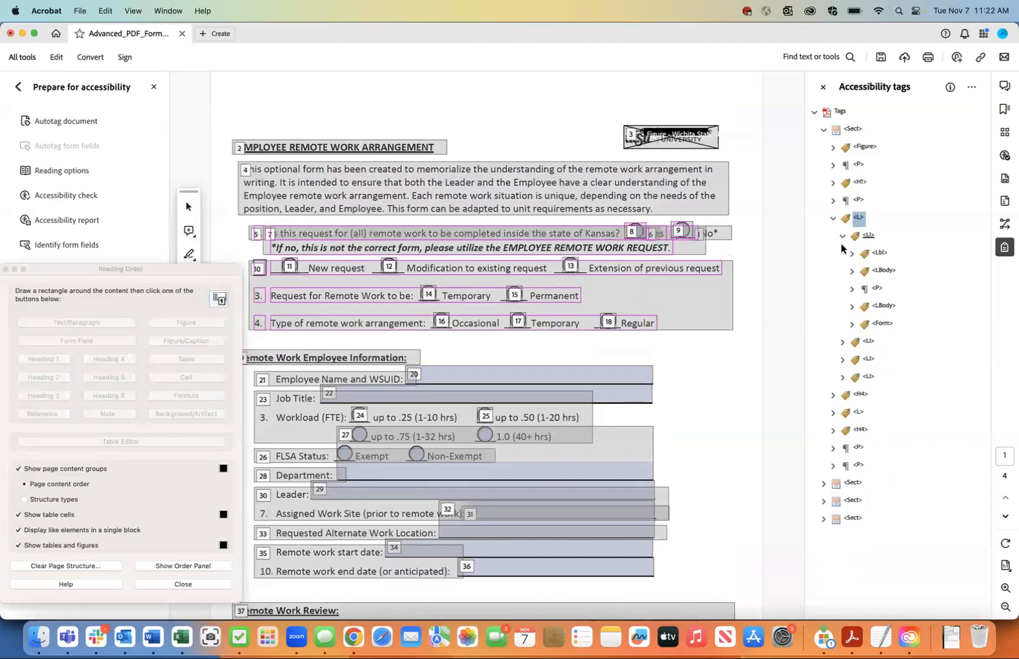
pyautogui.click(850, 253)
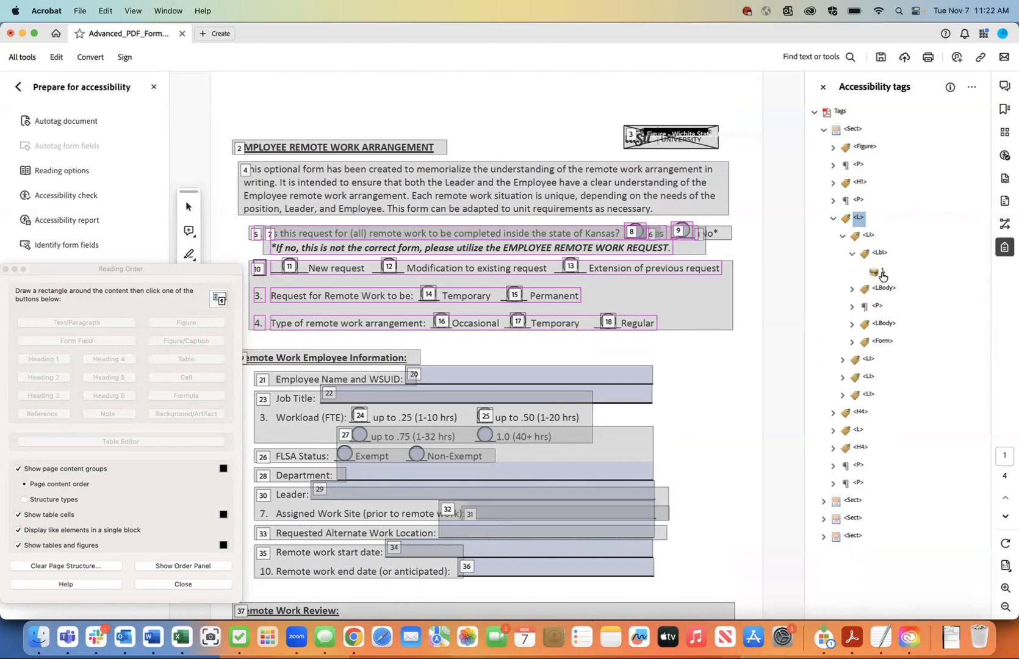
pyautogui.click(853, 288)
pyautogui.click(884, 288)
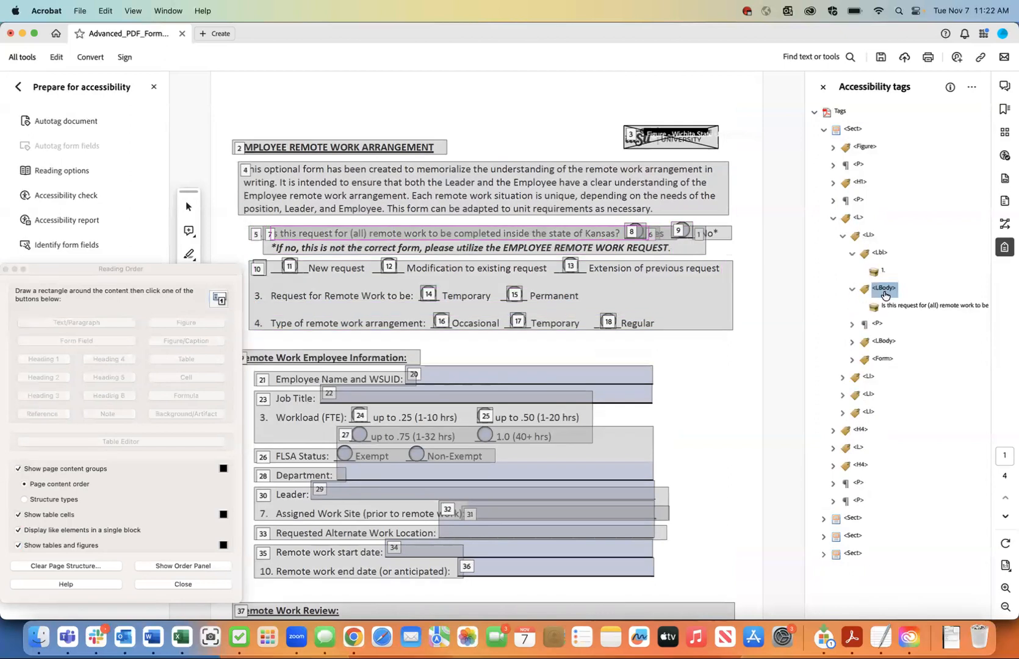
pyautogui.click(877, 324)
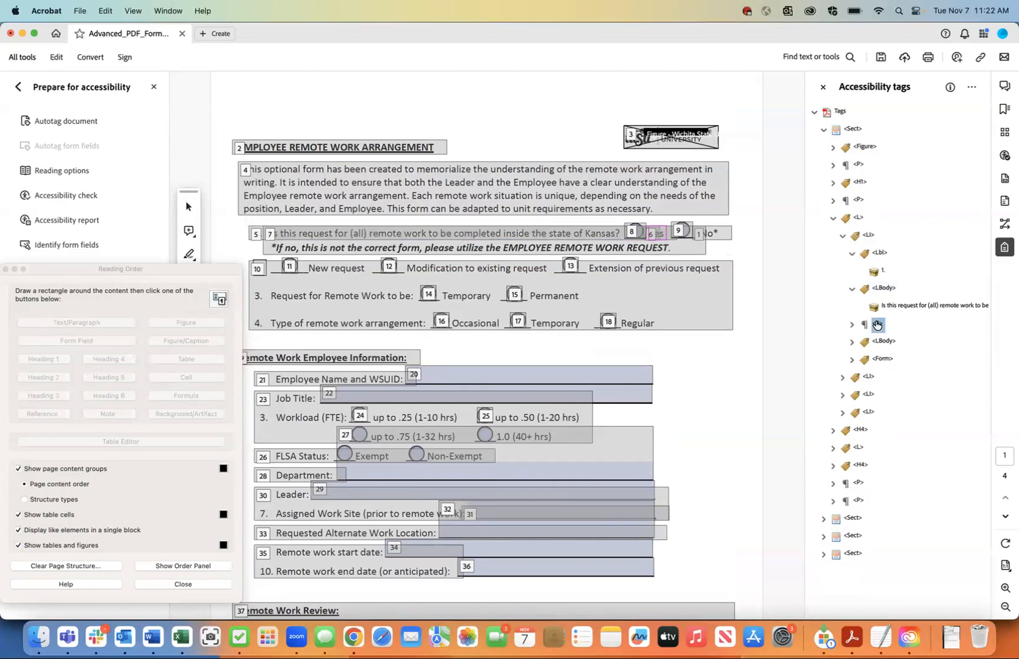
# Step: Move the "Yes" content from the P tag to directly after the Kansas question text in the LBody, and delete the emptied P tag
pyautogui.click(852, 324)
pyautogui.click(884, 341)
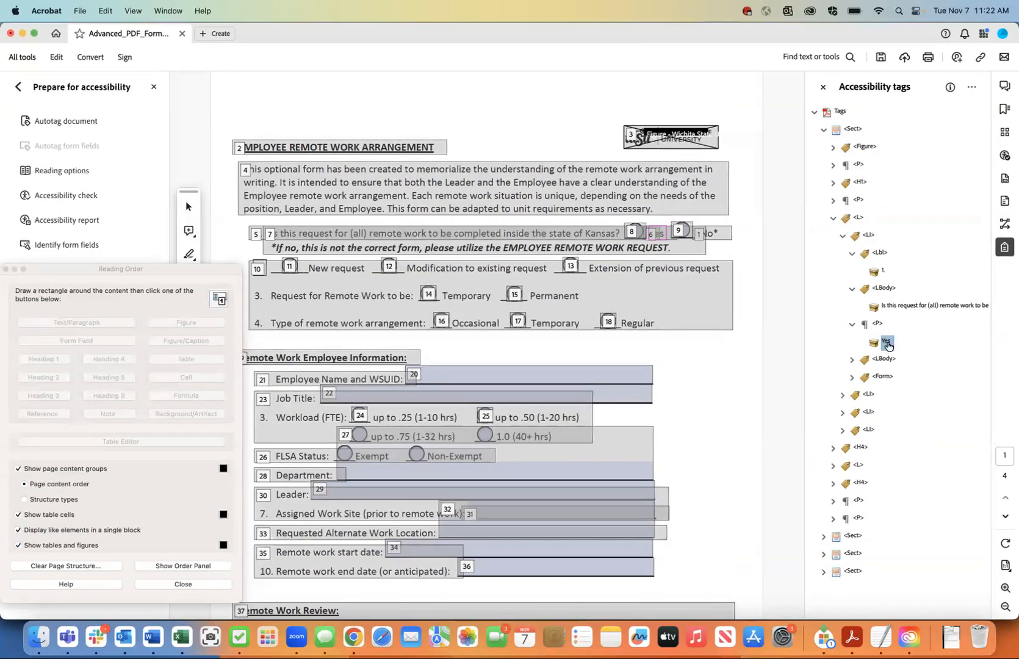
pyautogui.rightClick(888, 346)
pyautogui.click(857, 349)
pyautogui.click(897, 309)
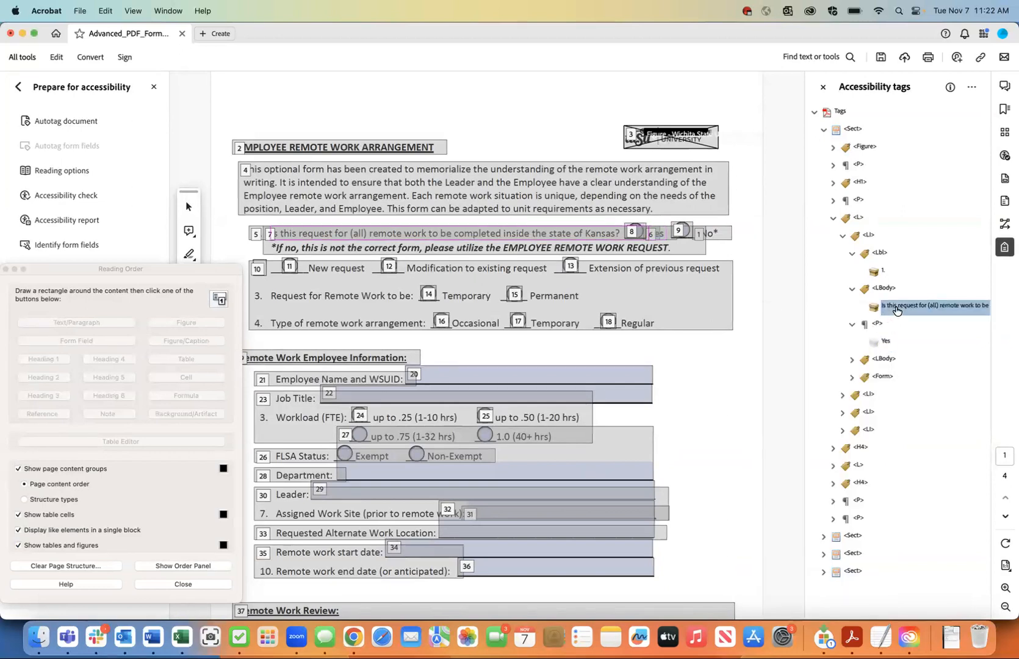
pyautogui.rightClick(896, 309)
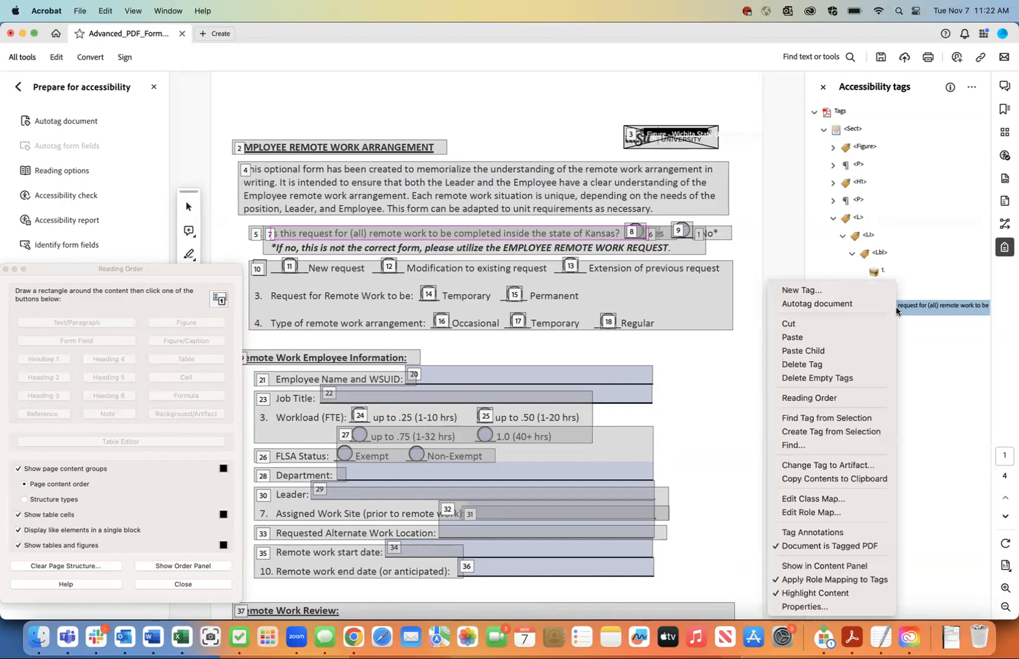
pyautogui.click(859, 337)
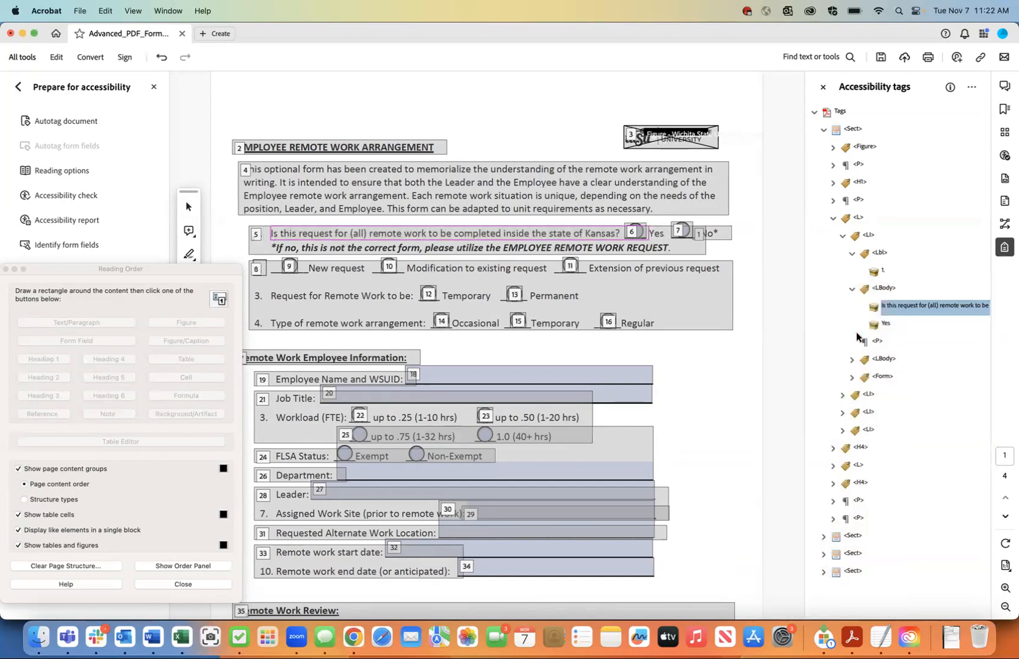
pyautogui.rightClick(877, 340)
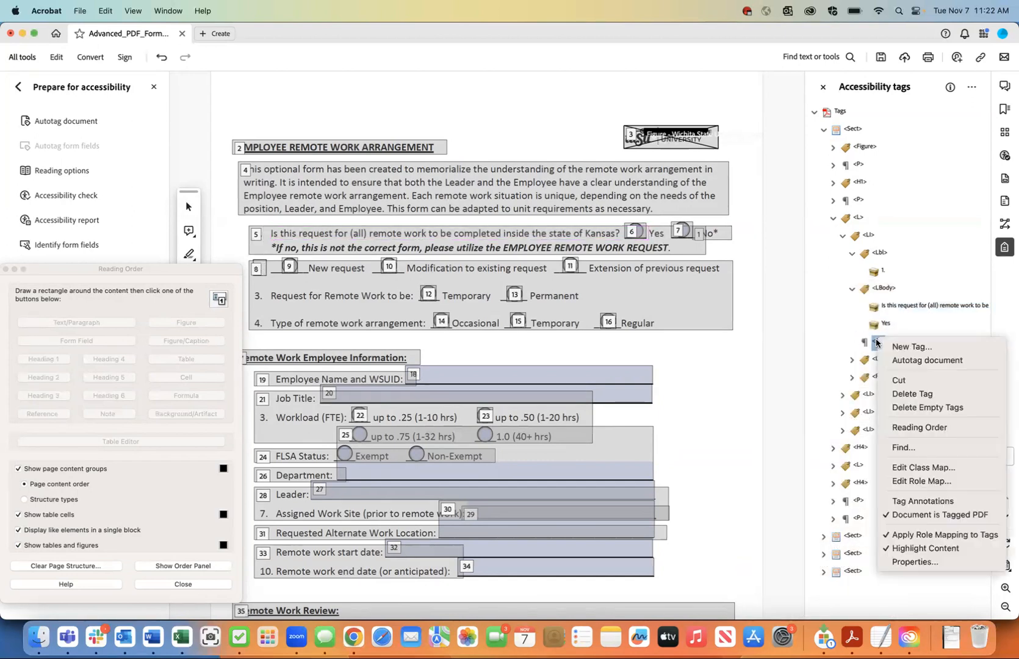
pyautogui.click(896, 394)
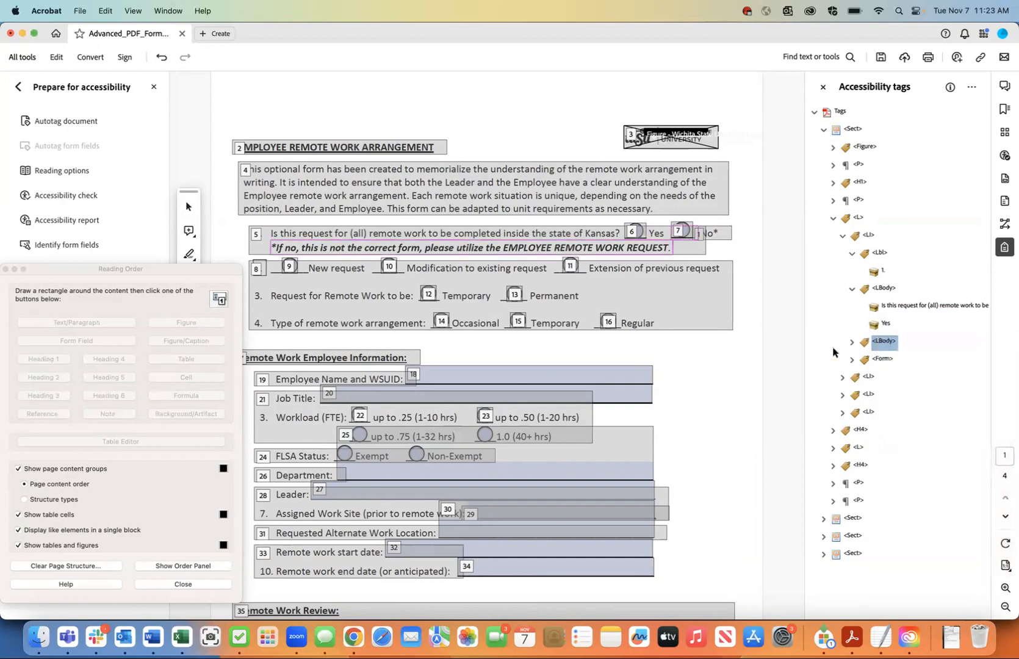
# Step: Expand the first list item's Form tag and check which radio button each All In-Kansas Remote Work object highlights
pyautogui.click(872, 361)
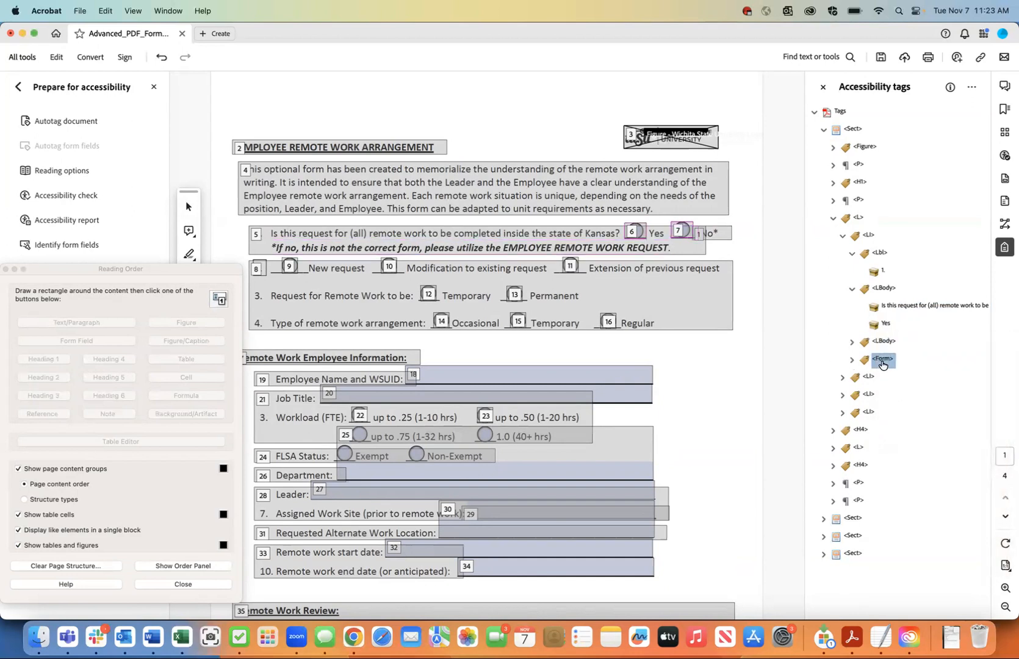
pyautogui.click(851, 361)
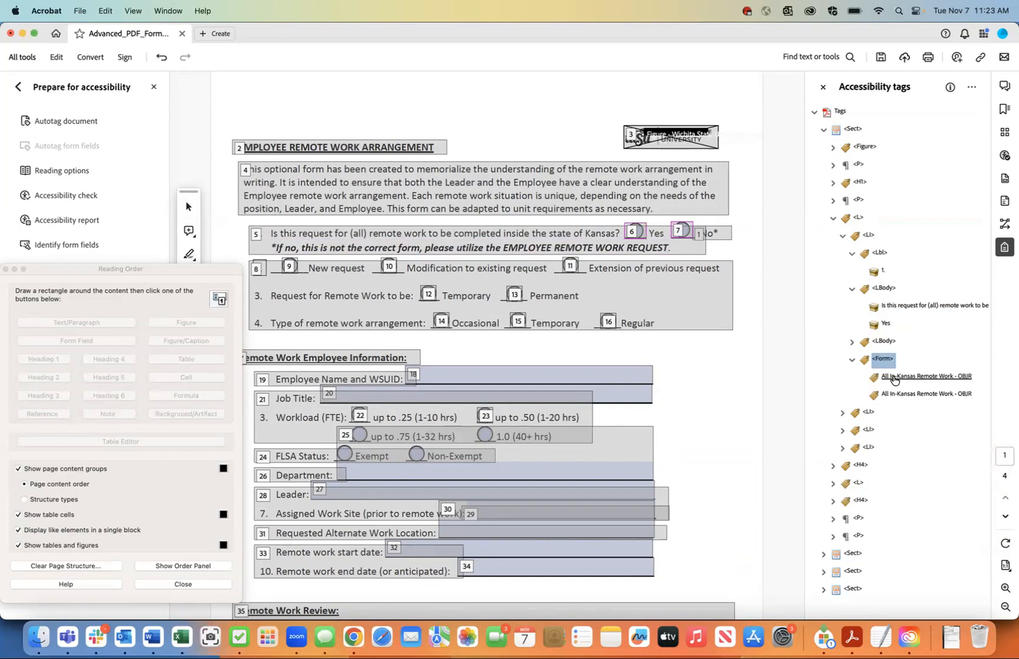
pyautogui.click(891, 394)
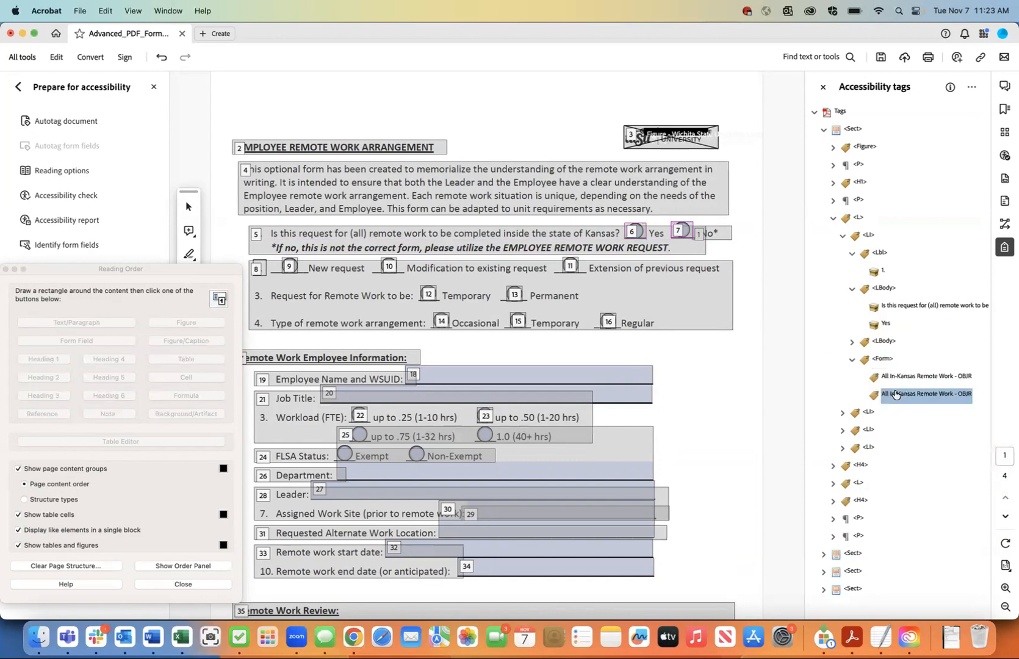
pyautogui.click(895, 383)
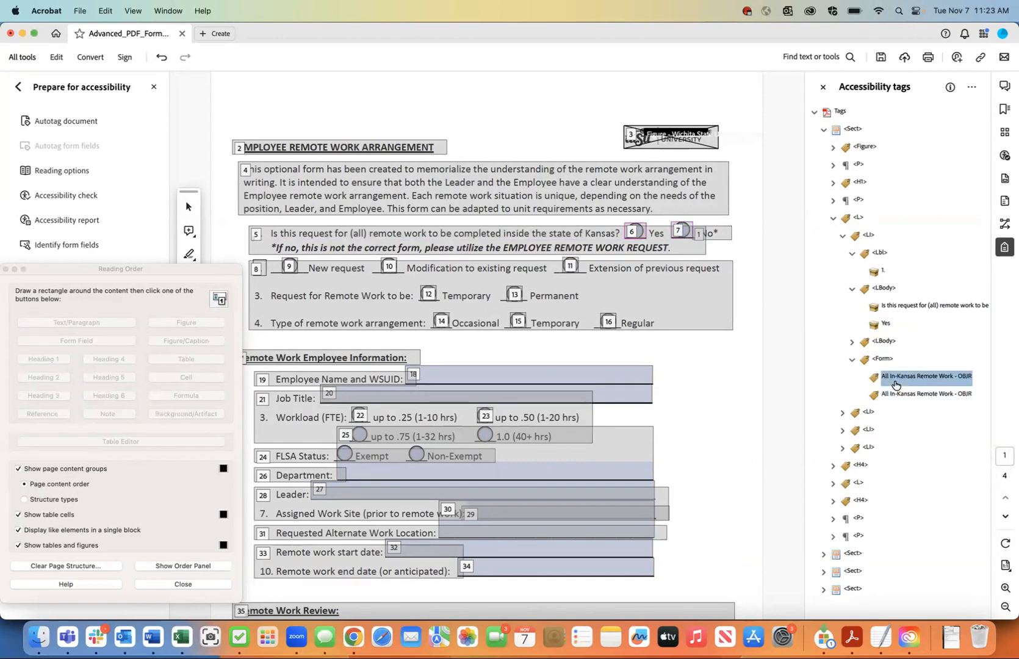
# Step: Create a new Form tag after the Kansas question text inside the first list item's LBody
pyautogui.click(910, 306)
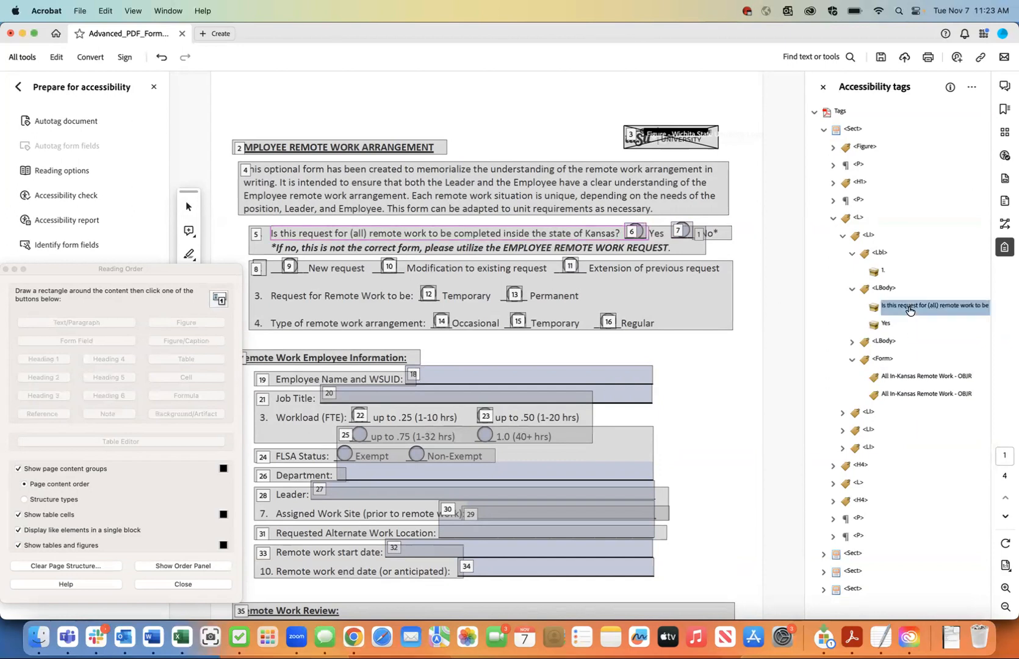
pyautogui.rightClick(910, 310)
pyautogui.click(874, 316)
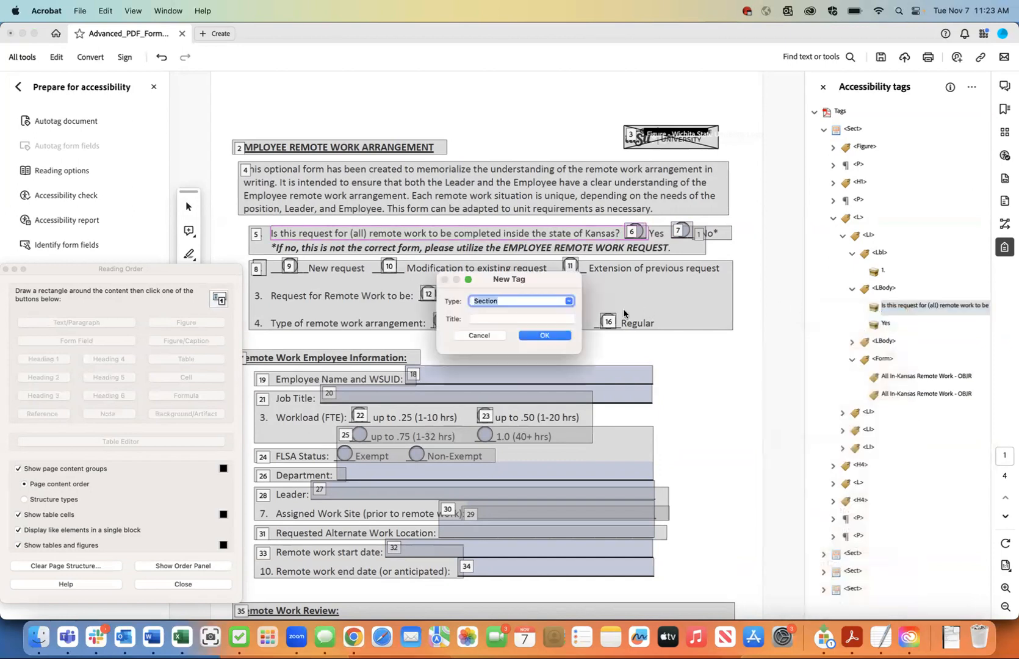
pyautogui.click(569, 302)
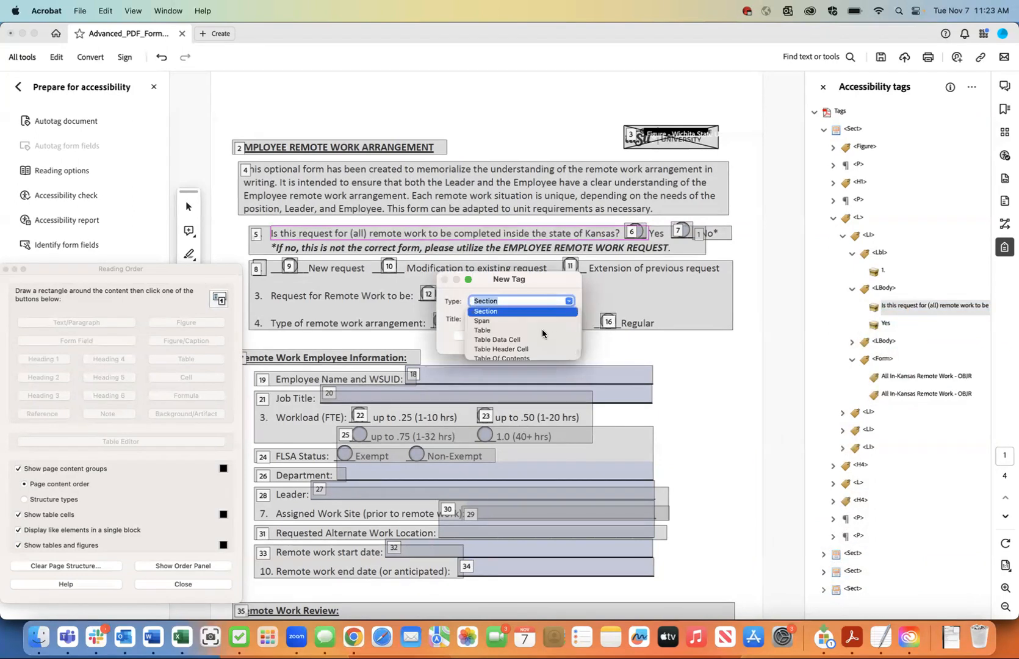
pyautogui.scroll(5, 542, 333)
pyautogui.scroll(6, 542, 333)
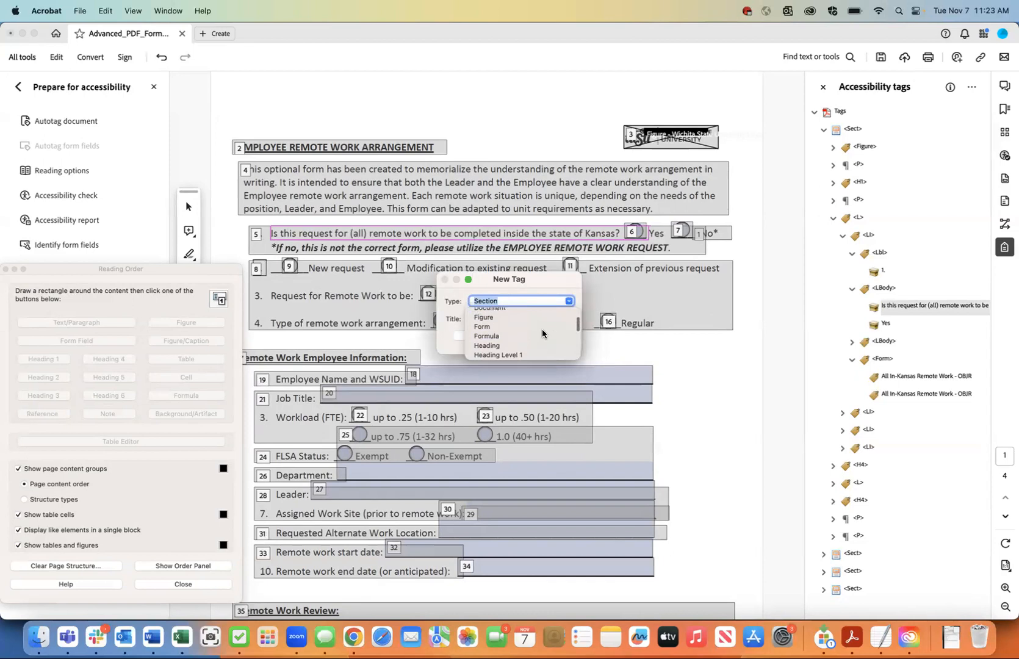
pyautogui.click(501, 328)
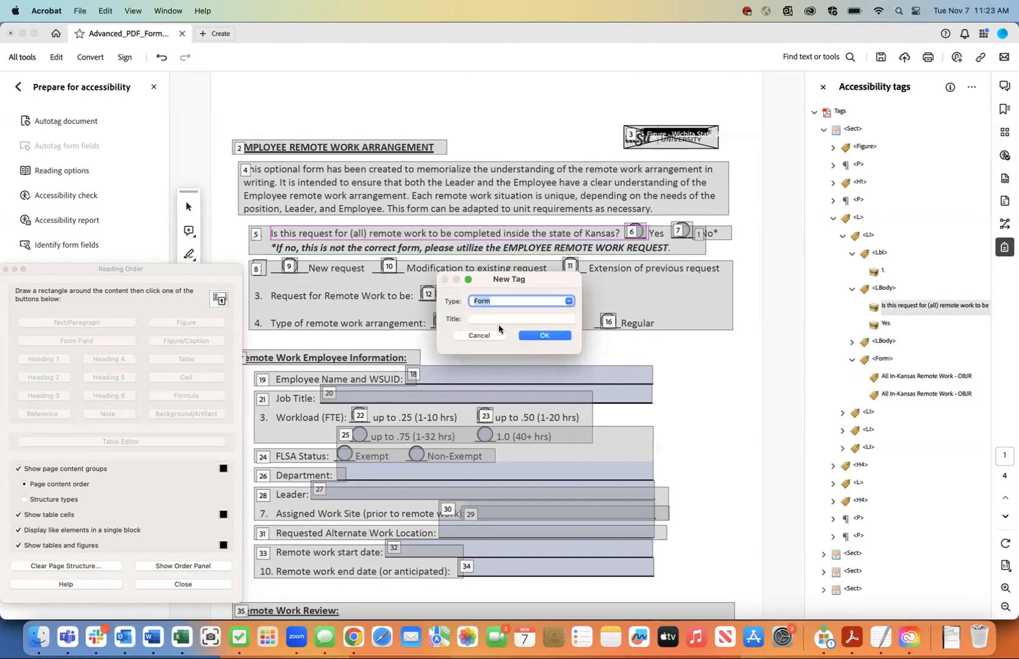
pyautogui.click(537, 338)
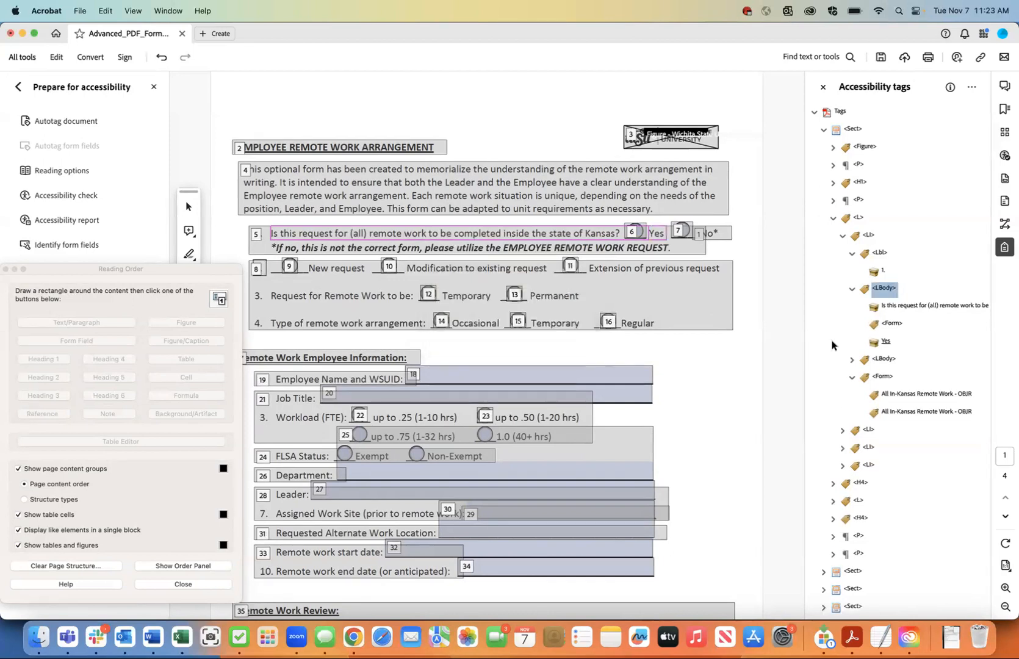
# Step: Move the first All In-Kansas Remote Work object from the original Form tag into the new Form tag as its child
pyautogui.click(895, 395)
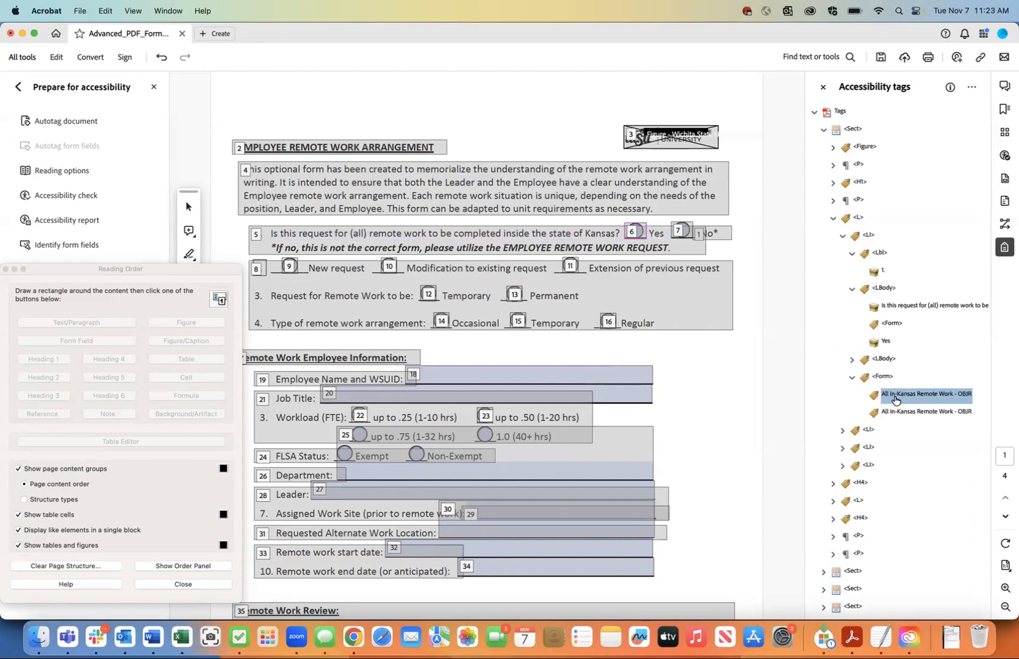
pyautogui.rightClick(894, 398)
pyautogui.click(862, 385)
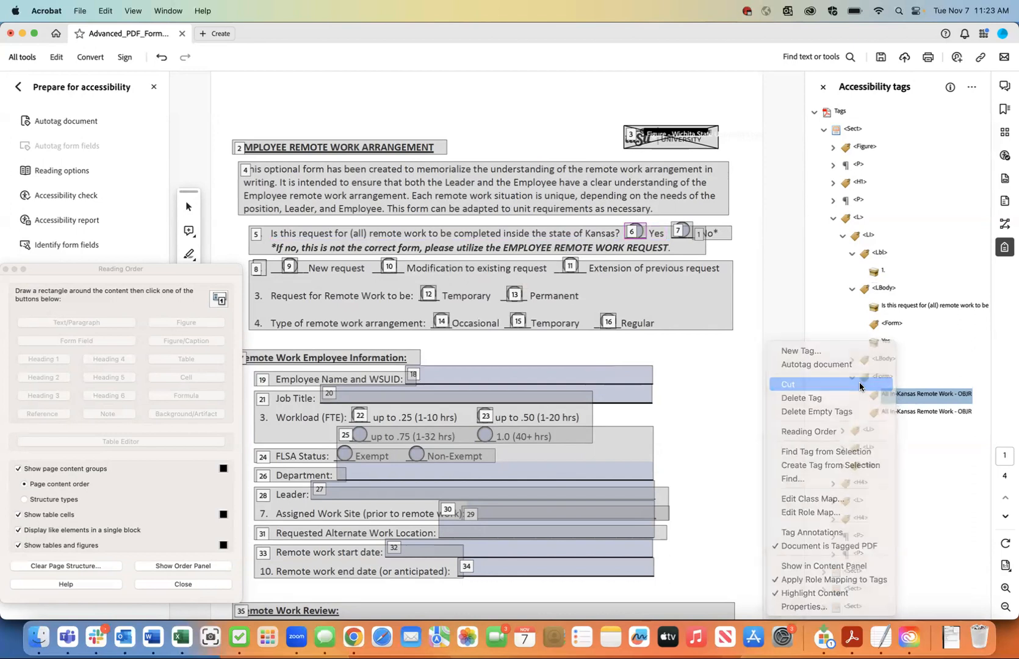
pyautogui.click(893, 326)
pyautogui.rightClick(895, 326)
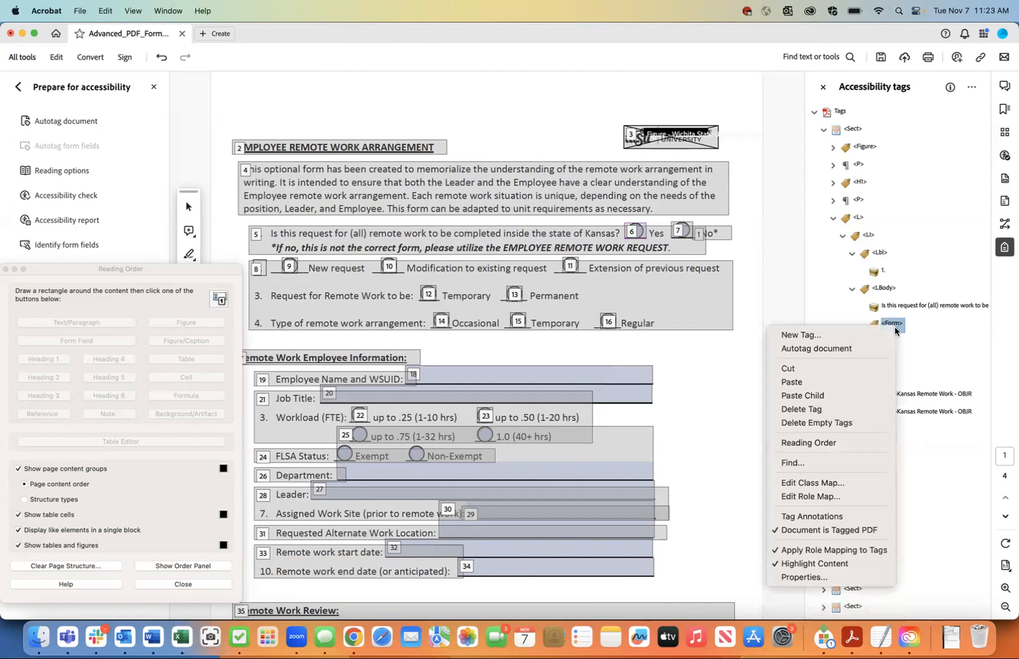
pyautogui.click(860, 397)
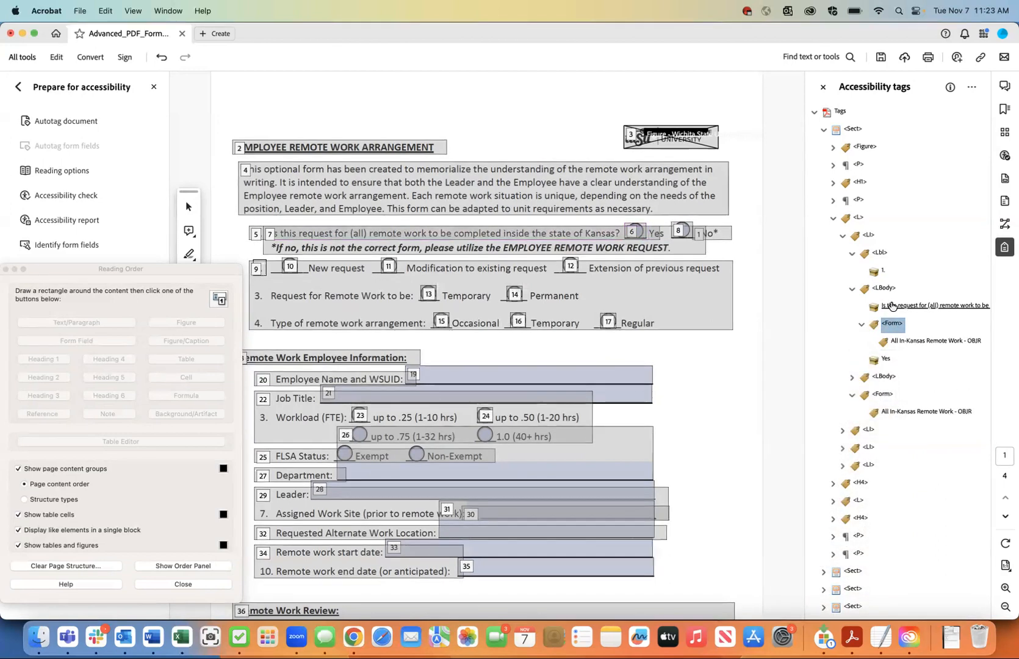
# Step: Move the new Form tag with its object so that it follows the "Yes" content in the LBody
pyautogui.rightClick(889, 324)
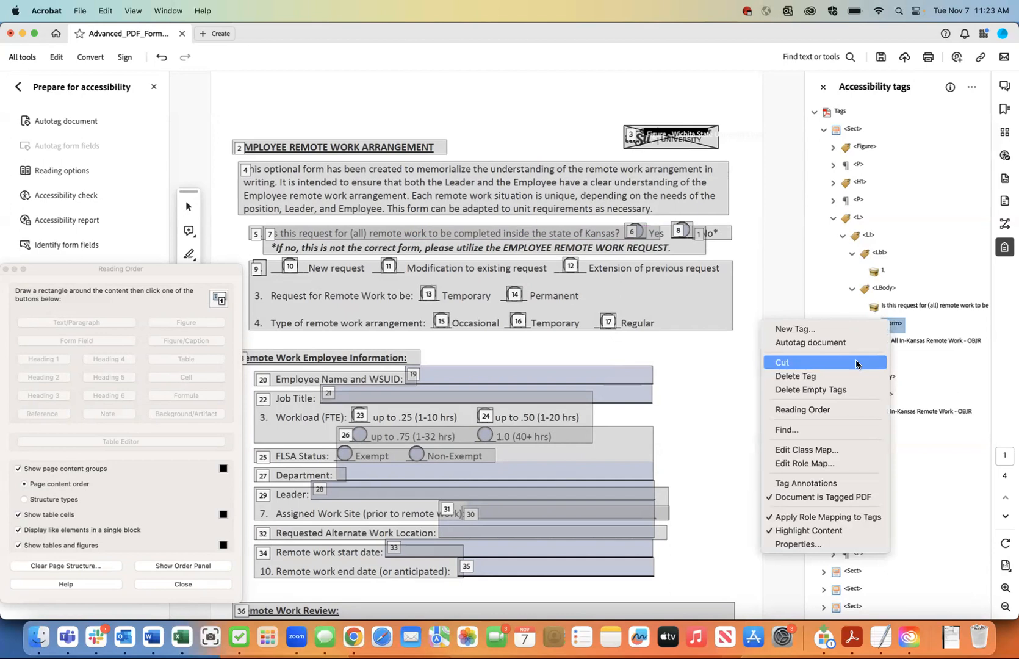
pyautogui.click(856, 363)
pyautogui.click(885, 360)
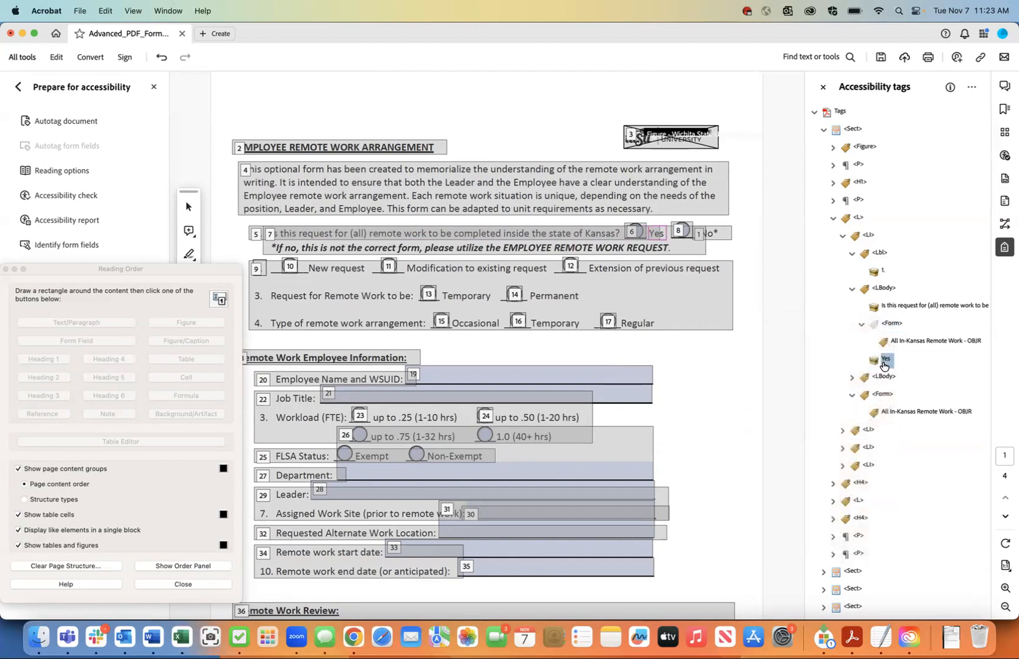
pyautogui.rightClick(886, 362)
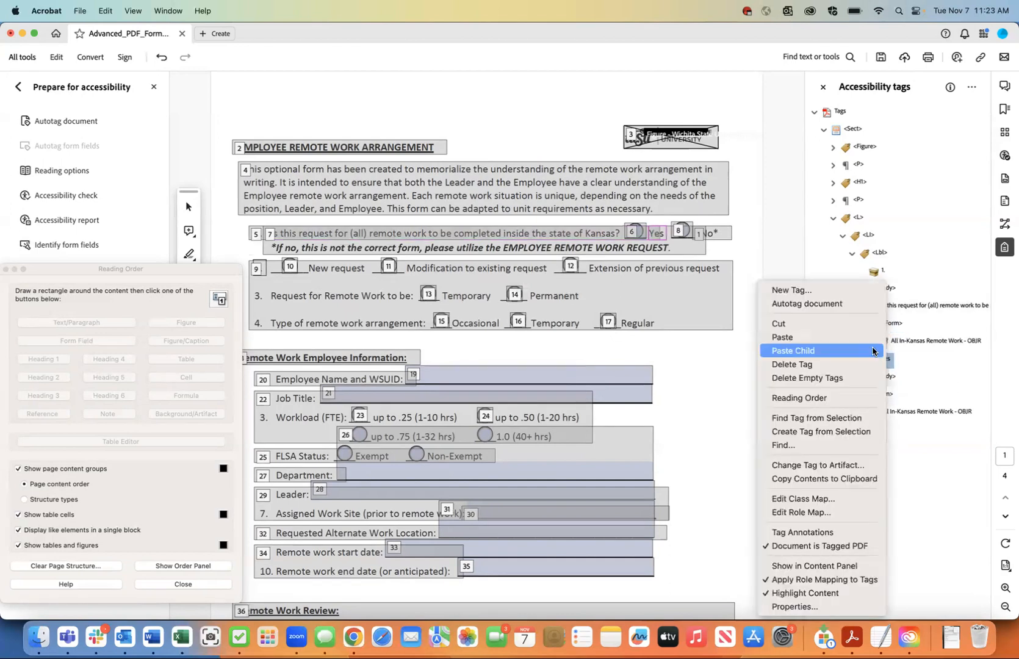
pyautogui.click(866, 339)
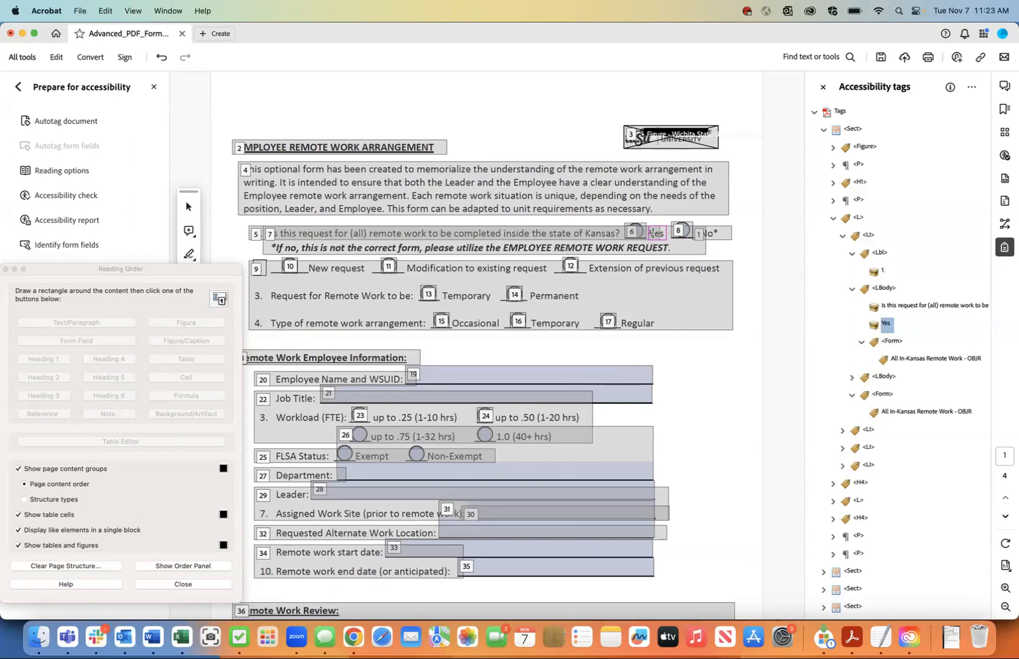
# Step: Inspect what the first item's two LBody tags cover, including the "*If no" text, and check the whole list item
pyautogui.click(884, 288)
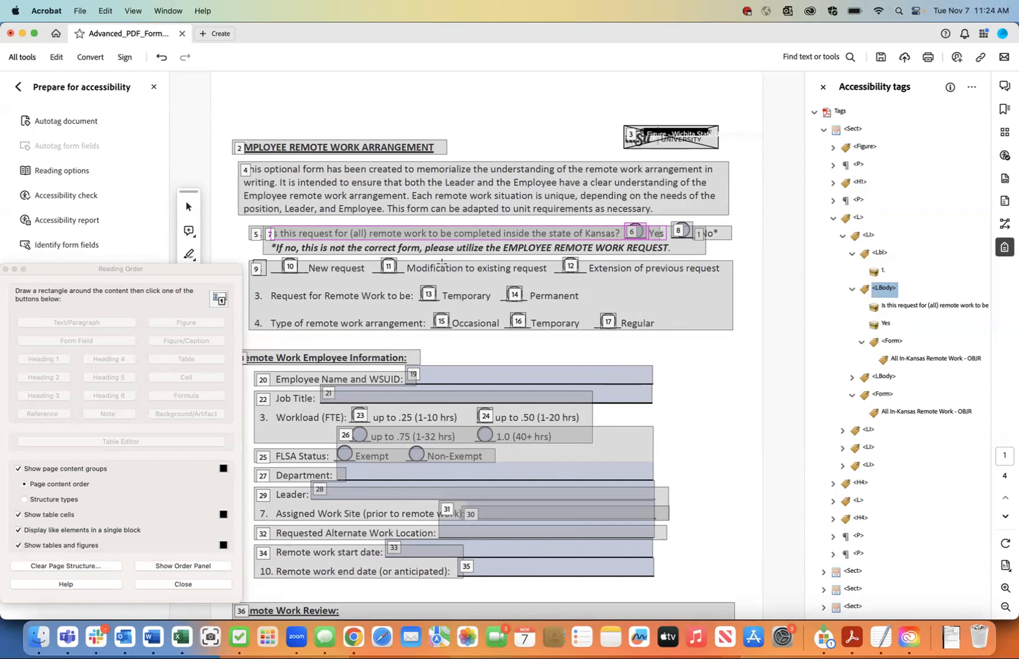
pyautogui.click(882, 377)
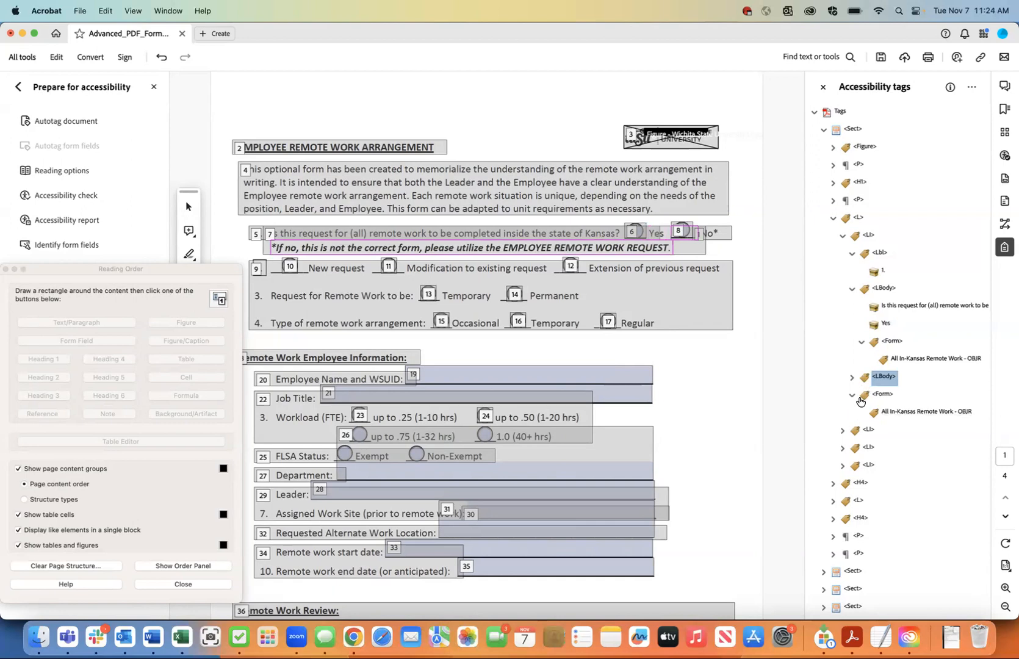
pyautogui.click(848, 378)
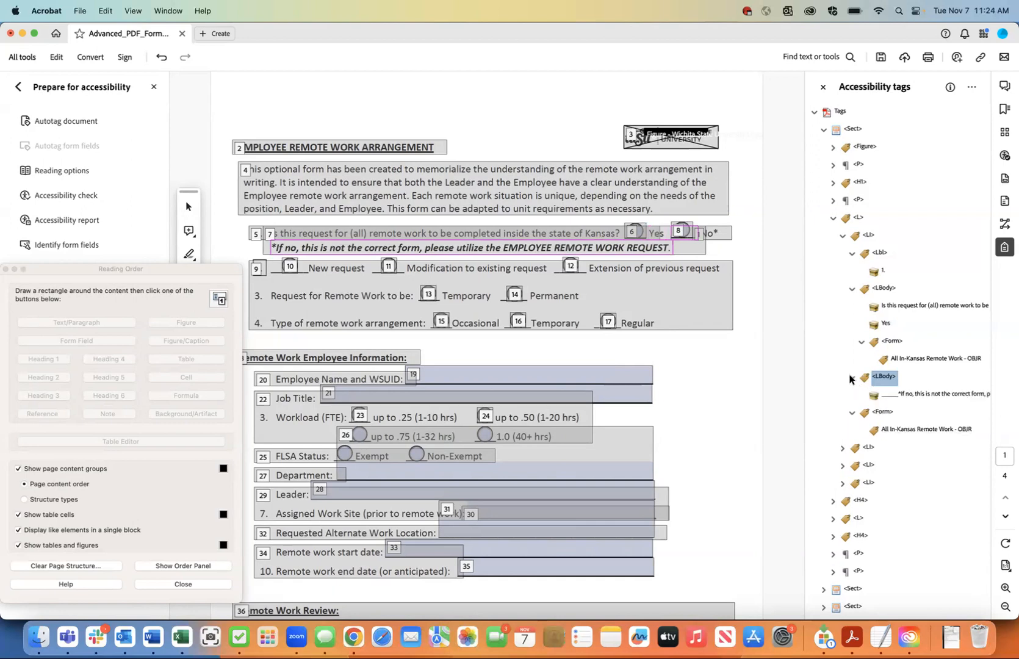
pyautogui.click(900, 395)
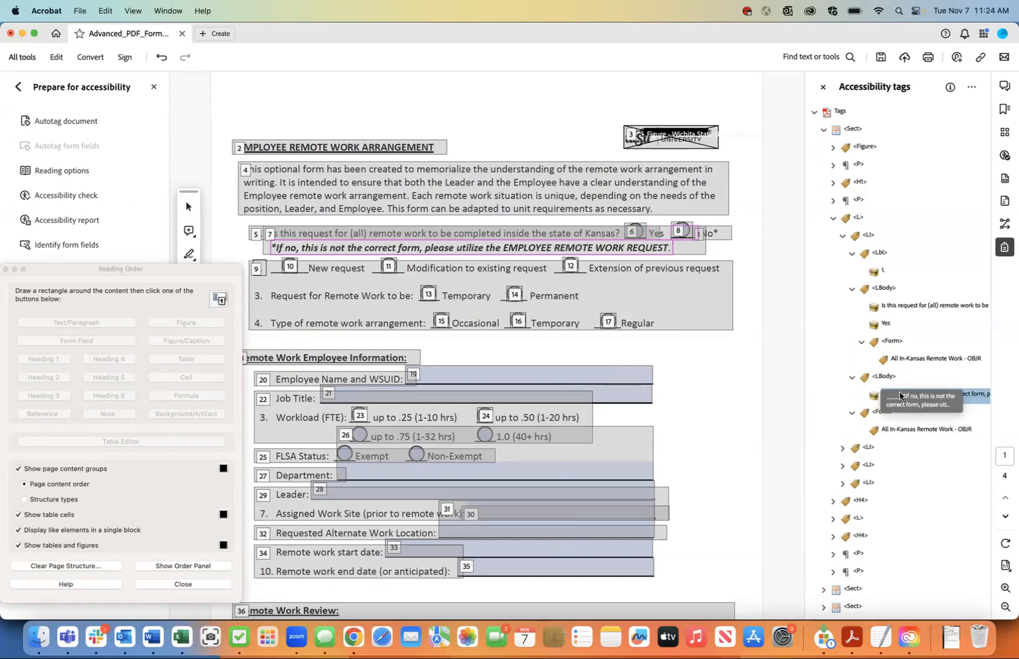
pyautogui.click(883, 289)
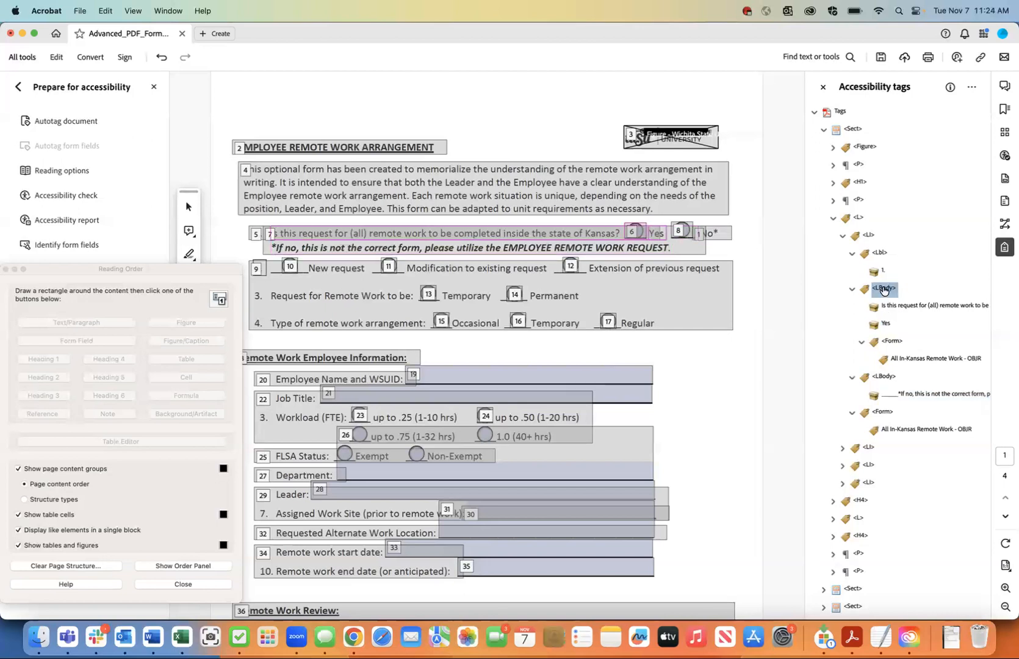
pyautogui.click(868, 237)
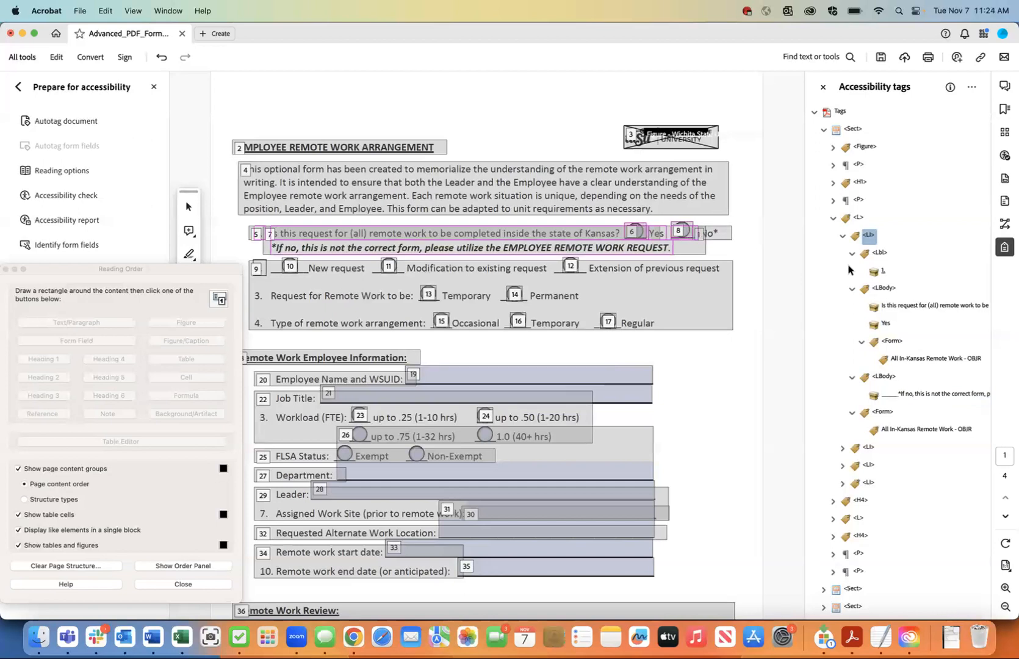
# Step: Check which page content the first paragraph tag and the first list item's Lbl and two LBody tags cover
pyautogui.scroll(-1, 848, 270)
pyautogui.click(859, 164)
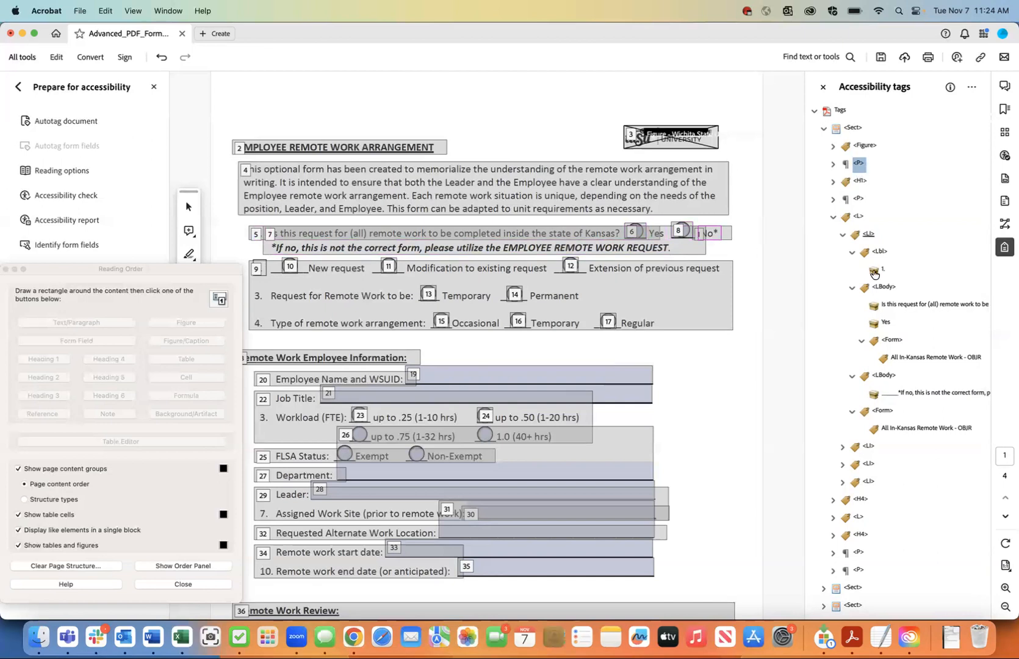
pyautogui.click(883, 288)
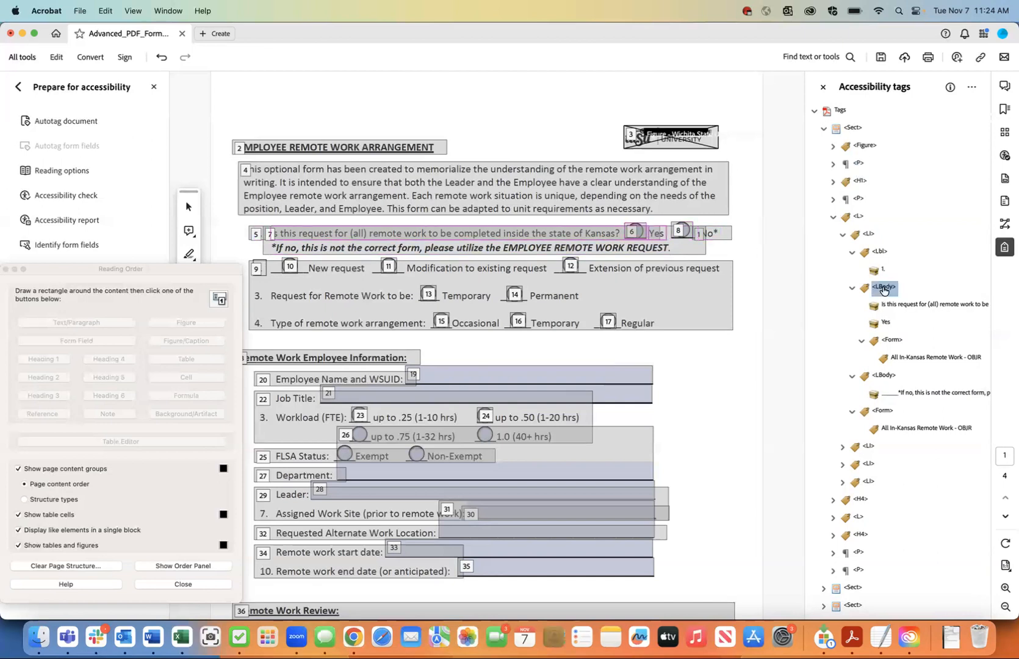
pyautogui.click(883, 375)
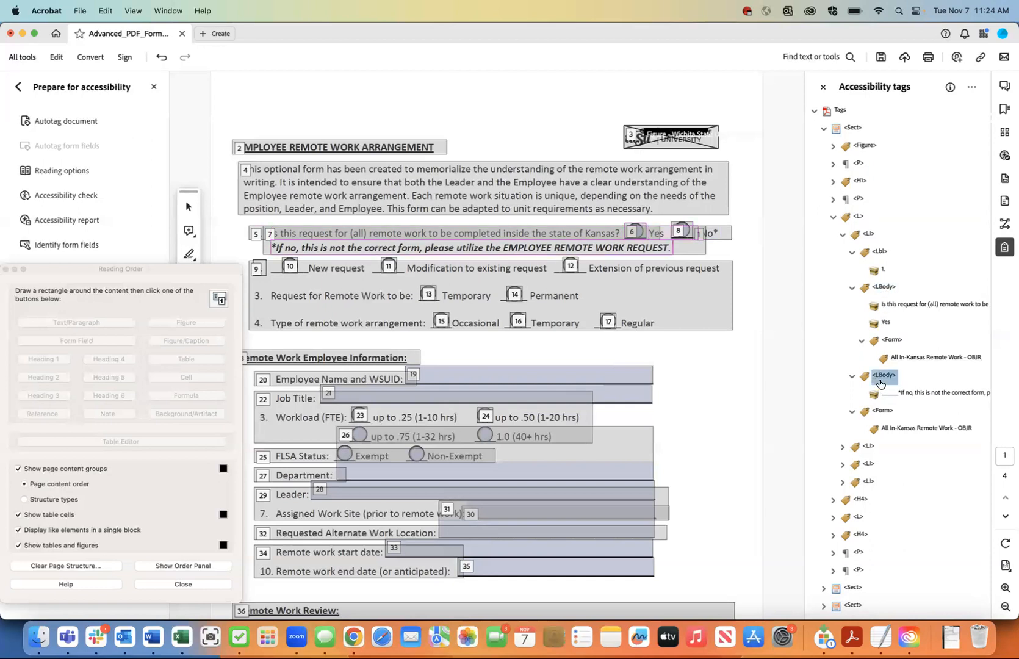
pyautogui.click(882, 289)
pyautogui.click(878, 258)
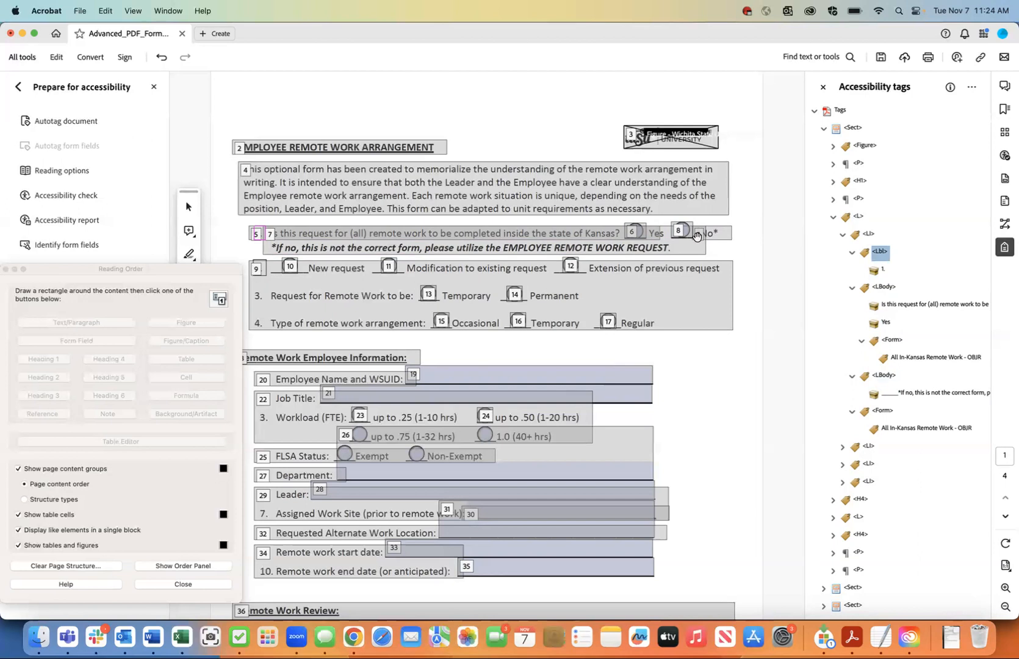
# Step: Move the "No*" content from the first paragraph tag into the first list item's LBody, directly after its Form tag
pyautogui.click(858, 167)
pyautogui.click(833, 164)
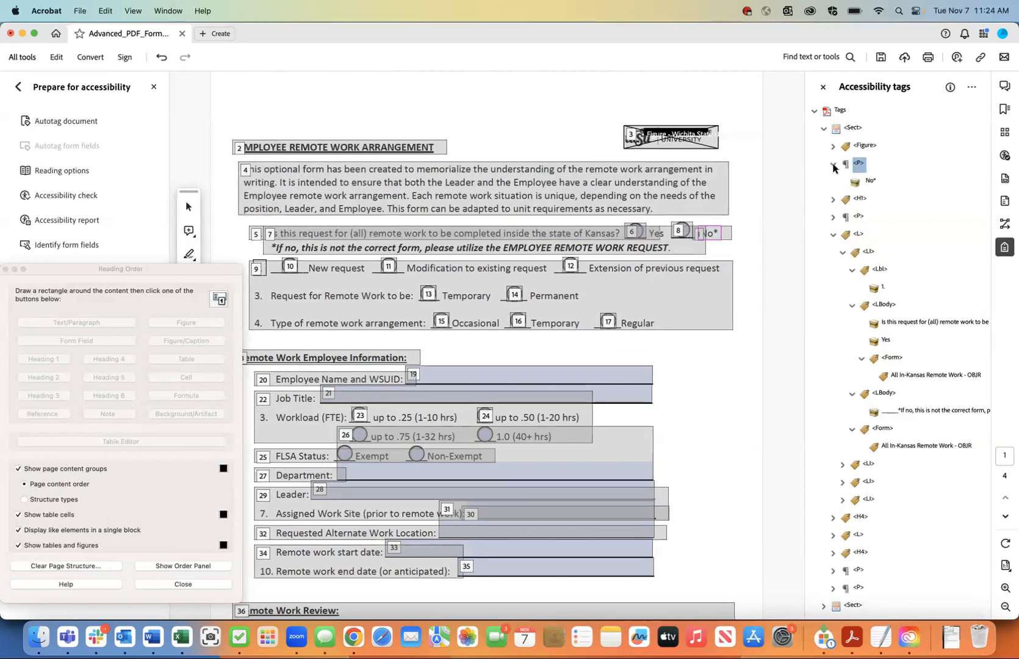
pyautogui.click(870, 181)
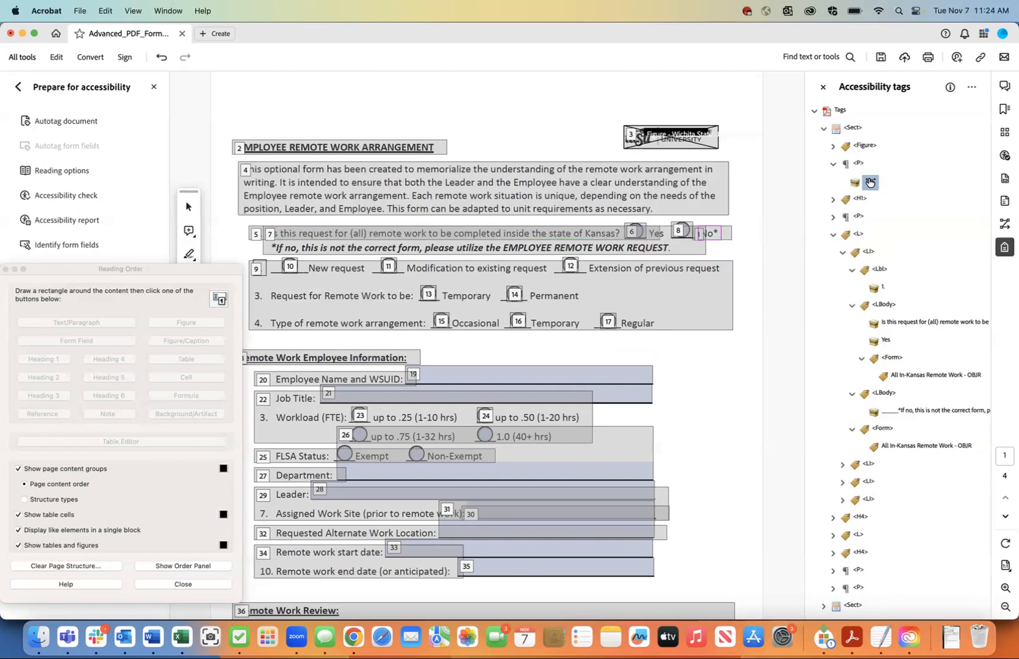
pyautogui.rightClick(870, 181)
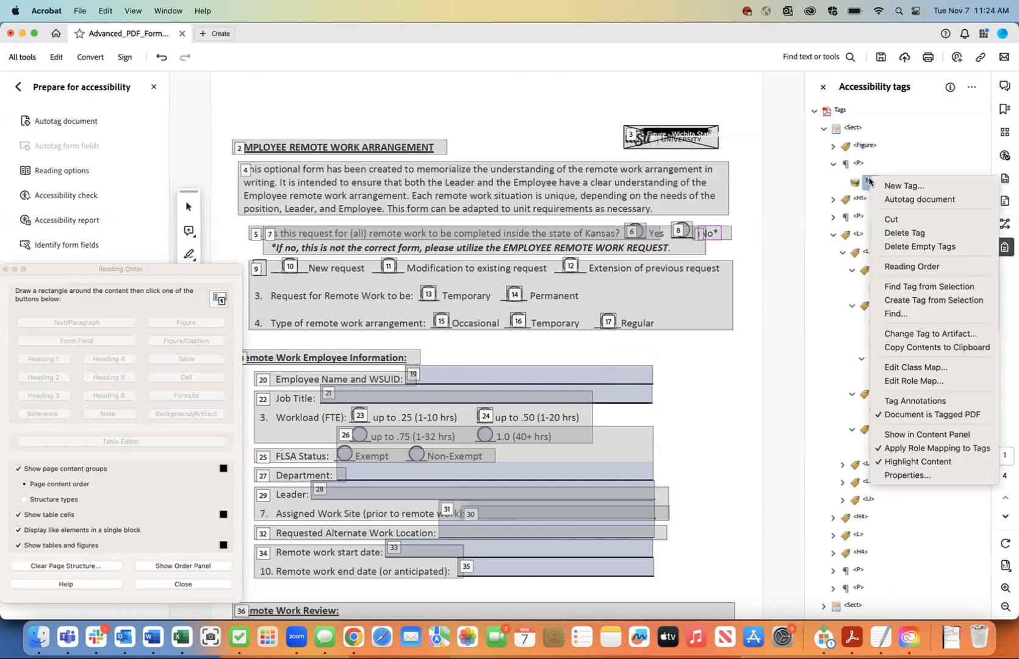
pyautogui.click(886, 221)
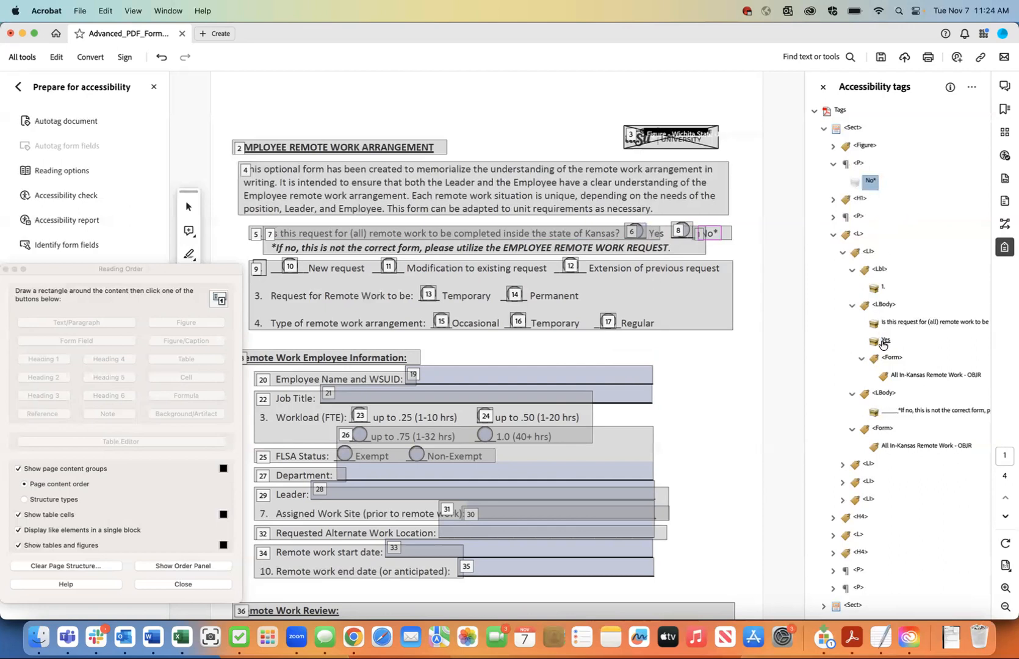
pyautogui.click(860, 357)
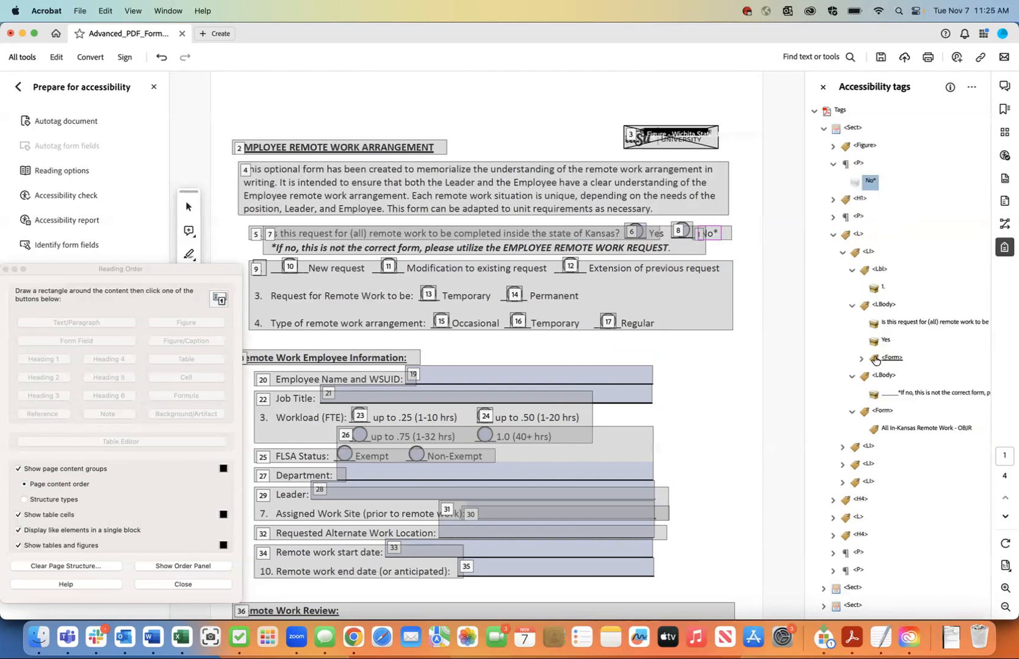
pyautogui.click(891, 359)
pyautogui.rightClick(887, 361)
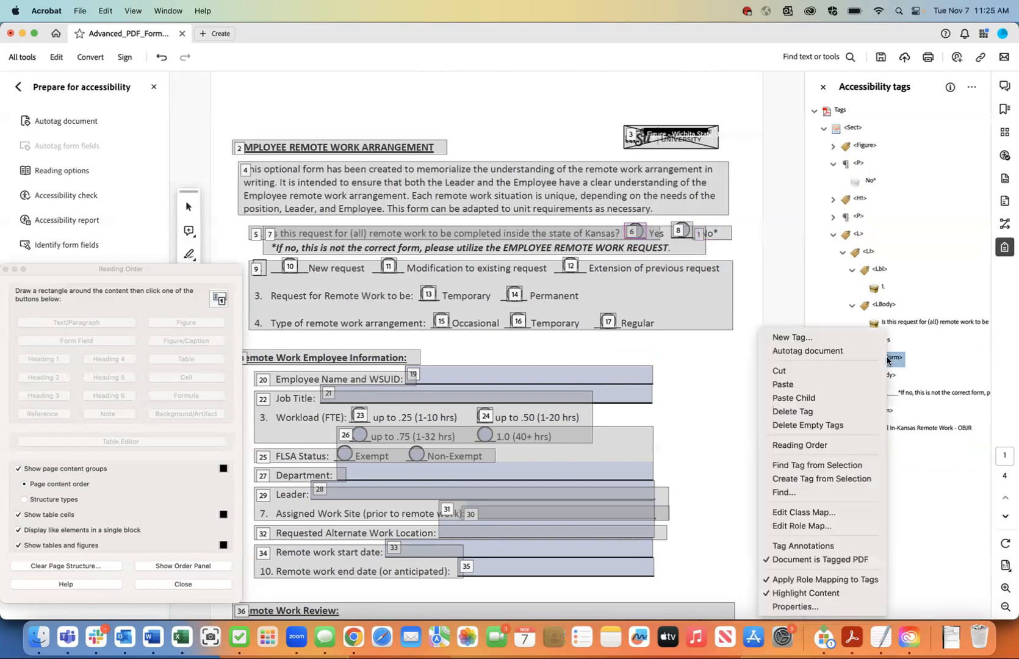
pyautogui.click(840, 385)
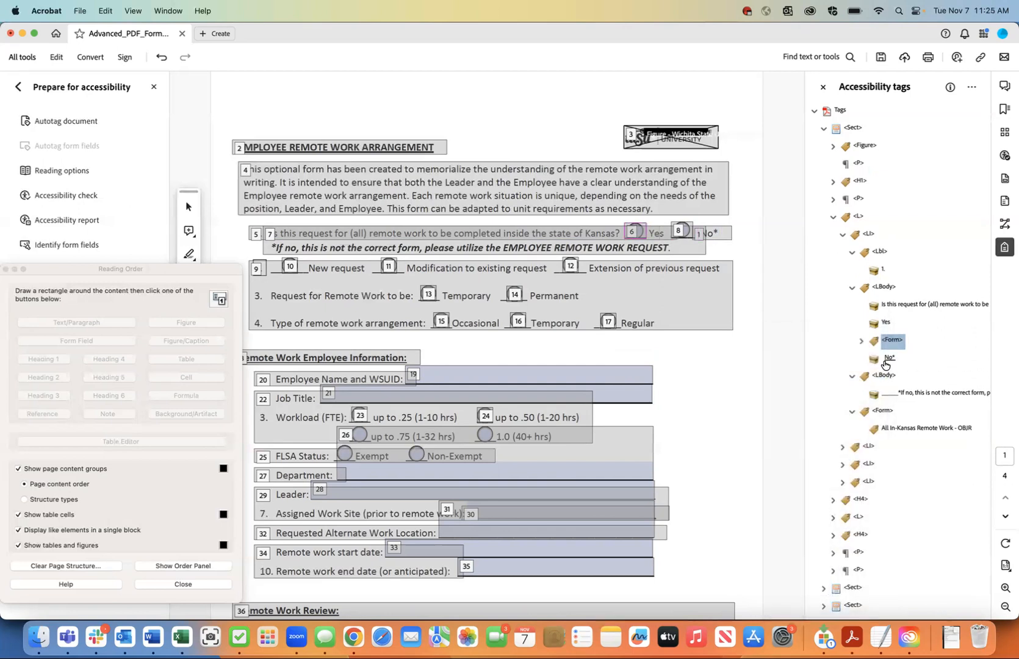
# Step: Move the remaining All In-Kansas Remote Work Form tag directly after the "No*" content in the first LBody, and collapse both Form tags
pyautogui.click(881, 410)
pyautogui.rightClick(881, 412)
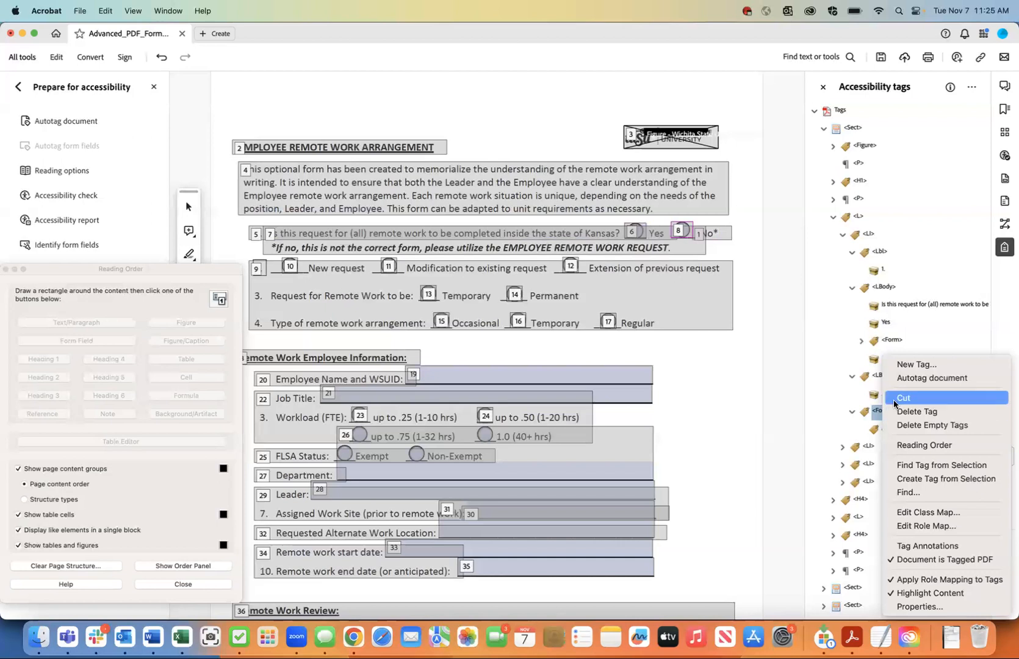
pyautogui.click(893, 400)
pyautogui.rightClick(889, 358)
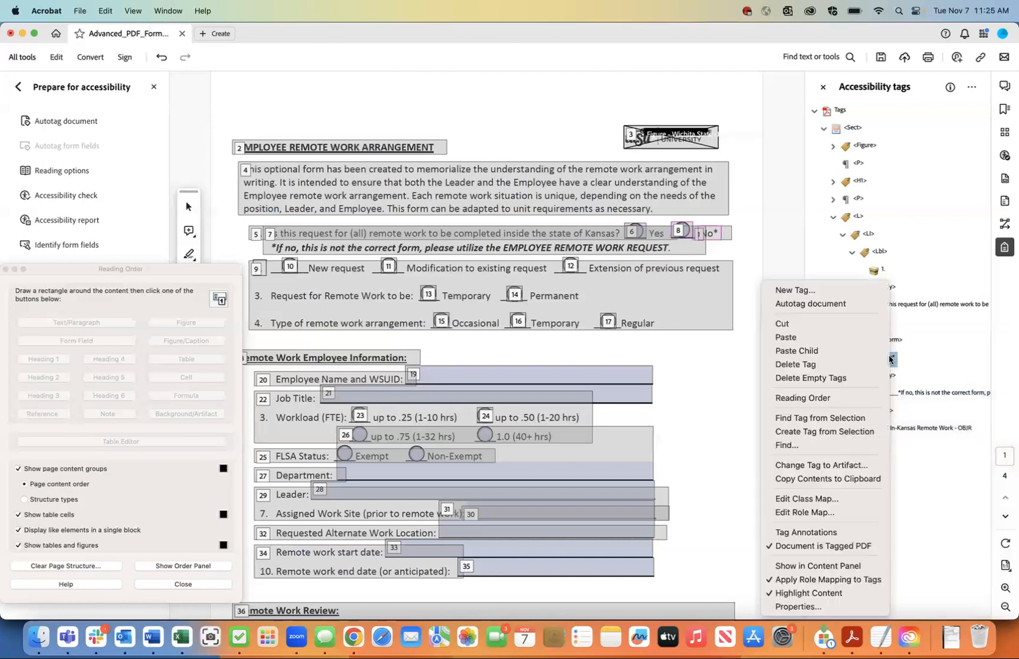
pyautogui.click(858, 338)
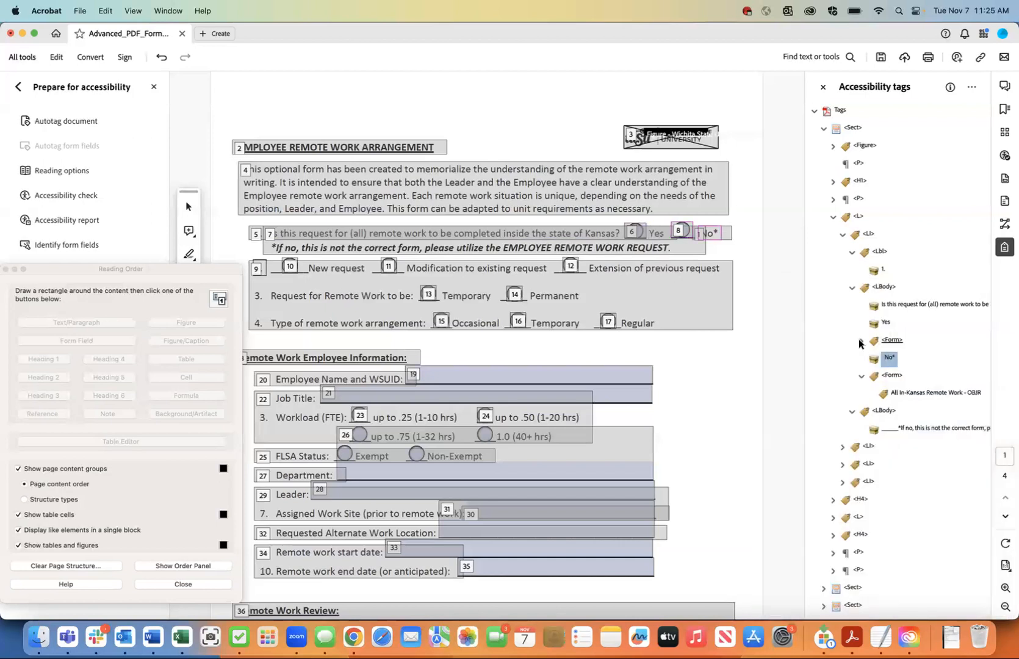
pyautogui.click(859, 377)
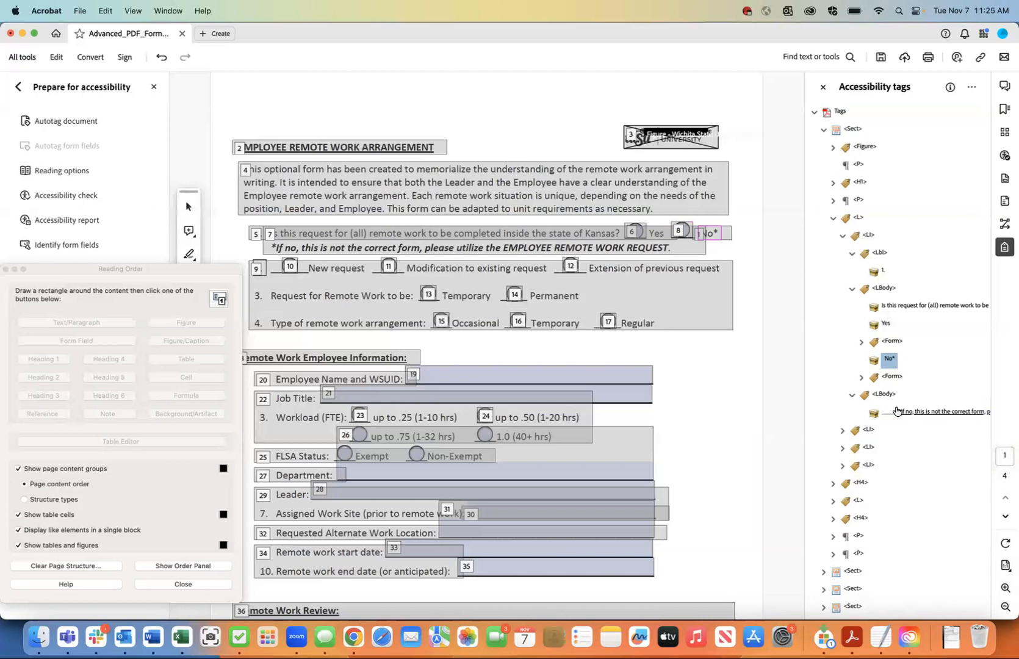
pyautogui.click(861, 377)
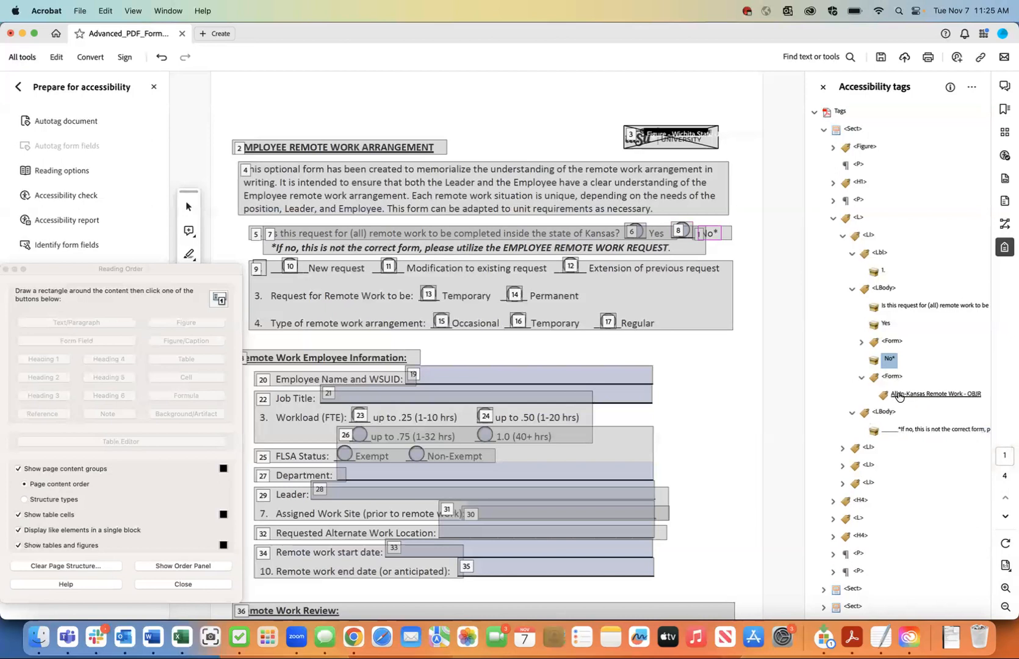
pyautogui.click(860, 377)
# Step: Mark only the "*If no, this is not the correct form" sentence on the page as Text/Paragraph using the Reading Order tool
pyautogui.click(918, 414)
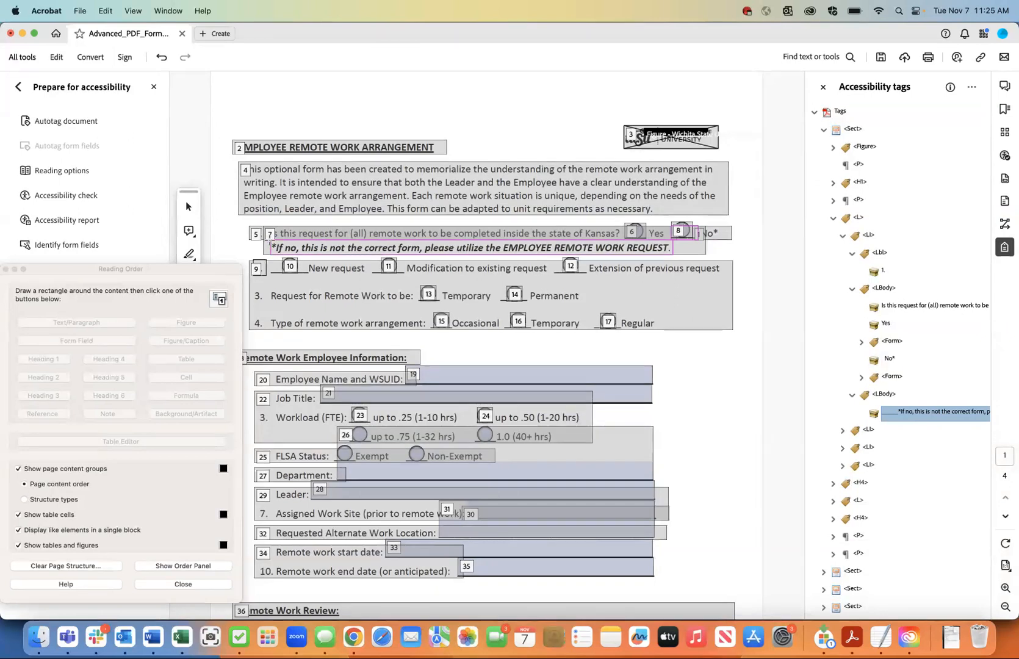
pyautogui.moveTo(268, 243); pyautogui.dragTo(673, 257)
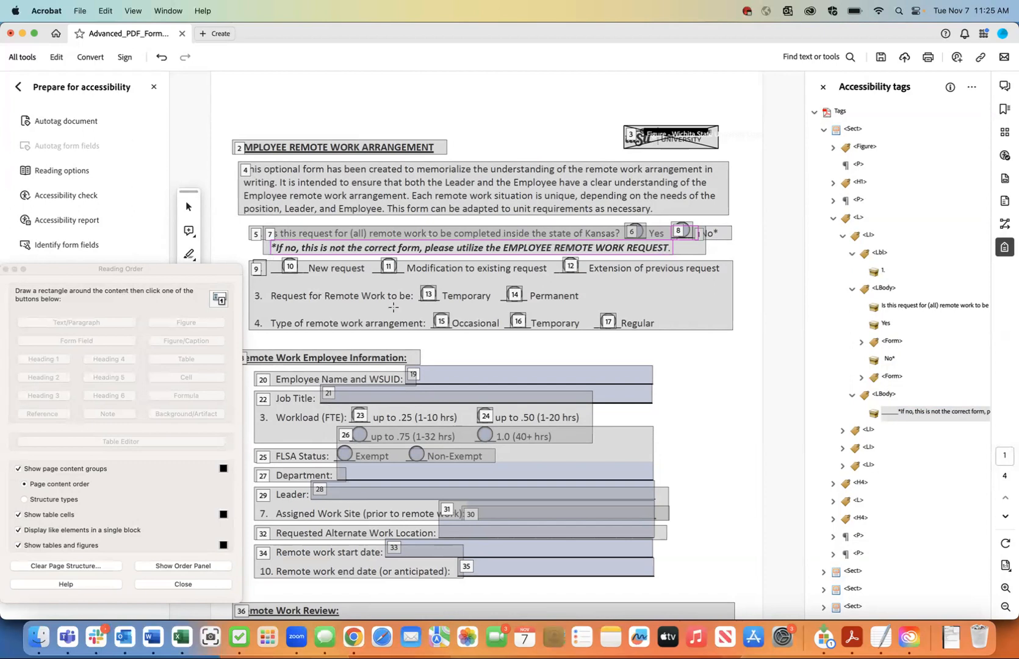
pyautogui.click(883, 395)
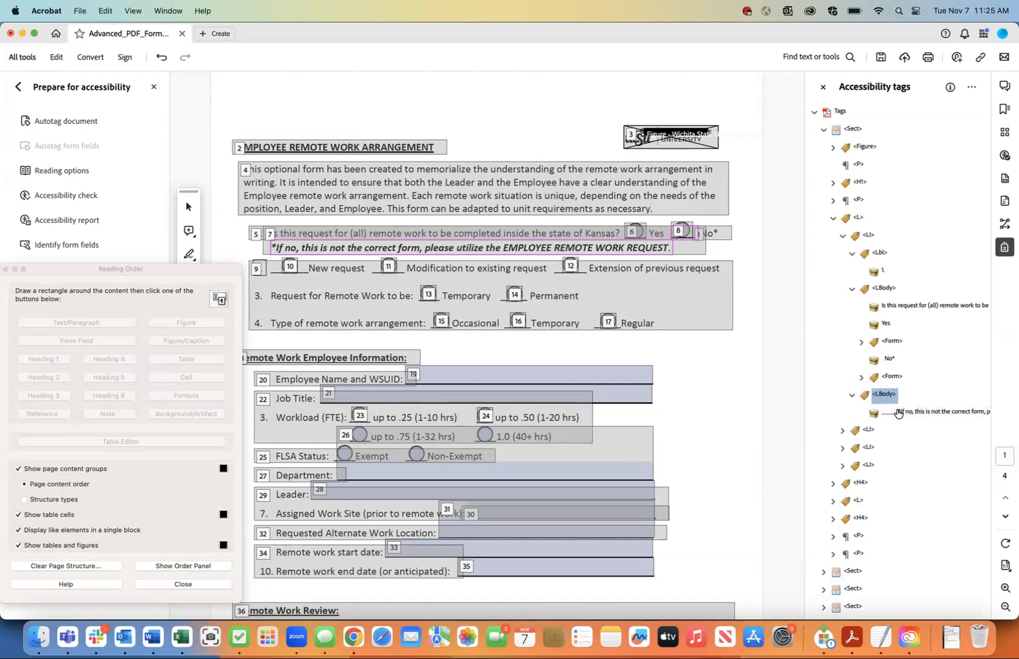
pyautogui.click(907, 414)
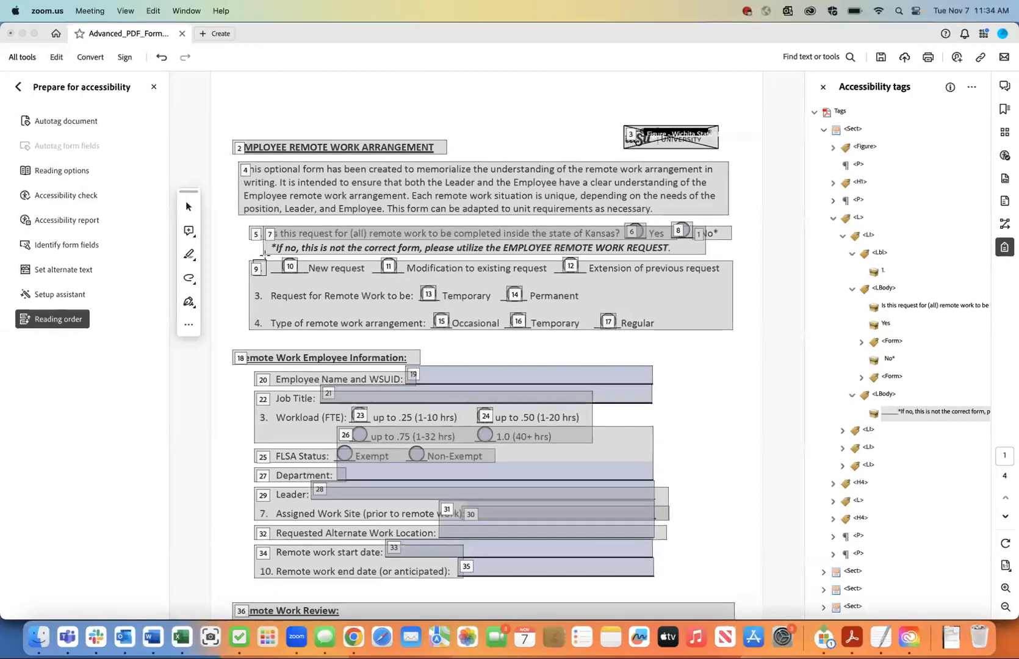
pyautogui.click(49, 319)
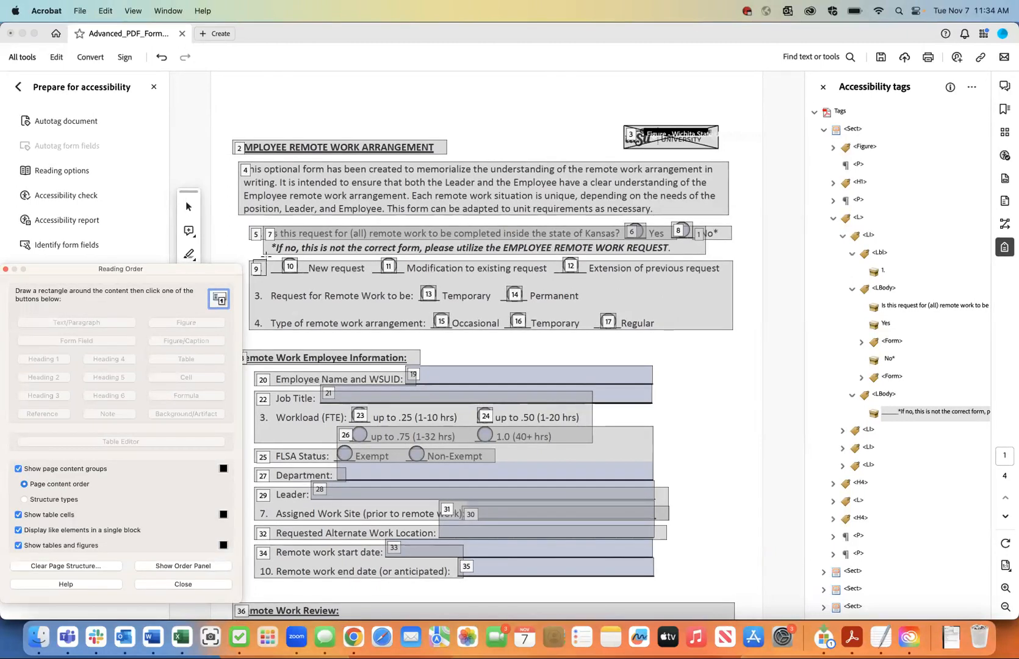
pyautogui.moveTo(265, 257); pyautogui.dragTo(674, 237)
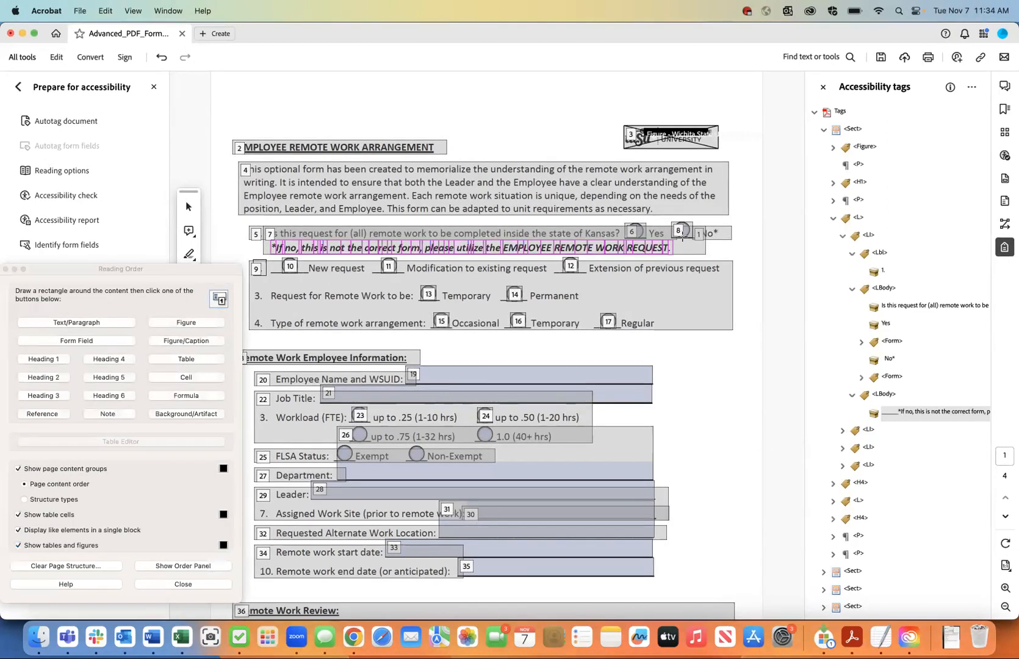
pyautogui.click(78, 319)
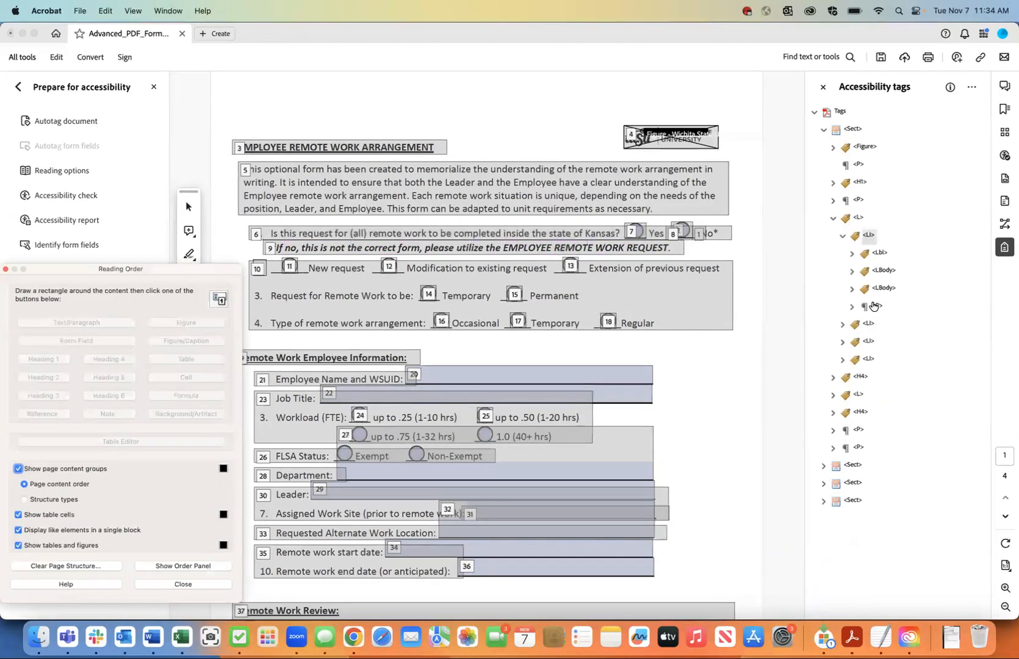
# Step: Change the leftover underline content in the second LBody to a Page artifact and delete the emptied LBody tag
pyautogui.click(875, 305)
pyautogui.click(851, 308)
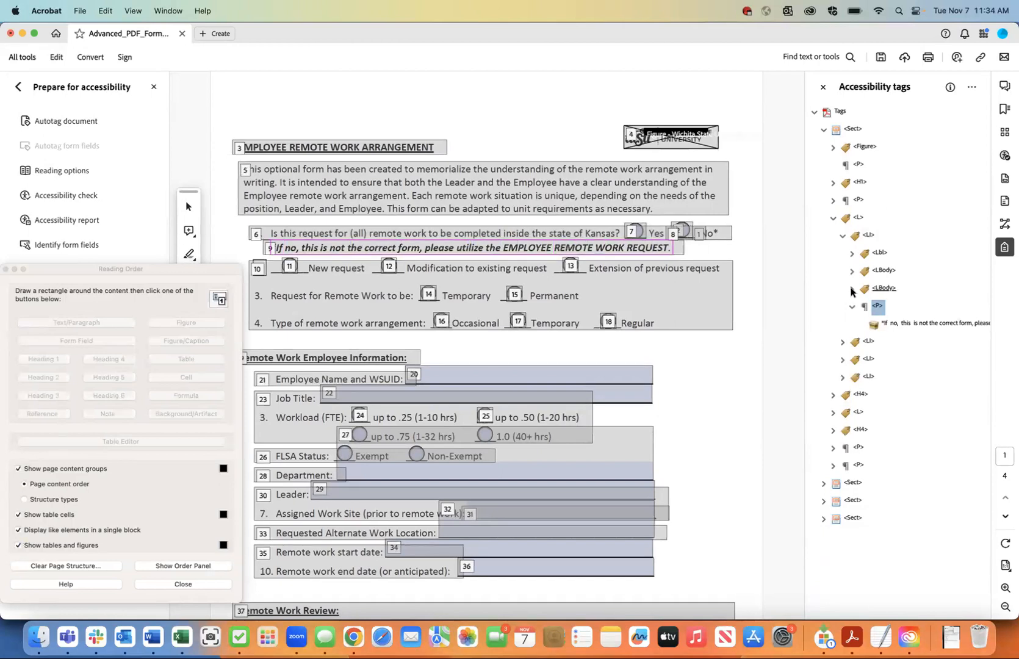
pyautogui.click(852, 288)
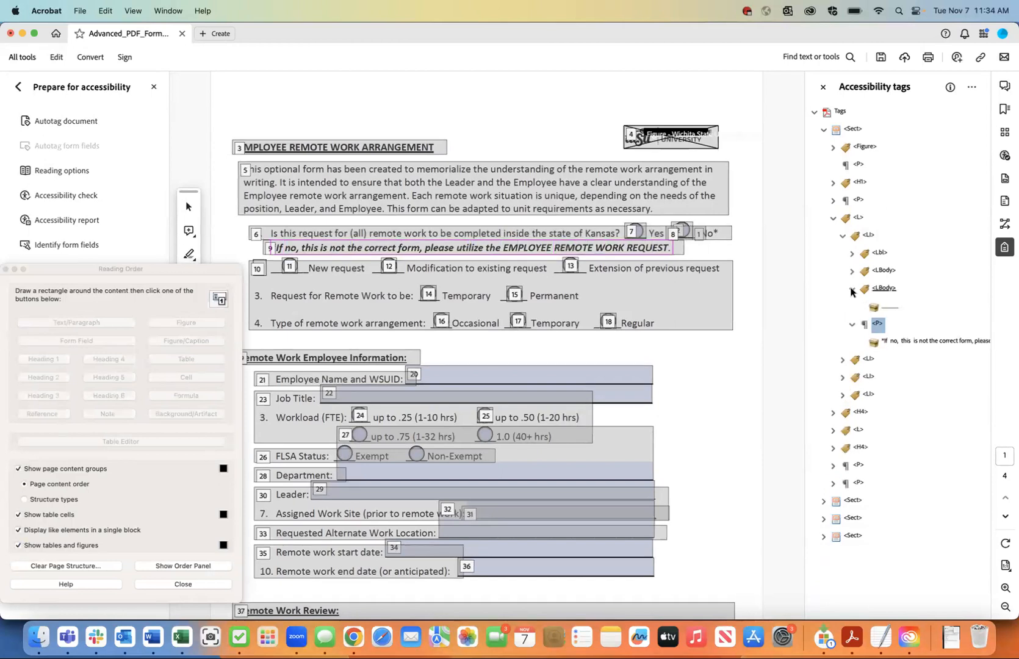
pyautogui.click(887, 310)
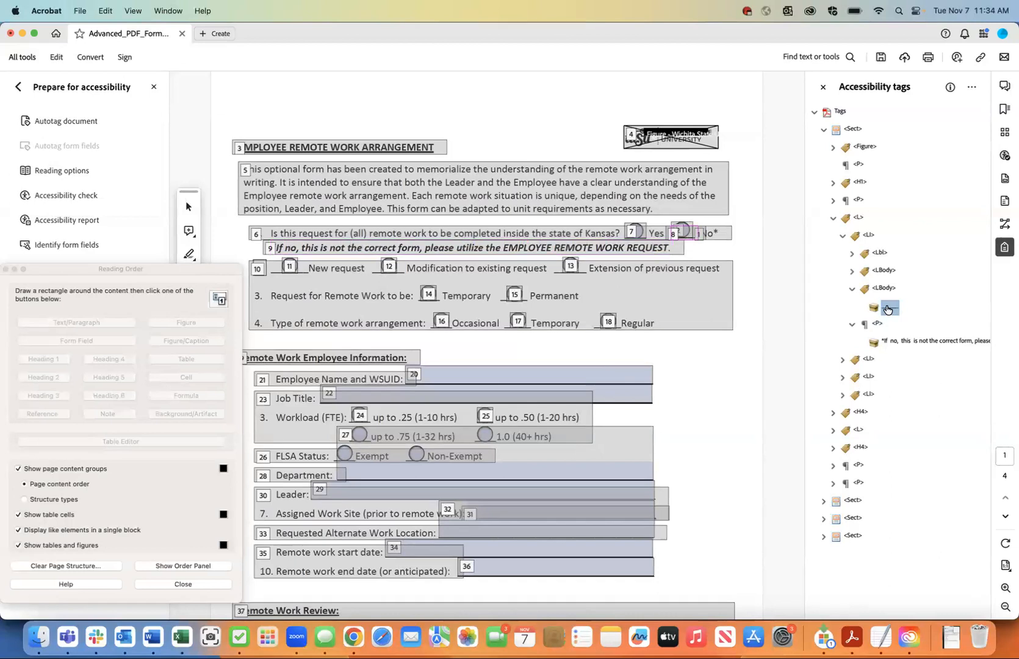
pyautogui.rightClick(887, 309)
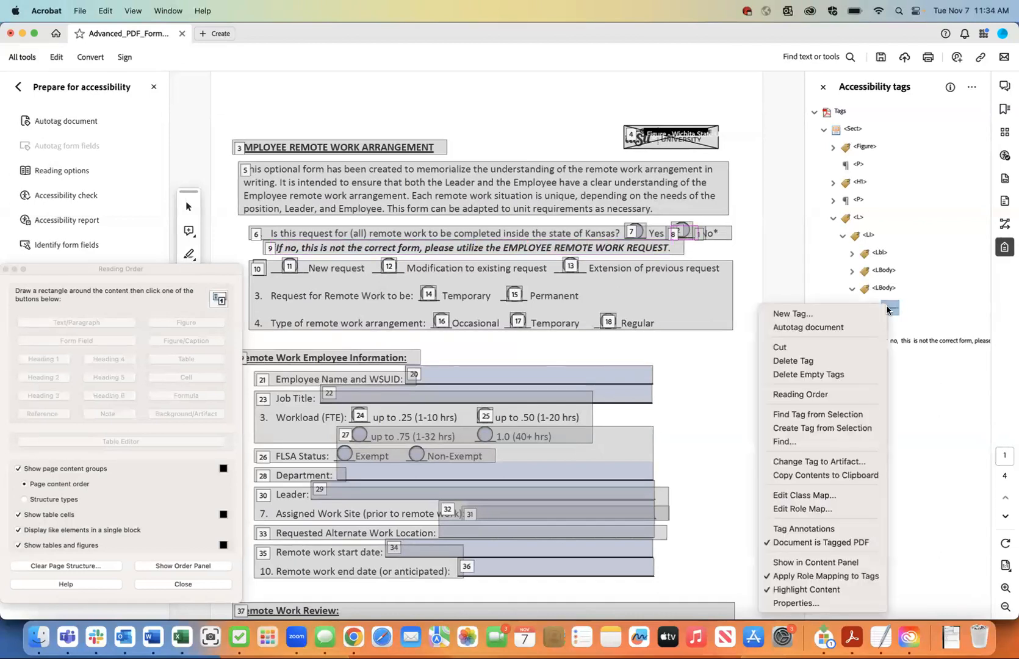
pyautogui.click(818, 461)
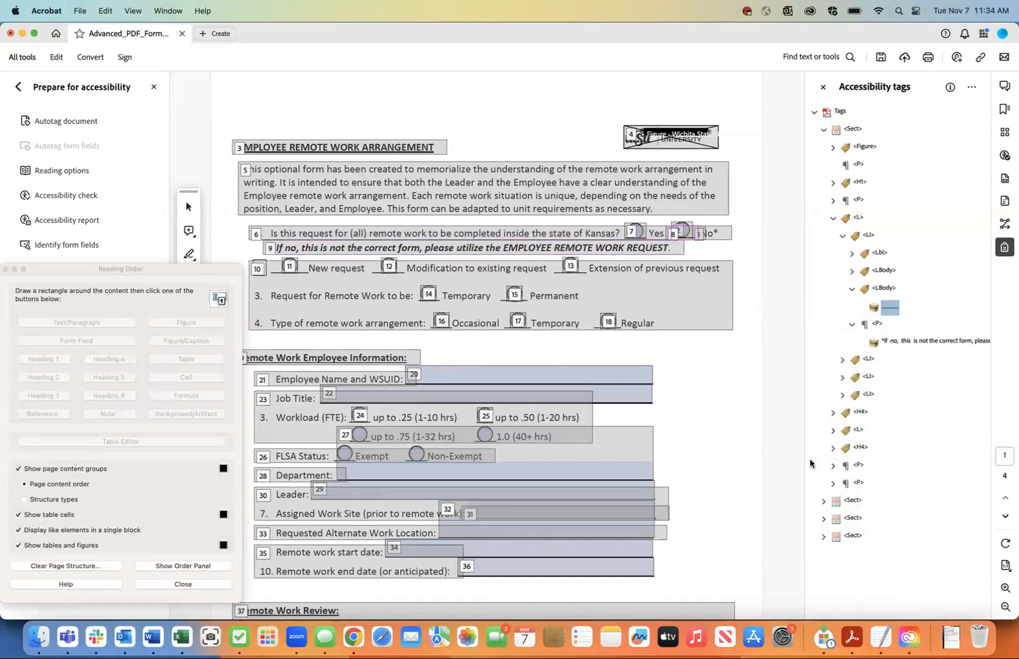
pyautogui.click(551, 355)
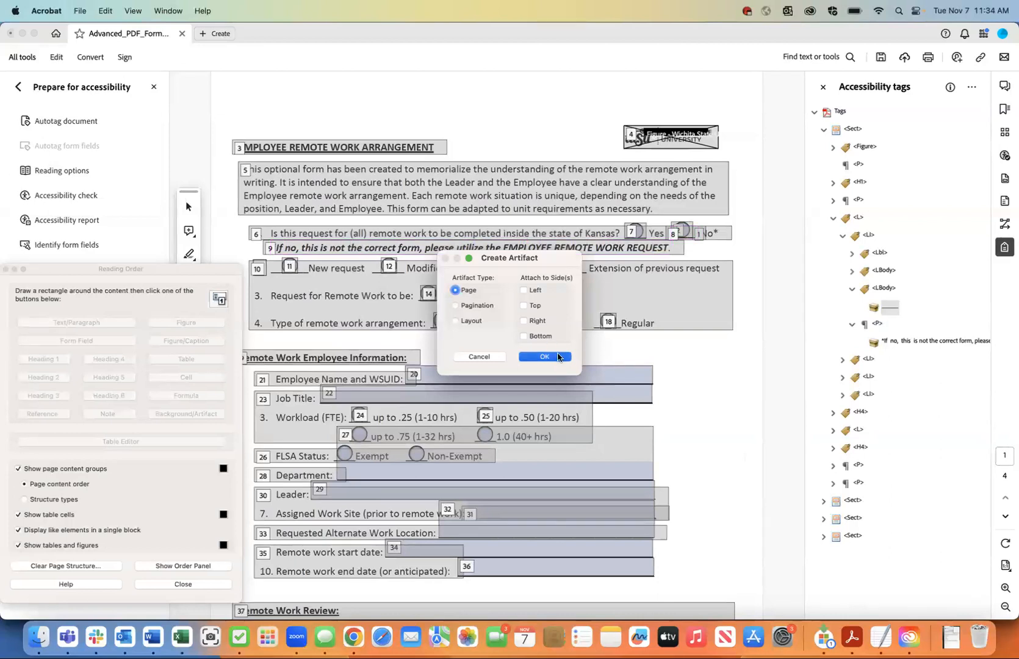
pyautogui.rightClick(889, 291)
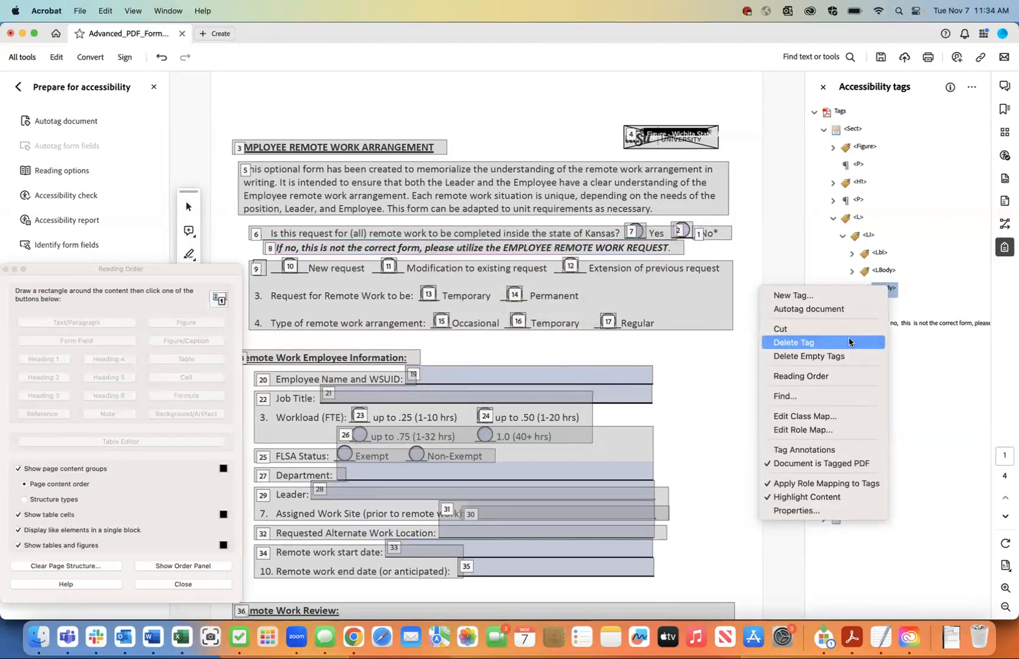
pyautogui.click(794, 342)
# Step: Move the "*If no" text from its new paragraph tag into the first item's LBody, directly after the last Form tag
pyautogui.click(884, 271)
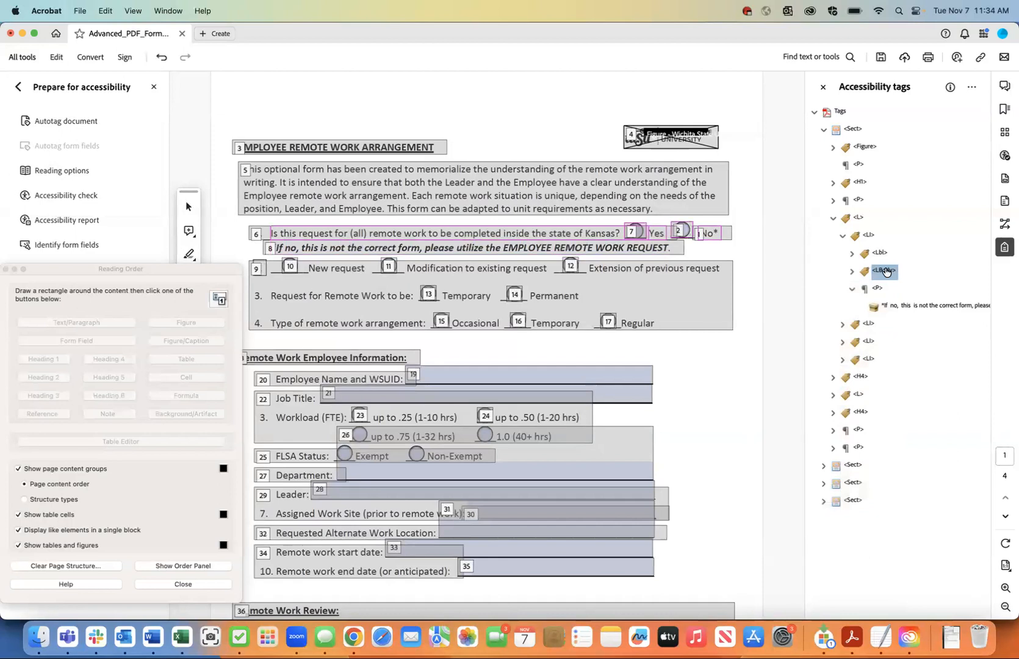
pyautogui.click(850, 271)
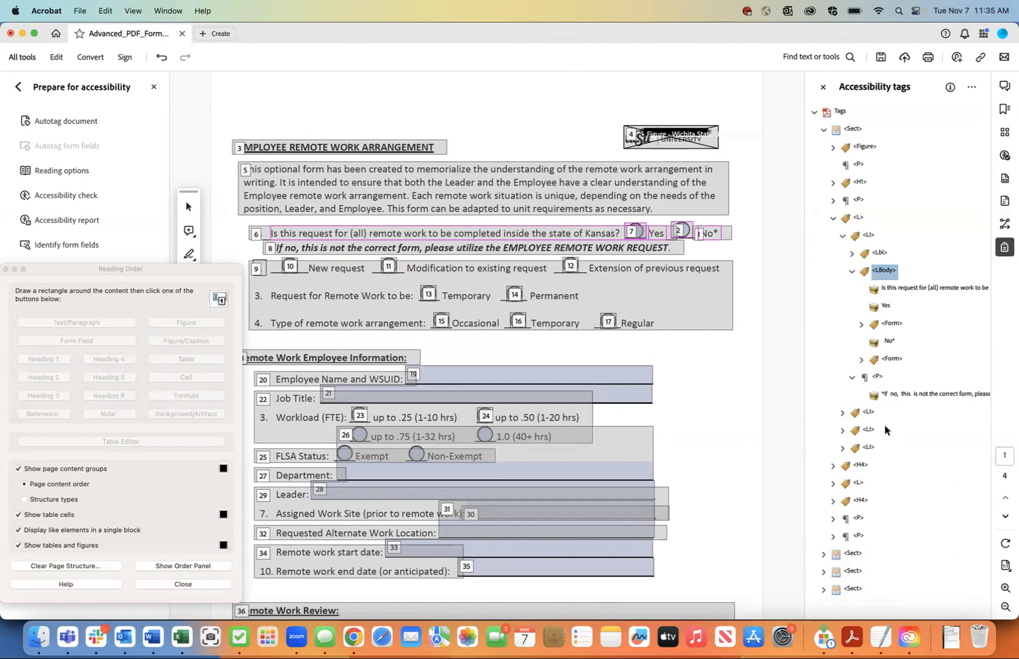
pyautogui.click(907, 396)
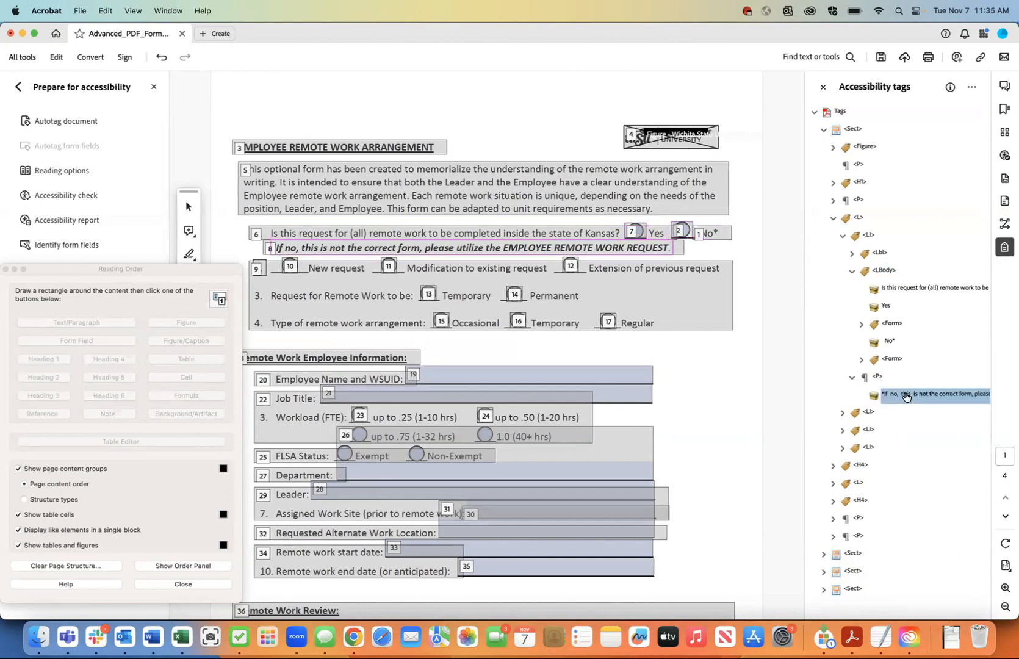
pyautogui.rightClick(906, 396)
pyautogui.click(864, 346)
pyautogui.click(891, 360)
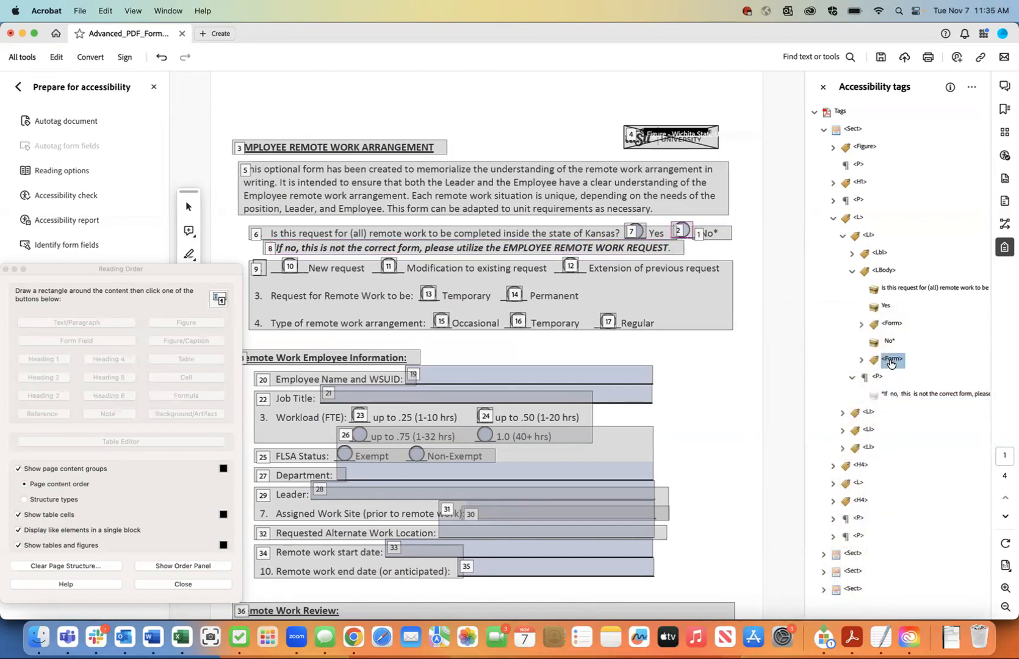
pyautogui.rightClick(891, 362)
pyautogui.click(829, 385)
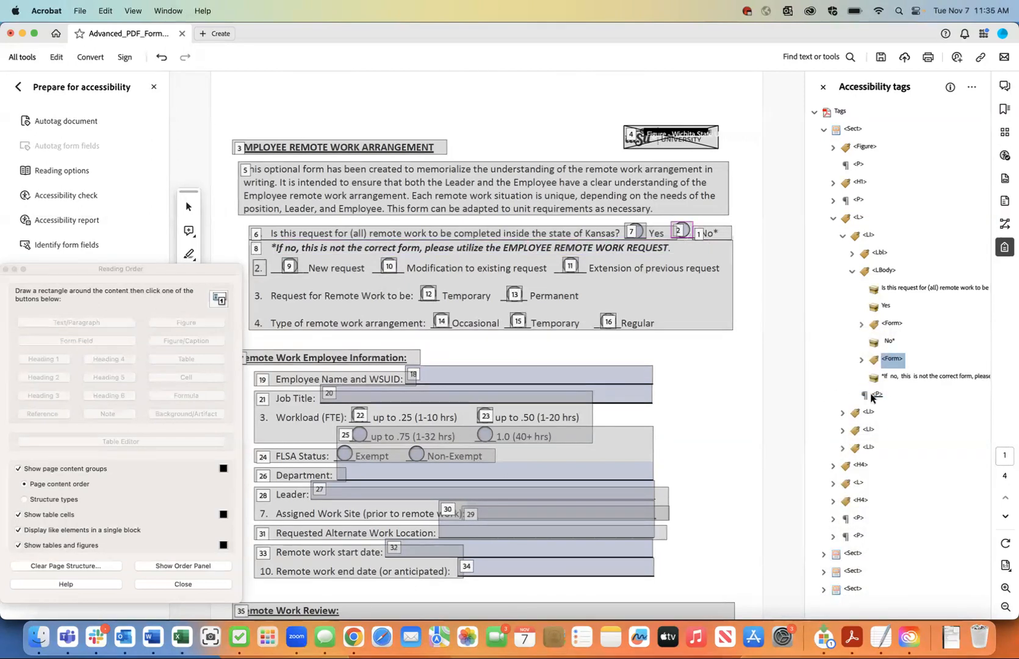
# Step: Delete the empty P tag that follows the first list item's LBody
pyautogui.click(875, 396)
pyautogui.rightClick(875, 396)
pyautogui.click(895, 439)
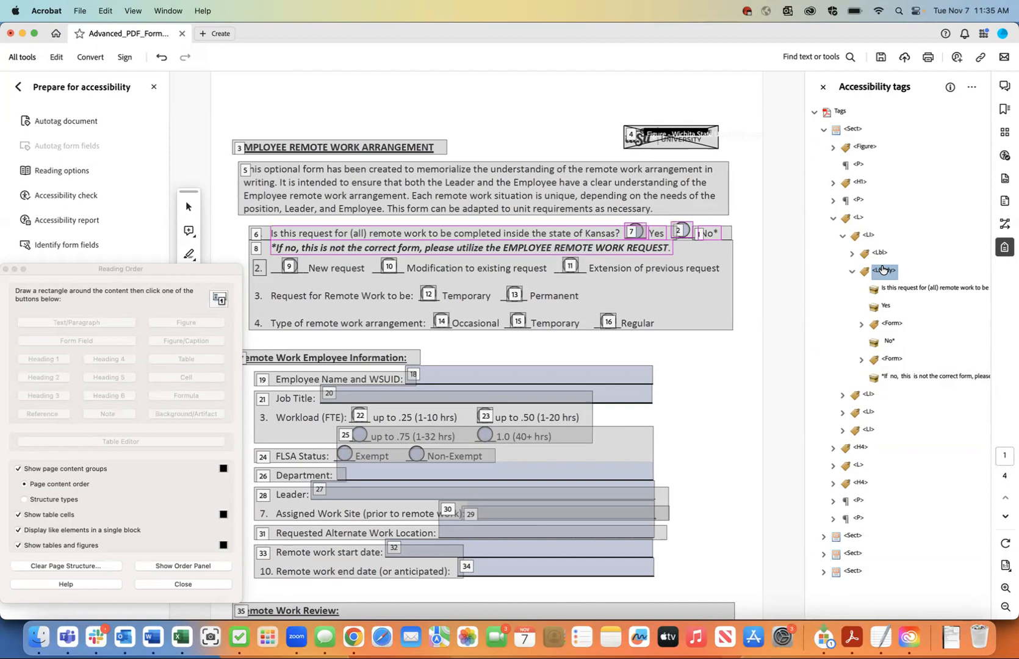
# Step: Check the contents of the two Form tags in the first LBody, collapse the first list item, and save the PDF
pyautogui.click(861, 324)
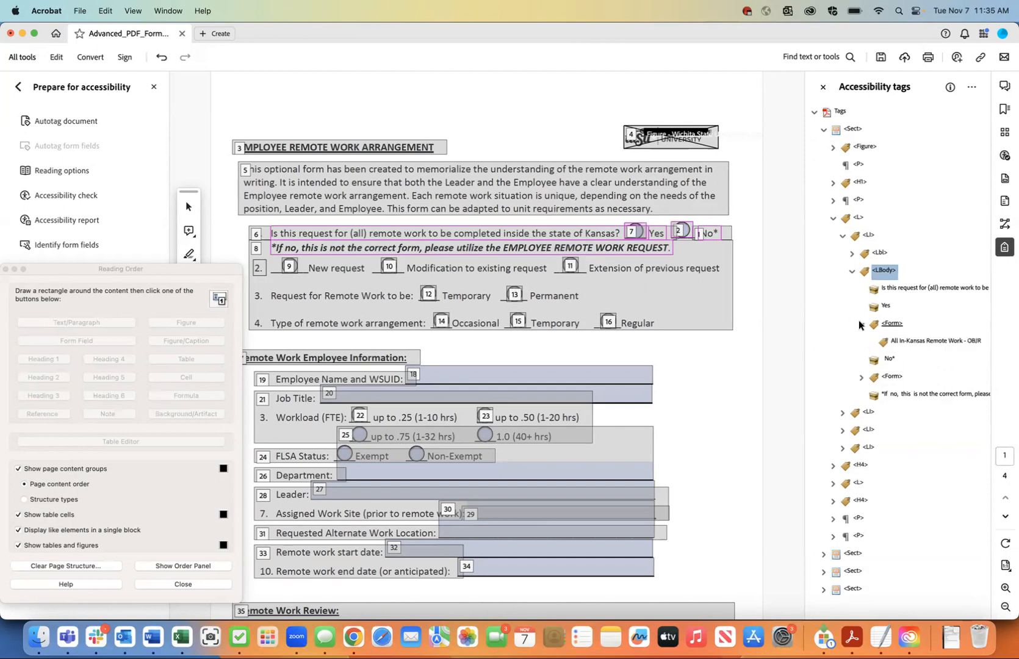
pyautogui.click(860, 379)
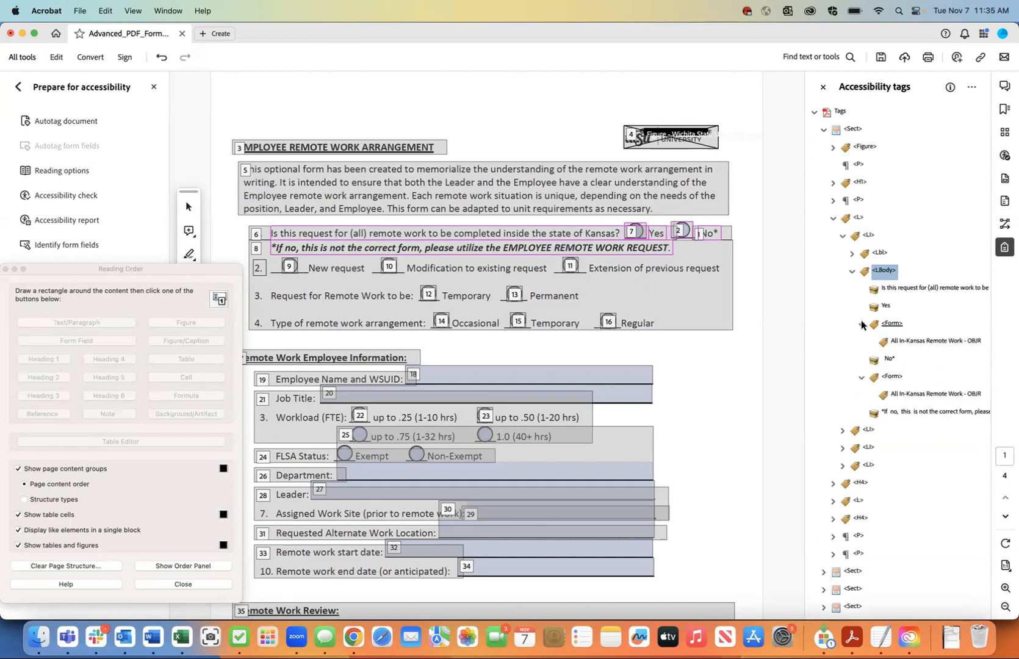
pyautogui.click(861, 324)
pyautogui.click(861, 359)
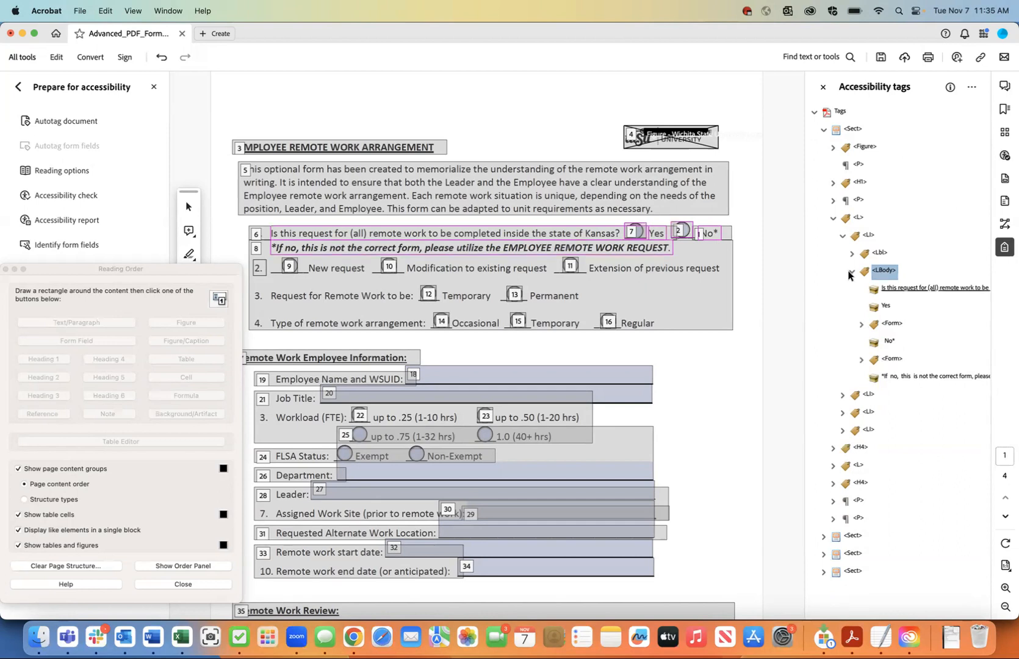
pyautogui.click(850, 272)
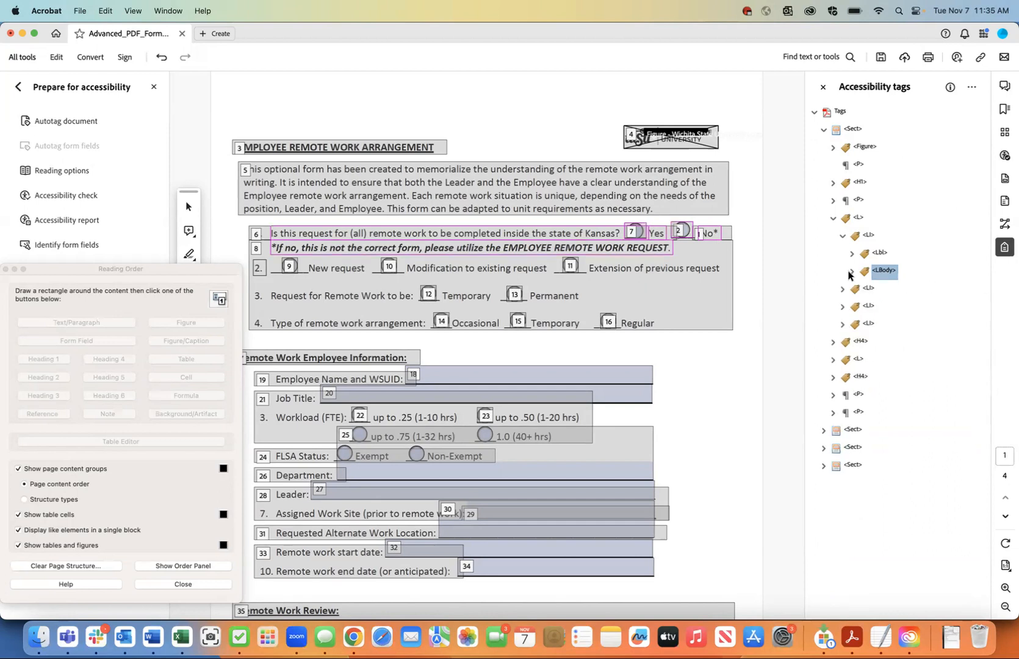
pyautogui.click(843, 237)
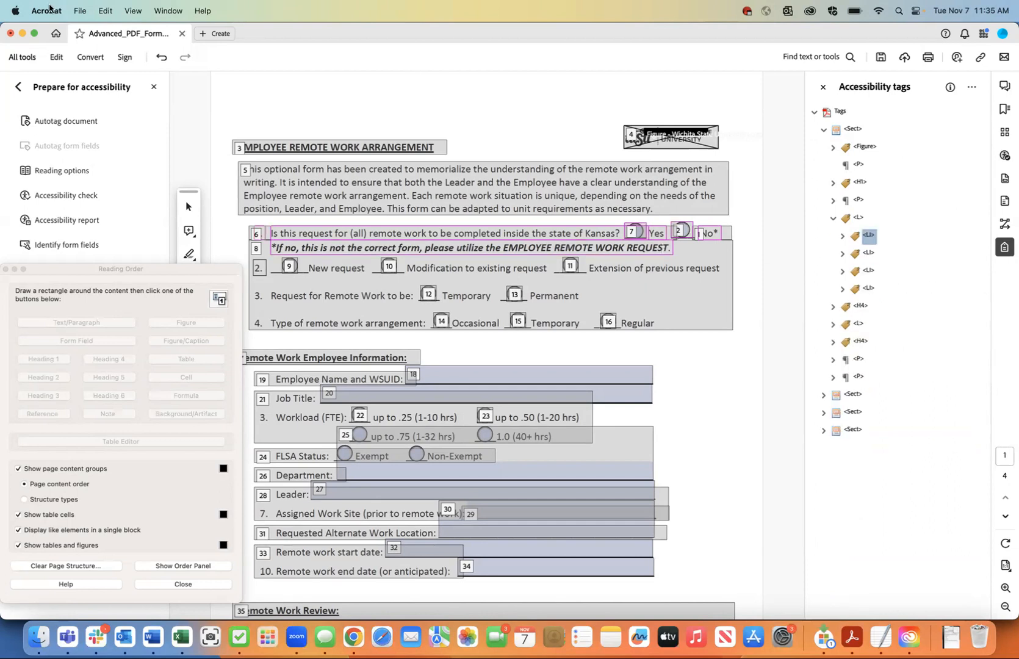
pyautogui.click(80, 10)
pyautogui.click(92, 93)
# Step: Expand the second list item's tags and mark only "New request" on the page as Text/Paragraph with the Reading Order tool
pyautogui.click(867, 254)
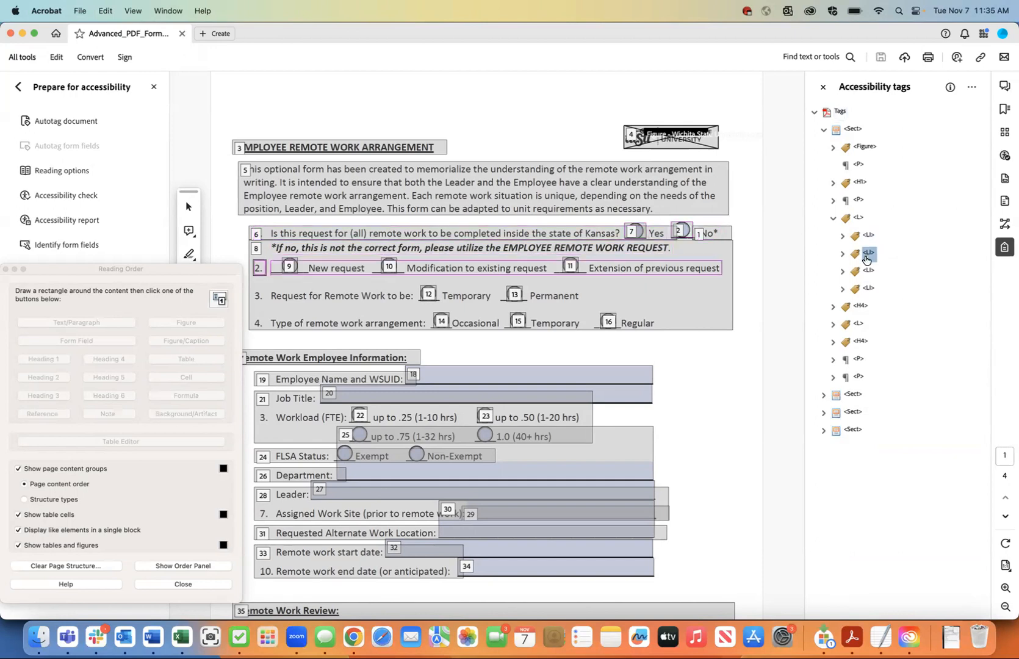
pyautogui.click(842, 255)
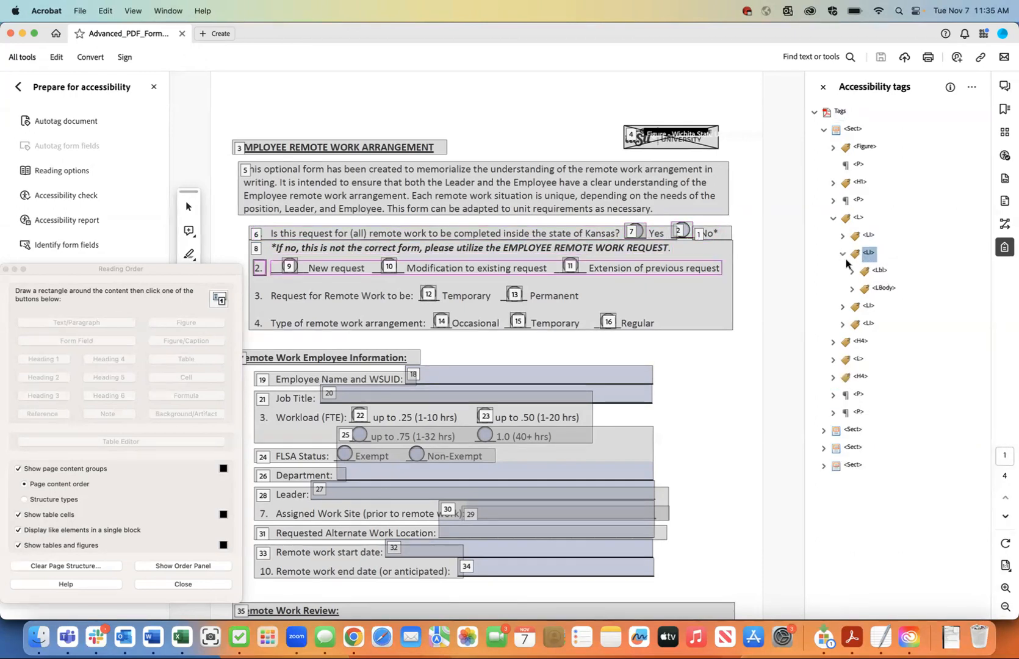
pyautogui.click(878, 271)
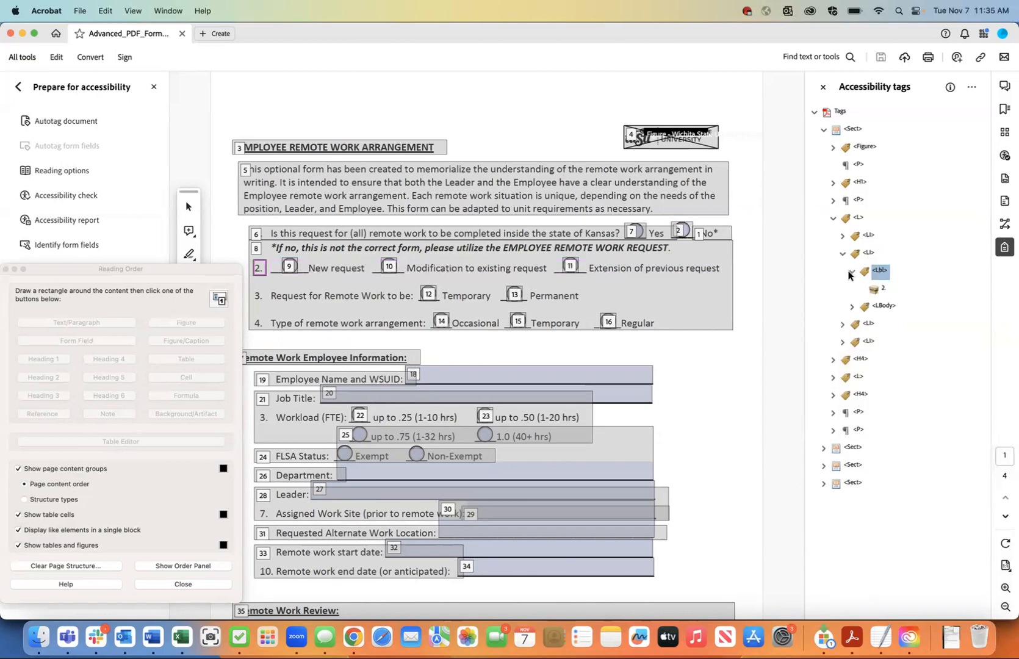
pyautogui.click(886, 289)
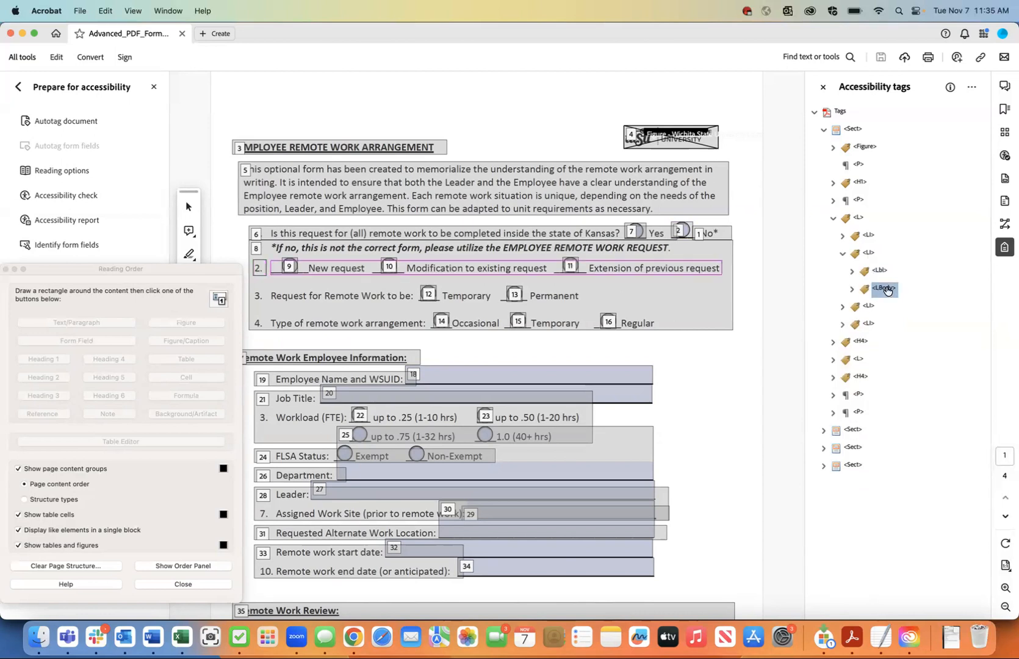
pyautogui.click(851, 289)
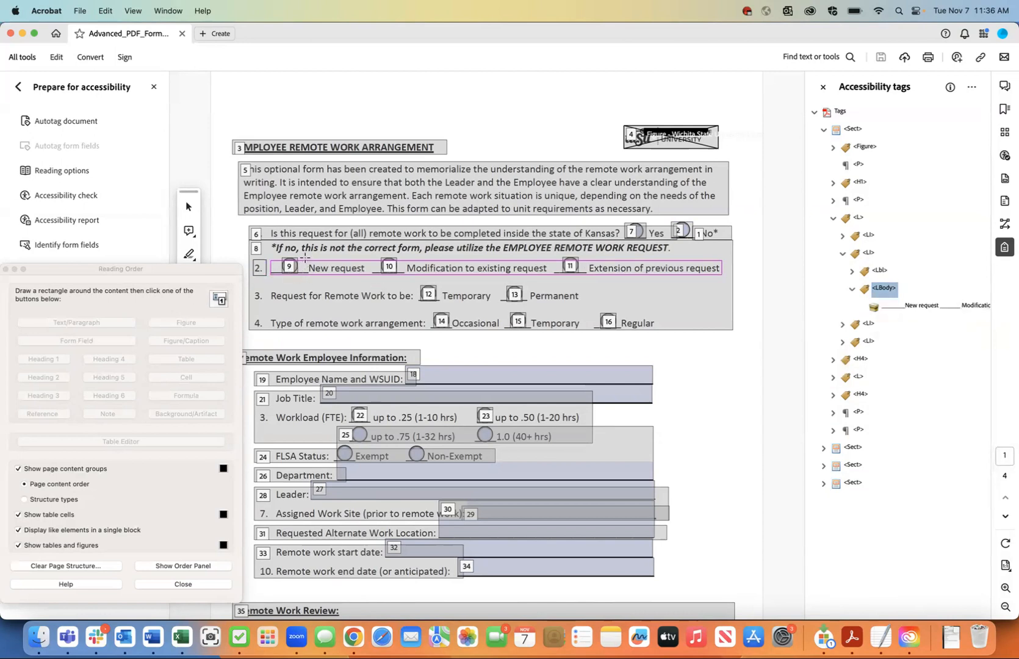
pyautogui.moveTo(305, 258); pyautogui.dragTo(366, 278)
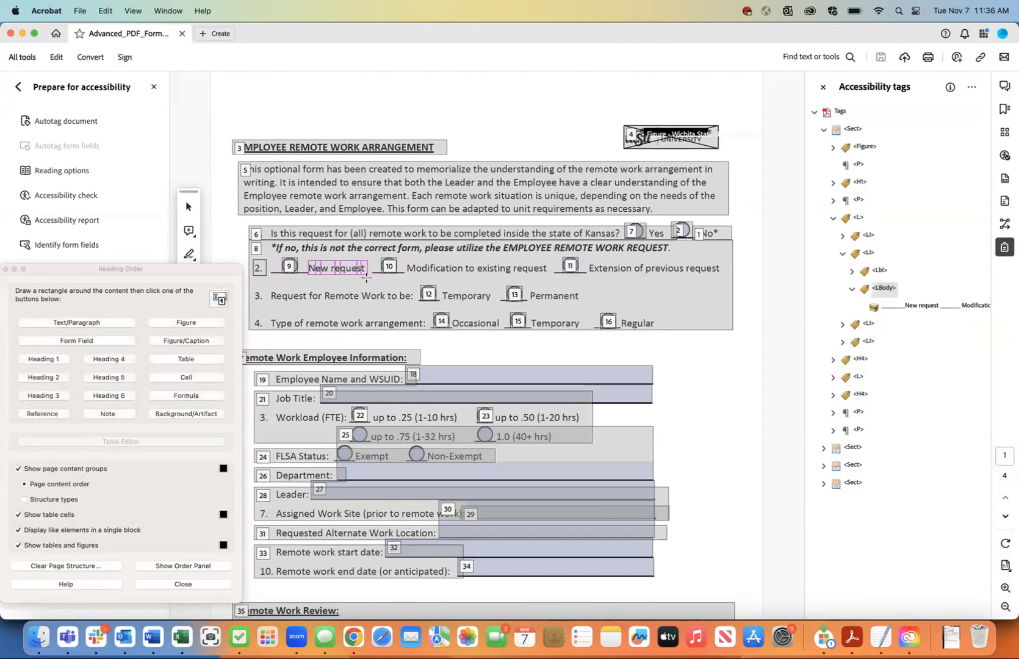
pyautogui.click(55, 322)
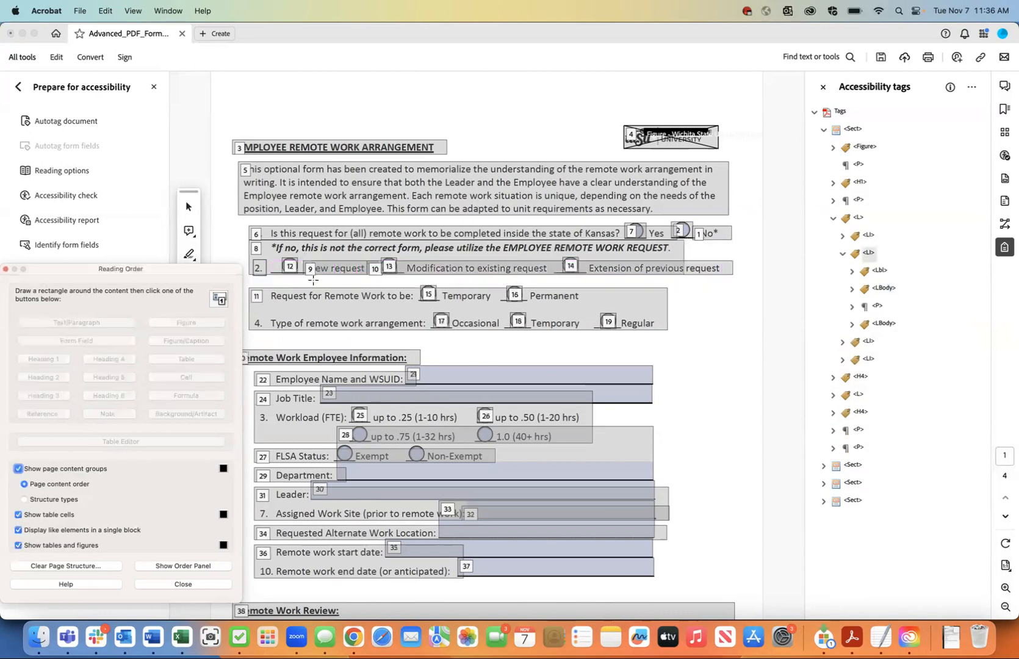
# Step: Mark "Modification to existing request" and "Extension of previous request" on the page as separate Text/Paragraph elements
pyautogui.moveTo(405, 259); pyautogui.dragTo(549, 276)
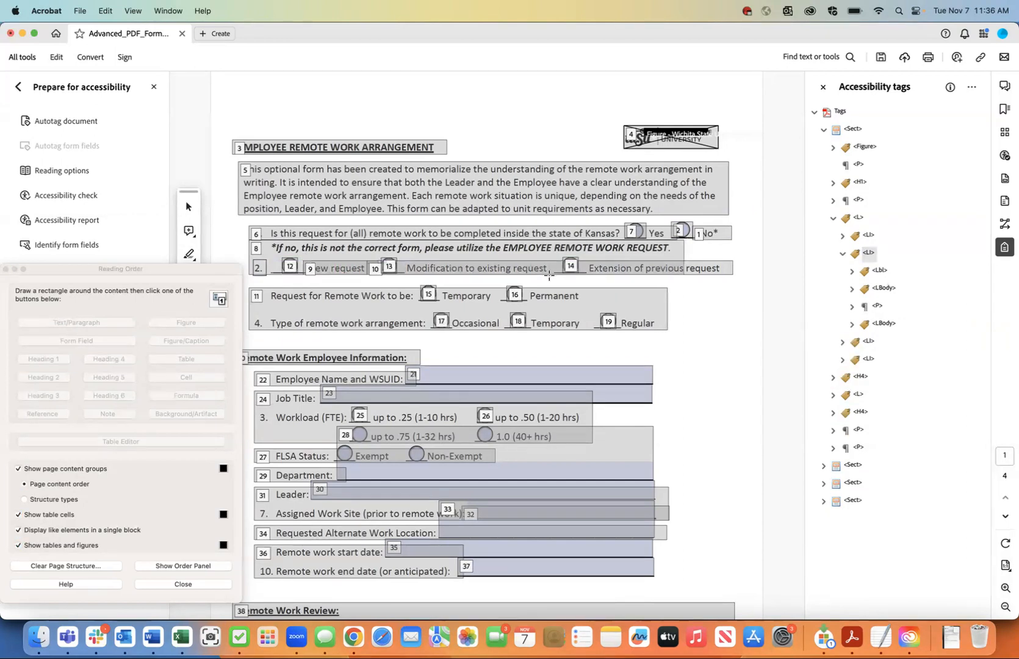
pyautogui.moveTo(403, 258)
pyautogui.mouseDown()
pyautogui.moveTo(462, 277)
pyautogui.moveTo(549, 276)
pyautogui.mouseUp()
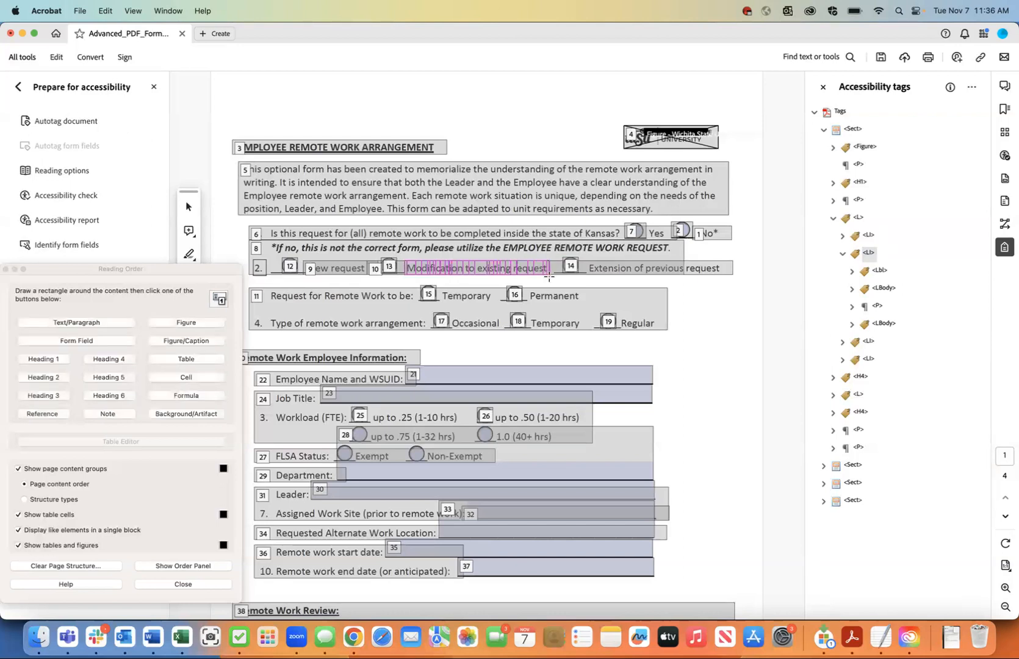
pyautogui.click(110, 323)
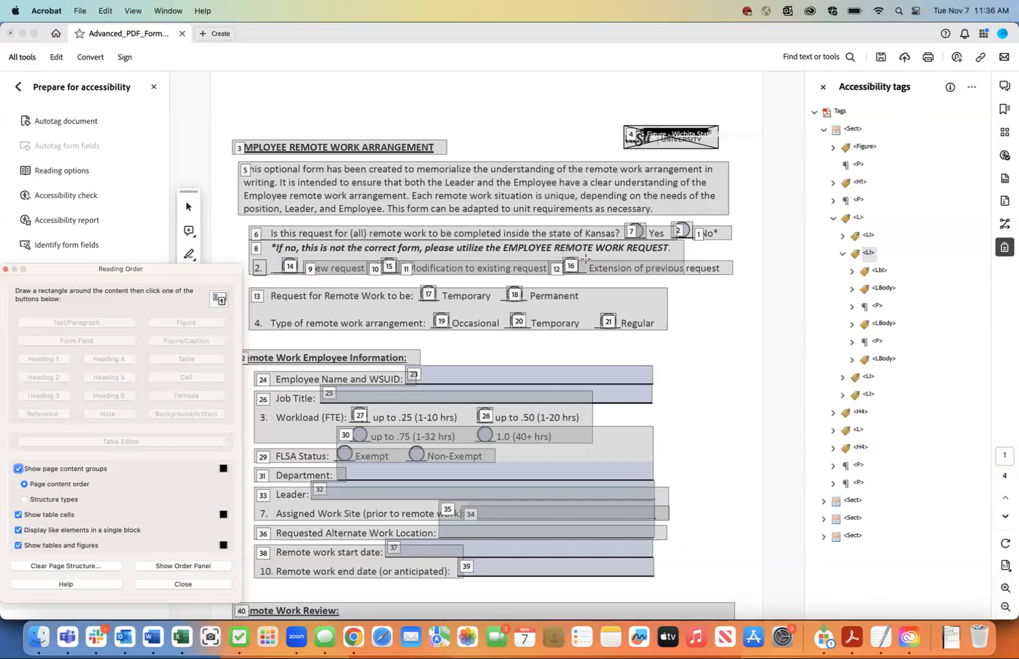
pyautogui.moveTo(585, 260); pyautogui.dragTo(723, 278)
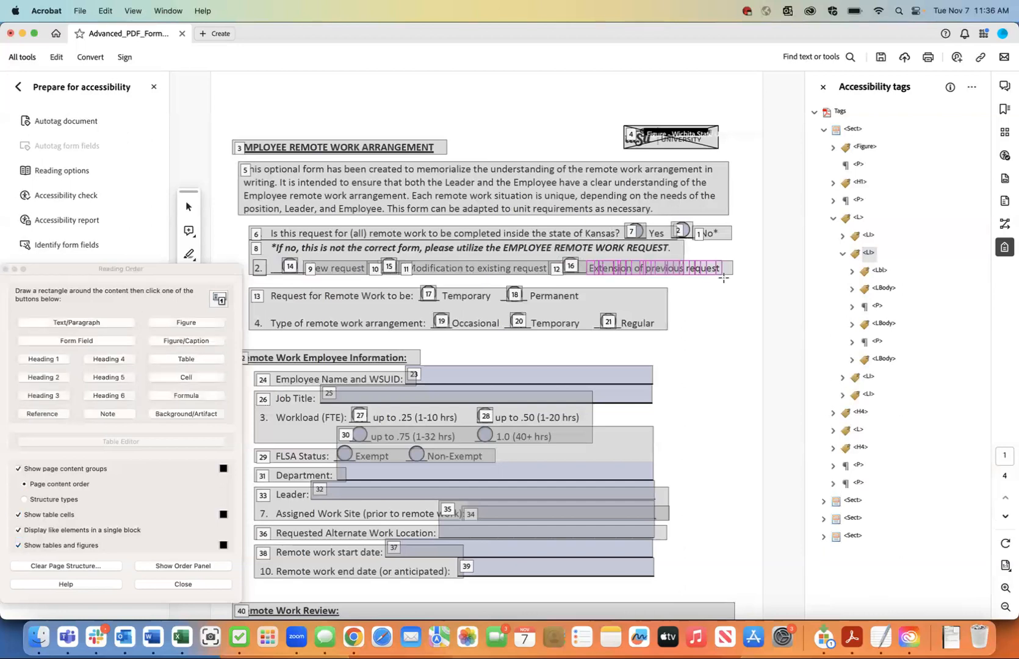
pyautogui.click(113, 321)
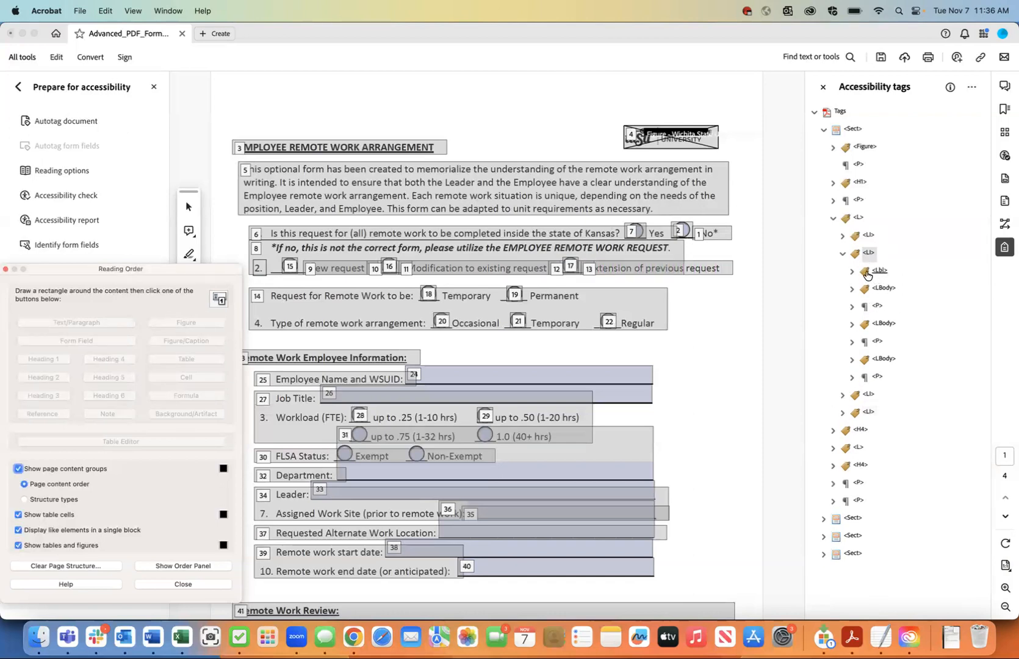
# Step: Change the underline content in the second list item's first LBody to a Page artifact
pyautogui.click(853, 289)
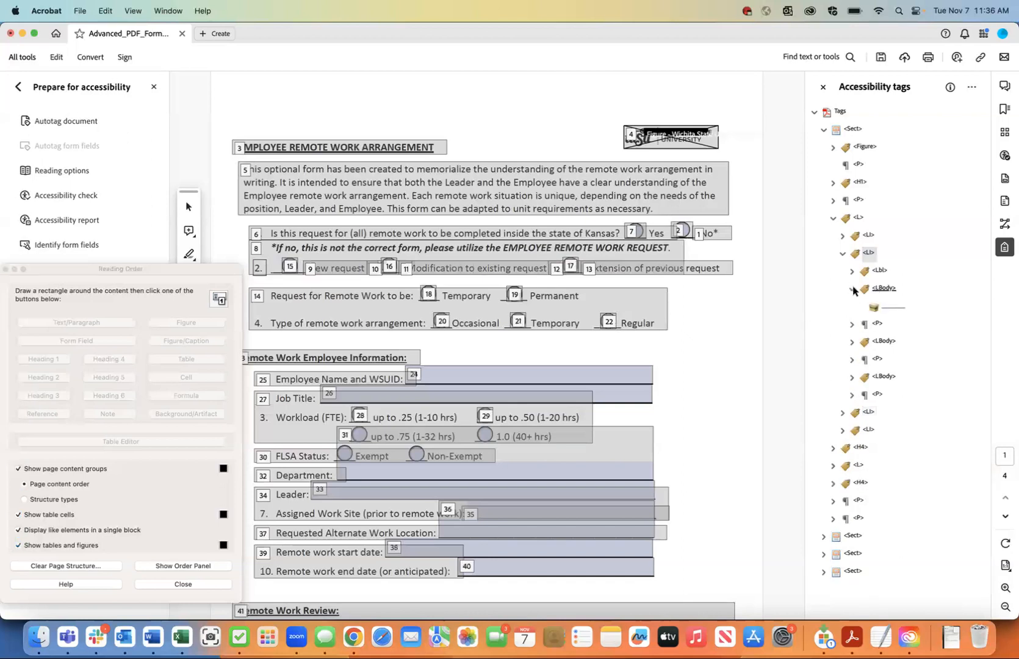
pyautogui.click(891, 308)
pyautogui.rightClick(890, 308)
pyautogui.click(824, 462)
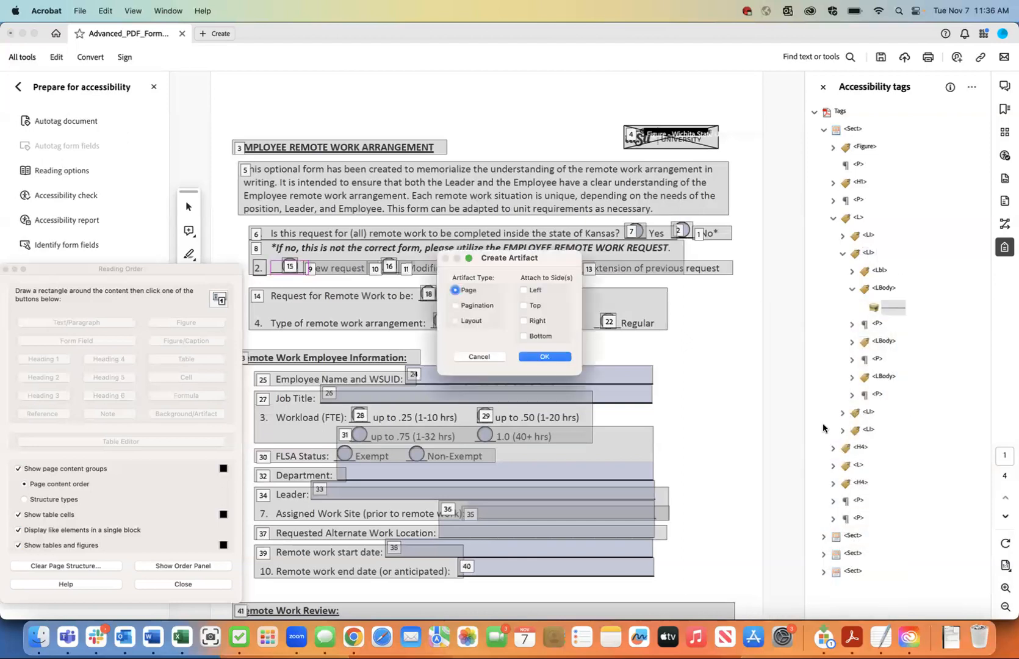
pyautogui.click(545, 356)
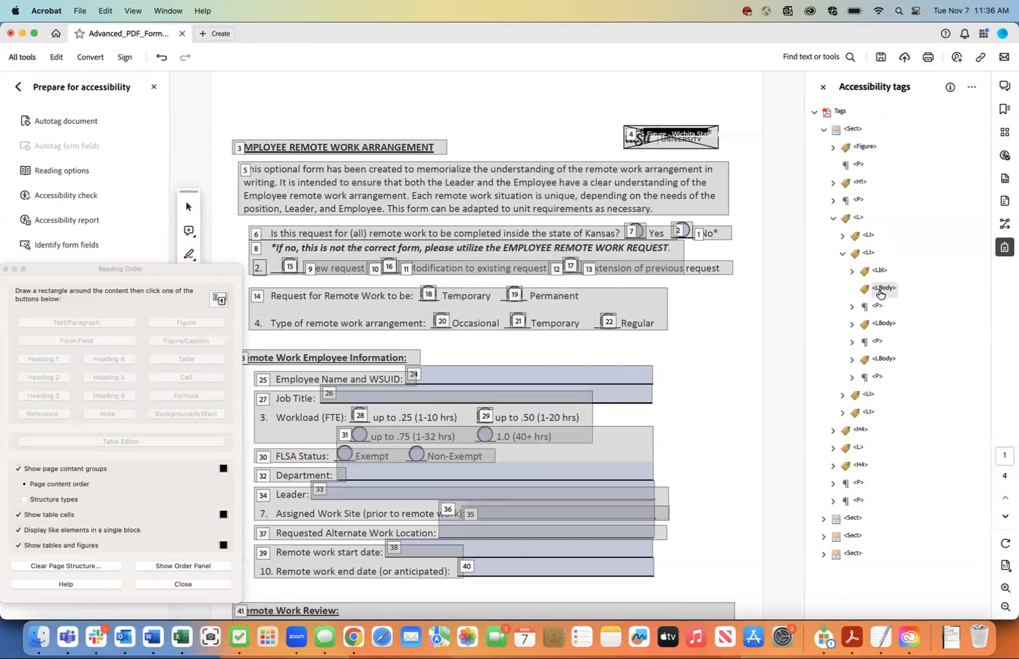
# Step: Move the "New request" content from its P tag into the second list item's empty first LBody as a child
pyautogui.click(850, 308)
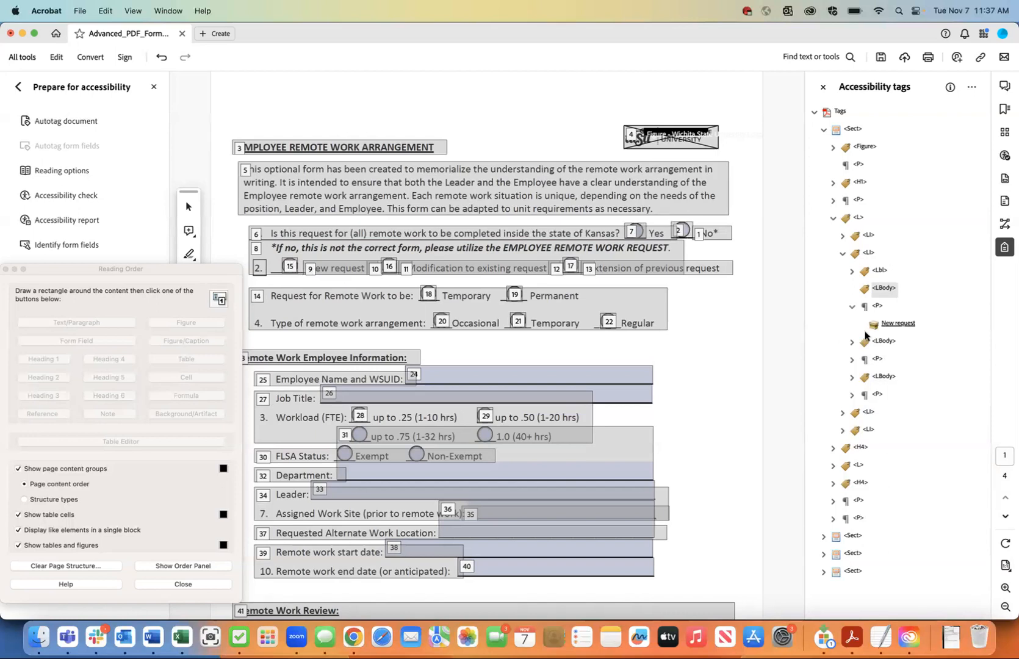
pyautogui.click(891, 327)
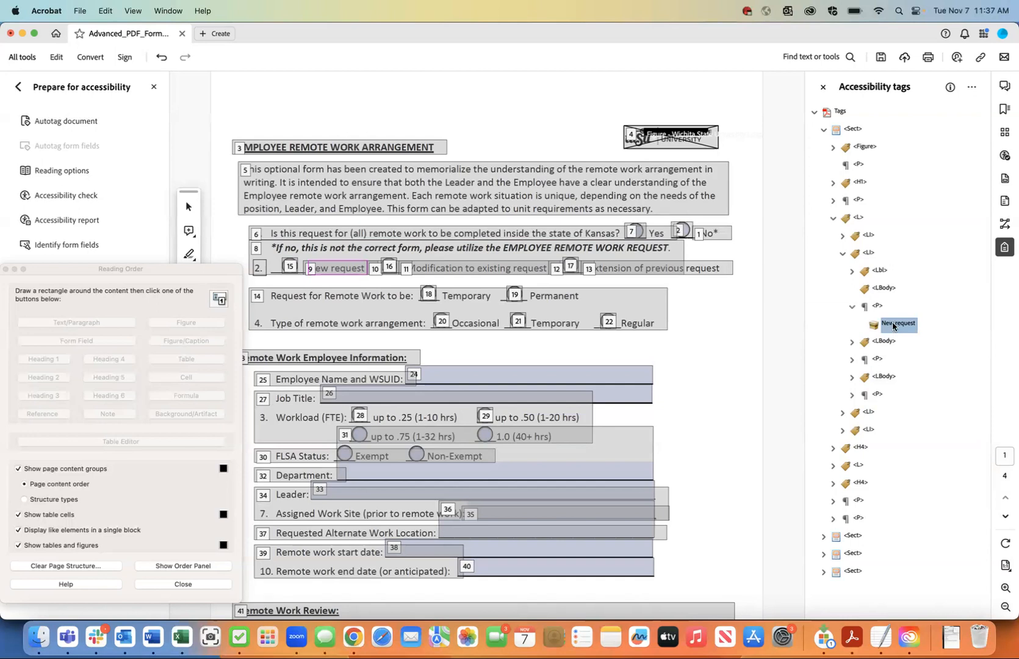
pyautogui.rightClick(892, 327)
pyautogui.click(853, 352)
pyautogui.click(884, 290)
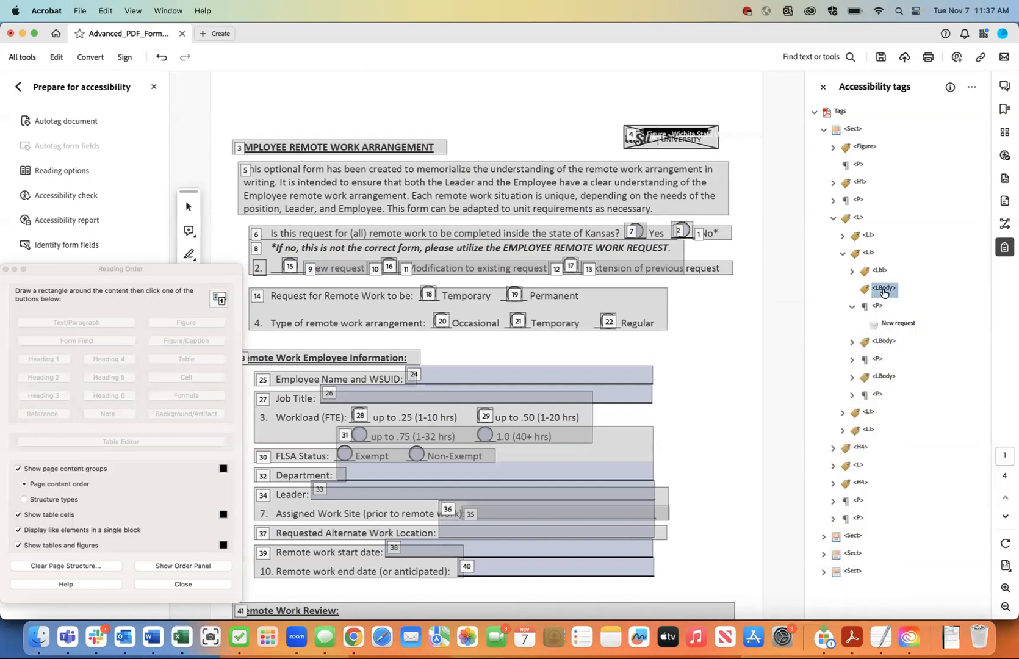
pyautogui.rightClick(883, 291)
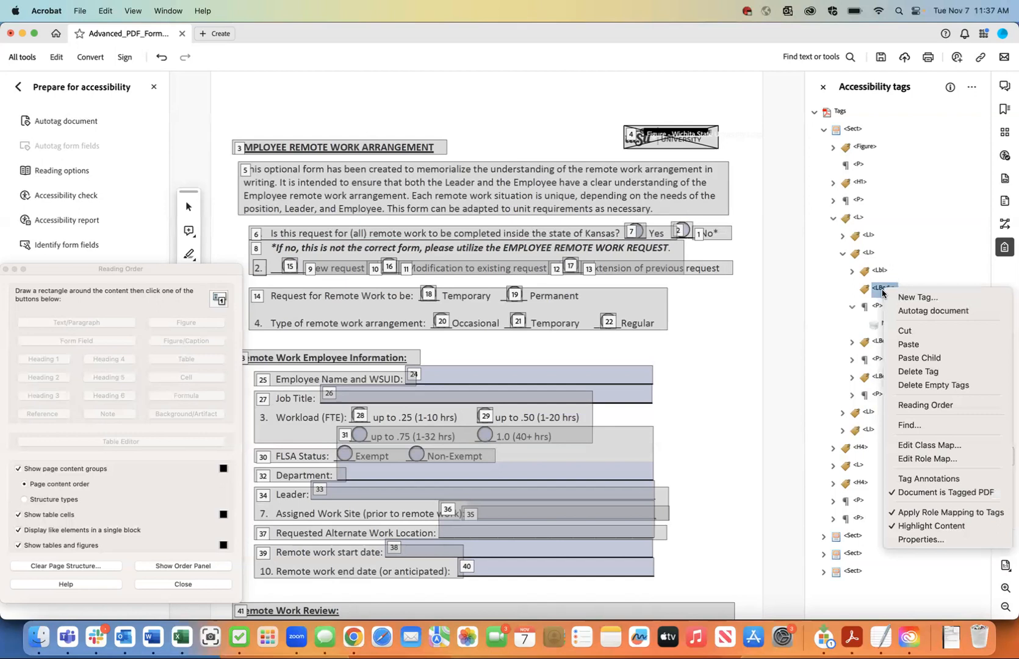
pyautogui.click(906, 358)
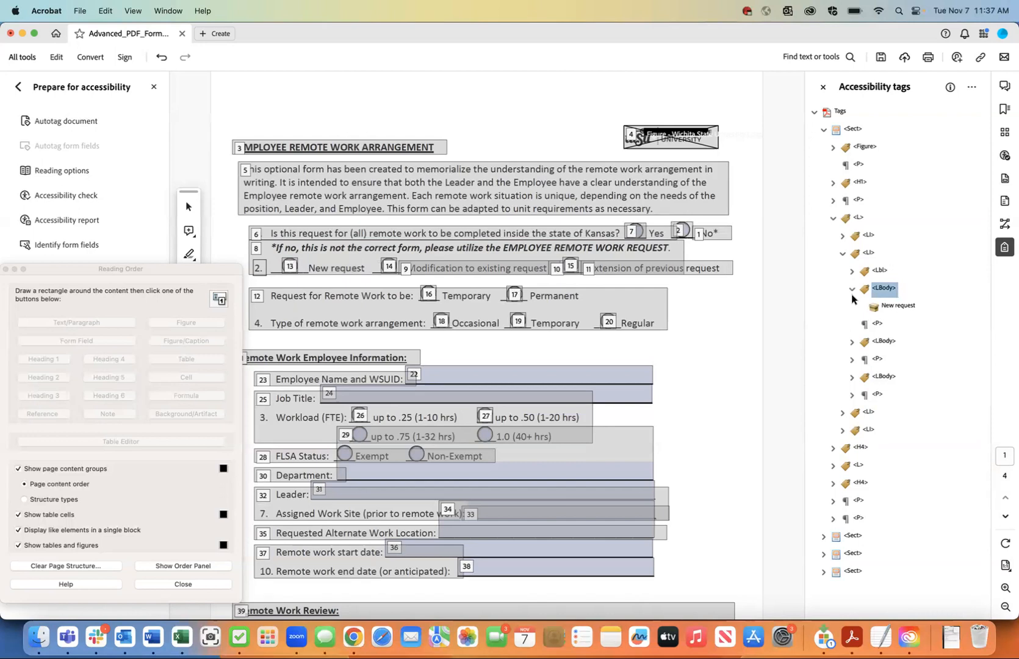
# Step: Delete the P tag emptied by moving the "New request" content
pyautogui.click(877, 324)
pyautogui.rightClick(880, 324)
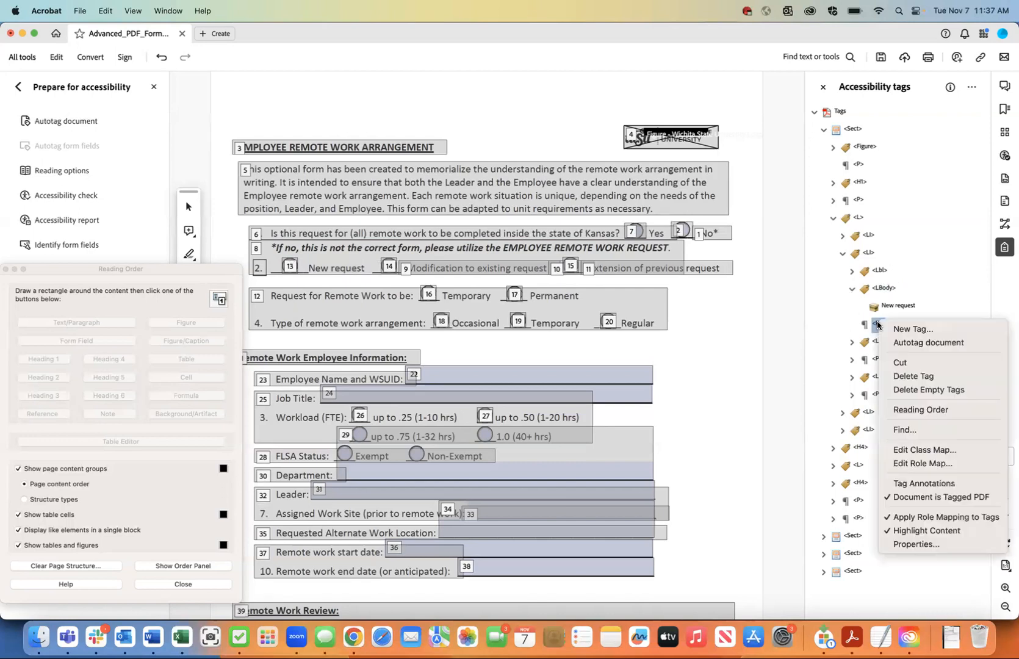
pyautogui.click(904, 375)
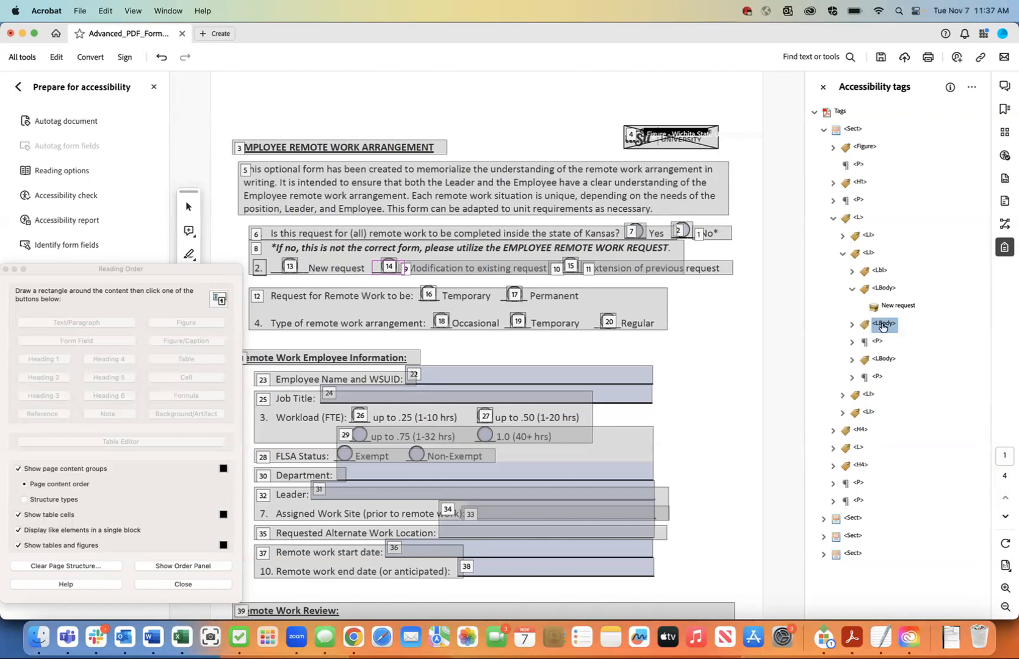
# Step: Change the underline content in the second list item's next LBody to a Page artifact and delete that emptied LBody tag
pyautogui.click(853, 323)
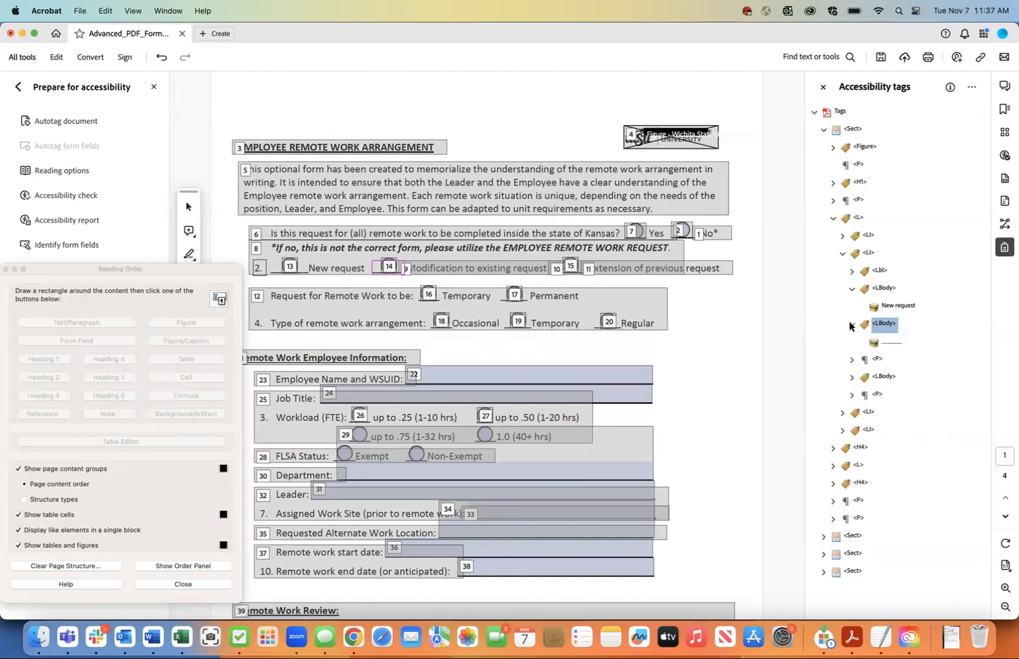
pyautogui.click(888, 344)
pyautogui.rightClick(889, 346)
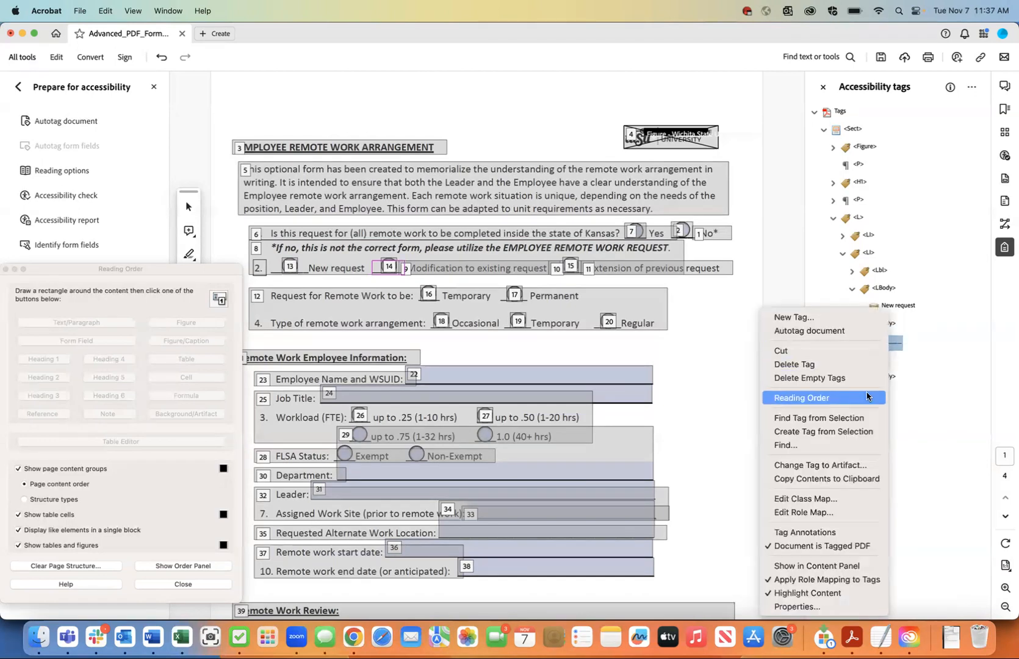
pyautogui.click(858, 465)
pyautogui.click(544, 357)
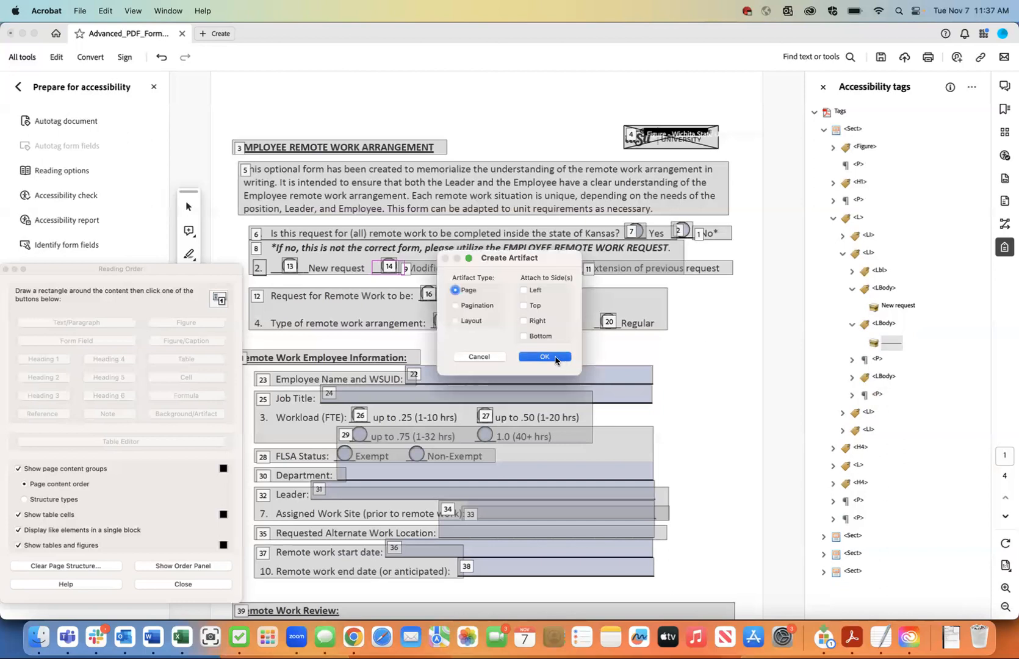
pyautogui.rightClick(885, 324)
pyautogui.click(903, 374)
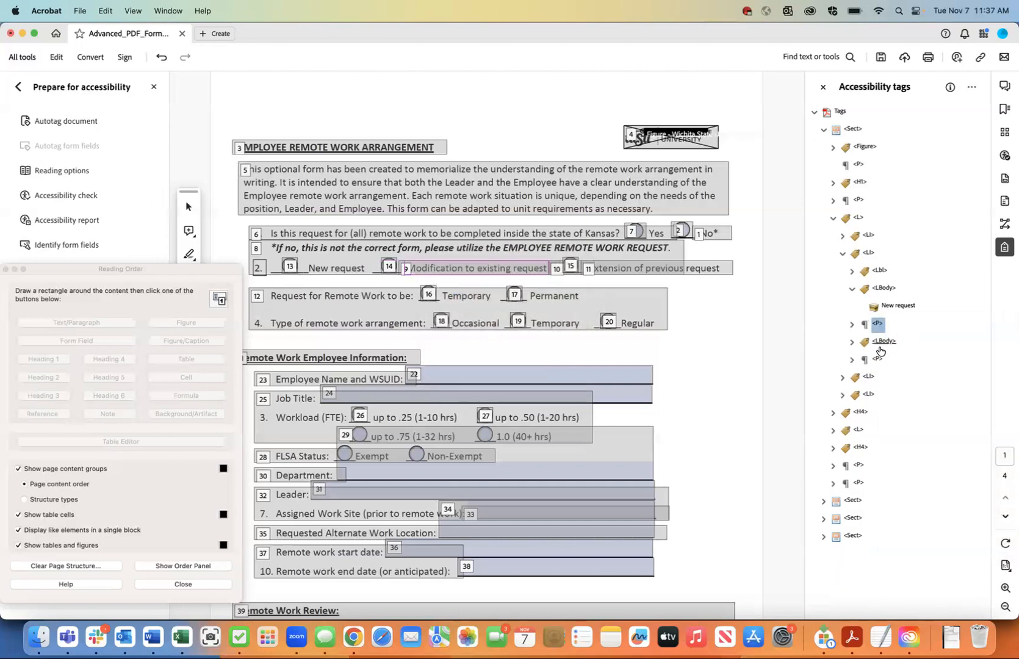
# Step: Move the "Modification to existing request" content out of its P tag to directly after "New request" in the second list item's LBody
pyautogui.click(853, 325)
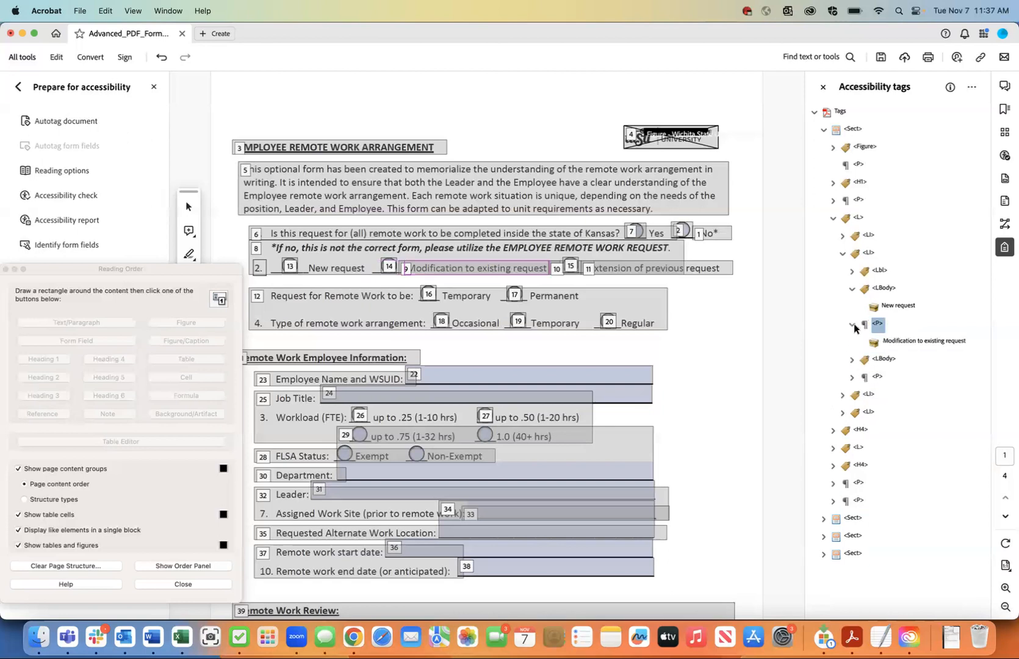
pyautogui.click(893, 342)
pyautogui.moveTo(893, 342); pyautogui.dragTo(892, 299)
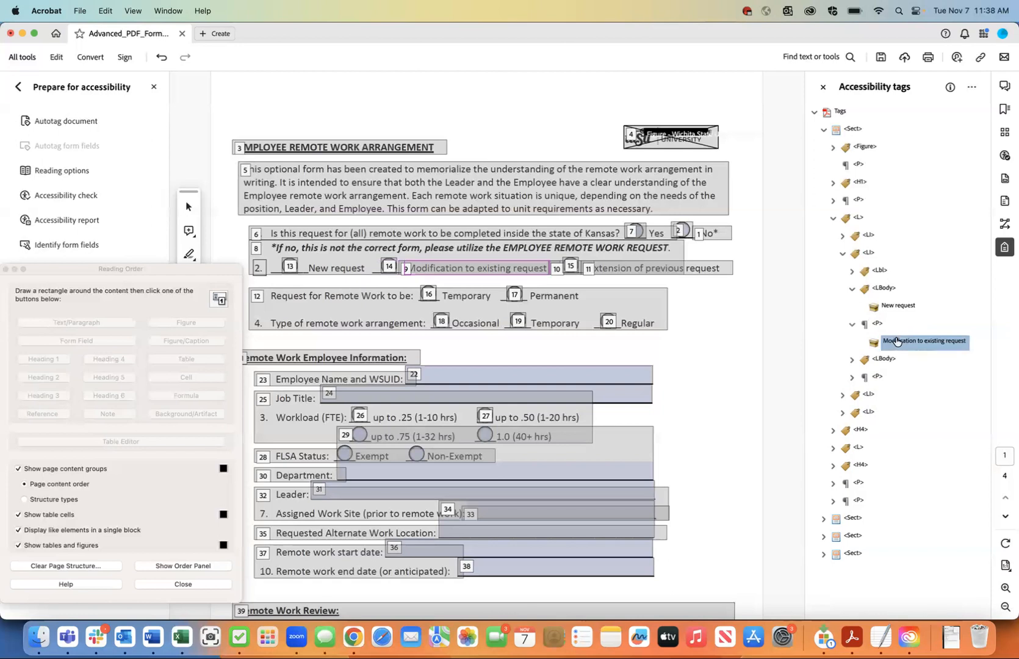
pyautogui.rightClick(897, 343)
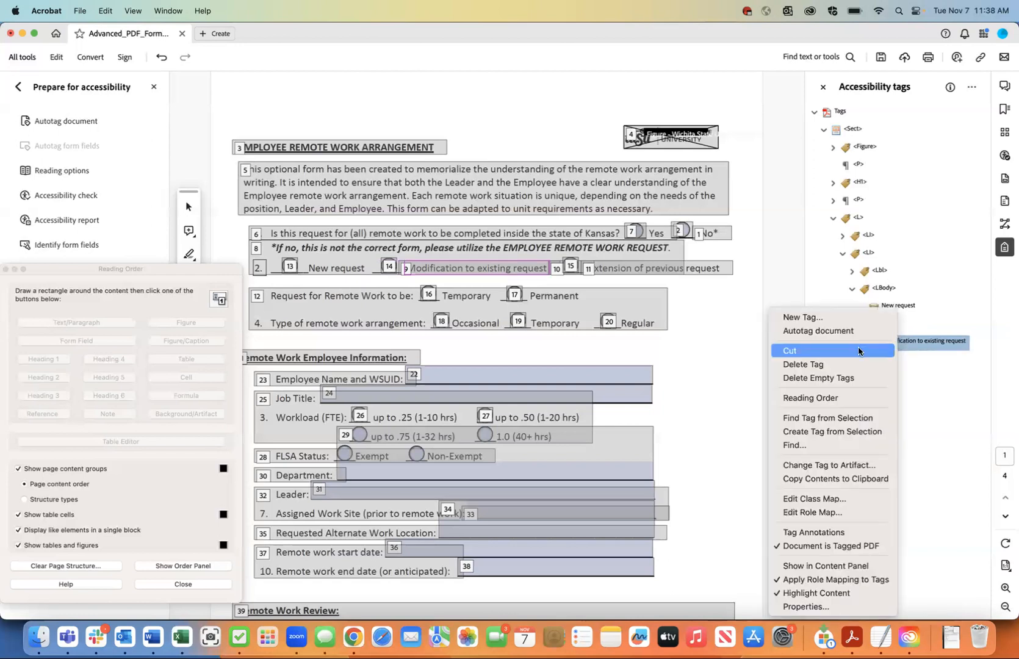
pyautogui.click(860, 346)
pyautogui.click(885, 311)
pyautogui.rightClick(885, 311)
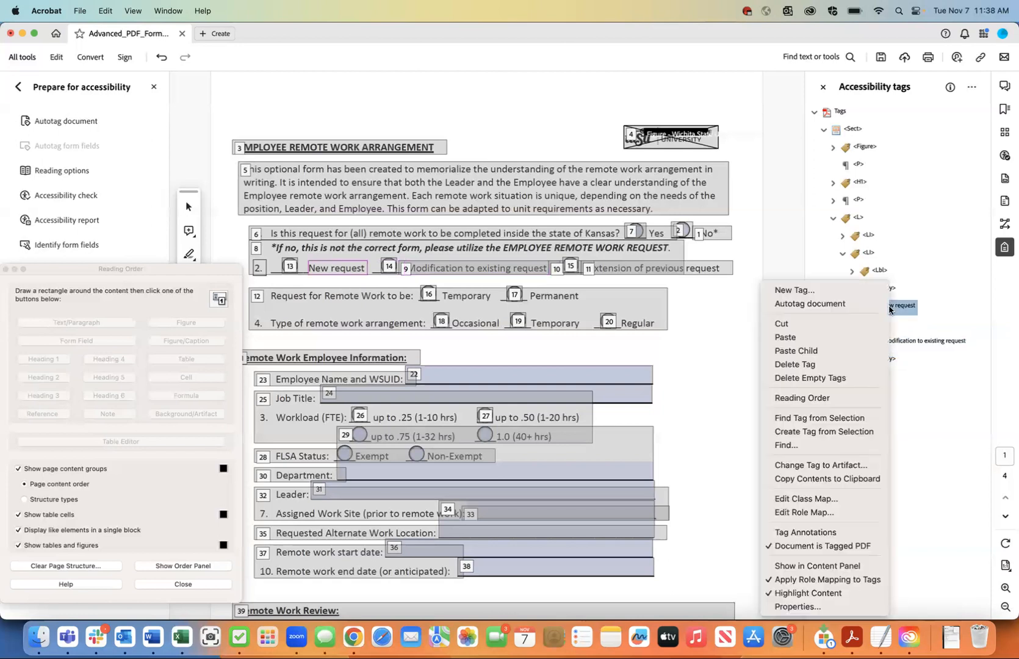
pyautogui.click(862, 337)
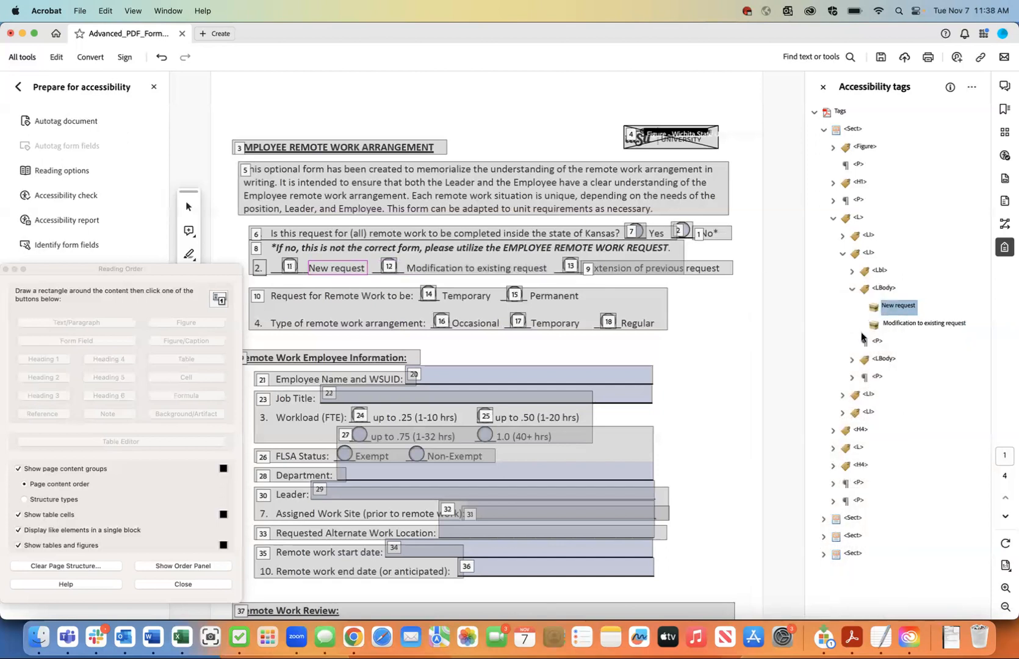
# Step: Delete the P tag emptied by moving the "Modification to existing request" content
pyautogui.click(877, 341)
pyautogui.rightClick(878, 342)
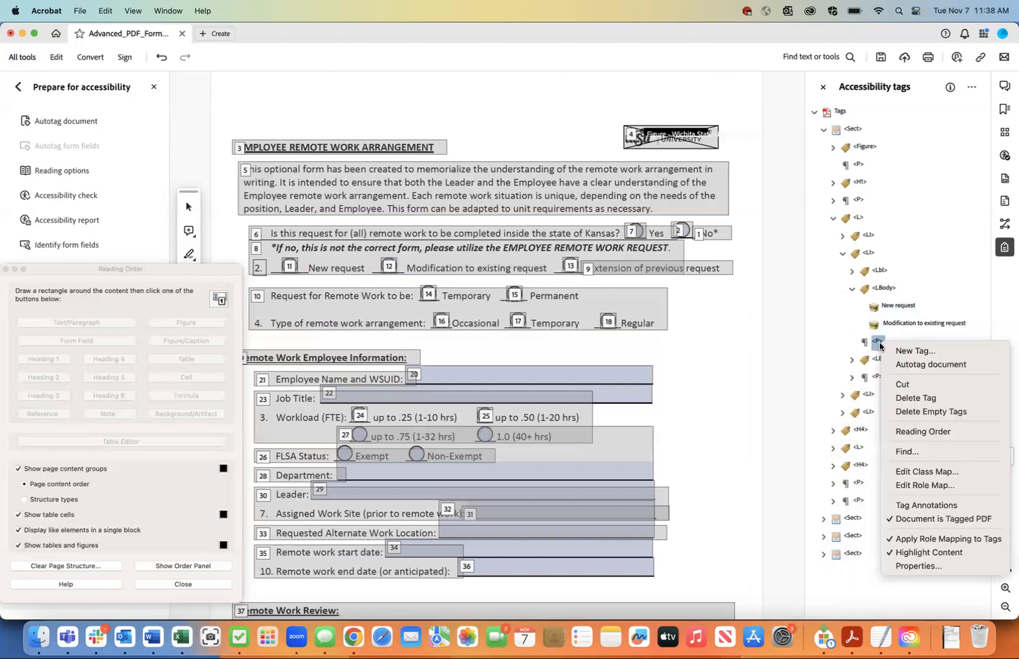
pyautogui.click(915, 398)
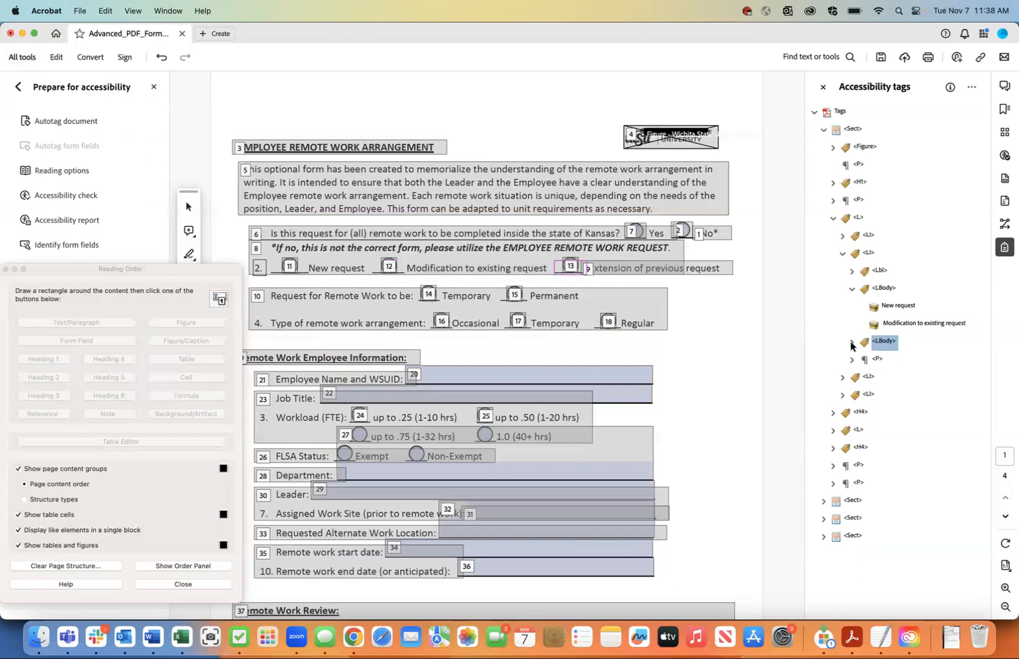
# Step: Change the underline content in the second list item's remaining extra LBody to a Page artifact and delete that emptied LBody tag
pyautogui.click(891, 362)
pyautogui.rightClick(892, 362)
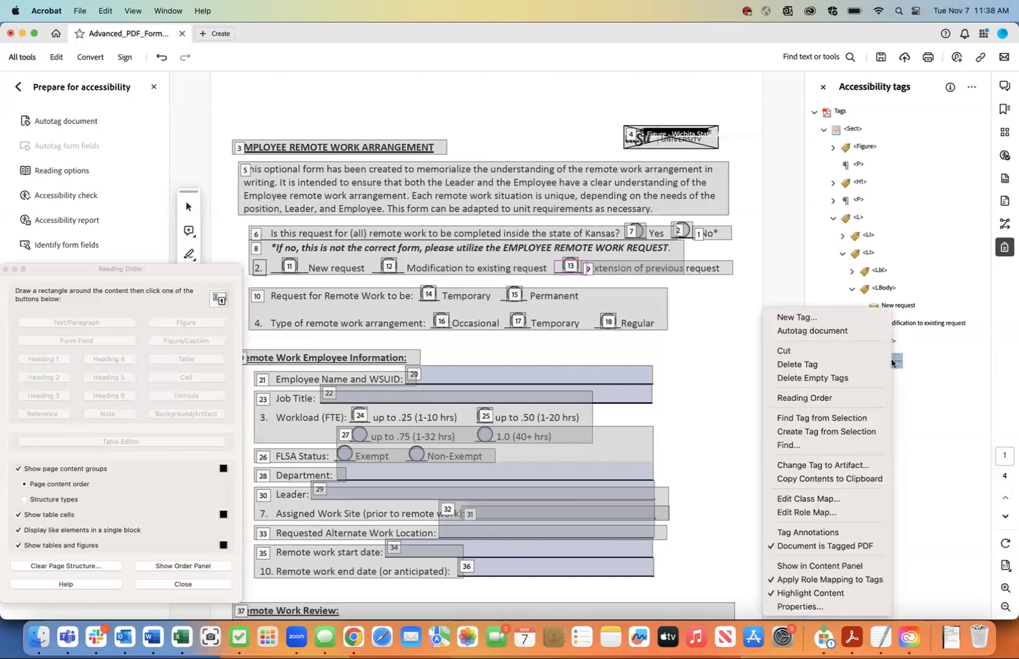
pyautogui.click(848, 465)
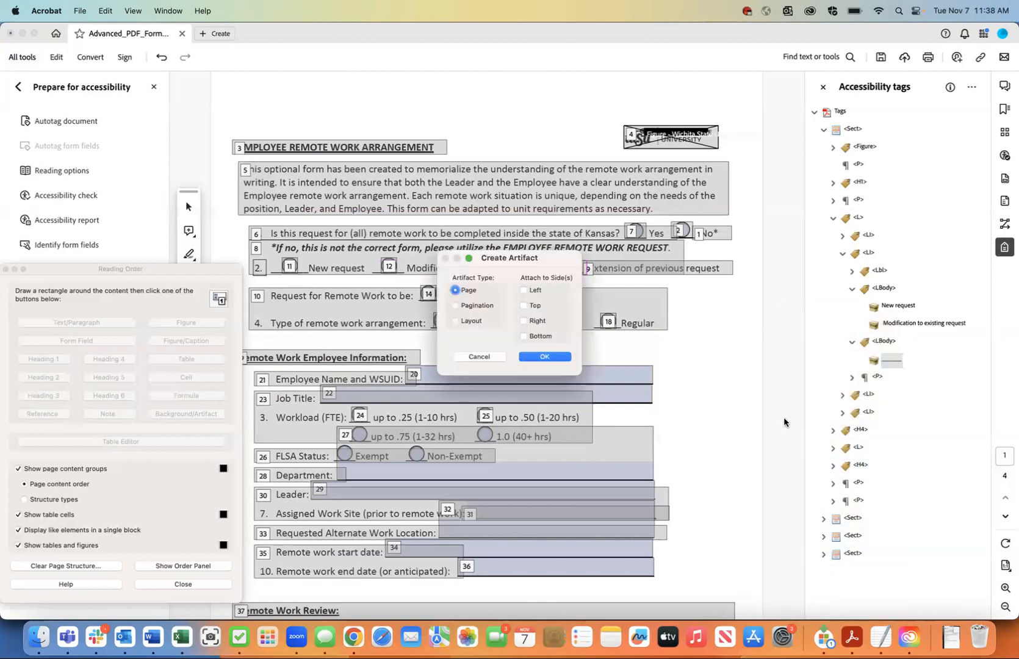
pyautogui.click(544, 356)
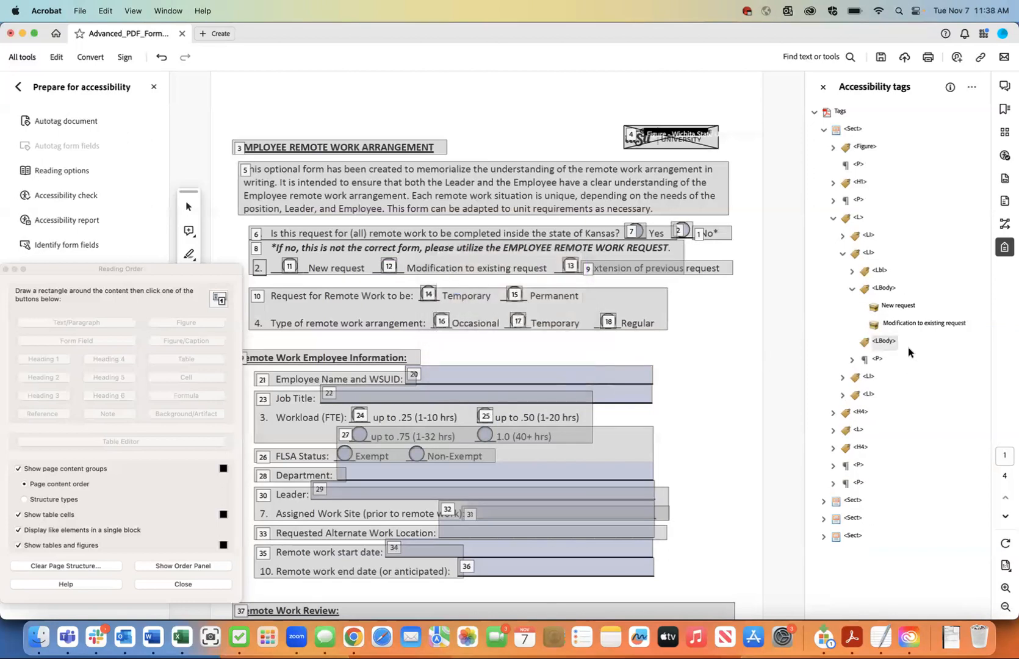
pyautogui.rightClick(885, 345)
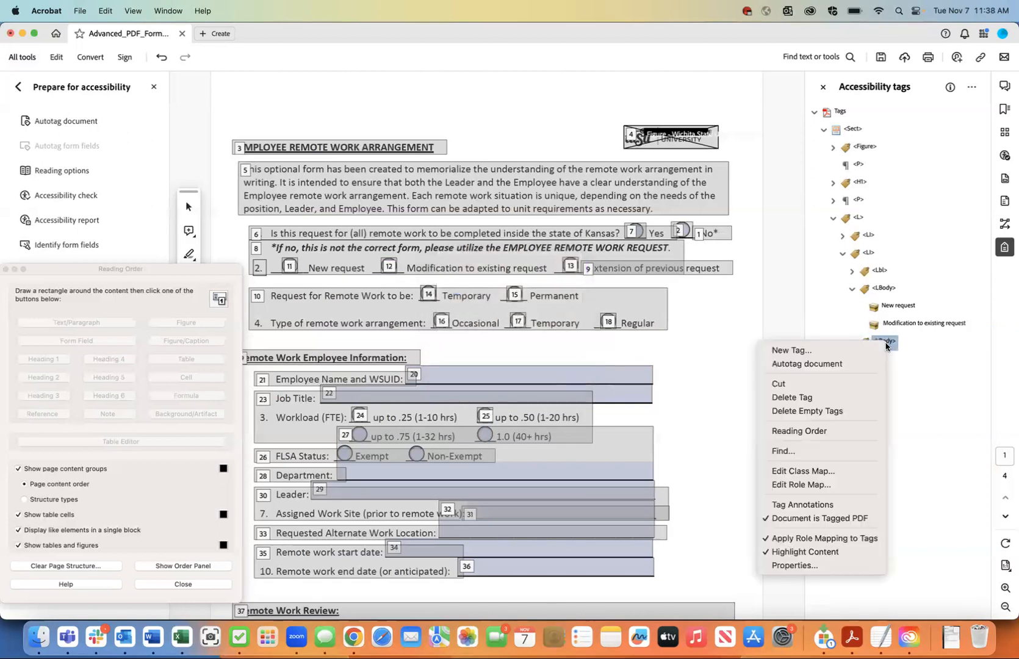
pyautogui.click(833, 399)
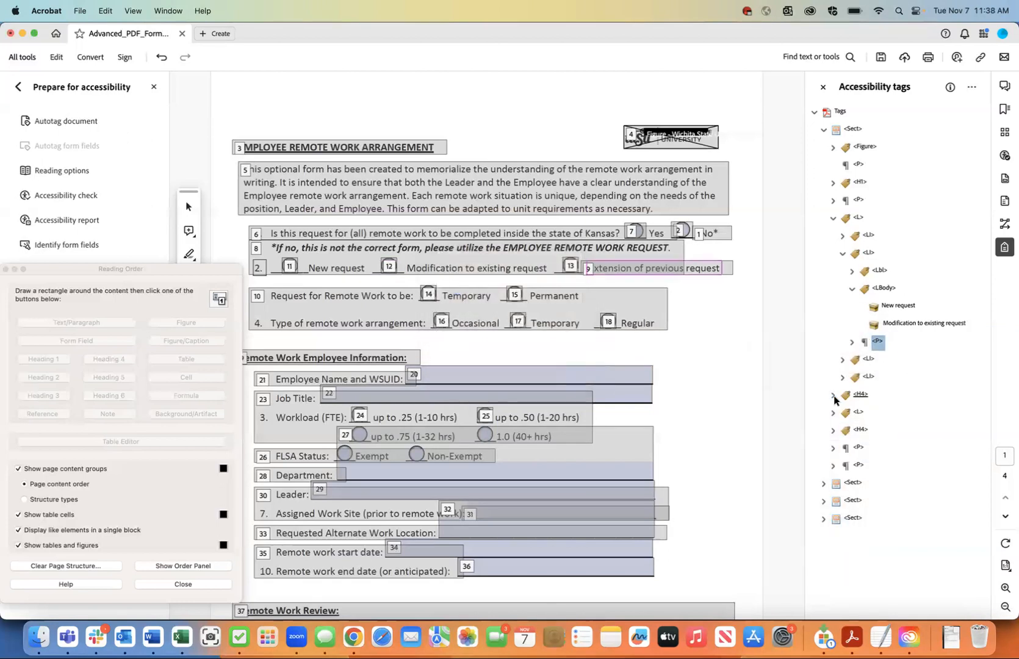
# Step: Move the "Extension of previous request" content out of its P tag to directly after "Modification to existing request" in the LBody
pyautogui.click(852, 342)
pyautogui.click(894, 361)
pyautogui.rightClick(895, 361)
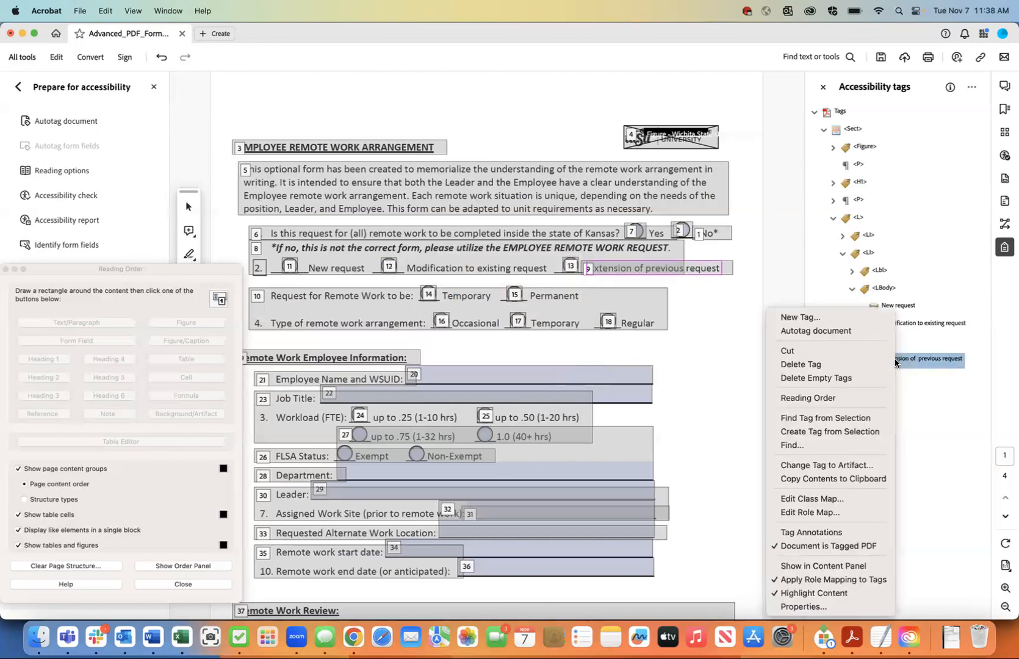
pyautogui.click(838, 350)
pyautogui.click(906, 330)
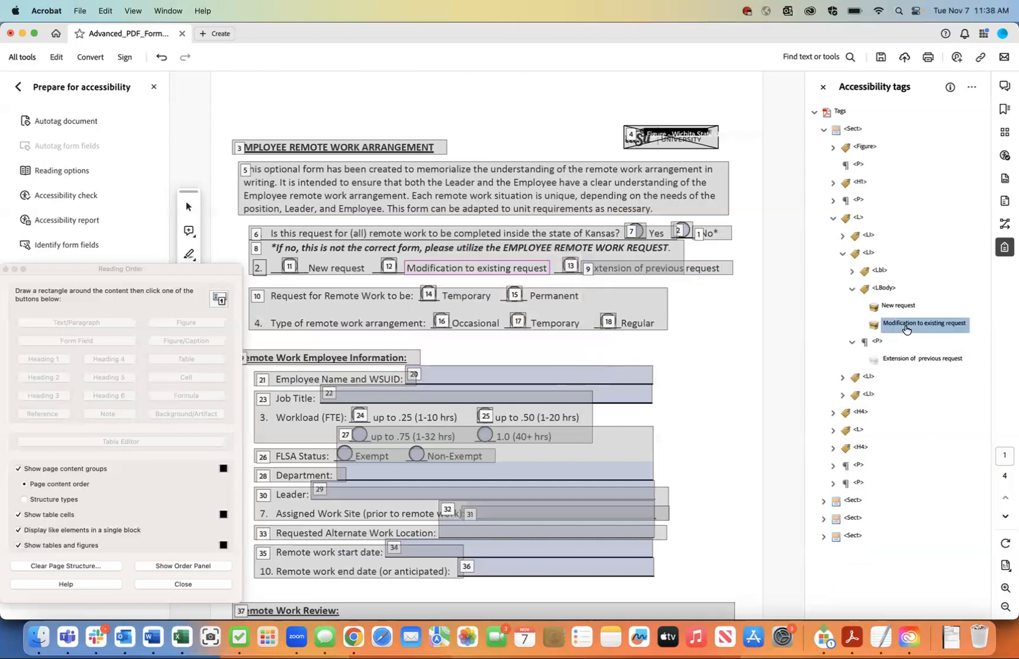
pyautogui.rightClick(901, 323)
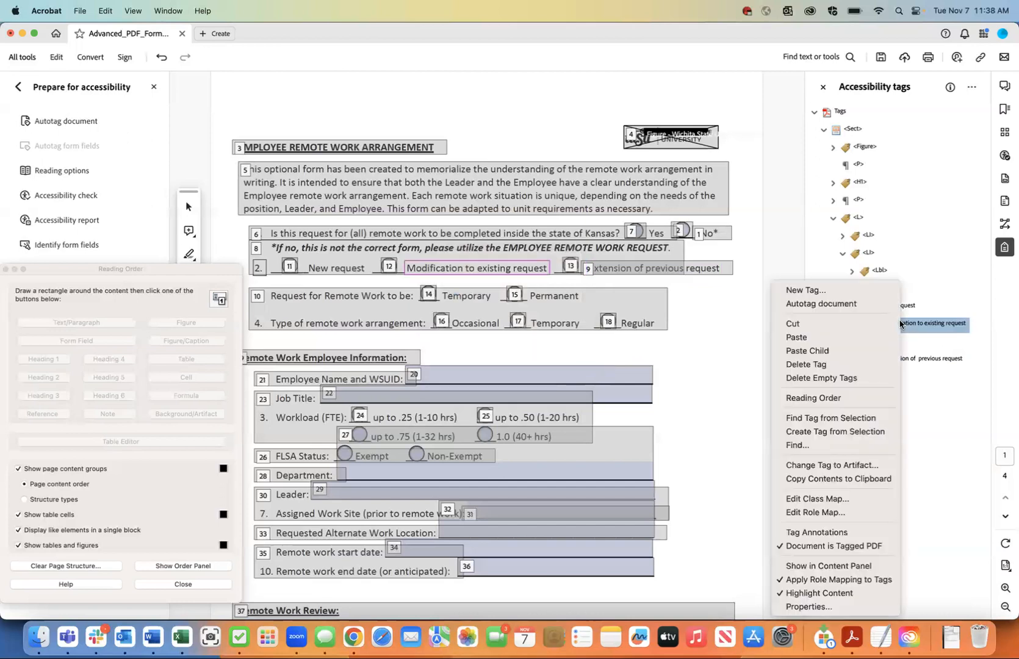
pyautogui.click(850, 337)
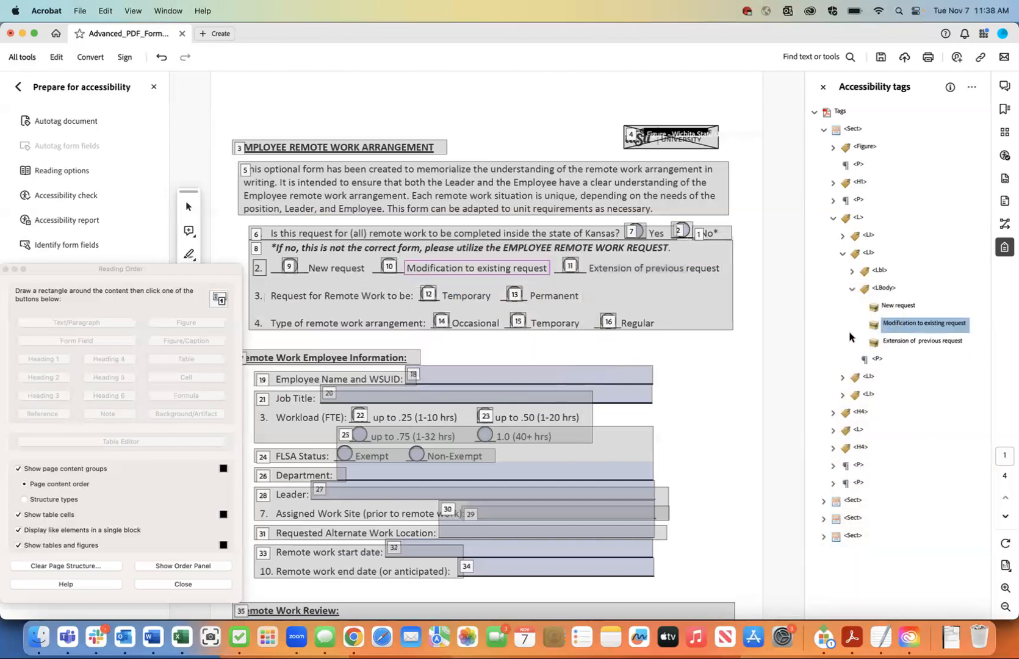
# Step: Delete the P tag emptied by moving the "Extension of previous request" content
pyautogui.click(880, 289)
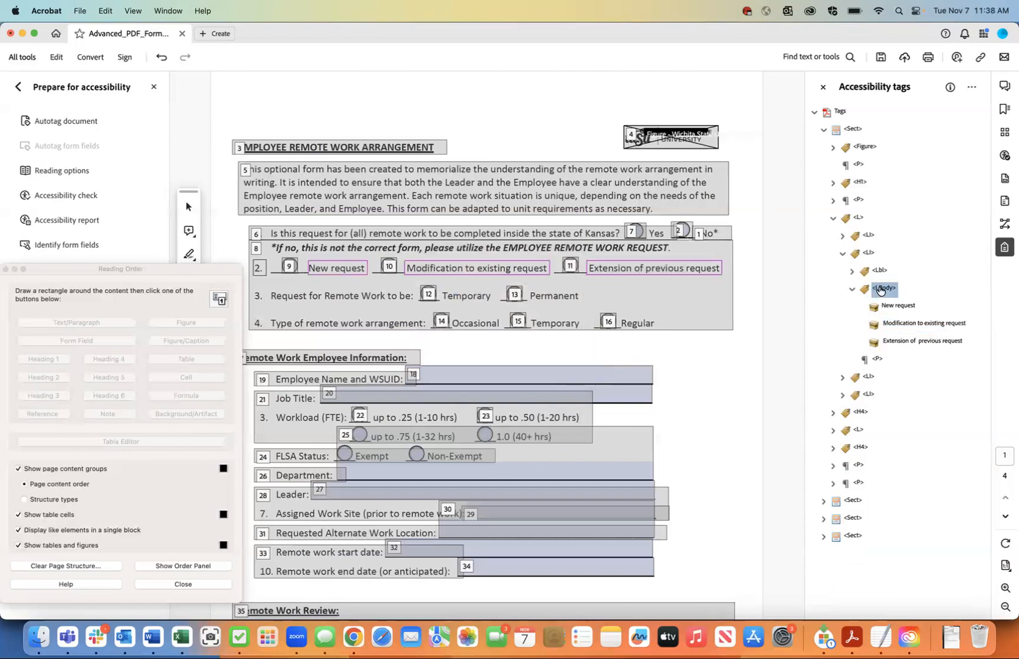
pyautogui.click(878, 359)
pyautogui.rightClick(878, 358)
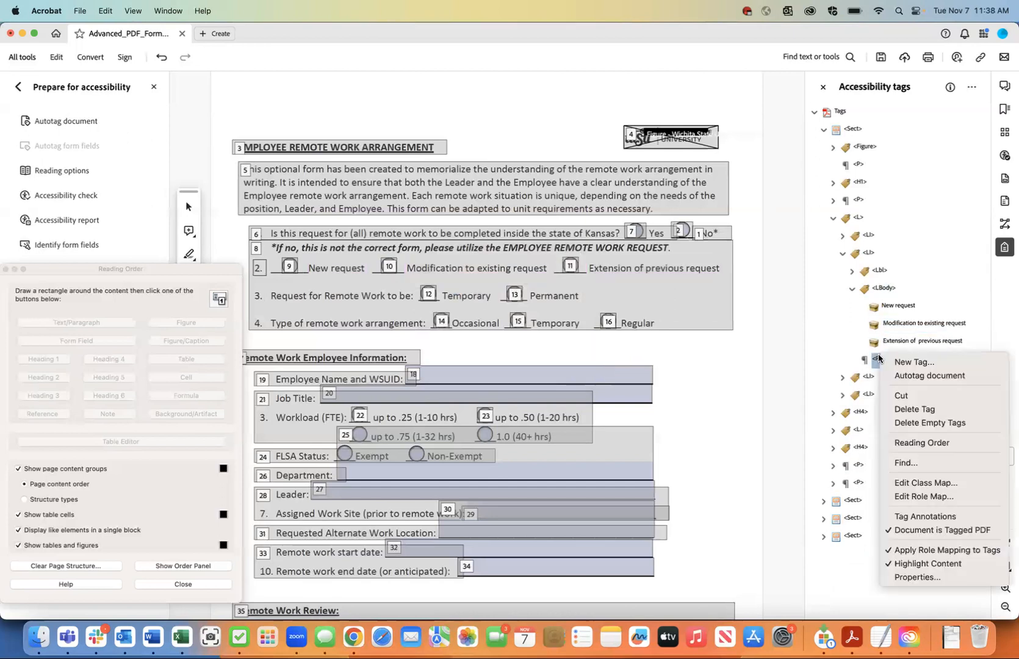
pyautogui.click(912, 409)
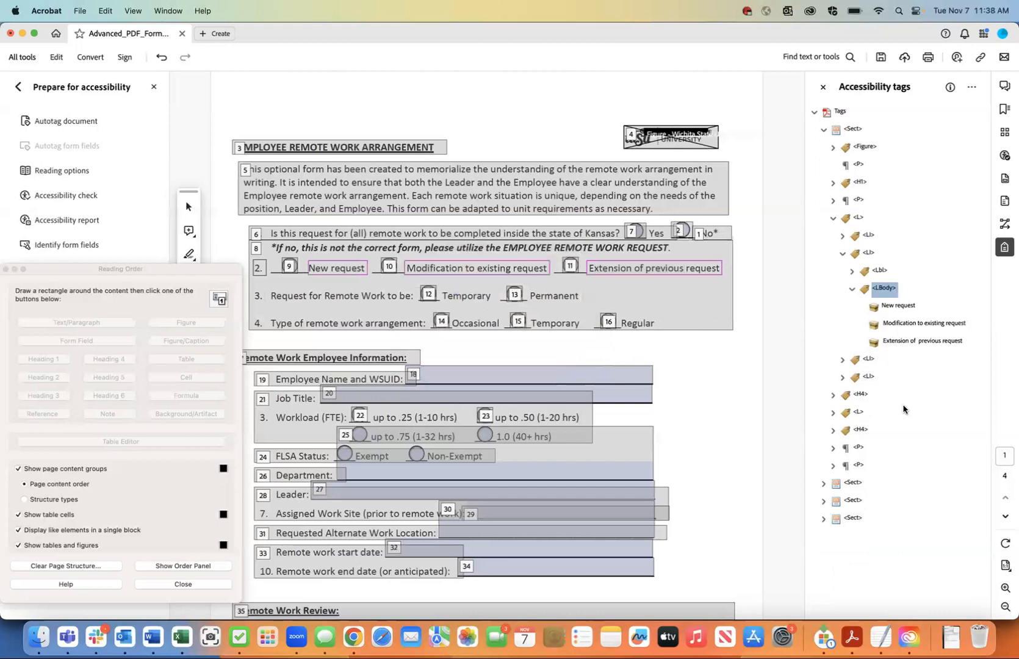
# Step: Examine the third and fourth list items and the H4 below them, expanding its first Form tag to inspect the form-field objects
pyautogui.click(867, 360)
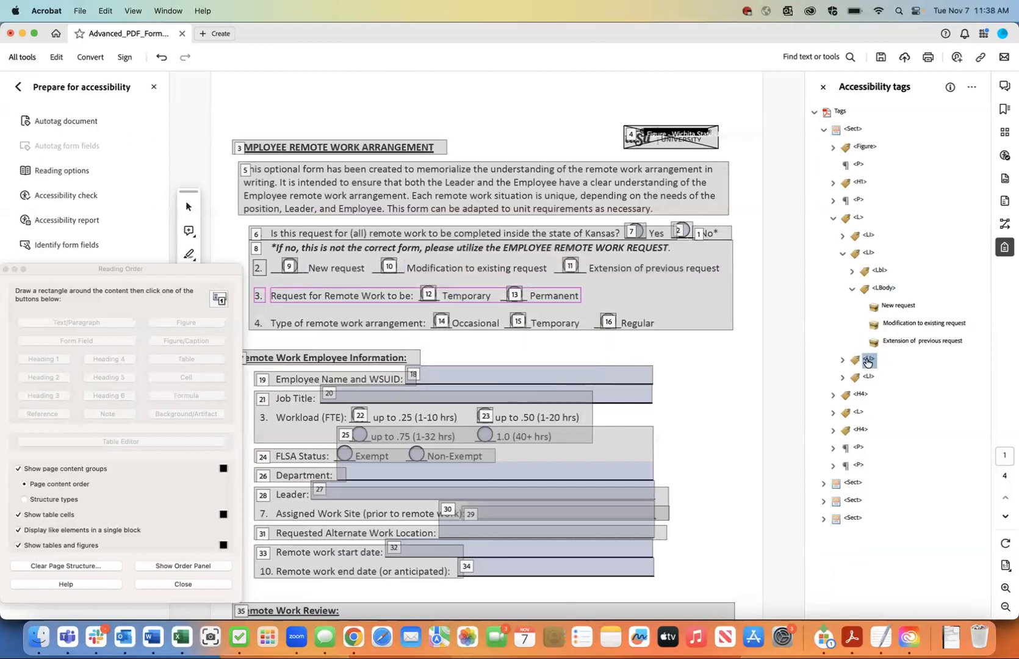
pyautogui.click(869, 376)
pyautogui.click(857, 395)
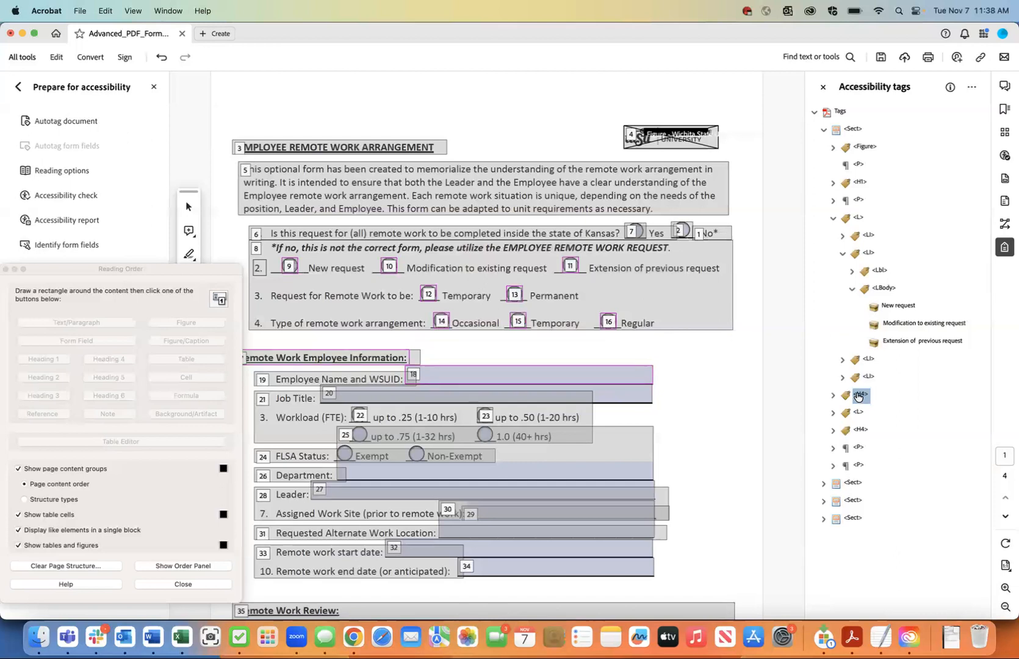
pyautogui.click(867, 362)
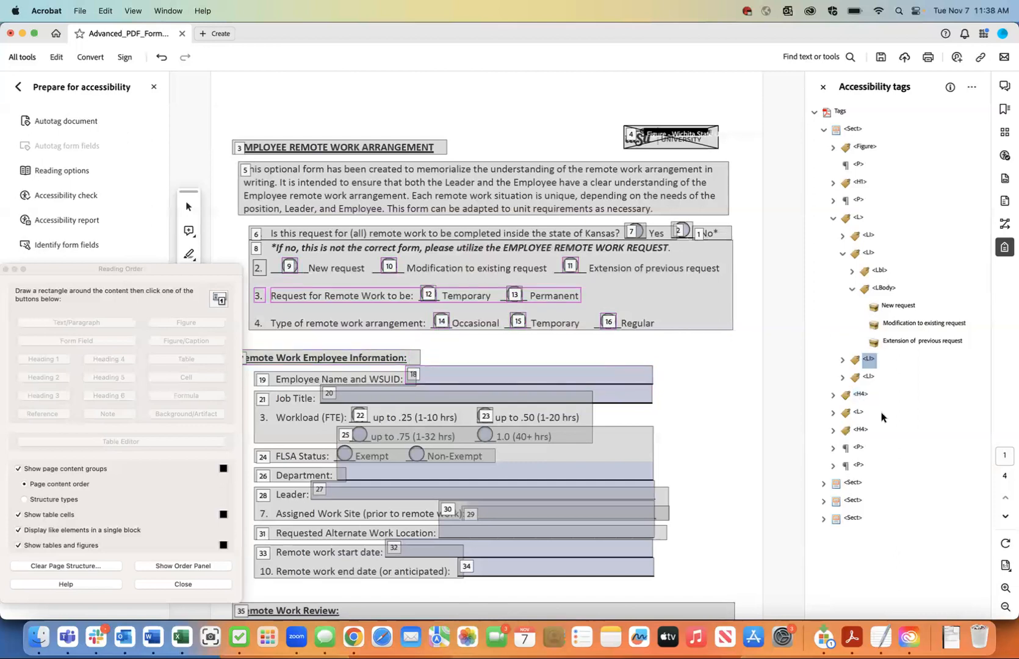
pyautogui.press('Down')
pyautogui.press('Down')
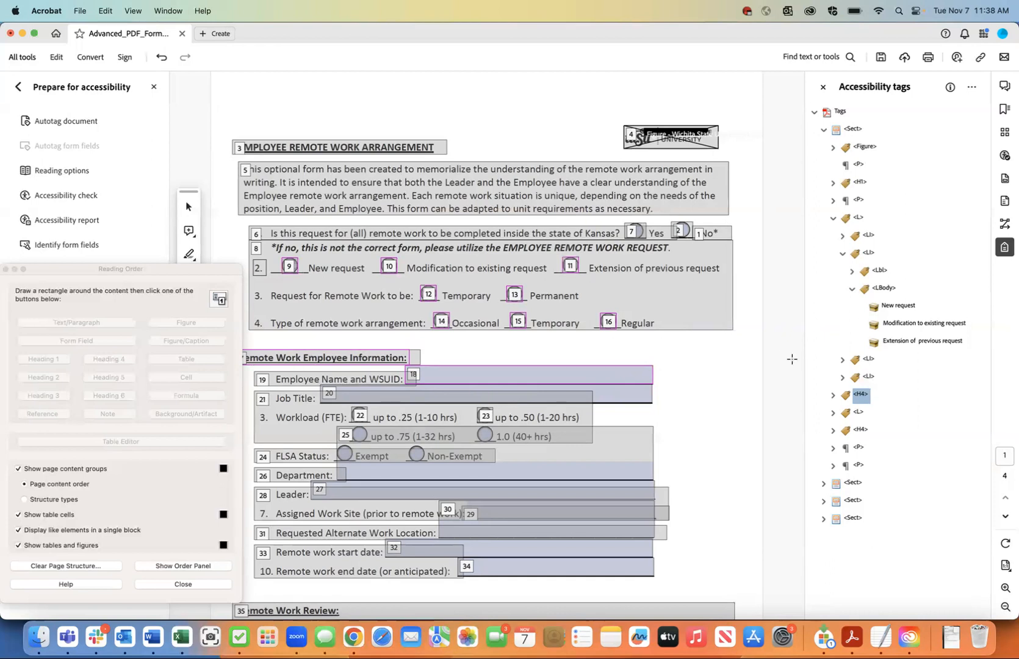
pyautogui.click(833, 395)
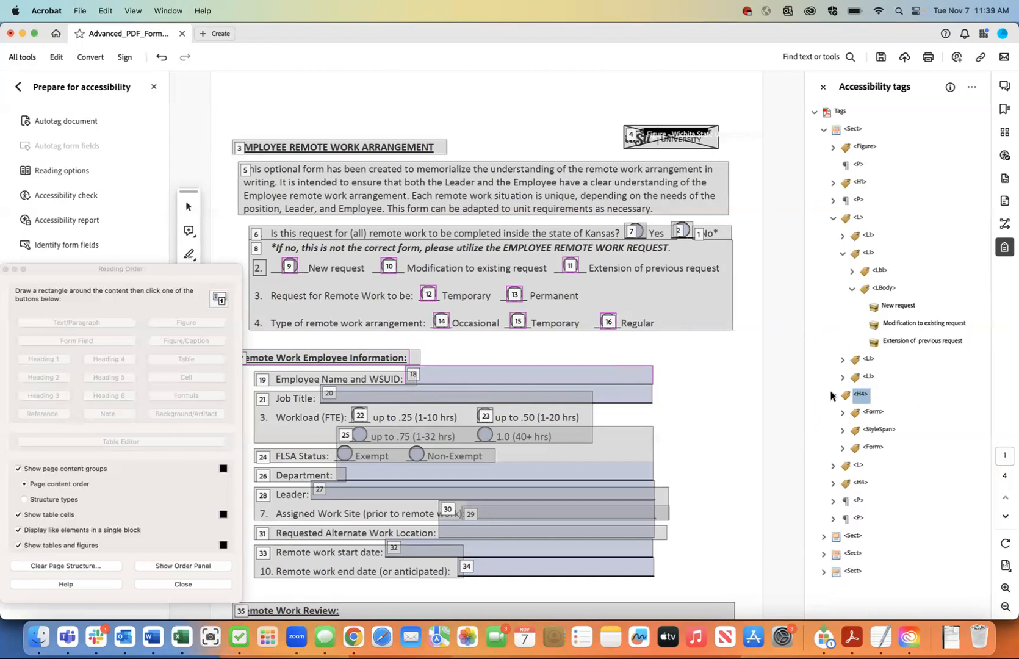
pyautogui.click(872, 413)
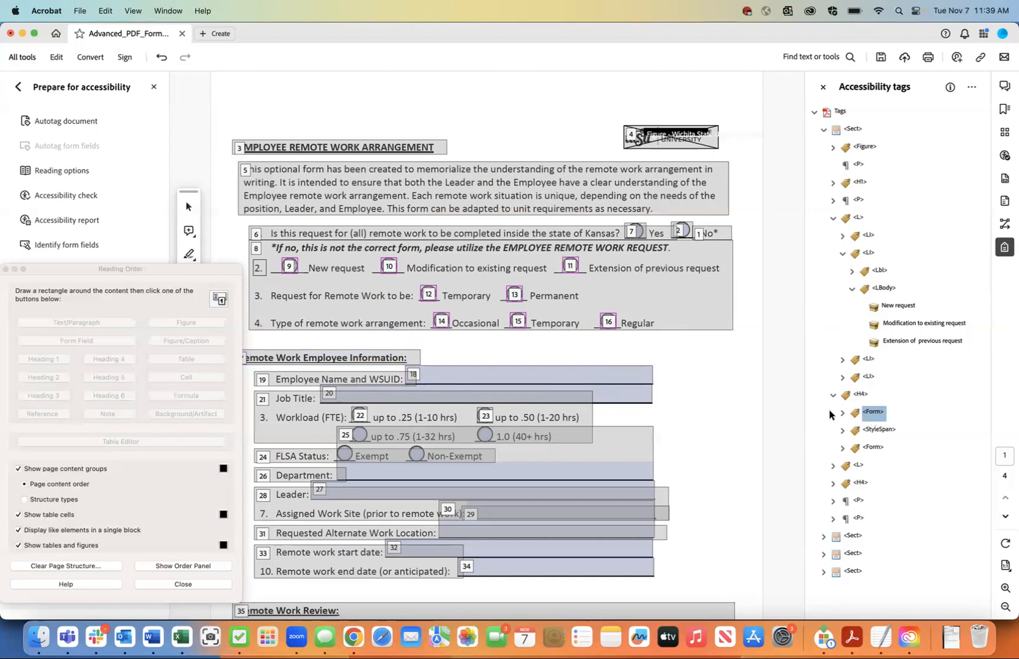
pyautogui.click(841, 411)
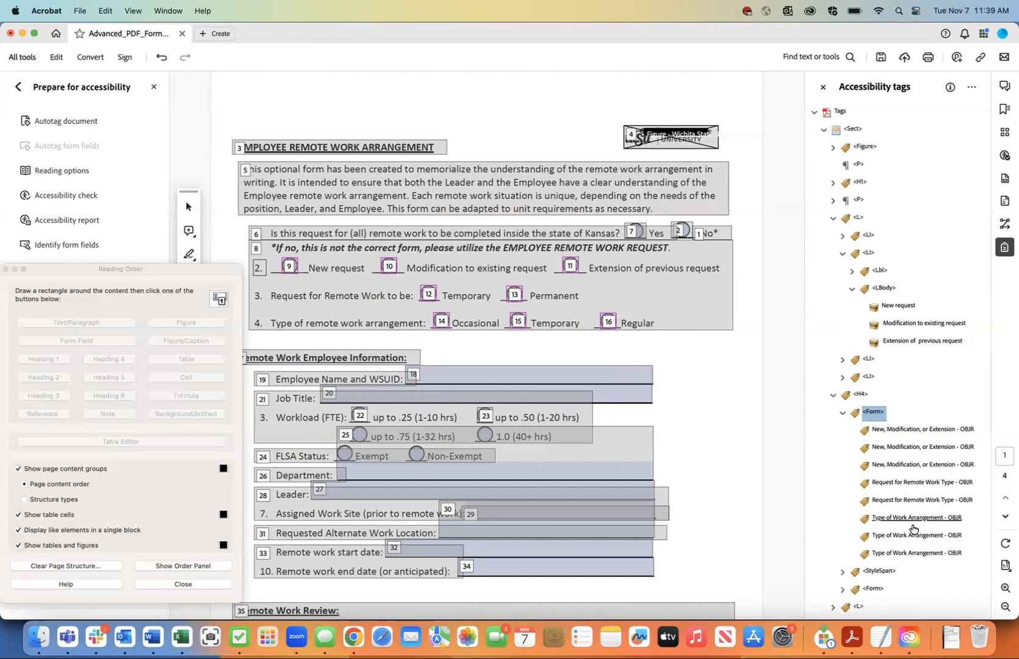
# Step: Add a new Form tag directly after the "New request" content in the second list item's LBody
pyautogui.click(898, 306)
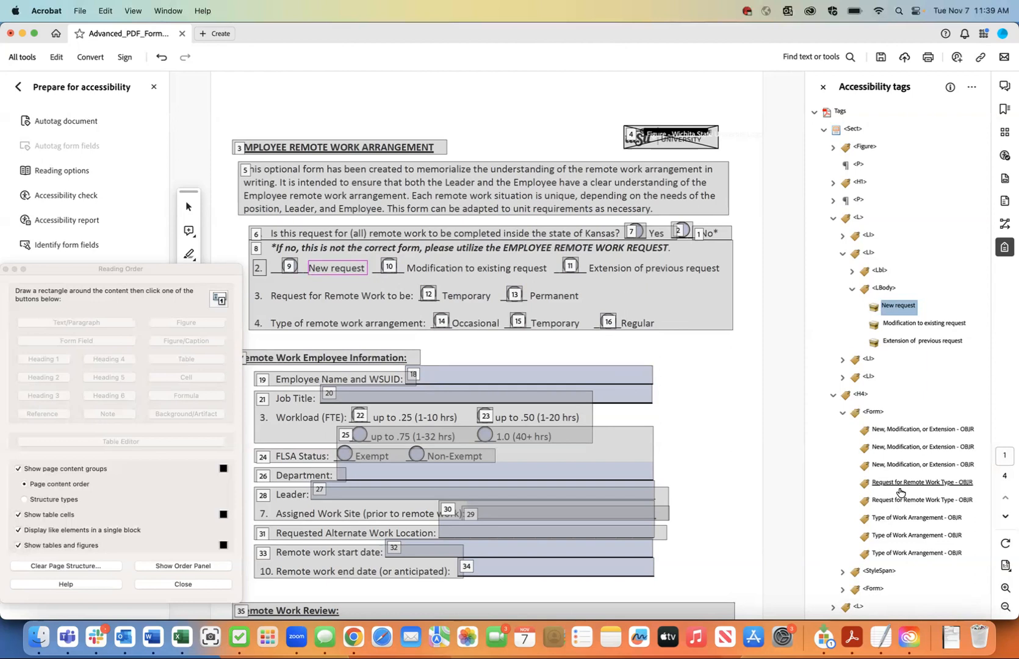
pyautogui.rightClick(897, 309)
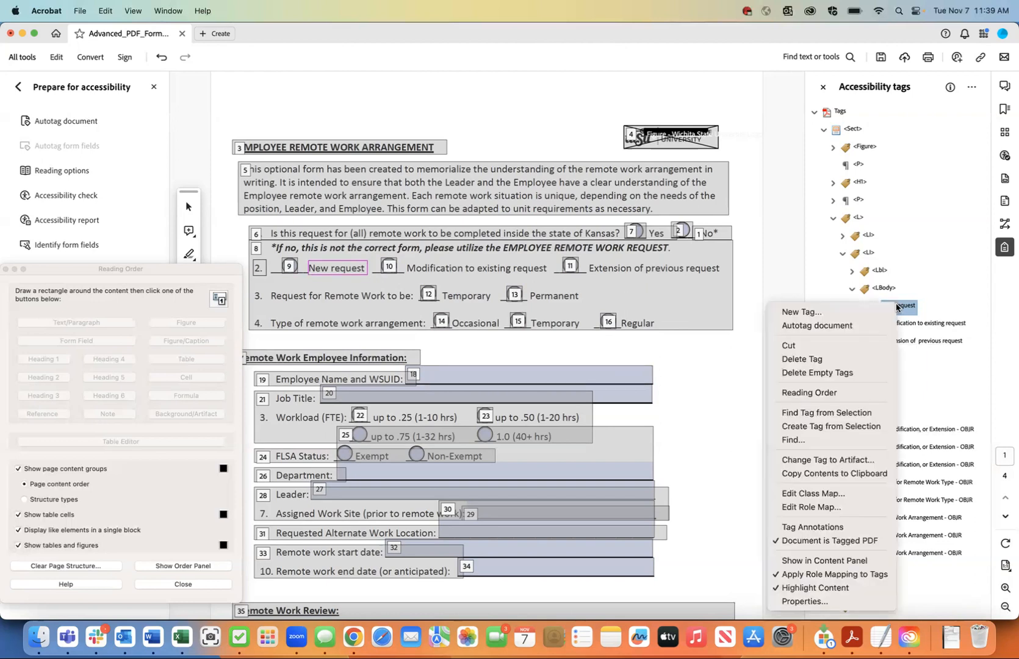
pyautogui.click(895, 312)
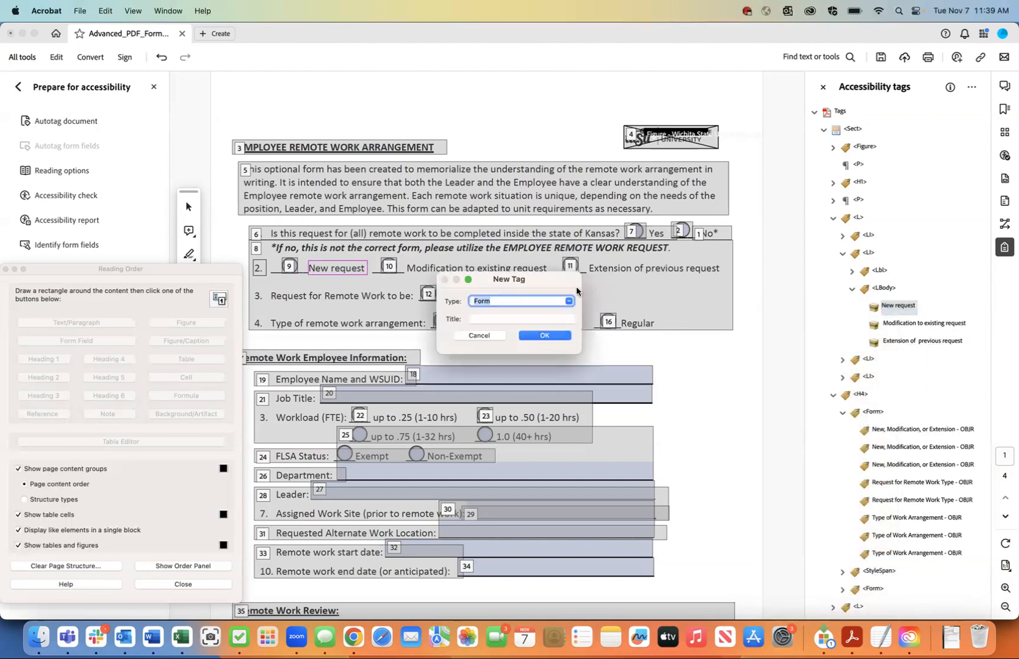
pyautogui.click(557, 334)
# Step: Add a new Form tag directly after the "Modification to existing request" content in the same LBody
pyautogui.click(901, 342)
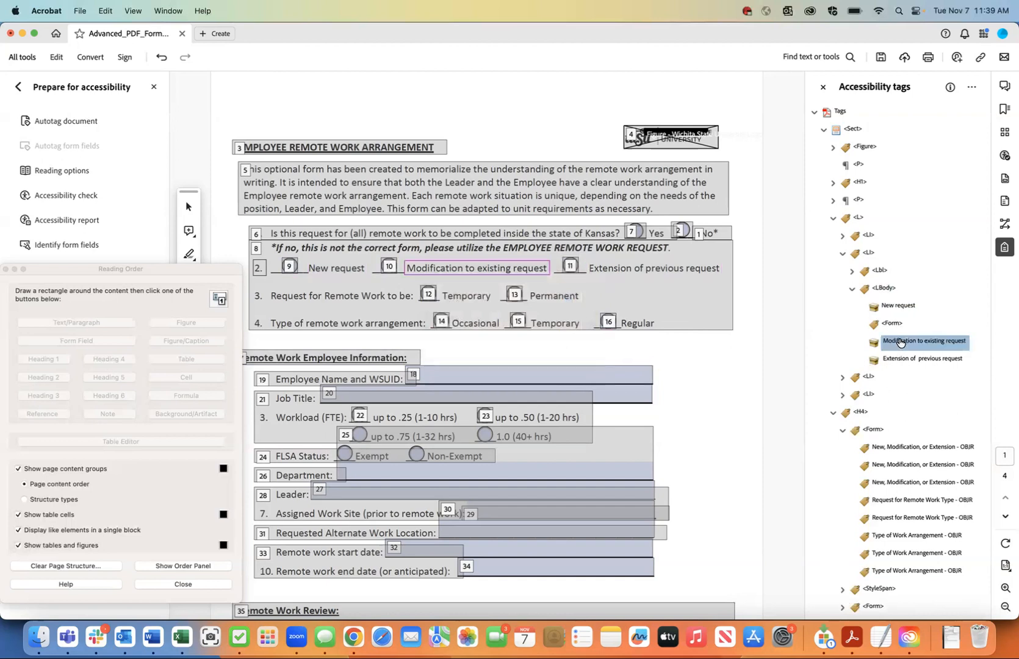
pyautogui.rightClick(903, 343)
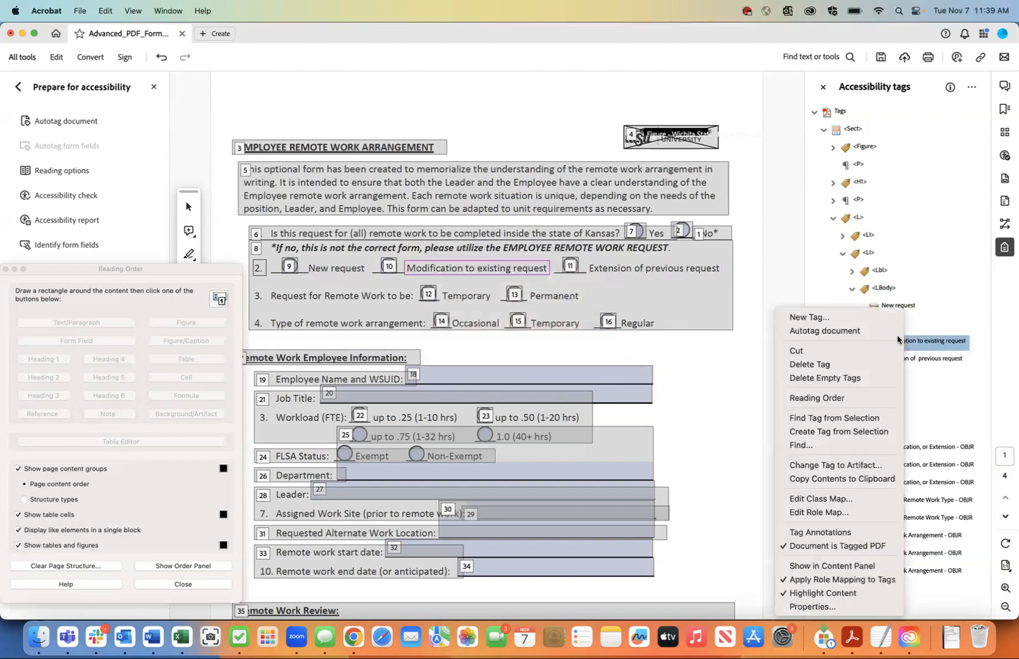
pyautogui.click(846, 318)
pyautogui.click(545, 335)
# Step: Add a new Form tag directly after the "Extension of previous request" content in the same LBody
pyautogui.click(911, 379)
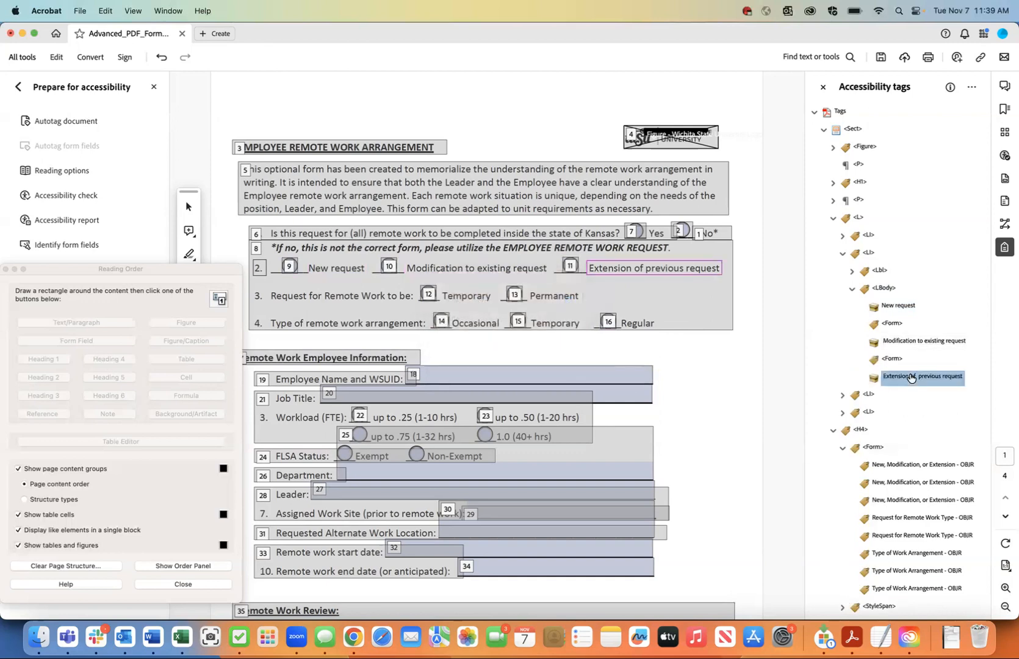
pyautogui.rightClick(911, 377)
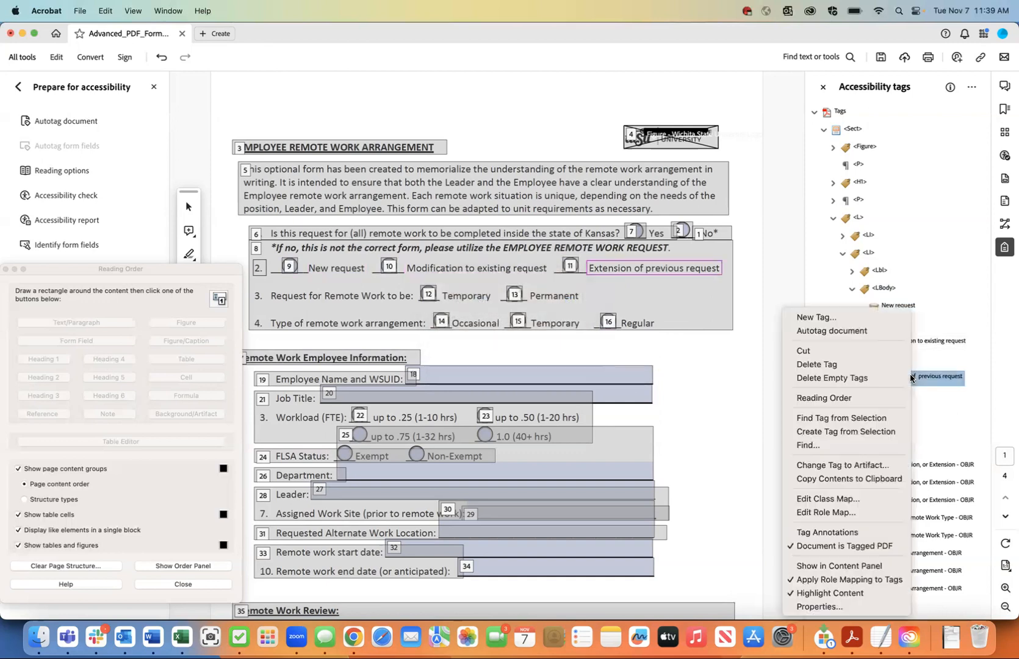
pyautogui.click(856, 324)
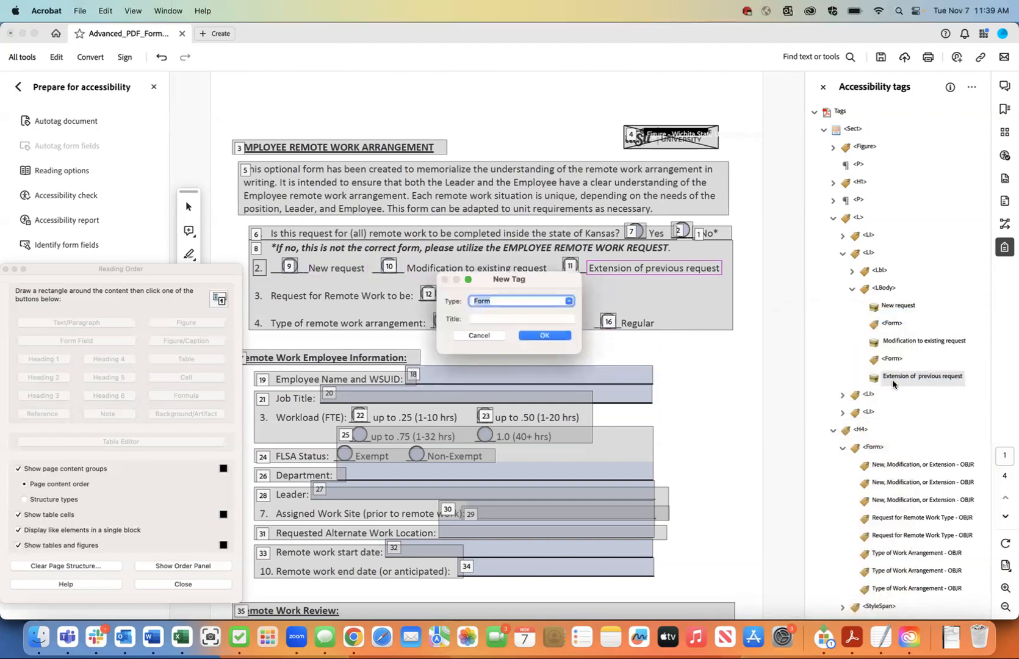
pyautogui.click(539, 340)
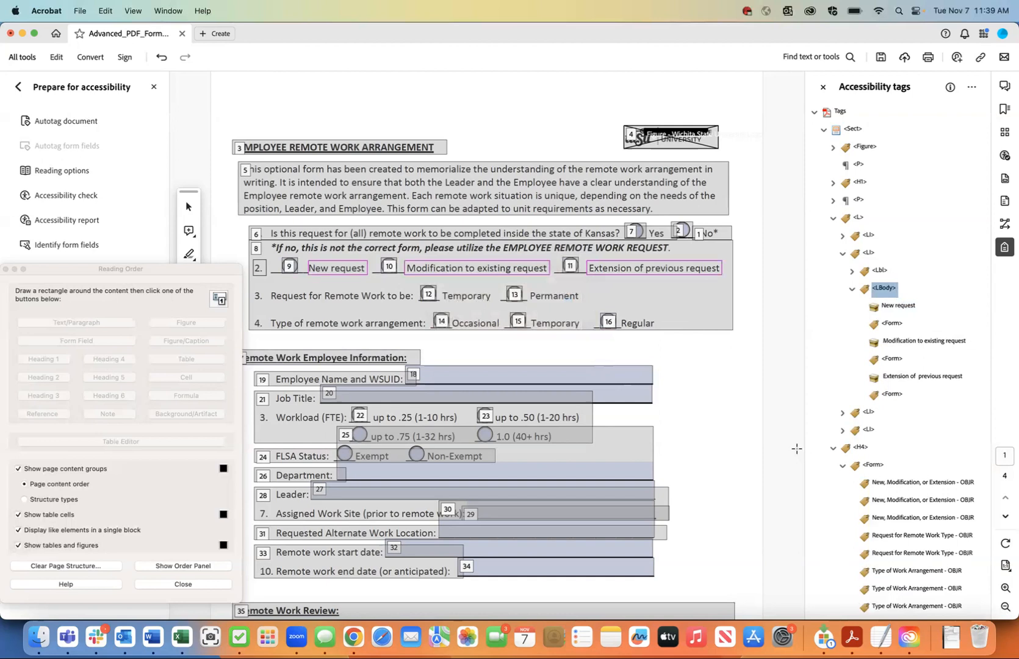
# Step: Compare the three "New, Modification, or Extension" OBJR tags with the highlighted page fields to match each to its option
pyautogui.click(908, 484)
pyautogui.click(908, 500)
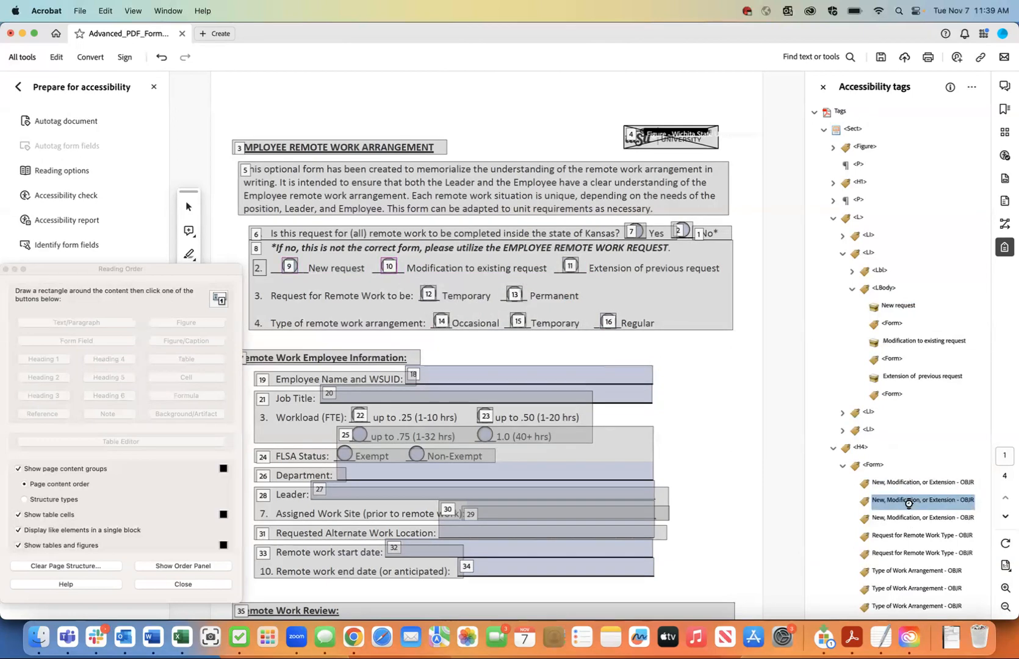
pyautogui.press('Down')
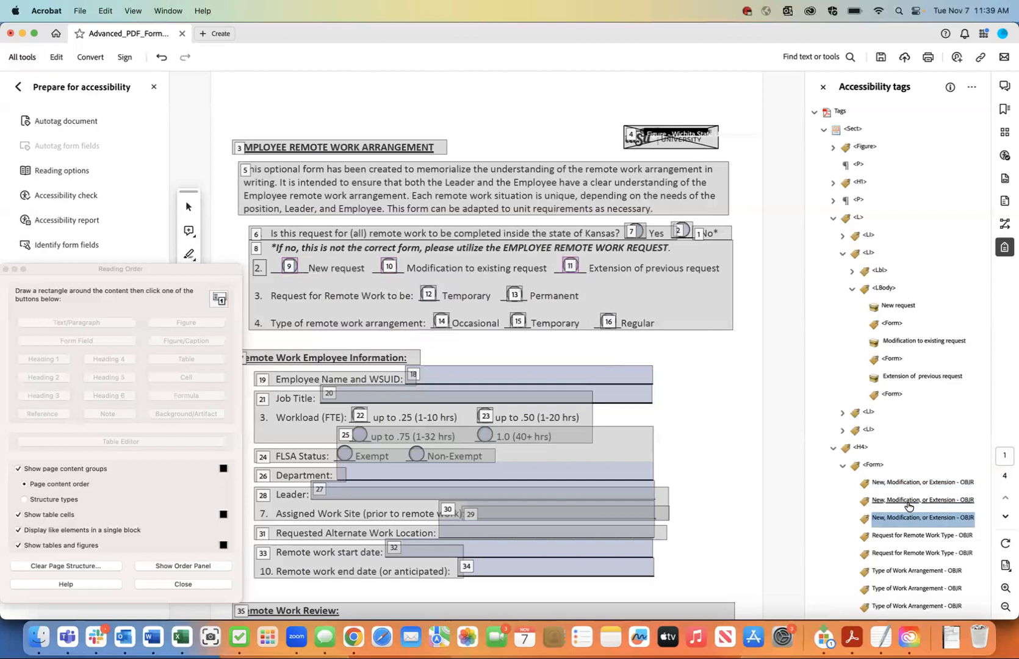
pyautogui.press('Up')
pyautogui.press('Up')
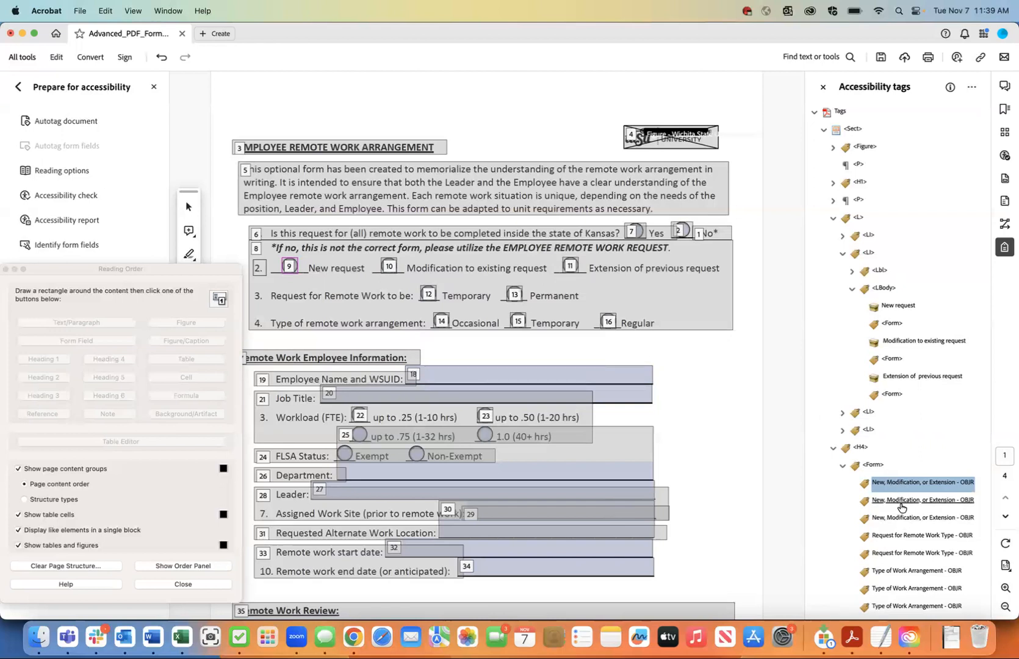
pyautogui.press('Down')
pyautogui.press('Down')
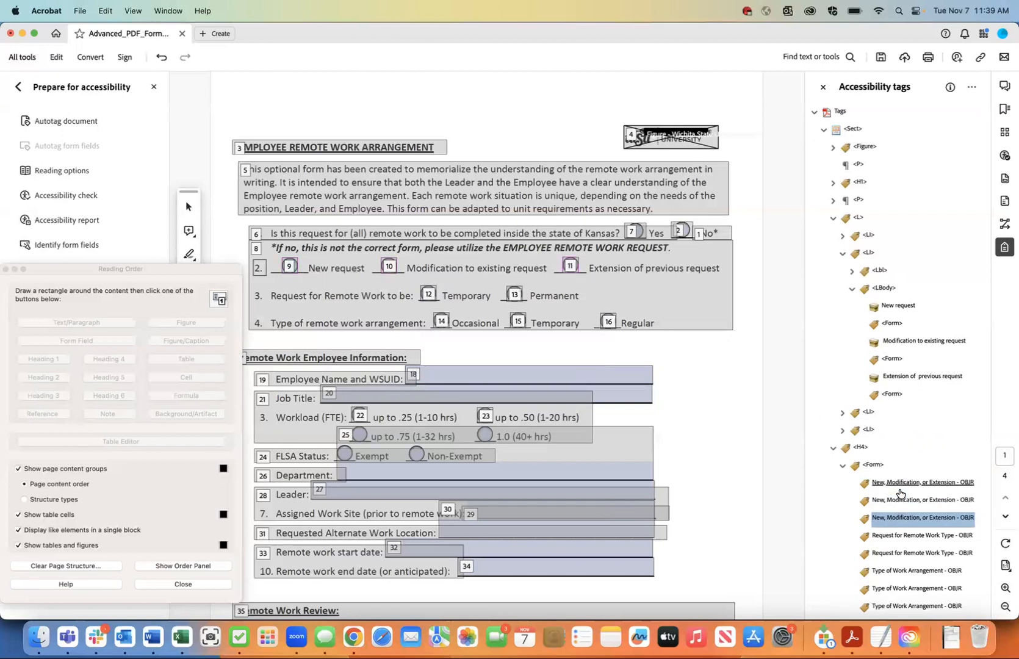
pyautogui.press('Up')
pyautogui.press('Up')
pyautogui.press('Down')
pyautogui.press('Down')
pyautogui.press('Up')
pyautogui.press('Up')
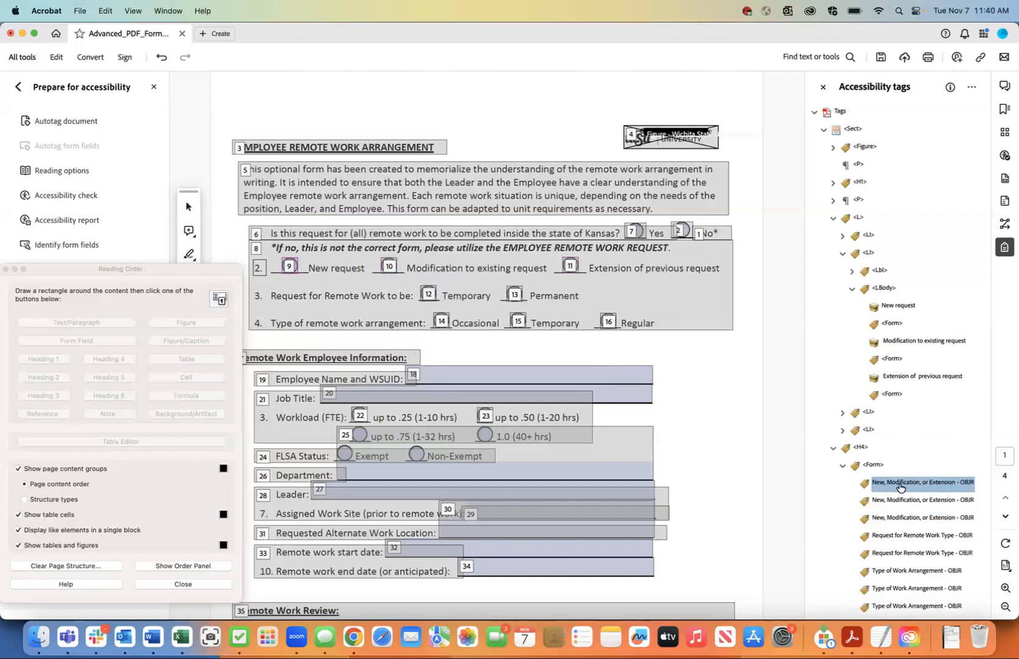
# Step: Move the first "New, Modification, or Extension" OBJR into the empty Form tag after "New request" as its child
pyautogui.rightClick(899, 487)
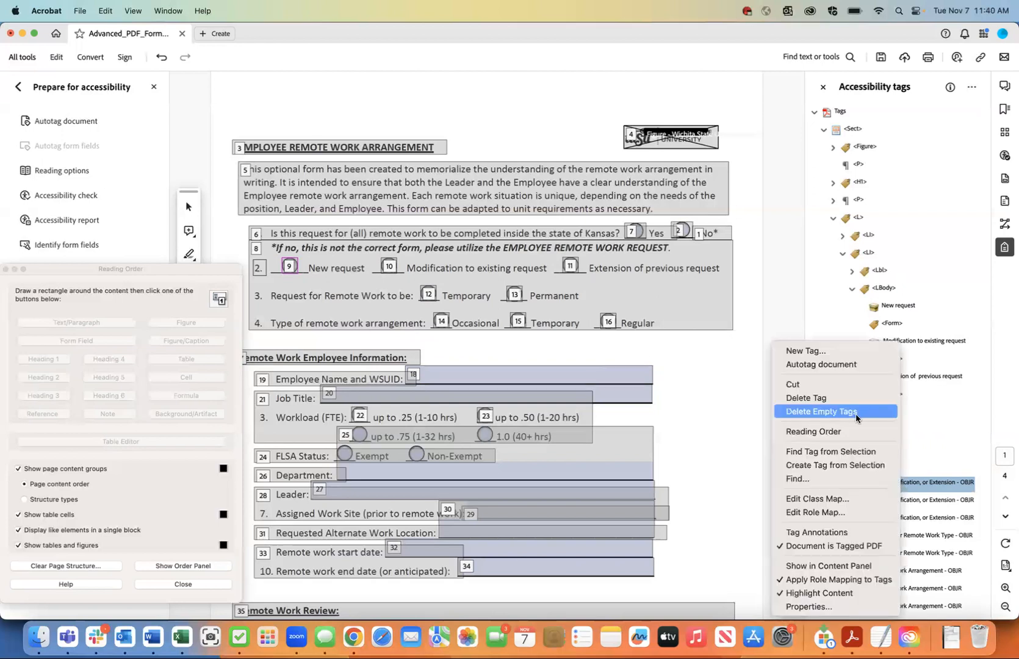
pyautogui.click(842, 385)
pyautogui.click(891, 324)
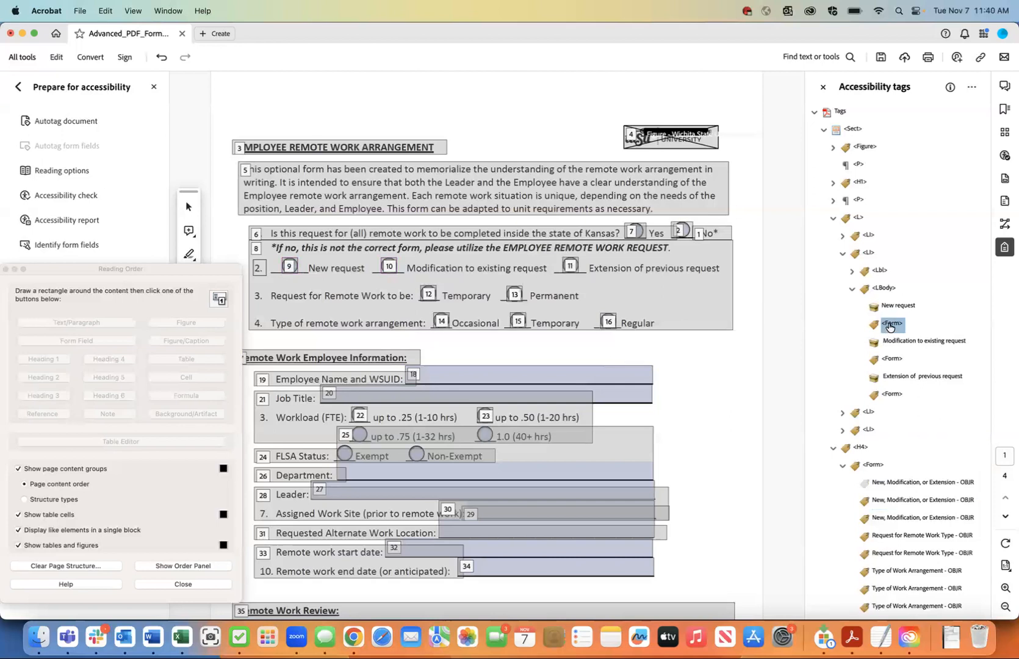
pyautogui.rightClick(889, 326)
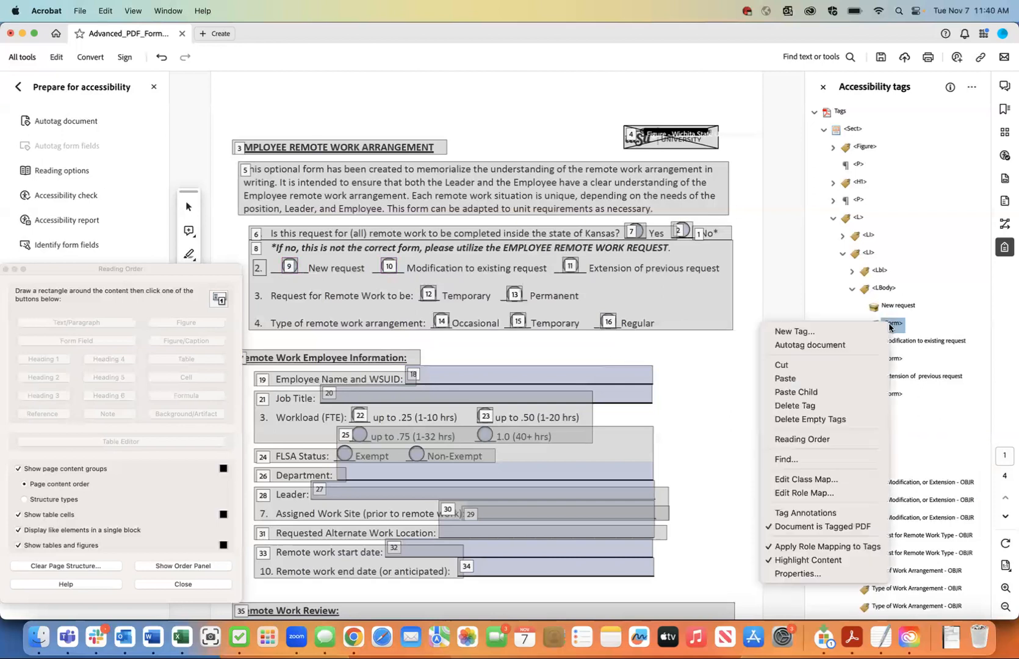
pyautogui.click(864, 388)
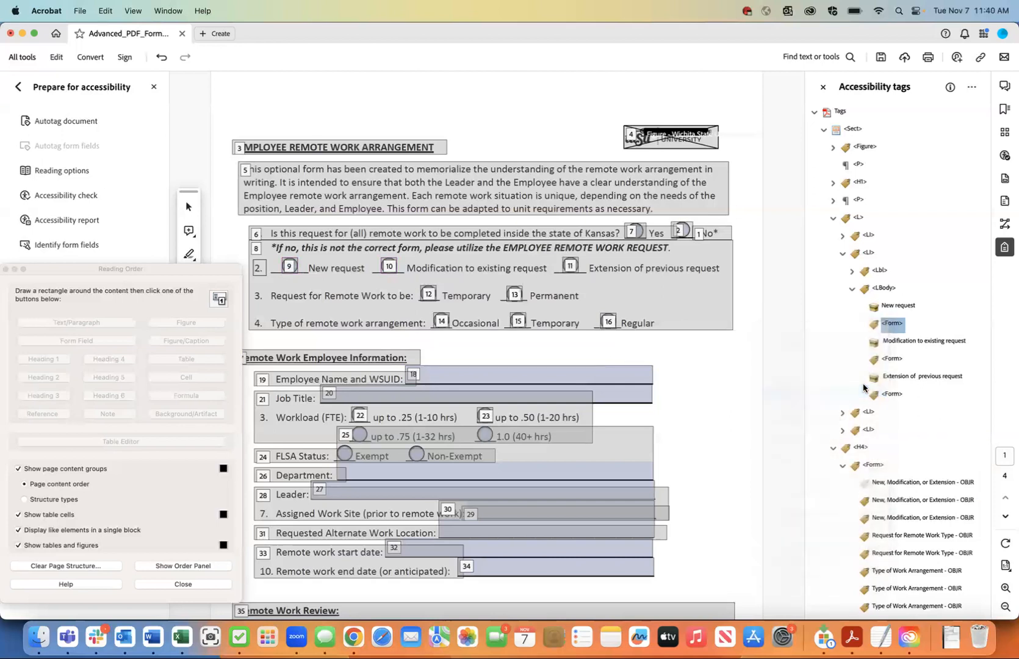
# Step: Move the OBJR for the second option into the Form tag after "Modification to existing request" as its child
pyautogui.click(903, 500)
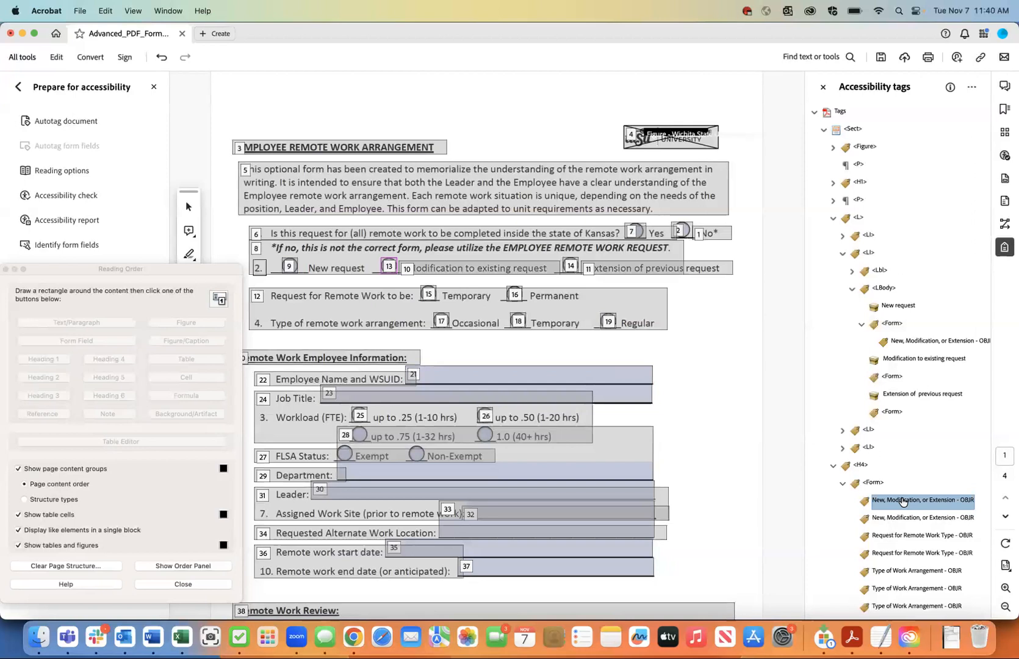
pyautogui.rightClick(903, 500)
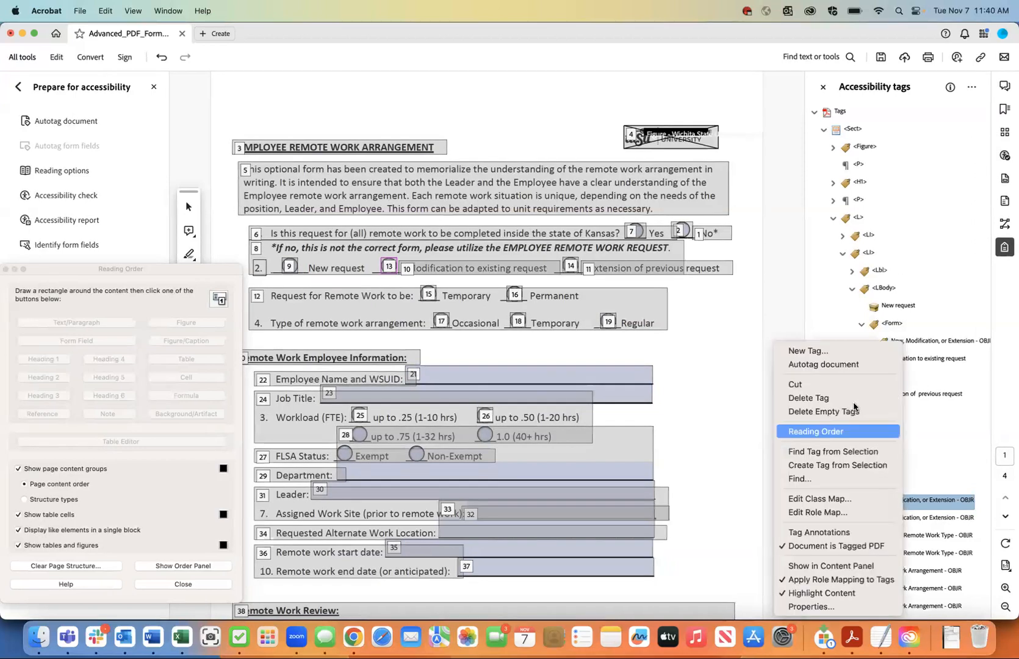
pyautogui.click(845, 385)
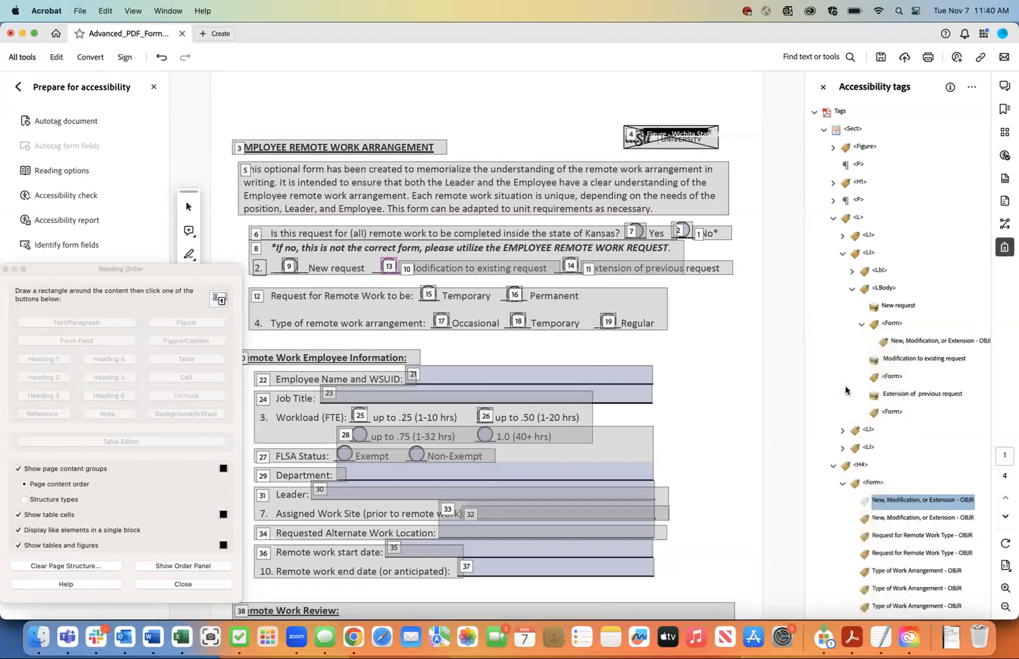
pyautogui.click(890, 376)
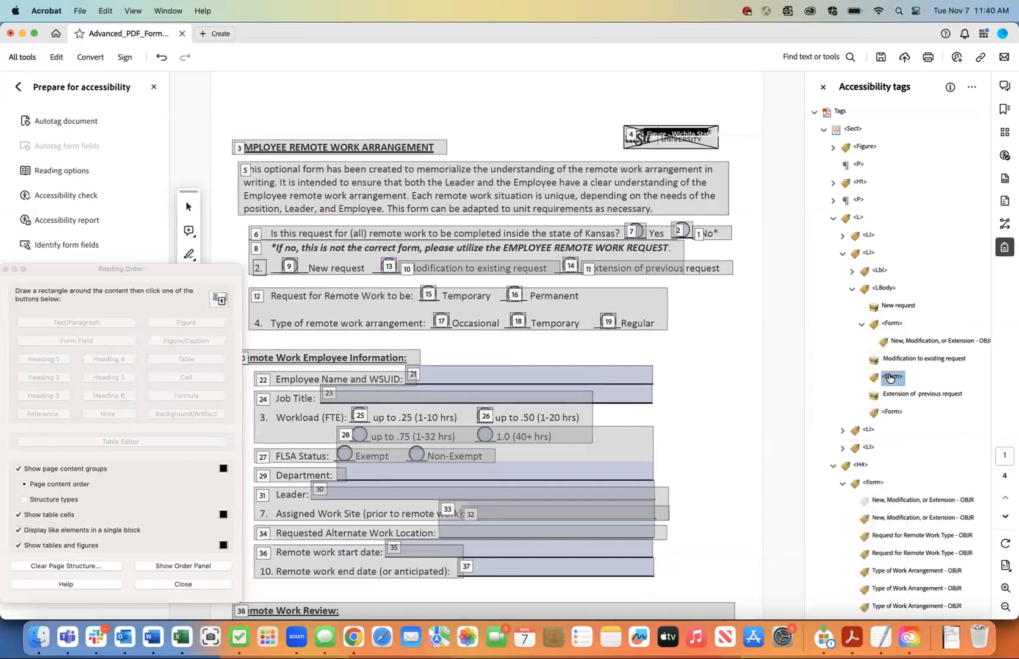
pyautogui.rightClick(889, 377)
pyautogui.click(846, 424)
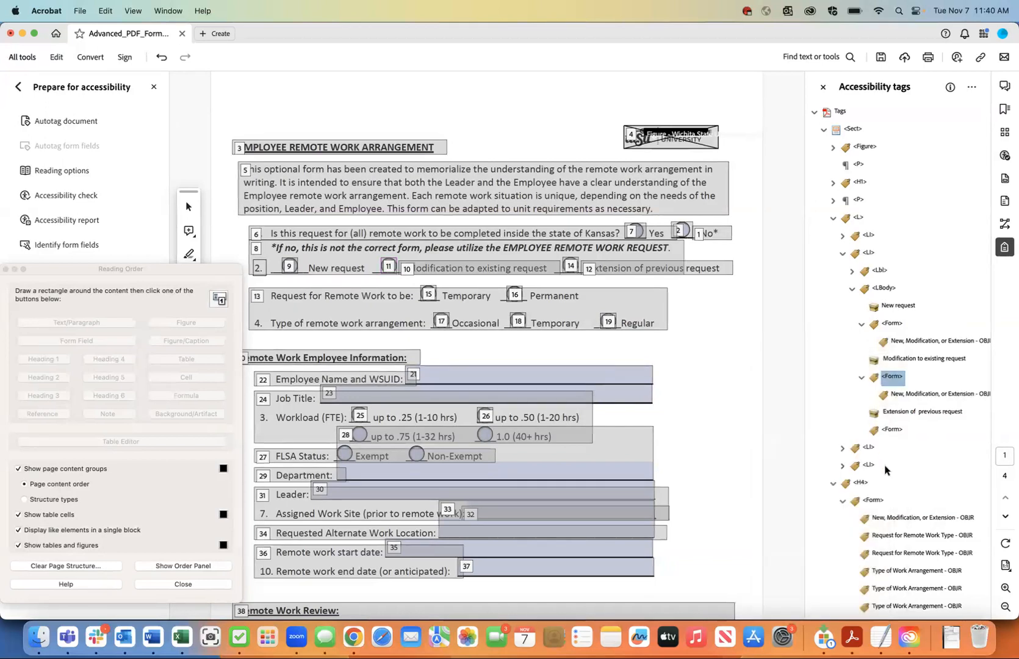
# Step: Move the remaining "New, Modification, or Extension" OBJR into the Form tag after "Extension of previous request" as its child
pyautogui.click(897, 518)
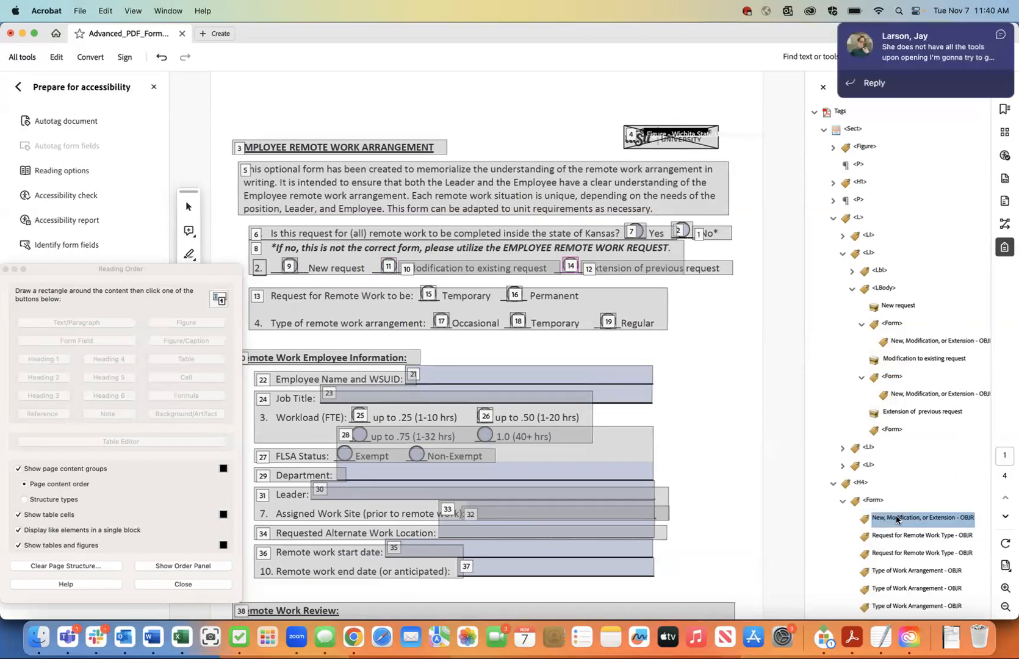
pyautogui.rightClick(896, 515)
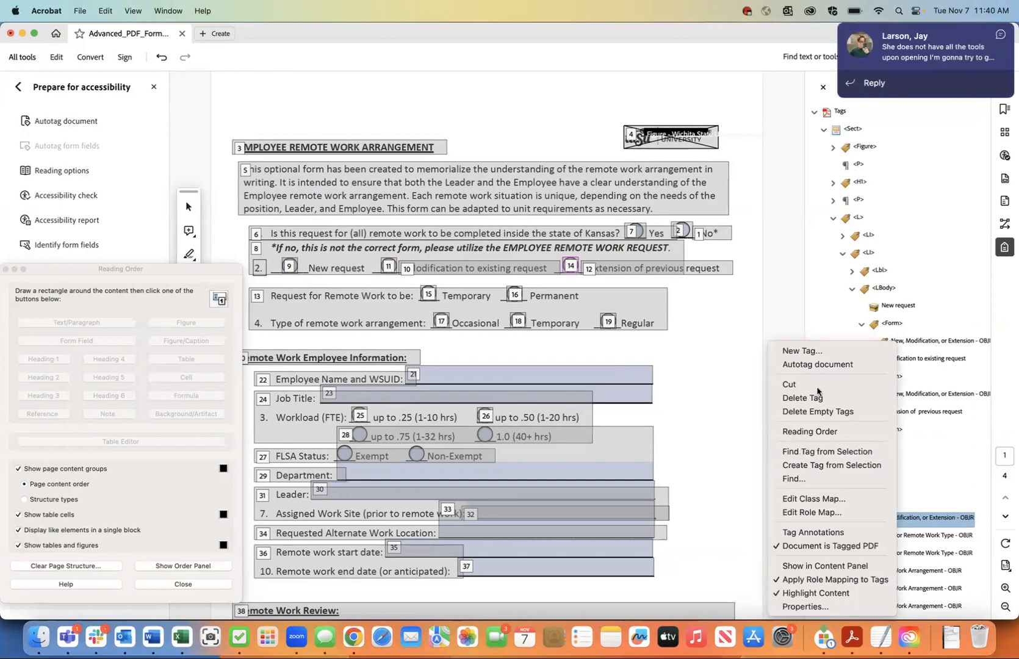
pyautogui.press('Escape')
pyautogui.rightClick(892, 429)
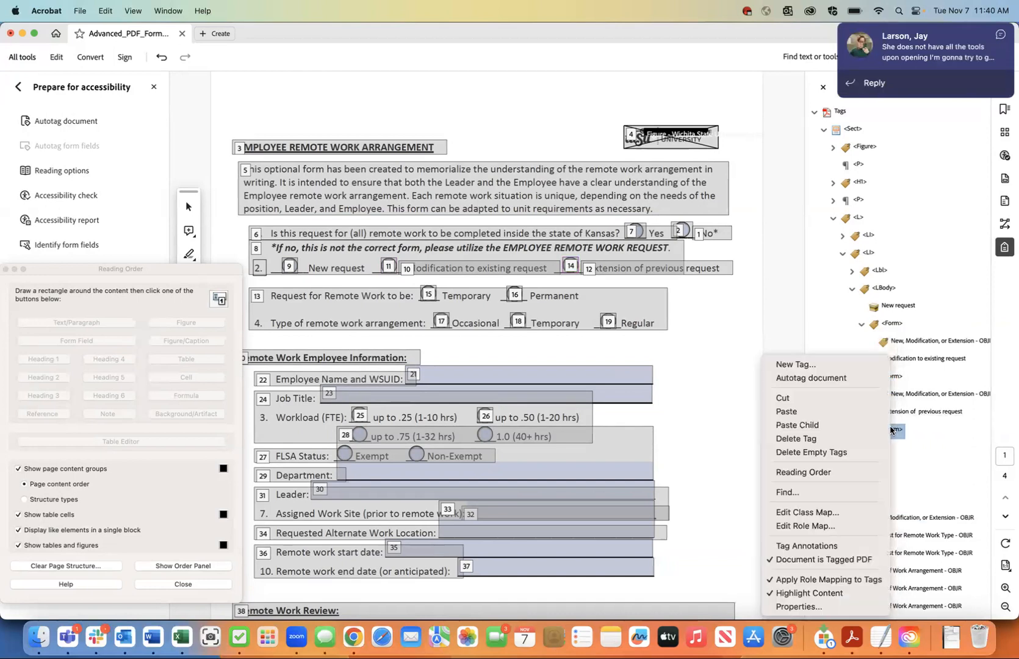
pyautogui.click(799, 425)
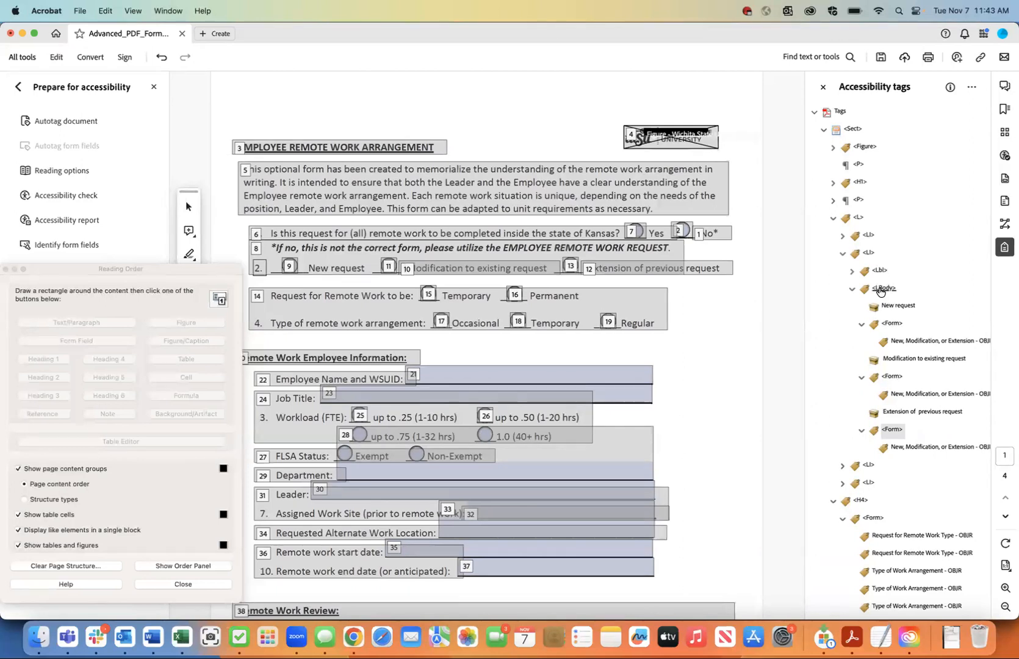
# Step: Review the second list item's LBody, checking that each option's text is followed by its matching Form tag
pyautogui.click(869, 254)
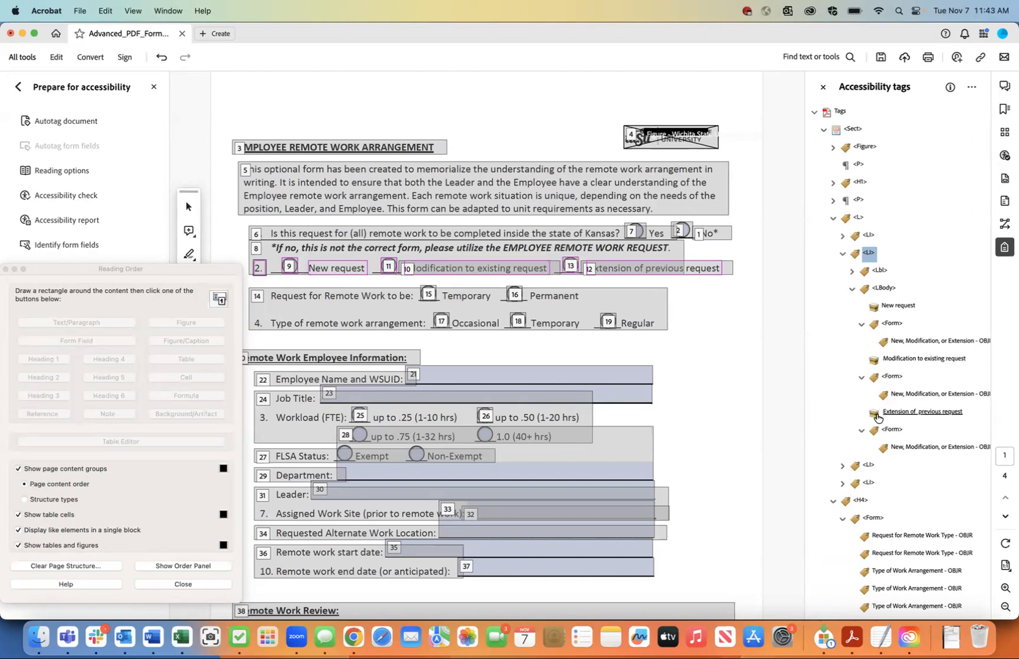
pyautogui.click(883, 289)
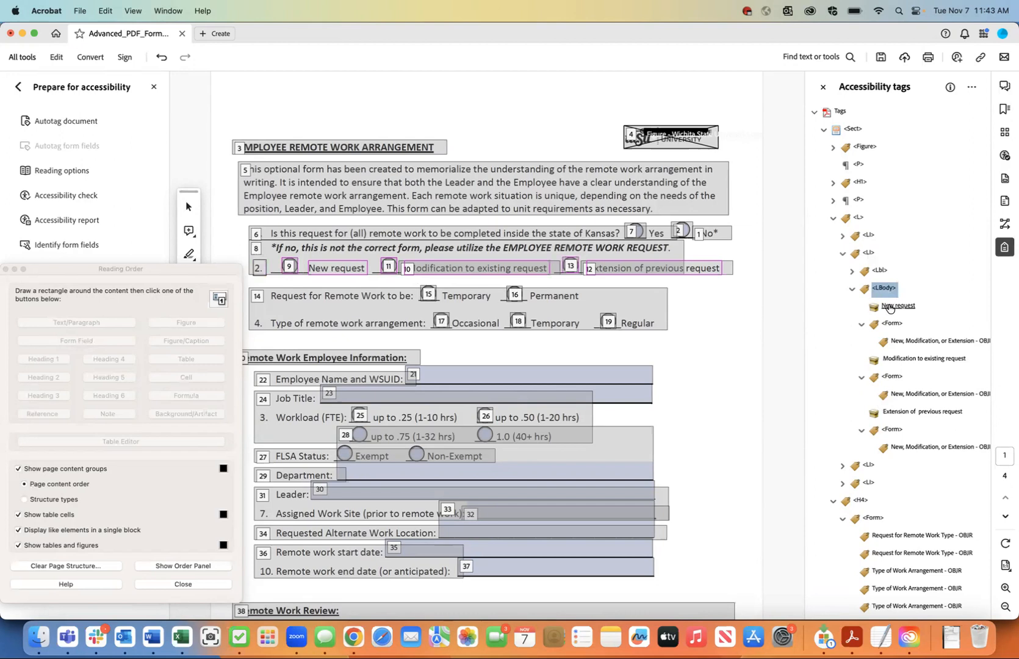
pyautogui.click(890, 359)
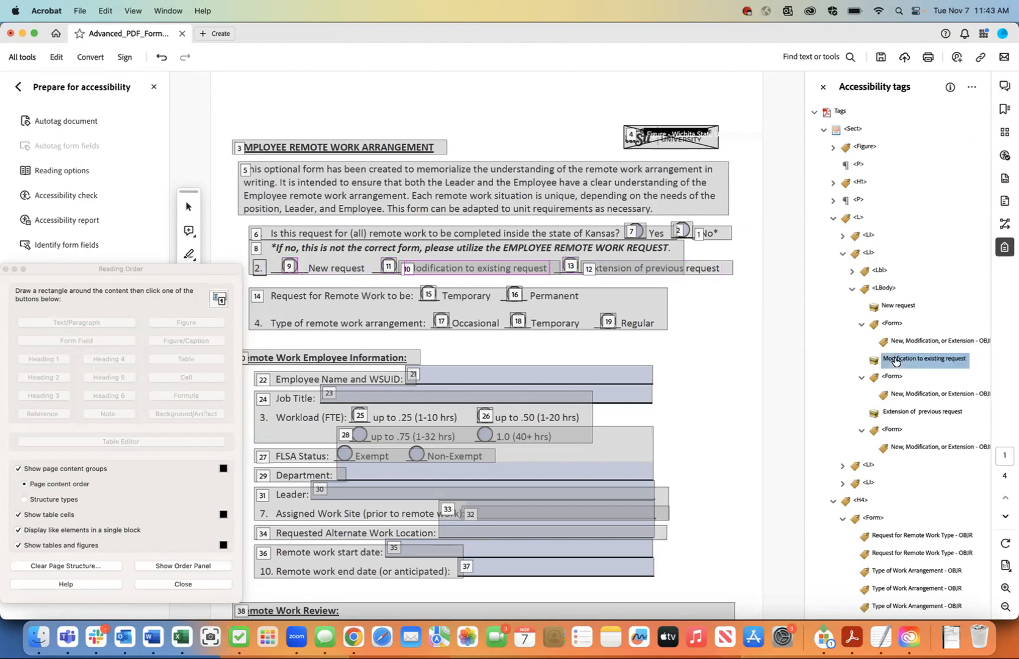
pyautogui.click(893, 306)
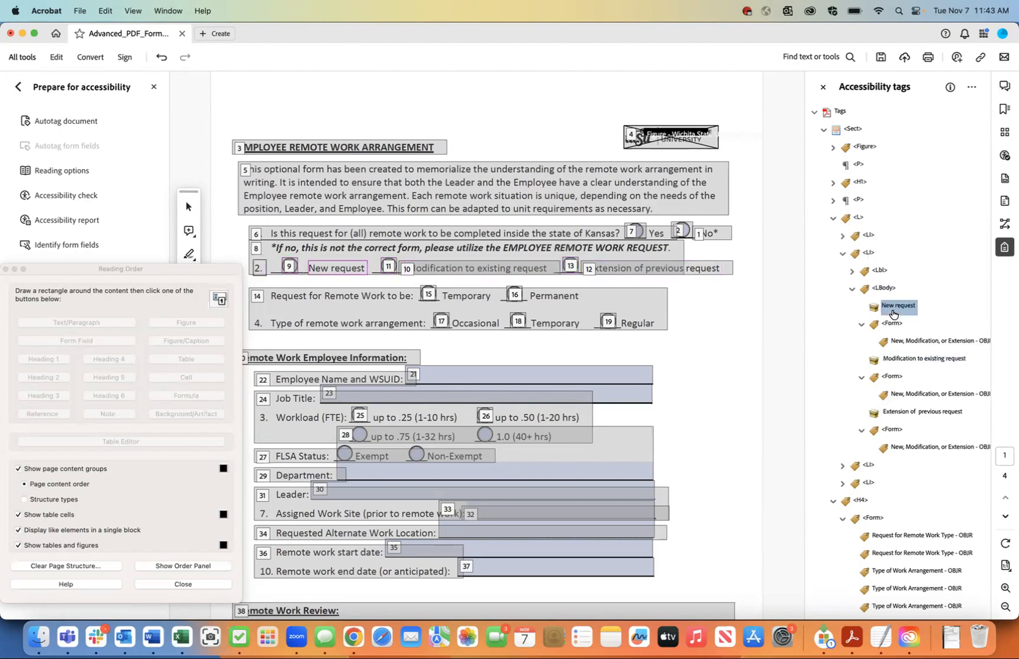
pyautogui.click(892, 325)
pyautogui.click(895, 360)
pyautogui.click(892, 378)
pyautogui.click(895, 413)
pyautogui.click(892, 431)
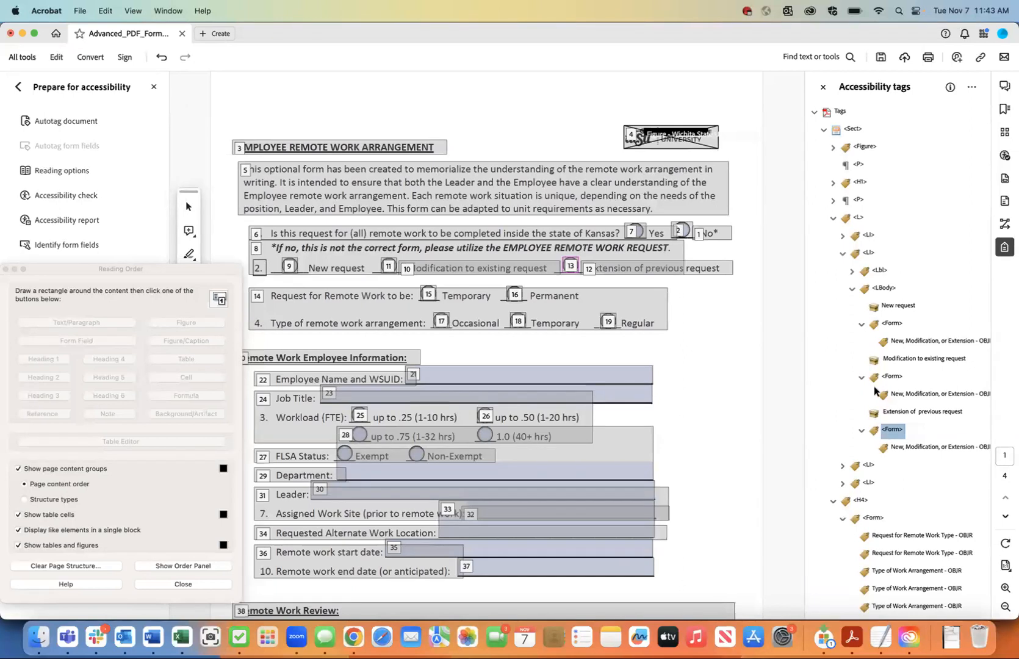
# Step: Collapse the second list item and save the PDF
pyautogui.click(842, 255)
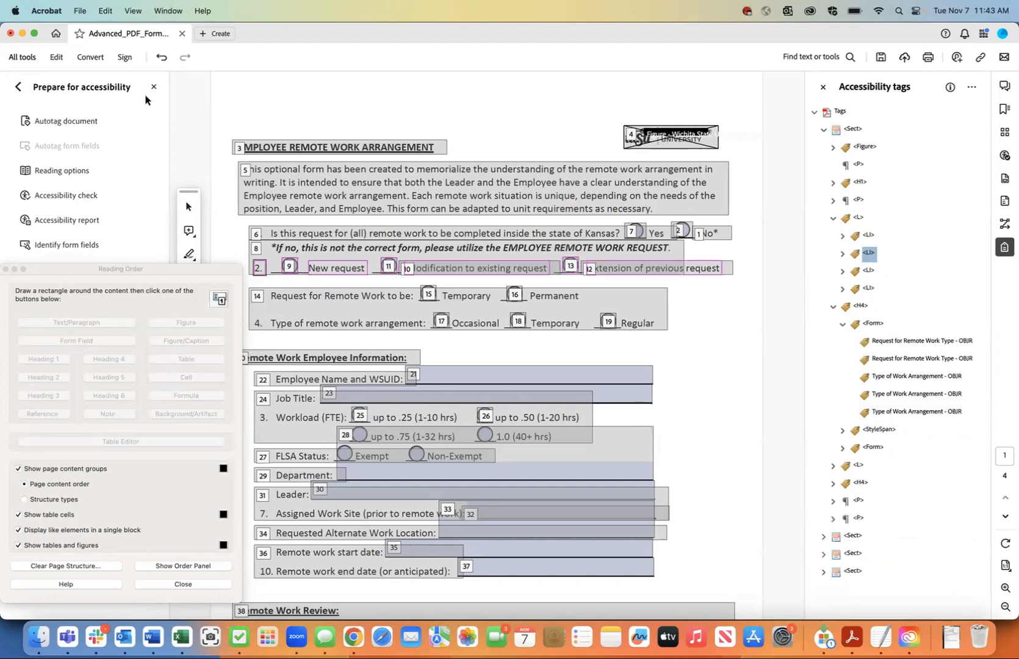
pyautogui.click(79, 11)
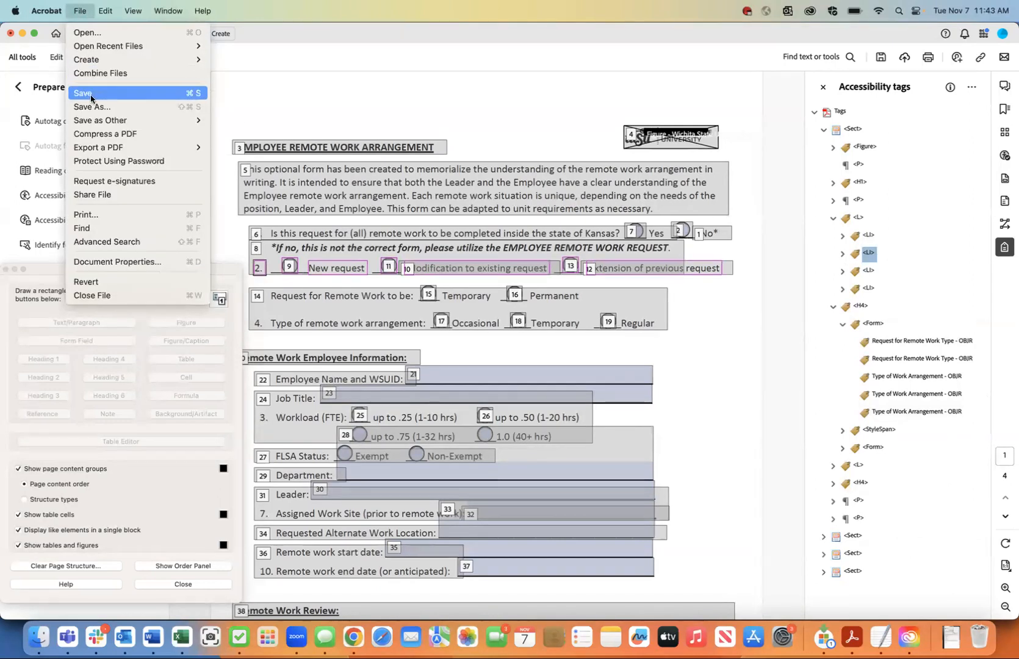
pyautogui.click(91, 97)
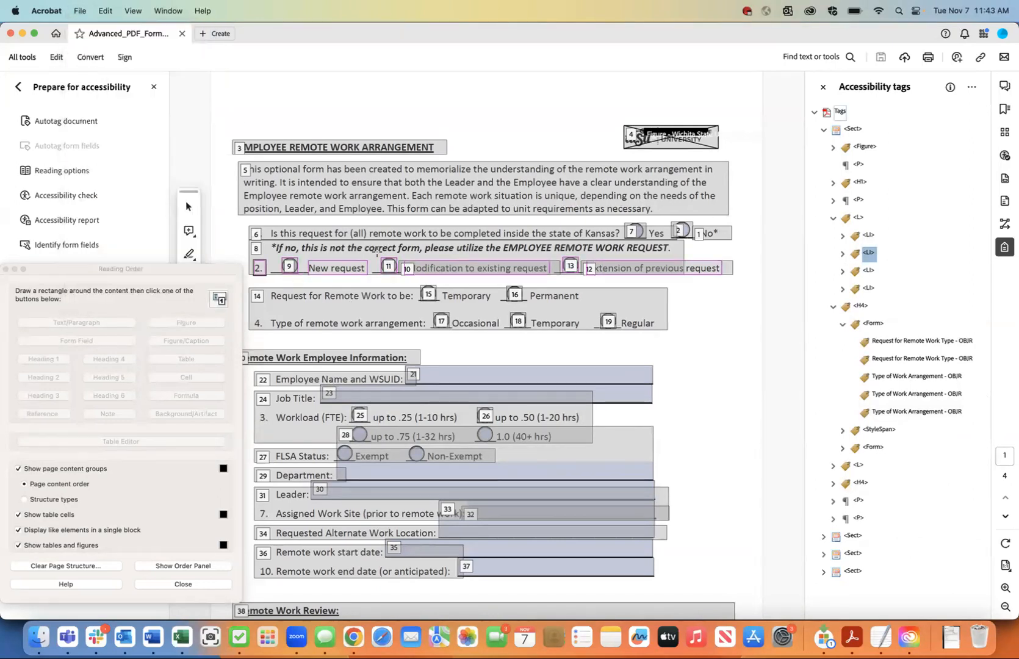
# Step: Expand the third list item's Lbl and LBody and tag "Request for Remote Work to be:" as a separate Text/Paragraph
pyautogui.click(869, 270)
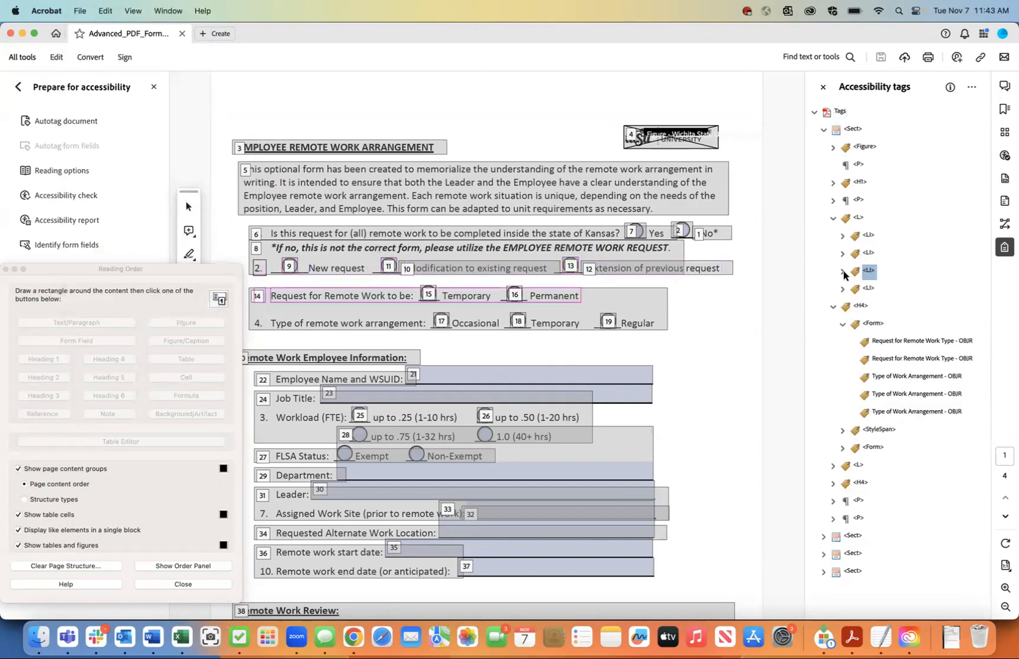
pyautogui.click(842, 272)
pyautogui.click(853, 289)
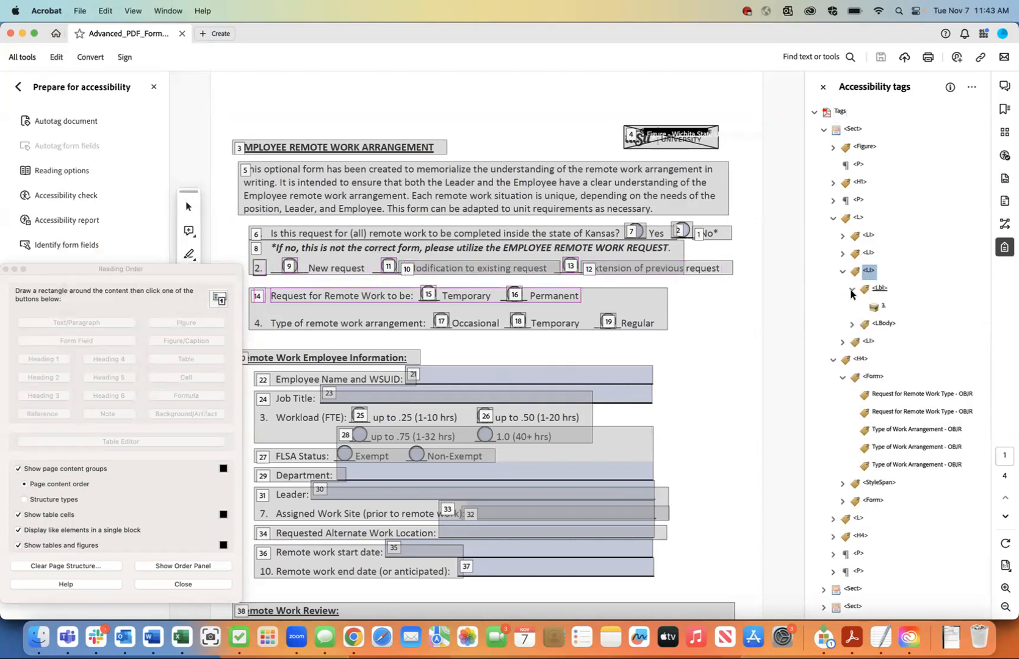
pyautogui.click(848, 325)
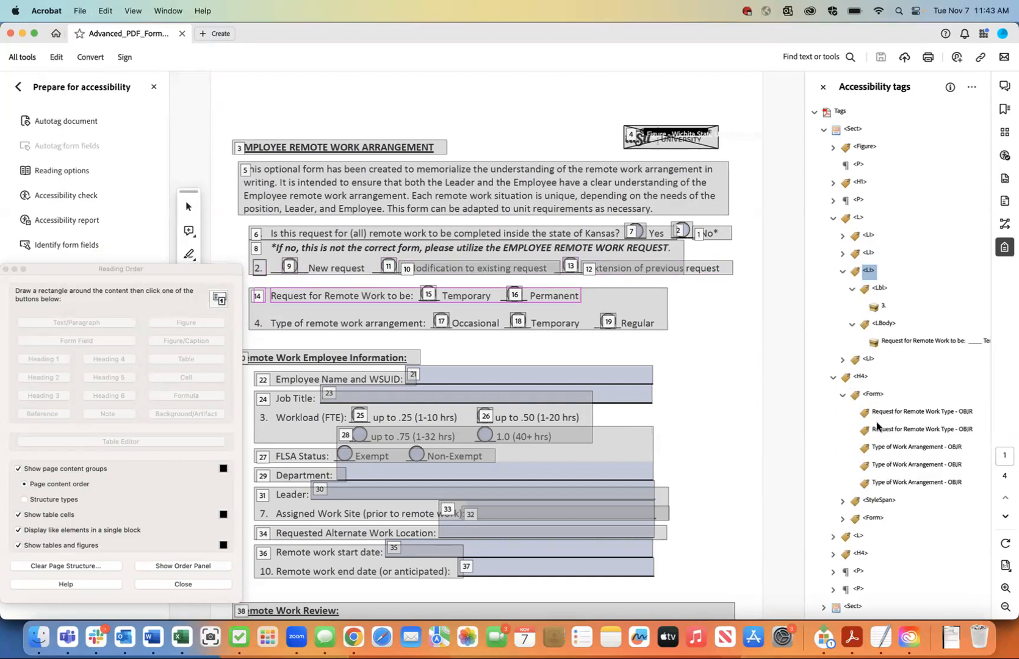
pyautogui.click(860, 376)
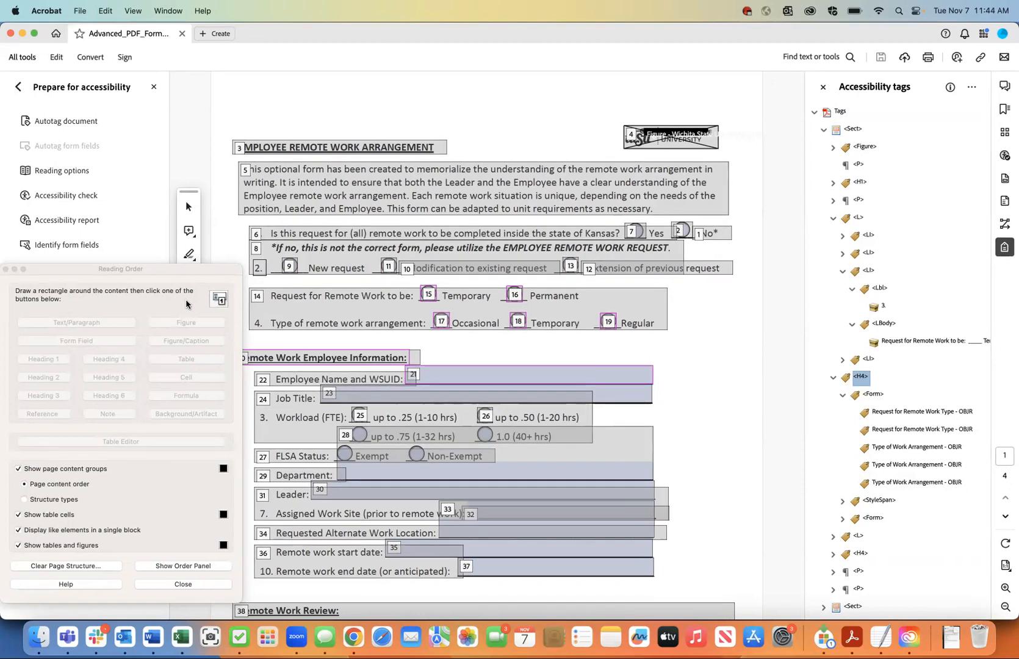
pyautogui.moveTo(267, 284); pyautogui.dragTo(416, 308)
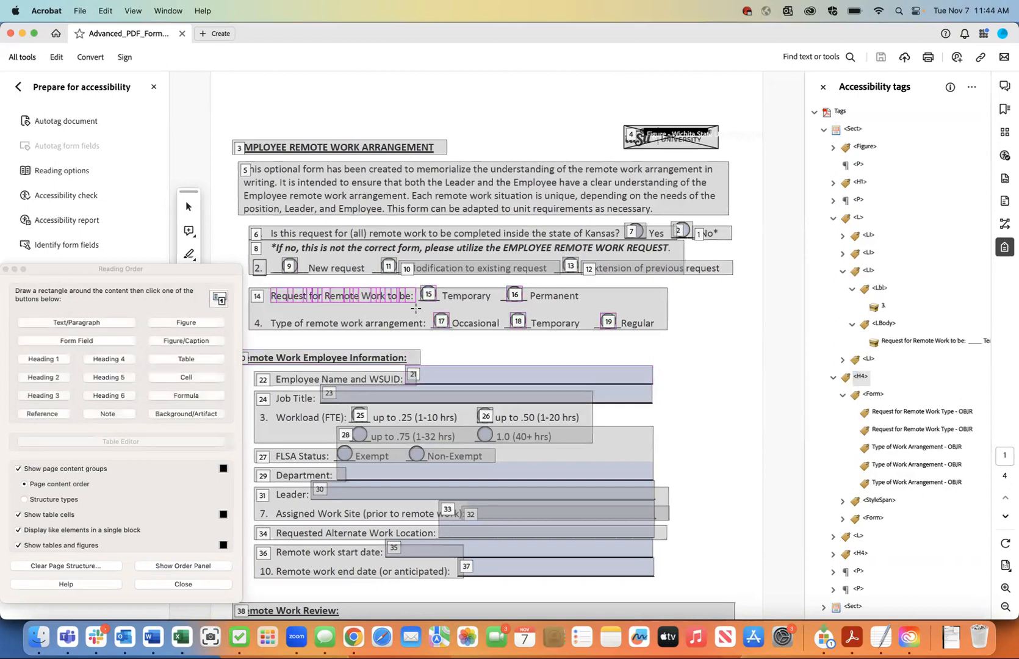
pyautogui.click(92, 323)
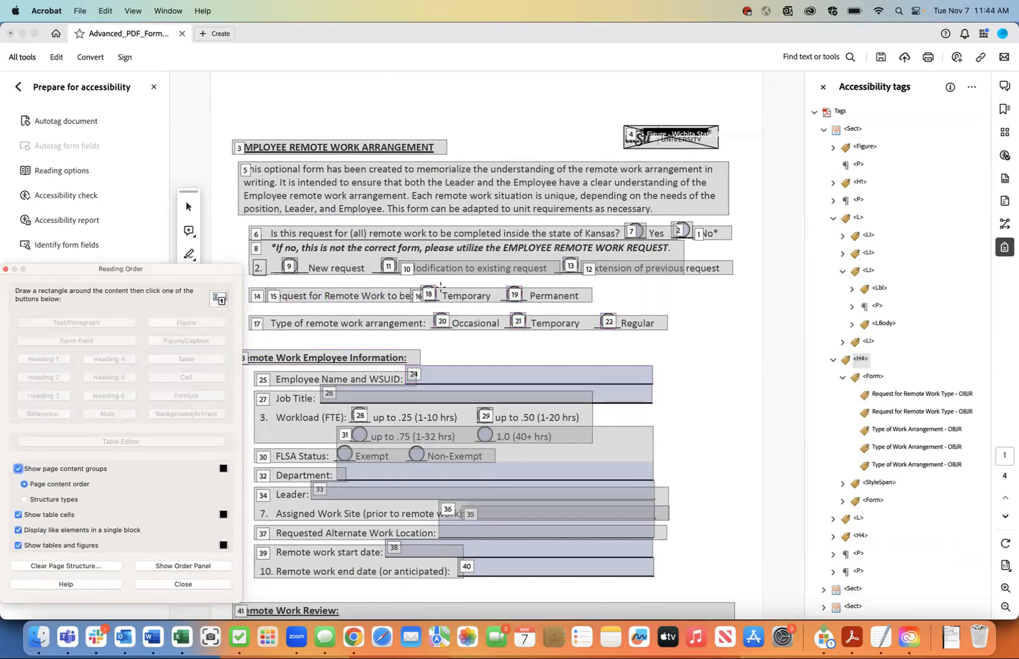
# Step: Tag "Temporary" and "Permanent" in the "Request for Remote Work to be:" line as separate Text/Paragraph elements
pyautogui.moveTo(441, 285); pyautogui.dragTo(493, 306)
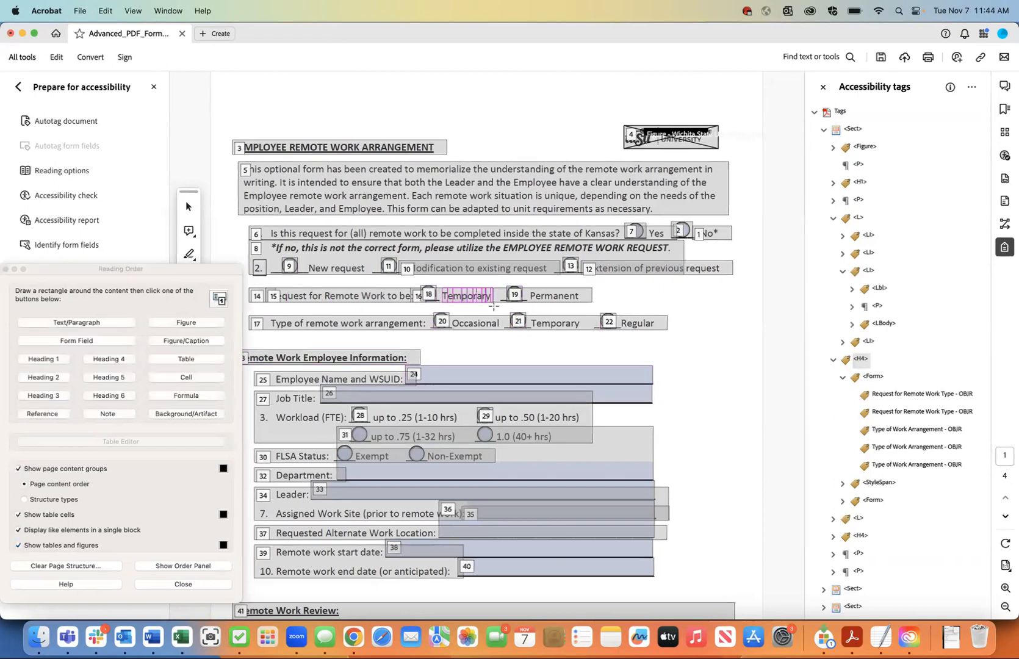
pyautogui.click(106, 322)
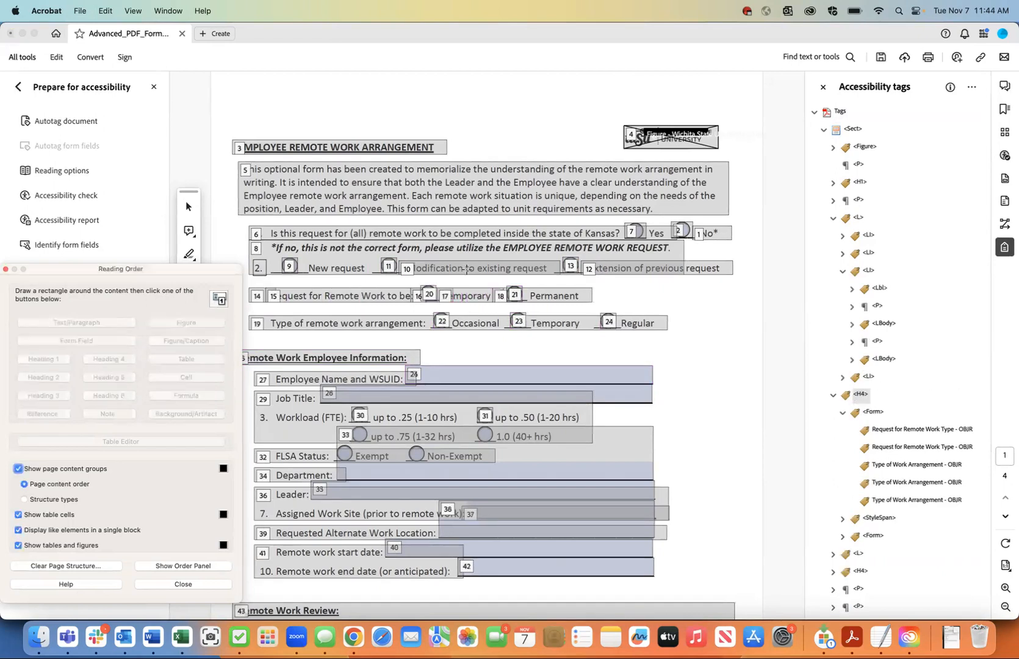
pyautogui.moveTo(528, 284); pyautogui.dragTo(584, 312)
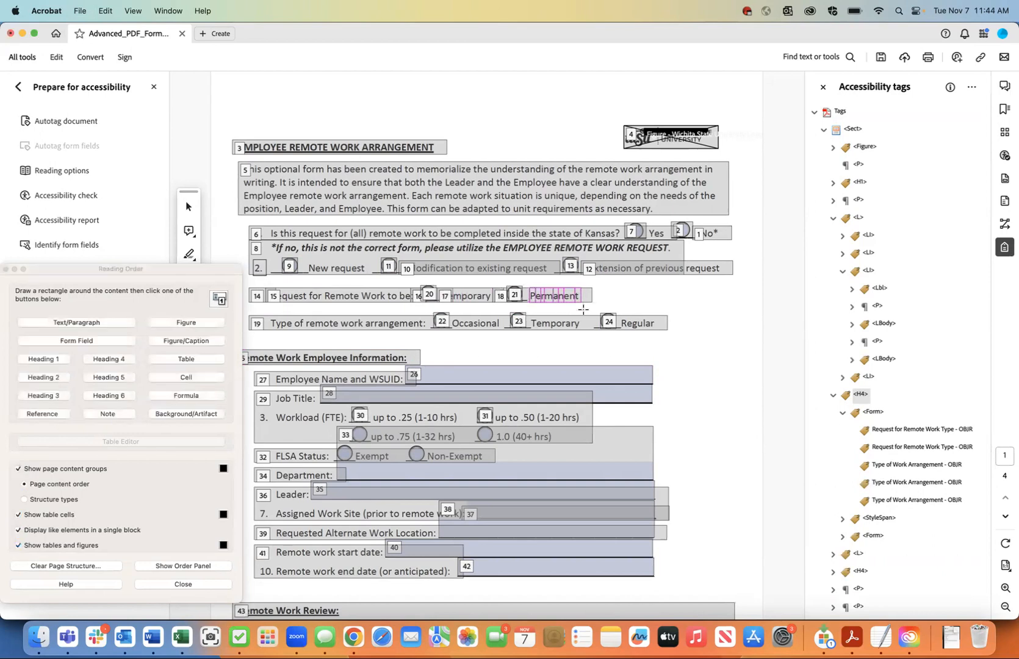
pyautogui.click(79, 322)
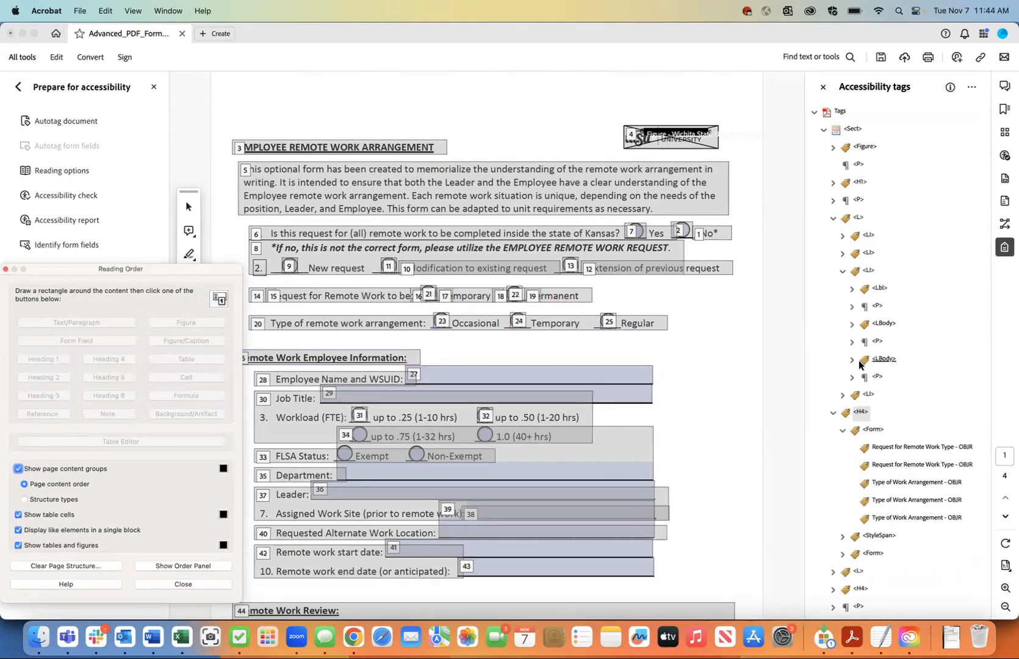
# Step: Expand the third list item's tags and change the underscore line in its first LBody to a Page artifact
pyautogui.click(853, 290)
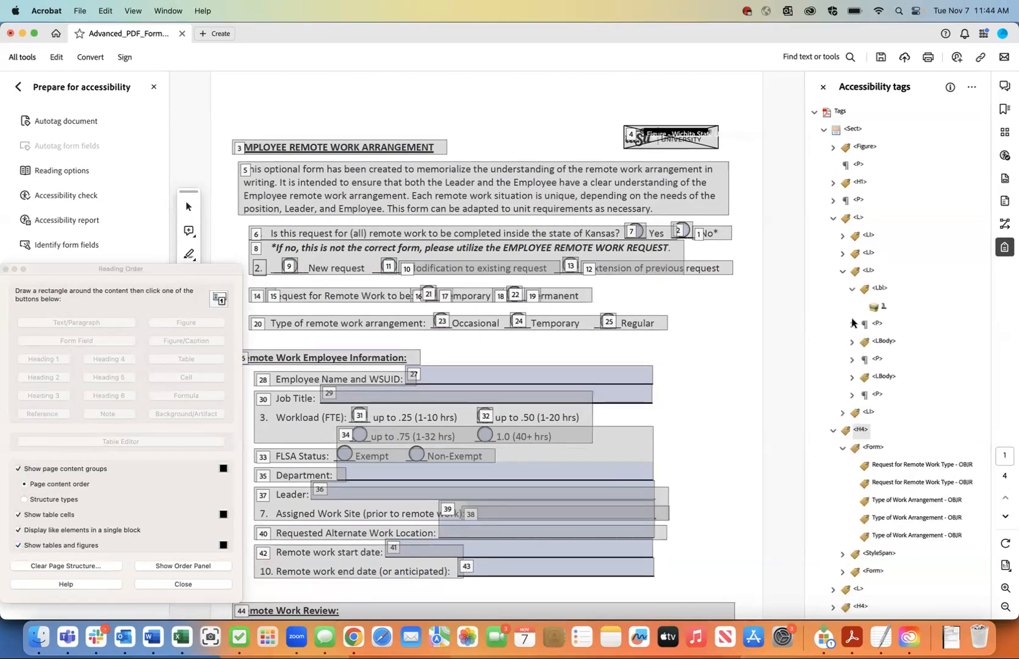
pyautogui.click(877, 324)
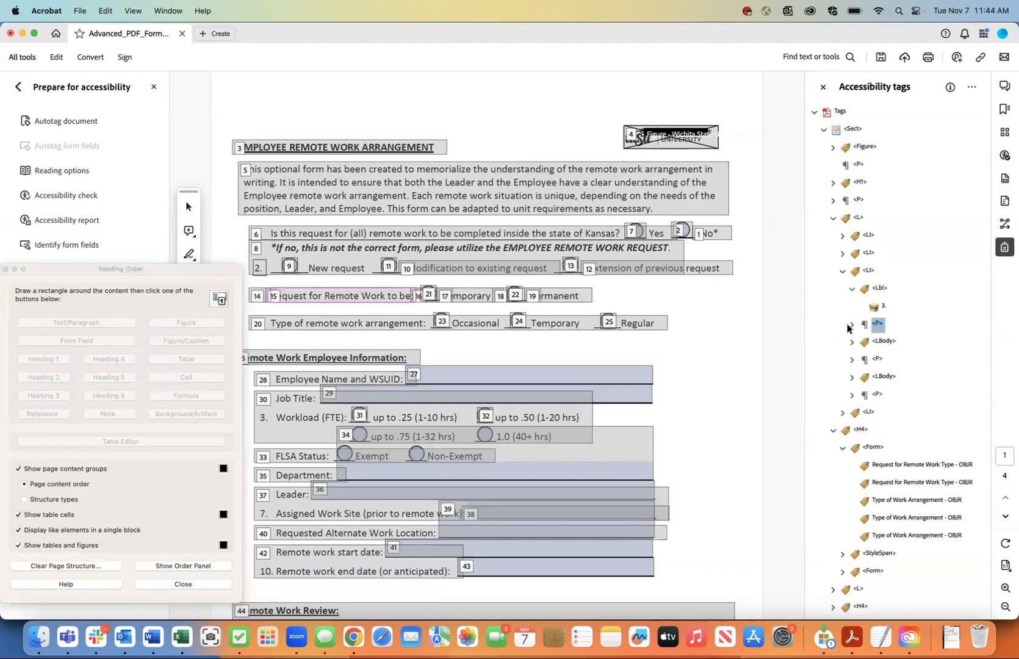
pyautogui.click(852, 324)
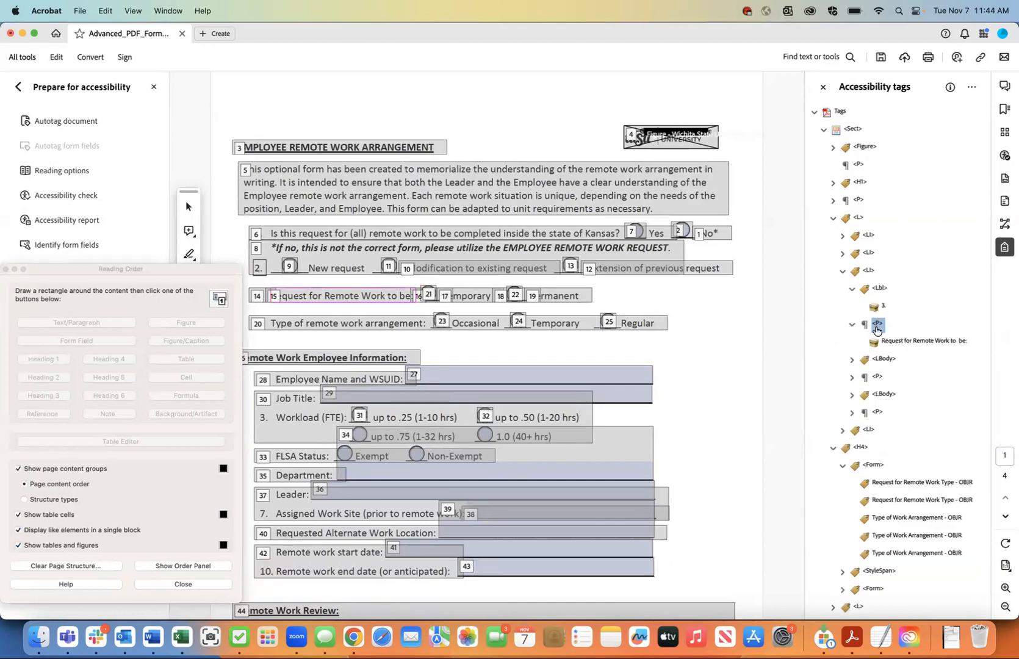
pyautogui.click(852, 360)
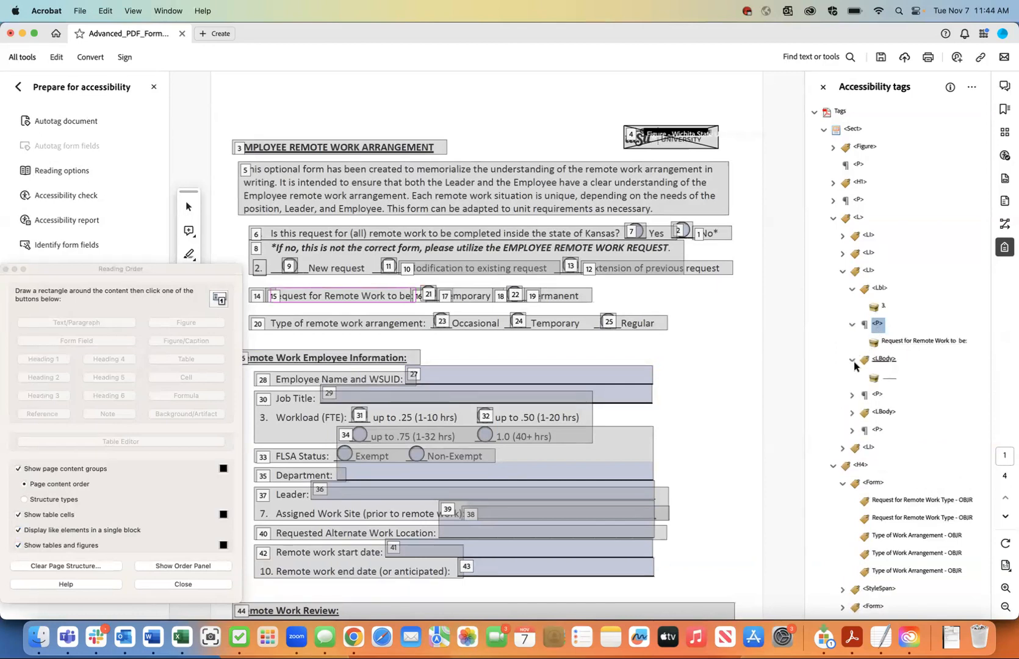
pyautogui.click(888, 379)
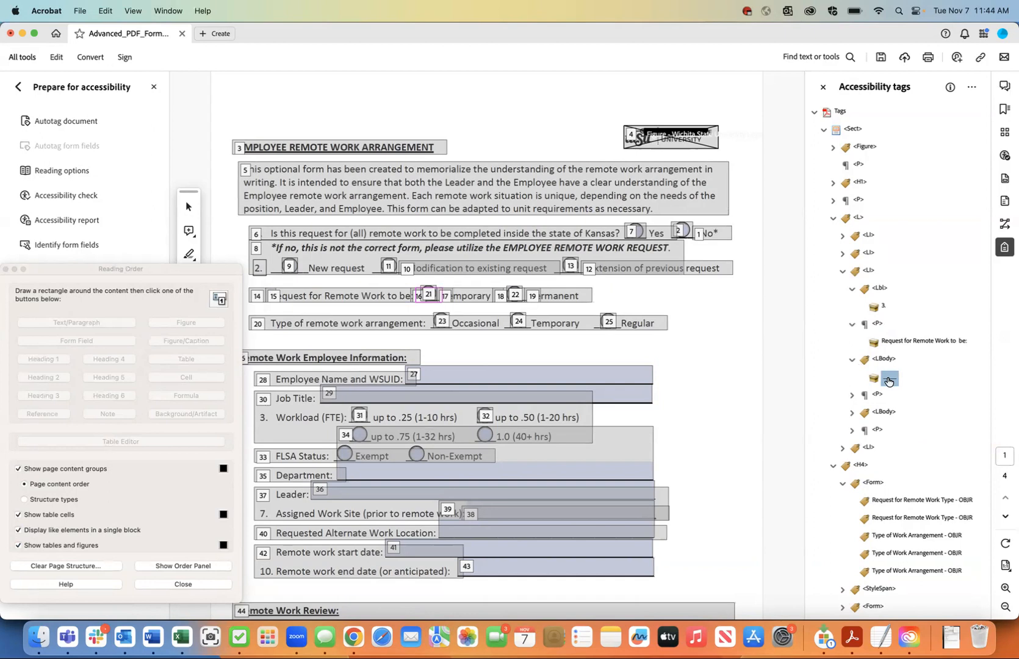
pyautogui.rightClick(888, 379)
pyautogui.click(818, 468)
pyautogui.click(553, 357)
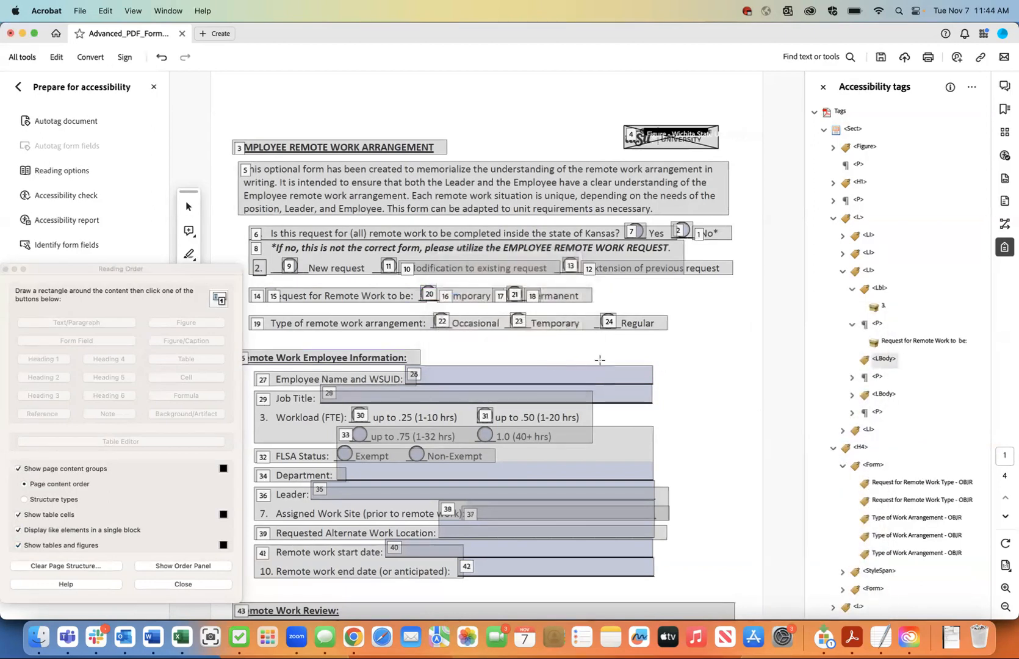
# Step: Move "Request for Remote Work to be:" into the third item's empty first LBody as its child and delete the emptied P tag
pyautogui.click(894, 342)
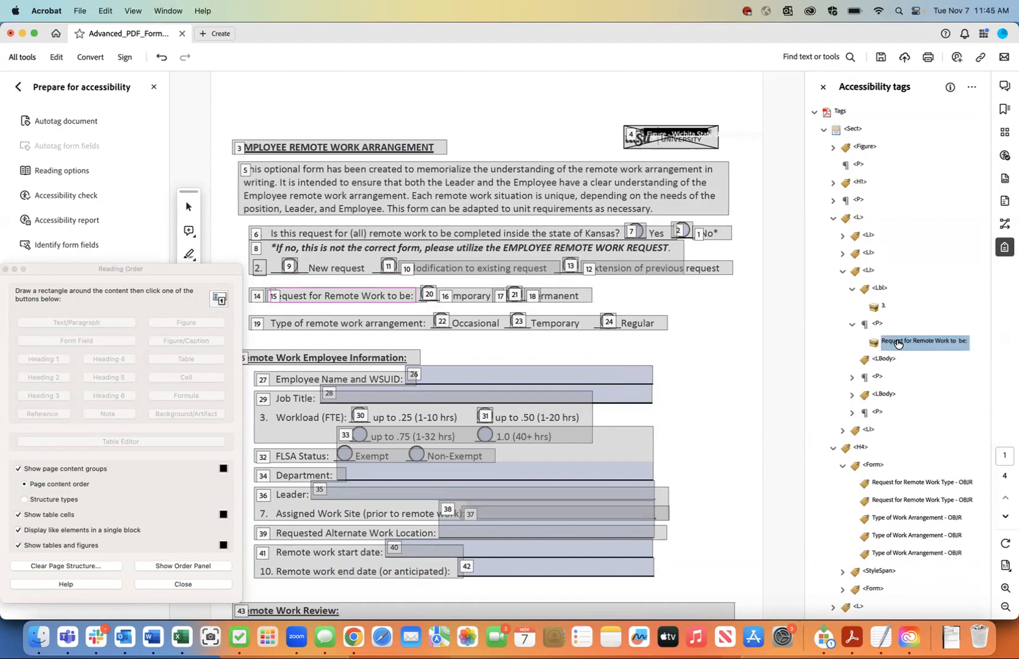
pyautogui.rightClick(897, 342)
pyautogui.click(856, 350)
pyautogui.click(879, 360)
pyautogui.rightClick(880, 360)
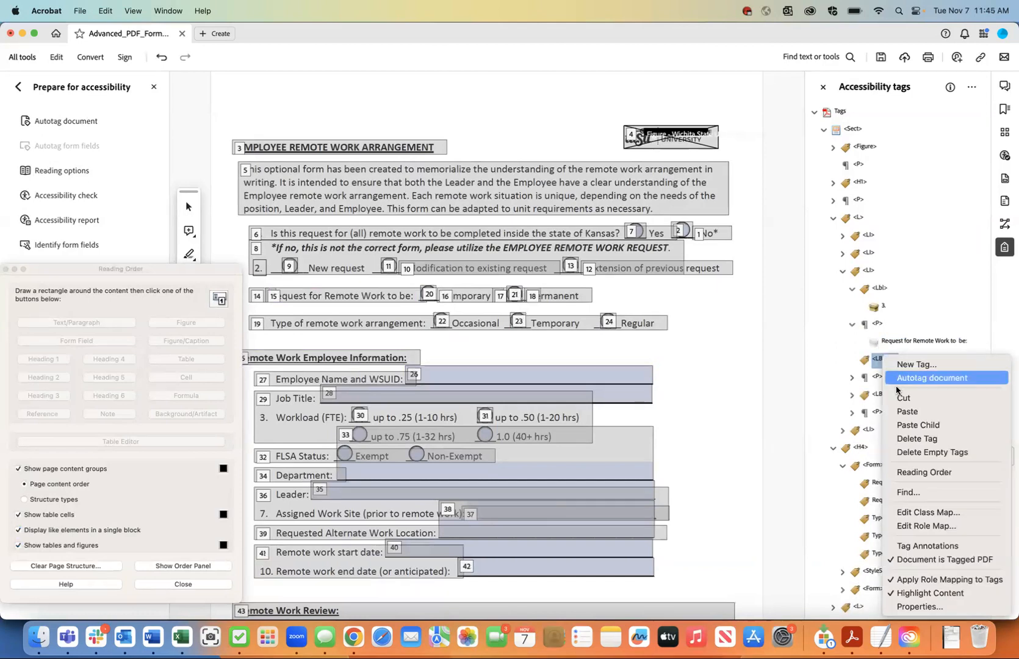
pyautogui.click(908, 425)
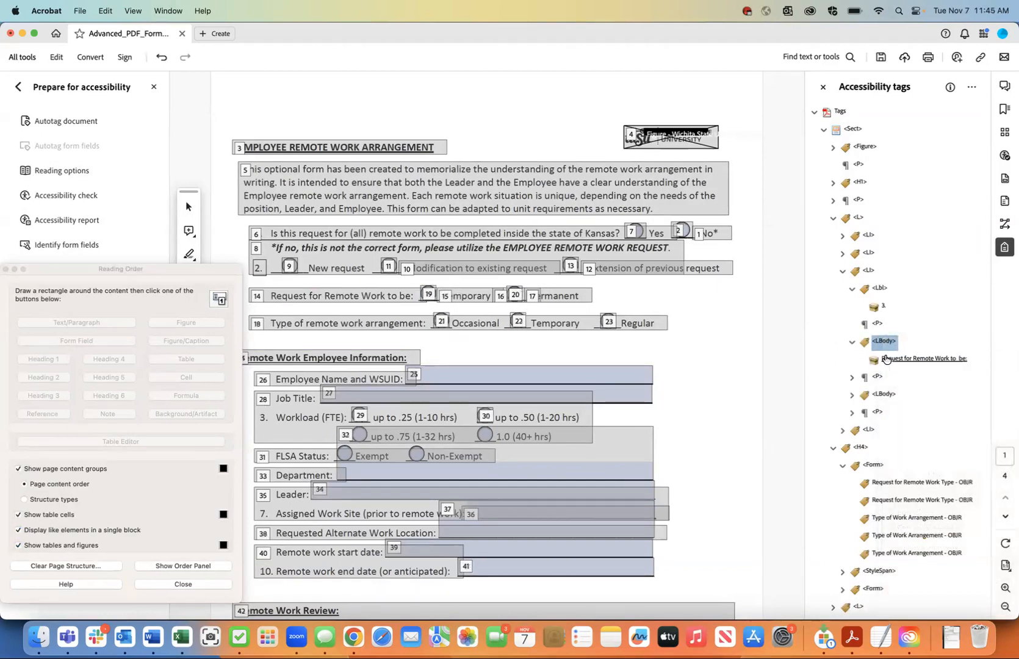
pyautogui.click(877, 324)
pyautogui.rightClick(877, 325)
pyautogui.click(903, 376)
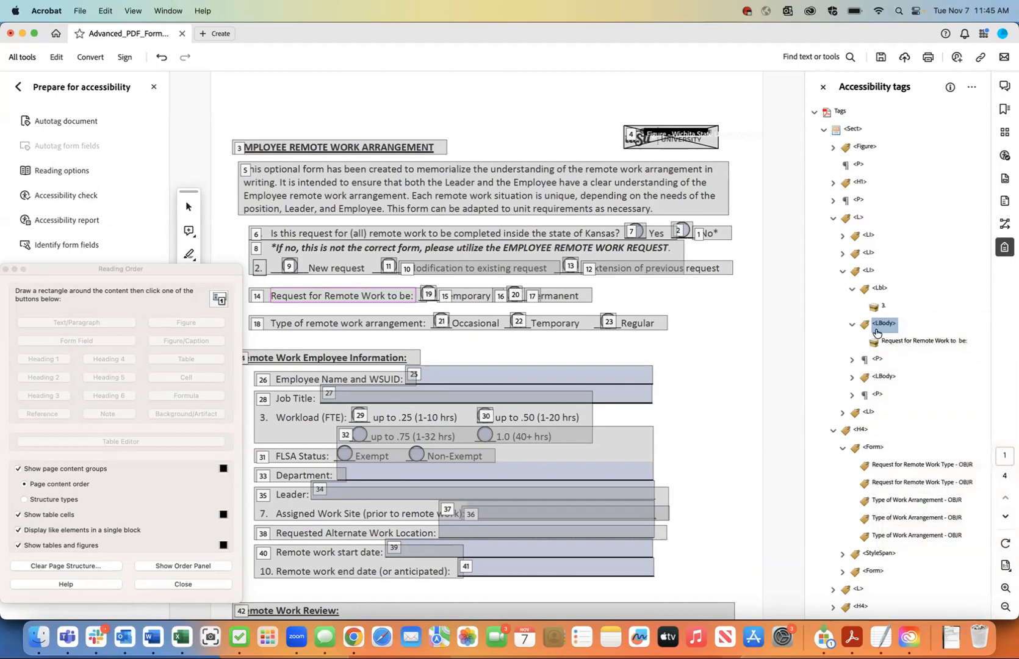
# Step: Move "Temporary" directly after "Request for Remote Work to be:" in the LBody and delete its emptied P tag
pyautogui.click(876, 360)
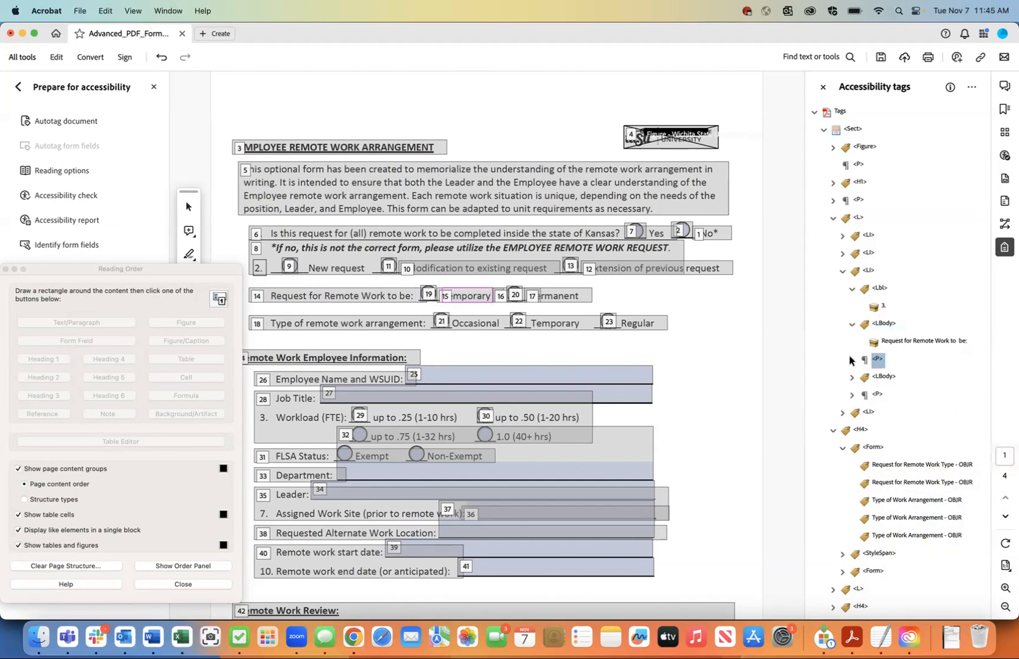
pyautogui.click(852, 360)
pyautogui.click(852, 412)
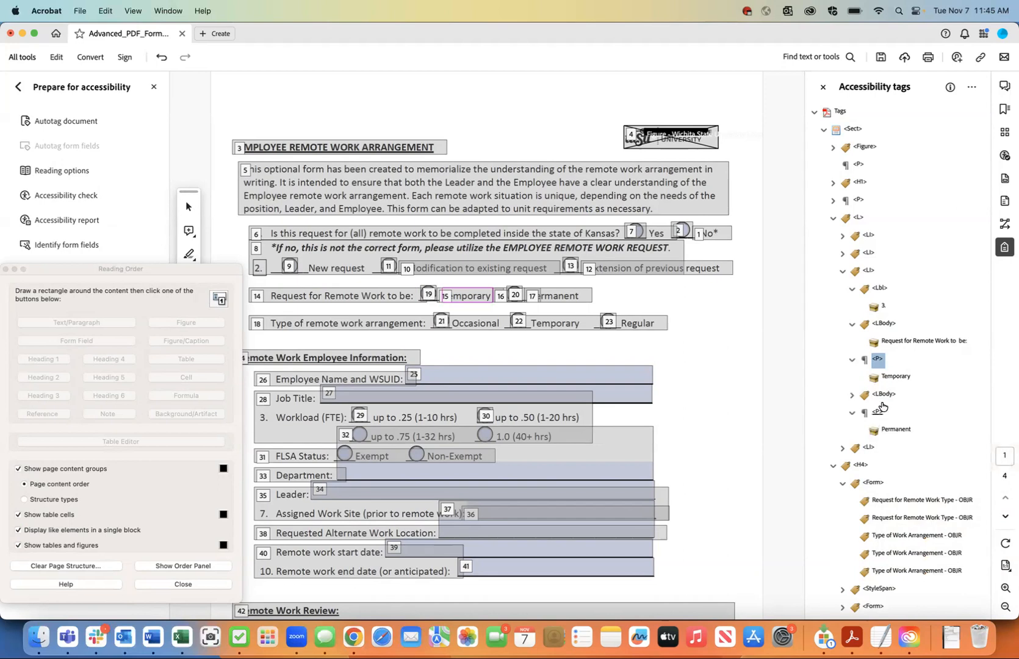
pyautogui.click(895, 380)
pyautogui.rightClick(895, 379)
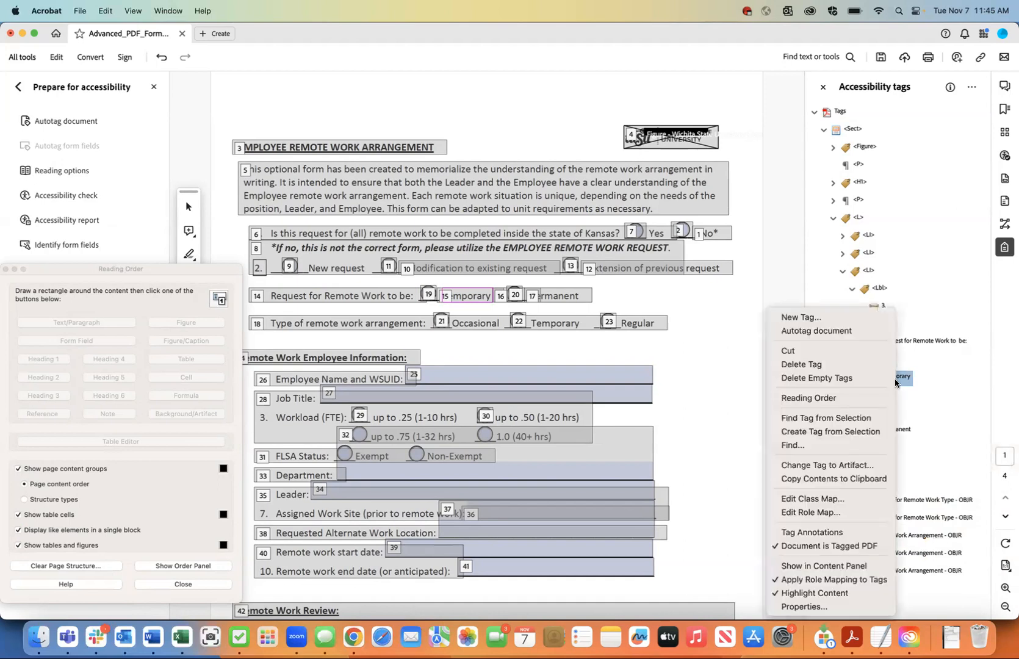
pyautogui.click(888, 351)
pyautogui.click(893, 343)
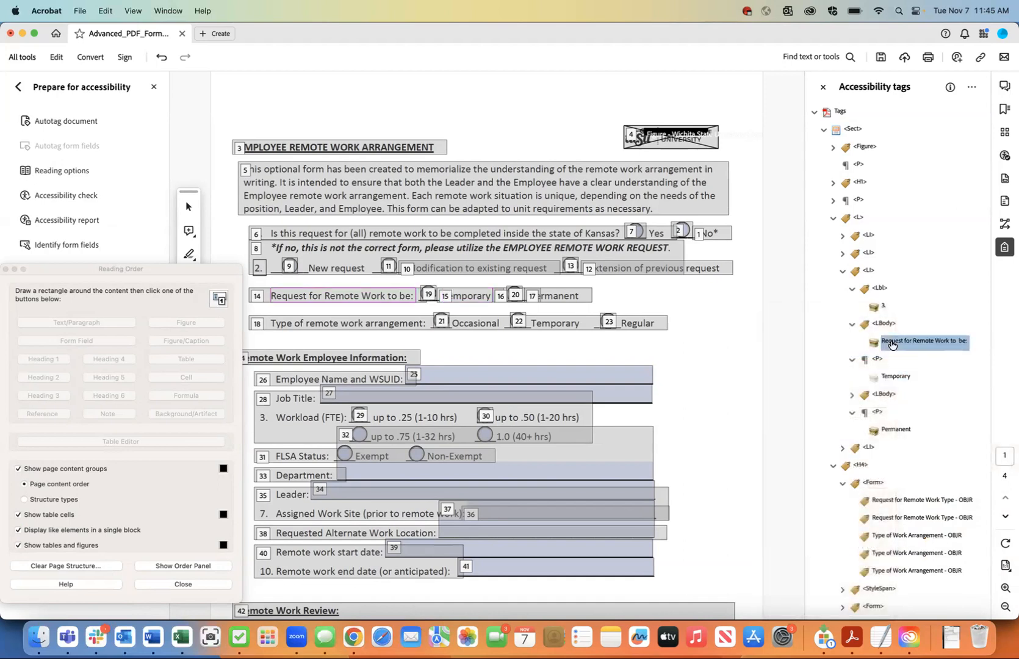
pyautogui.rightClick(892, 345)
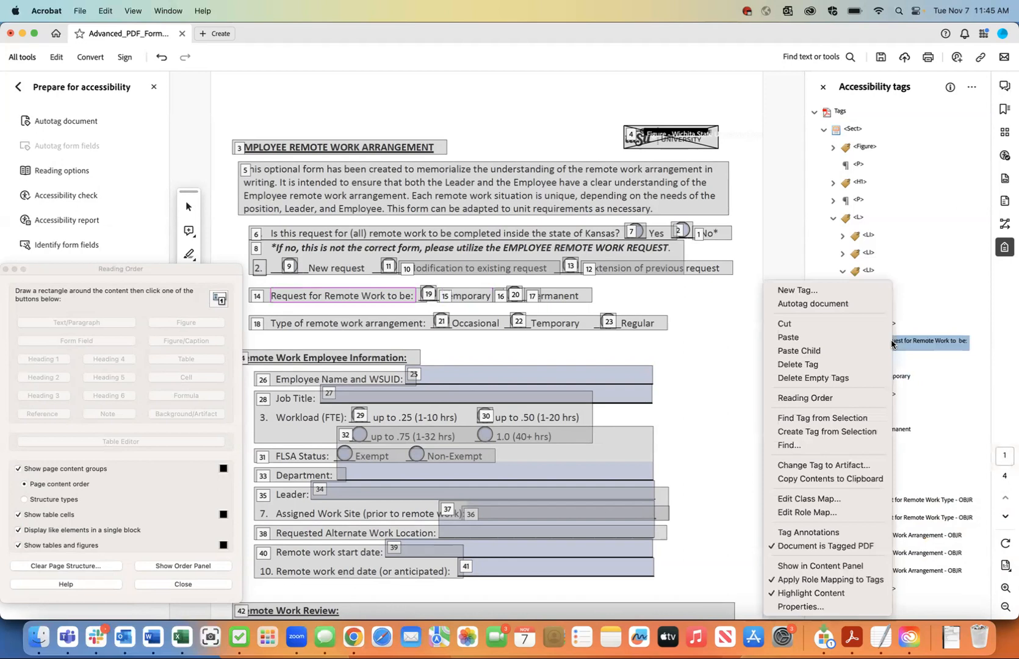
pyautogui.click(860, 338)
pyautogui.rightClick(877, 378)
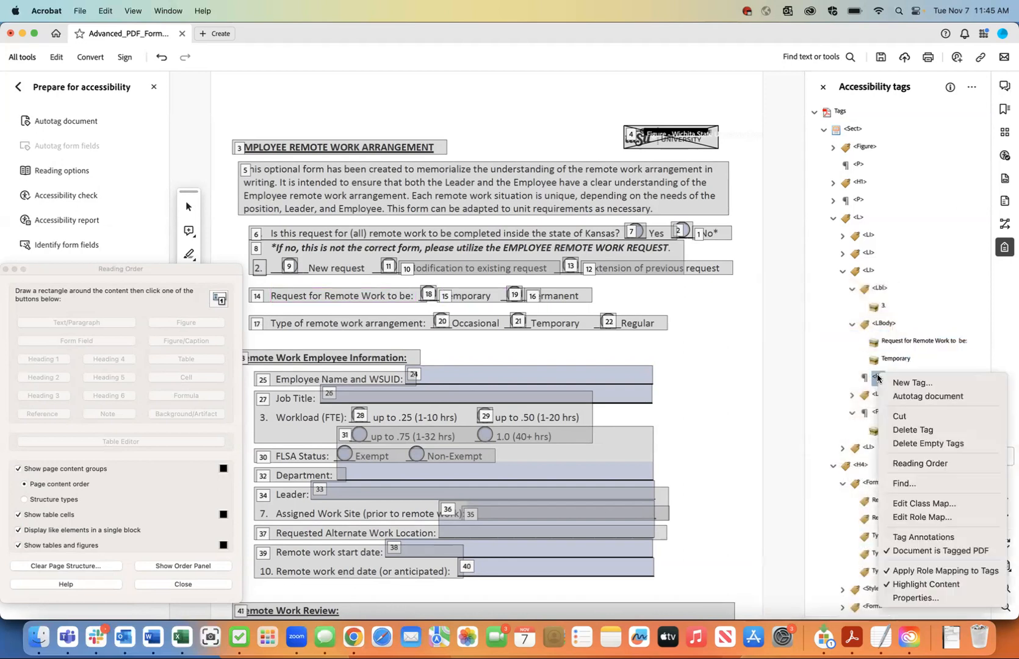
pyautogui.click(898, 431)
# Step: Move "Permanent" out of its P tag and place it directly after "Temporary" in the first LBody
pyautogui.click(891, 414)
pyautogui.rightClick(891, 415)
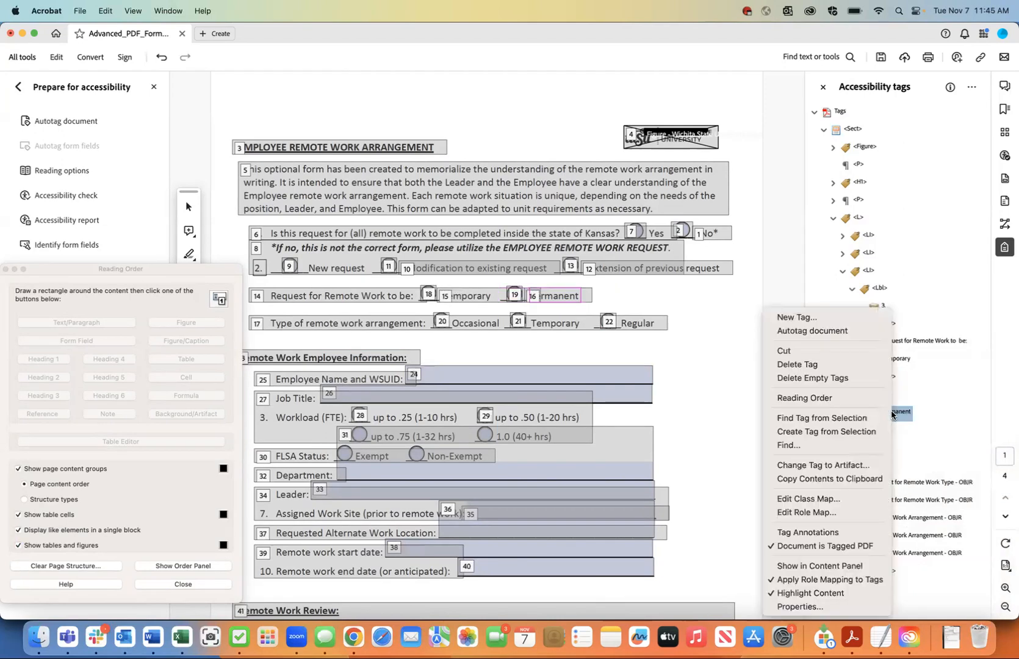
pyautogui.click(888, 350)
pyautogui.click(894, 360)
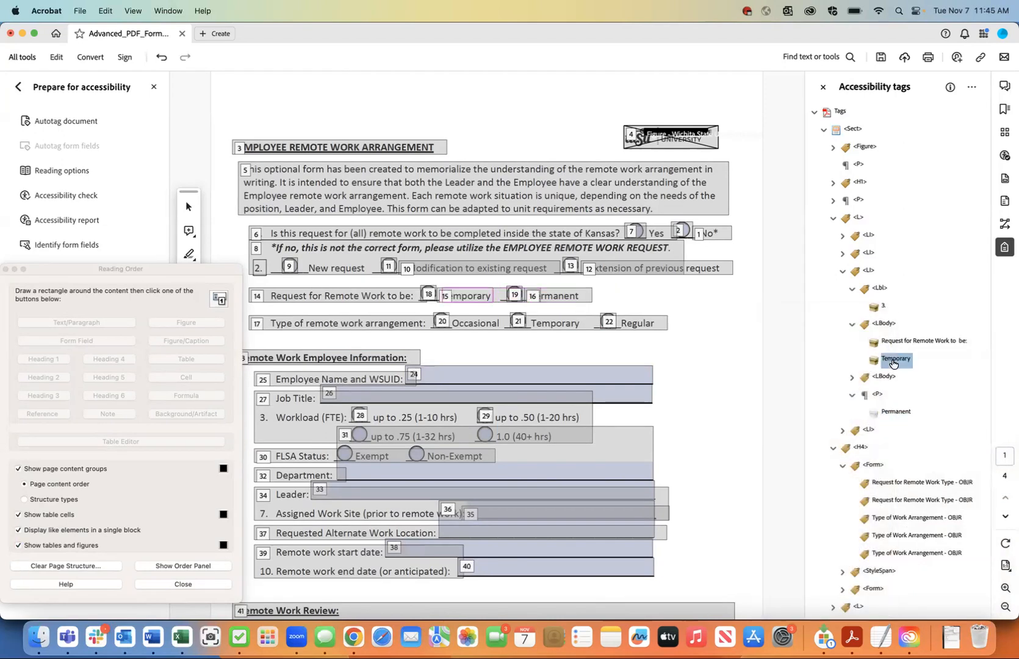
pyautogui.rightClick(893, 360)
pyautogui.click(859, 338)
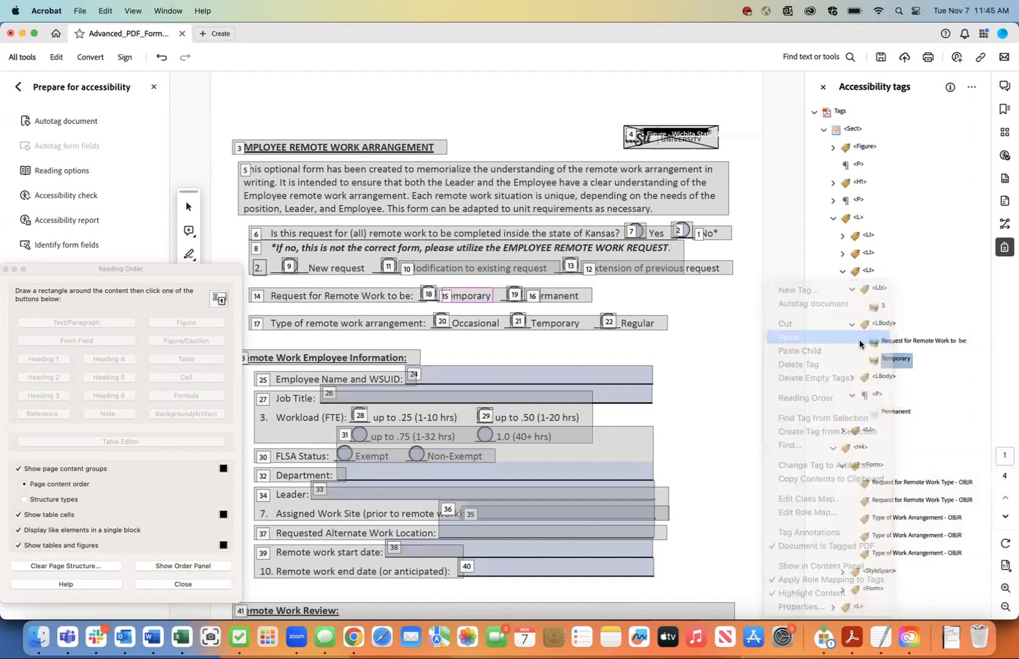
# Step: Expand the third item's second LBody and change its underscore line to a Page artifact
pyautogui.click(850, 395)
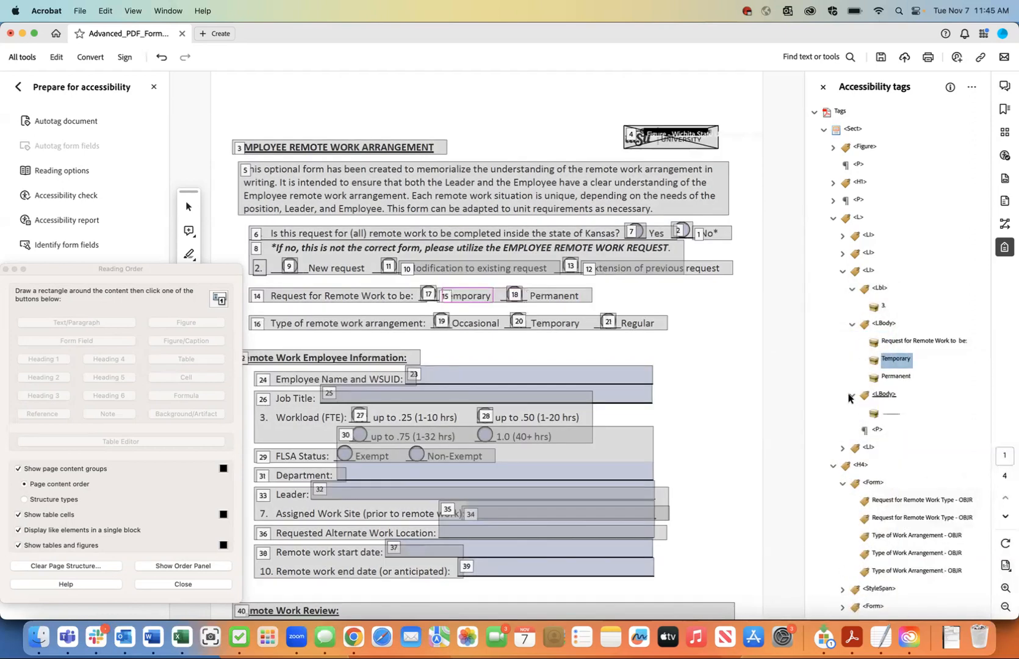
pyautogui.click(891, 415)
pyautogui.rightClick(889, 415)
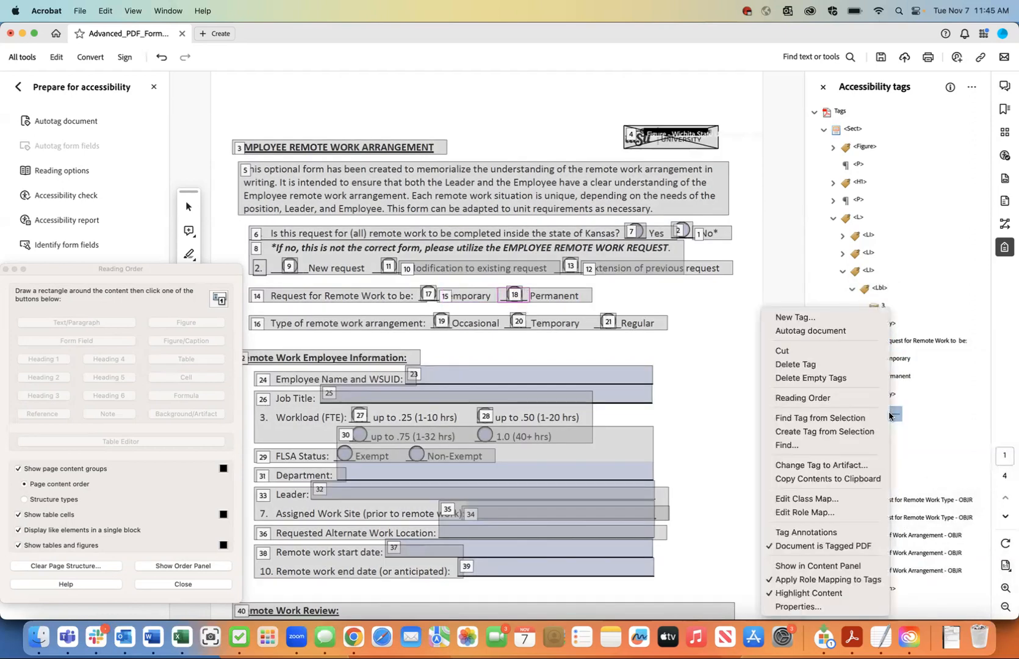
pyautogui.click(846, 466)
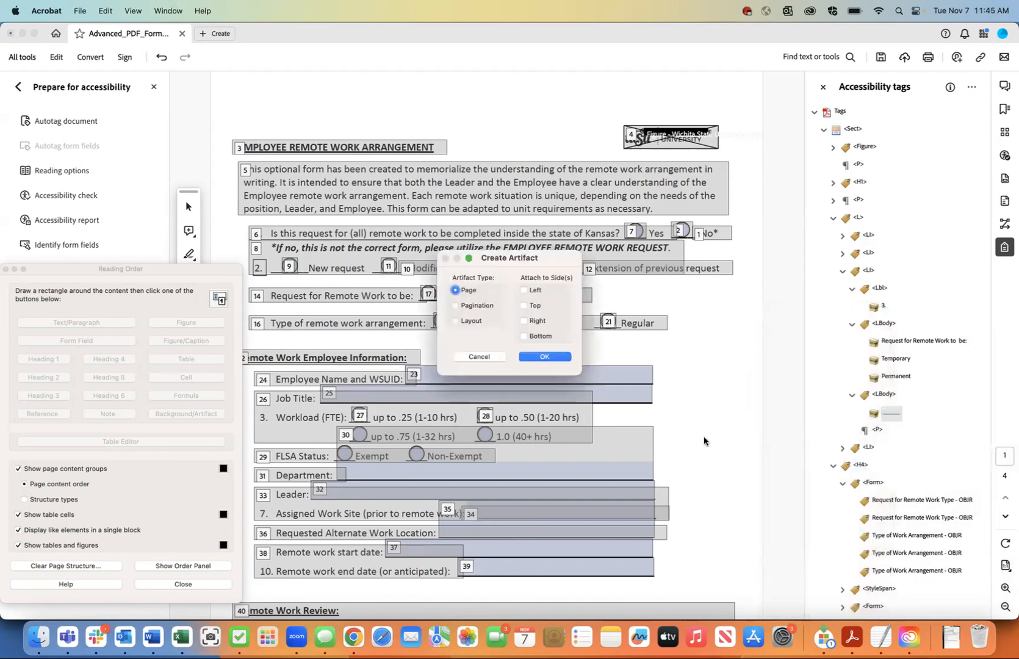
pyautogui.click(522, 354)
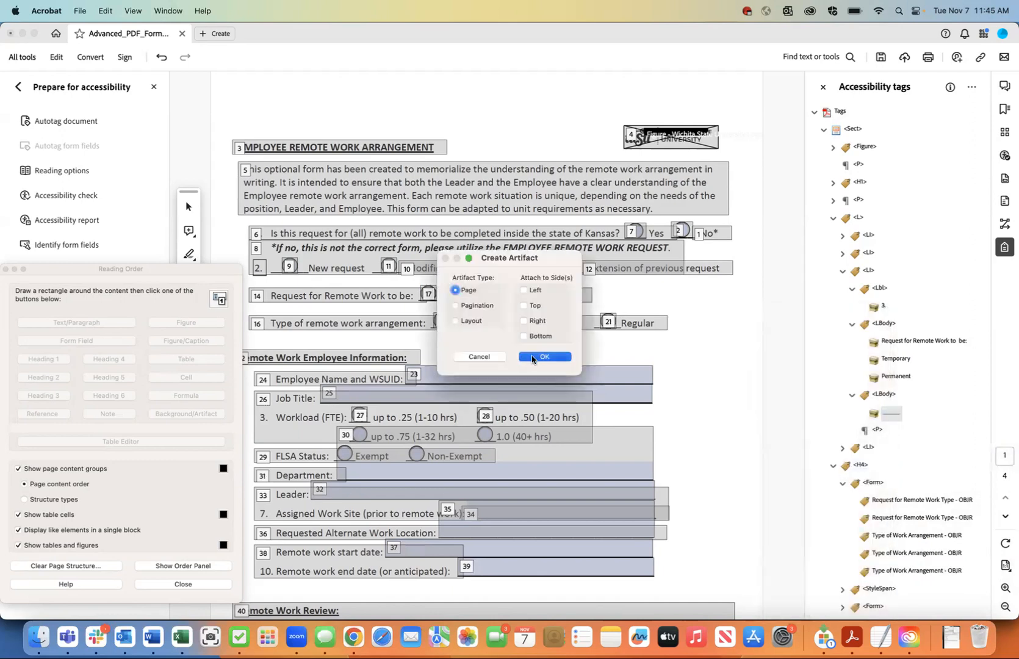
# Step: Delete the empty second LBody and the leftover empty P tag from the third list item
pyautogui.rightClick(880, 397)
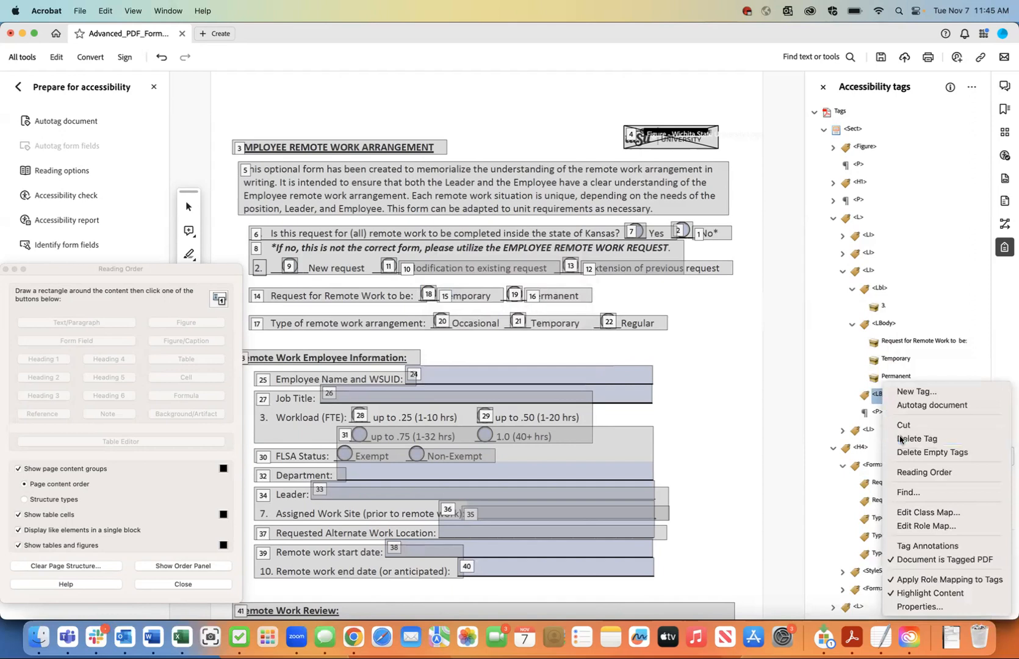
pyautogui.click(879, 438)
pyautogui.rightClick(878, 393)
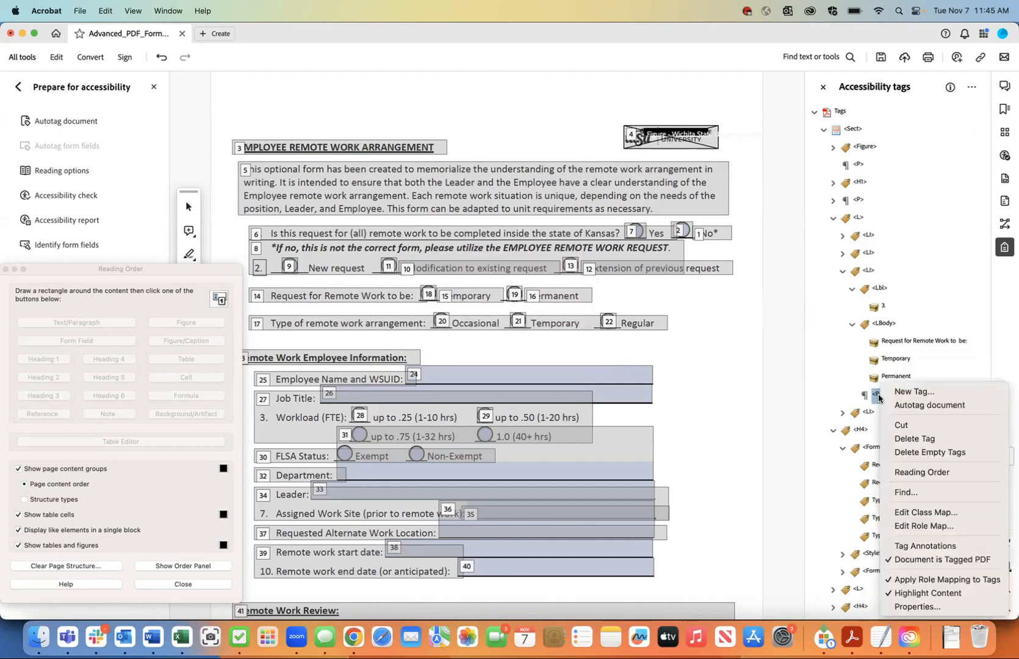
pyautogui.click(895, 438)
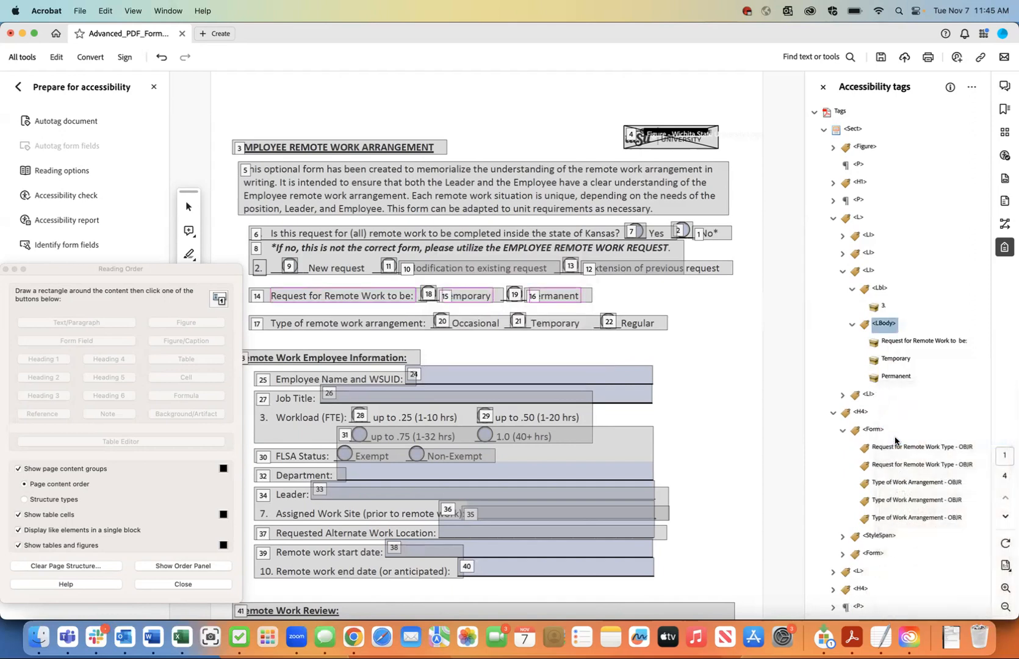
# Step: Add a new Form tag directly after "Temporary" in the third list item's LBody
pyautogui.click(892, 342)
pyautogui.rightClick(891, 348)
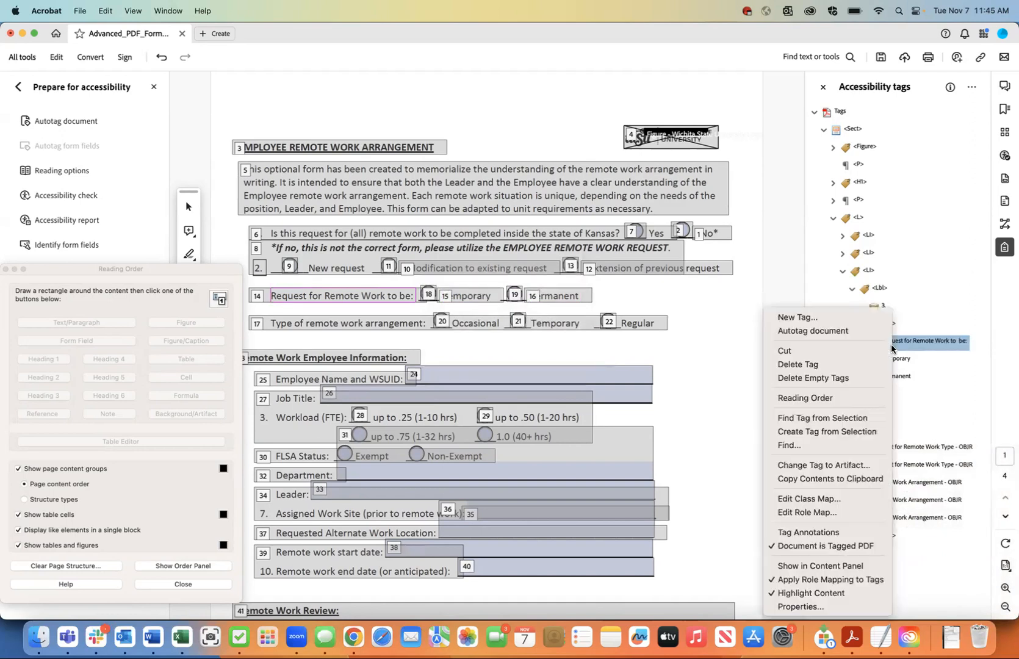
pyautogui.click(893, 347)
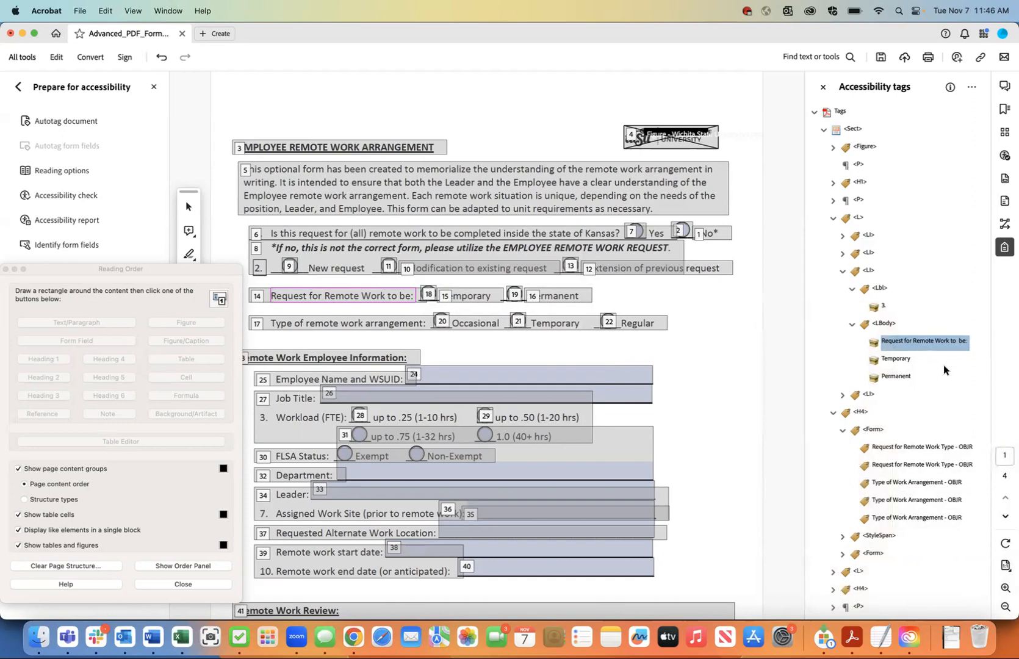
pyautogui.click(894, 359)
pyautogui.click(892, 380)
pyautogui.click(892, 362)
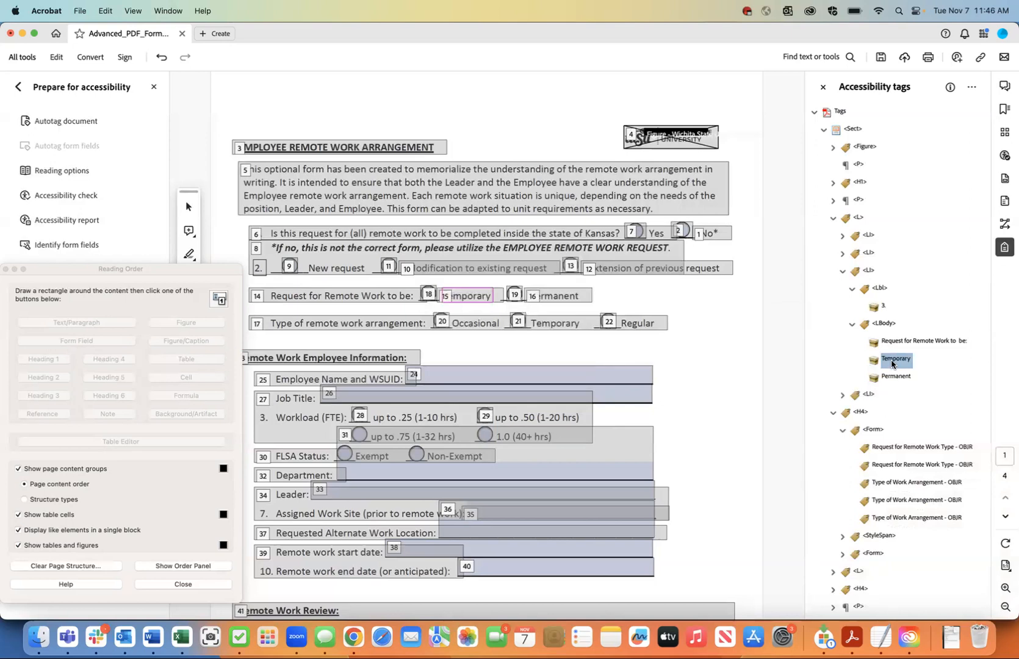
pyautogui.rightClick(891, 365)
pyautogui.click(816, 317)
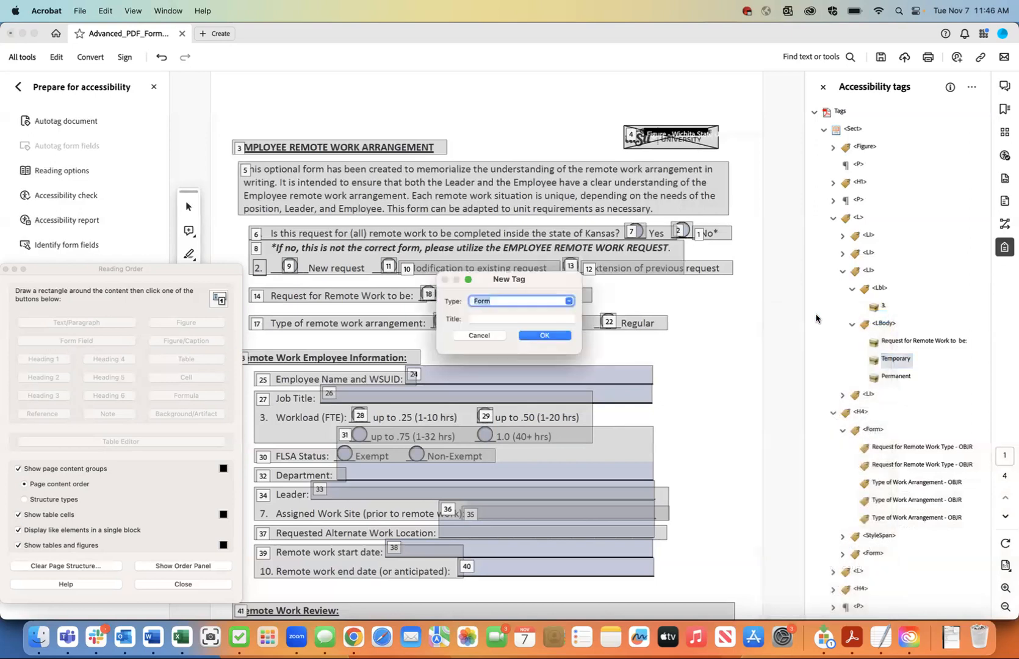
pyautogui.click(551, 336)
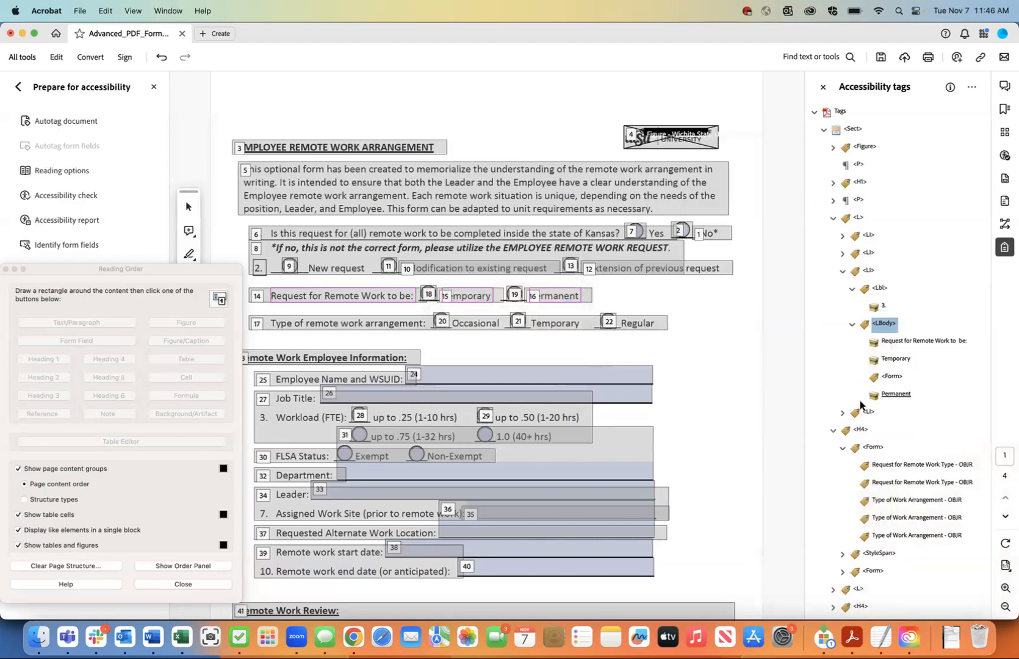
# Step: Add a new Form tag directly after "Permanent" in the third list item's LBody
pyautogui.click(895, 394)
pyautogui.rightClick(895, 395)
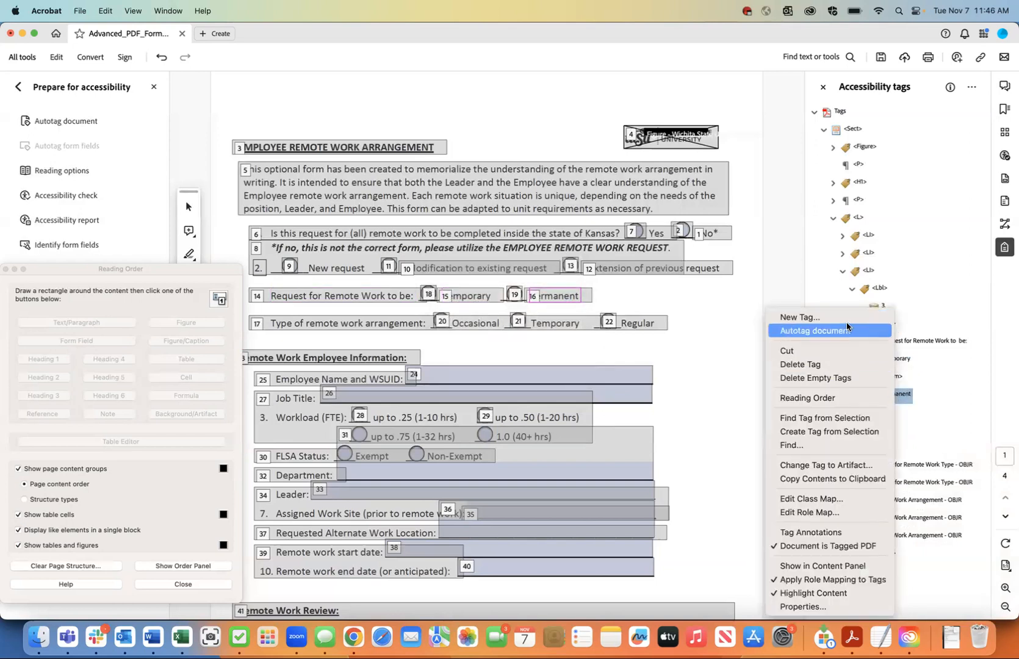
pyautogui.click(817, 317)
pyautogui.click(534, 336)
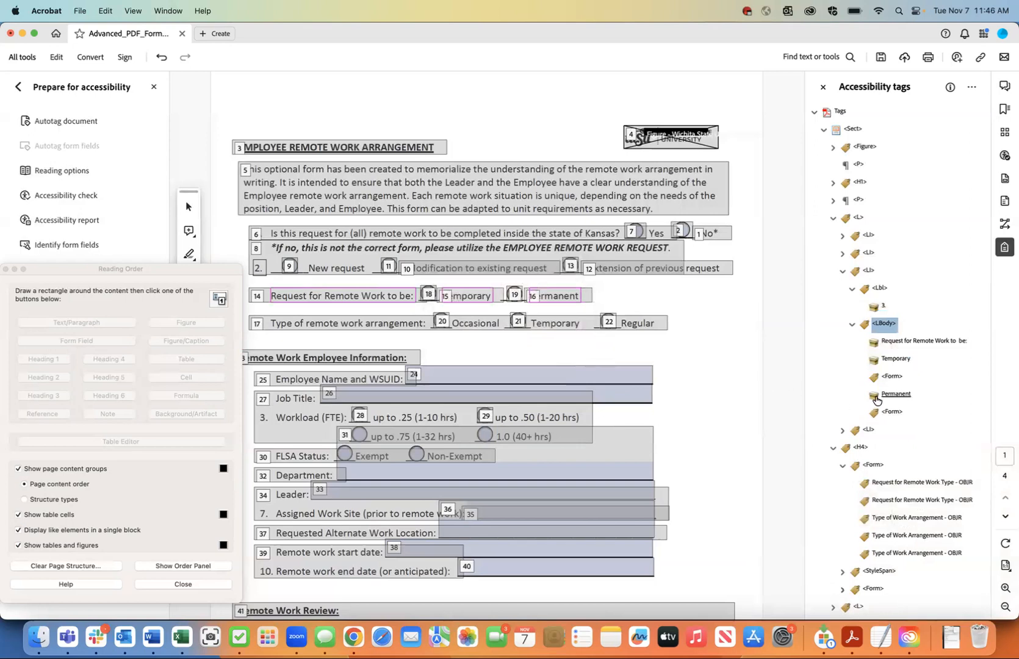
# Step: Move the first "Request for Remote Work Type - OBJR" out of the H4 Form tag and nest it inside the Form tag after "Temporary"
pyautogui.click(893, 484)
pyautogui.moveTo(893, 484); pyautogui.dragTo(862, 461)
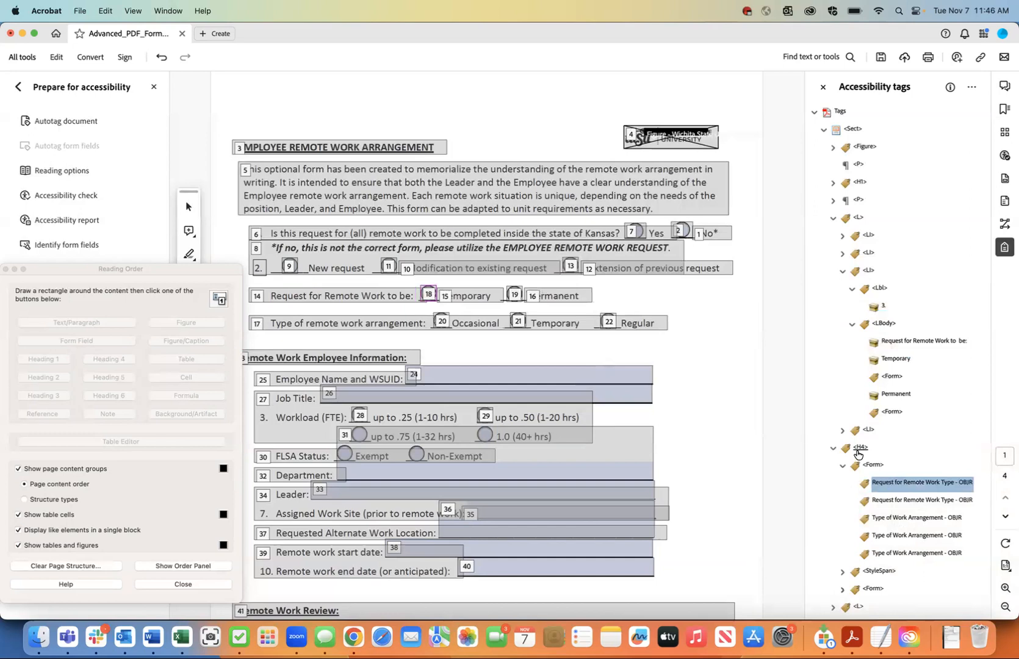
pyautogui.click(888, 500)
pyautogui.click(887, 485)
pyautogui.rightClick(888, 486)
pyautogui.click(828, 385)
pyautogui.click(890, 376)
pyautogui.rightClick(891, 376)
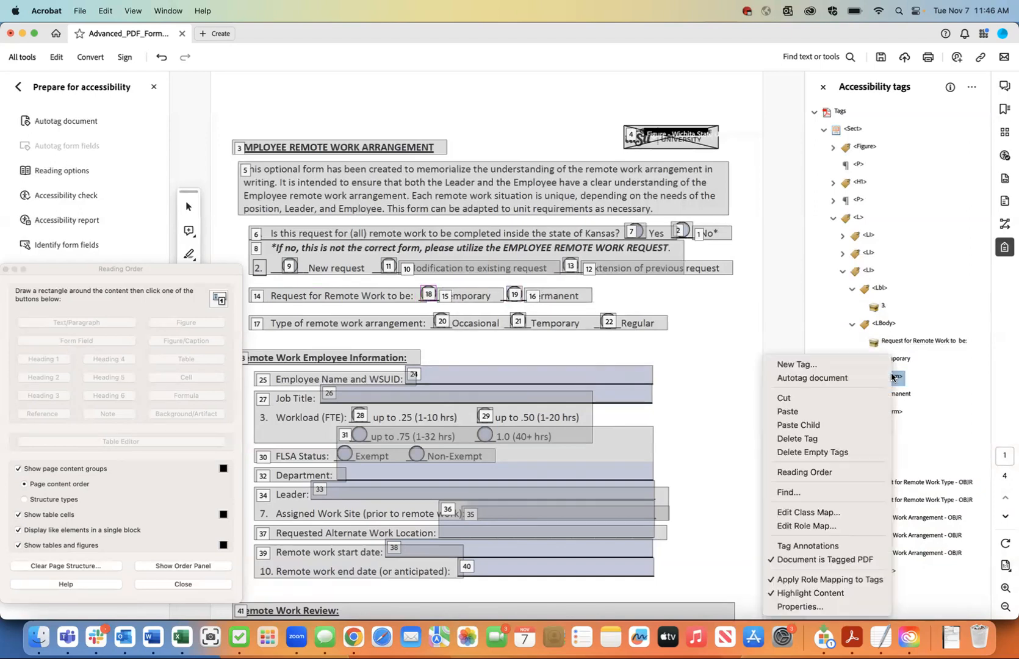
pyautogui.click(850, 423)
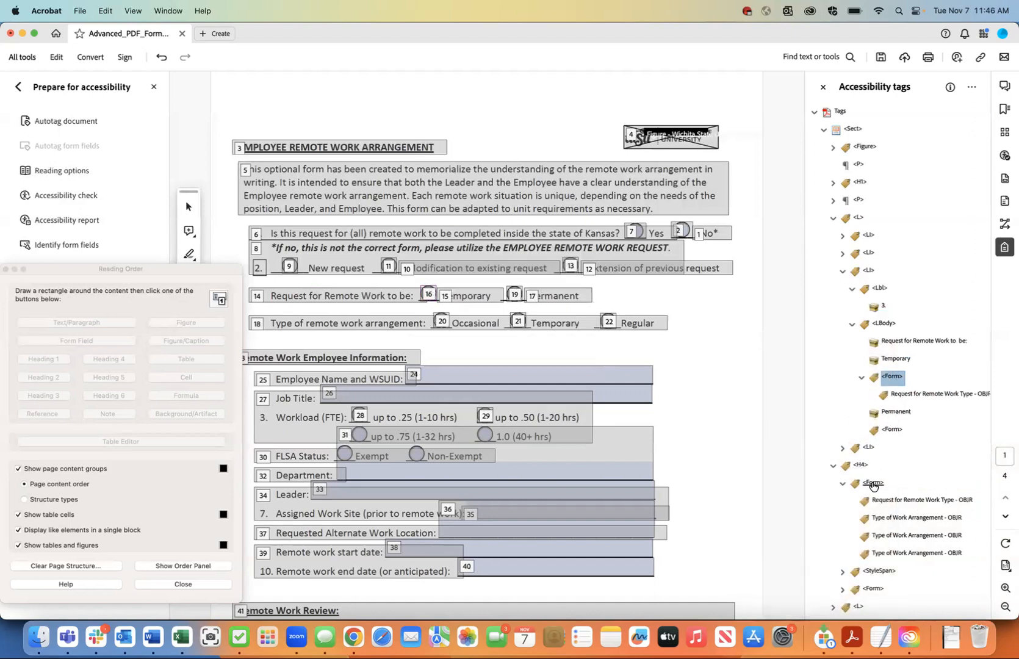
# Step: Move the remaining "Request for Remote Work Type - OBJR" from the H4 Form tag into the Form tag after "Permanent"
pyautogui.click(885, 500)
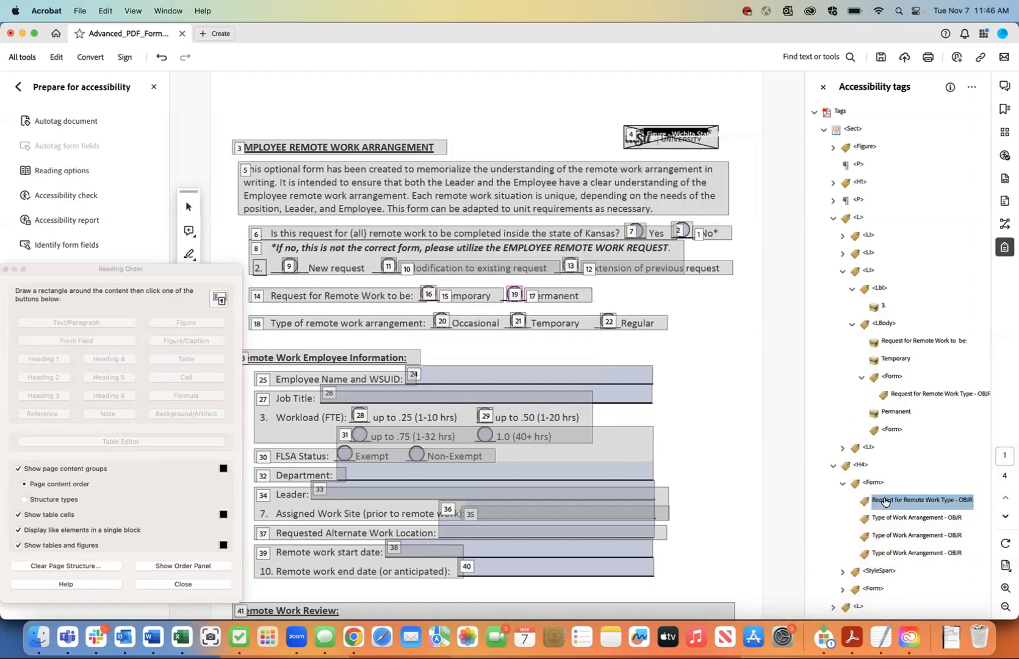
pyautogui.rightClick(885, 500)
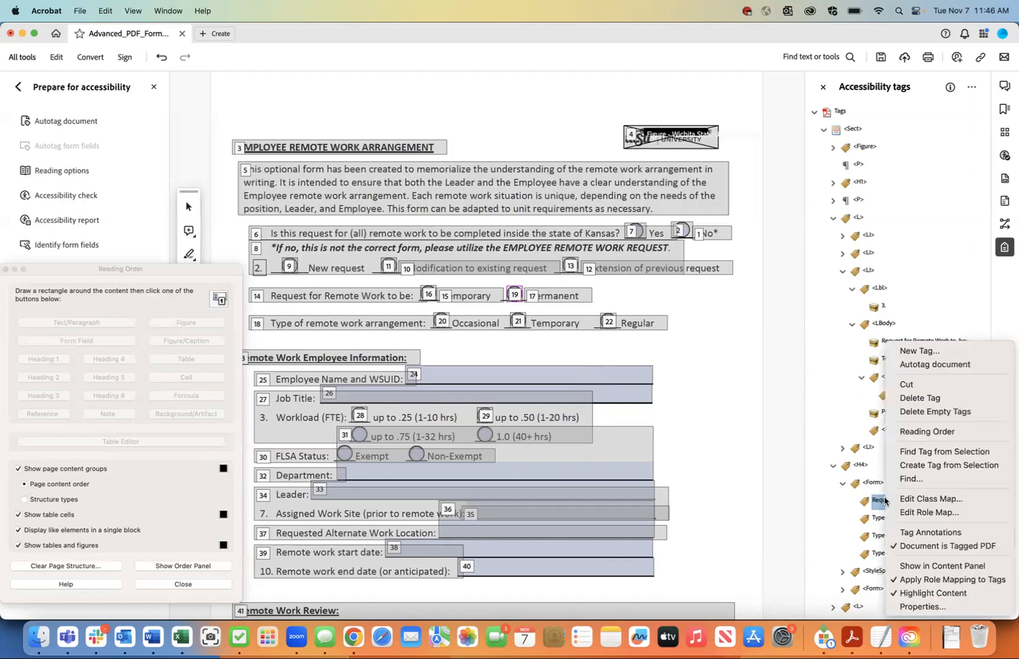
pyautogui.click(898, 389)
pyautogui.click(893, 429)
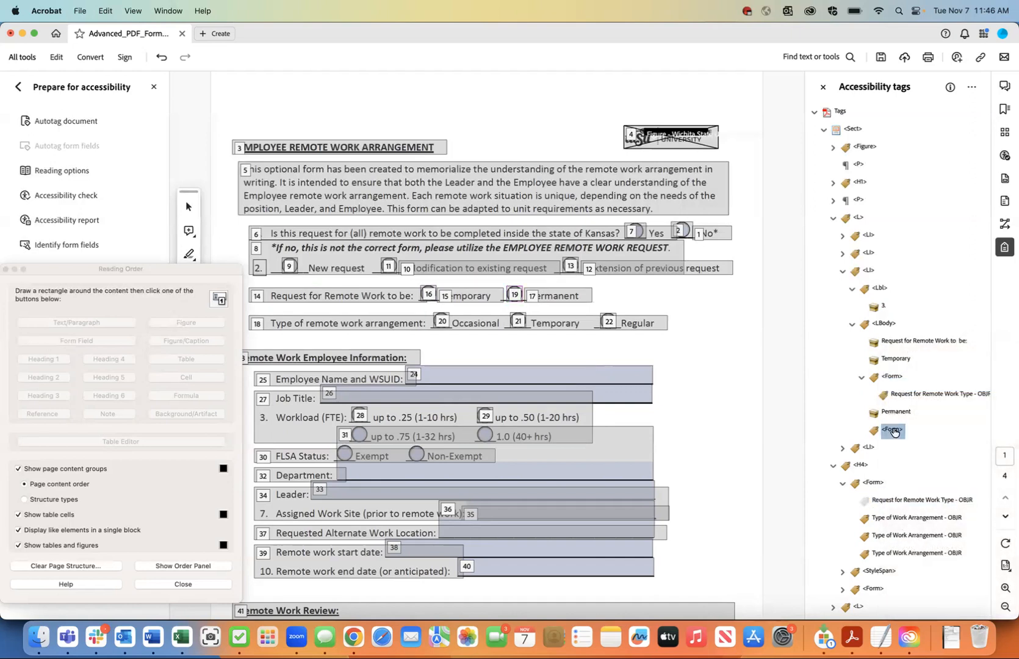
pyautogui.rightClick(894, 428)
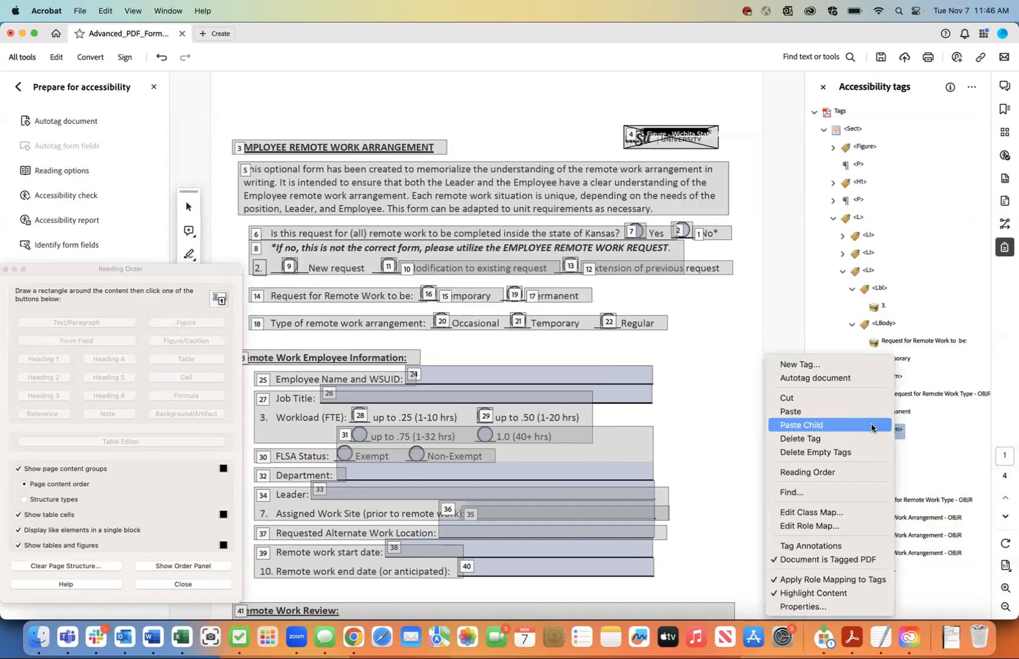
pyautogui.click(874, 424)
# Step: Collapse the completed third list item and save the PDF
pyautogui.click(882, 324)
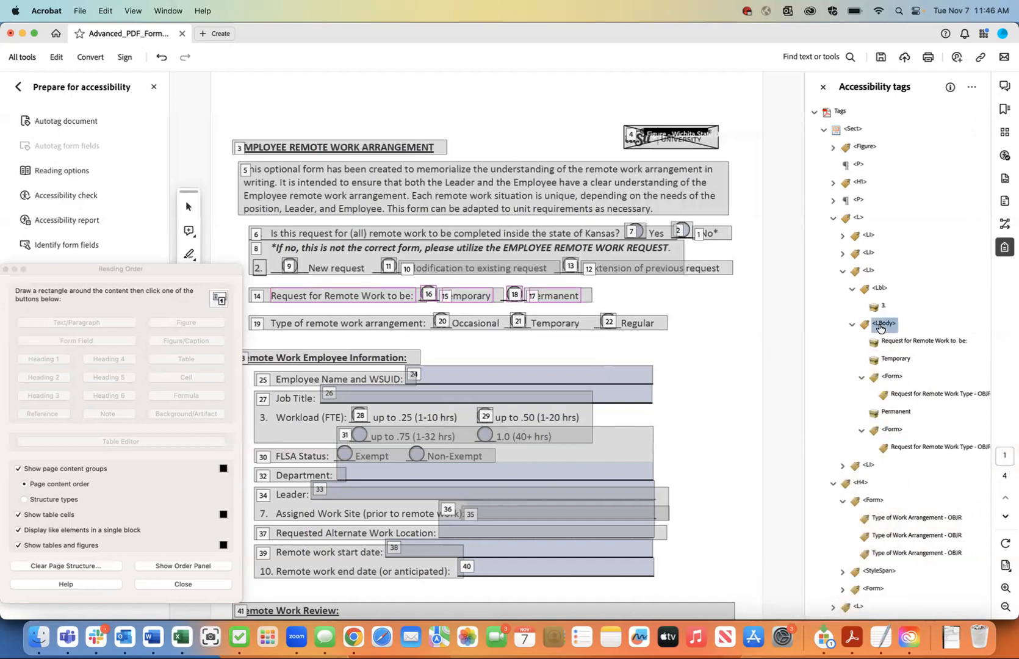
pyautogui.click(870, 272)
pyautogui.click(843, 272)
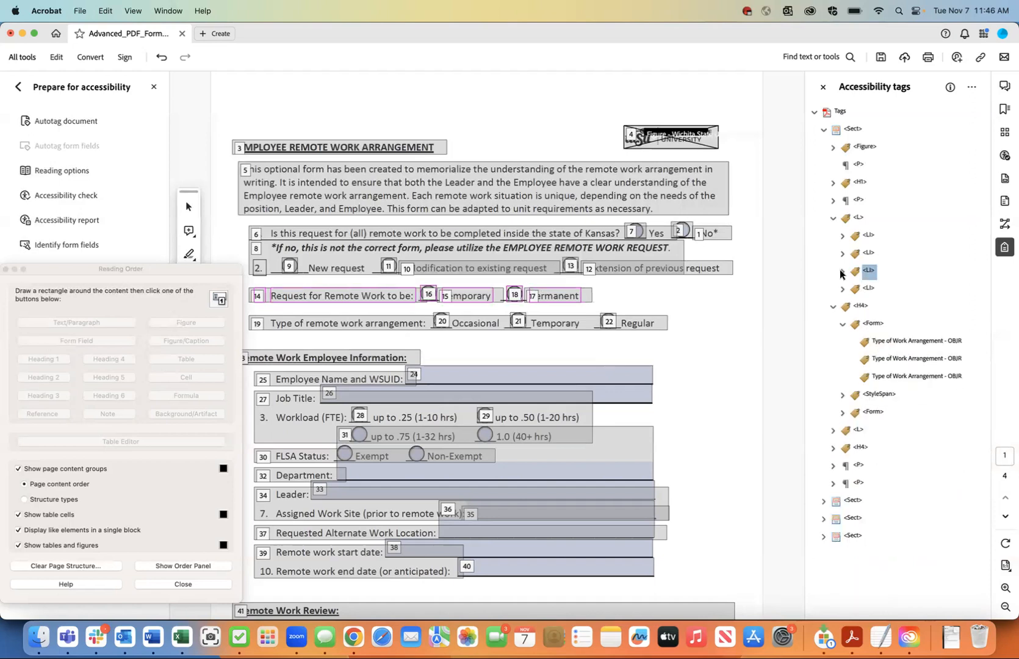
pyautogui.click(80, 11)
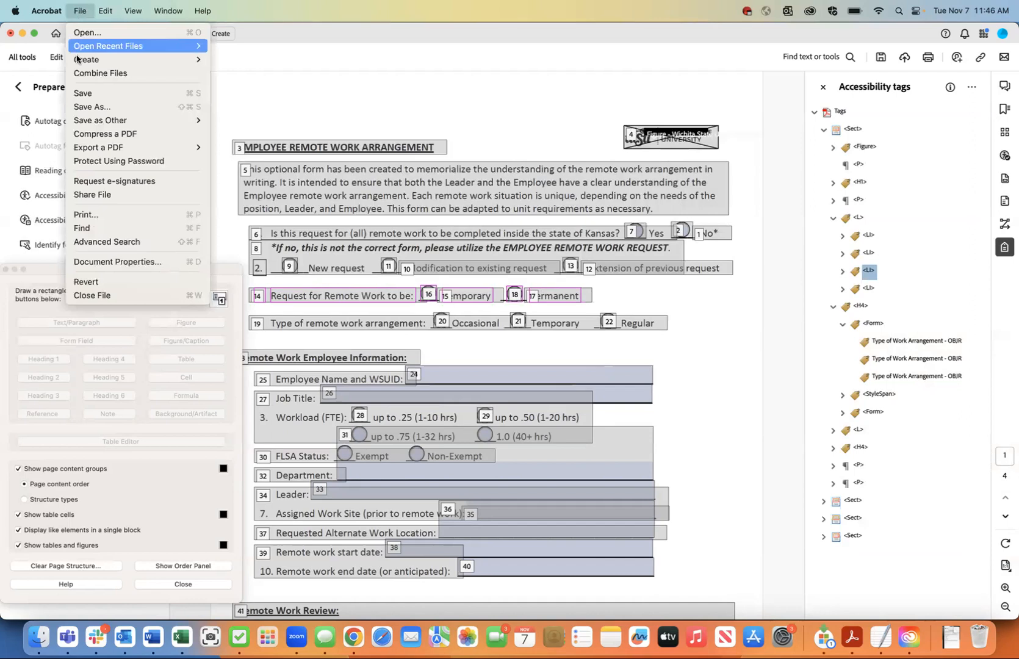
pyautogui.click(83, 92)
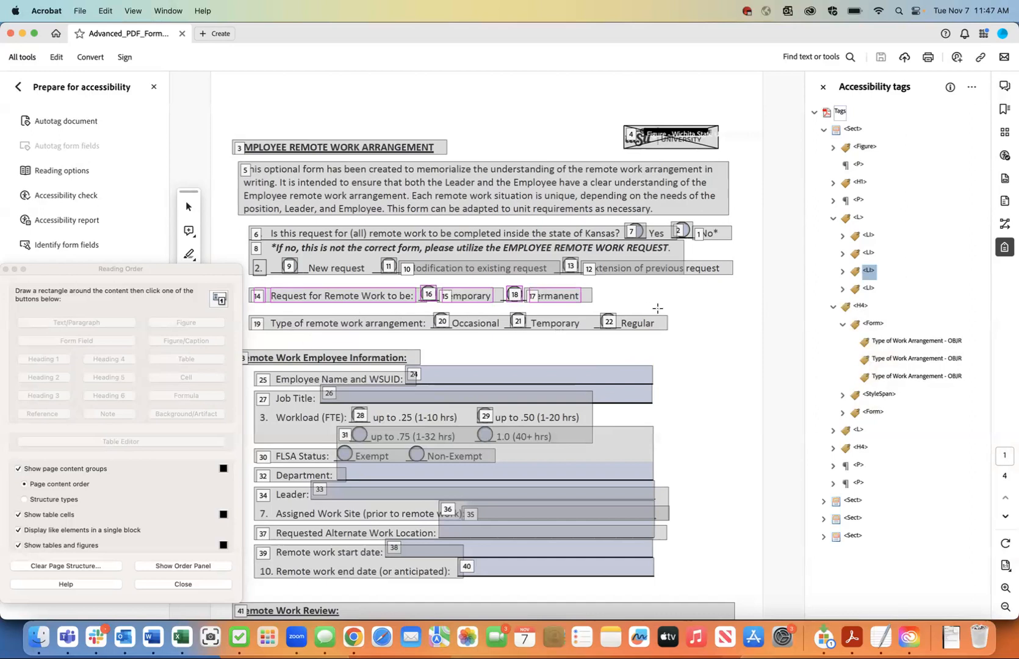
# Step: Expand the fourth list item and tag its "Type of remote work arrangement:" text on the page as a separate Text/Paragraph
pyautogui.click(842, 289)
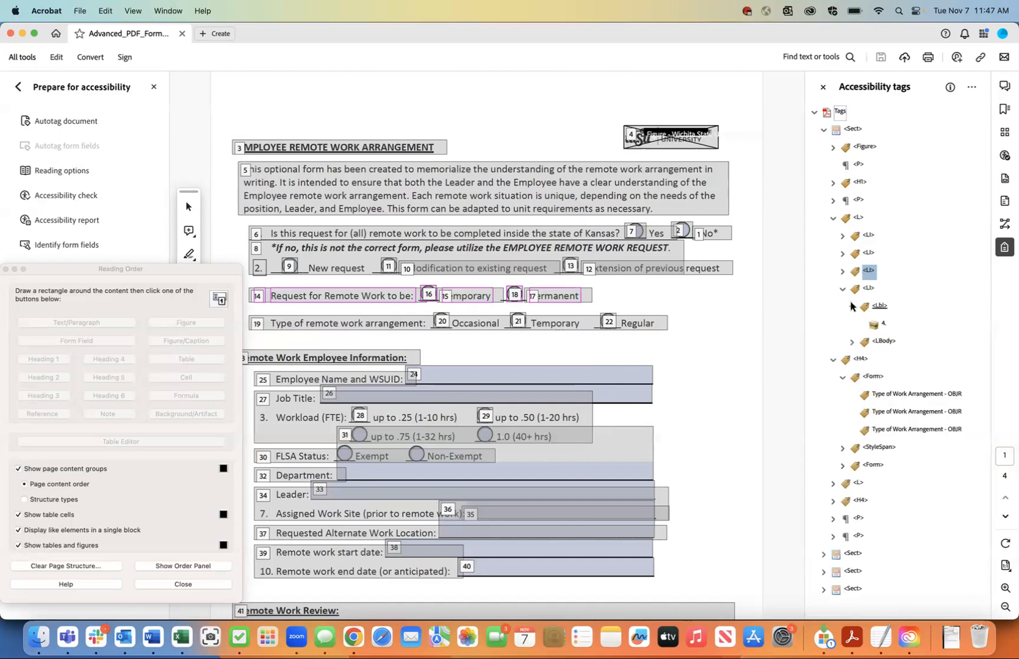
pyautogui.click(883, 325)
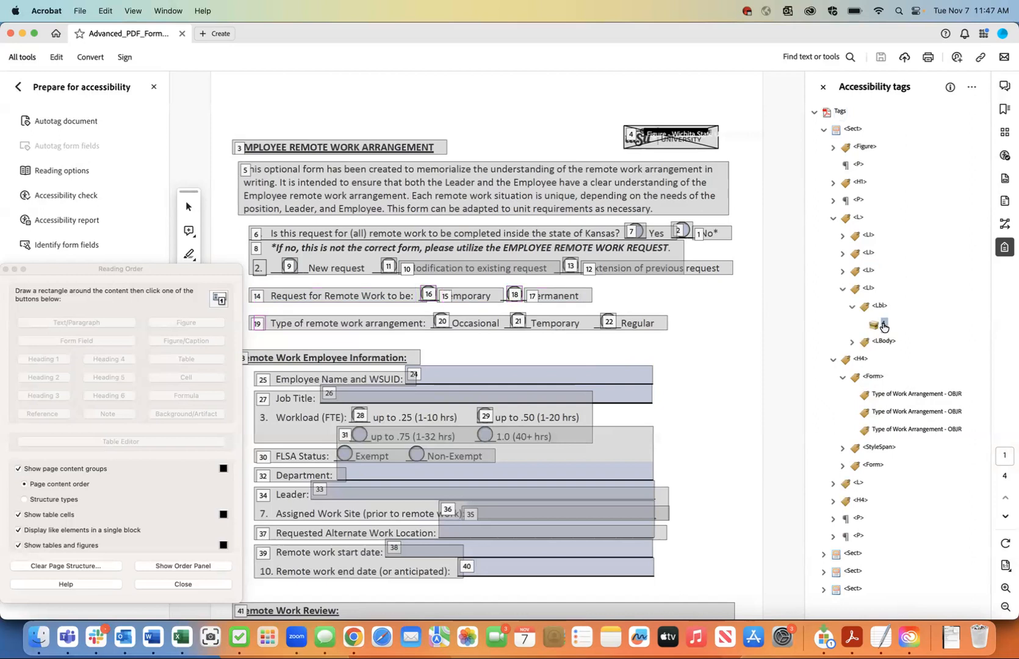
pyautogui.click(853, 342)
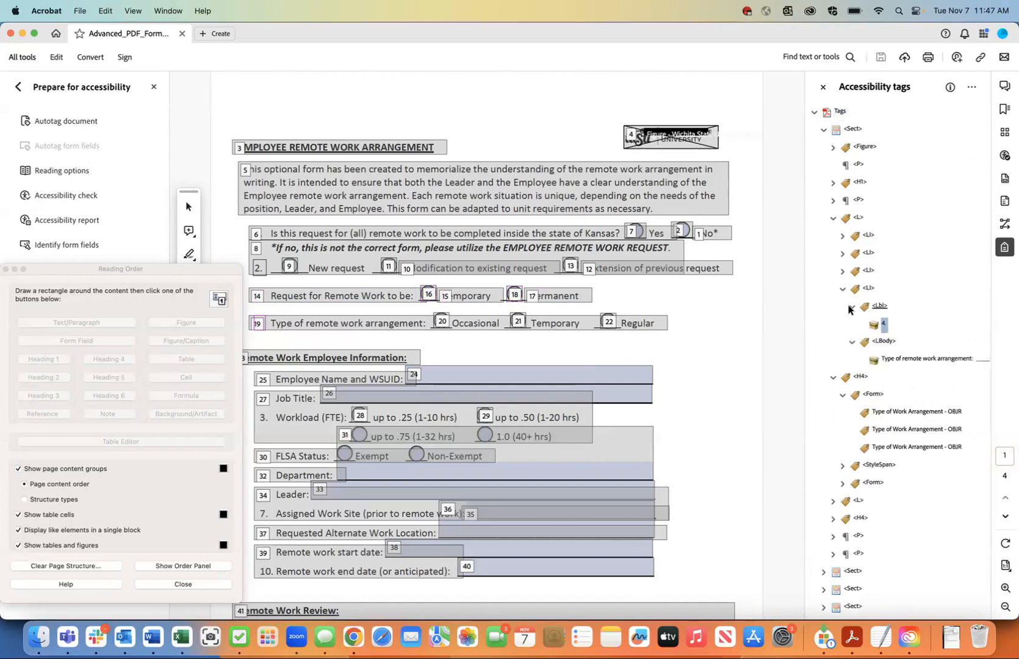
pyautogui.click(942, 360)
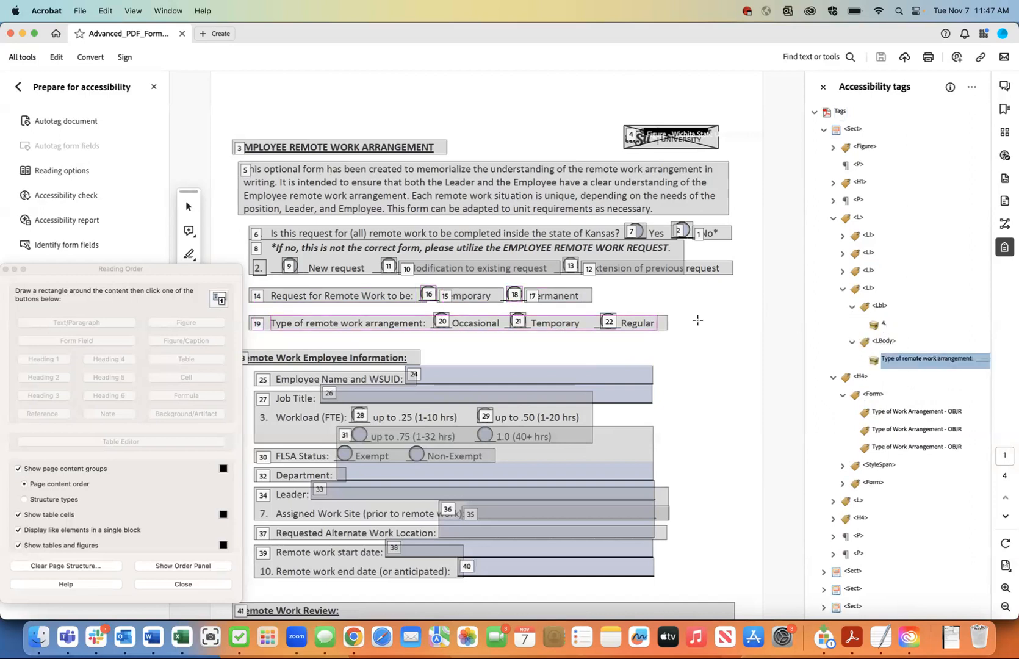
pyautogui.moveTo(266, 311); pyautogui.dragTo(426, 336)
pyautogui.click(92, 322)
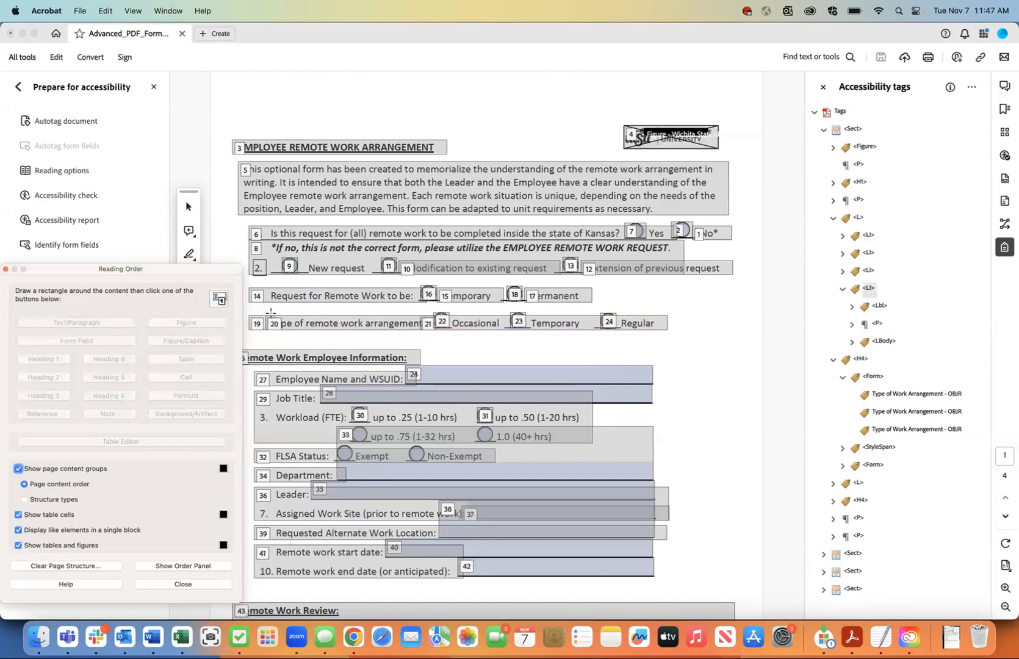
# Step: Tag "Occasional", "Temporary" and "Regular" in the type of arrangement line each as a separate Text/Paragraph
pyautogui.moveTo(450, 313); pyautogui.dragTo(500, 335)
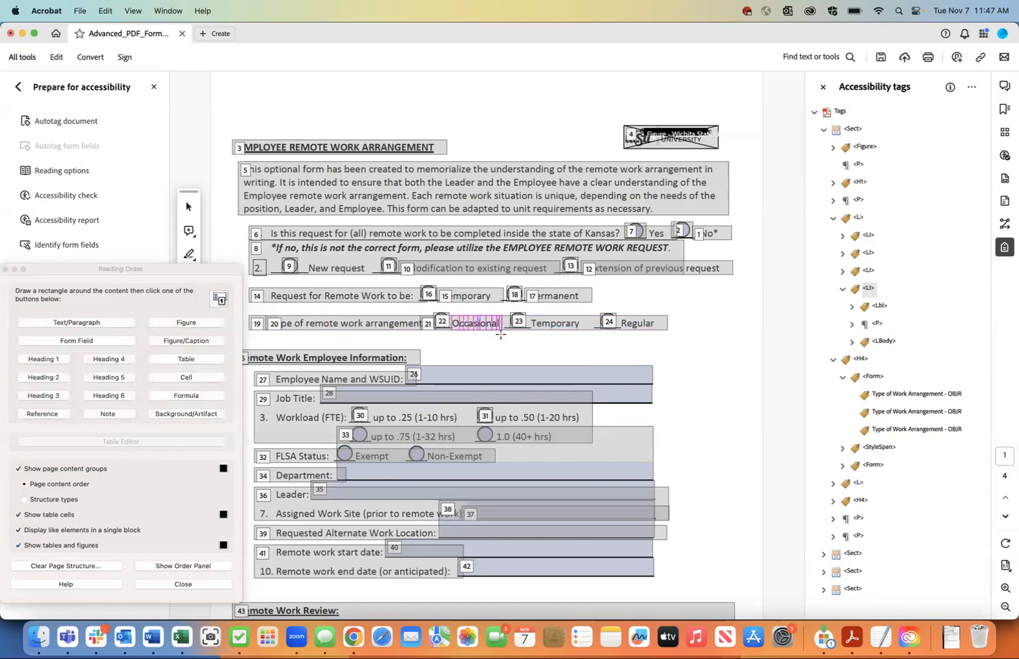
pyautogui.click(107, 321)
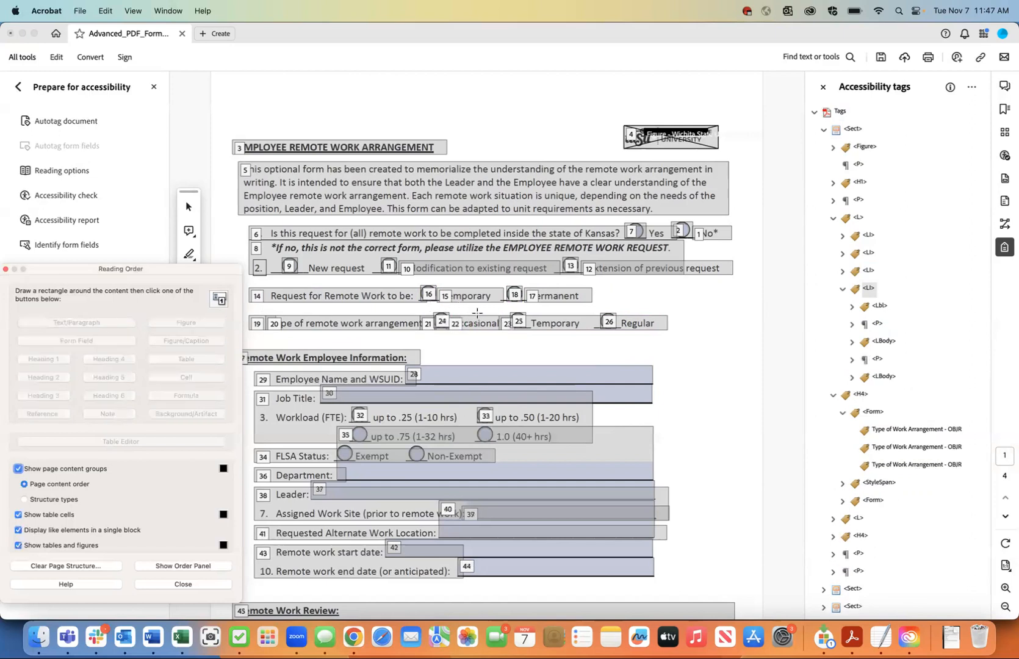
pyautogui.moveTo(529, 314)
pyautogui.mouseDown()
pyautogui.moveTo(567, 340)
pyautogui.moveTo(584, 335)
pyautogui.mouseUp()
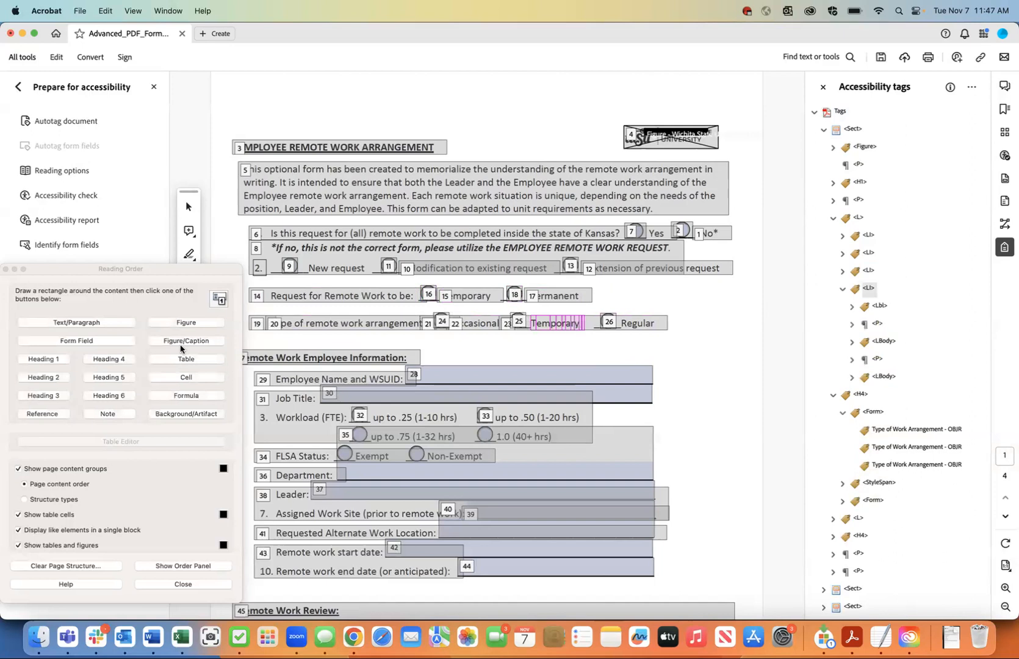
pyautogui.click(117, 322)
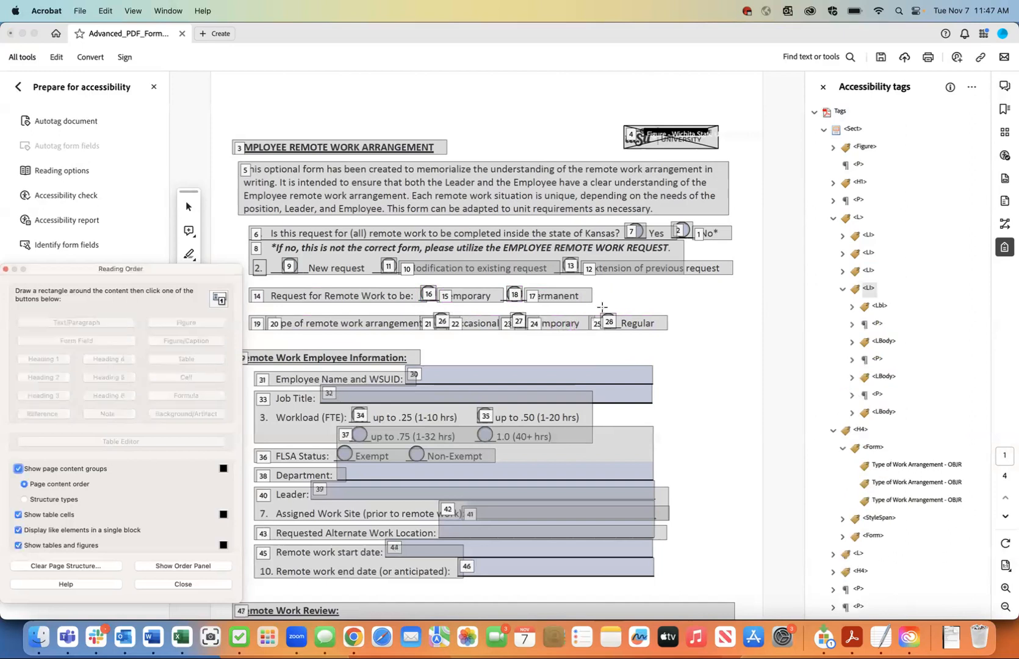
pyautogui.moveTo(619, 312)
pyautogui.mouseDown()
pyautogui.moveTo(667, 338)
pyautogui.moveTo(657, 334)
pyautogui.mouseUp()
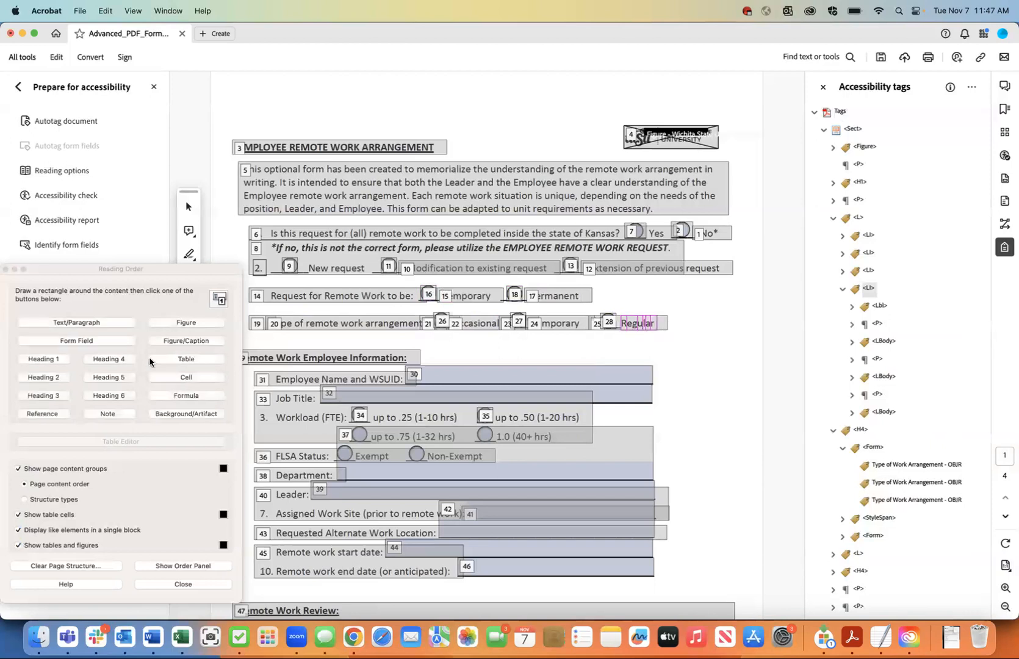
pyautogui.click(96, 322)
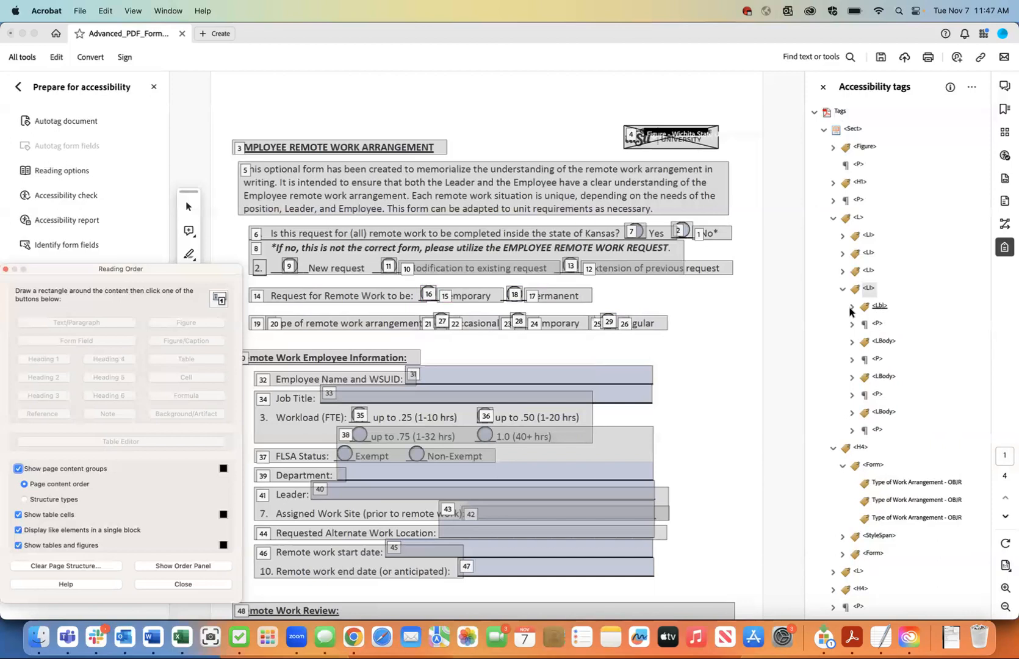
# Step: Expand the fourth item's three LBody tags and change the underscore line in the first one to a Page artifact
pyautogui.click(876, 325)
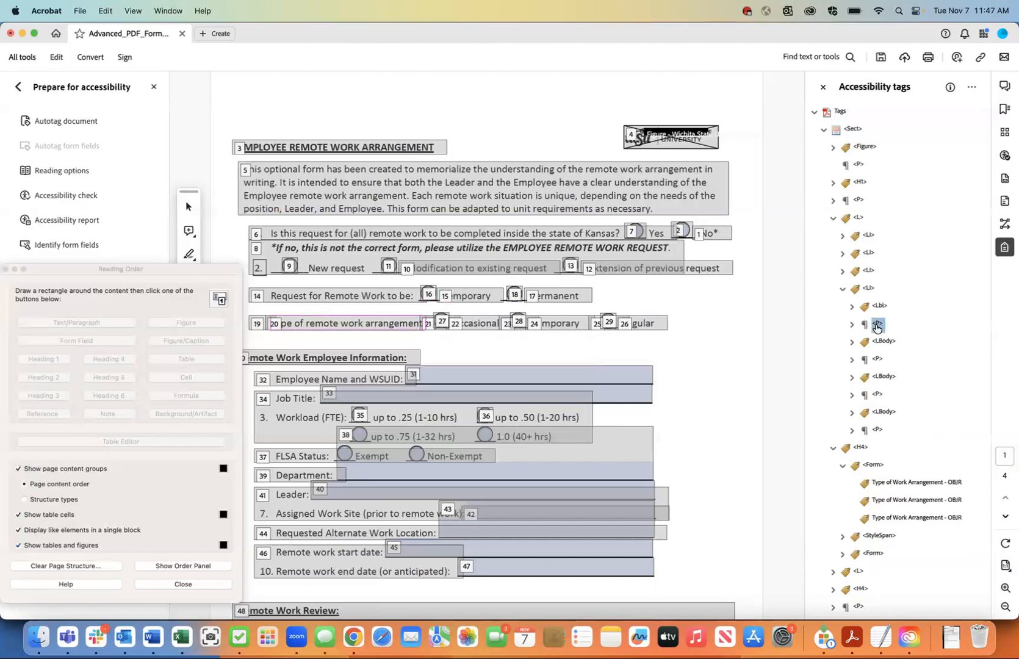
pyautogui.click(882, 342)
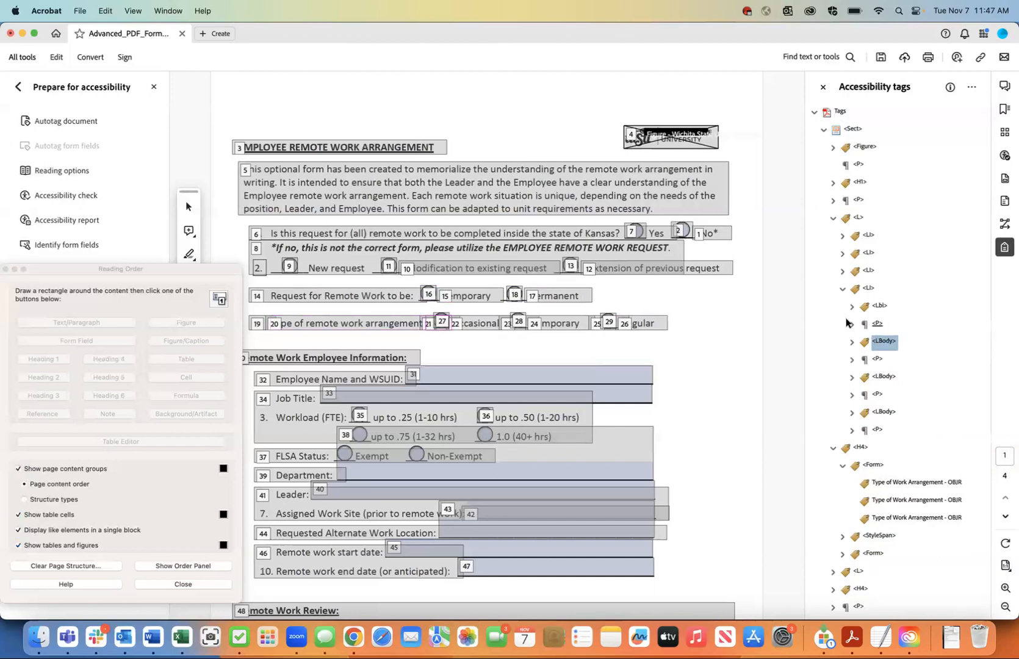
pyautogui.click(852, 342)
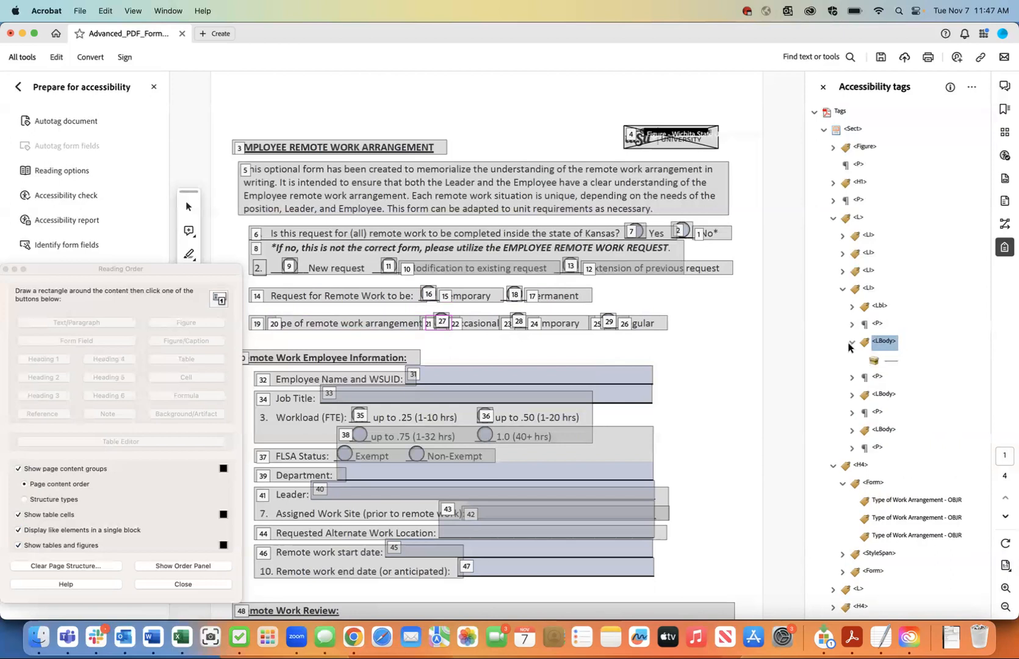
pyautogui.click(852, 395)
pyautogui.click(852, 447)
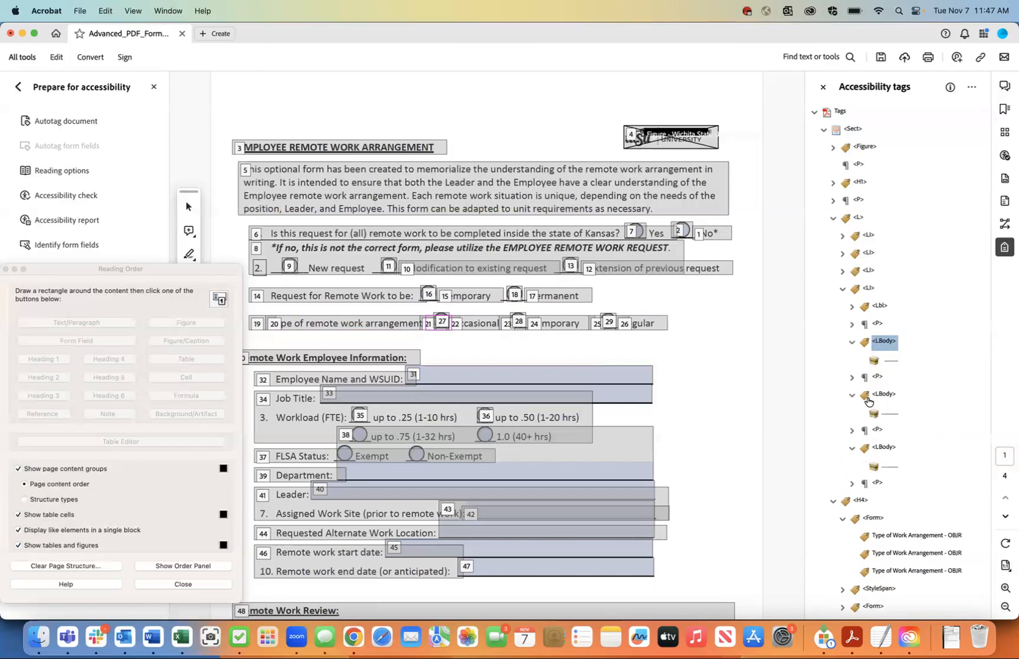
pyautogui.click(890, 367)
pyautogui.rightClick(890, 366)
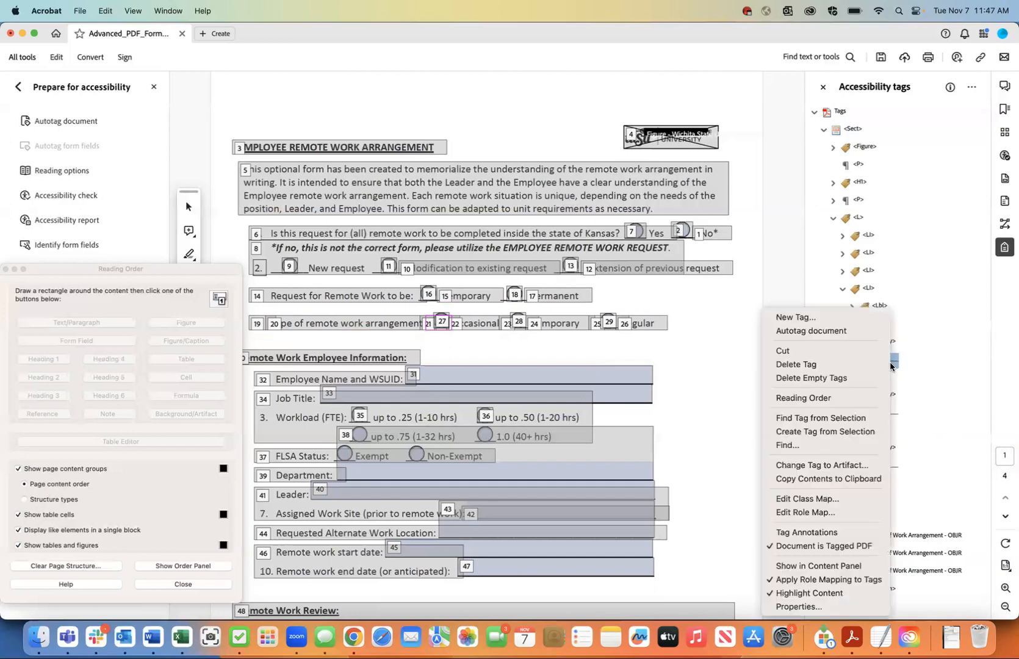
pyautogui.click(848, 466)
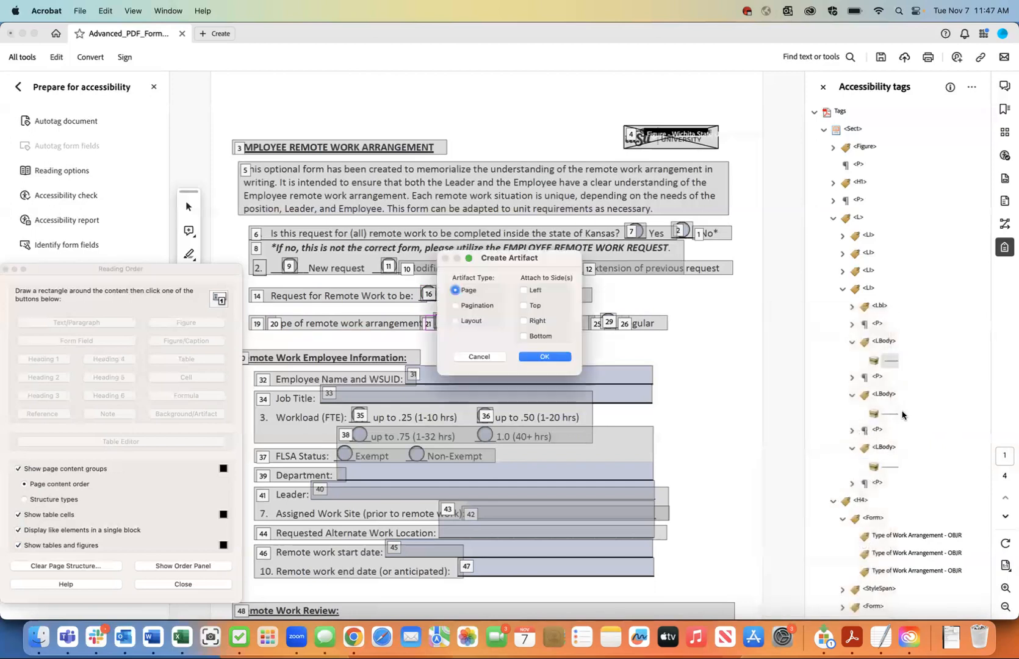
pyautogui.click(544, 357)
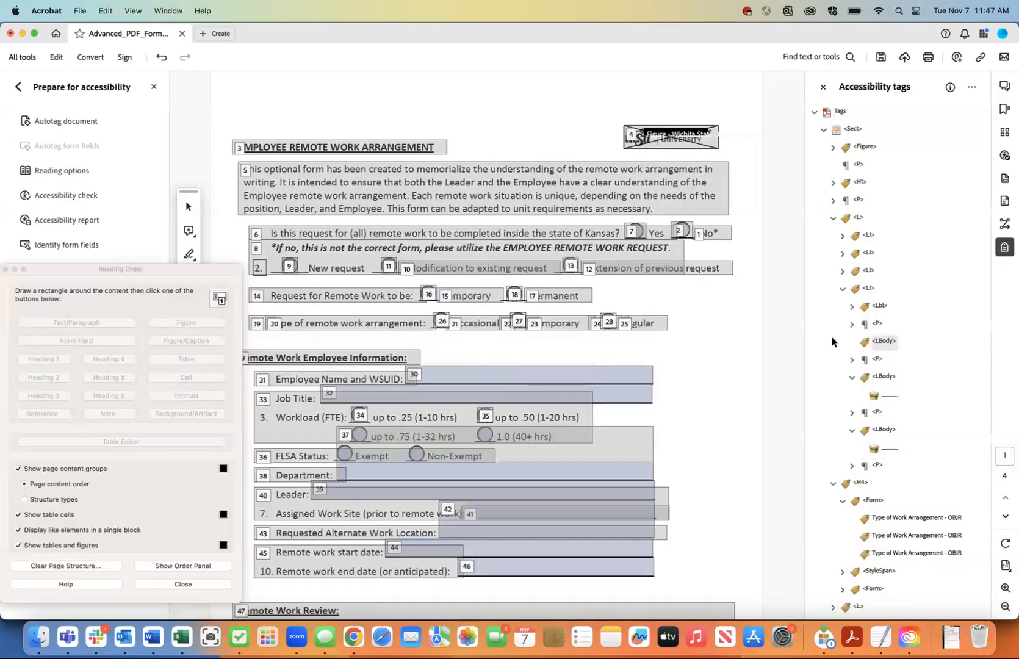
# Step: Move the "Type of remote work arrangement:" content from its P tag into the fourth list item's empty first LBody and delete the emptied P tag
pyautogui.click(850, 324)
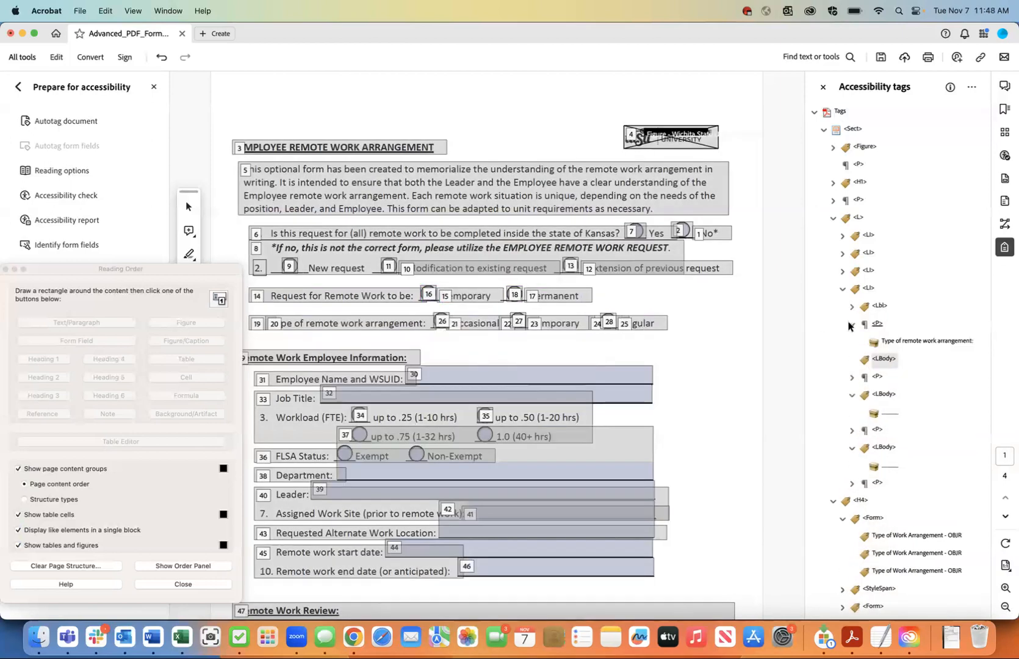
pyautogui.click(903, 343)
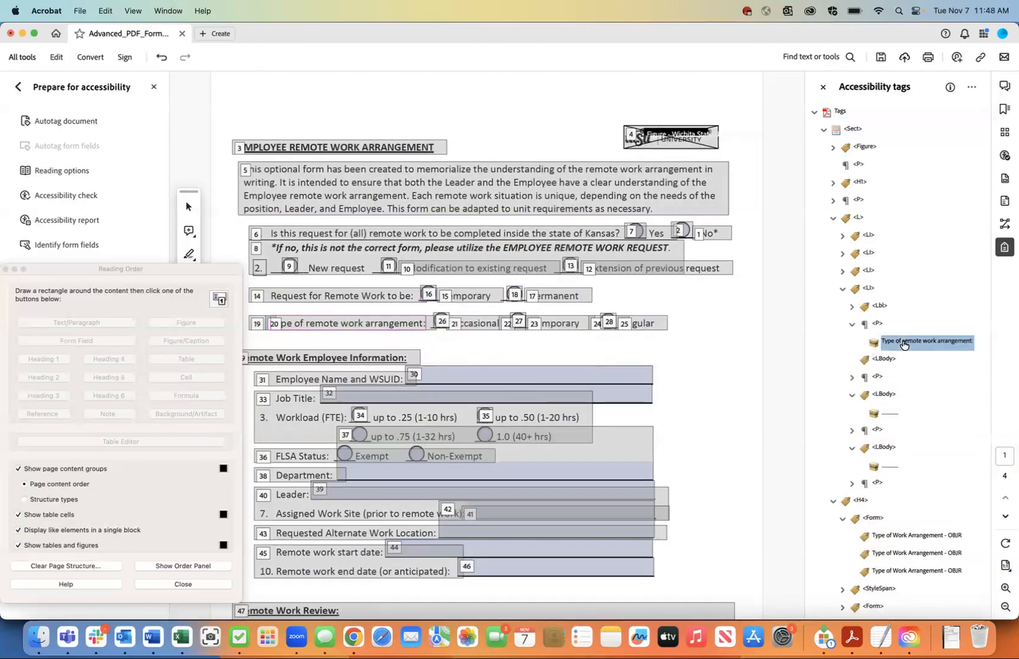
pyautogui.rightClick(909, 345)
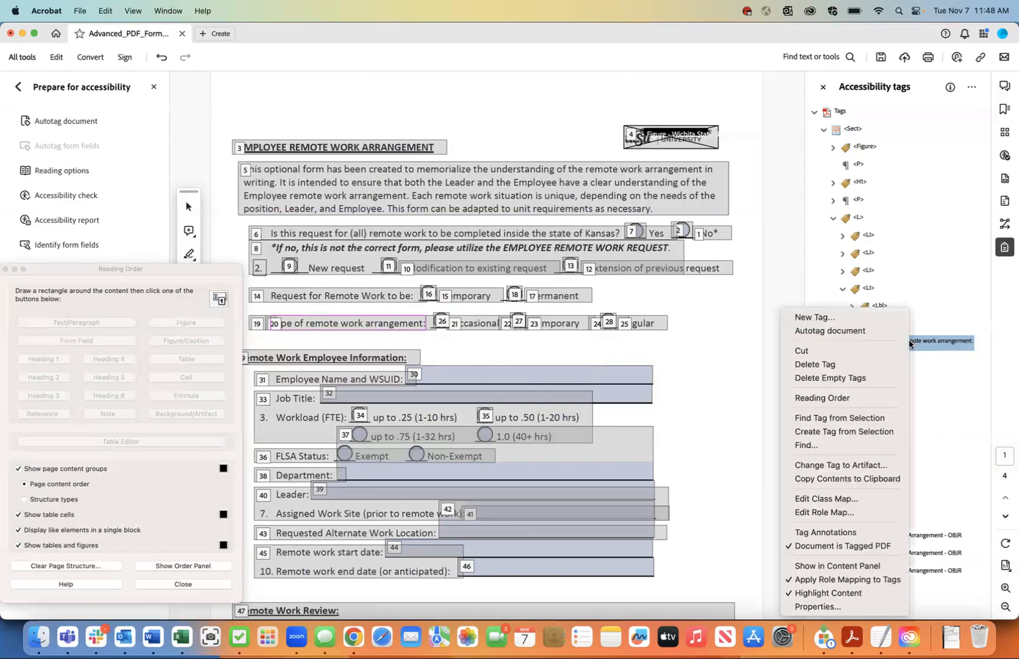
pyautogui.click(850, 350)
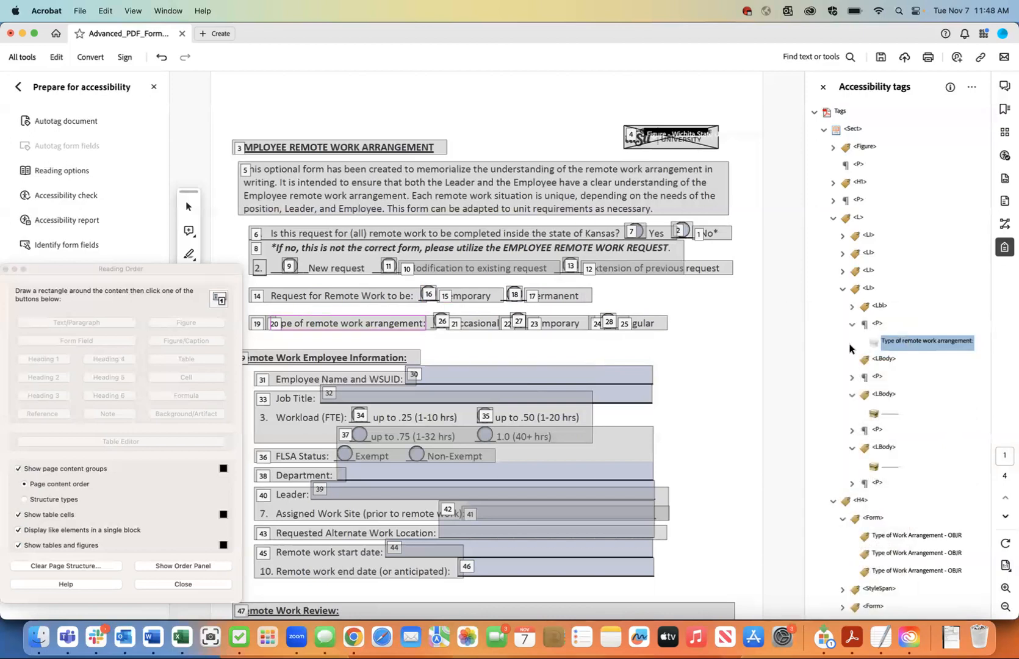
pyautogui.click(882, 361)
pyautogui.rightClick(881, 363)
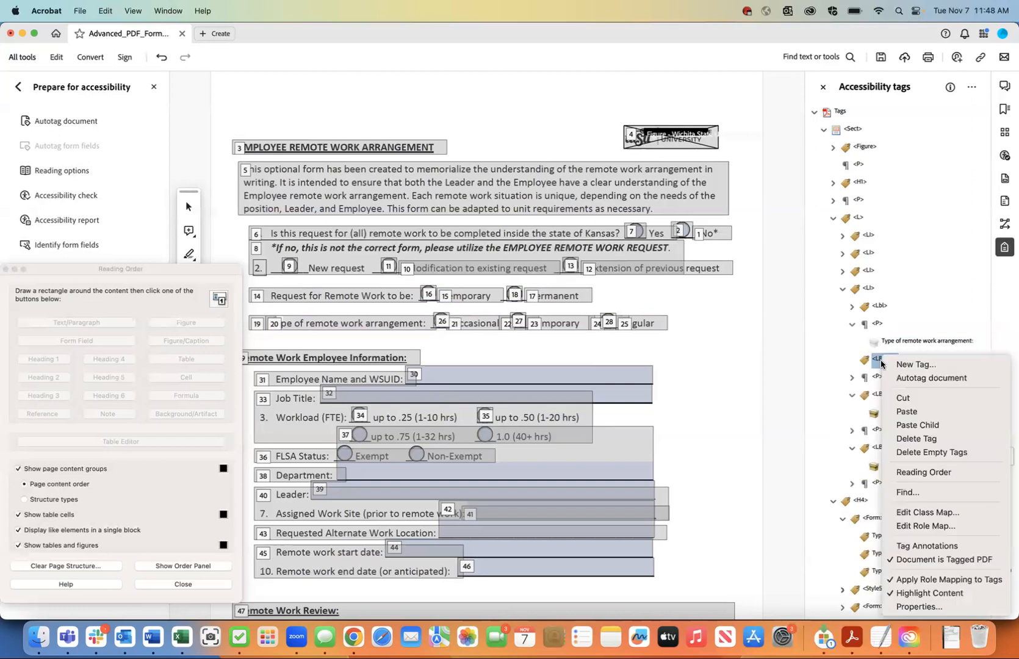
pyautogui.click(909, 425)
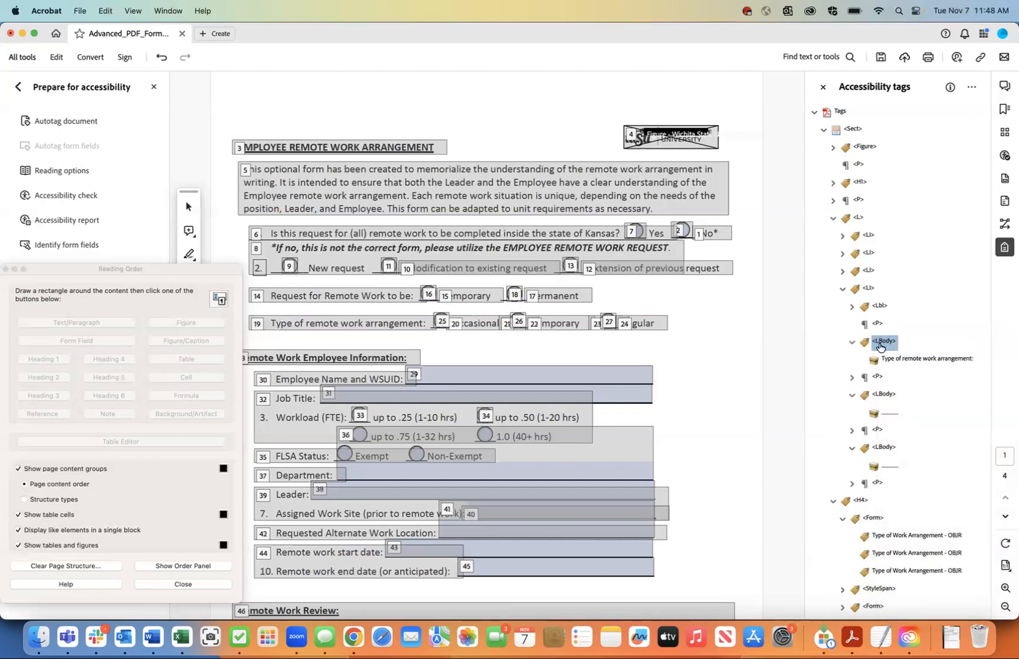
pyautogui.rightClick(877, 325)
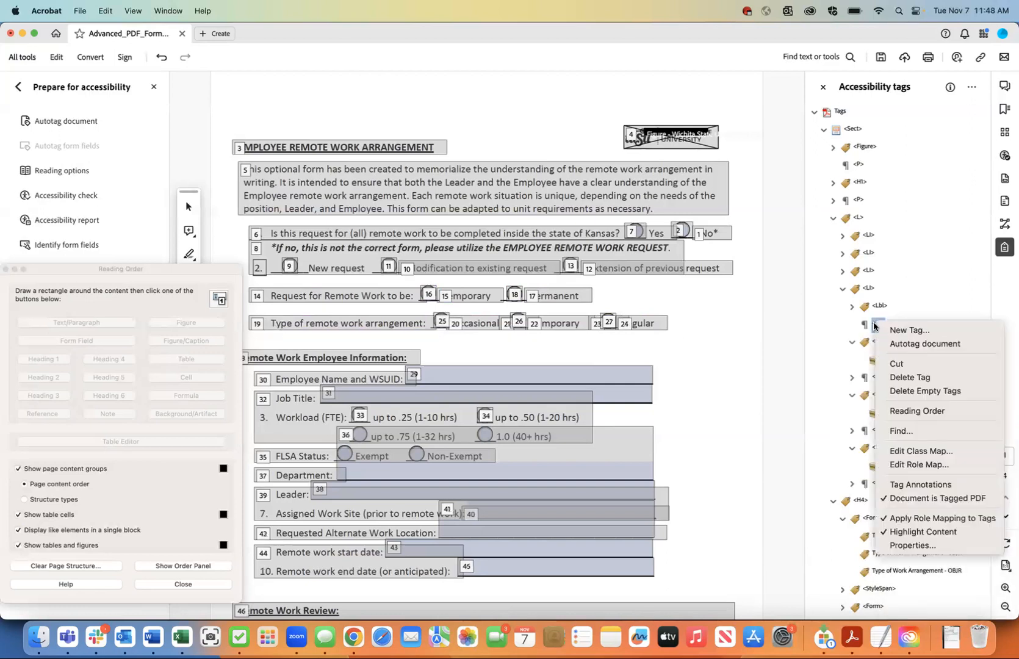
pyautogui.click(892, 376)
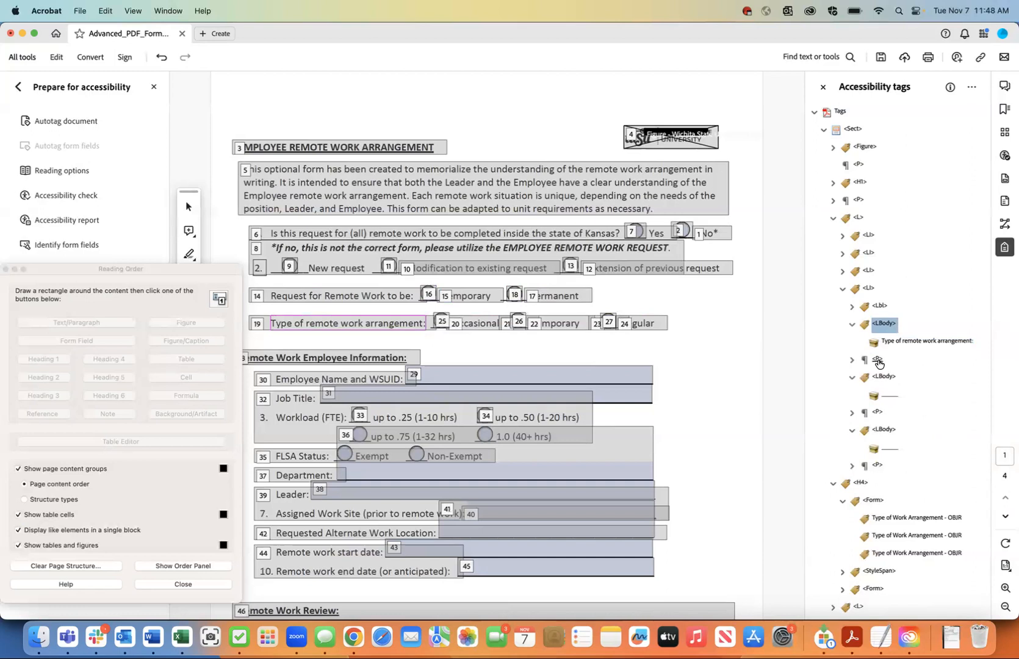
# Step: Move the "Occasional" content into the first LBody directly below "Type of remote work arrangement:" and delete its emptied P tag
pyautogui.click(851, 359)
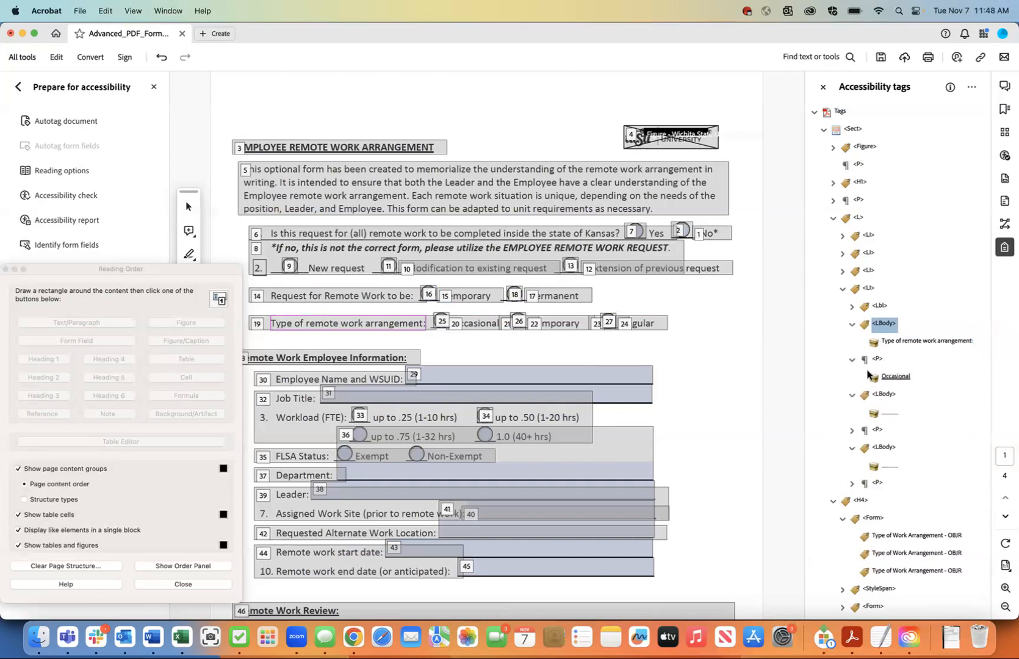
pyautogui.click(891, 378)
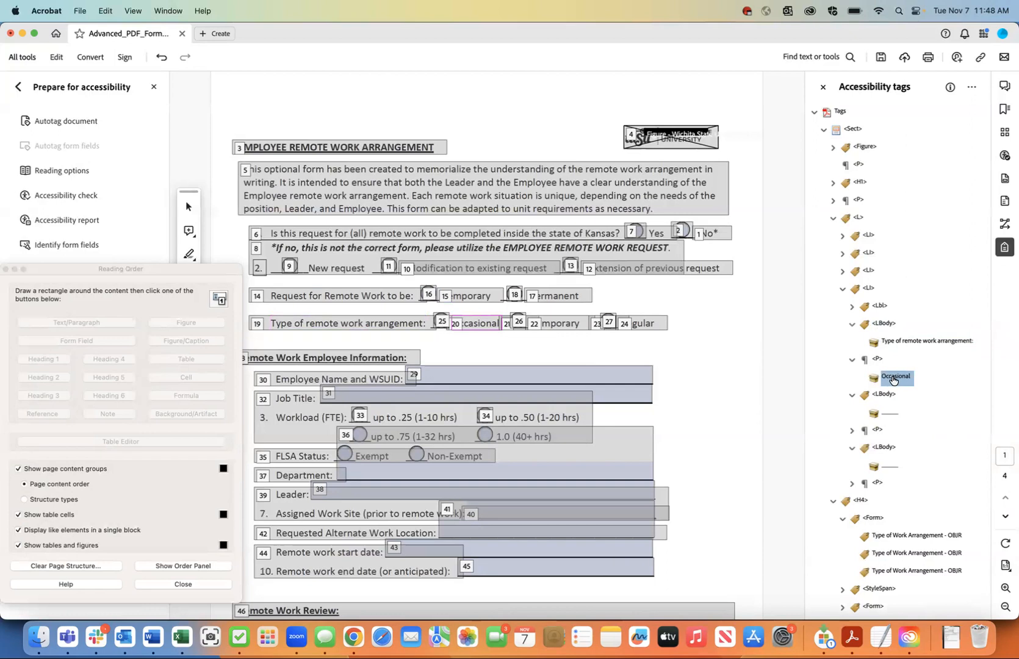
pyautogui.rightClick(892, 378)
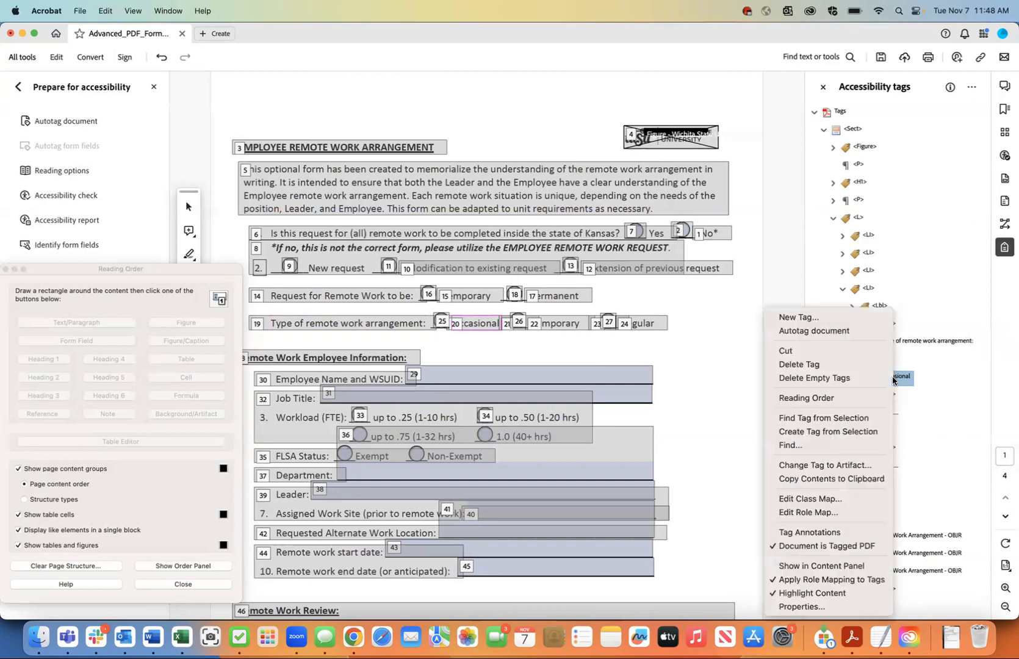
pyautogui.click(854, 352)
pyautogui.rightClick(891, 342)
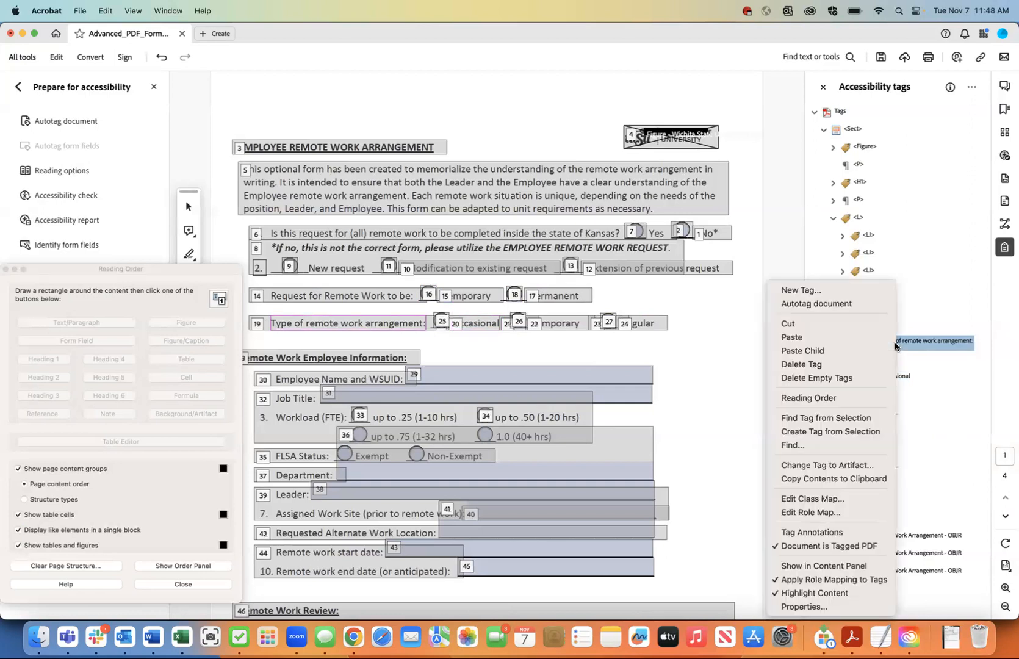
pyautogui.click(856, 337)
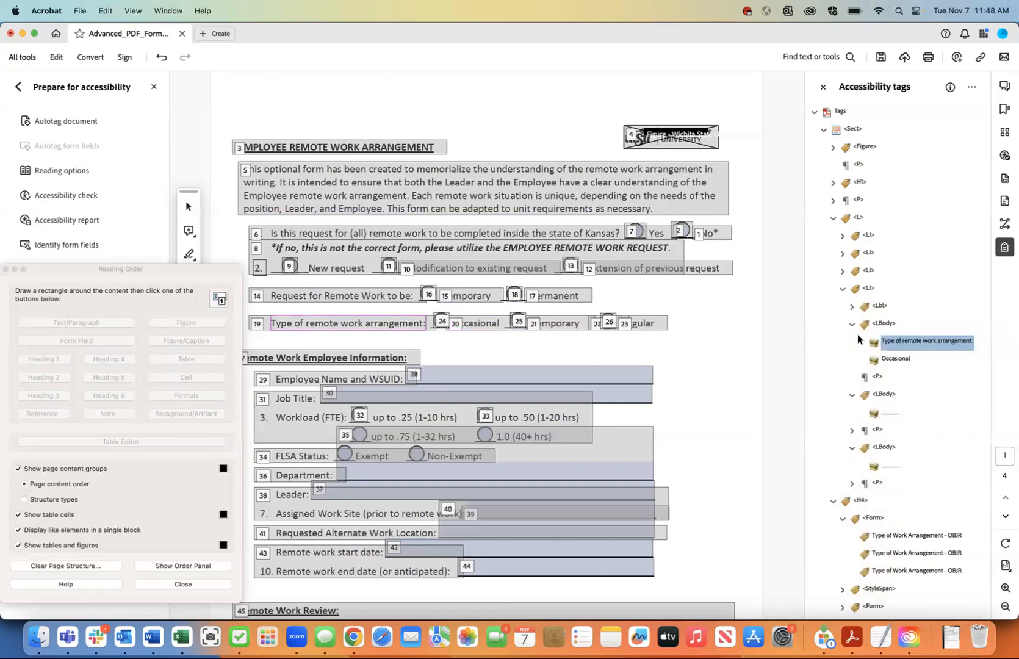
pyautogui.rightClick(877, 378)
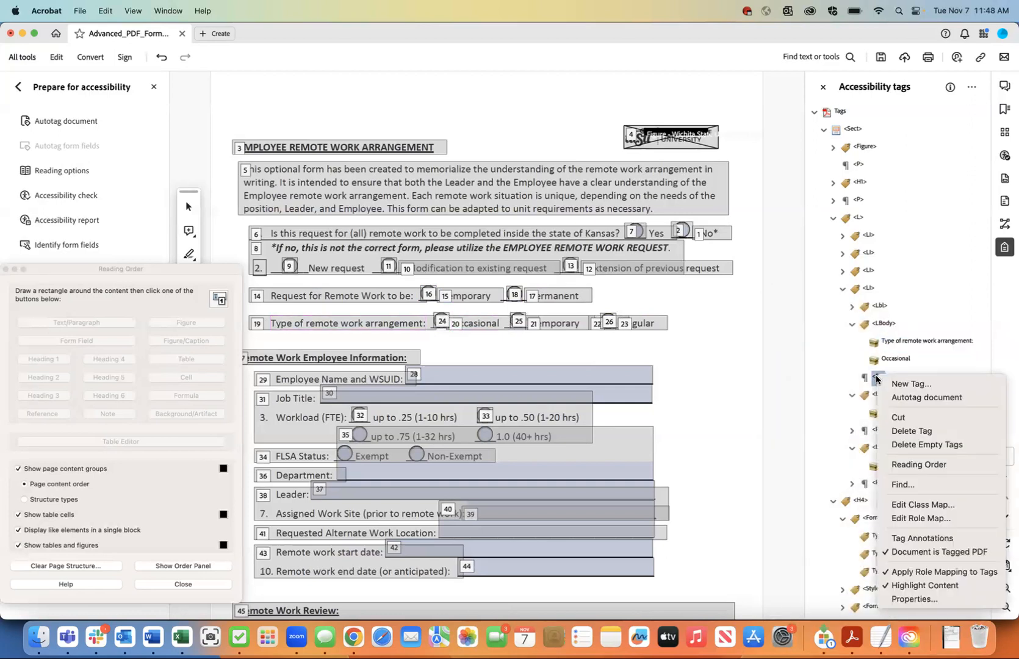
pyautogui.click(900, 430)
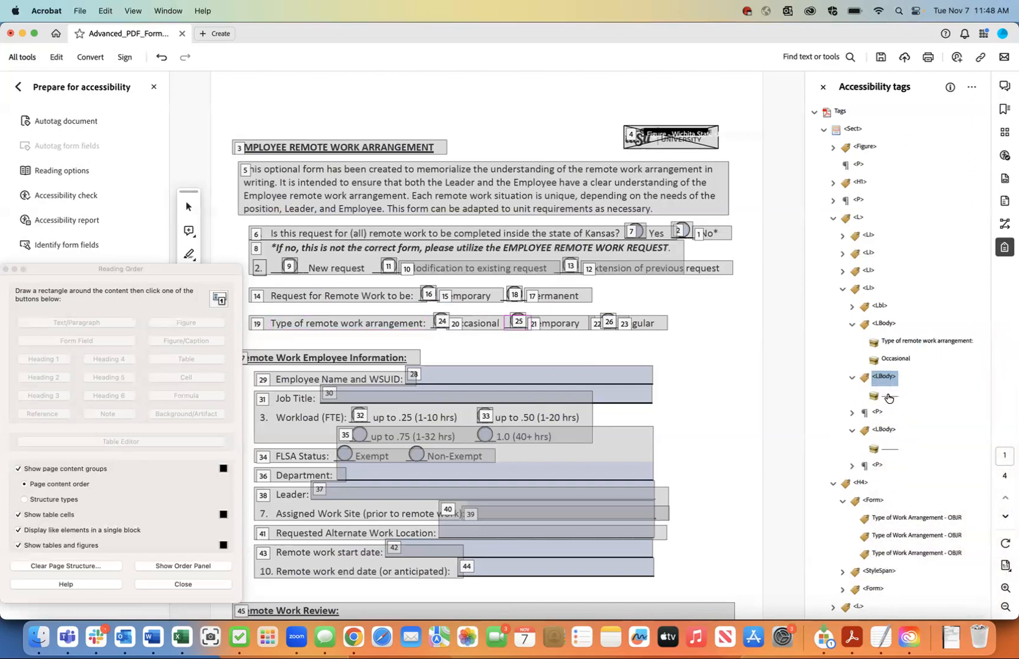
# Step: Change the underscore line before "Temporary" to a Page artifact and delete the emptied LBody tag that held it
pyautogui.click(888, 397)
pyautogui.rightClick(888, 398)
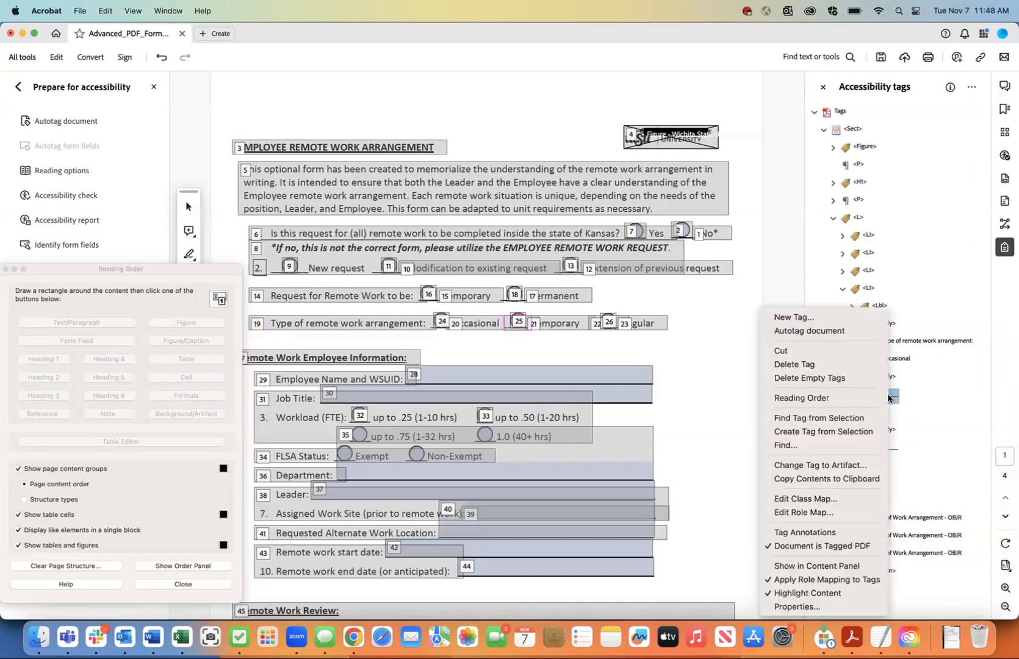
pyautogui.click(854, 465)
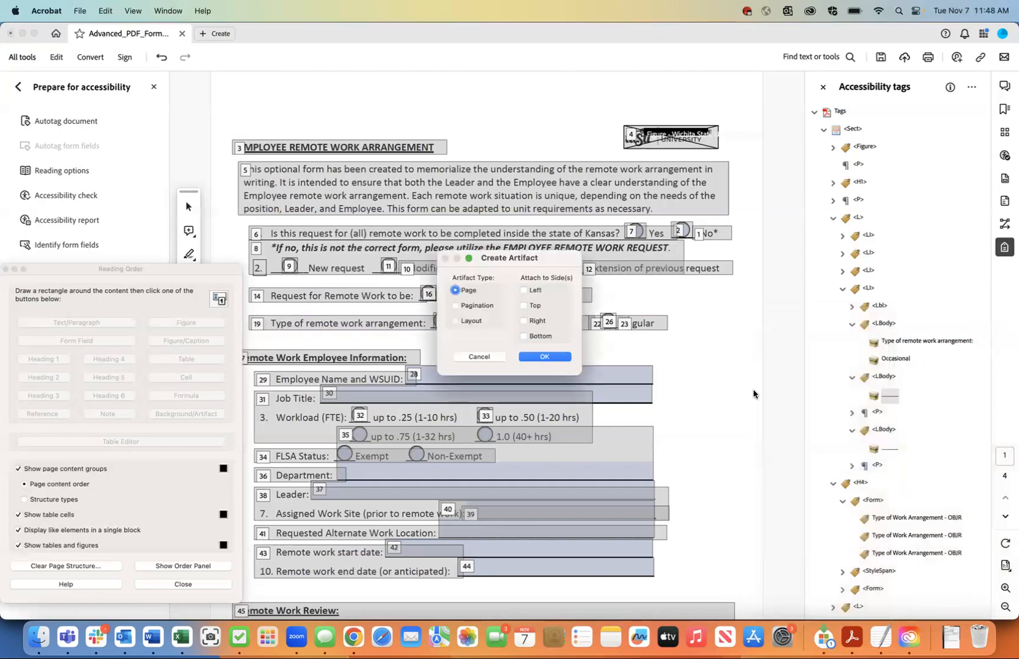
pyautogui.click(557, 357)
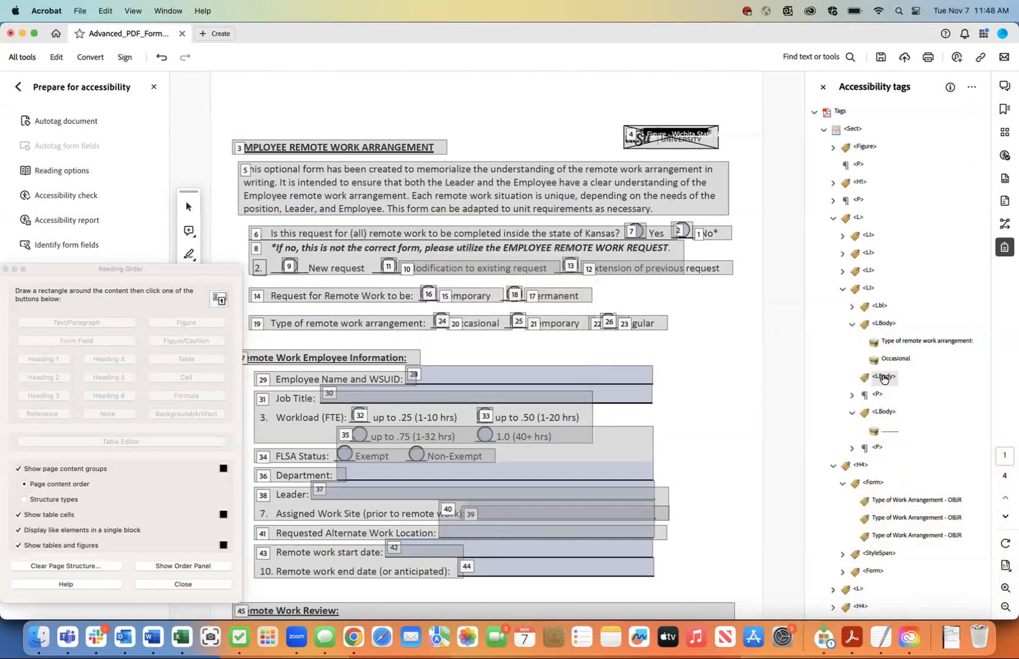
pyautogui.rightClick(871, 378)
pyautogui.click(904, 431)
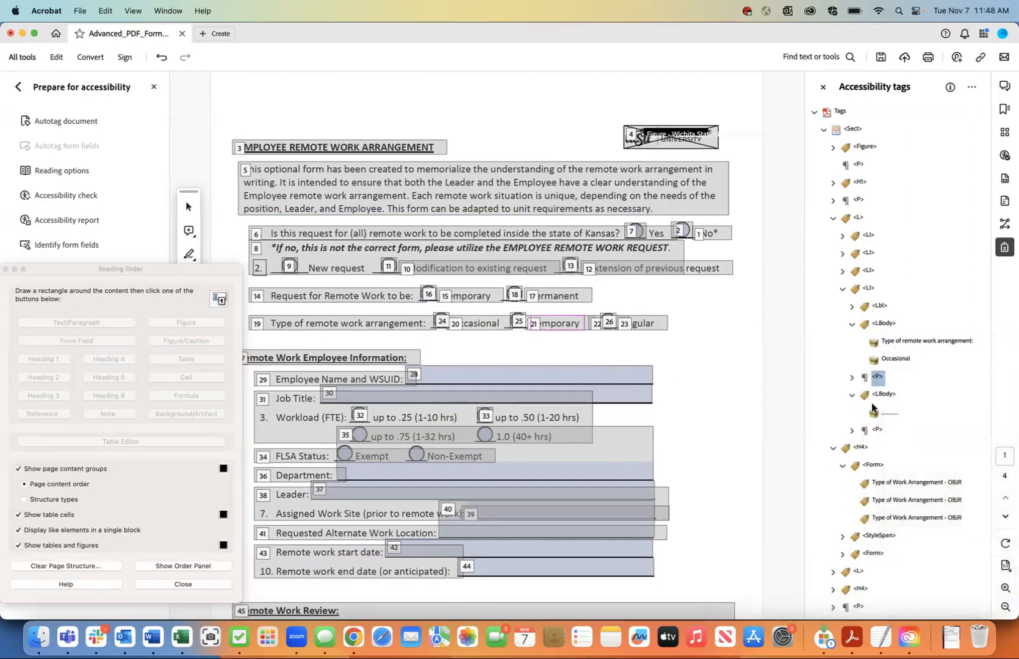
# Step: Move the "Temporary" content into the first LBody directly below "Occasional" and delete its emptied P tag
pyautogui.click(894, 395)
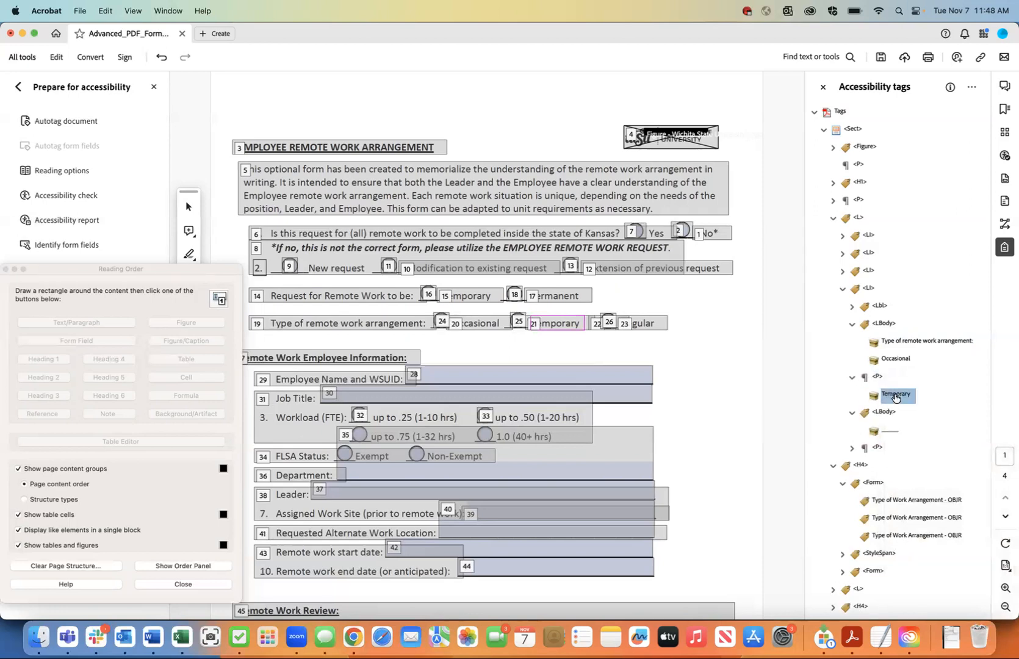
pyautogui.rightClick(895, 397)
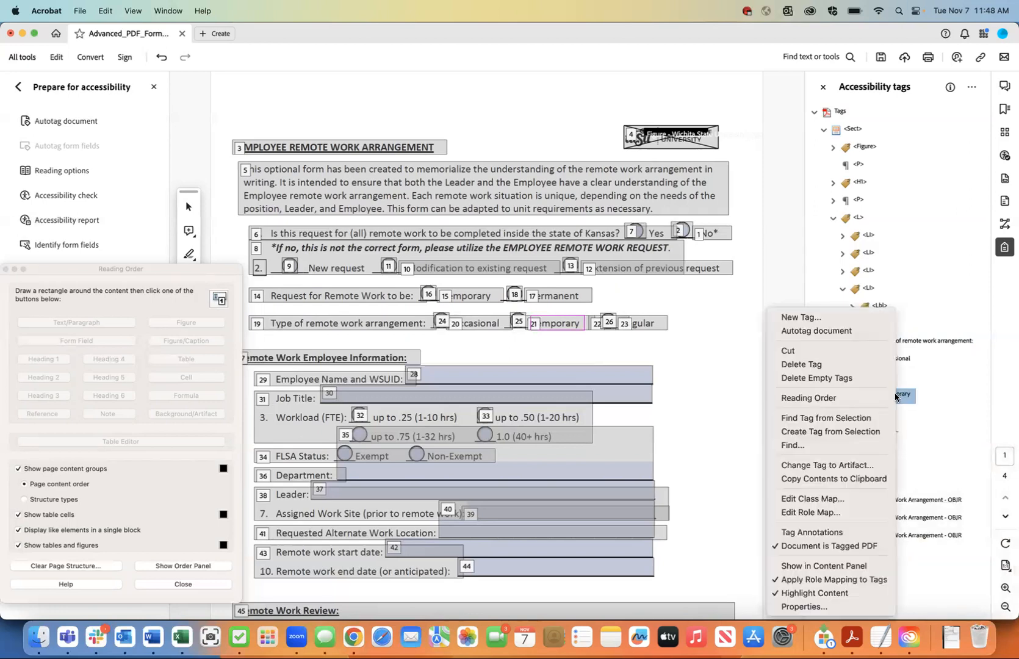
pyautogui.click(841, 351)
pyautogui.click(899, 360)
pyautogui.rightClick(899, 359)
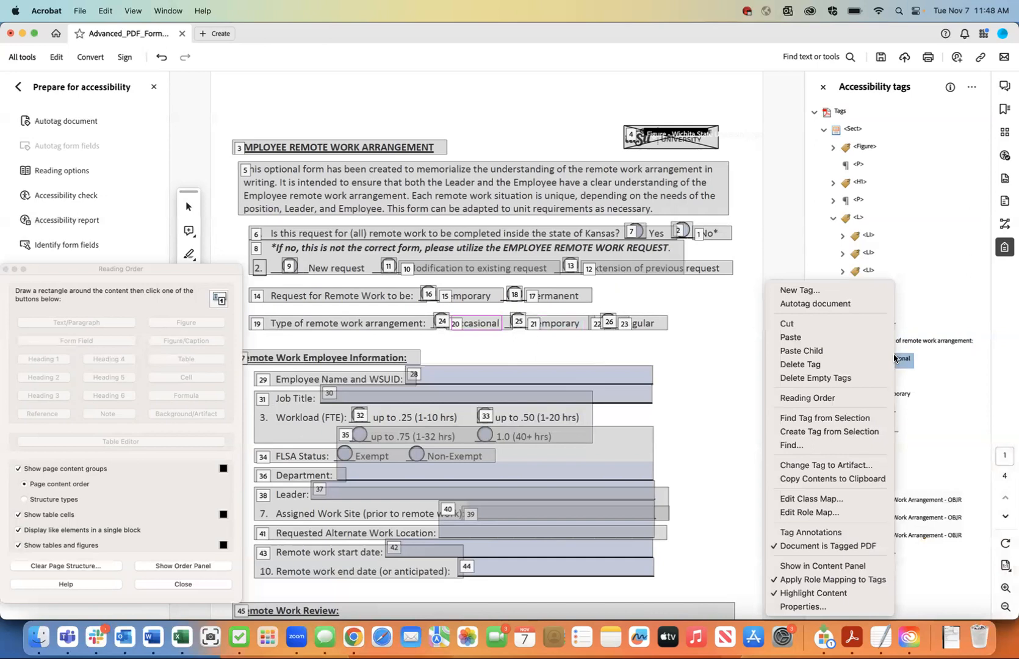
pyautogui.click(867, 337)
pyautogui.click(879, 396)
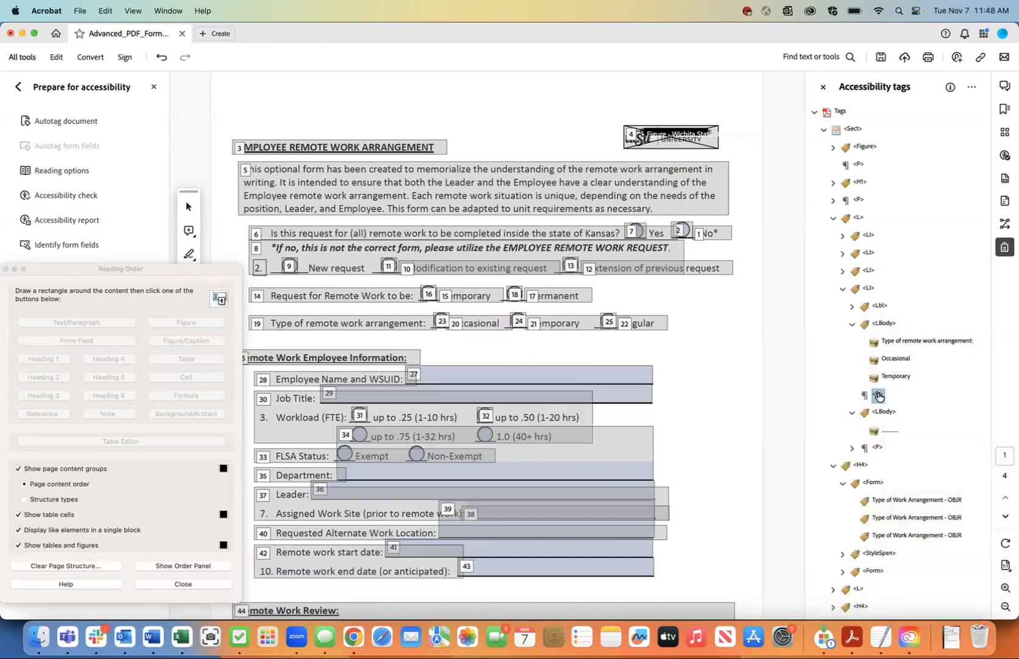
pyautogui.rightClick(878, 395)
pyautogui.click(897, 438)
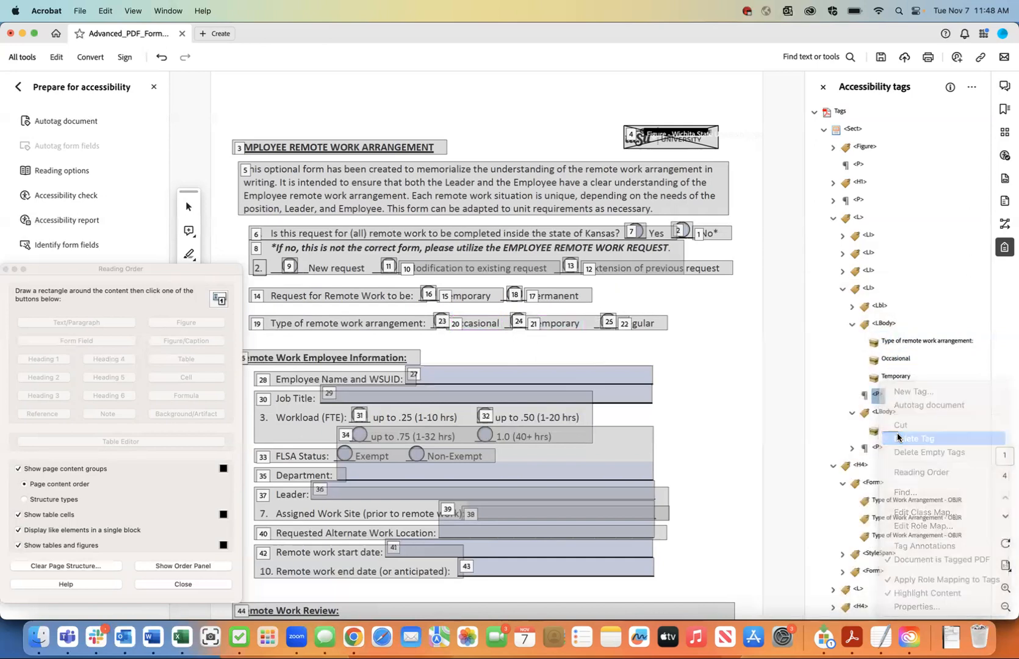
# Step: Change the underscore line before "Regular" to an artifact and delete the emptied LBody tag that held it
pyautogui.click(888, 415)
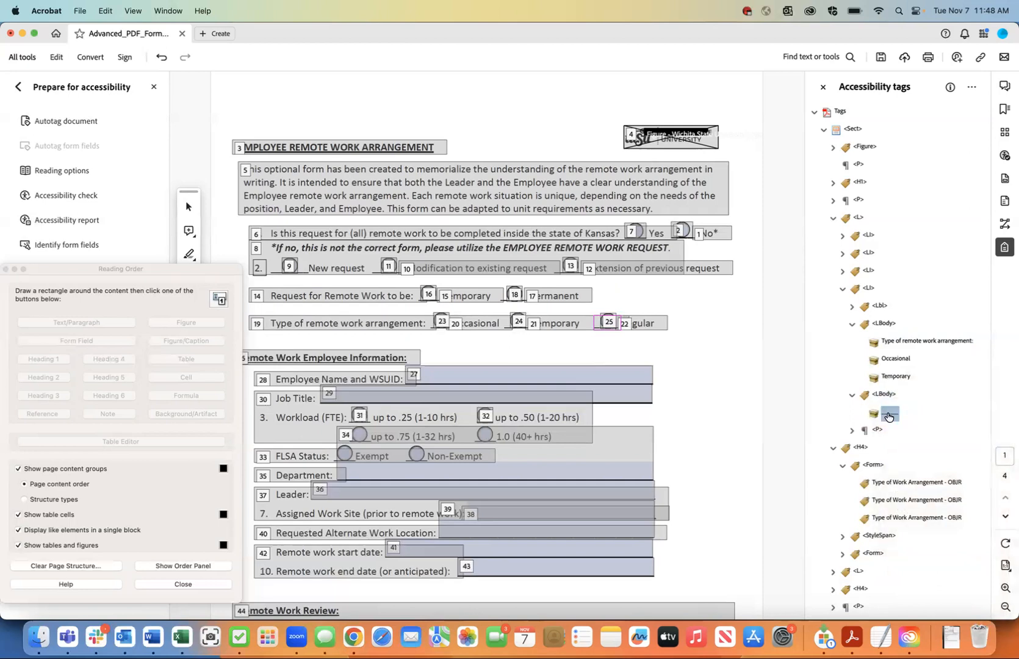
pyautogui.rightClick(888, 415)
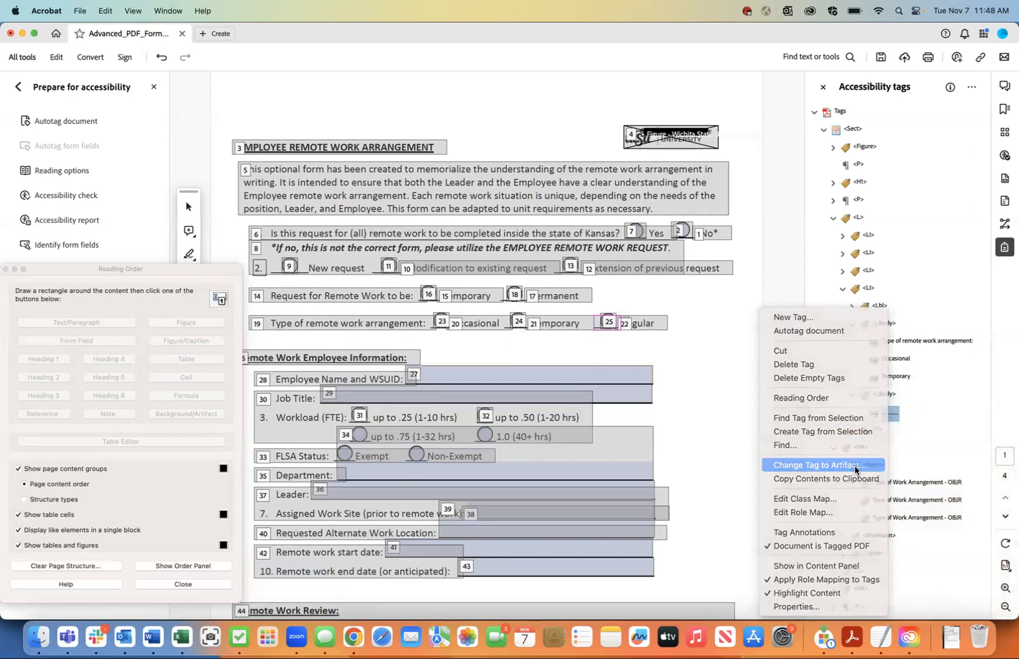
pyautogui.click(854, 465)
pyautogui.click(544, 356)
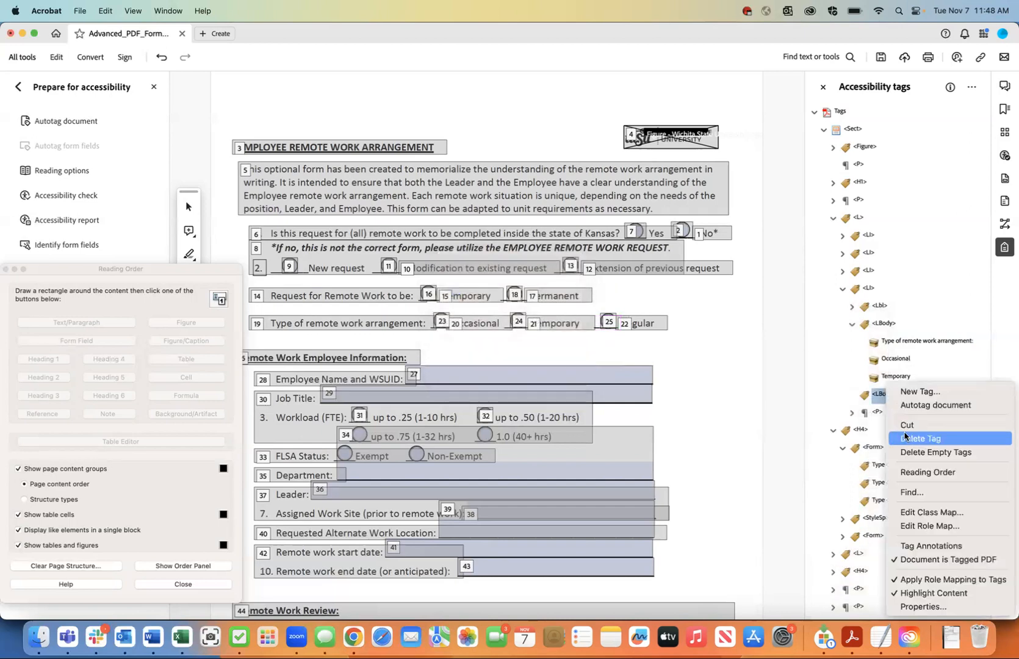
pyautogui.click(920, 439)
# Step: Move the "Regular" content into the LBody below "Temporary", deleting its emptied P tag, and save the PDF
pyautogui.click(851, 395)
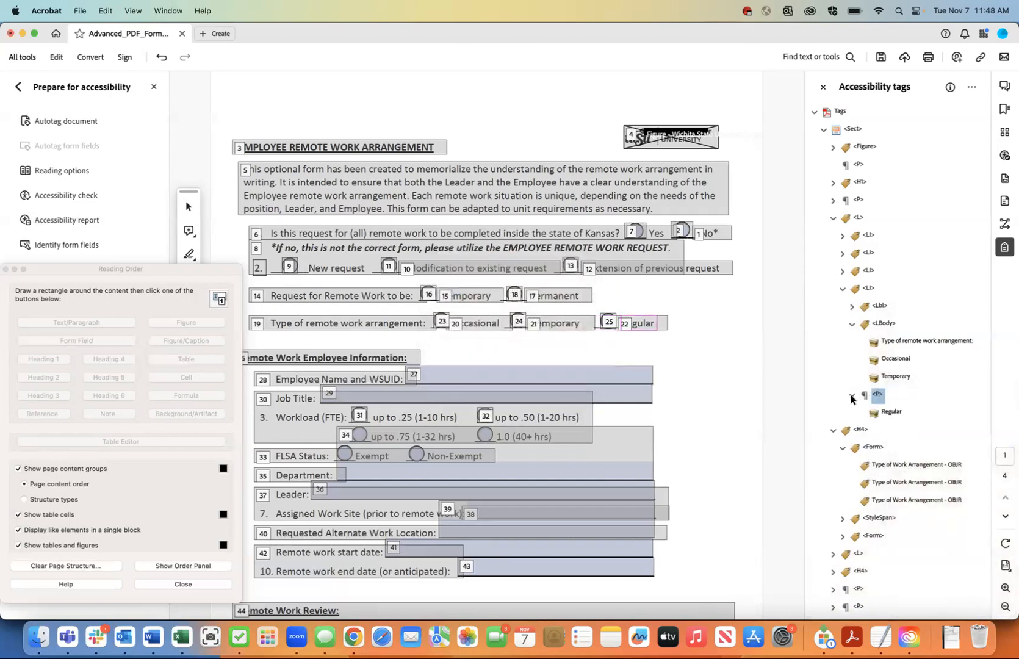
pyautogui.click(892, 415)
pyautogui.rightClick(892, 417)
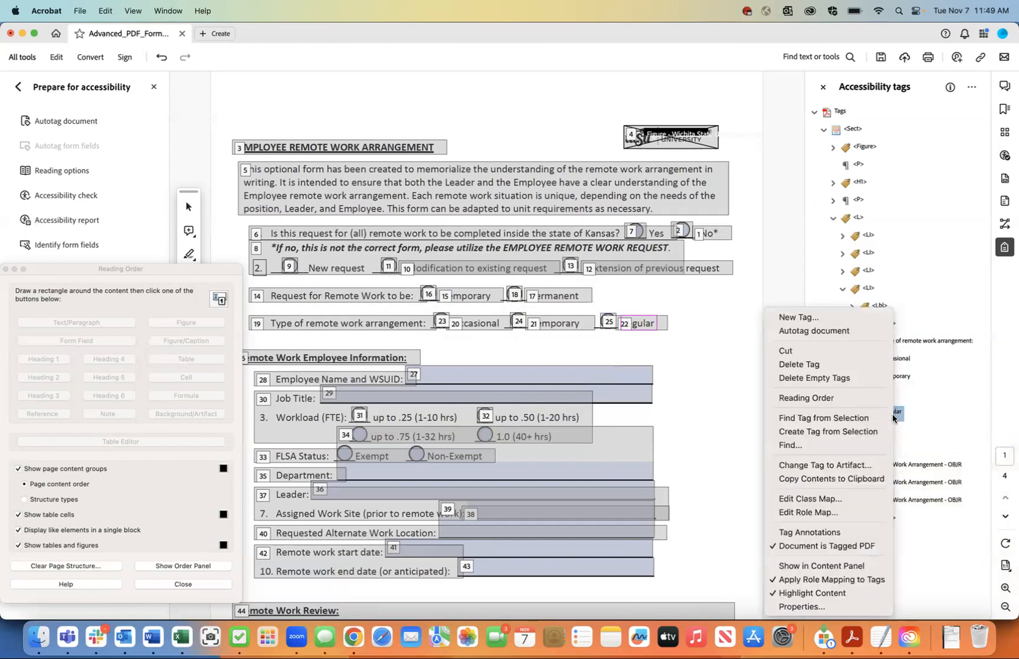
pyautogui.click(829, 348)
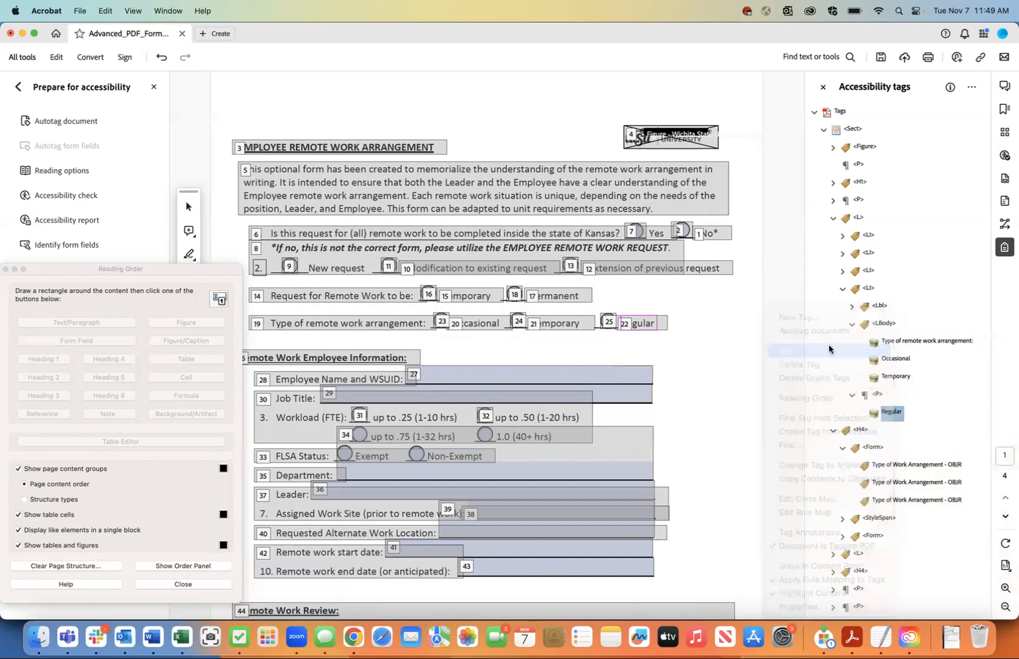
pyautogui.click(890, 377)
pyautogui.rightClick(891, 378)
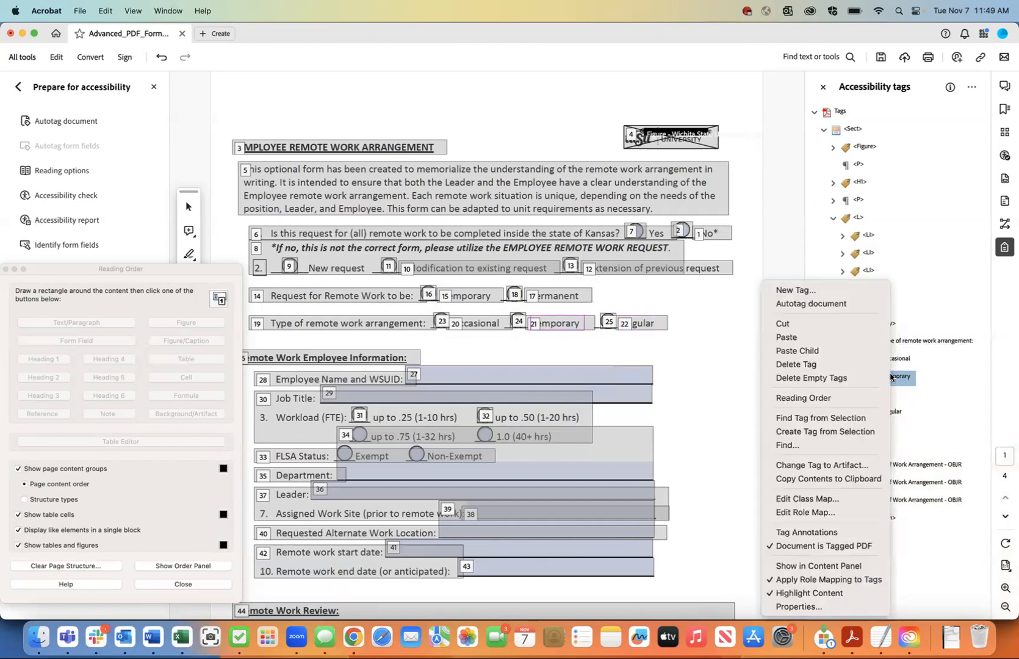
pyautogui.click(858, 336)
pyautogui.click(877, 412)
pyautogui.rightClick(877, 412)
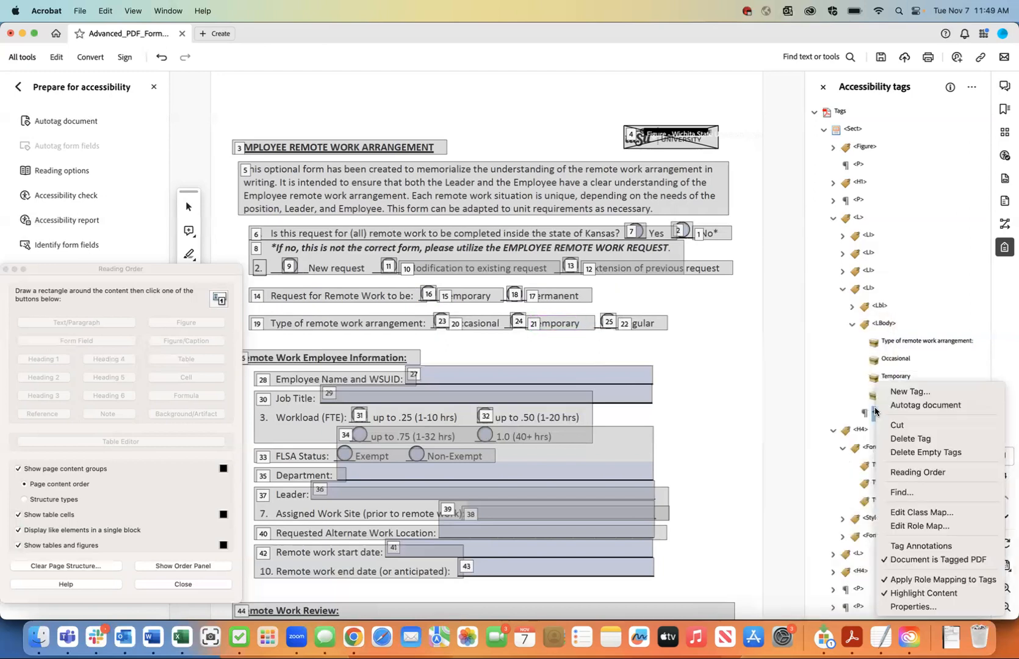
pyautogui.click(892, 438)
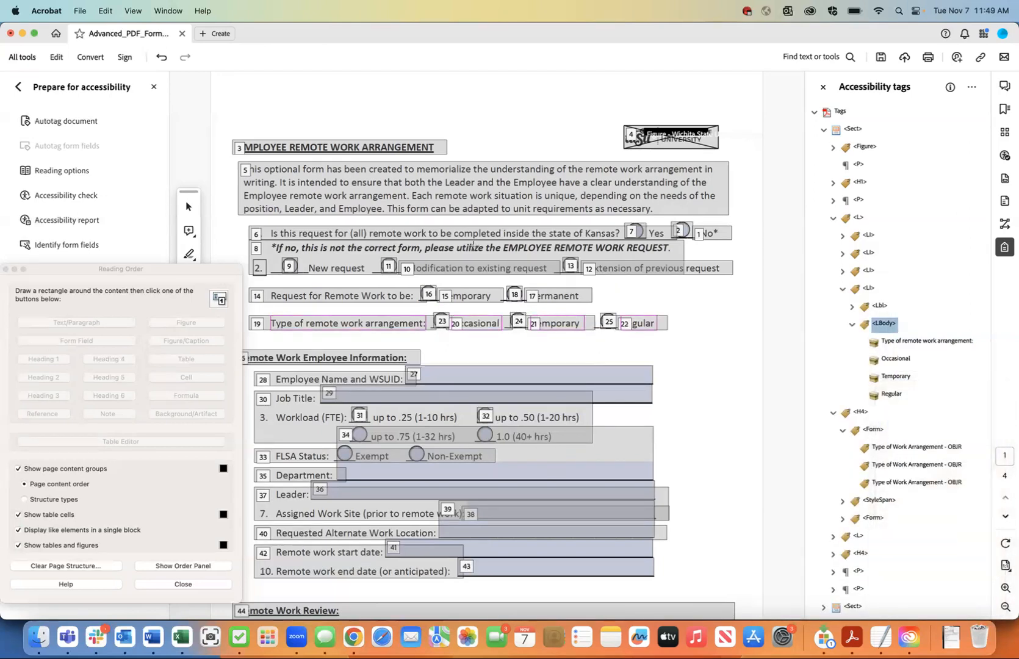
pyautogui.click(79, 11)
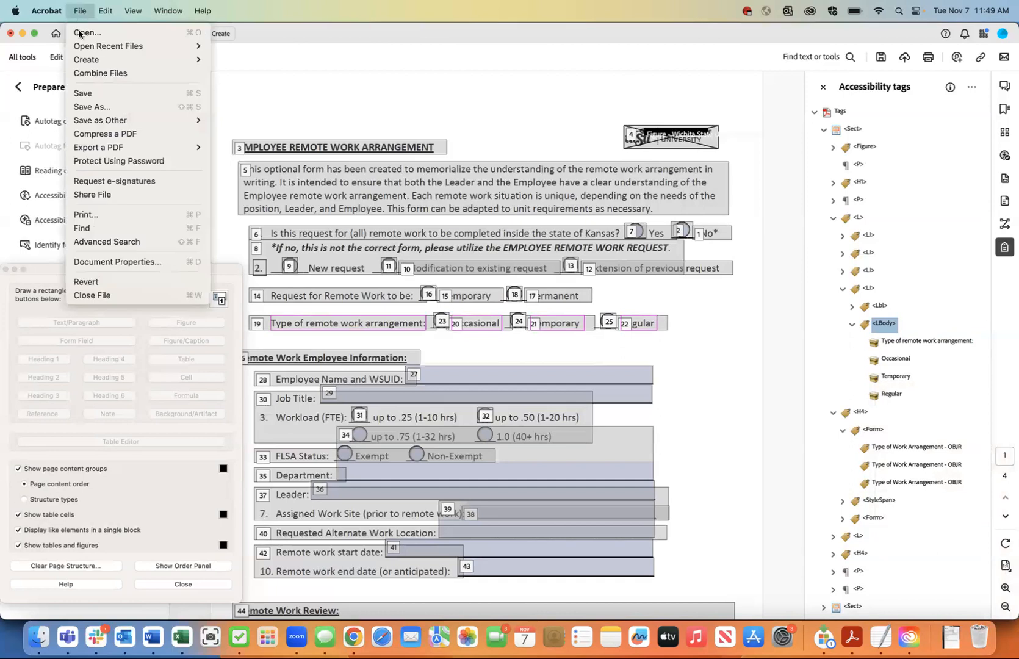
pyautogui.click(83, 89)
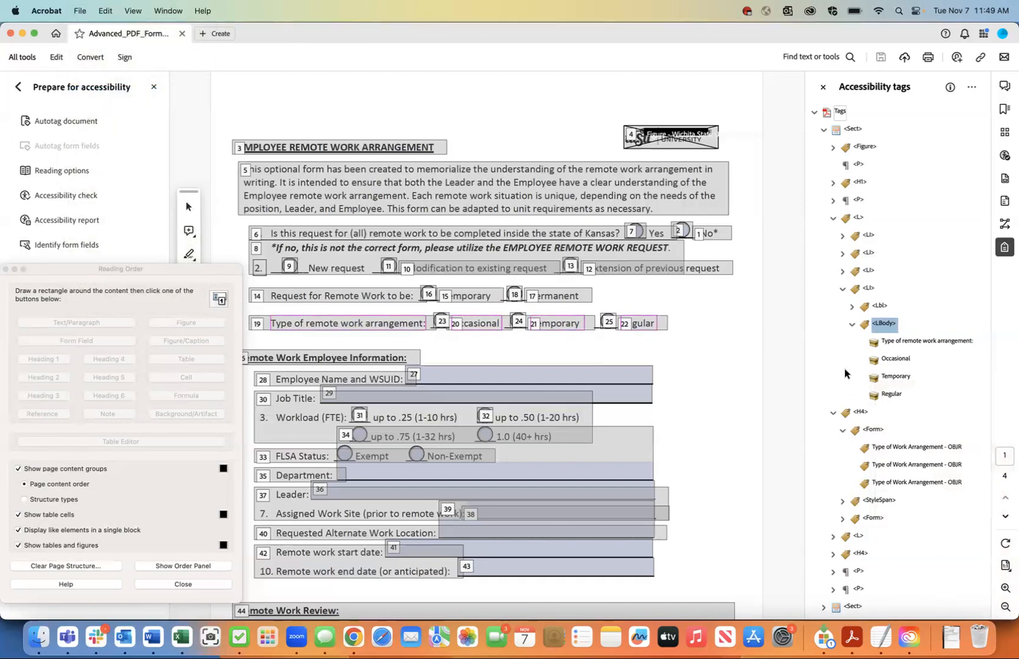
# Step: Add a Form tag directly below "Occasional" in the LBody of the "Type of remote work arrangement" list item
pyautogui.click(893, 363)
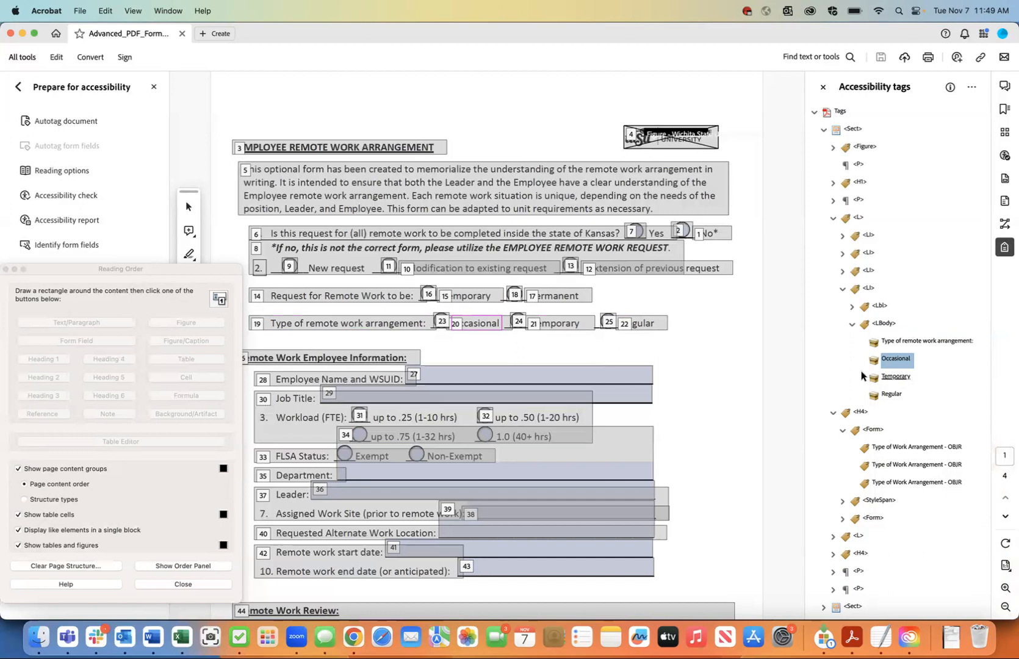
pyautogui.click(900, 343)
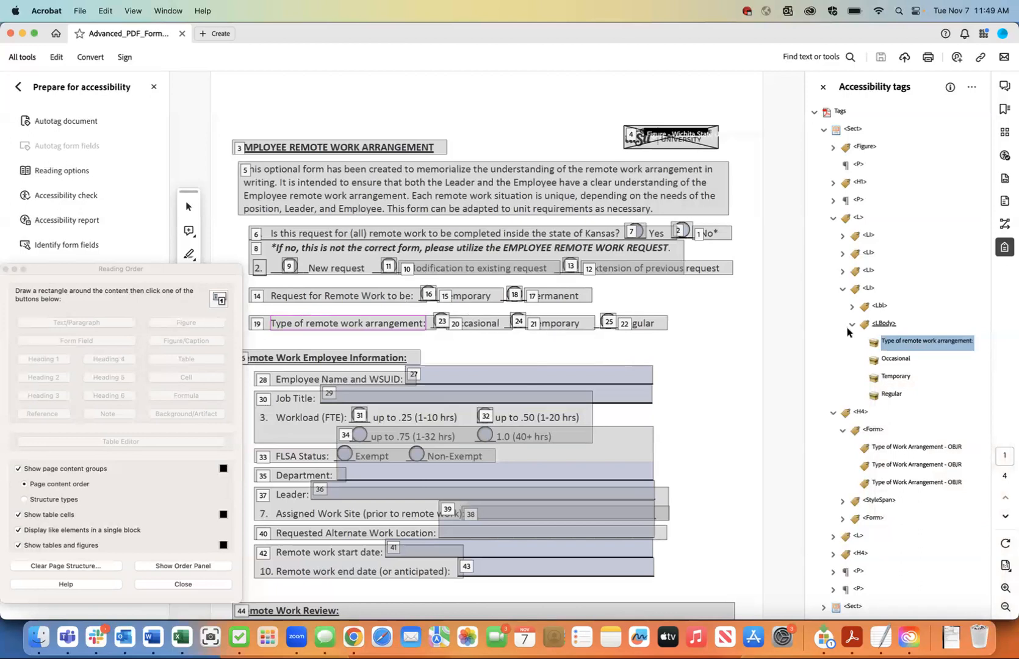
pyautogui.click(896, 360)
pyautogui.press('Down')
pyautogui.press('Down')
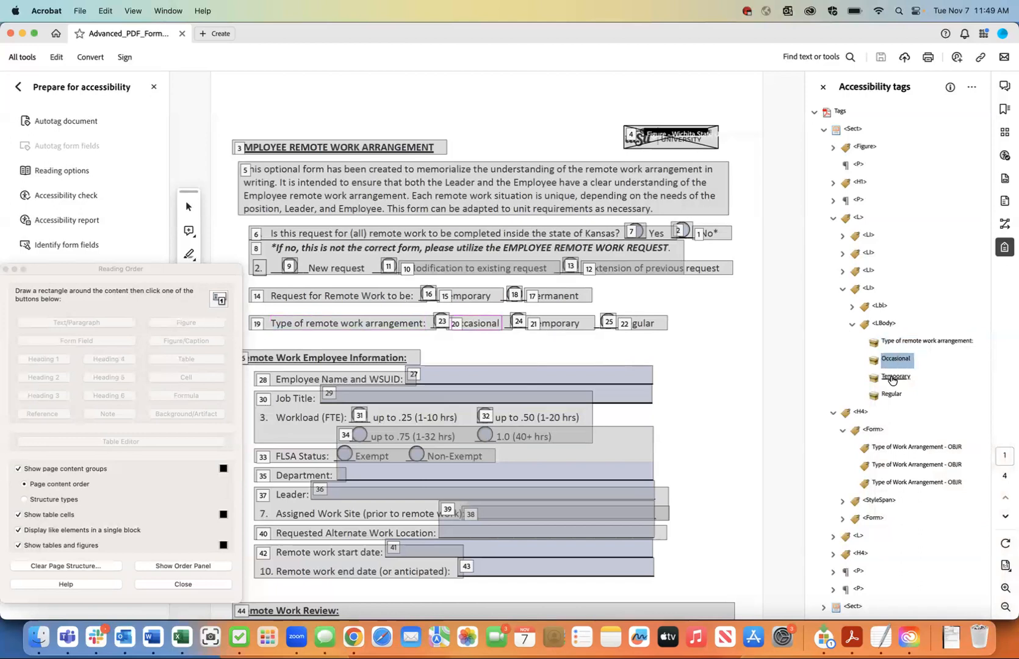
pyautogui.click(893, 364)
pyautogui.rightClick(892, 363)
pyautogui.click(800, 317)
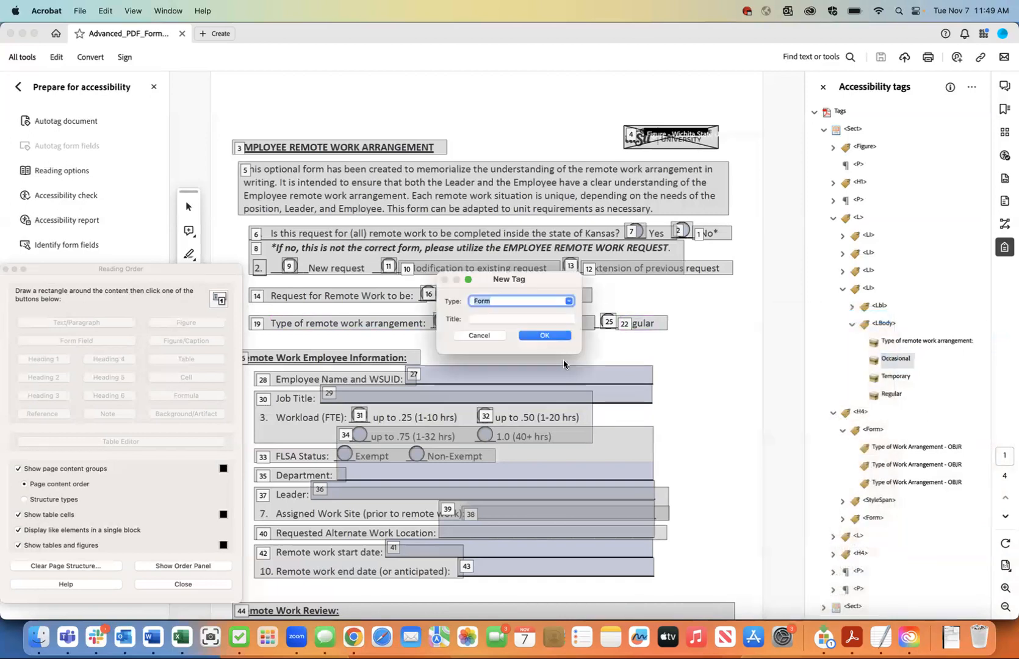
pyautogui.click(536, 335)
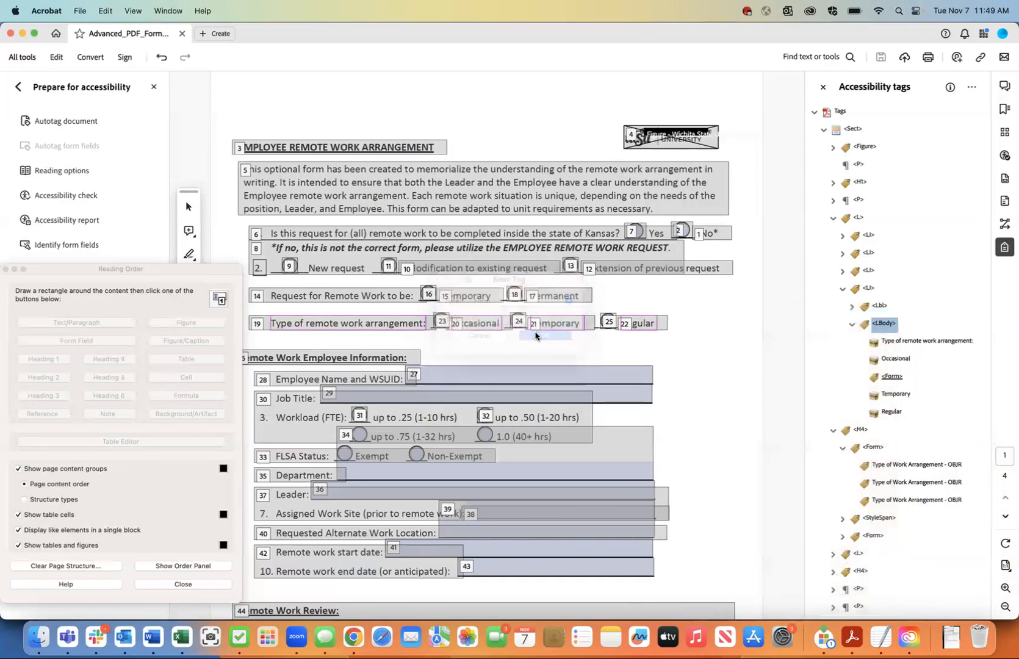
# Step: Add one Form tag below "Temporary" and another below "Regular" in the same LBody
pyautogui.click(888, 395)
pyautogui.rightClick(889, 396)
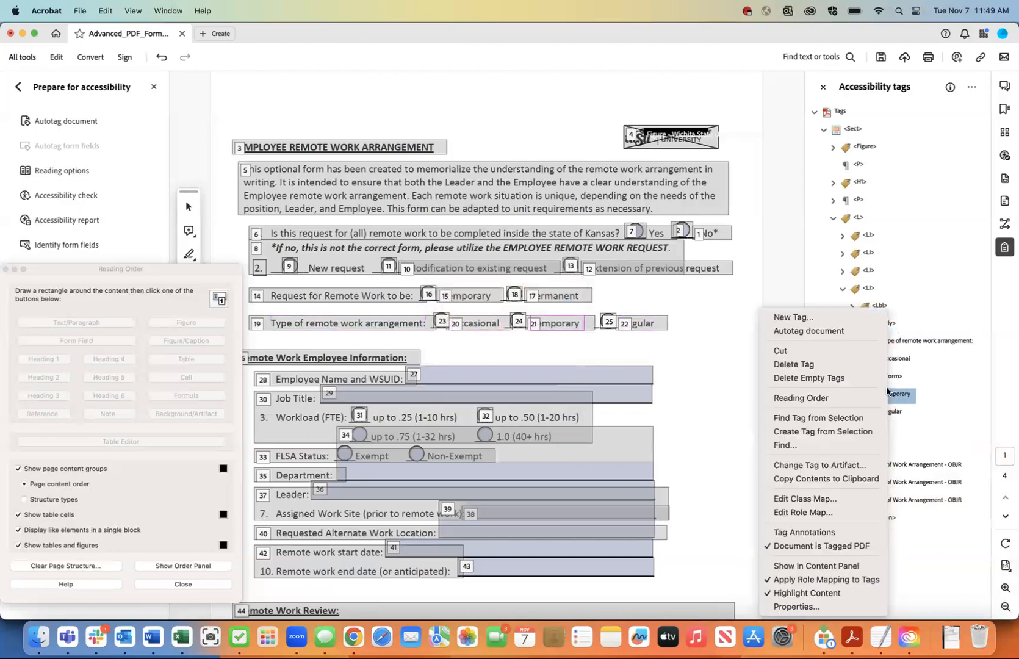
pyautogui.click(839, 317)
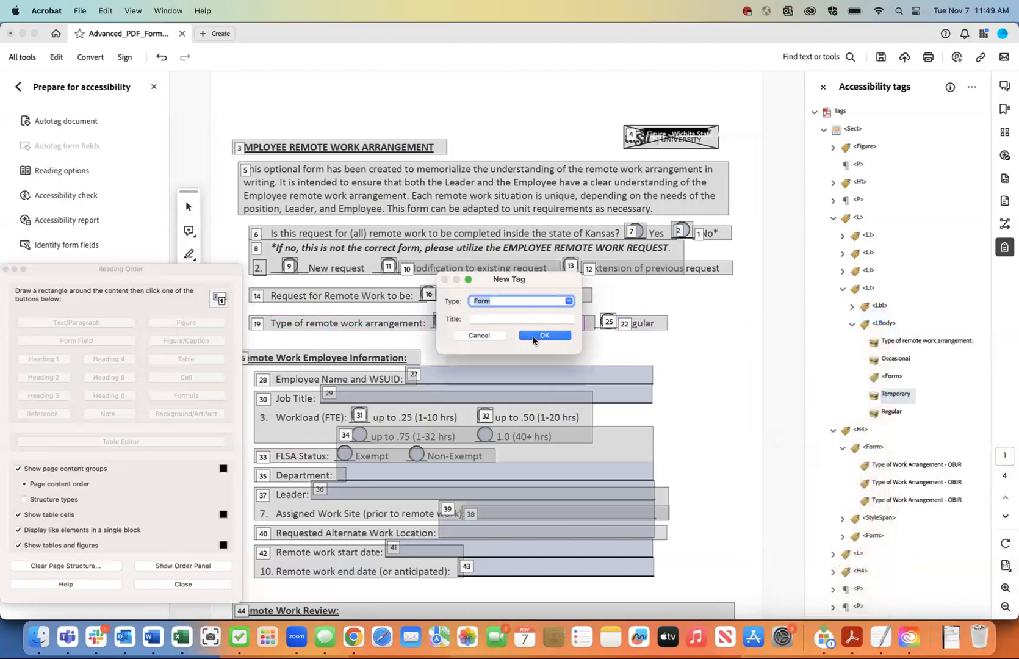
pyautogui.click(536, 336)
pyautogui.click(891, 430)
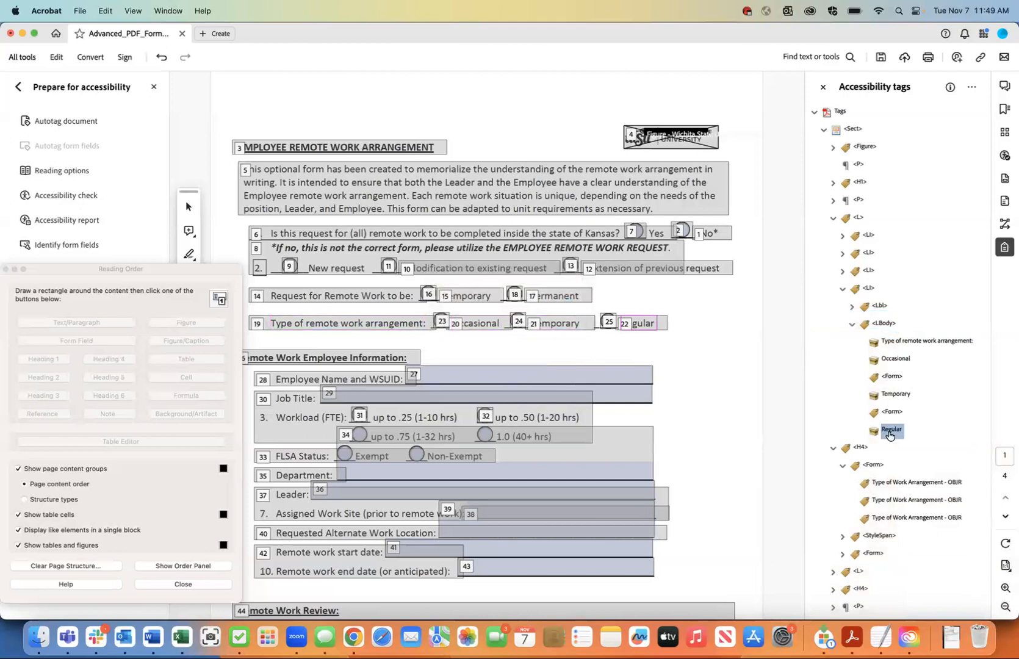
pyautogui.rightClick(890, 435)
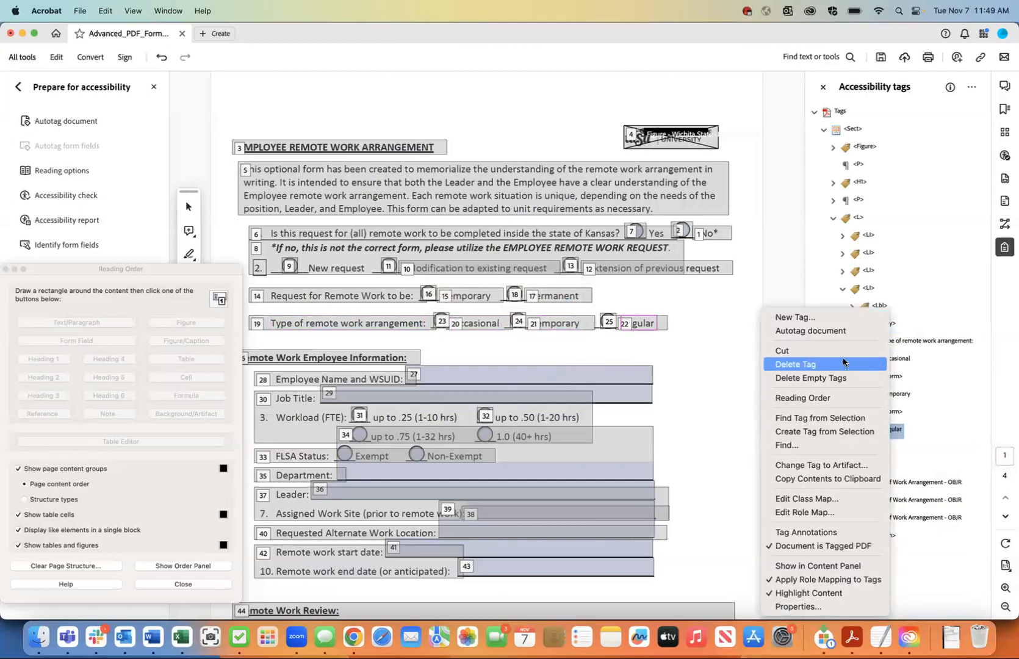
pyautogui.click(828, 318)
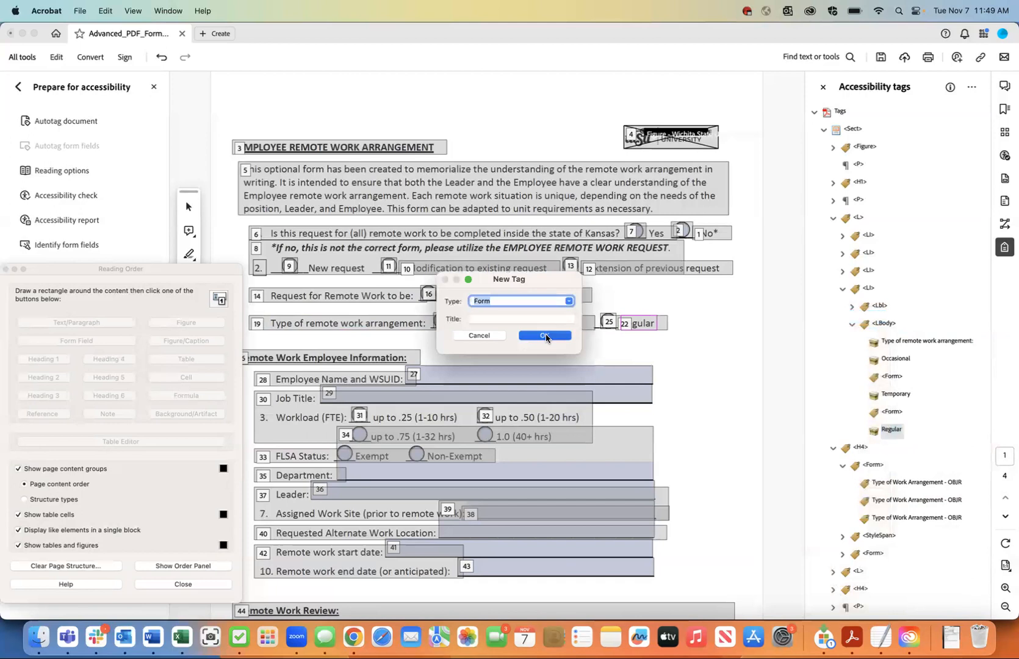
pyautogui.click(546, 336)
# Step: Check which radio button each Type of Work Arrangement OBJR marks and move the first into the Form tag below "Occasional"
pyautogui.click(915, 500)
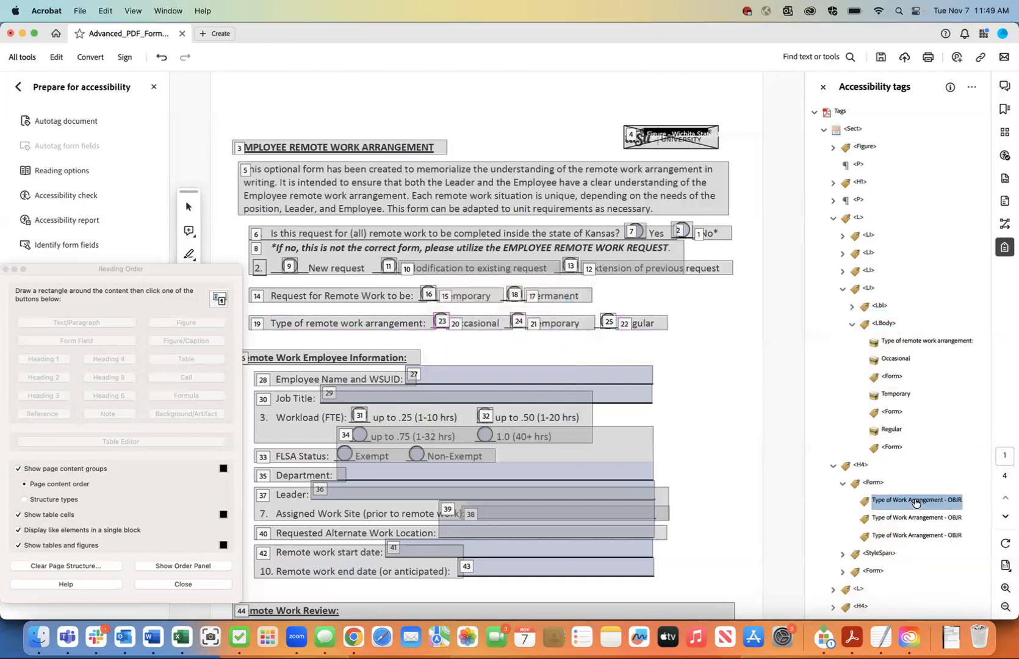
pyautogui.click(915, 518)
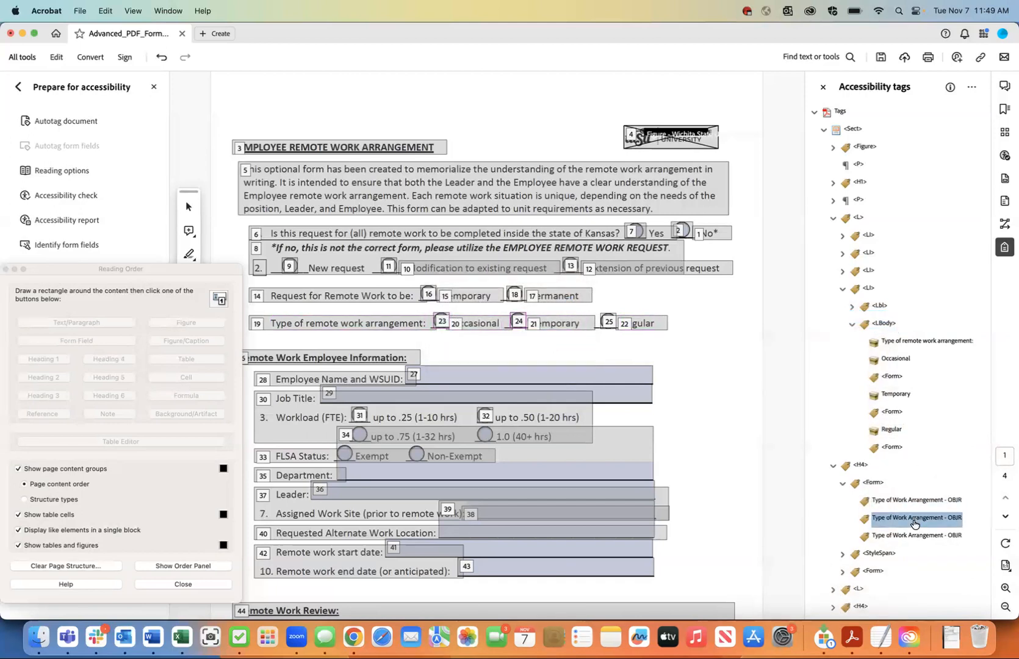
pyautogui.click(914, 536)
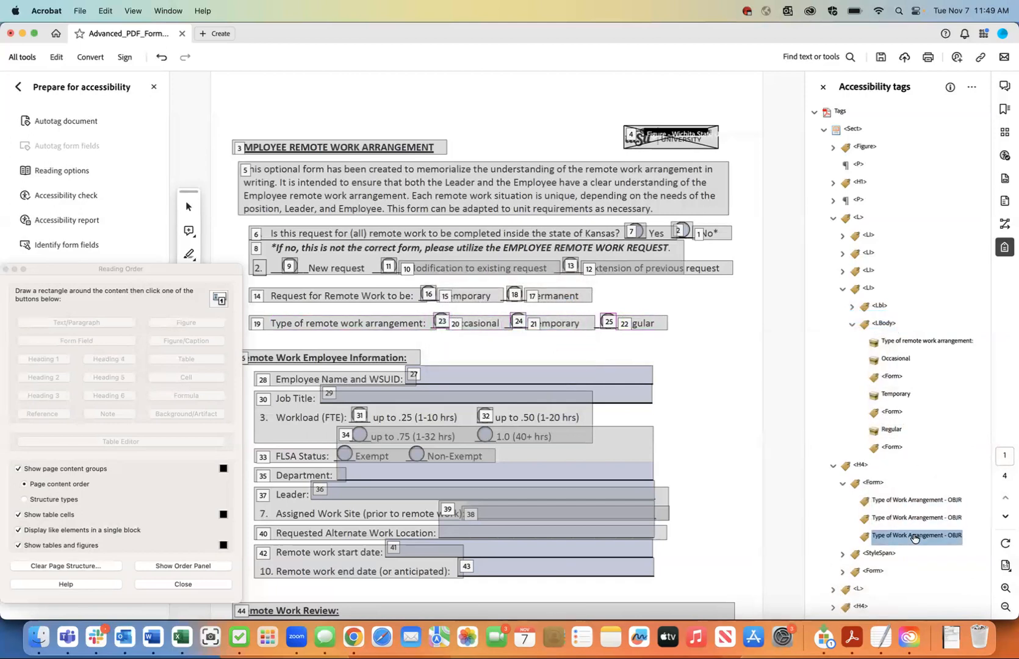
pyautogui.click(910, 500)
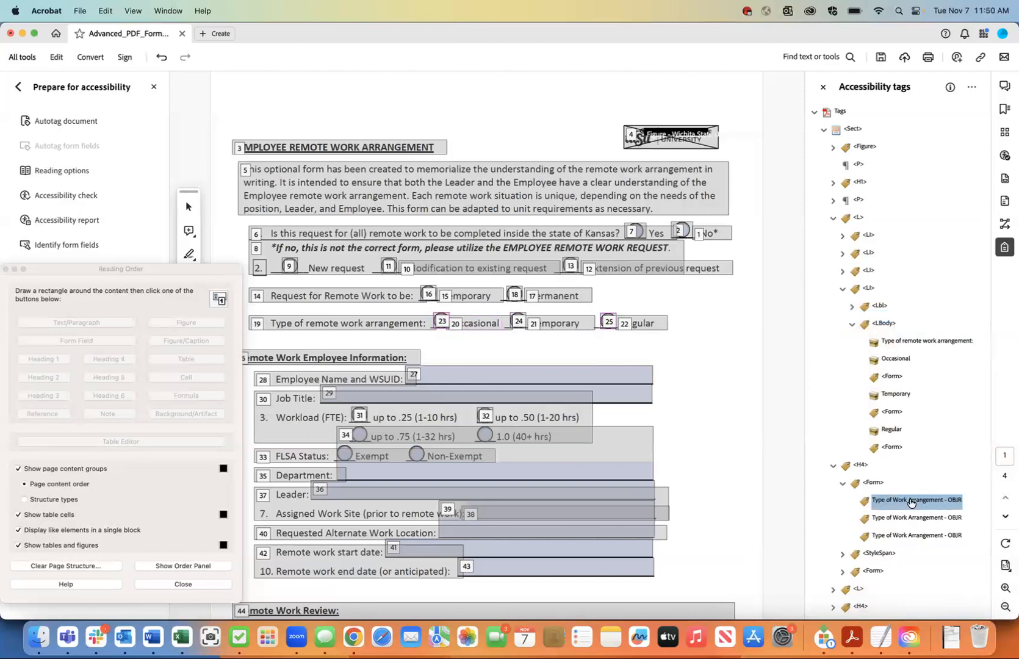
pyautogui.rightClick(910, 501)
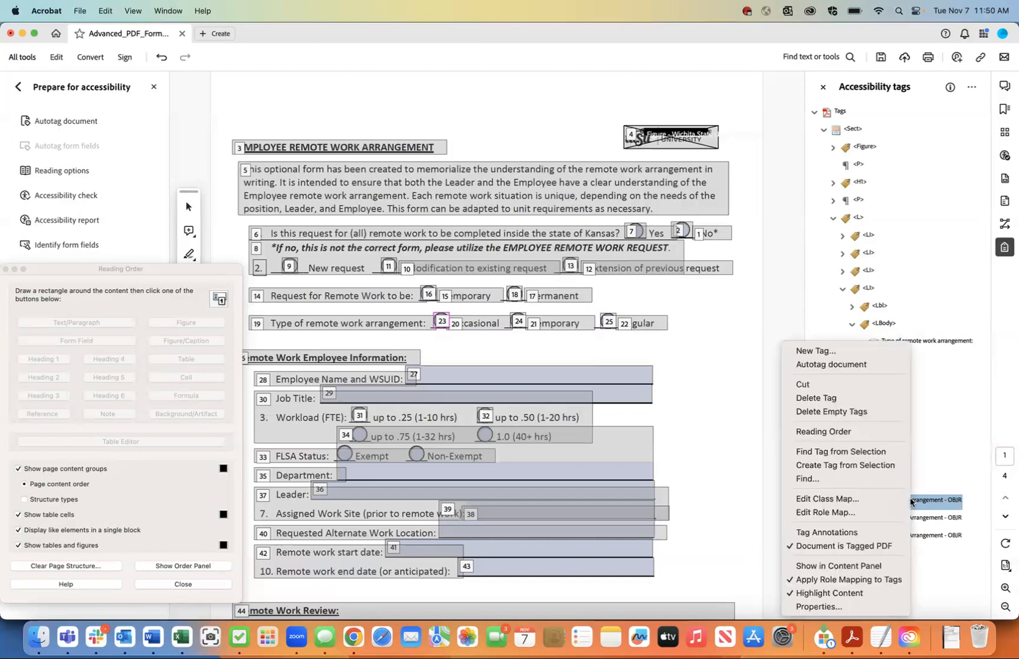
pyautogui.click(837, 384)
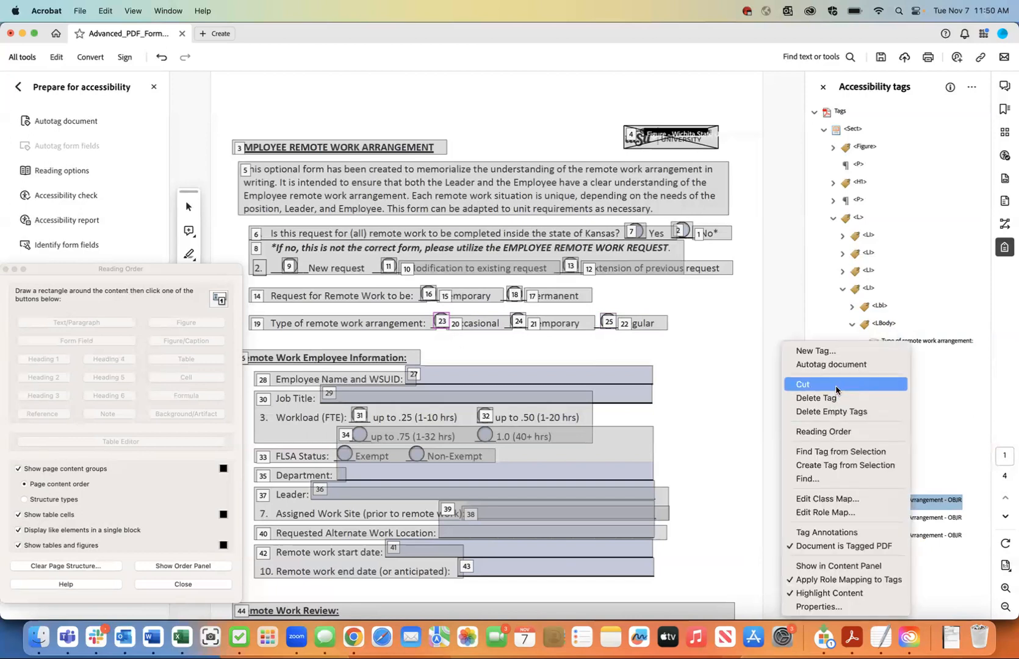
pyautogui.click(890, 377)
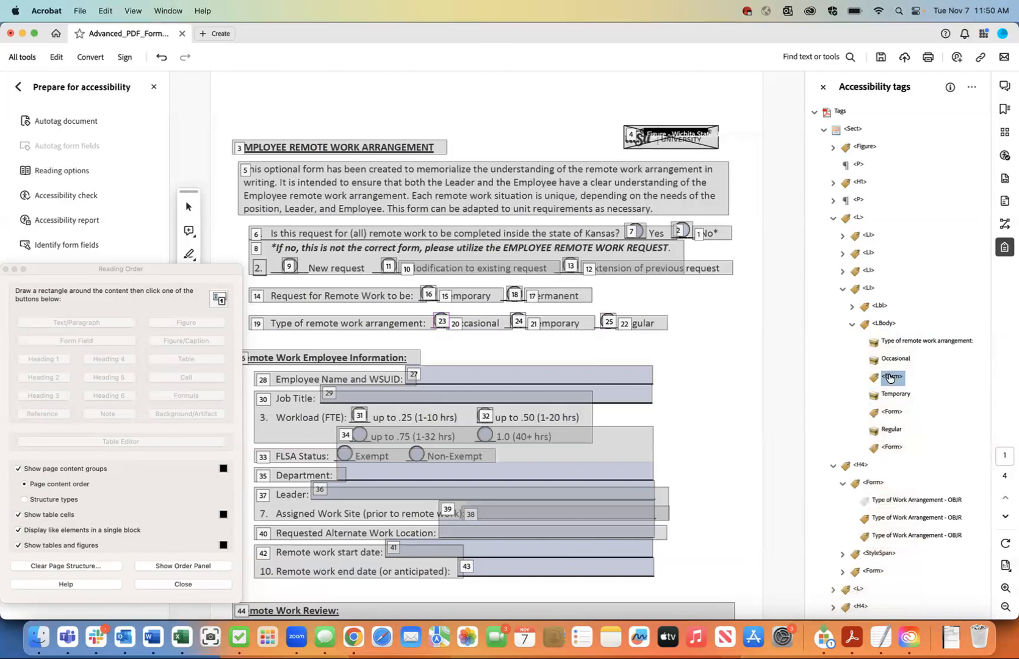
pyautogui.rightClick(890, 378)
pyautogui.click(854, 424)
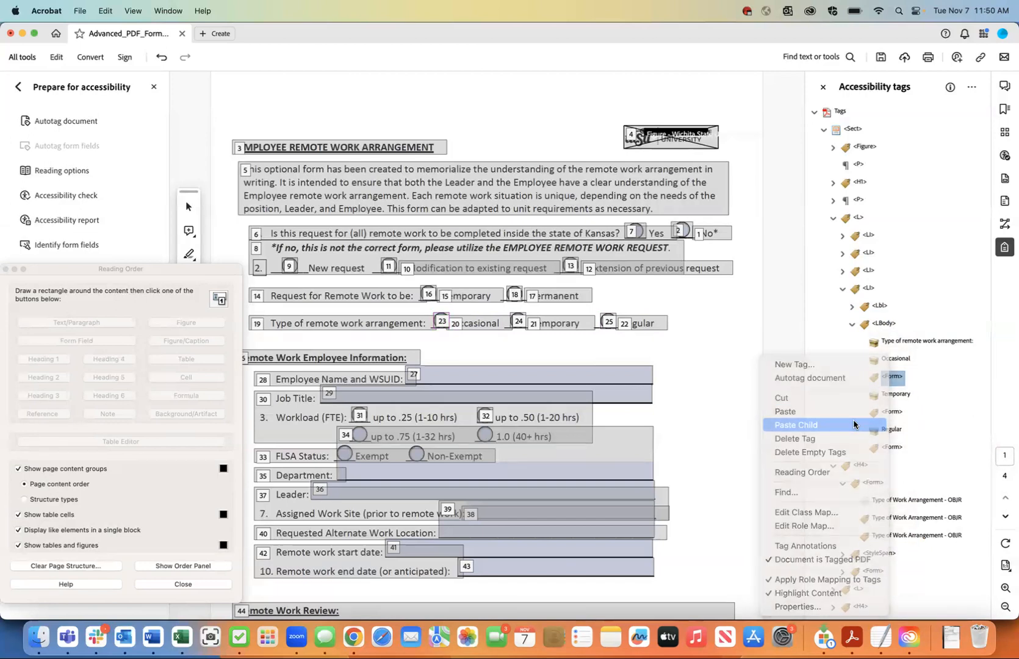
# Step: Move the Type of Work Arrangement OBJR for the "Temporary" radio button into the Form tag below "Temporary"
pyautogui.click(907, 519)
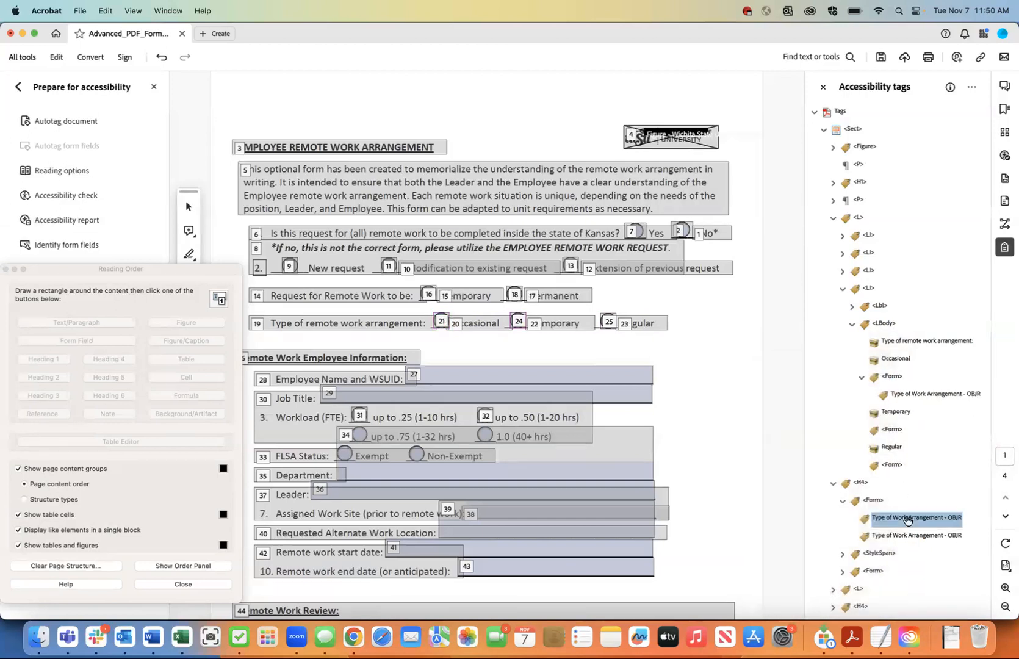
pyautogui.rightClick(907, 519)
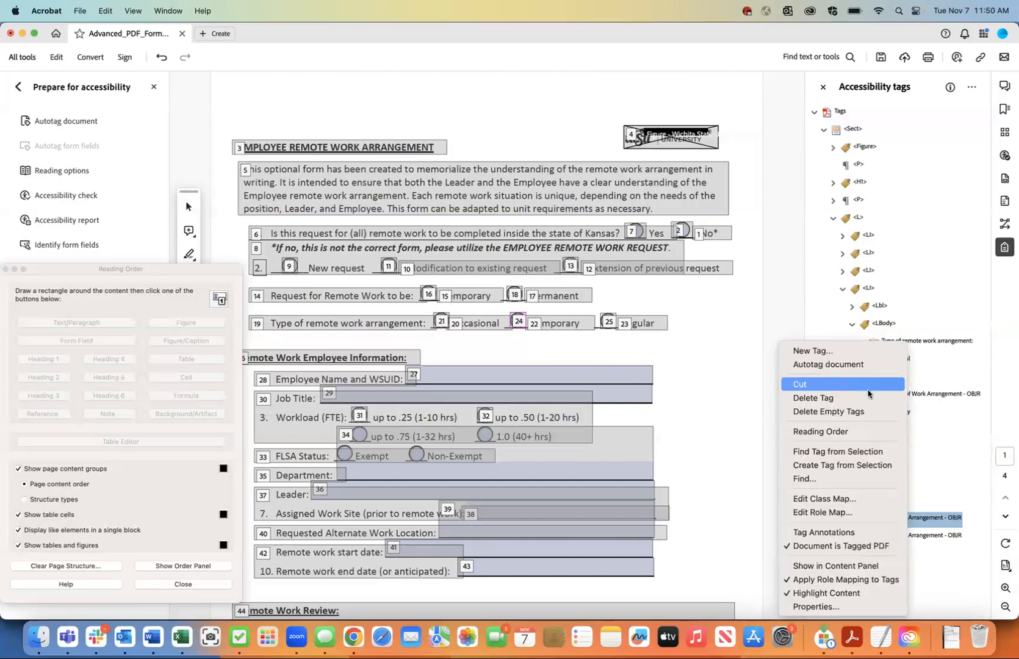
pyautogui.click(867, 390)
pyautogui.click(891, 430)
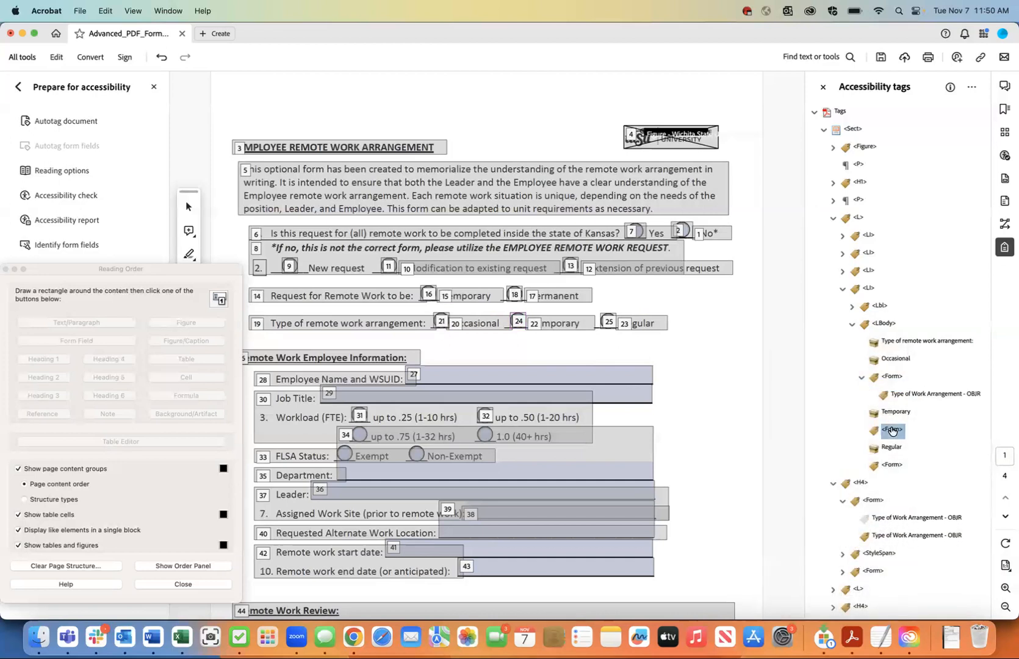
pyautogui.rightClick(891, 430)
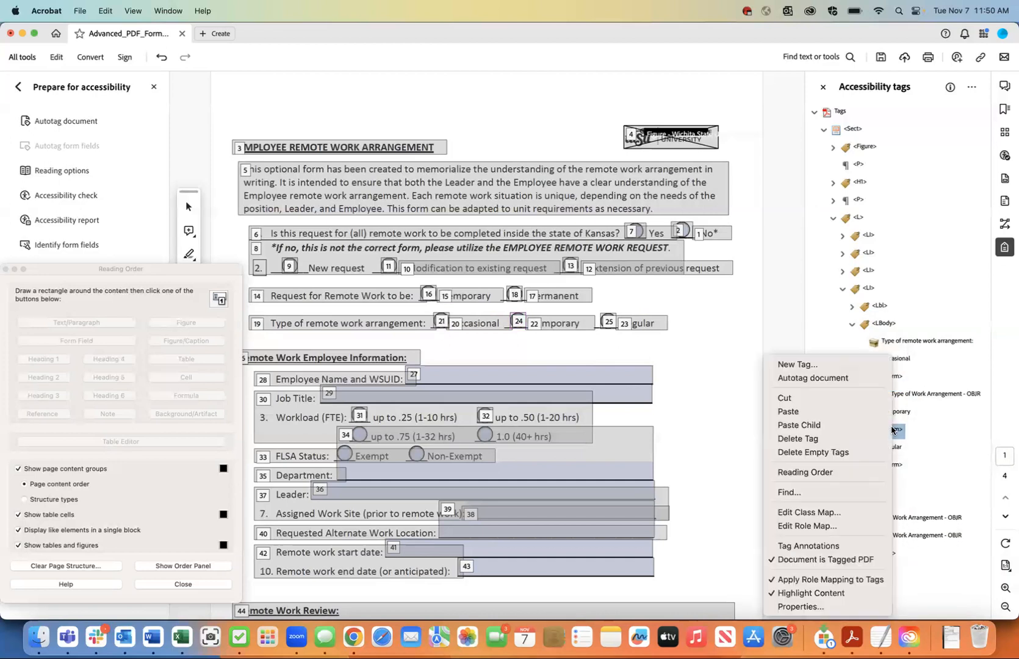
pyautogui.click(844, 424)
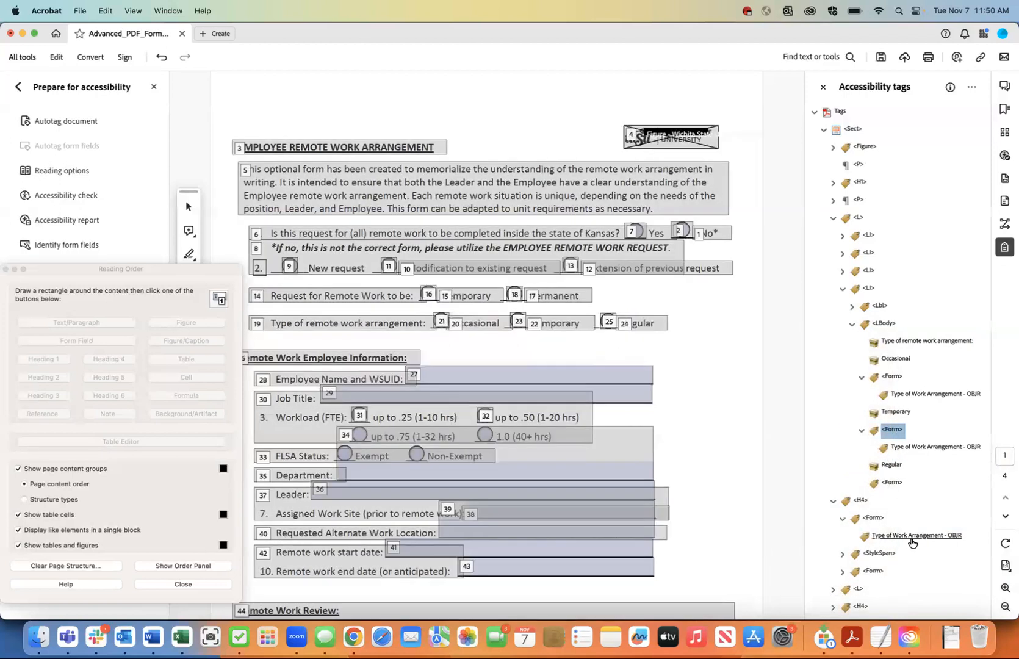
# Step: Move the remaining Type of Work Arrangement OBJR into the Form tag below "Regular"
pyautogui.click(911, 540)
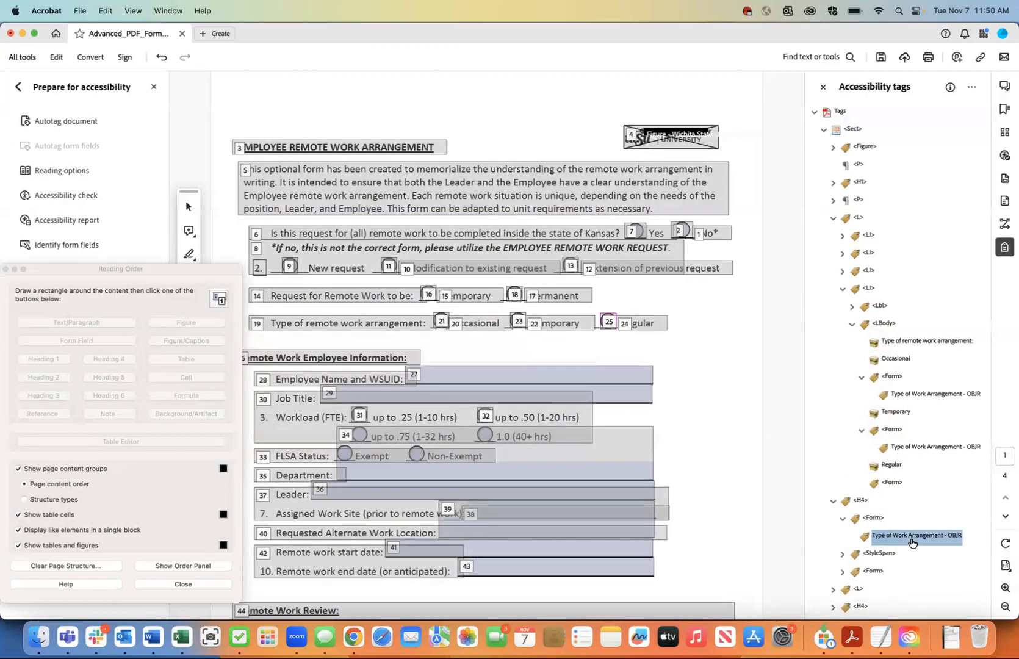
pyautogui.rightClick(911, 541)
pyautogui.click(858, 385)
pyautogui.click(892, 482)
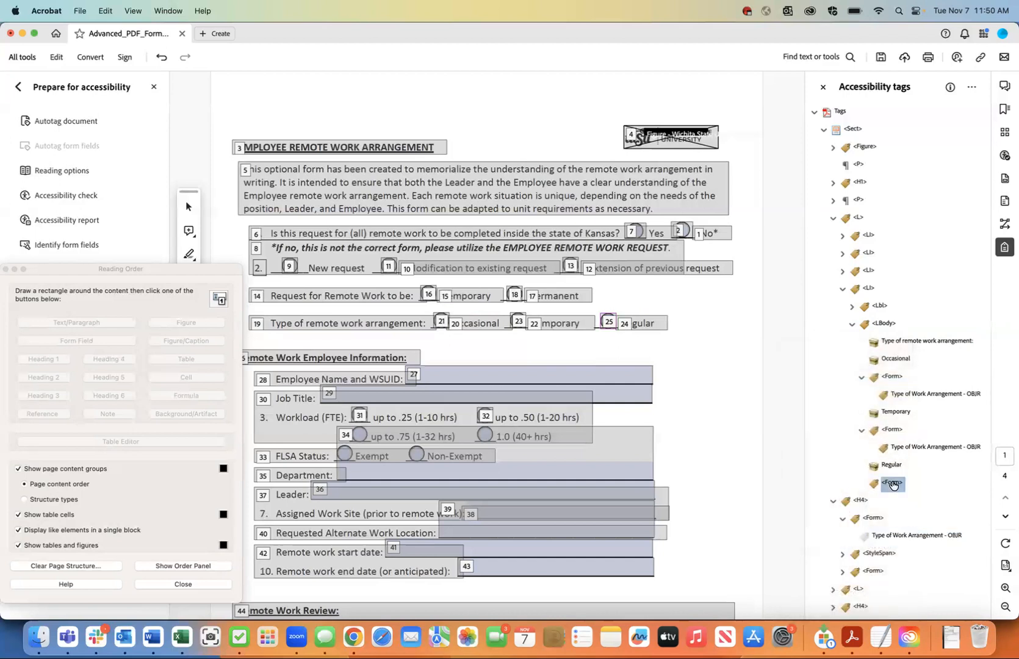
pyautogui.rightClick(893, 481)
pyautogui.click(818, 424)
# Step: Delete the emptied Form tag at the start of the H4 tag
pyautogui.scroll(-2, 933, 506)
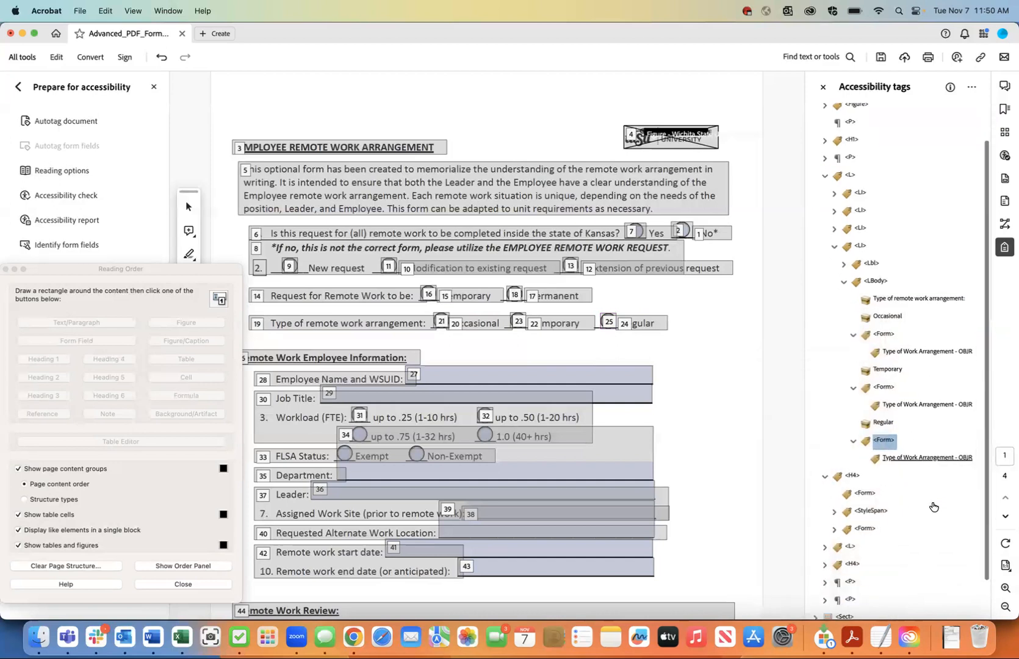
pyautogui.click(874, 496)
pyautogui.rightClick(877, 499)
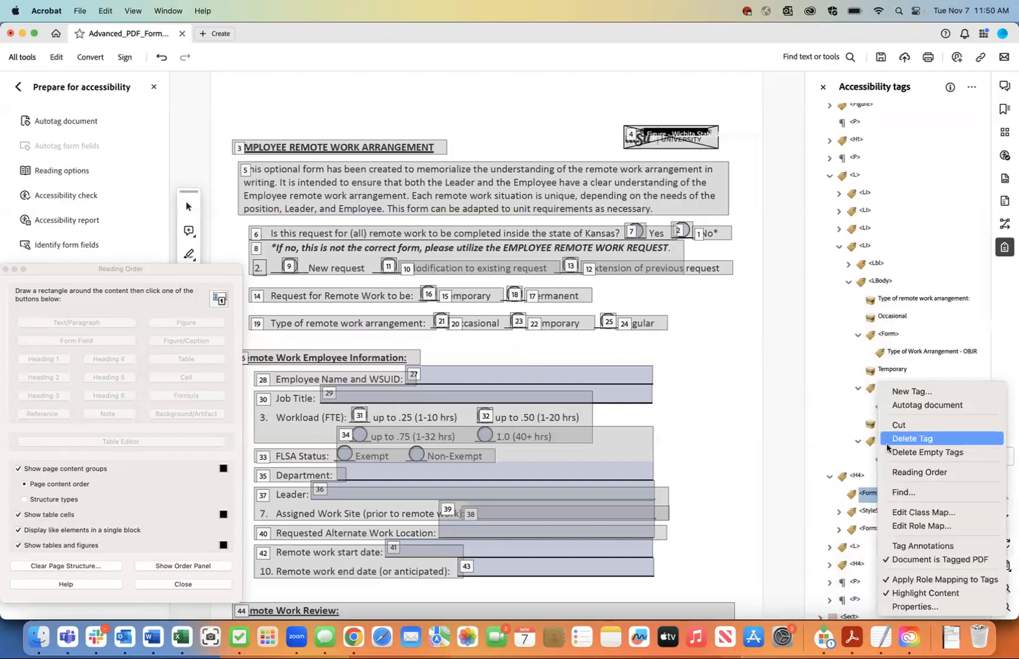
pyautogui.click(913, 441)
# Step: Collapse the "Type of remote work arrangement" list item in the tag tree and save the PDF
pyautogui.click(865, 247)
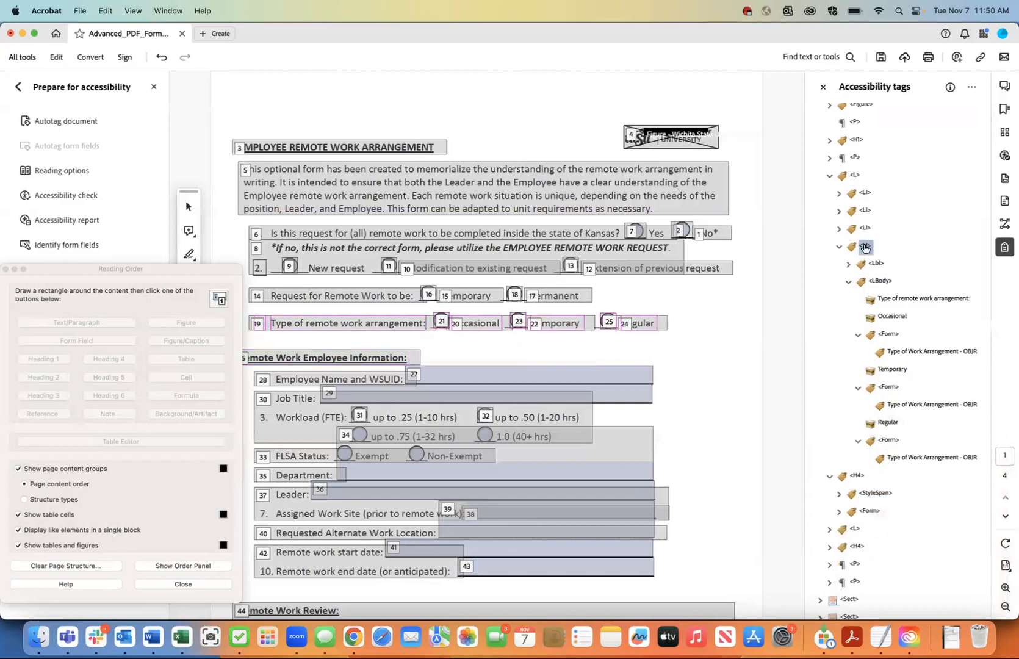
pyautogui.click(838, 247)
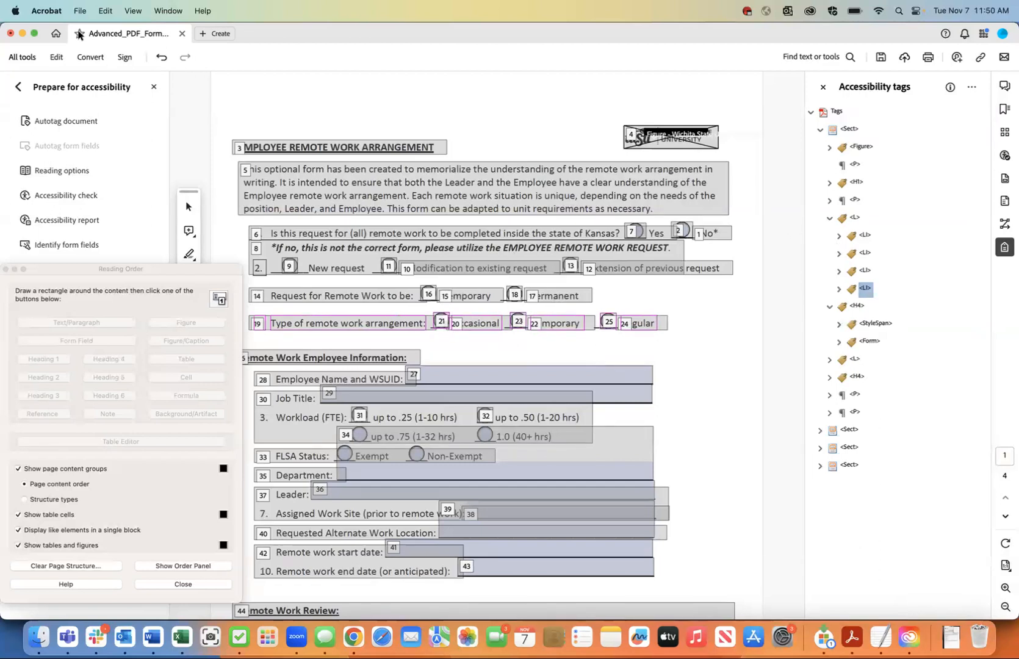
pyautogui.click(79, 11)
pyautogui.click(86, 92)
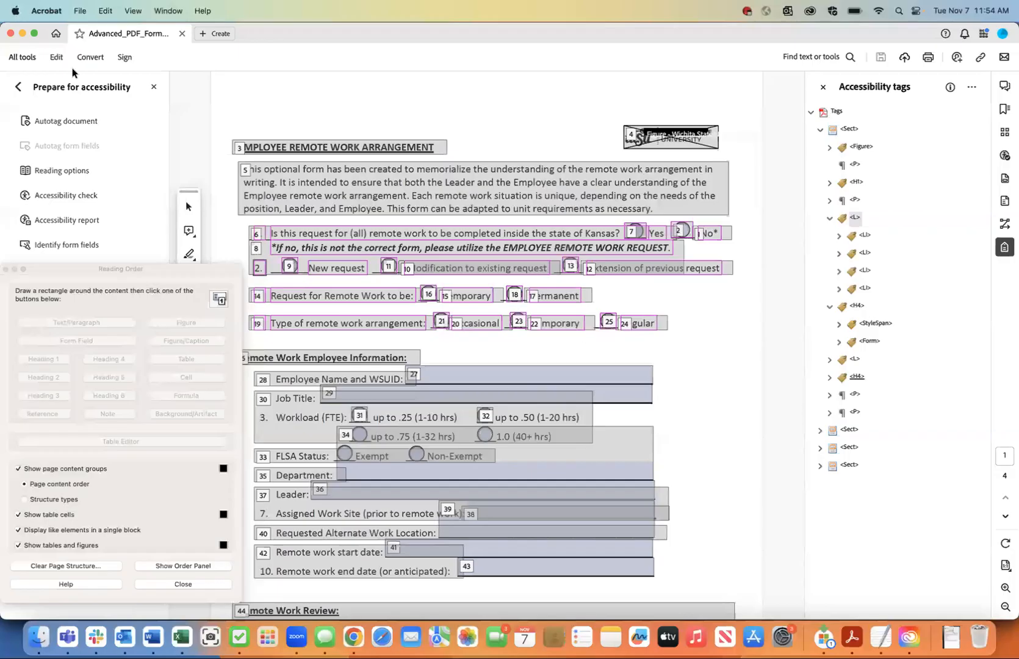
pyautogui.click(80, 11)
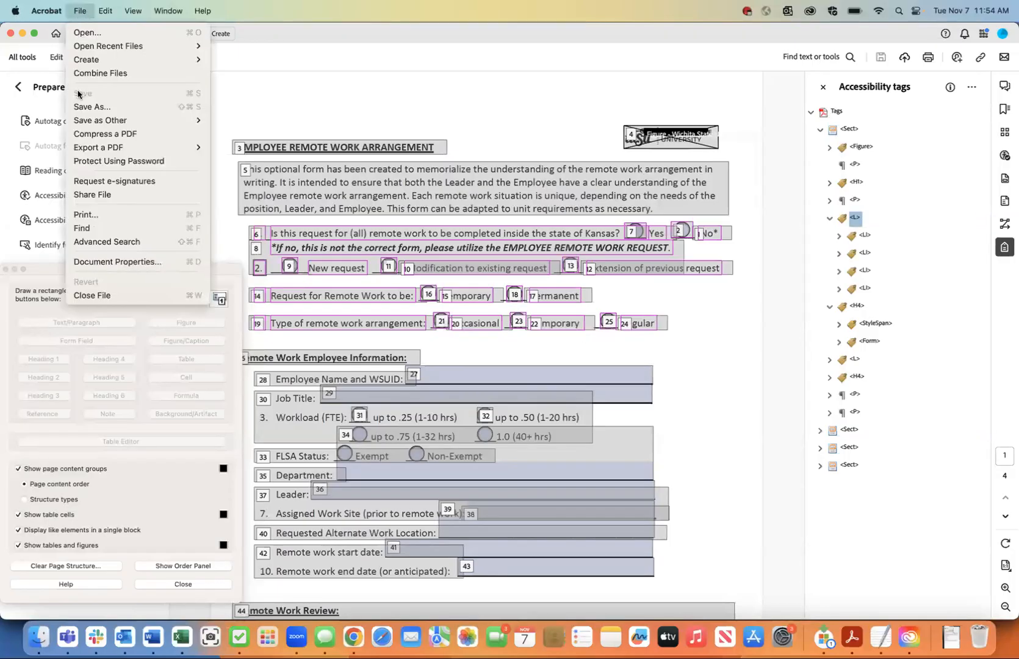
pyautogui.click(366, 108)
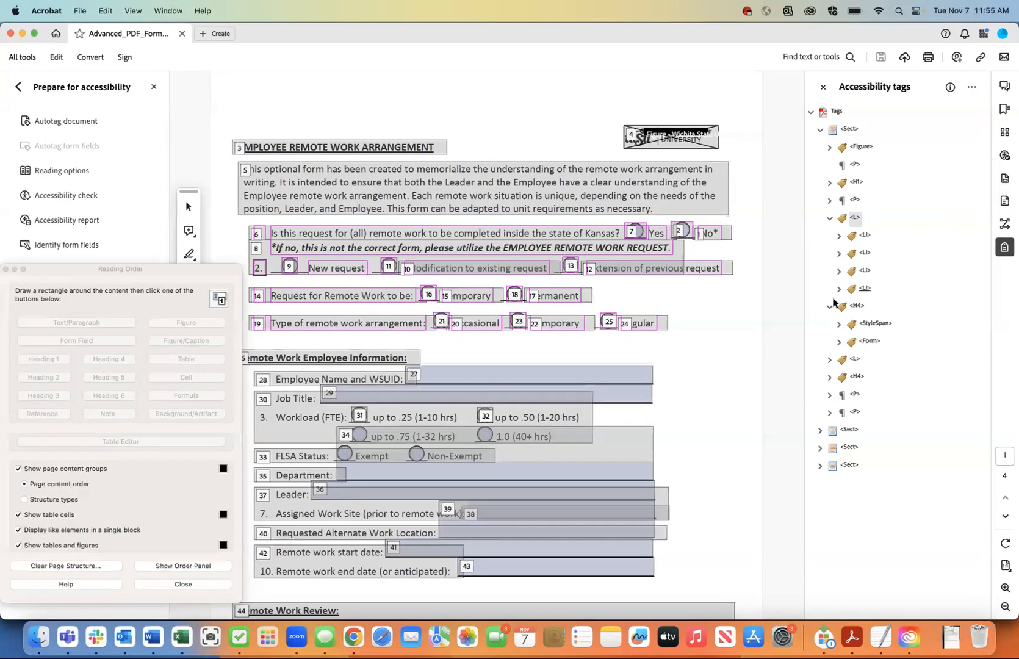
# Step: Change the tag type of the H4 holding "Remote Work Employee Information:" to Heading Level 2
pyautogui.click(857, 307)
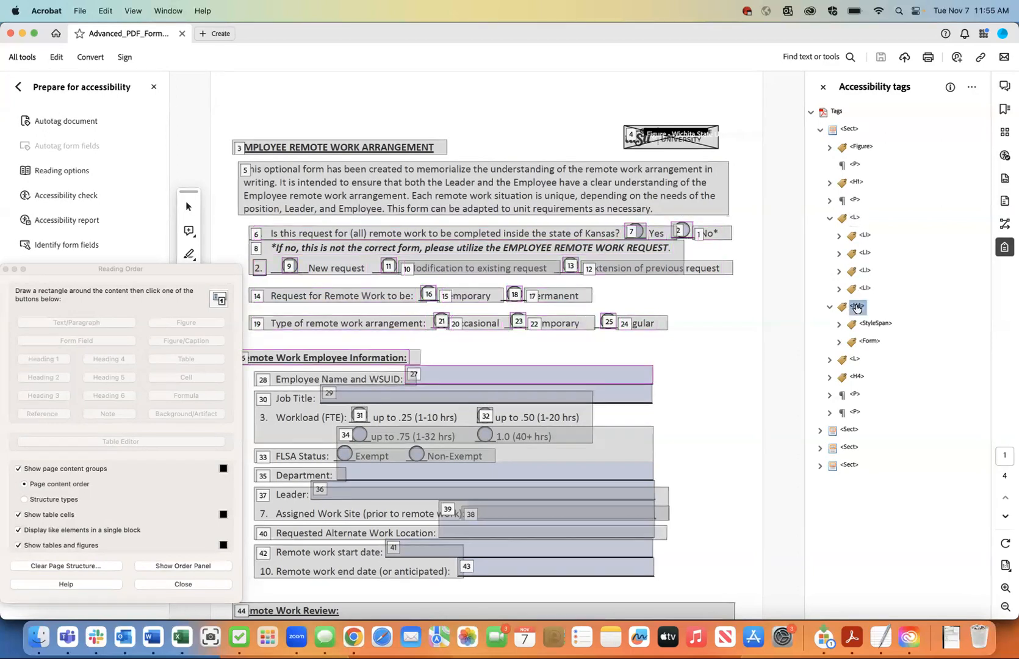
pyautogui.click(838, 342)
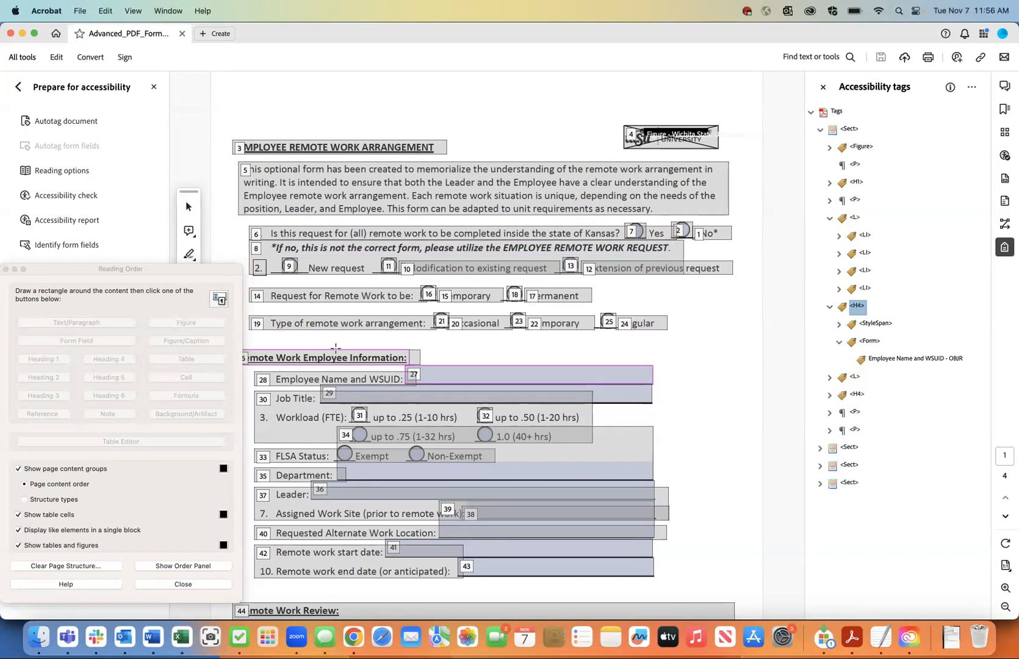
pyautogui.rightClick(858, 309)
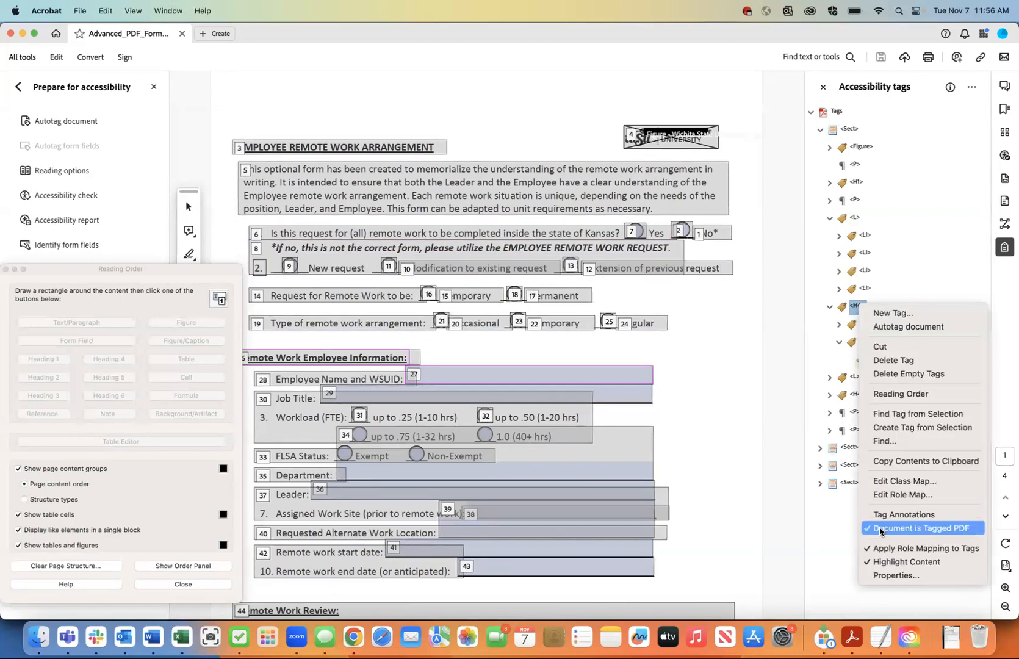
pyautogui.click(895, 575)
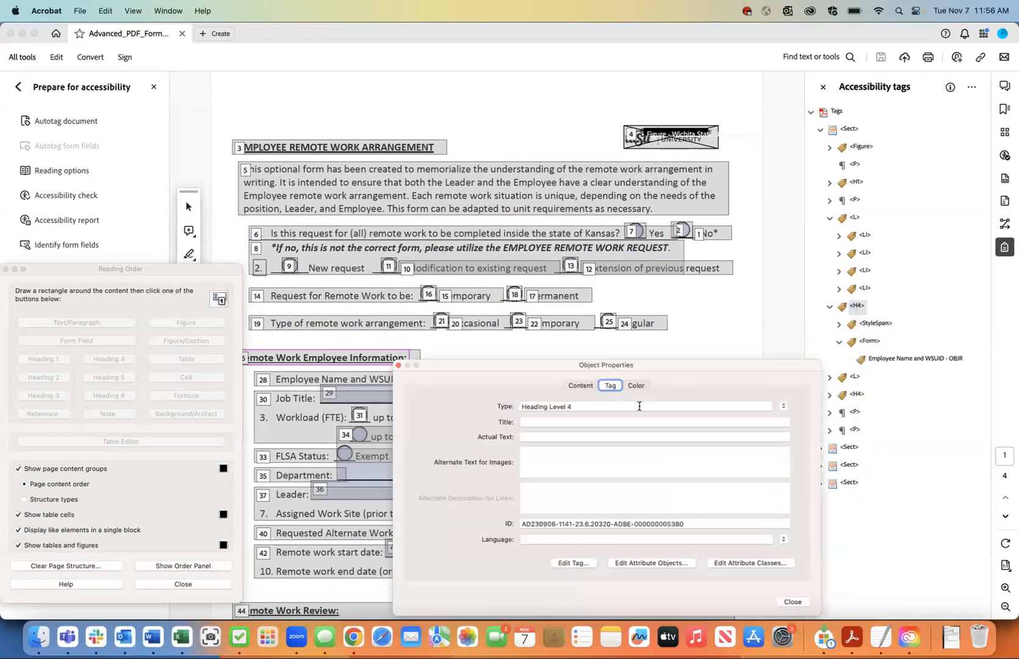
pyautogui.click(784, 407)
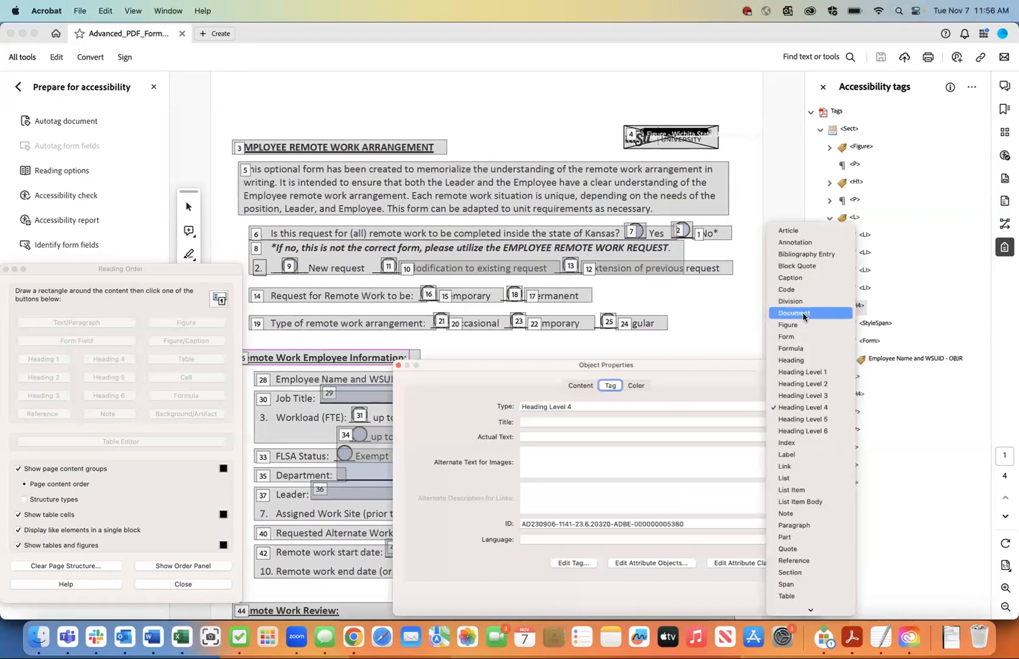
pyautogui.click(805, 385)
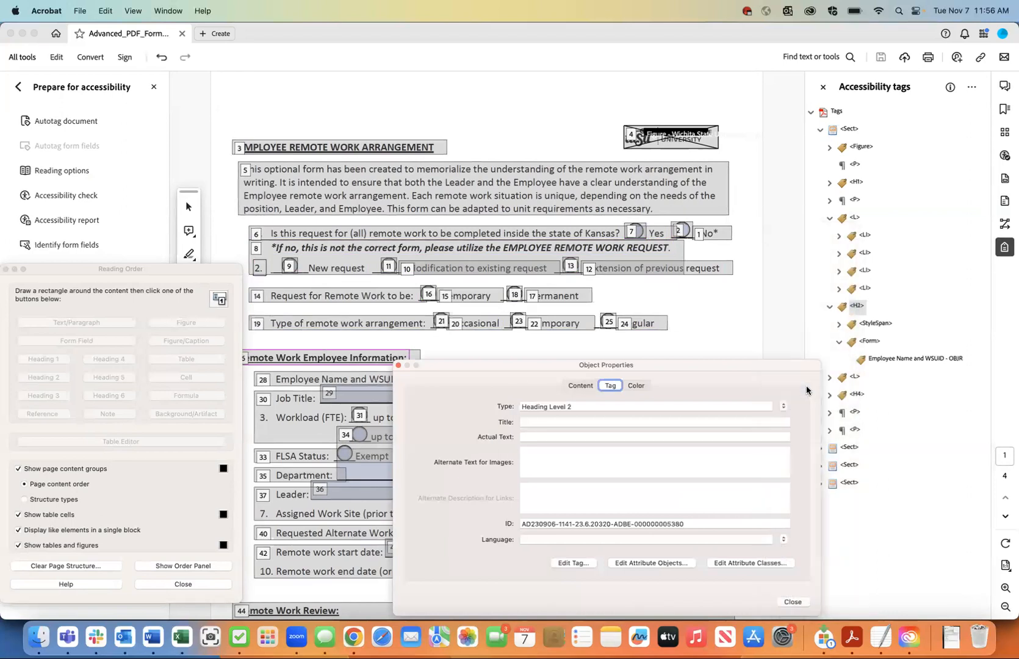
pyautogui.click(791, 601)
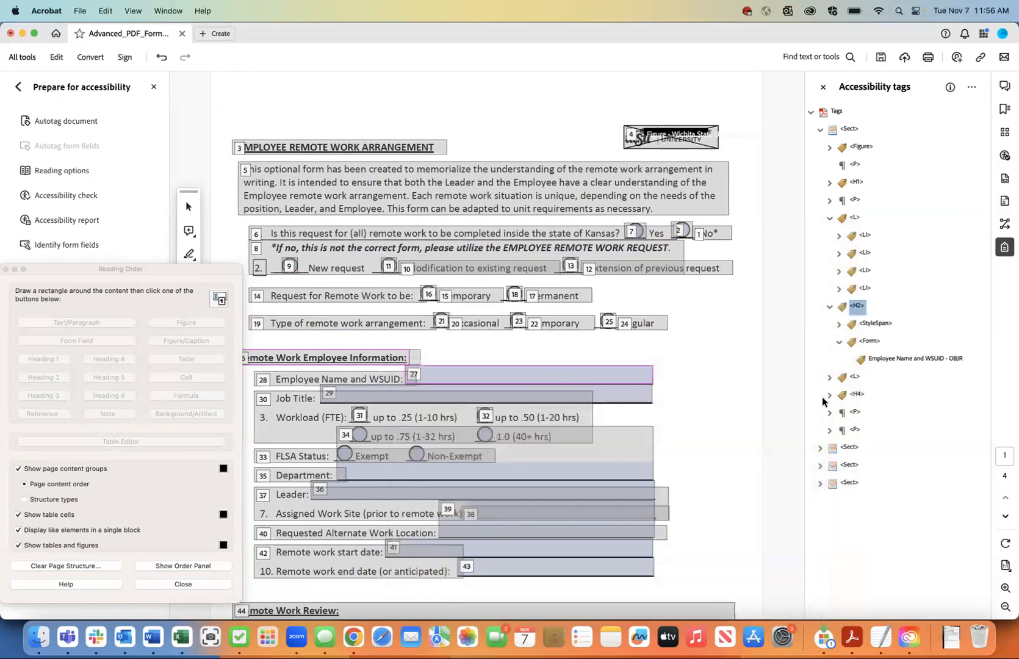
# Step: Expand the StyleSpan inside that H2 and retag the page text "Remote Work Employee Information:" as Heading 2 with the Reading Order tool
pyautogui.click(874, 324)
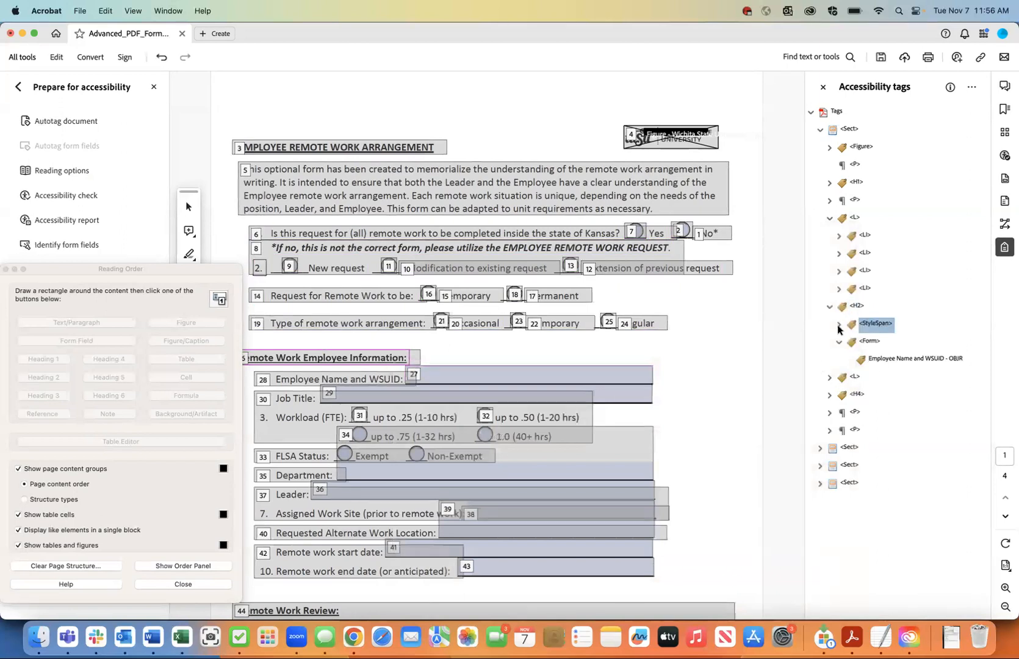
pyautogui.click(839, 325)
pyautogui.click(874, 342)
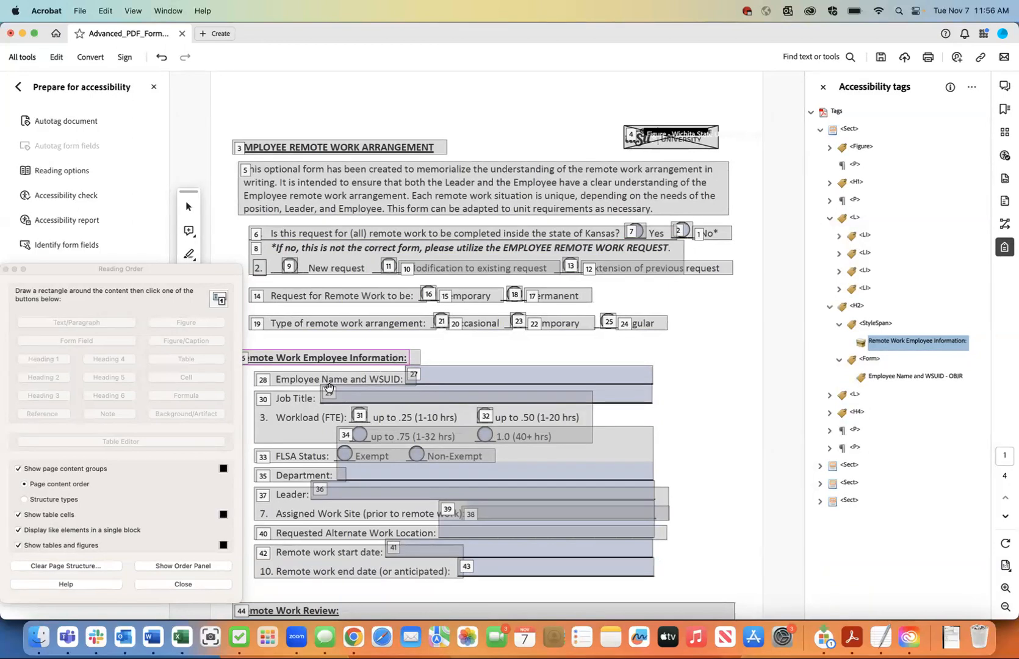
pyautogui.scroll(-1, 372, 470)
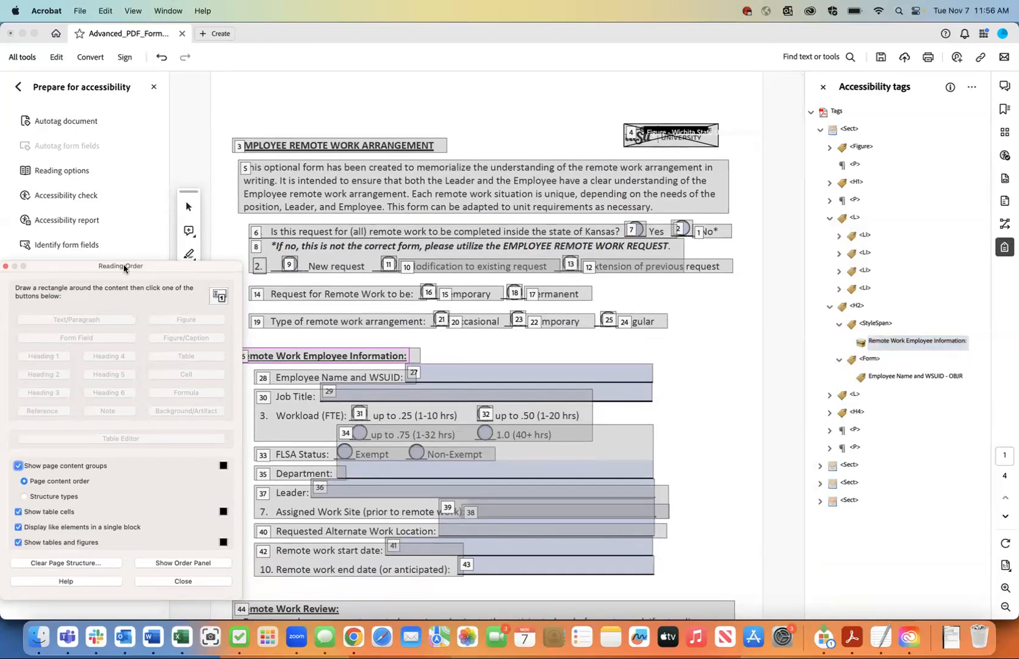
pyautogui.moveTo(134, 267); pyautogui.dragTo(99, 266)
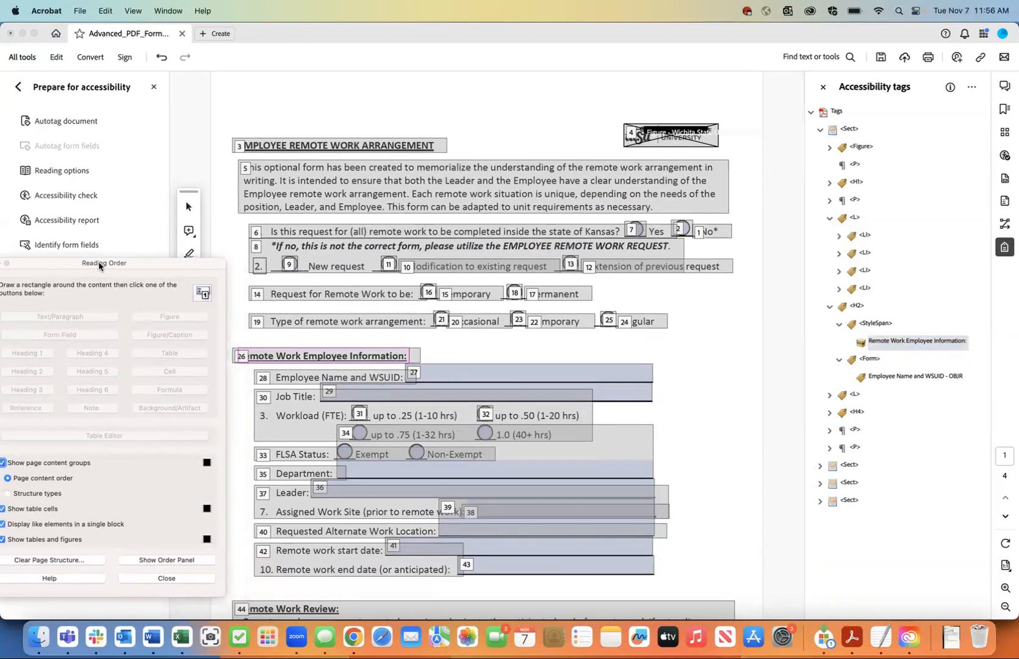
pyautogui.click(230, 343)
pyautogui.moveTo(229, 343); pyautogui.dragTo(410, 365)
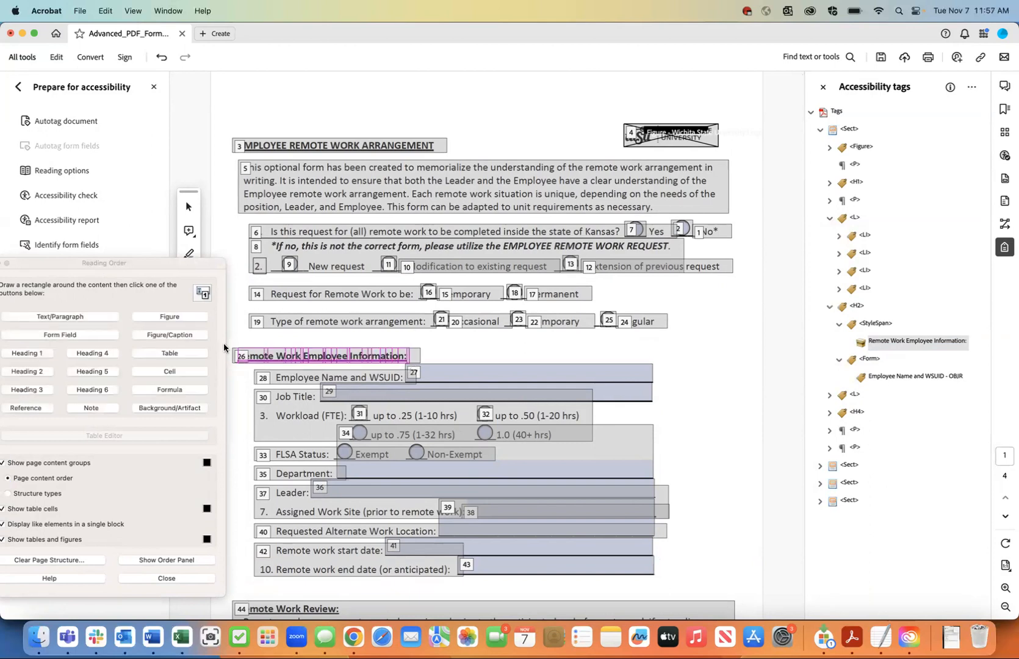
pyautogui.click(38, 372)
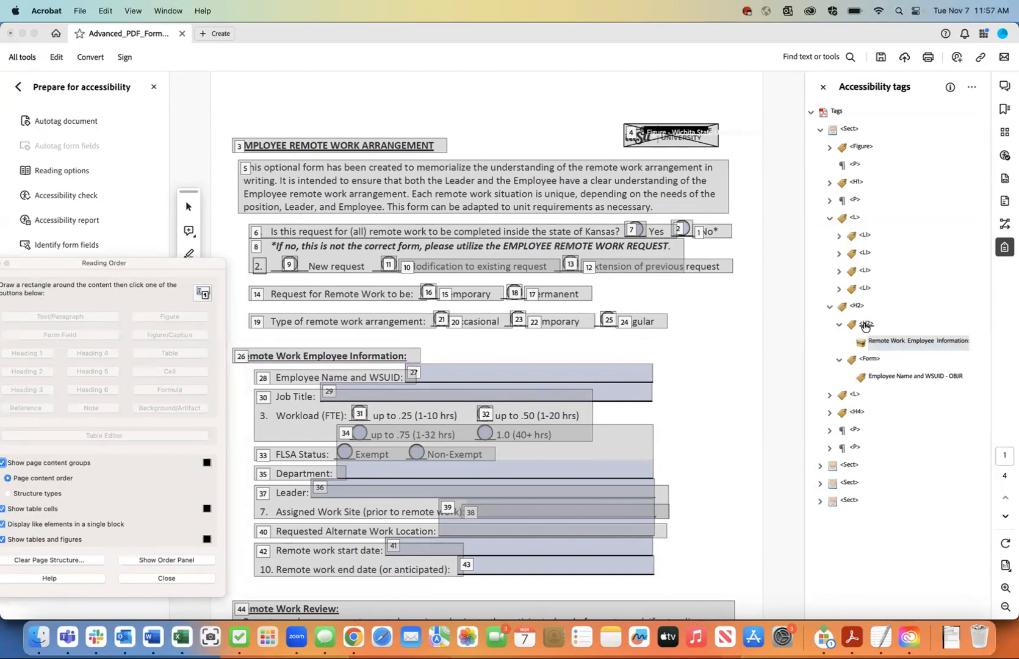
# Step: Cut the "Remote Work Employee Information:" content from the nested H2 and paste it as a direct child of the outer H2
pyautogui.click(867, 324)
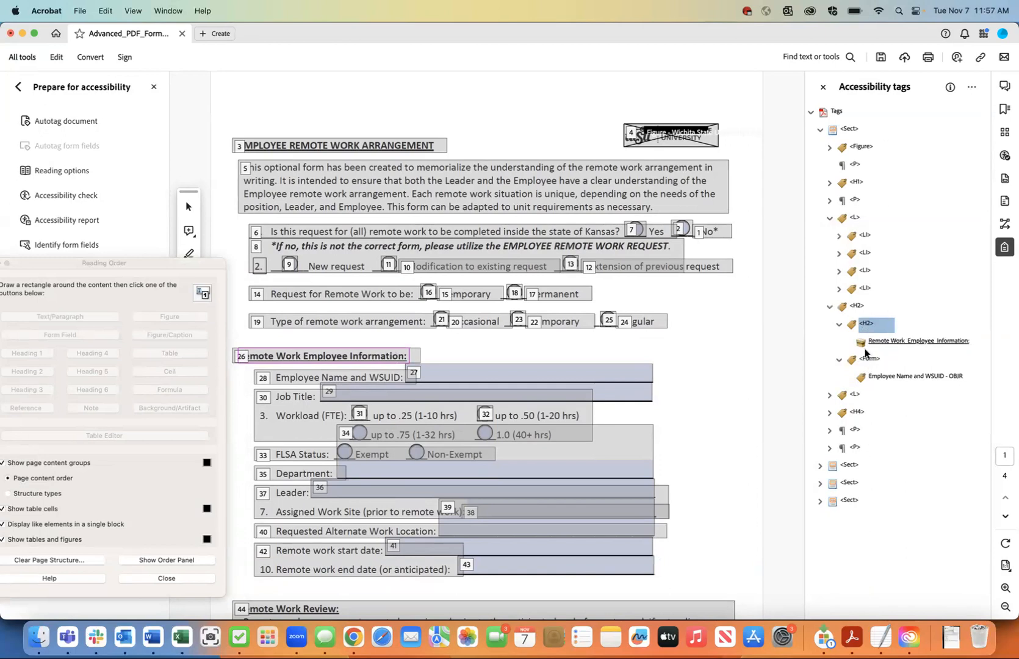
pyautogui.click(856, 307)
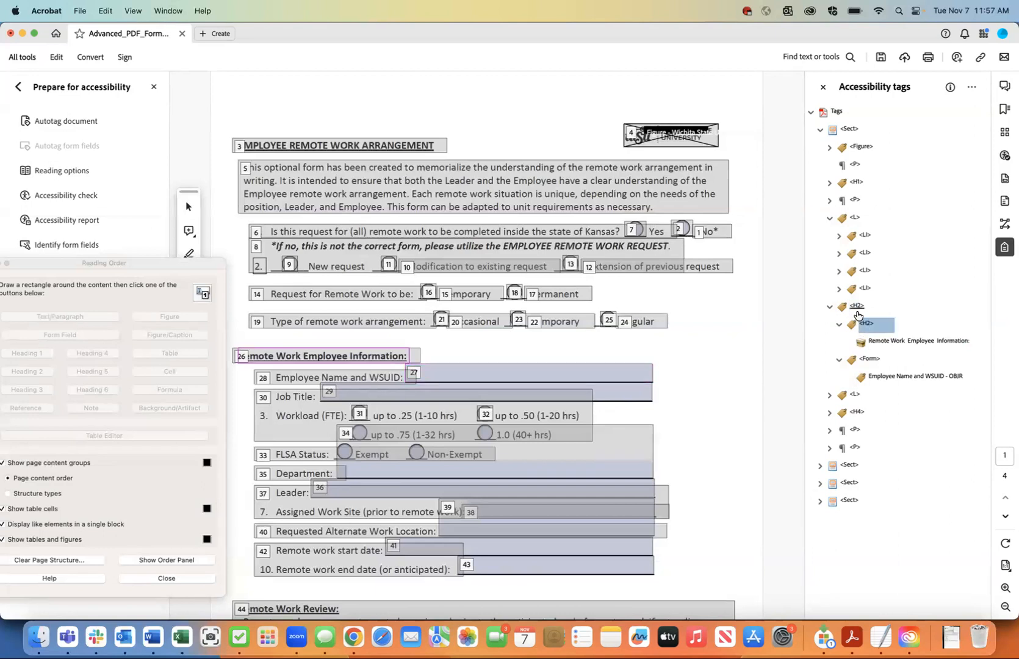
pyautogui.click(886, 341)
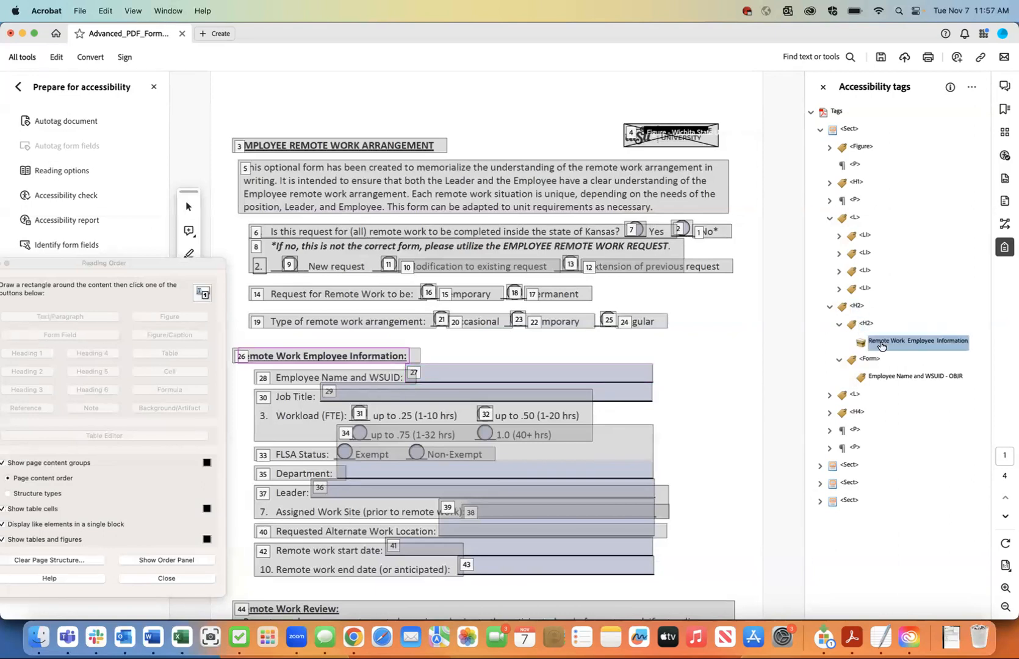
pyautogui.rightClick(889, 342)
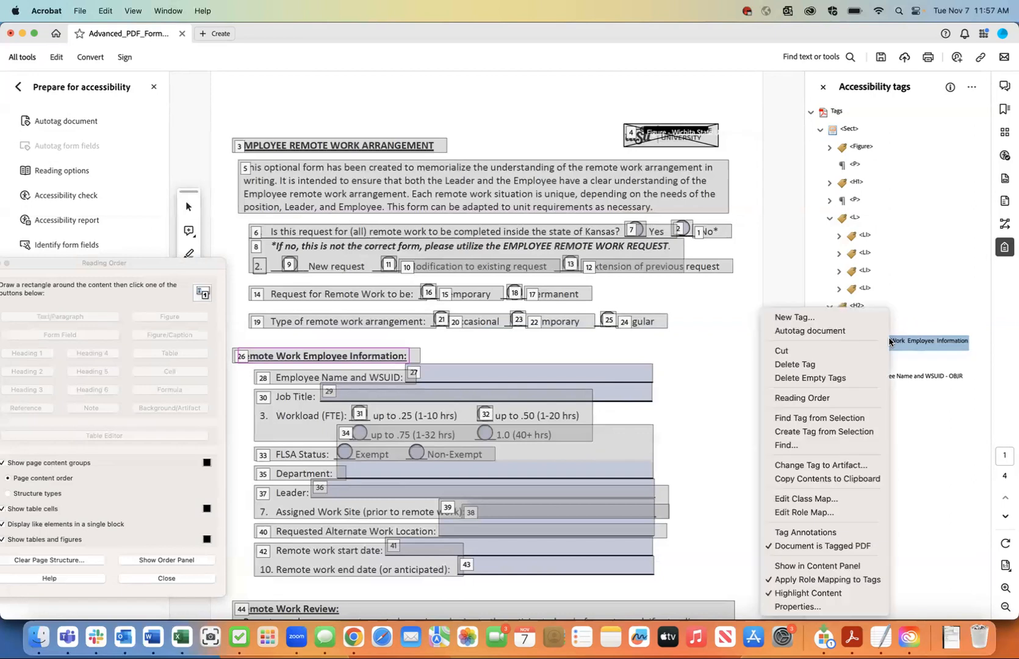
pyautogui.click(836, 353)
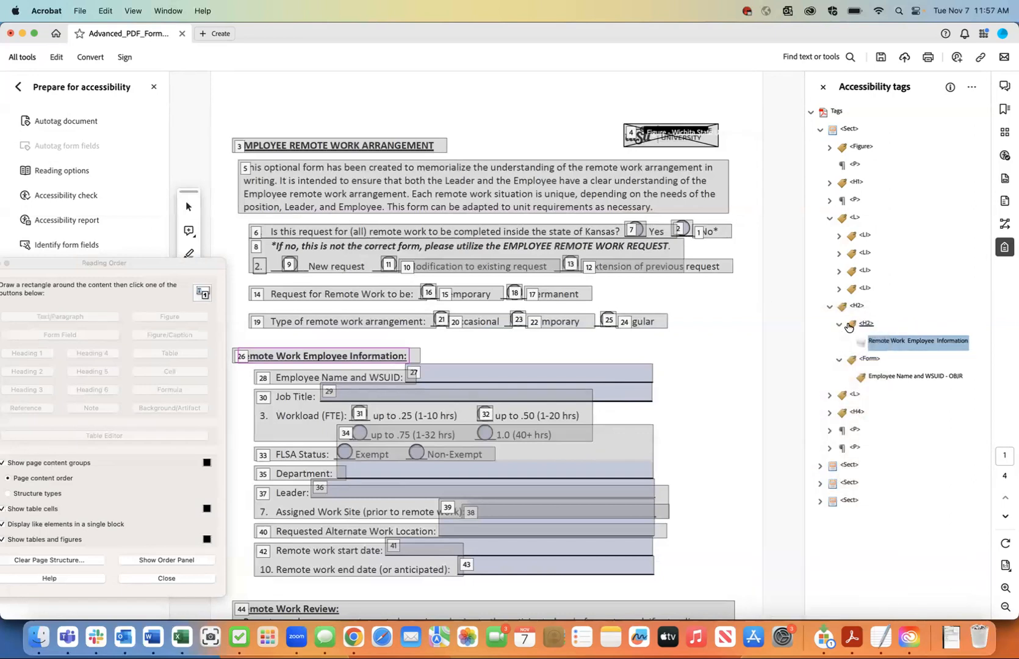
pyautogui.click(856, 307)
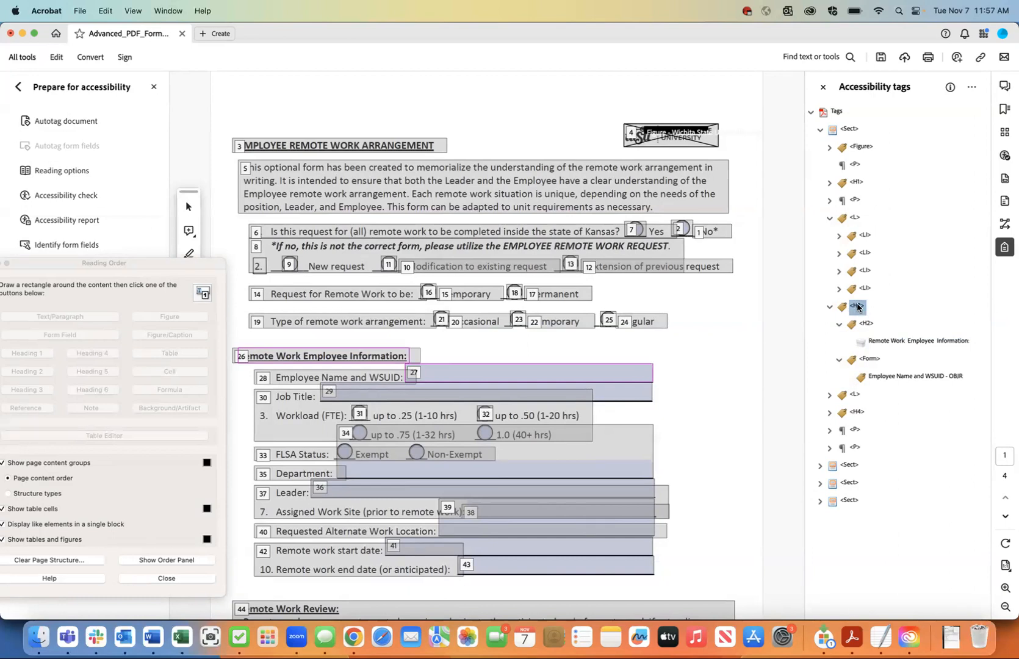
pyautogui.rightClick(857, 308)
pyautogui.click(885, 374)
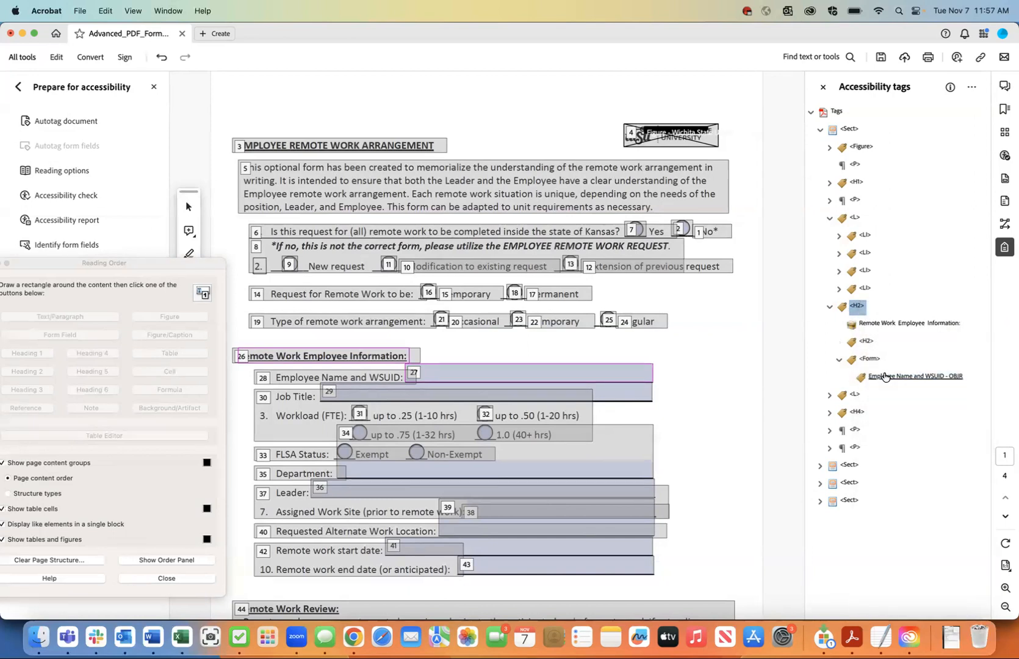
# Step: Delete the emptied nested H2 tag and save the PDF
pyautogui.click(865, 343)
pyautogui.rightClick(865, 343)
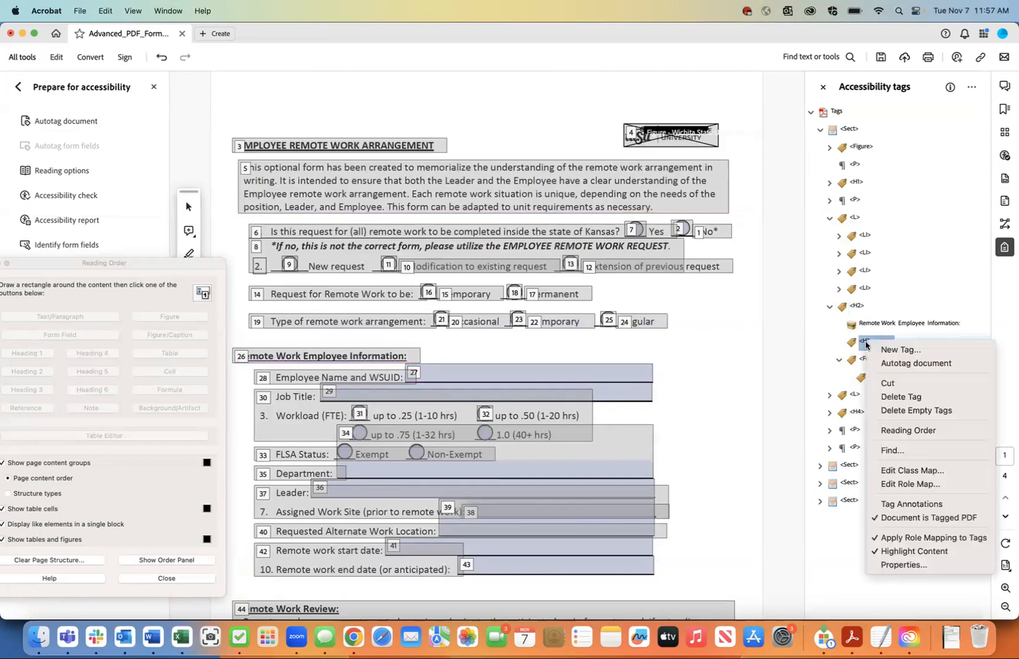
pyautogui.click(886, 397)
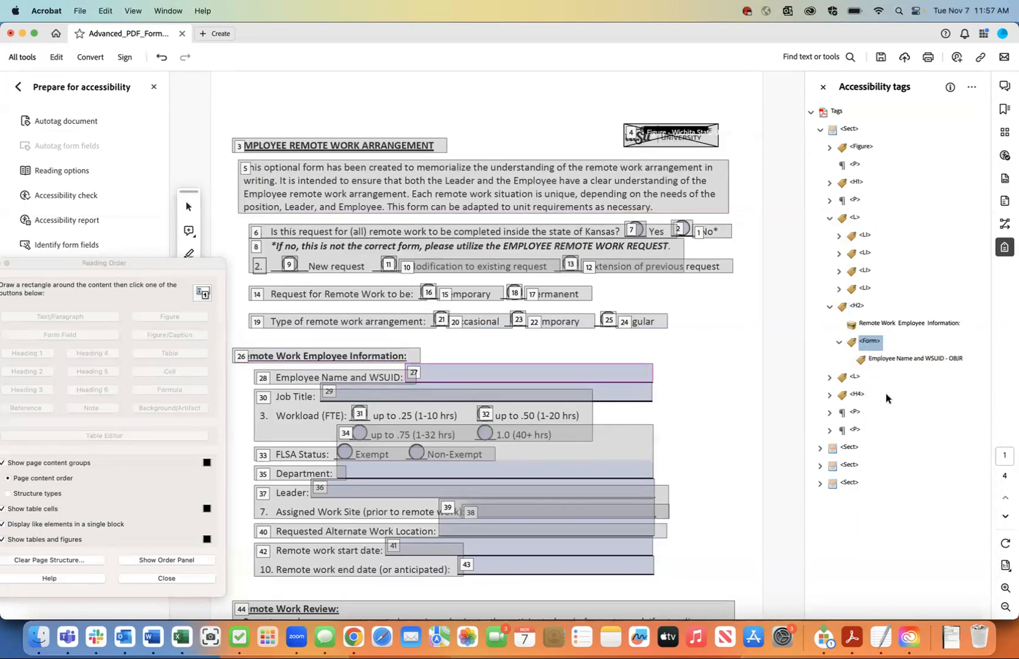
pyautogui.click(80, 12)
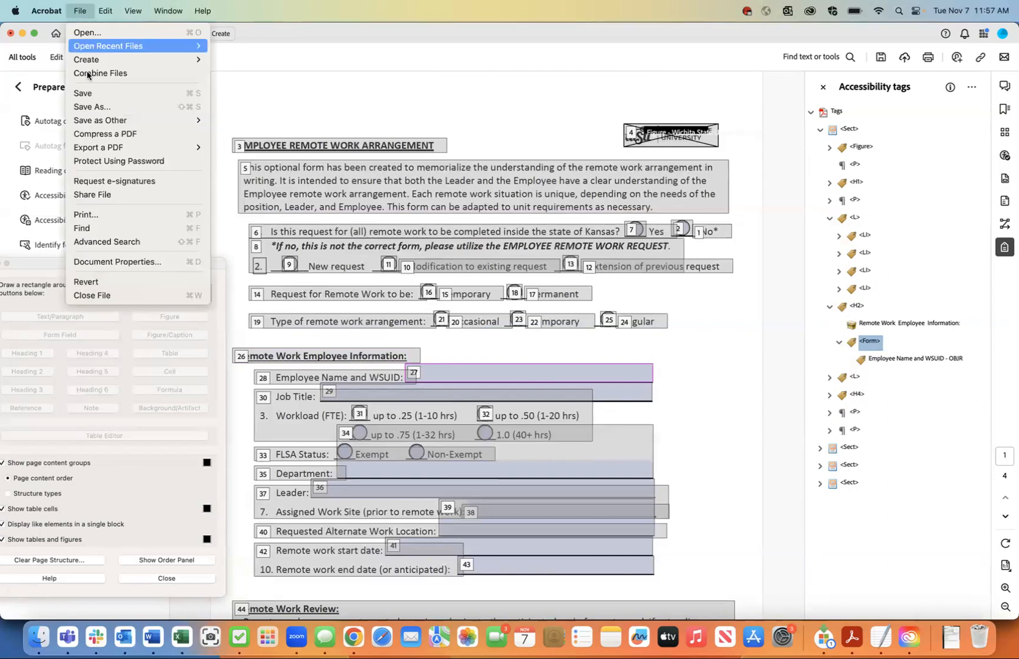
pyautogui.click(84, 92)
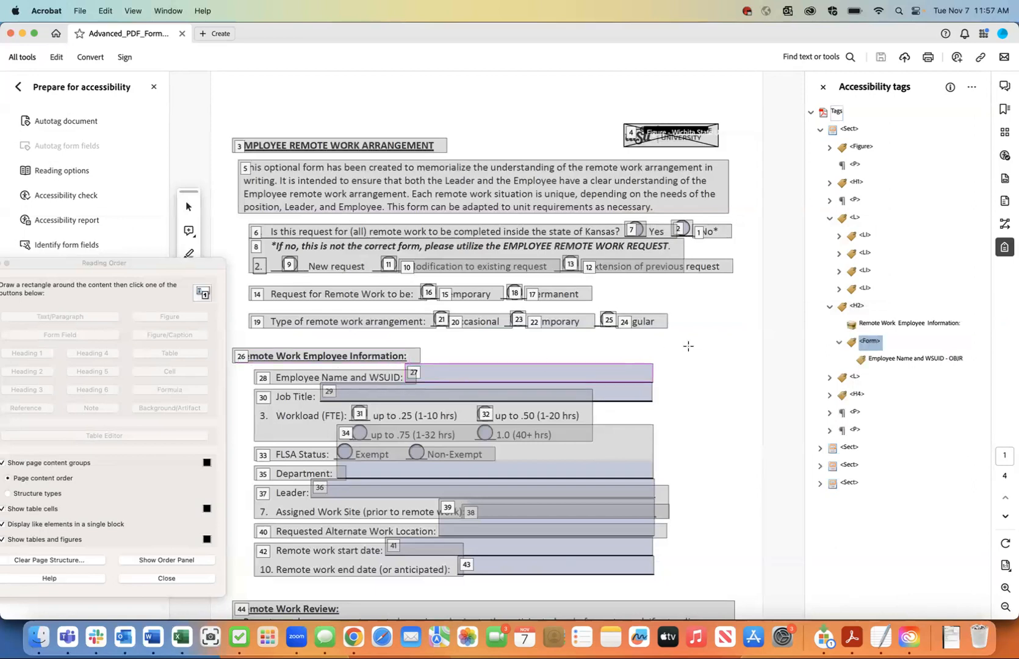
# Step: Check the contents of the "Remote Work Employee Information:" H2 and expand the list tag that follows it
pyautogui.click(883, 361)
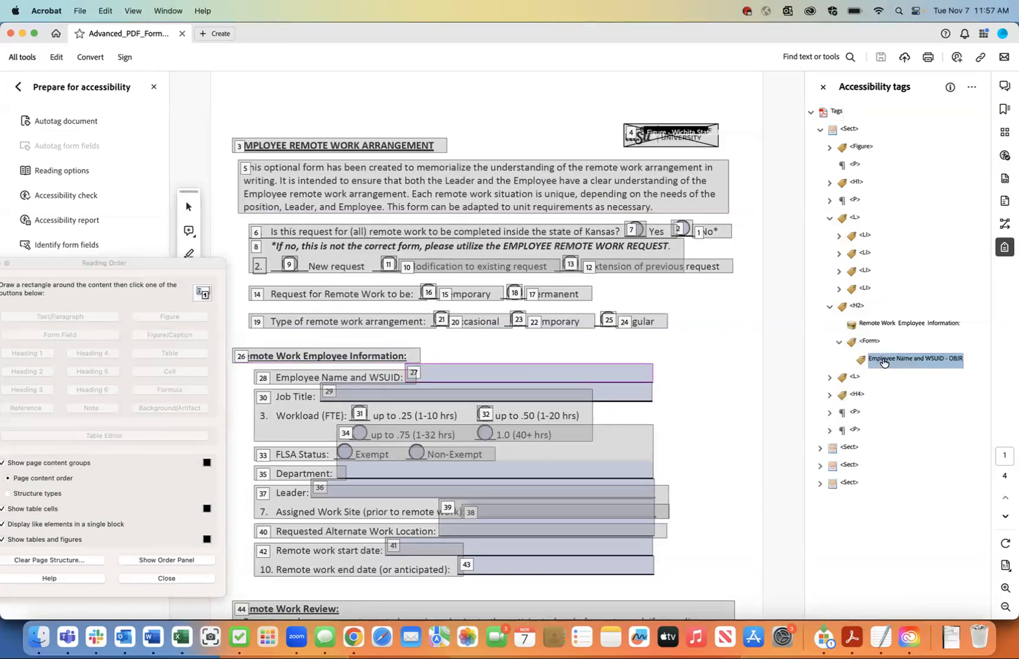
pyautogui.click(886, 331)
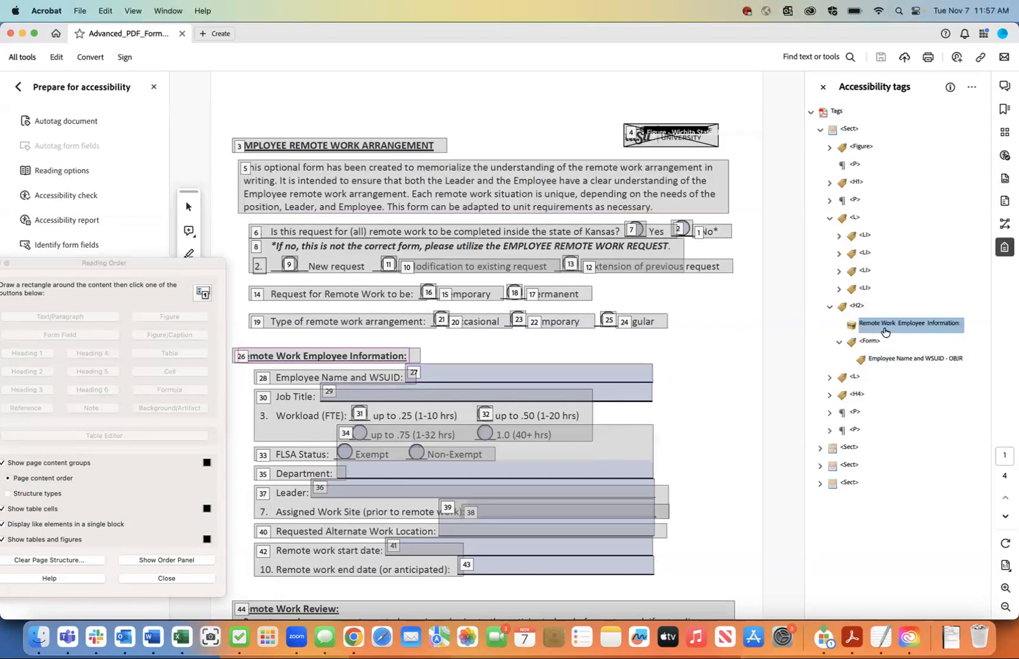
pyautogui.click(856, 378)
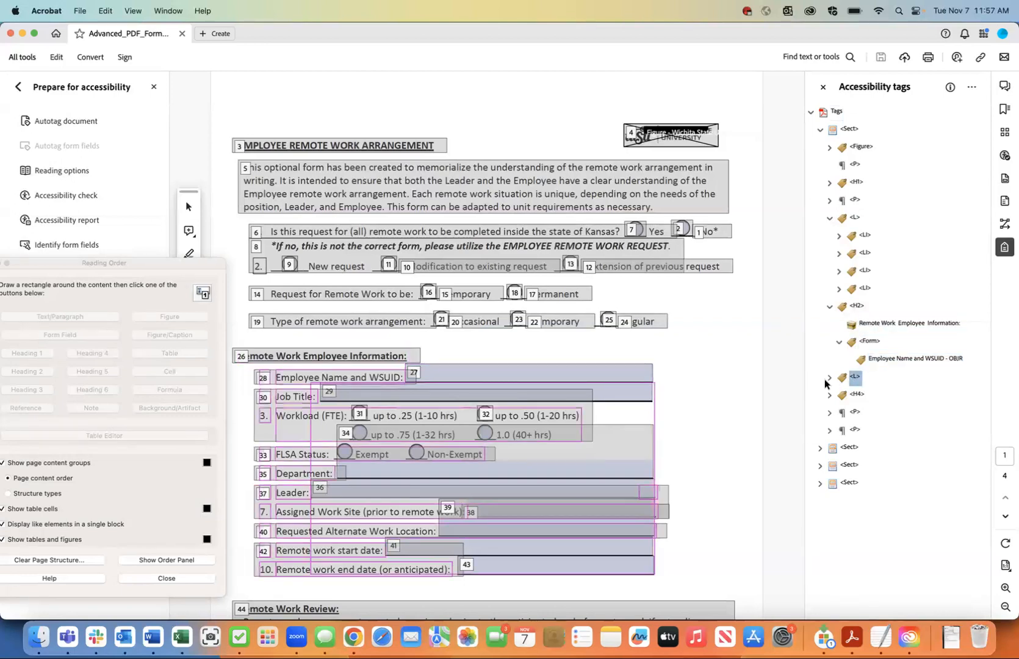
pyautogui.click(828, 378)
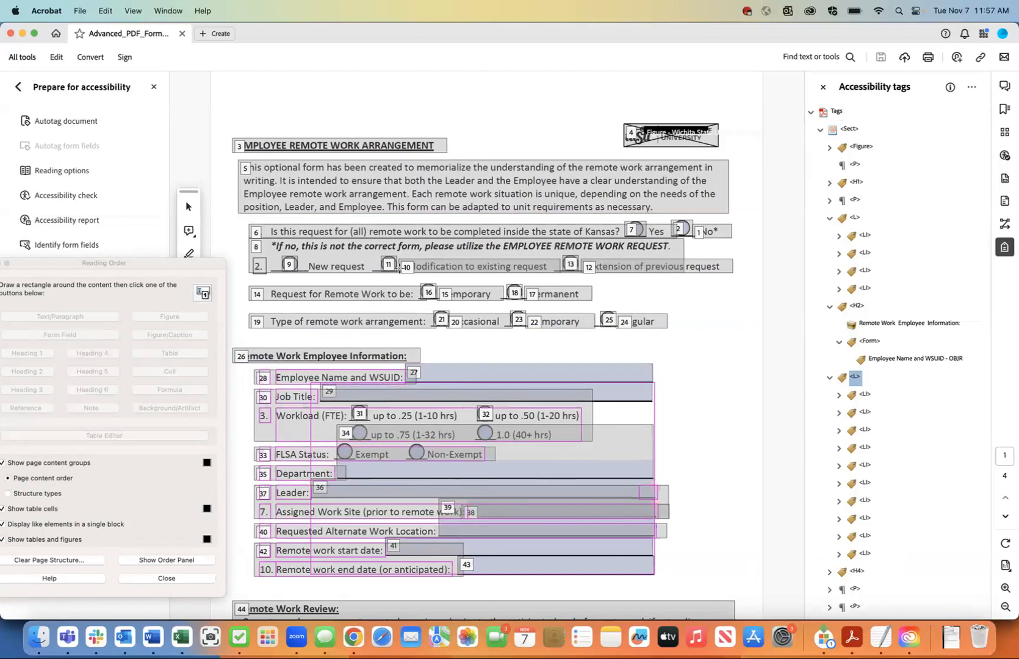
pyautogui.scroll(-5, 415, 446)
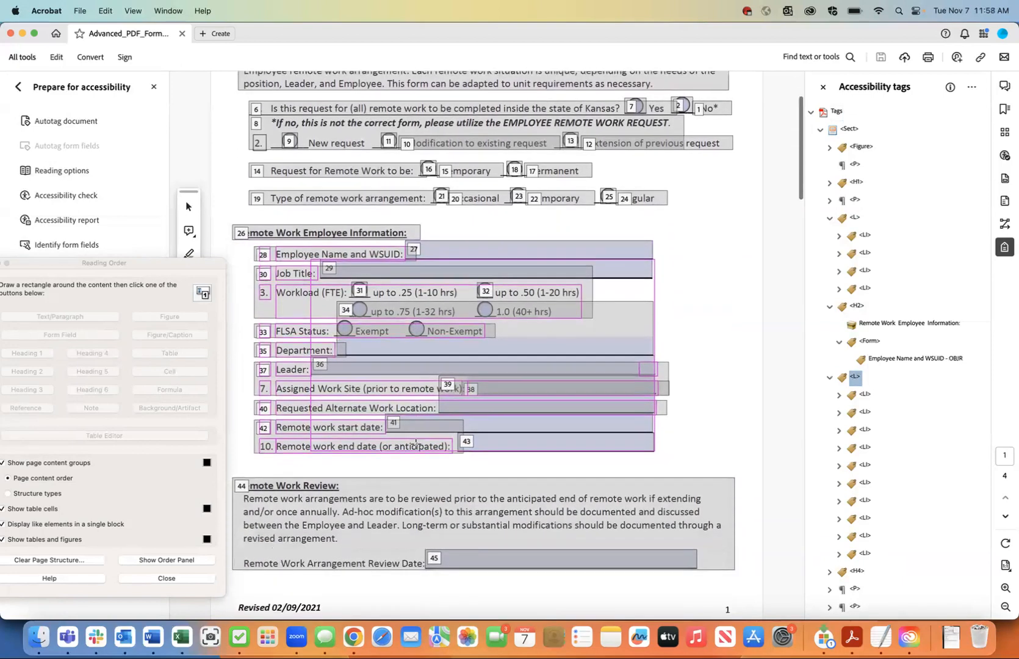
pyautogui.scroll(2, 416, 444)
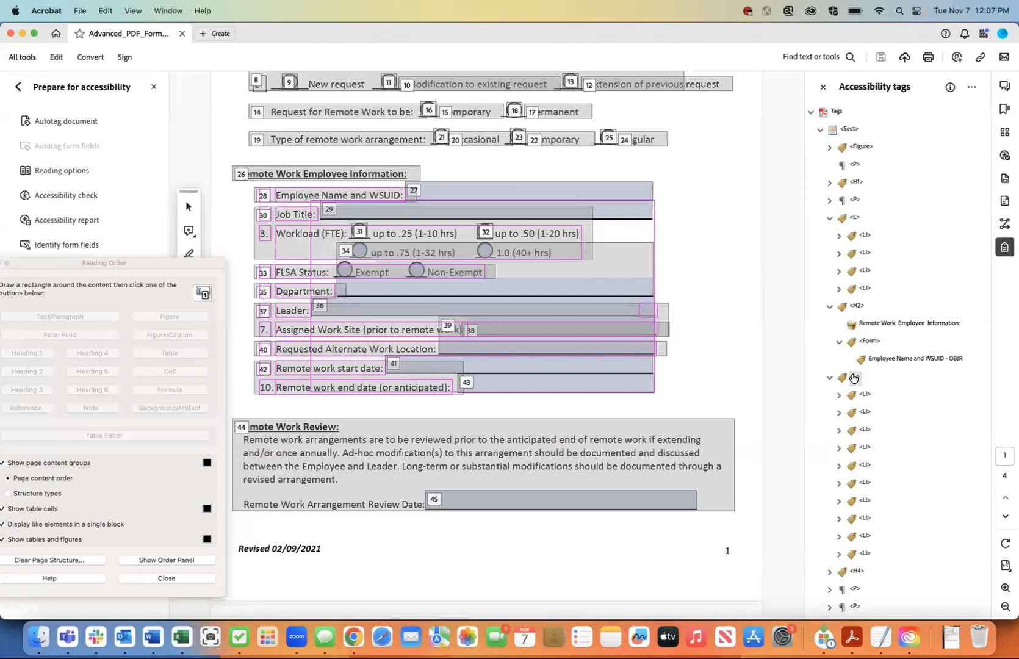
# Step: Go through the list items under "Remote Work Employee Information:" one by one to check which page content each covers
pyautogui.click(864, 395)
pyautogui.press('Down')
pyautogui.press('Down')
pyautogui.press('Up')
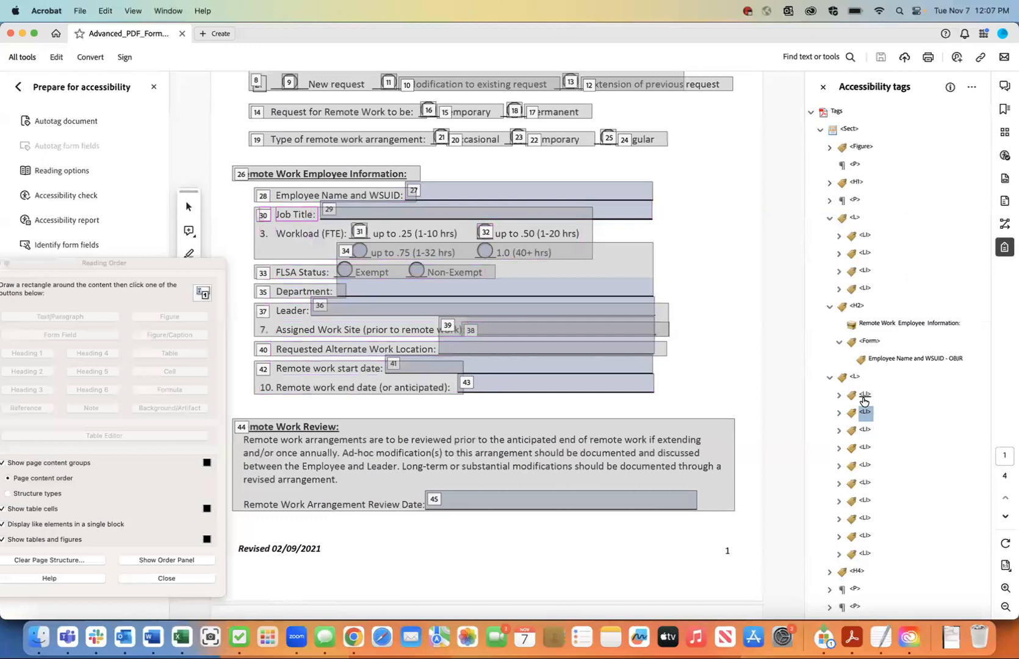
pyautogui.press('Up')
pyautogui.press('Down')
pyautogui.press('Down')
pyautogui.press('Down')
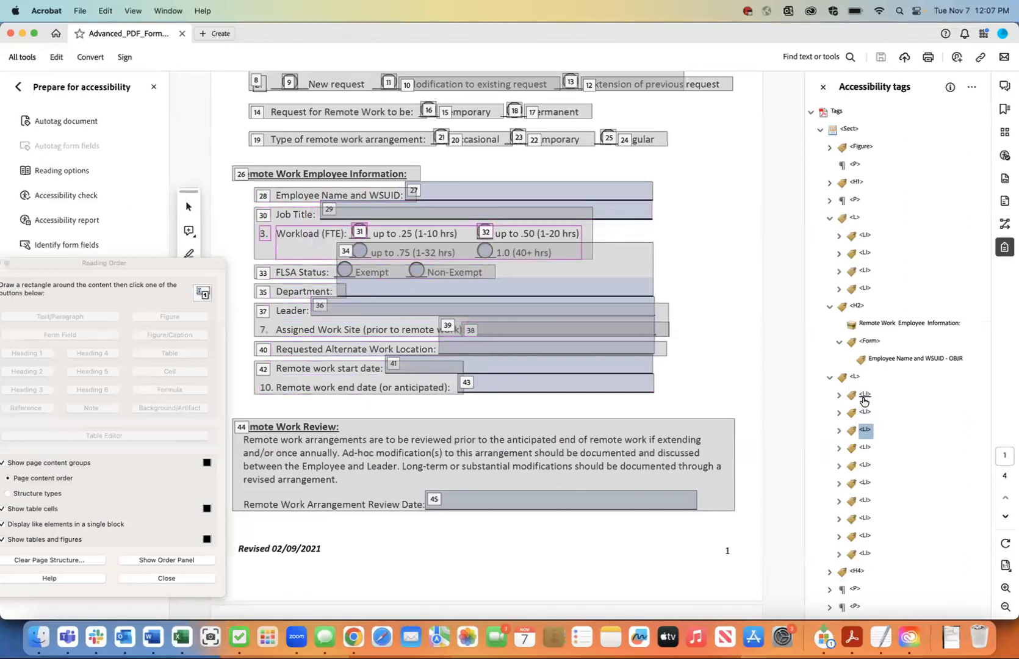
pyautogui.press('Down')
pyautogui.press('Down')
pyautogui.press('Down')
pyautogui.press('Down')
pyautogui.press('Down')
pyautogui.press('Down')
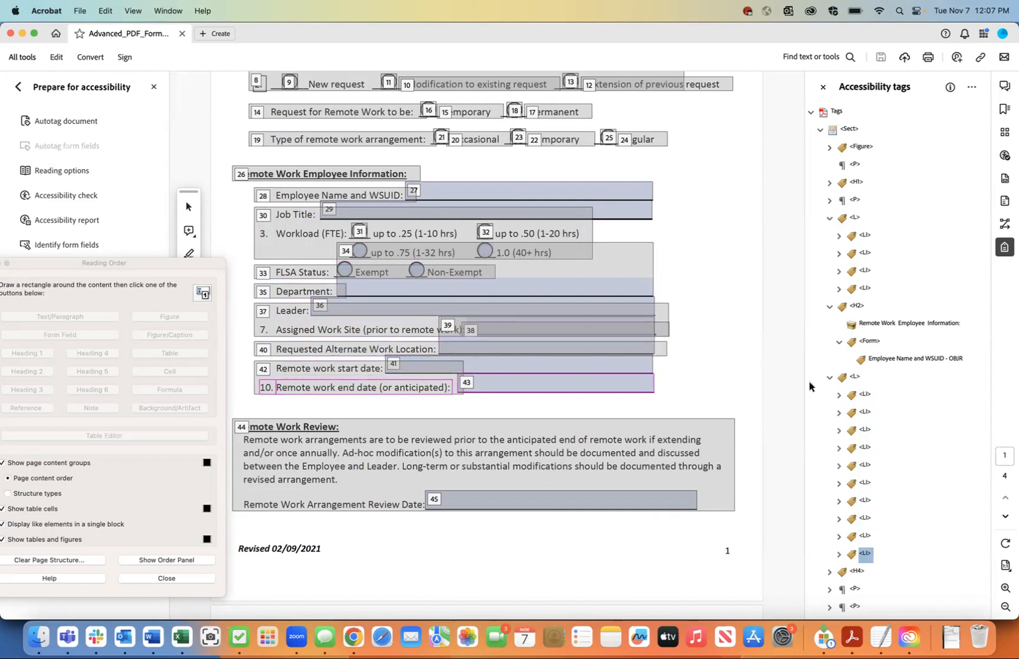
# Step: Expand the first list item under "Remote Work Employee Information:" and check which page content its Lbl, LBody and Form tags cover
pyautogui.click(838, 395)
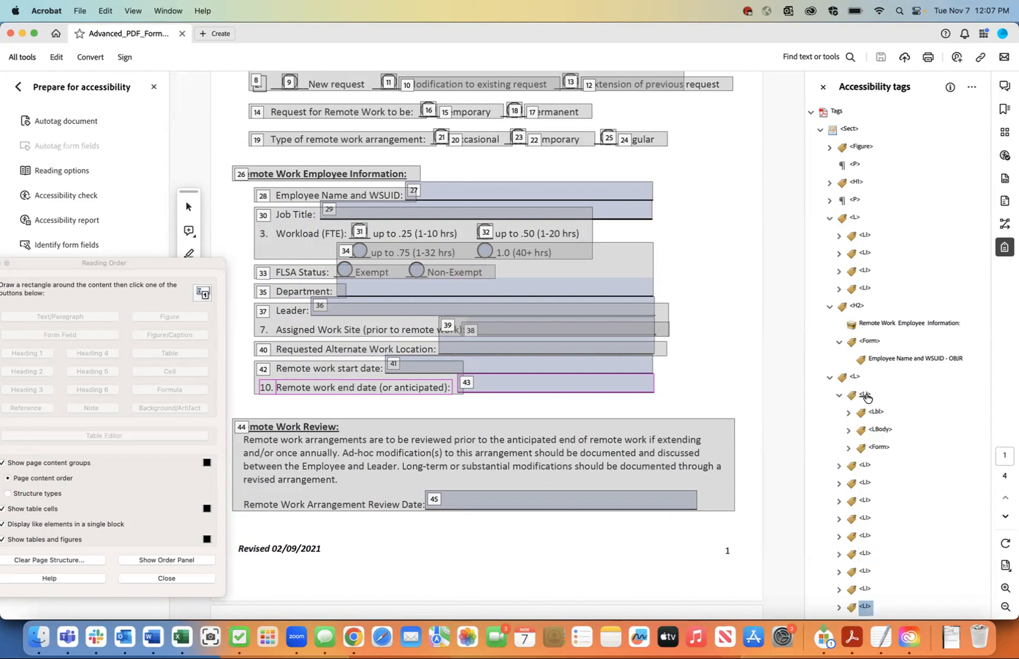
pyautogui.click(874, 413)
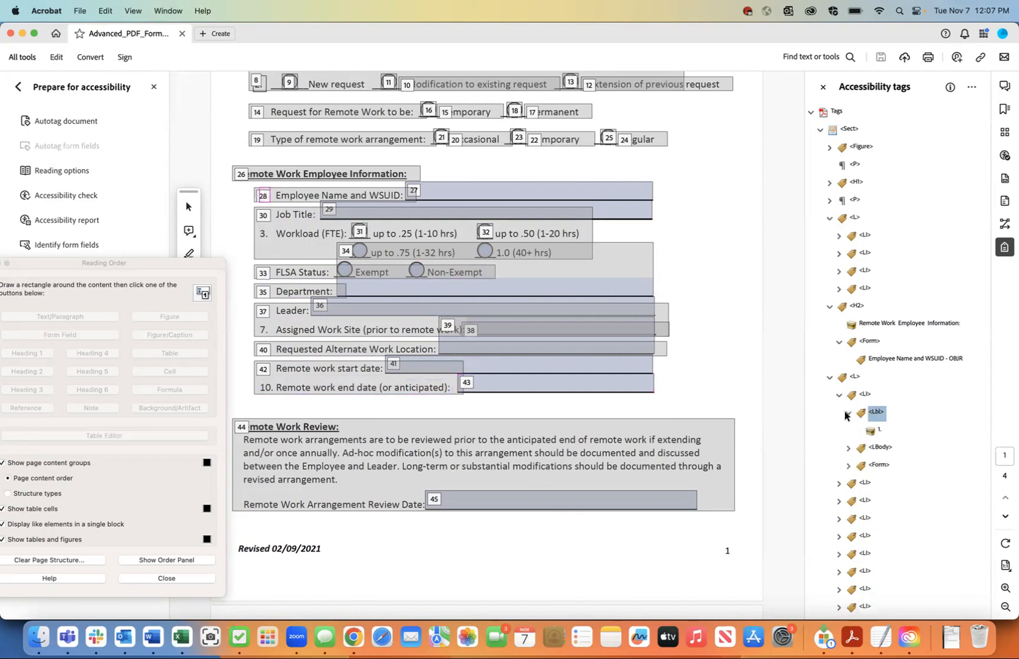
pyautogui.click(848, 431)
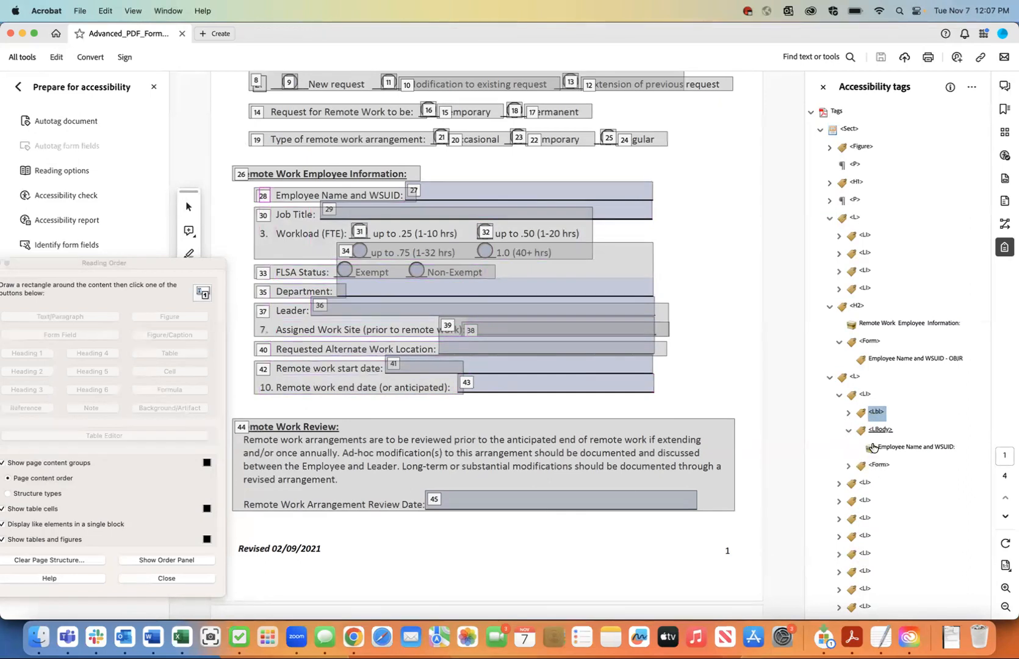
pyautogui.click(901, 451)
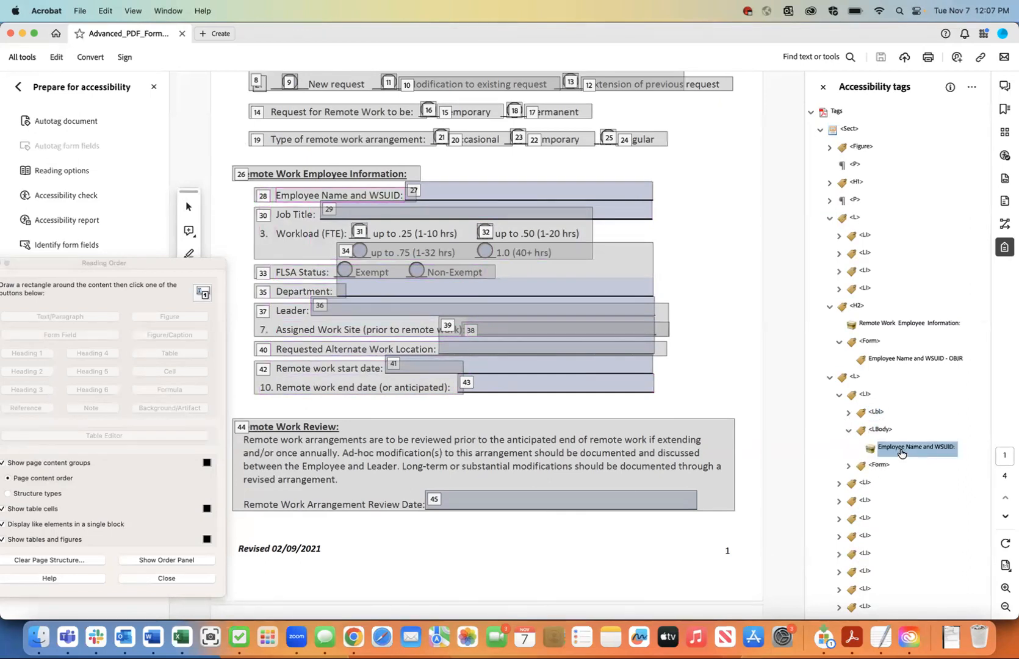
pyautogui.moveTo(901, 452); pyautogui.dragTo(878, 465)
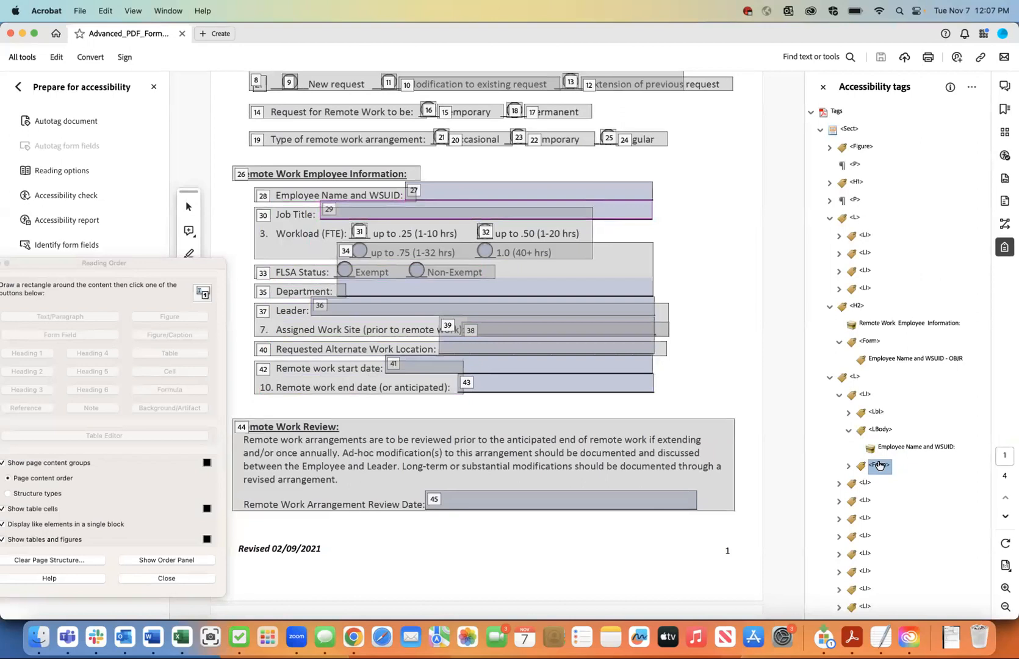
pyautogui.scroll(-3, 878, 465)
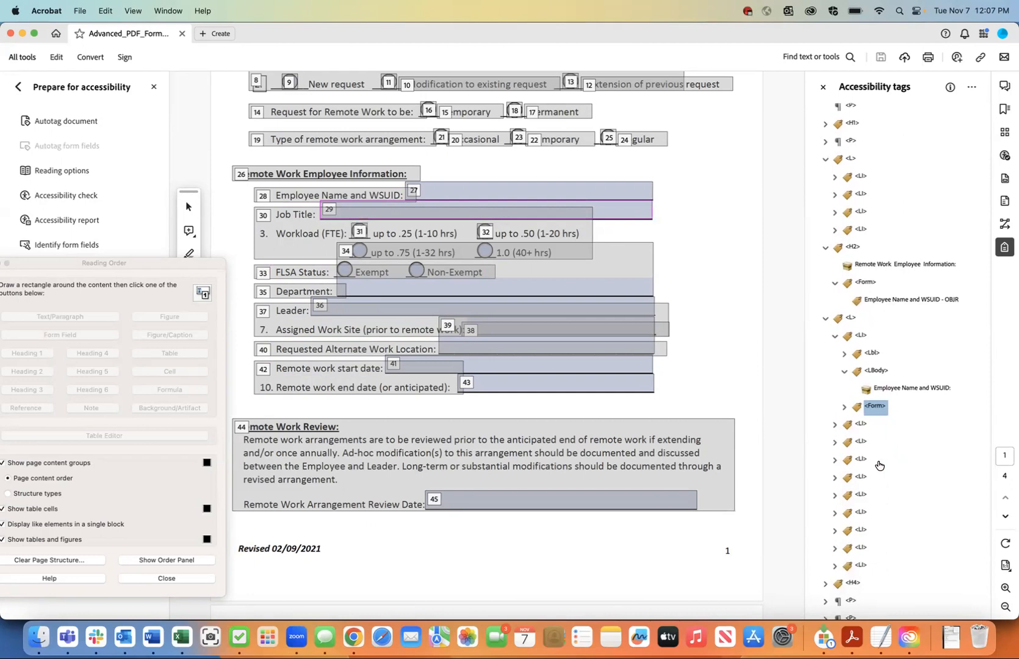
pyautogui.click(884, 389)
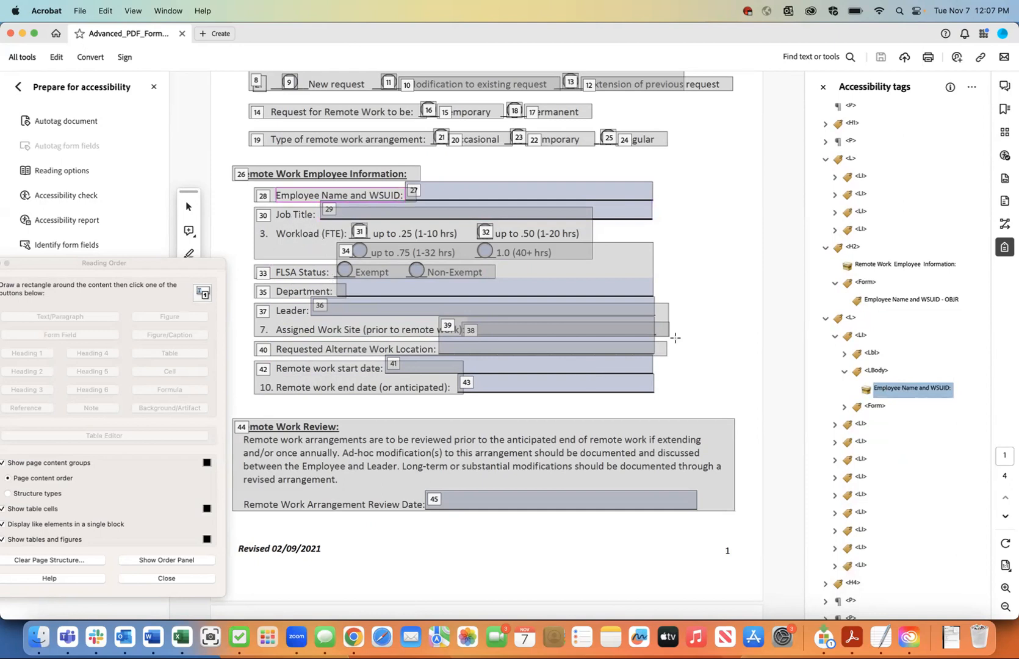
# Step: Cut the "Employee Name and WSUID" Form tag from the H2 and paste it after the "Employee Name and WSUID:" text in the first item's LBody
pyautogui.click(910, 299)
pyautogui.click(868, 283)
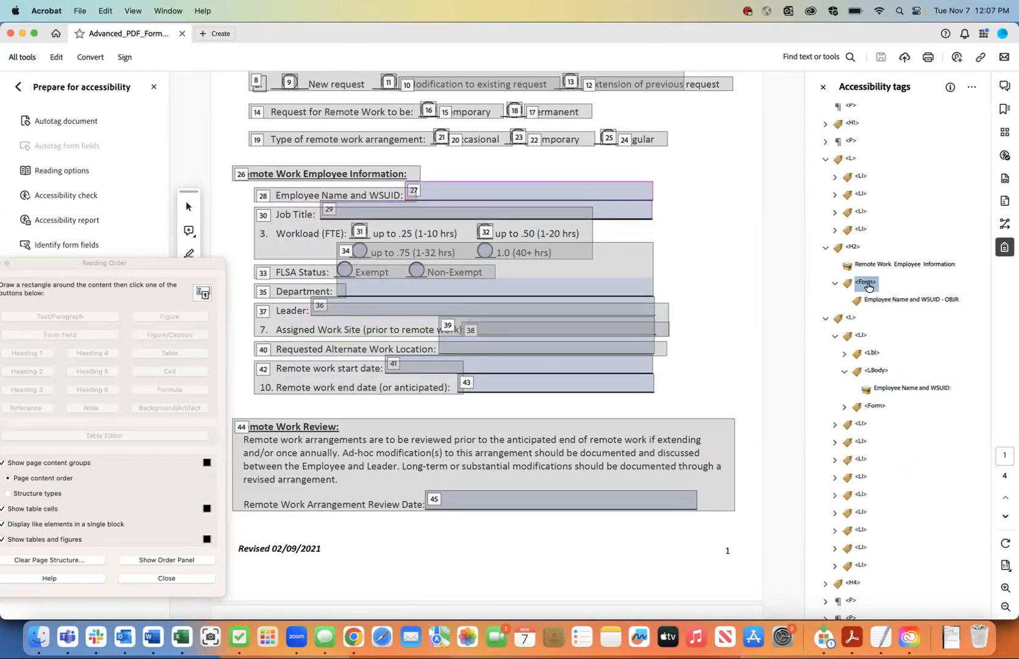
pyautogui.rightClick(868, 287)
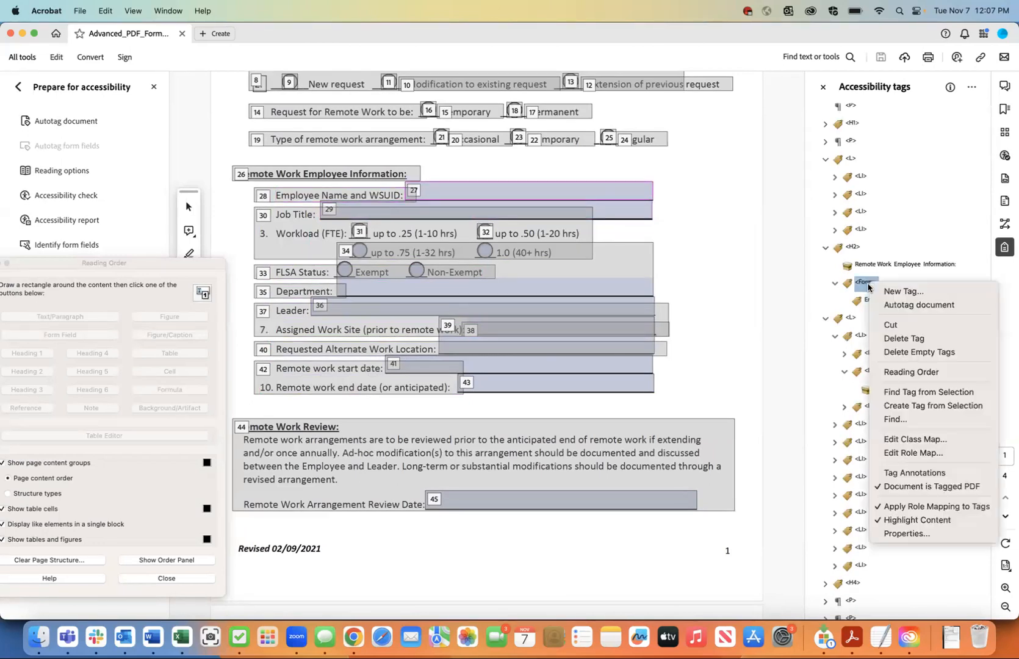
pyautogui.click(888, 325)
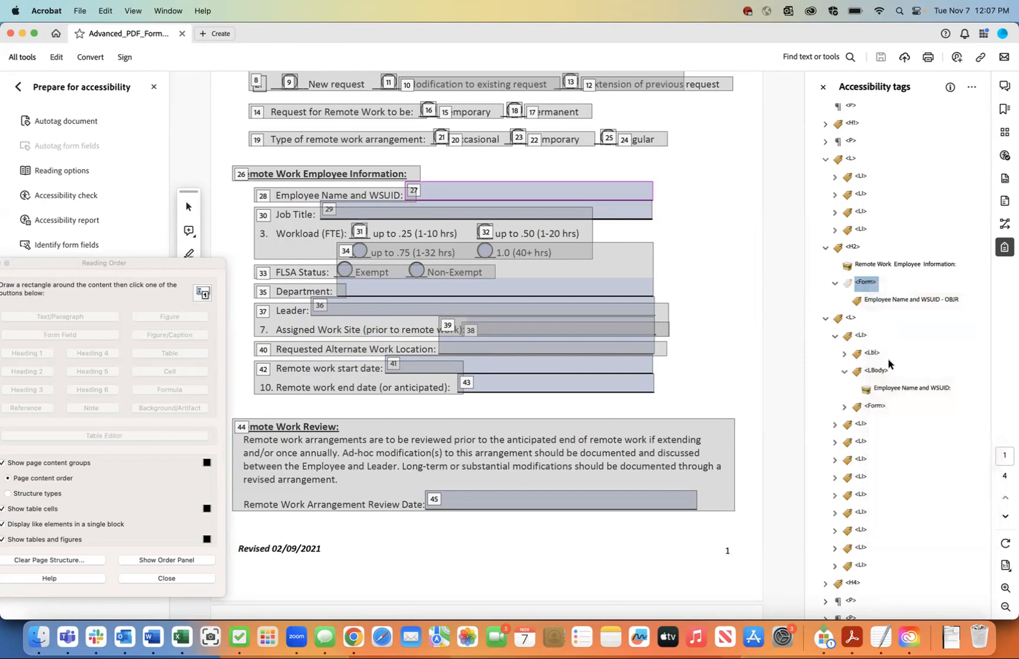
pyautogui.click(893, 389)
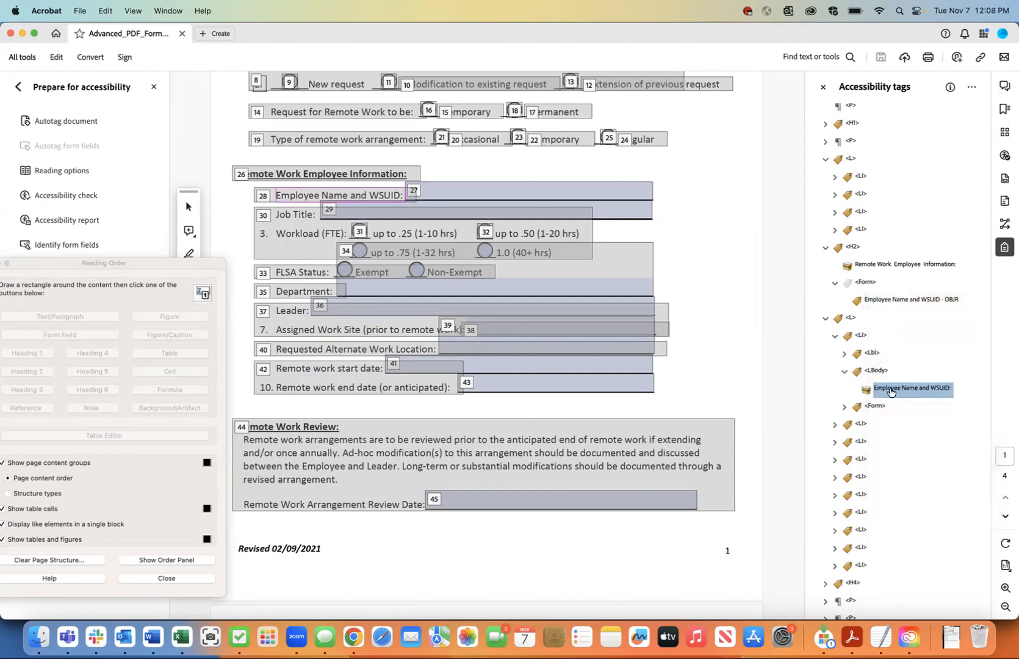
pyautogui.rightClick(891, 391)
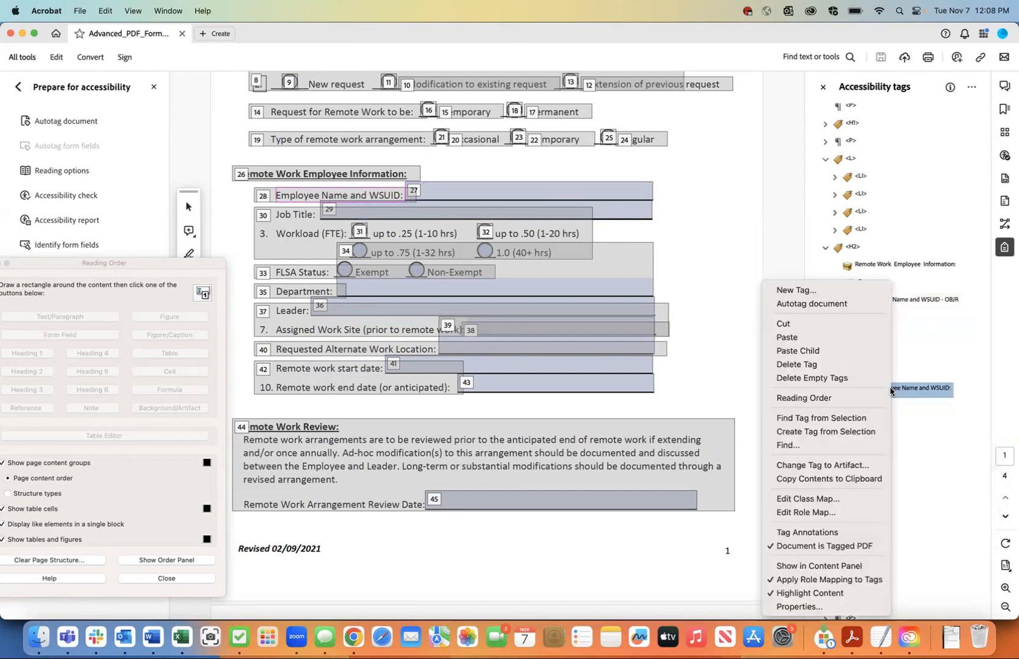
pyautogui.click(854, 339)
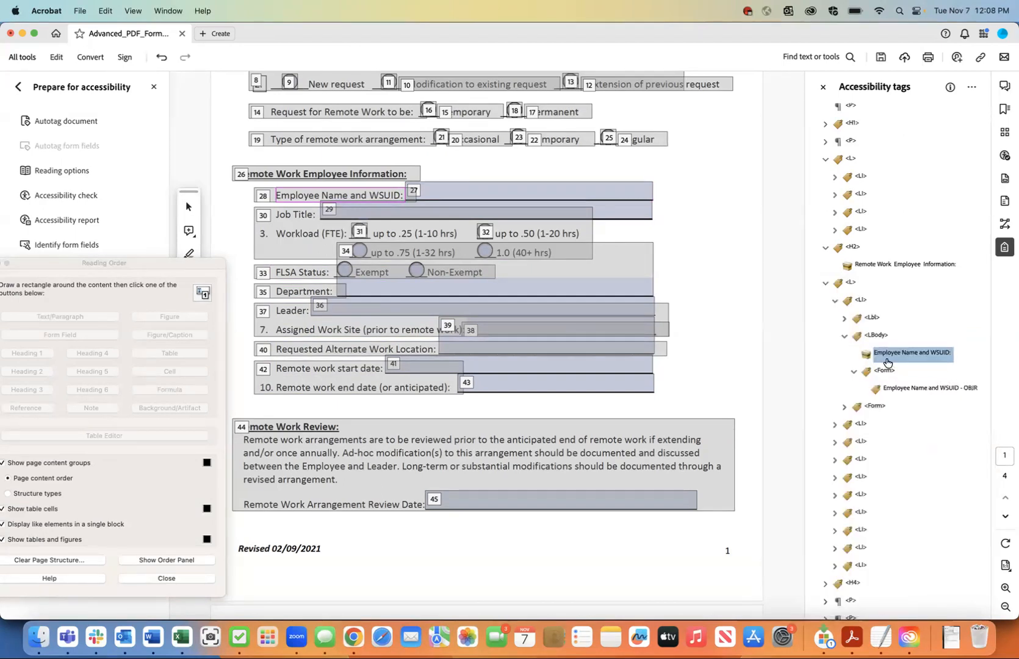
# Step: Check the H2 tag's content, collapse it, and check what the first list item covers on the page
pyautogui.click(852, 249)
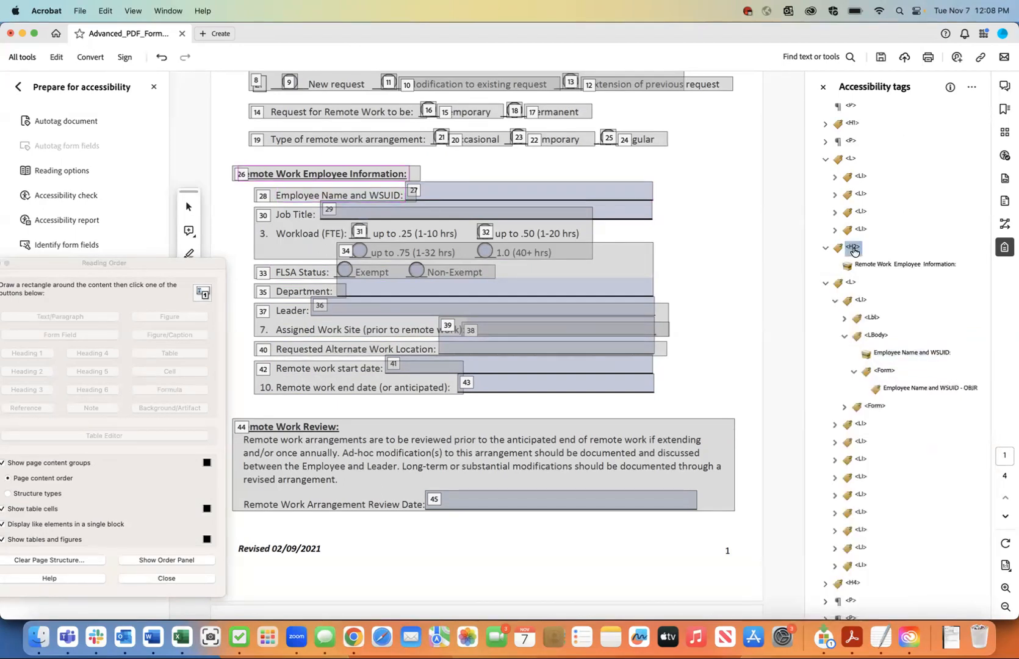
pyautogui.click(825, 249)
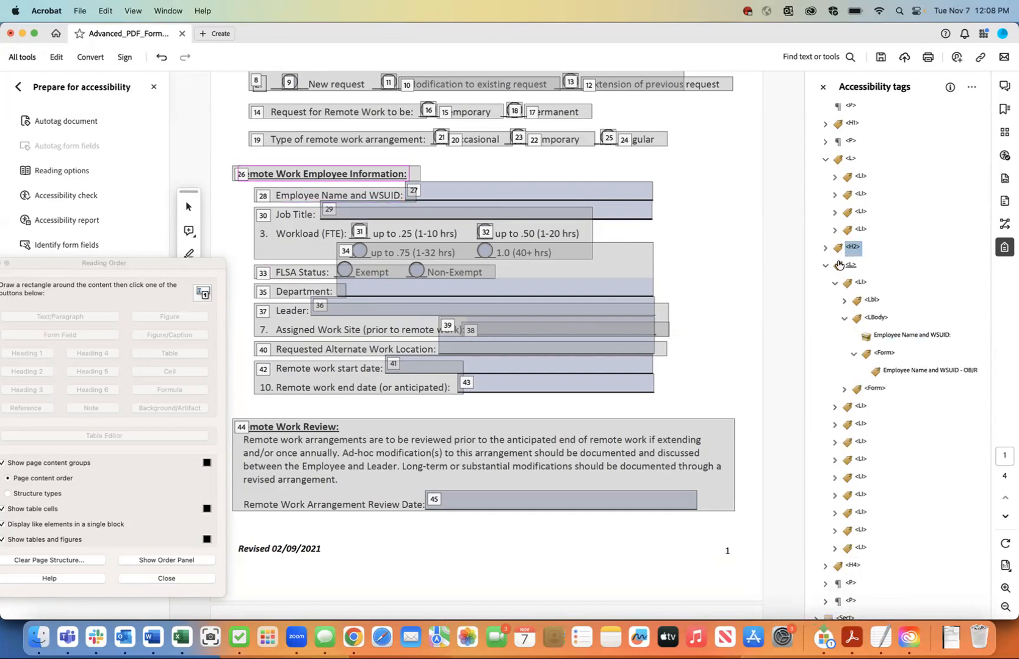
pyautogui.click(860, 283)
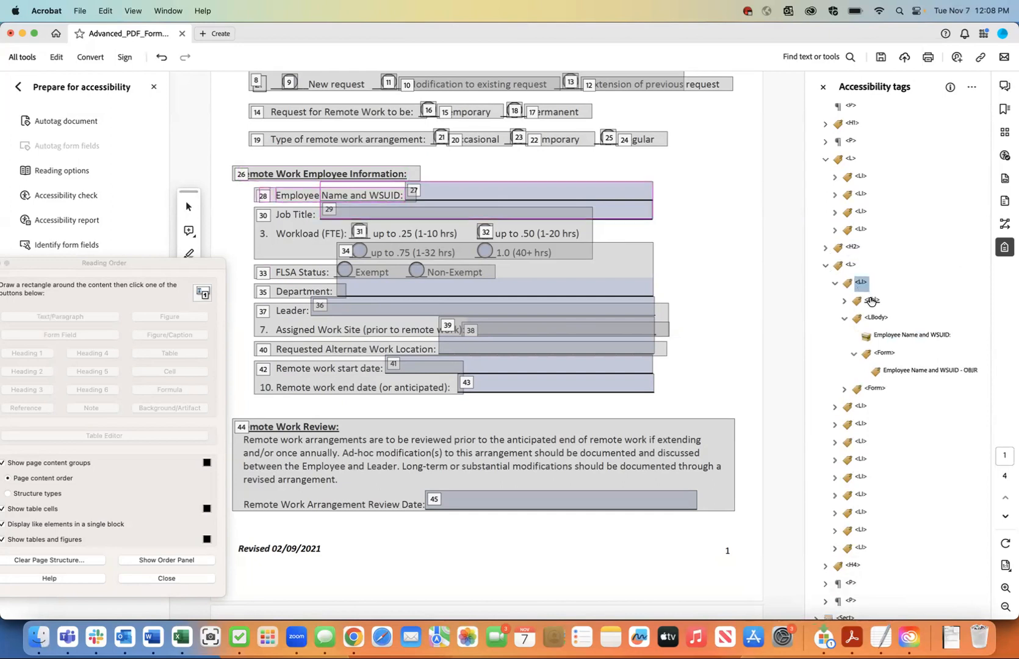
# Step: Check the tags inside the Employee Name and WSUID list item and expand the Form tag that sits outside its LBody
pyautogui.click(873, 318)
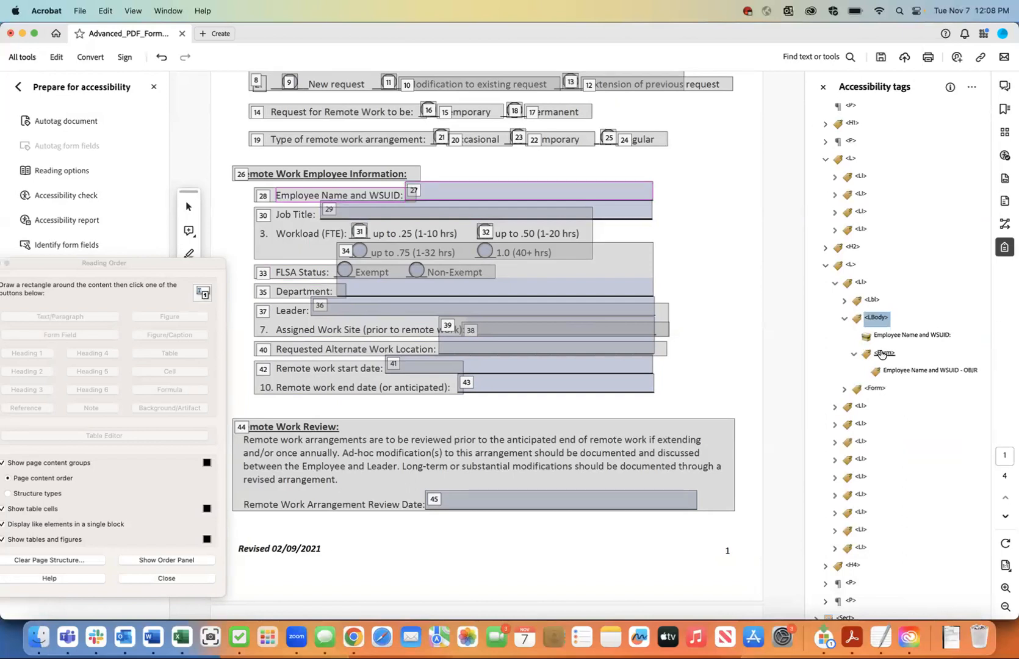
pyautogui.click(892, 373)
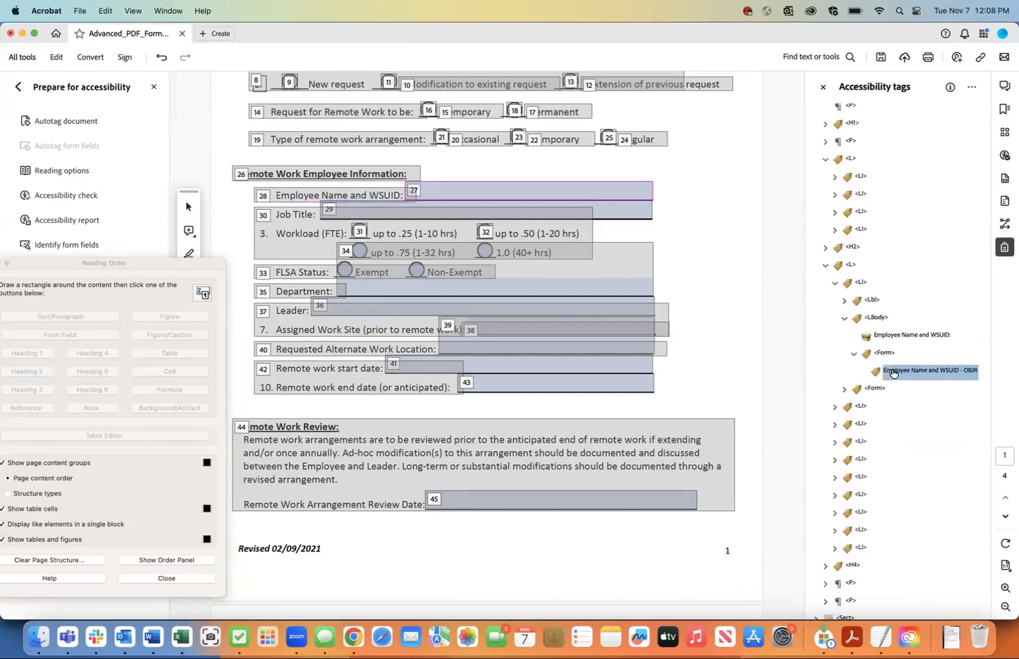
pyautogui.click(876, 317)
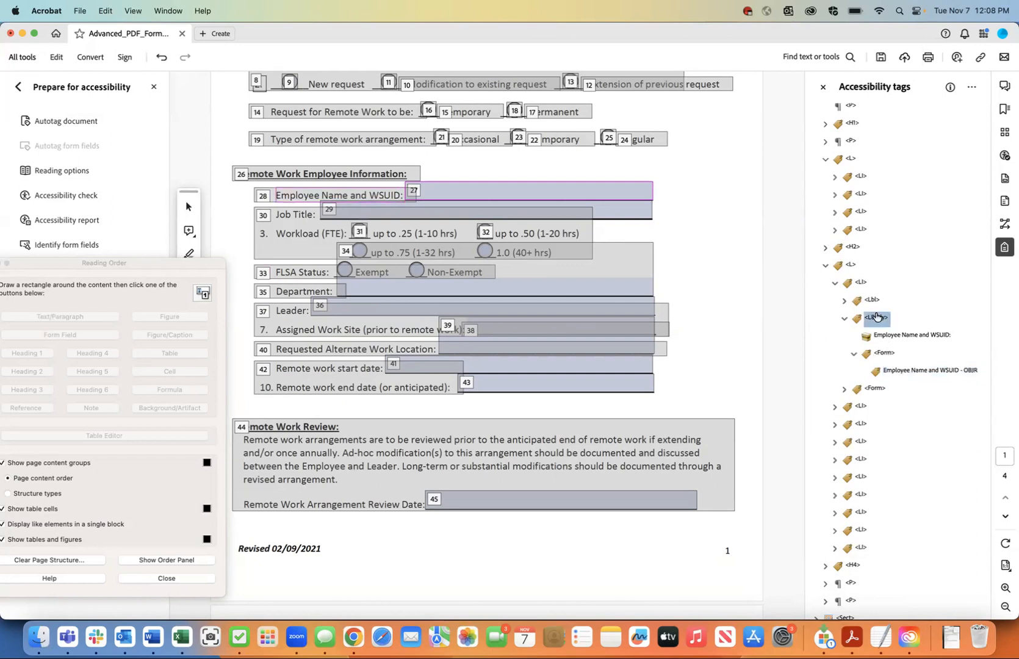
pyautogui.click(877, 389)
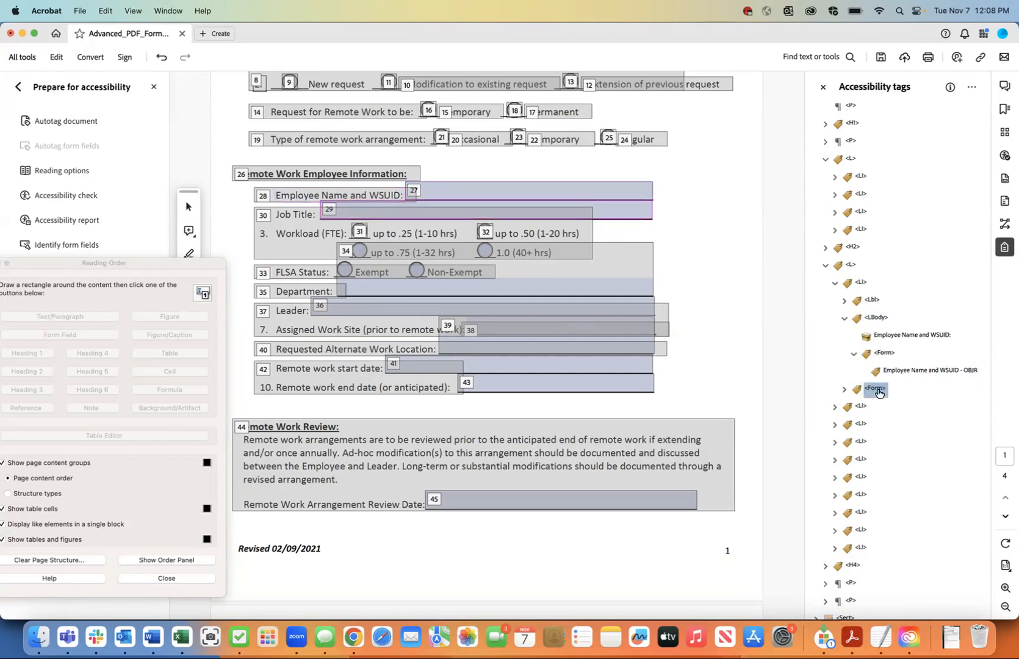
pyautogui.click(844, 389)
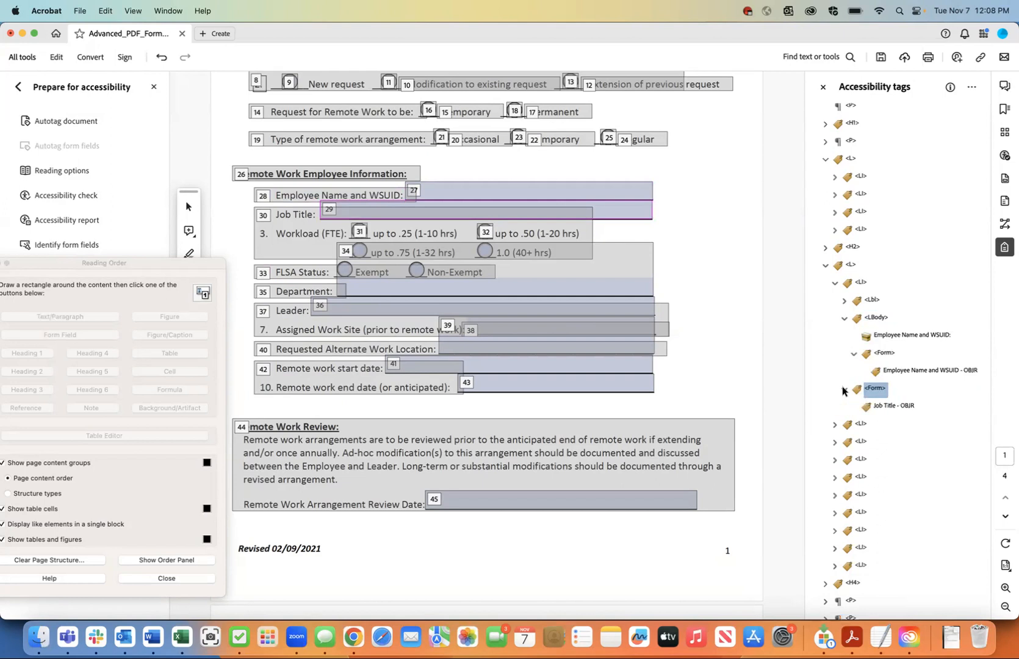
pyautogui.click(844, 318)
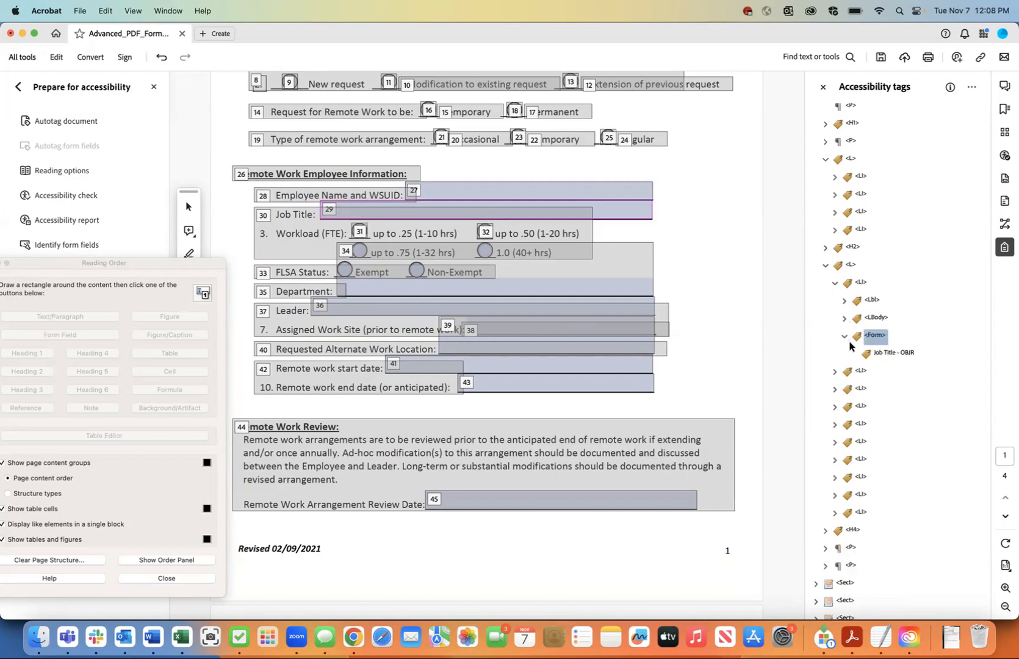
# Step: Expand the second list item's Lbl and LBody tags to locate the Job Title label text
pyautogui.scroll(-1, 848, 332)
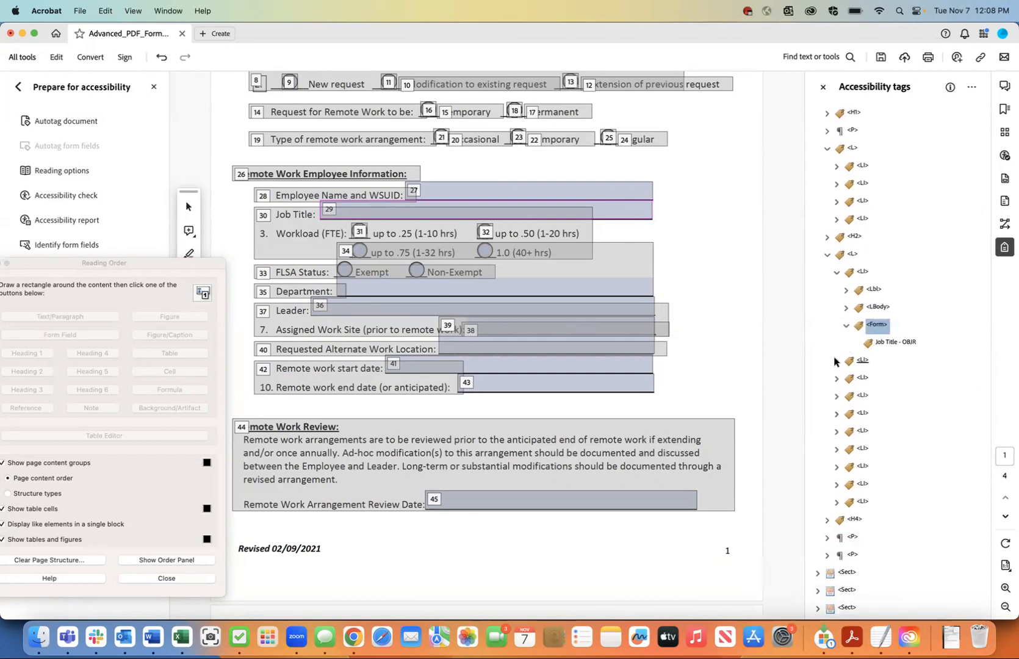
pyautogui.click(836, 360)
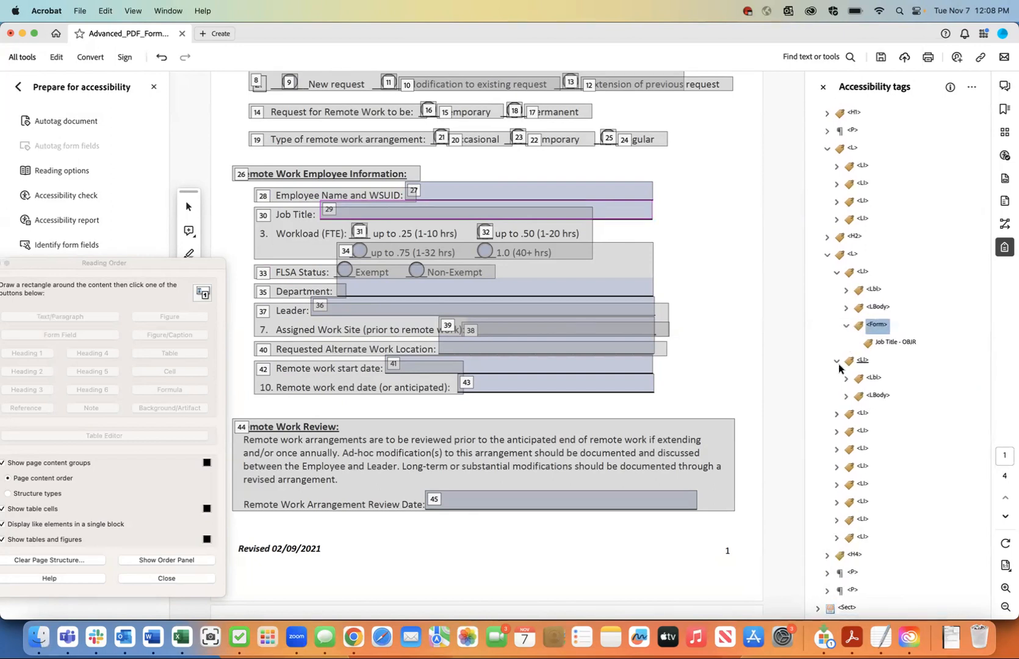
pyautogui.click(874, 377)
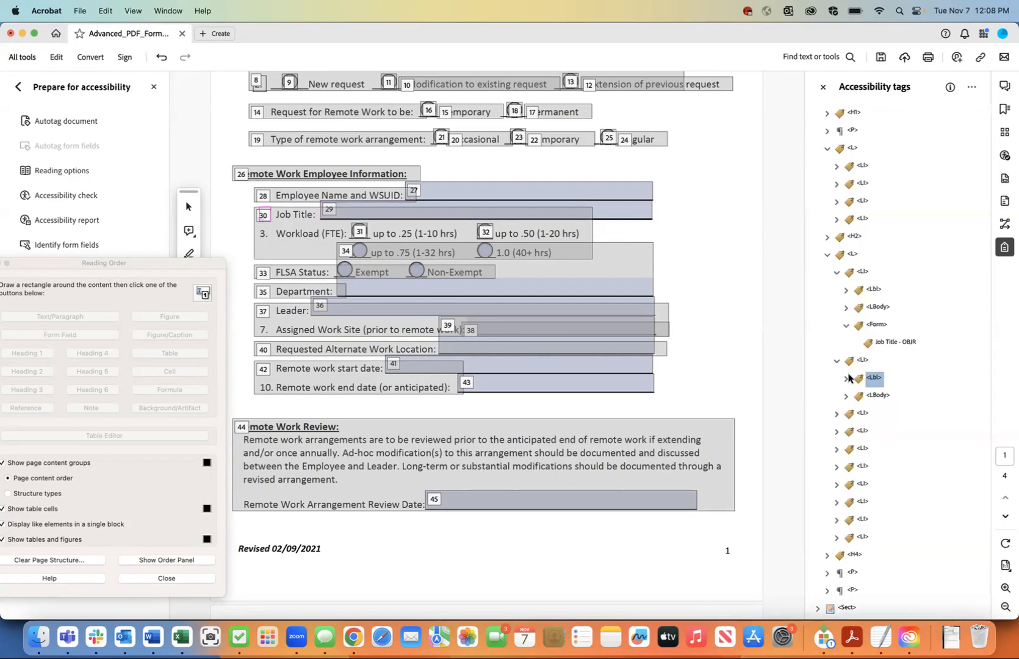
pyautogui.click(846, 378)
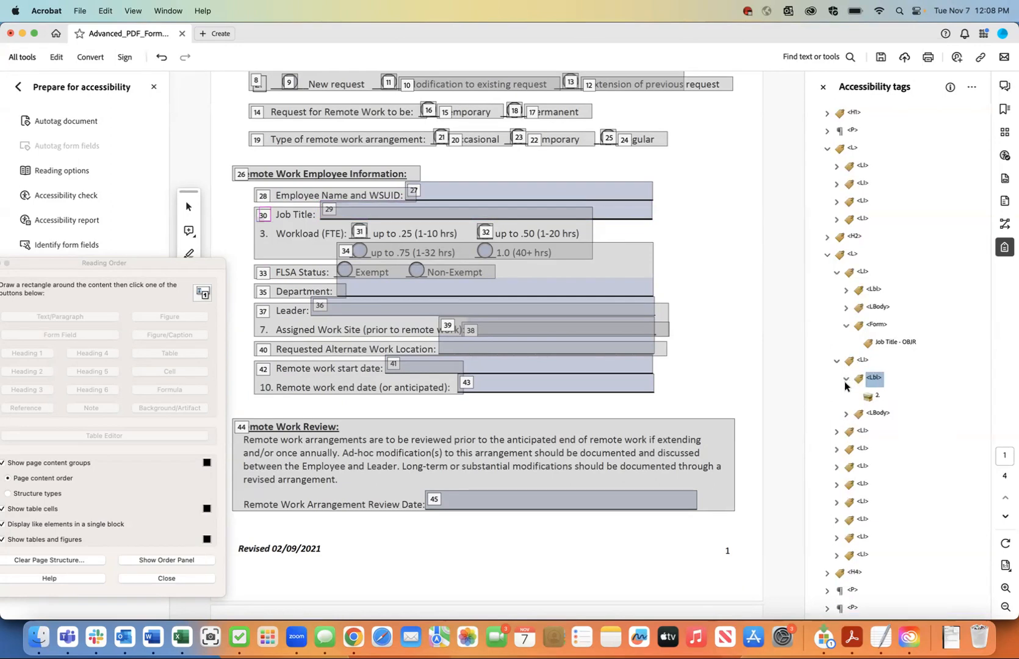
pyautogui.click(846, 413)
pyautogui.click(885, 432)
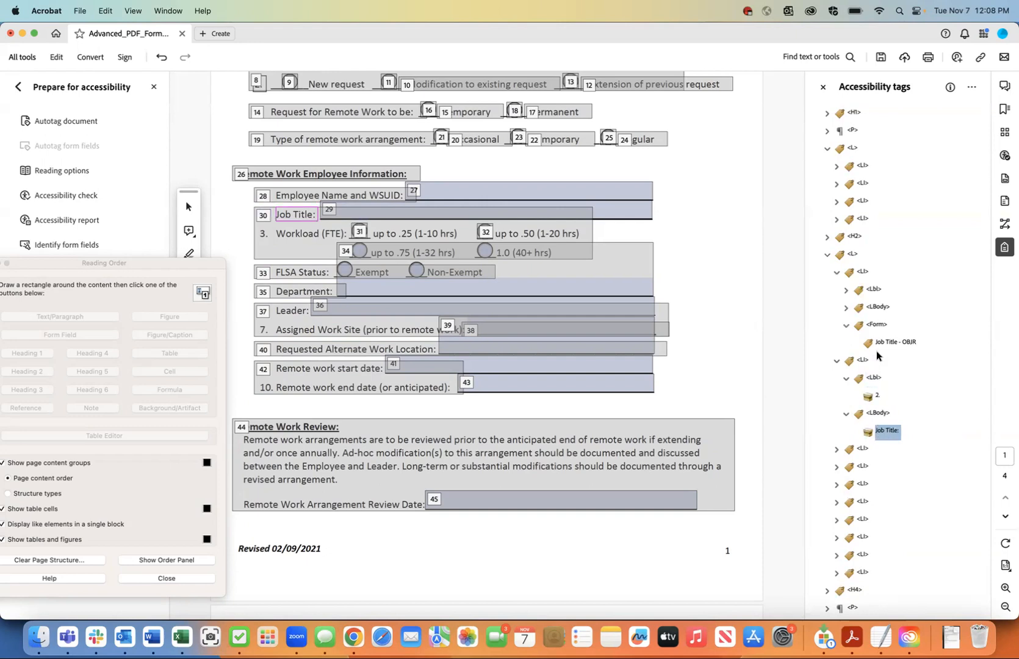
# Step: Move the Job Title Form tag out of the first list item into the second item's LBody, after the "Job Title:" text
pyautogui.click(875, 327)
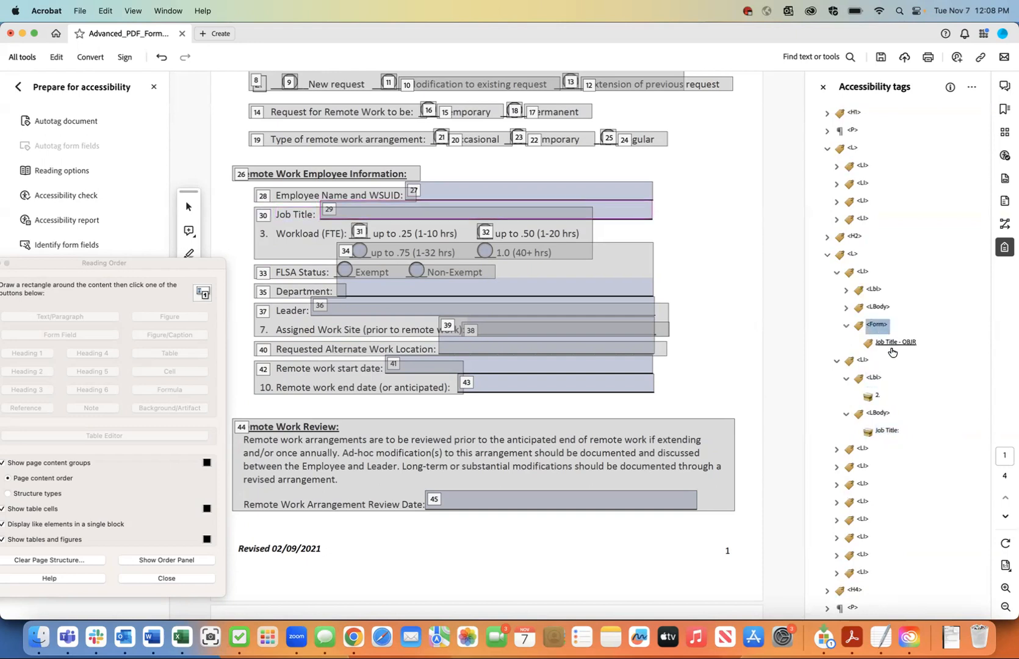
pyautogui.click(891, 344)
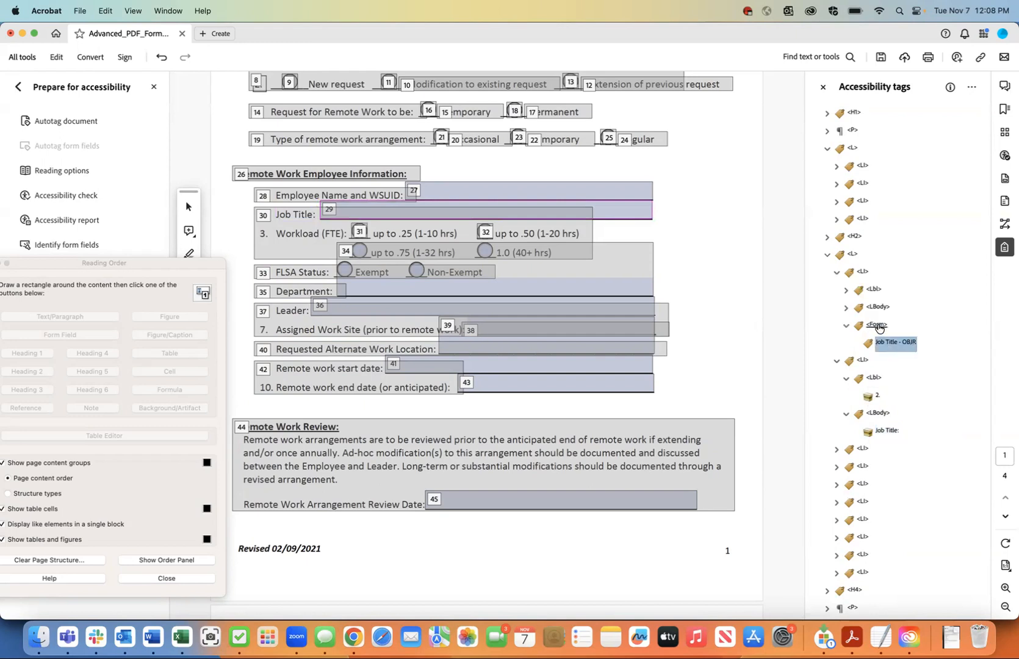
pyautogui.click(879, 327)
pyautogui.rightClick(879, 328)
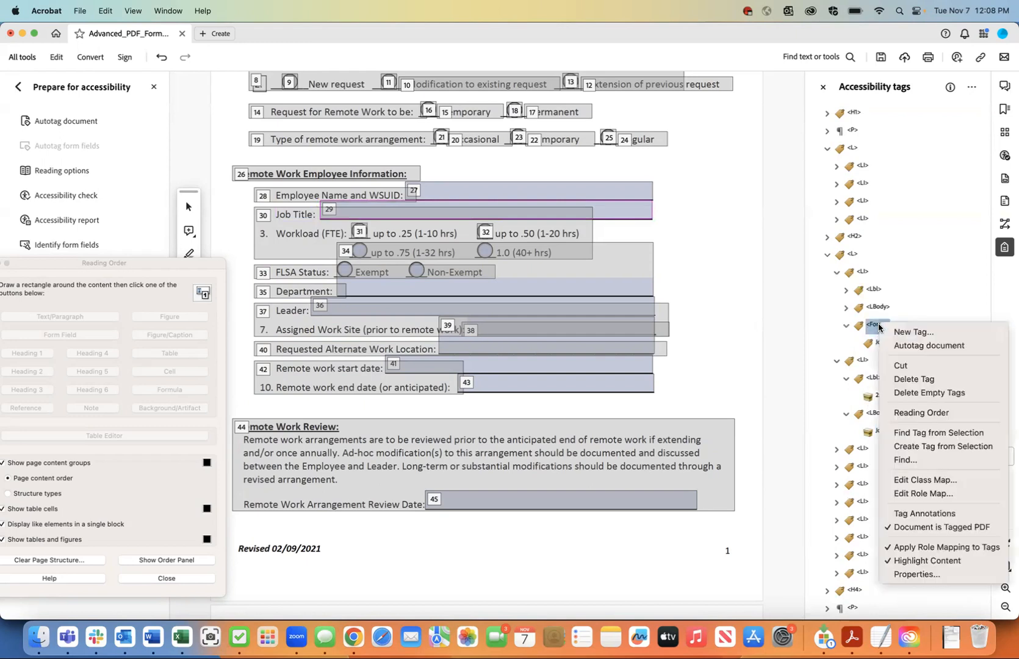
pyautogui.click(901, 365)
pyautogui.click(889, 432)
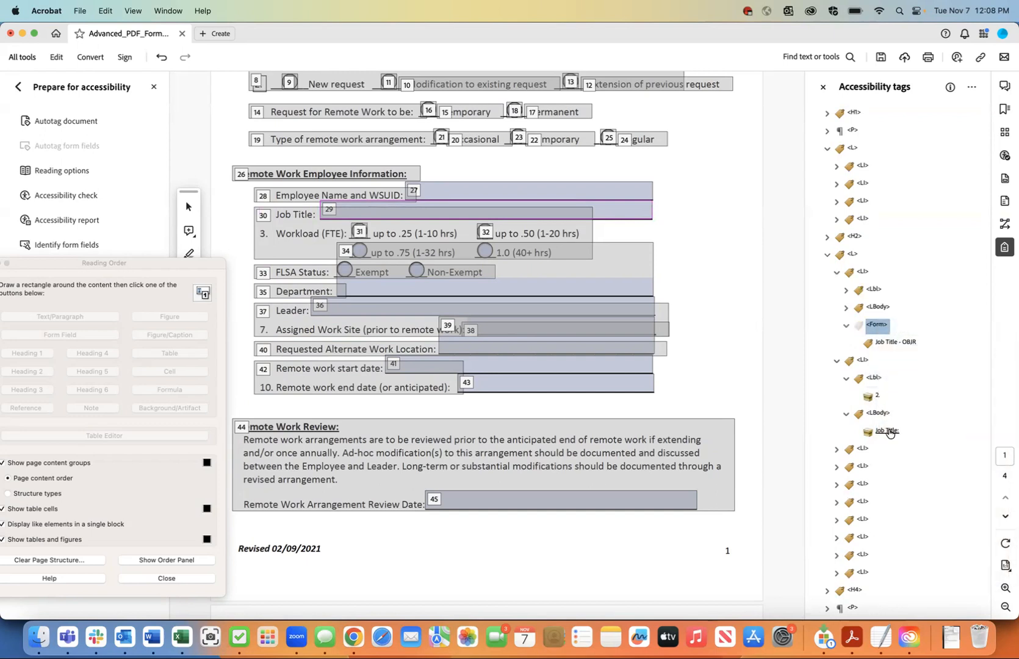
pyautogui.rightClick(889, 432)
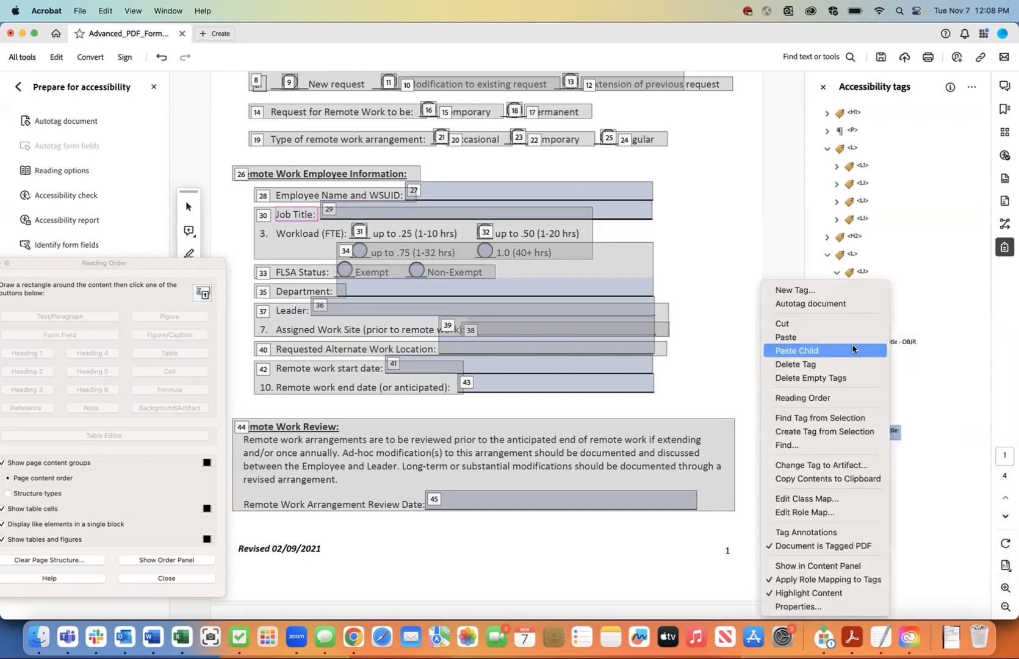
pyautogui.click(851, 337)
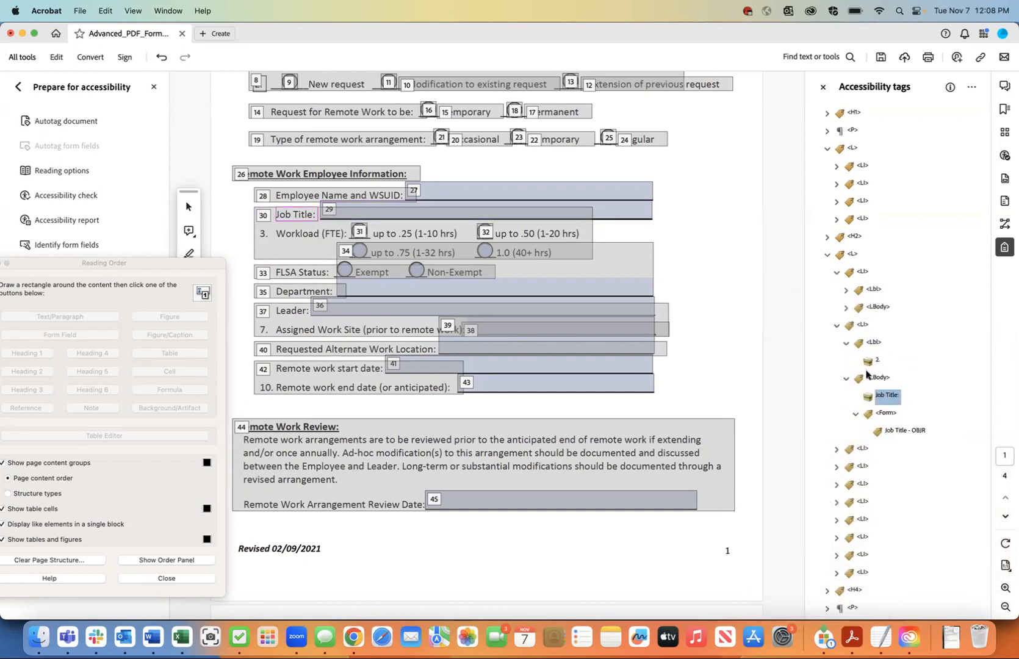
pyautogui.click(875, 378)
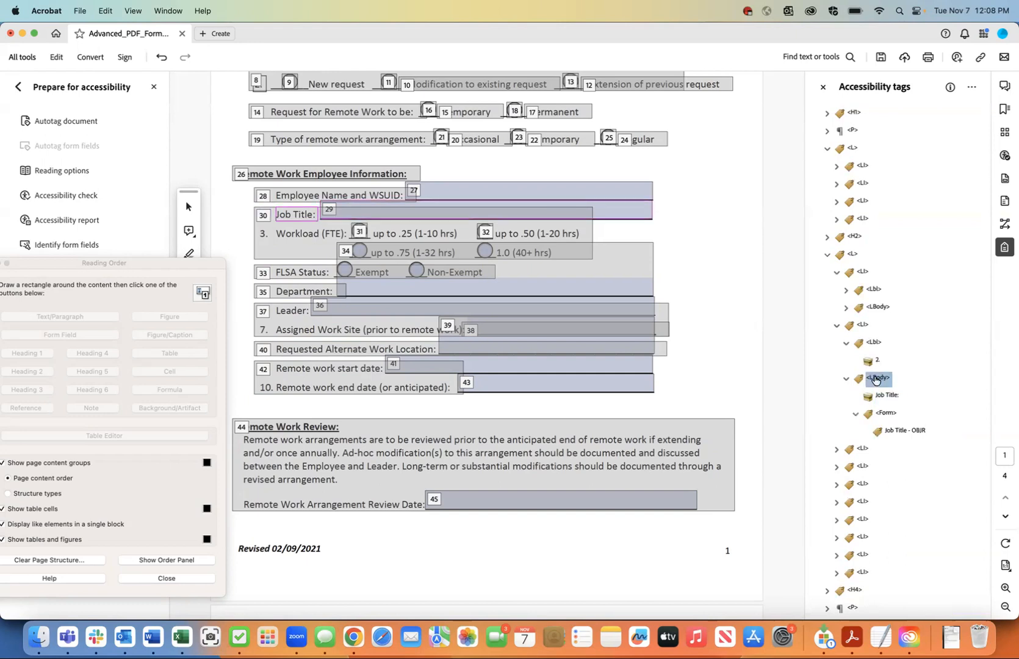
# Step: Expand the Workload (FTE) list item's tags in place of the two items above it, and save the PDF
pyautogui.click(844, 343)
pyautogui.click(846, 361)
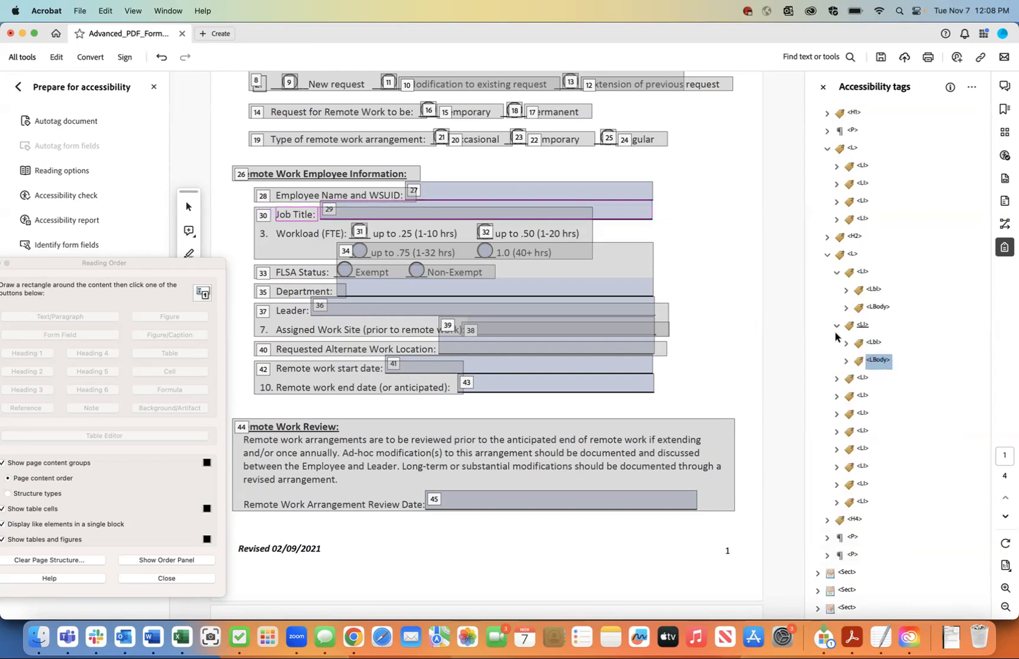
pyautogui.click(835, 272)
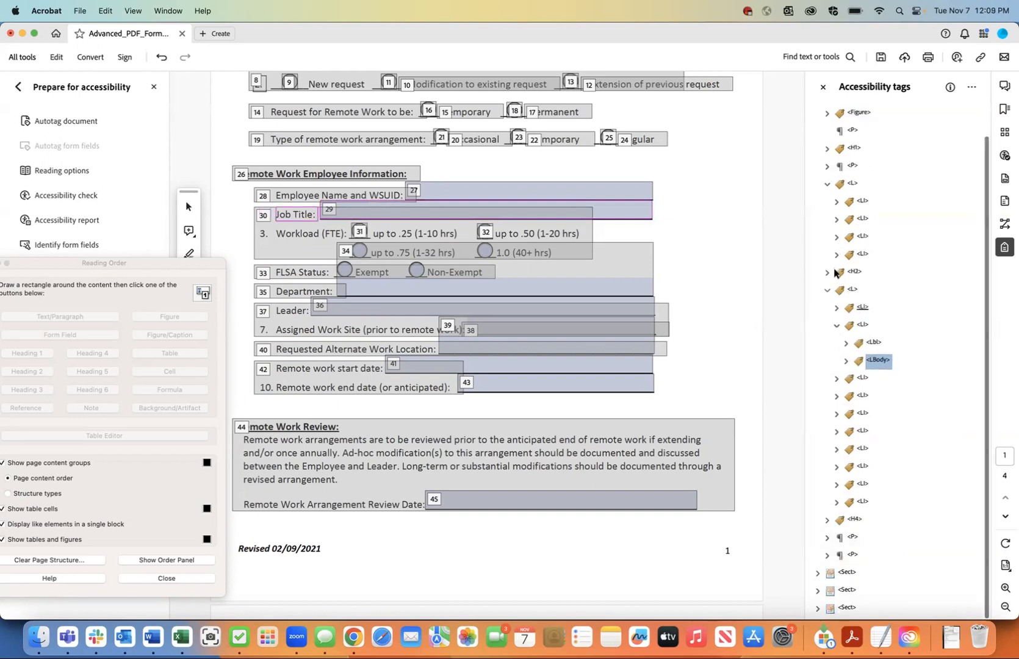
pyautogui.click(836, 379)
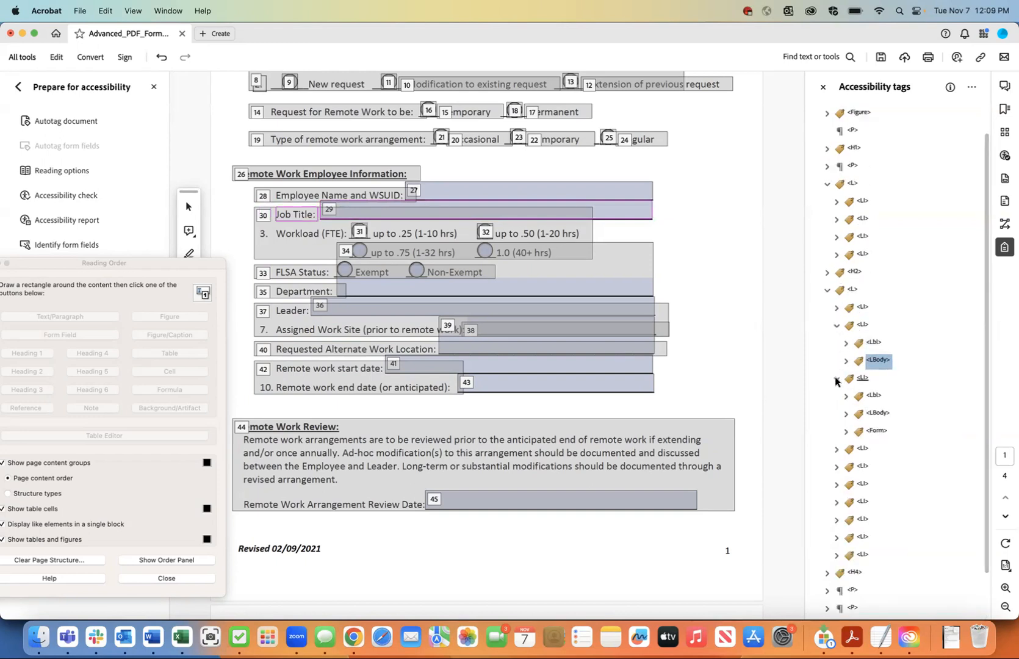
pyautogui.click(836, 325)
pyautogui.press('Down')
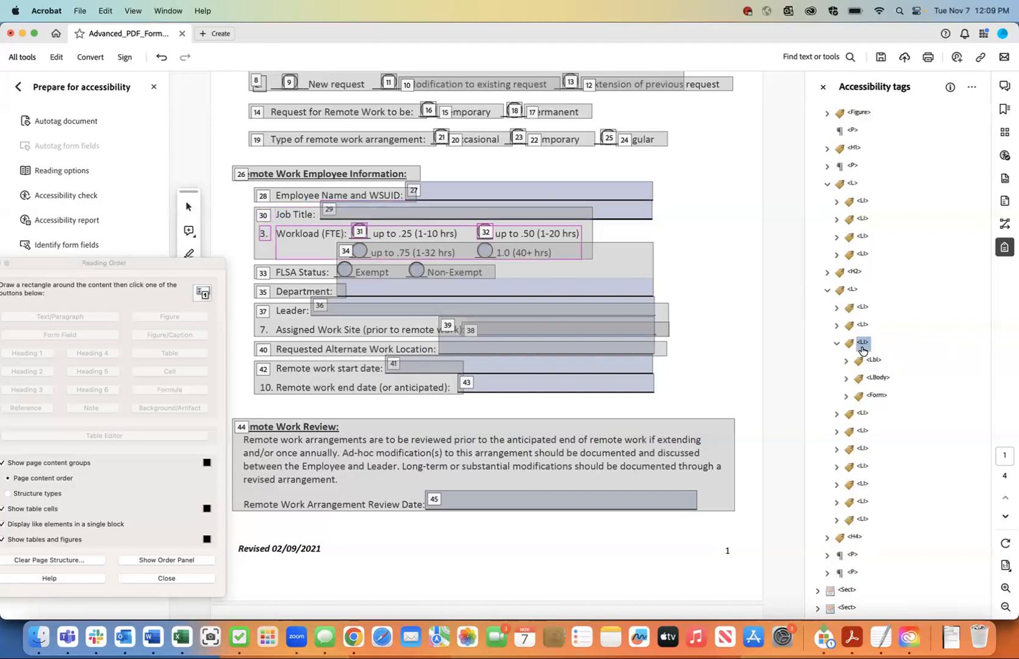
pyautogui.click(79, 11)
pyautogui.click(86, 93)
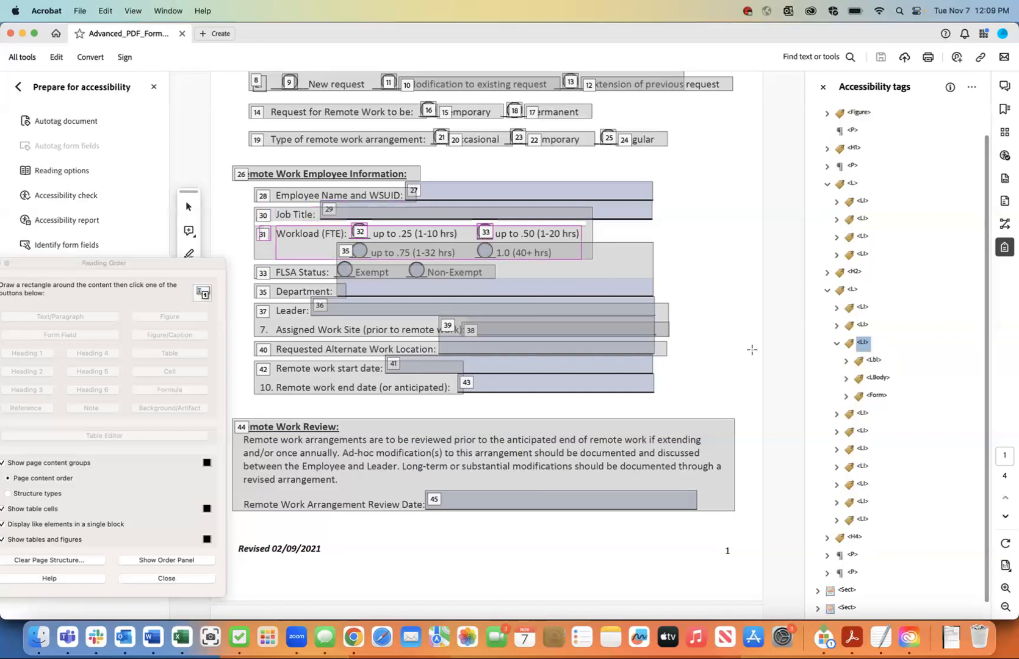
# Step: Examine the Lbl, LBody and Form tags of the Workload (FTE) list item and which radio button each OBJR covers
pyautogui.click(846, 361)
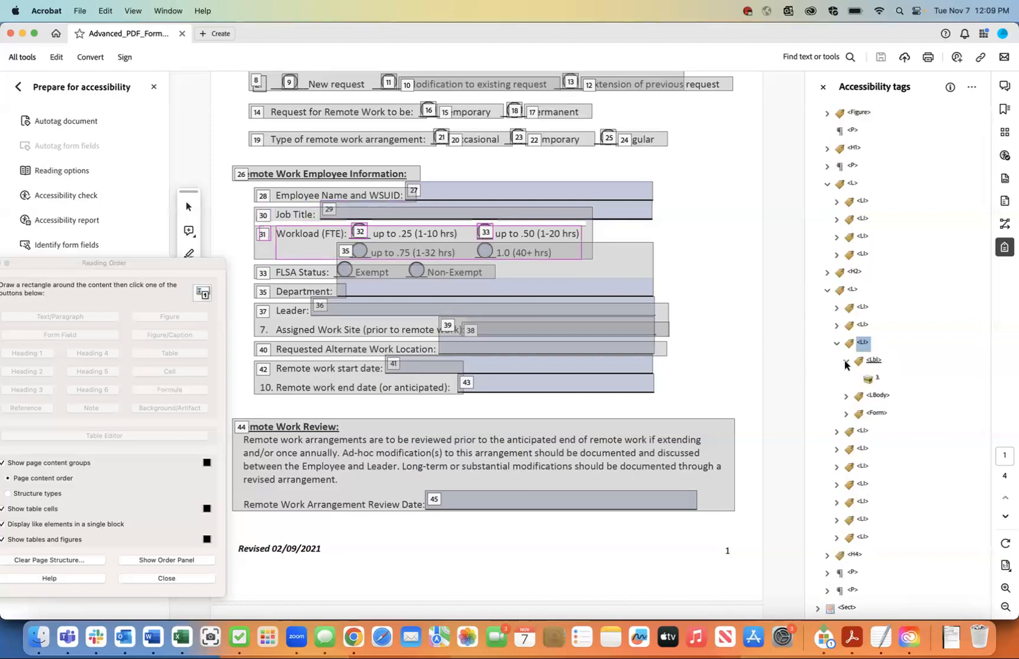
pyautogui.click(846, 397)
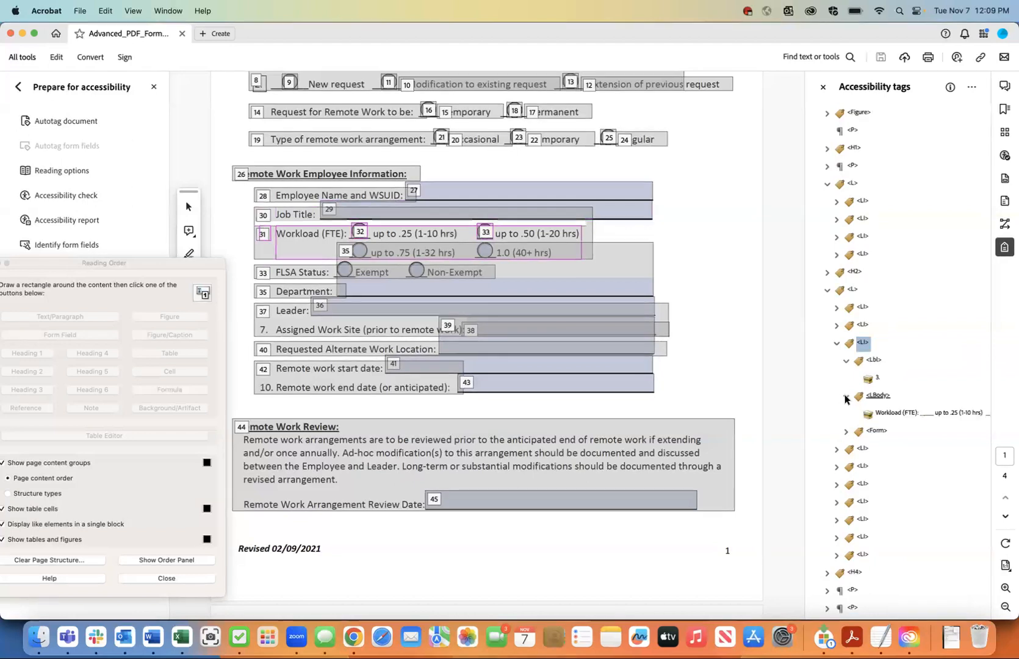
pyautogui.click(878, 396)
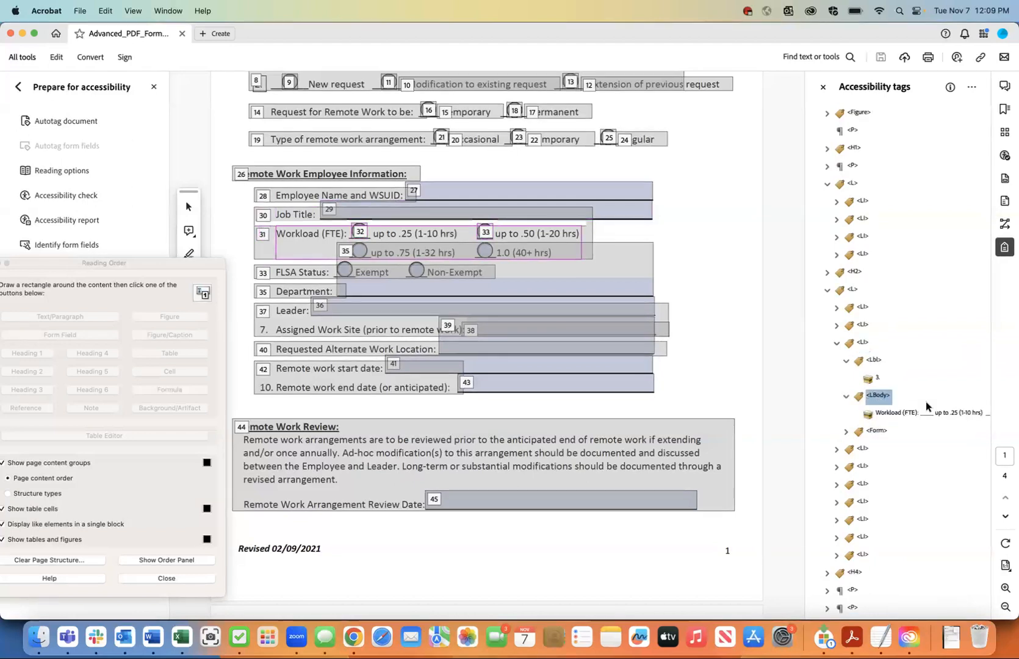
pyautogui.click(845, 432)
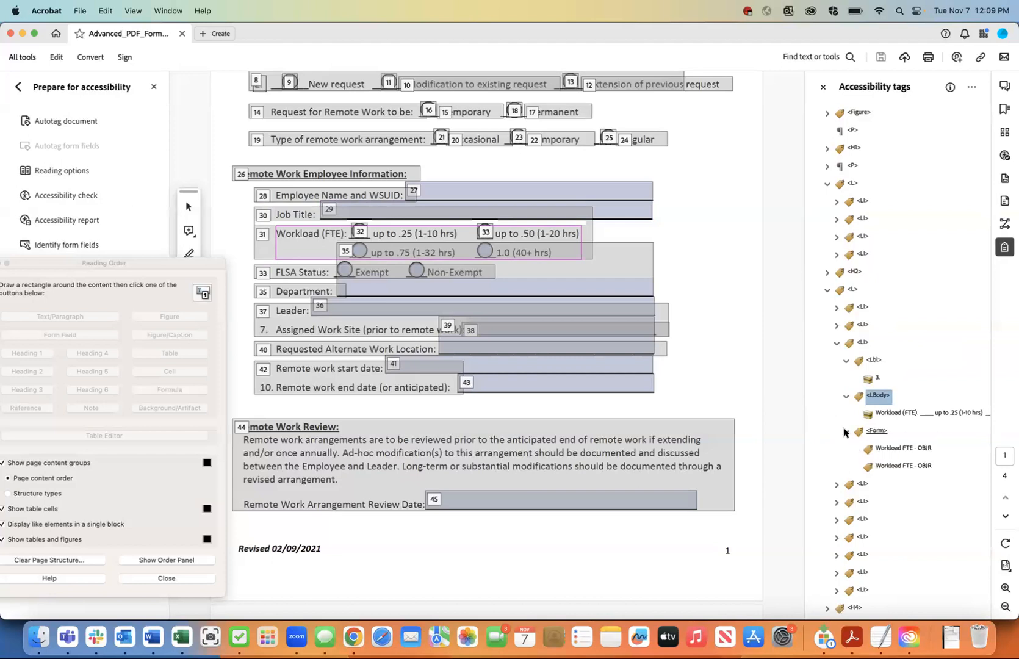
pyautogui.click(883, 449)
pyautogui.click(883, 466)
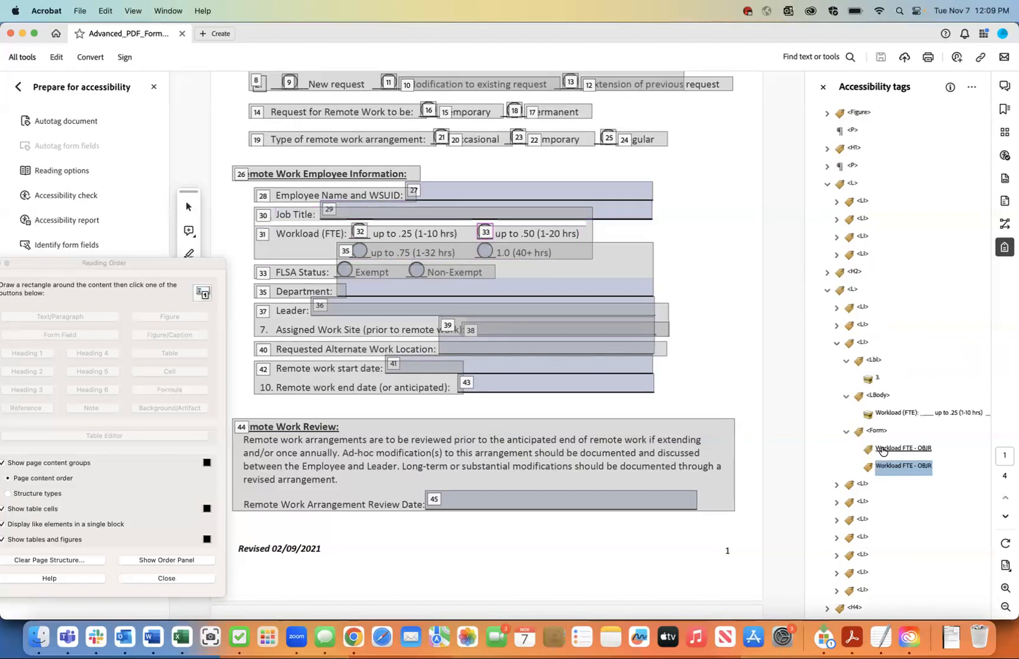
pyautogui.click(883, 449)
pyautogui.click(882, 466)
# Step: Tag the "Workload (FTE):" label as its own text/paragraph block, and restart the Reading Order tool
pyautogui.moveTo(272, 223); pyautogui.dragTo(349, 243)
pyautogui.click(48, 315)
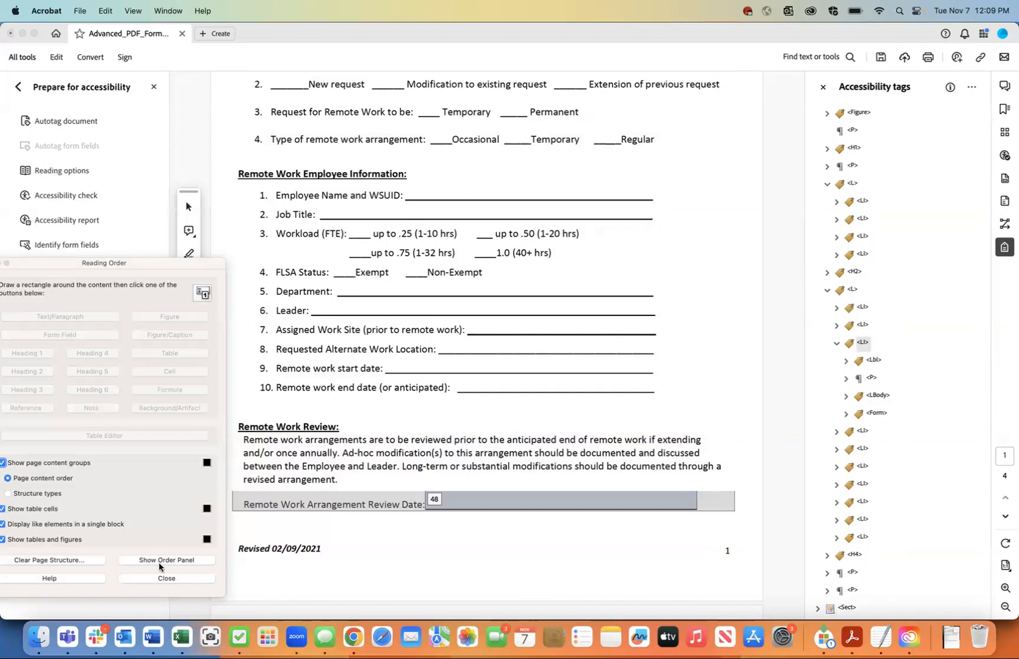
pyautogui.click(153, 577)
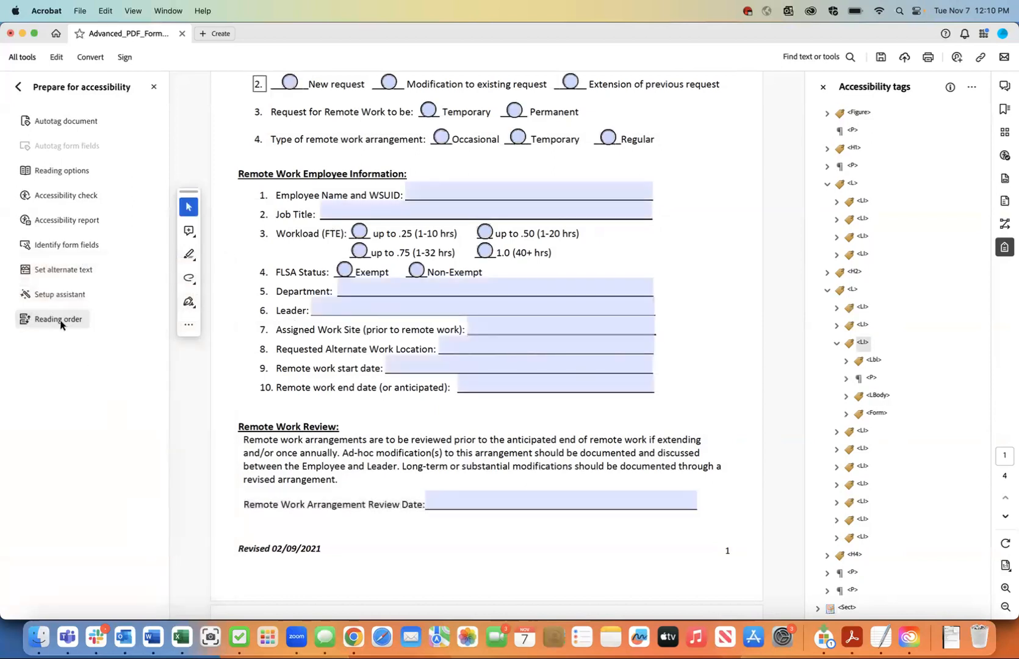
pyautogui.click(59, 320)
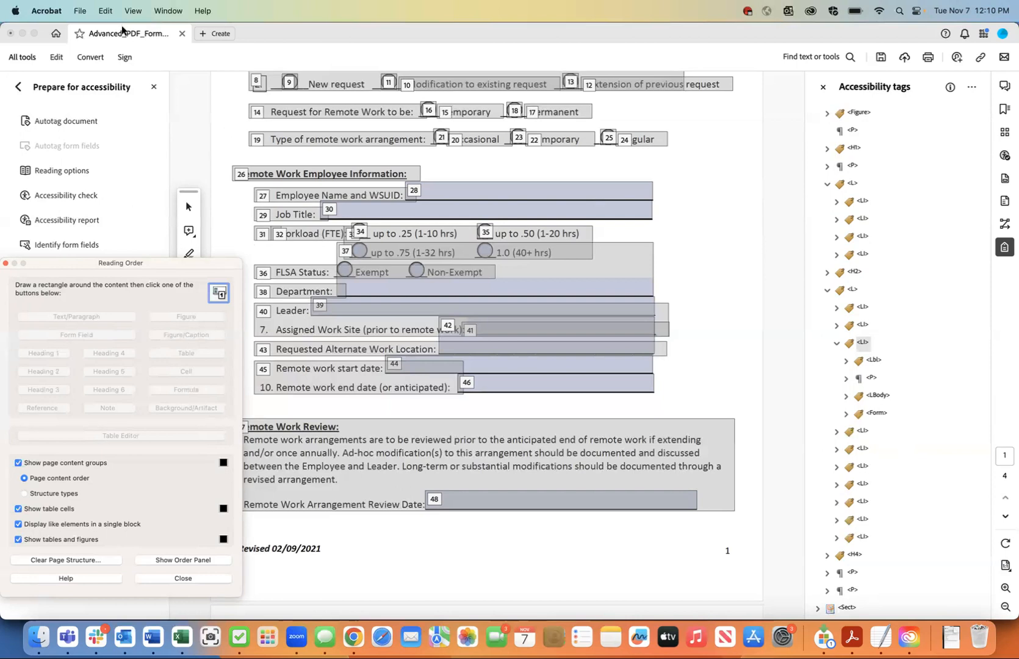
# Step: Save the PDF and expand the new P tag inside the Workload (FTE) list item
pyautogui.click(81, 11)
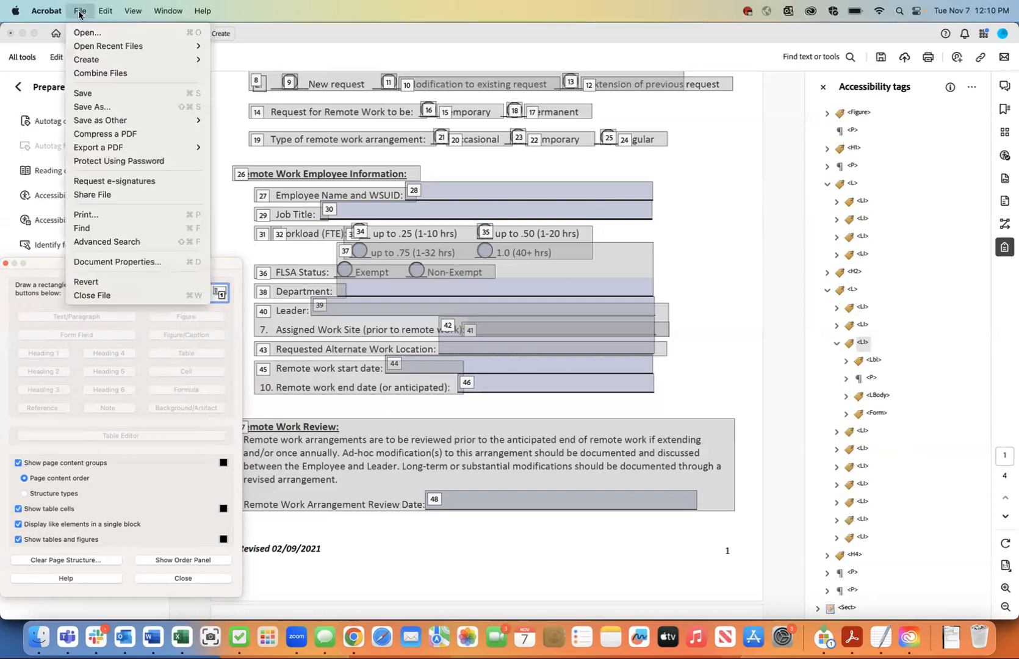
pyautogui.click(83, 93)
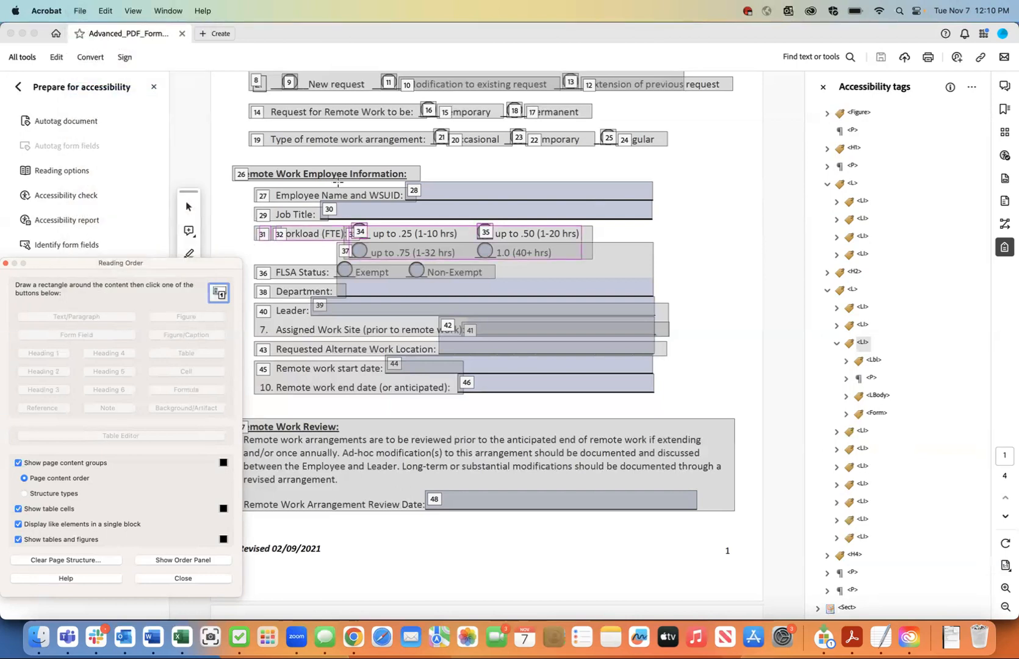
pyautogui.click(871, 378)
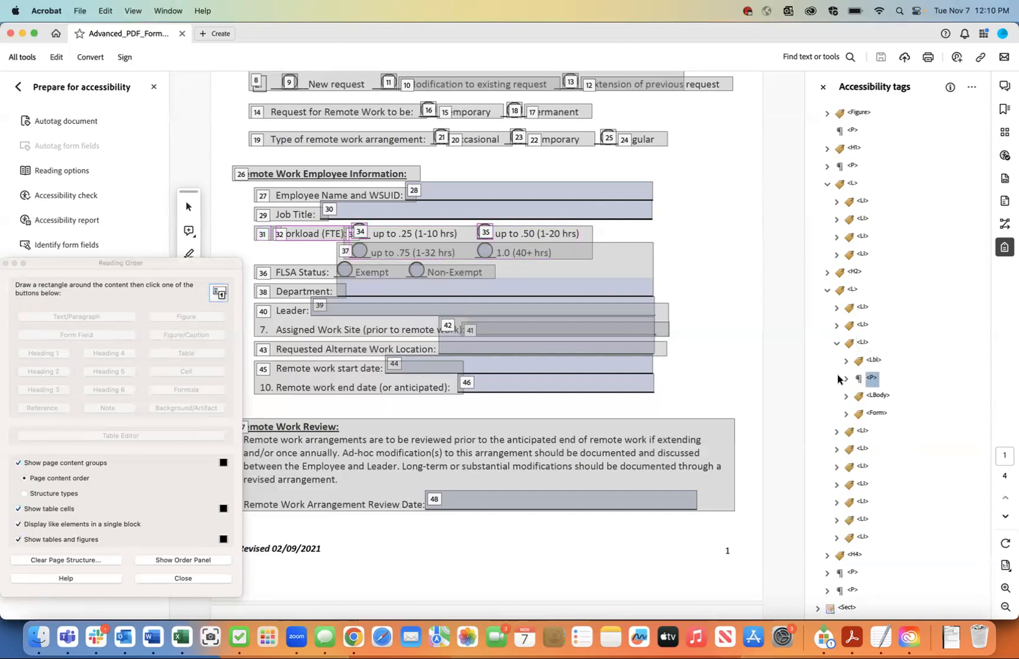
pyautogui.click(846, 379)
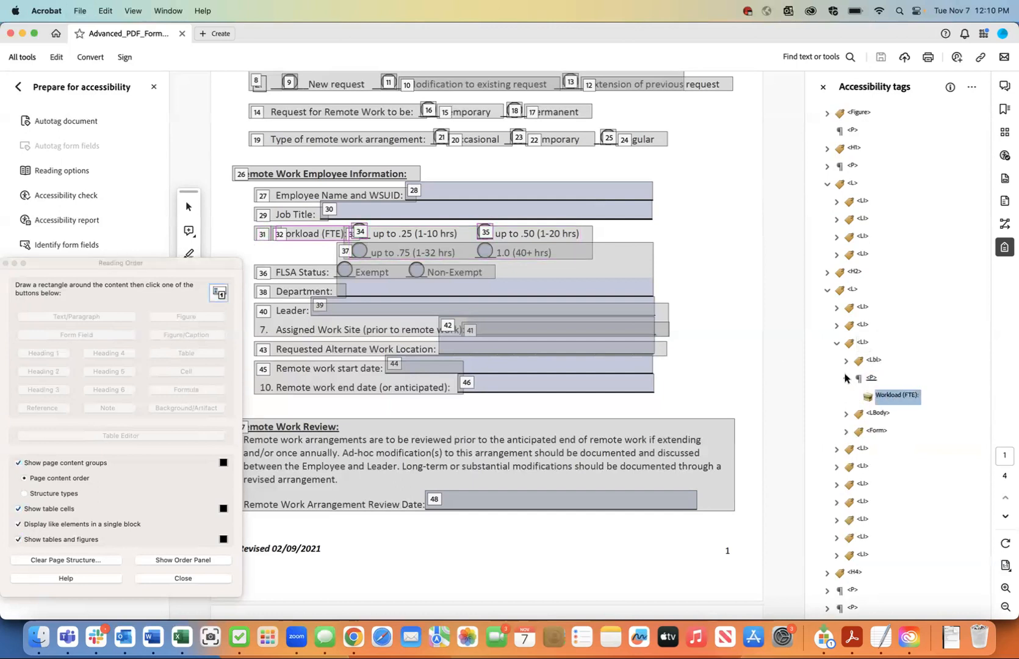
# Step: Tag the "up to .25 (1-10 hrs)" and "up to .50 (1-20 hrs)" labels as separate text/paragraph blocks, restarting the Reading Order tool between them
pyautogui.click(845, 378)
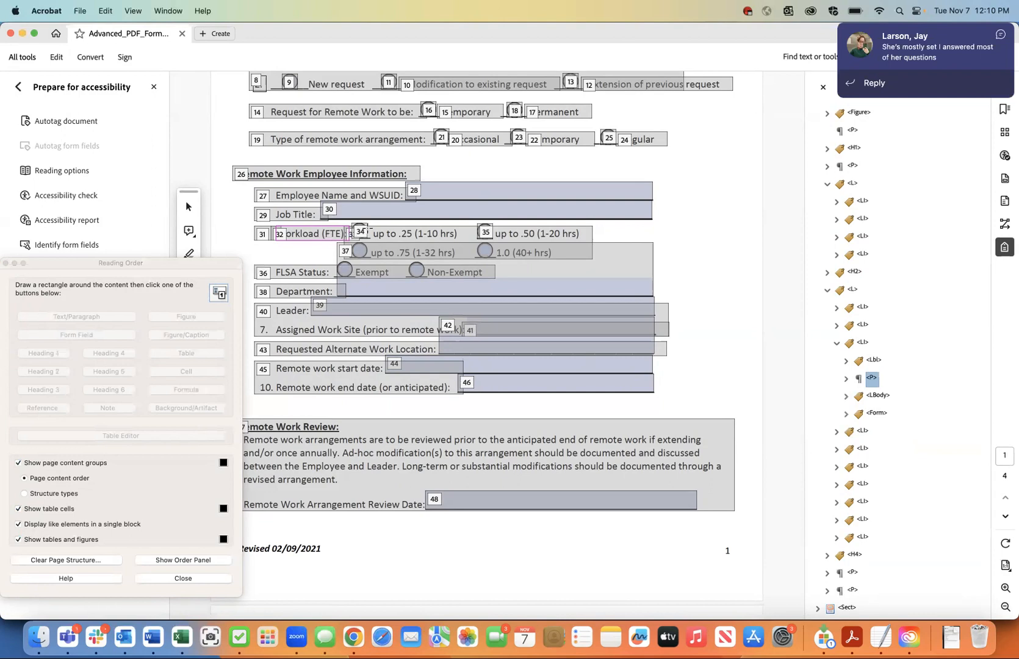
pyautogui.moveTo(369, 225)
pyautogui.mouseDown()
pyautogui.moveTo(434, 246)
pyautogui.moveTo(462, 243)
pyautogui.mouseUp()
pyautogui.click(74, 317)
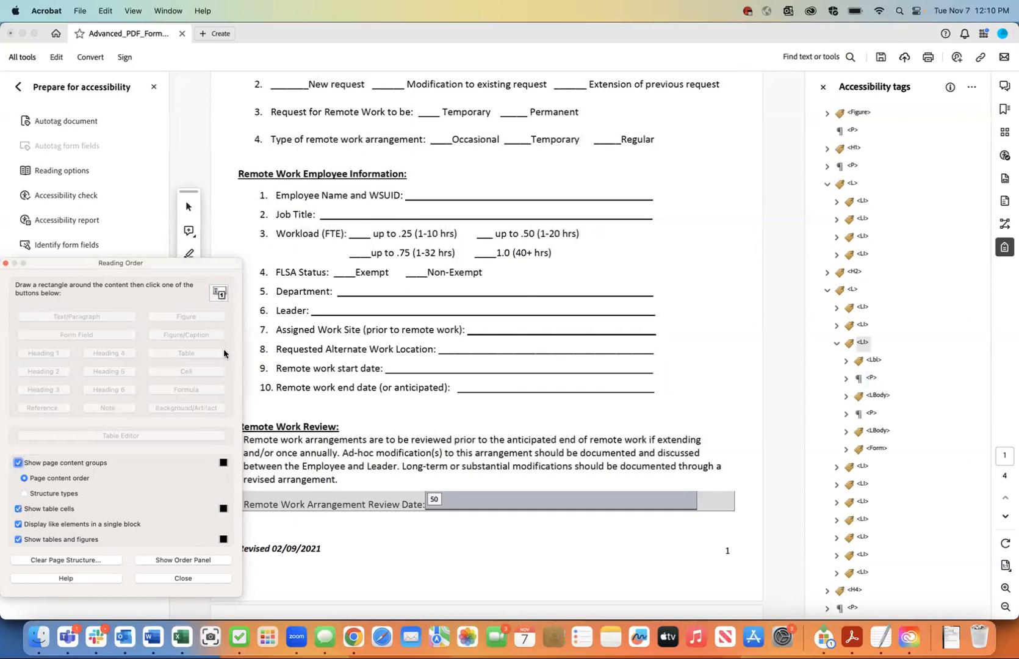
pyautogui.click(155, 577)
pyautogui.click(45, 318)
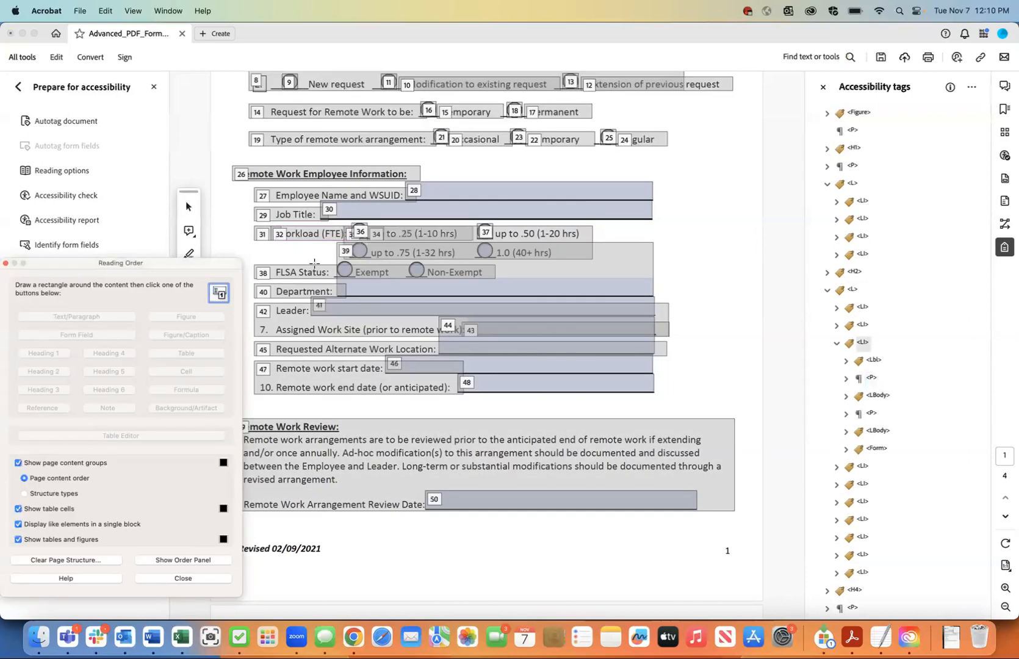
pyautogui.moveTo(493, 221); pyautogui.dragTo(583, 244)
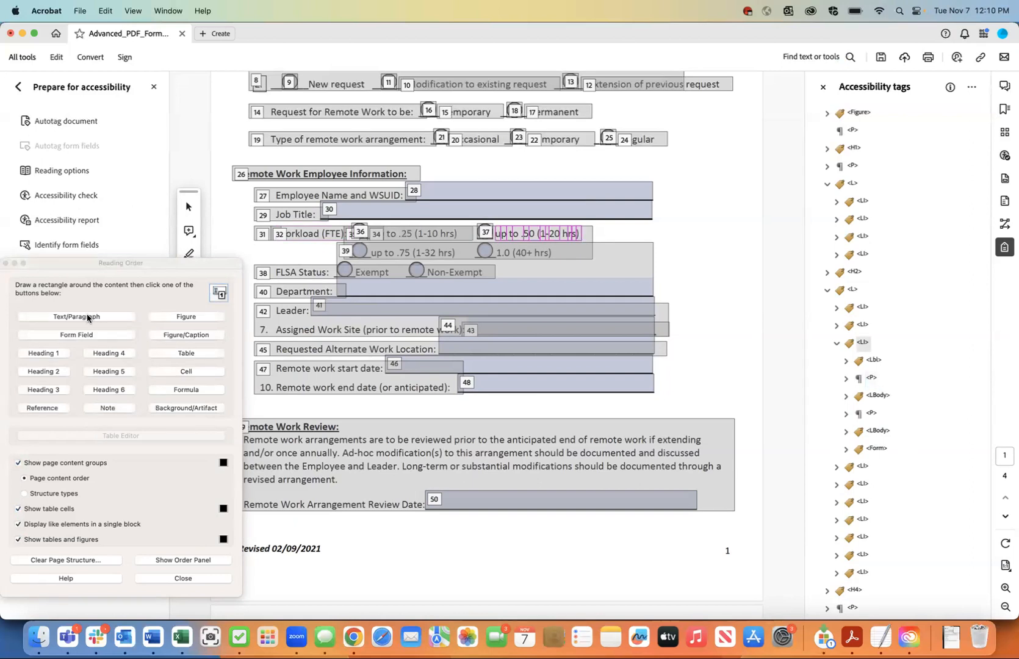
pyautogui.click(88, 317)
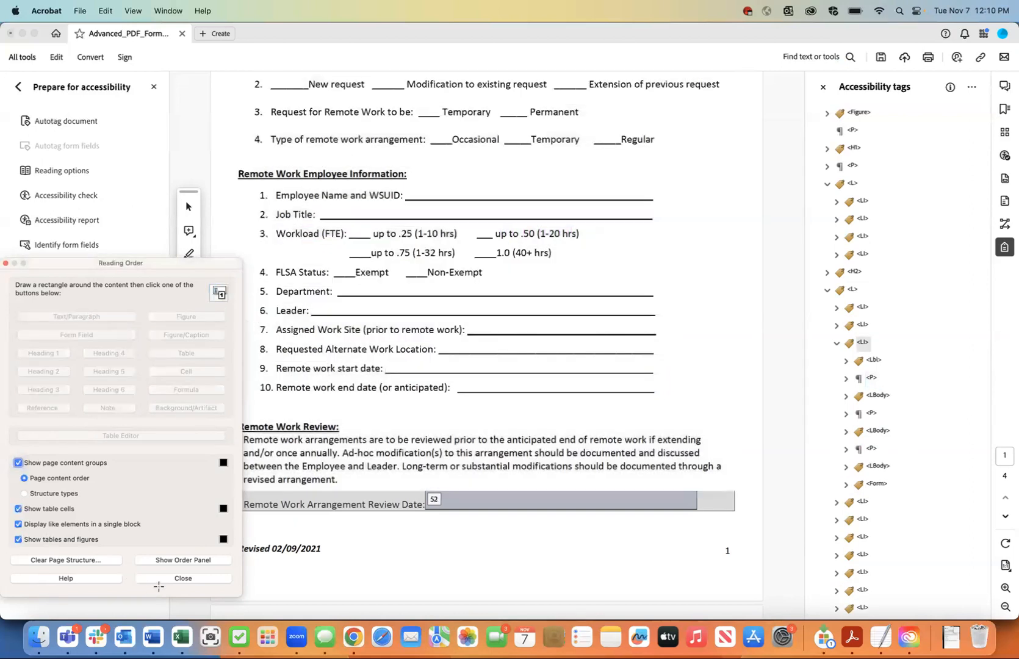
# Step: Tag the "up to .75 (1-32 hrs)" and "1.0 (40+ hrs)" labels as separate text/paragraph blocks, restarting the Reading Order tool around each one
pyautogui.click(176, 578)
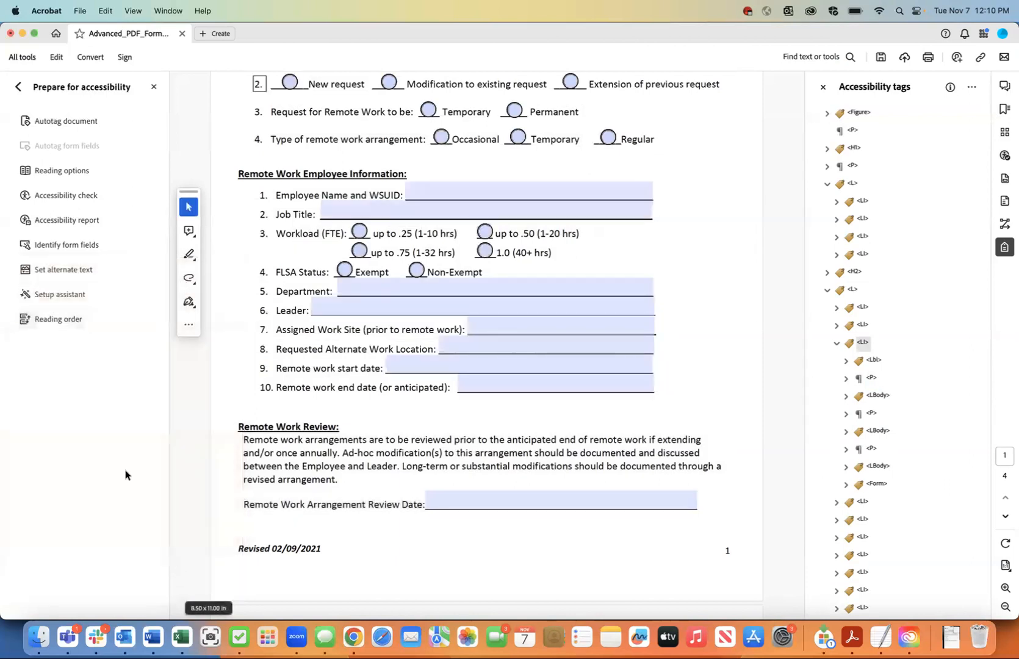
pyautogui.click(59, 318)
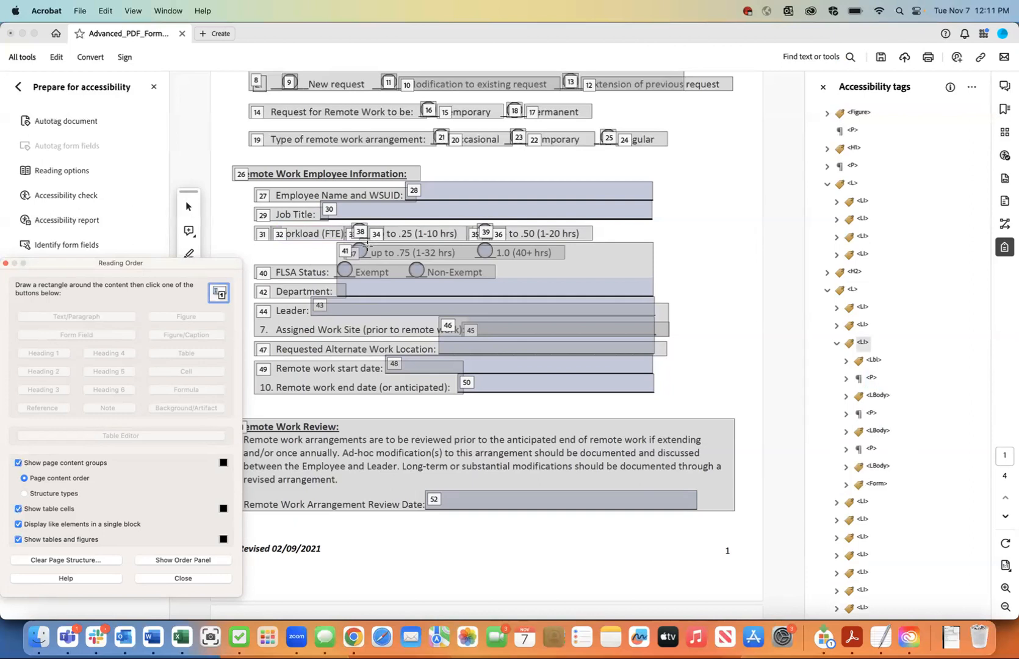
pyautogui.moveTo(368, 243); pyautogui.dragTo(464, 261)
pyautogui.click(49, 316)
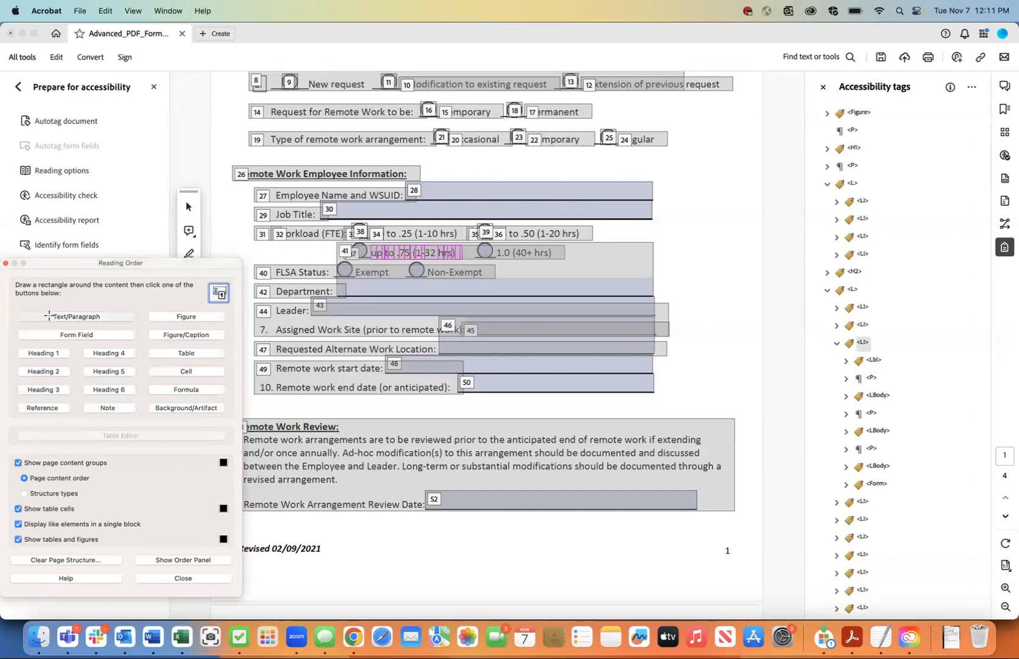
pyautogui.click(181, 578)
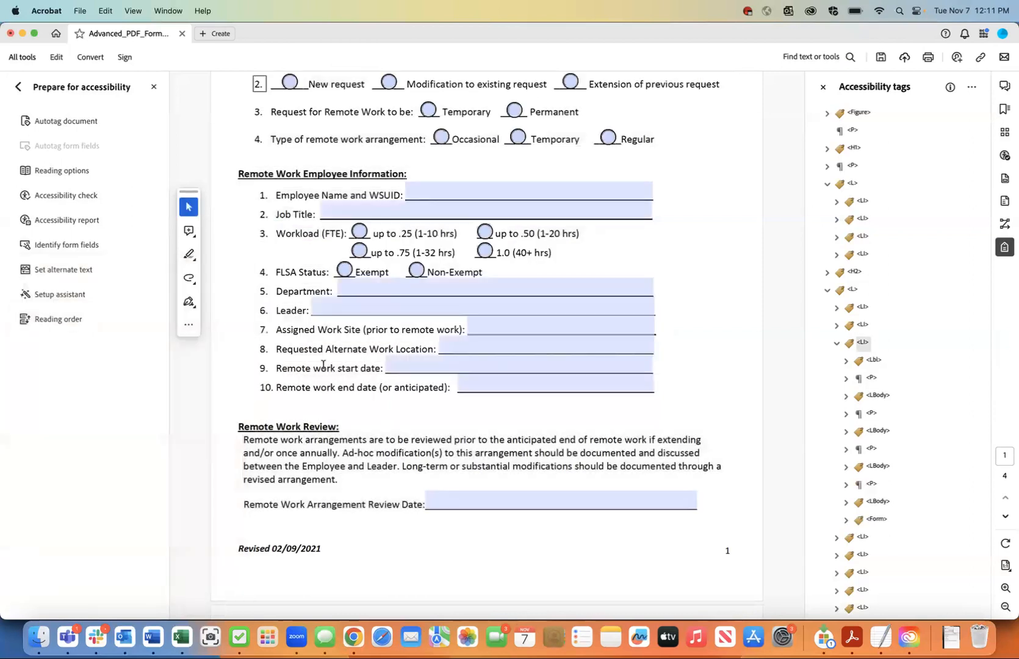
pyautogui.click(70, 320)
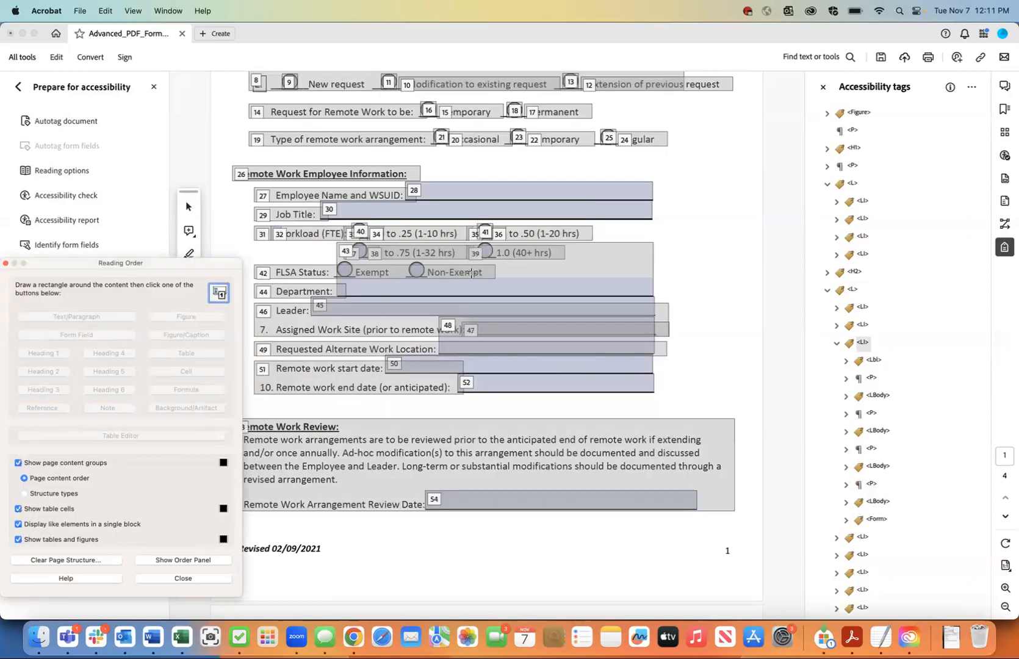
pyautogui.click(494, 244)
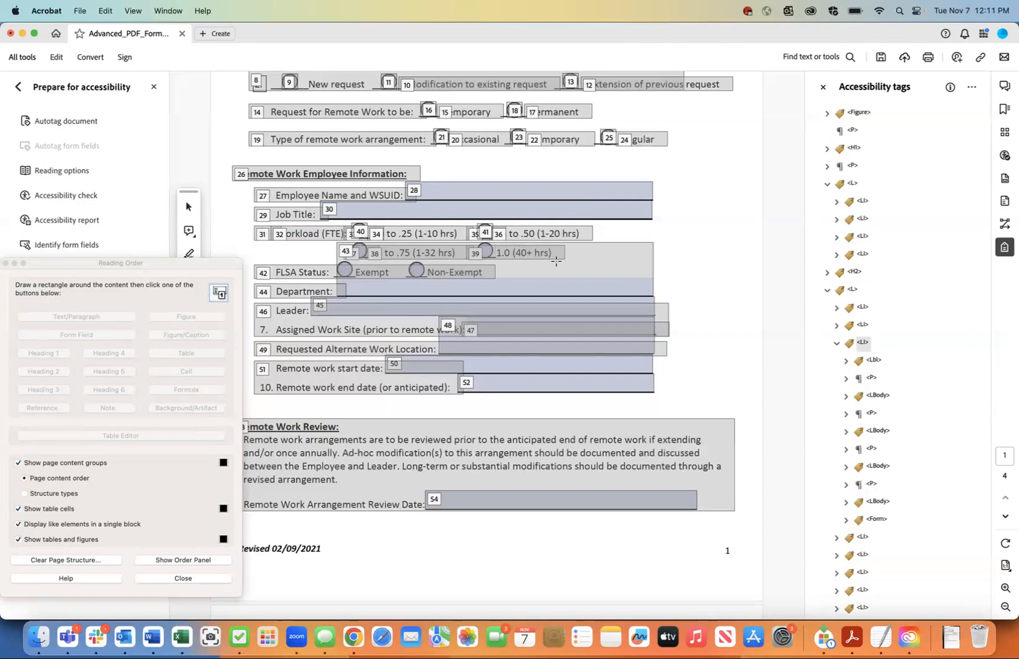
pyautogui.moveTo(494, 244); pyautogui.dragTo(557, 263)
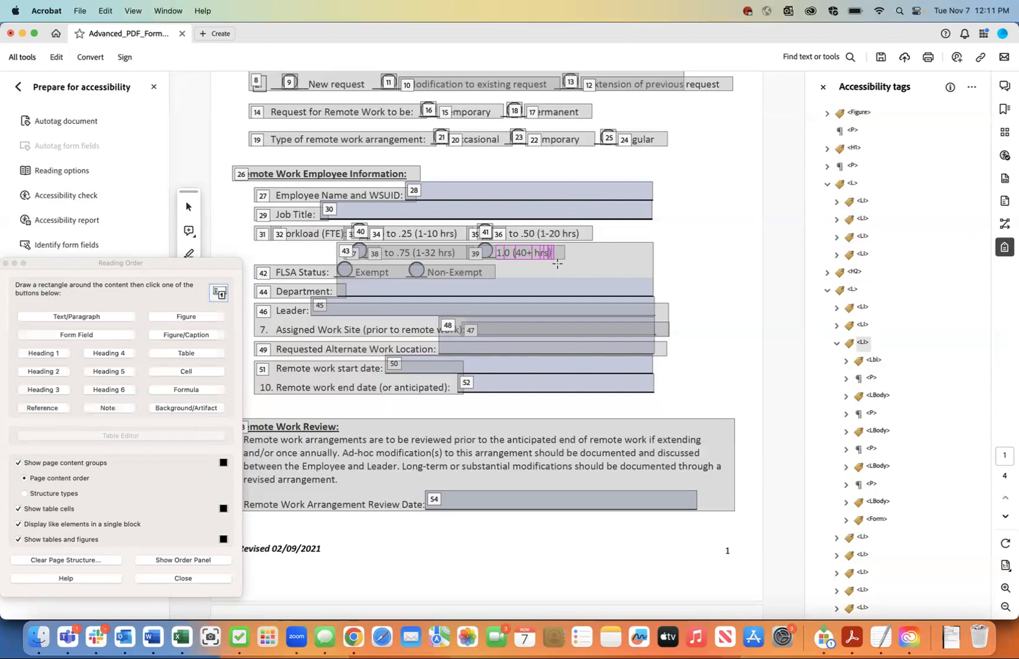
pyautogui.click(96, 317)
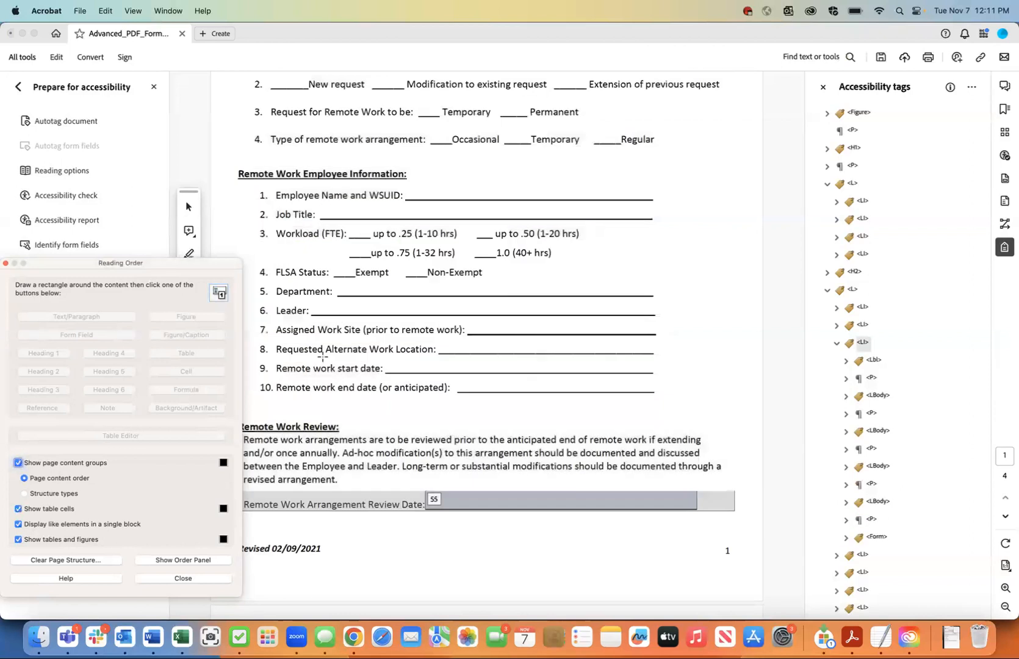
pyautogui.click(183, 578)
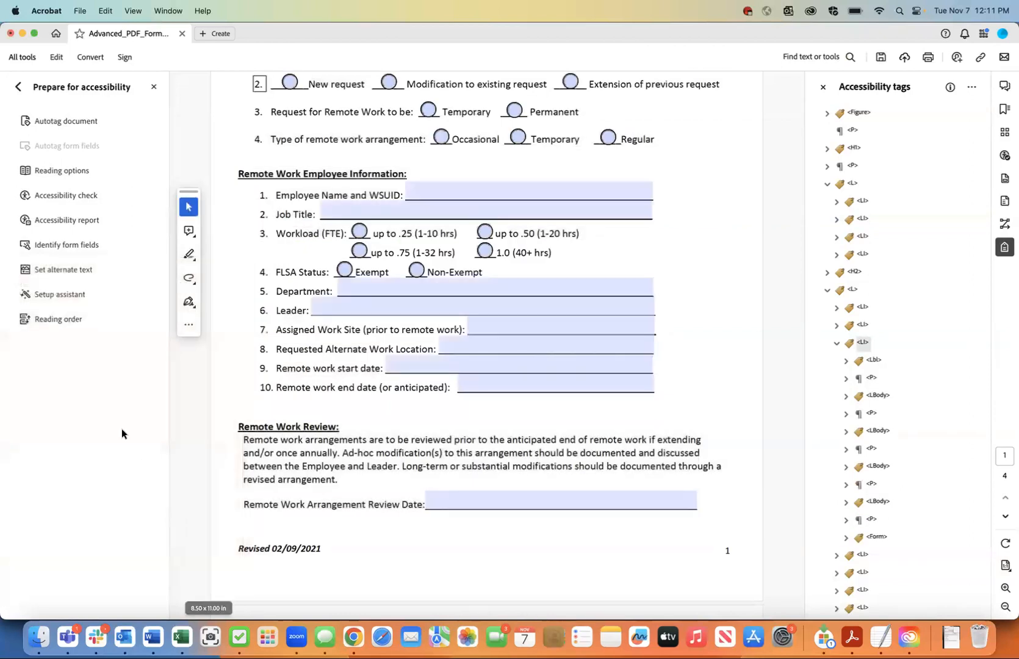
pyautogui.click(75, 323)
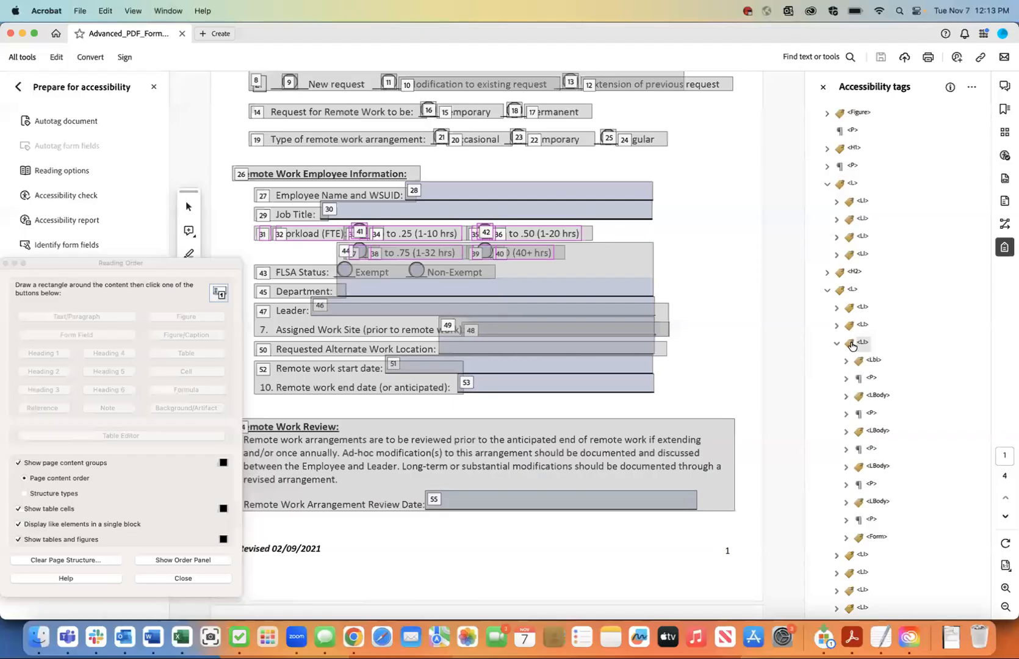
# Step: Expand the Lbl tag and all four LBody tags of the Workload (FTE) list item down to their content
pyautogui.click(871, 362)
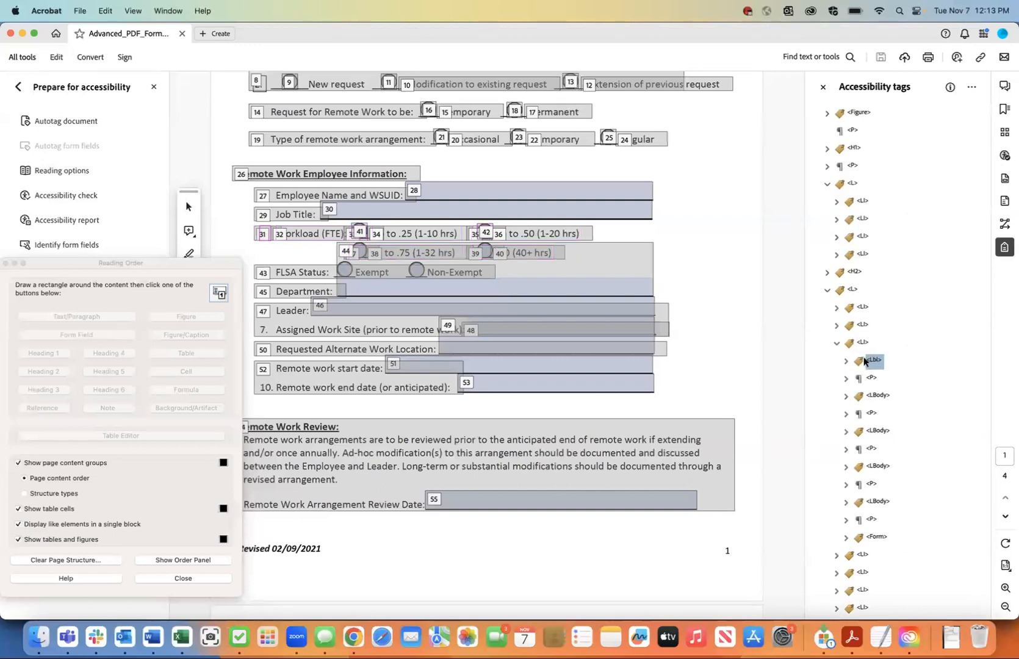
pyautogui.click(846, 361)
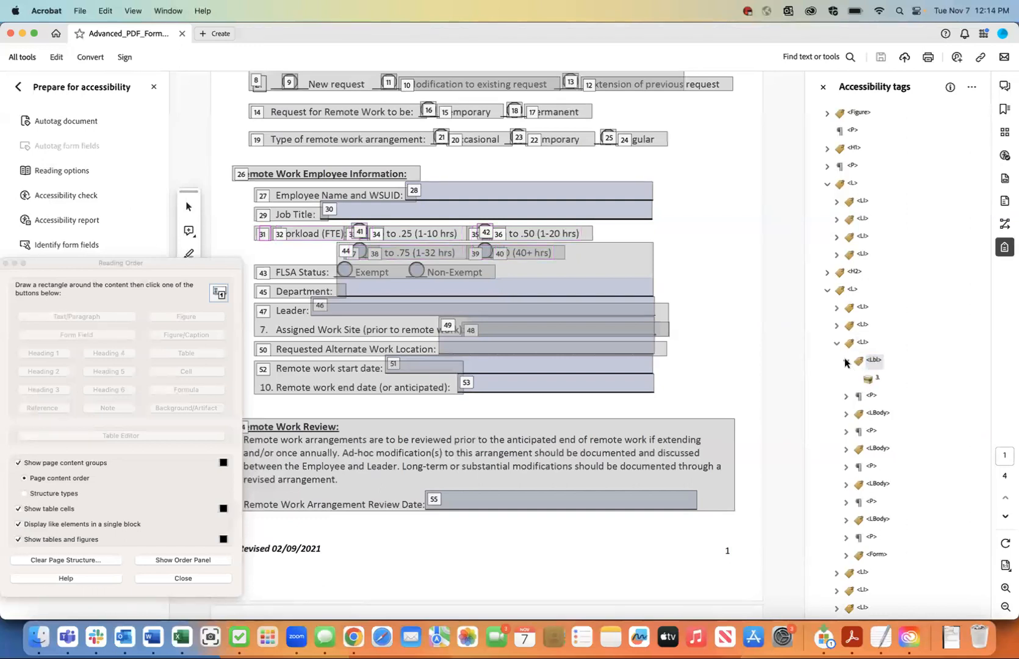
pyautogui.click(871, 397)
pyautogui.scroll(-3, 870, 397)
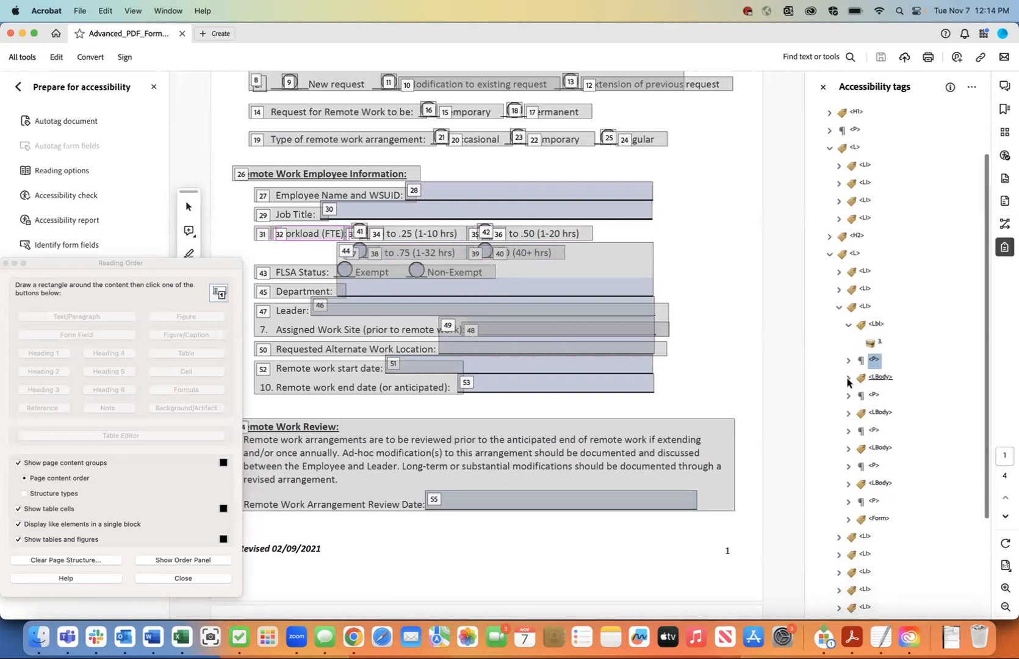
pyautogui.click(848, 378)
pyautogui.click(884, 398)
pyautogui.click(846, 431)
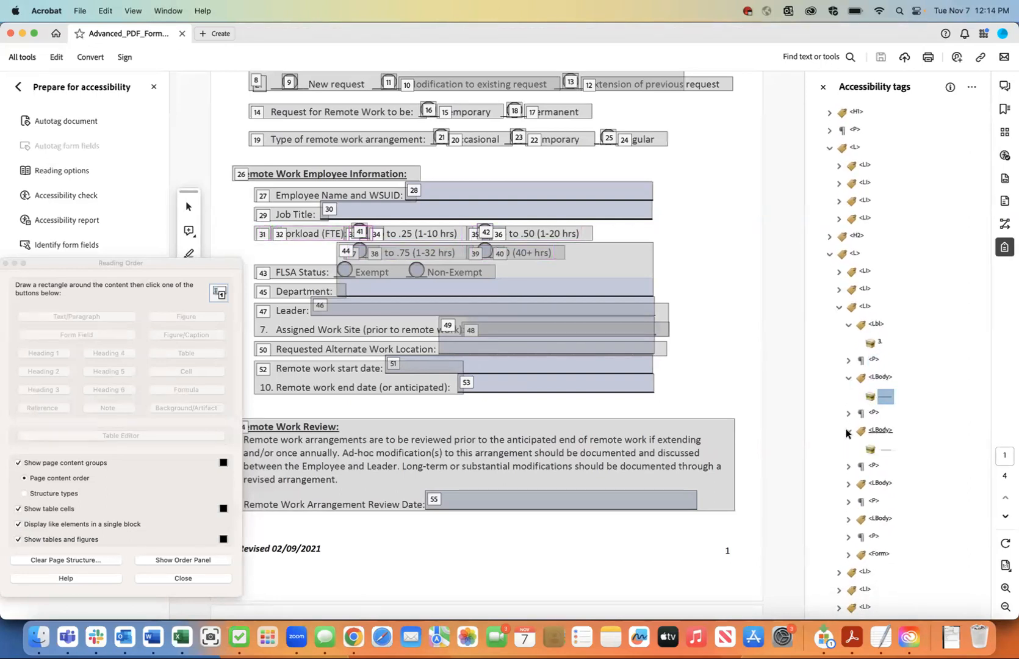
pyautogui.click(848, 482)
pyautogui.scroll(-3, 847, 482)
pyautogui.click(847, 445)
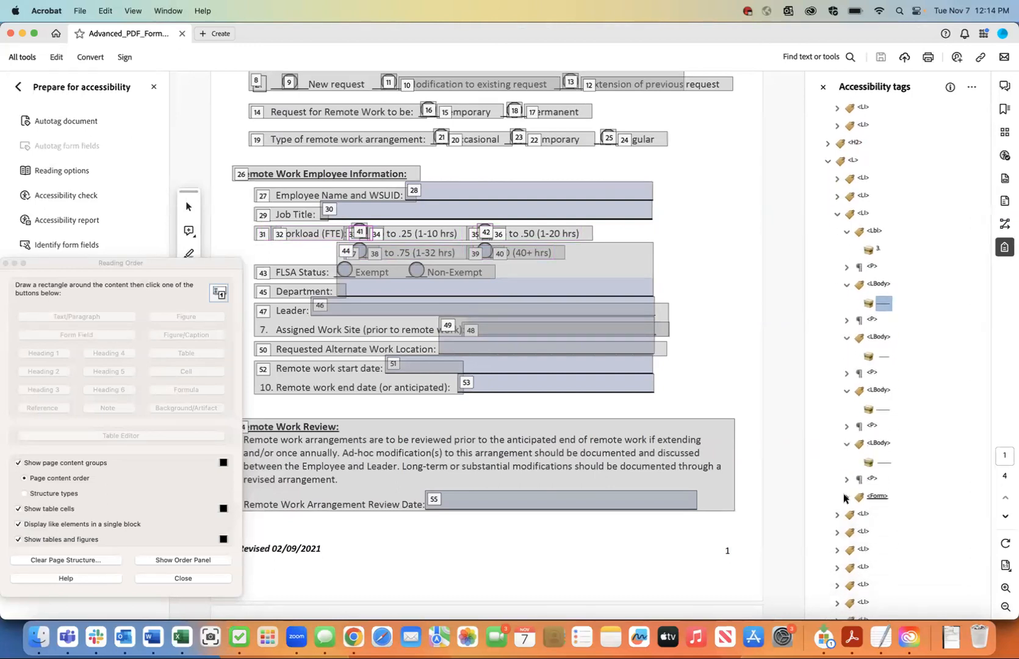
# Step: Change the underline content in the LBody tags for the .50, .75 and 1.0 options to Page artifacts
pyautogui.click(884, 358)
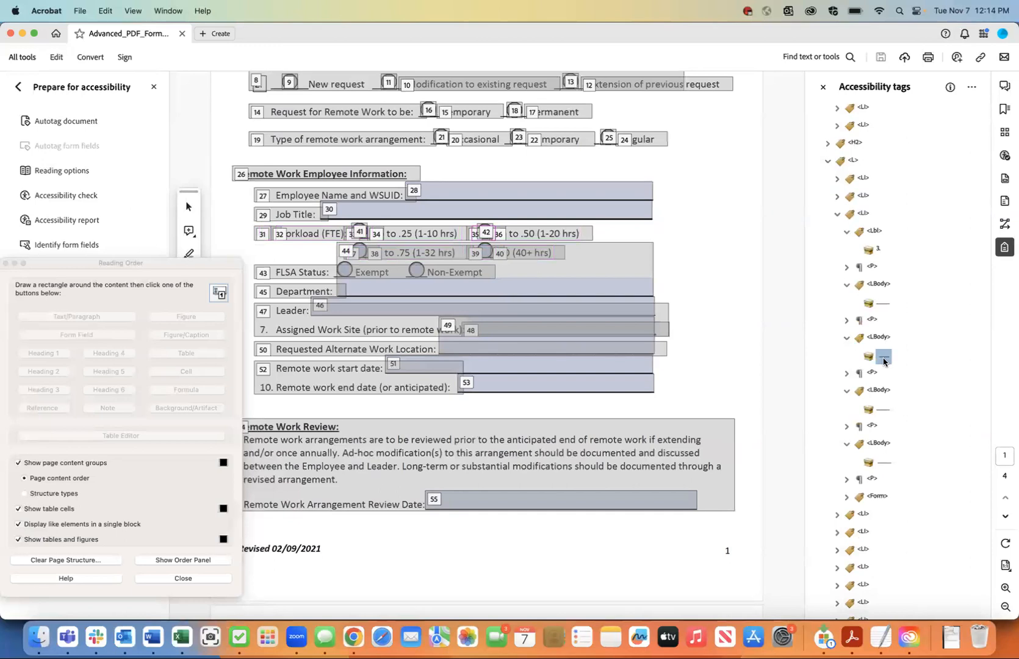
pyautogui.rightClick(883, 359)
pyautogui.click(909, 464)
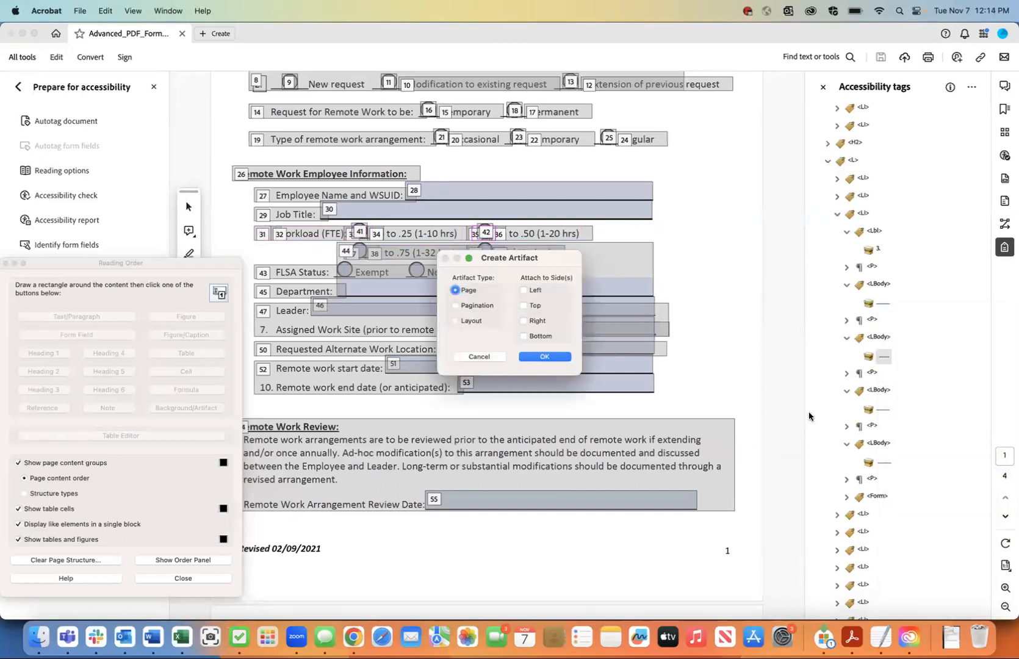
pyautogui.click(555, 356)
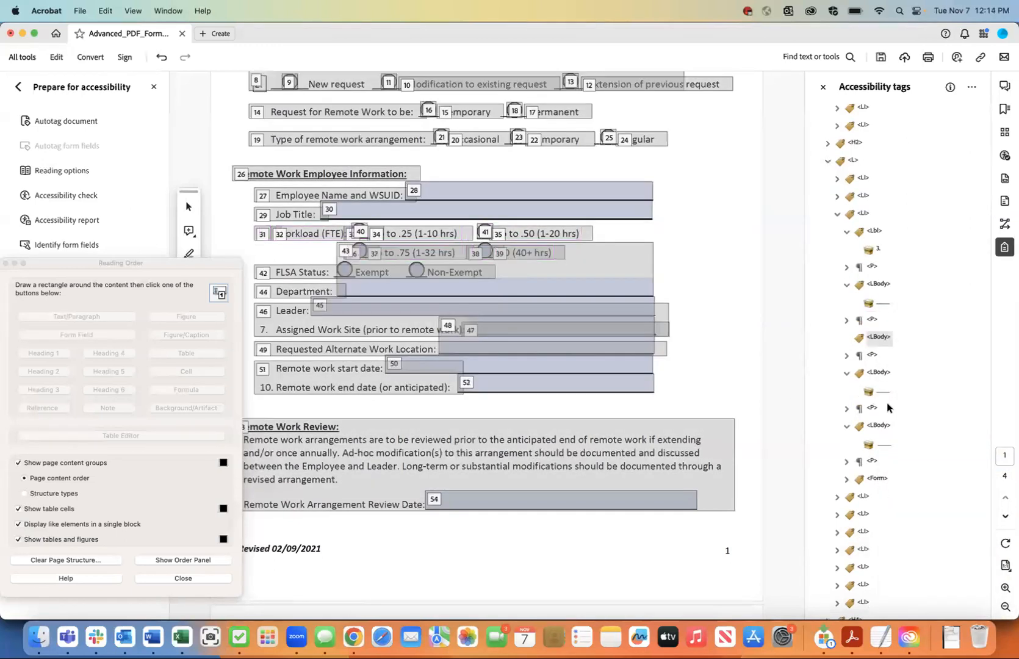
pyautogui.click(880, 391)
pyautogui.rightClick(880, 393)
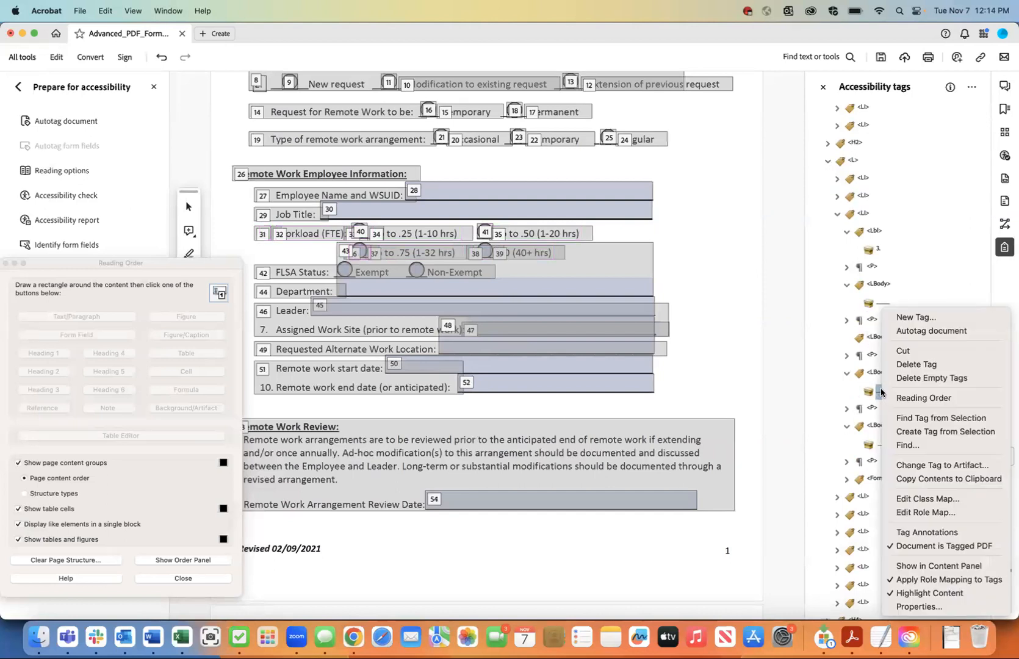
pyautogui.click(909, 464)
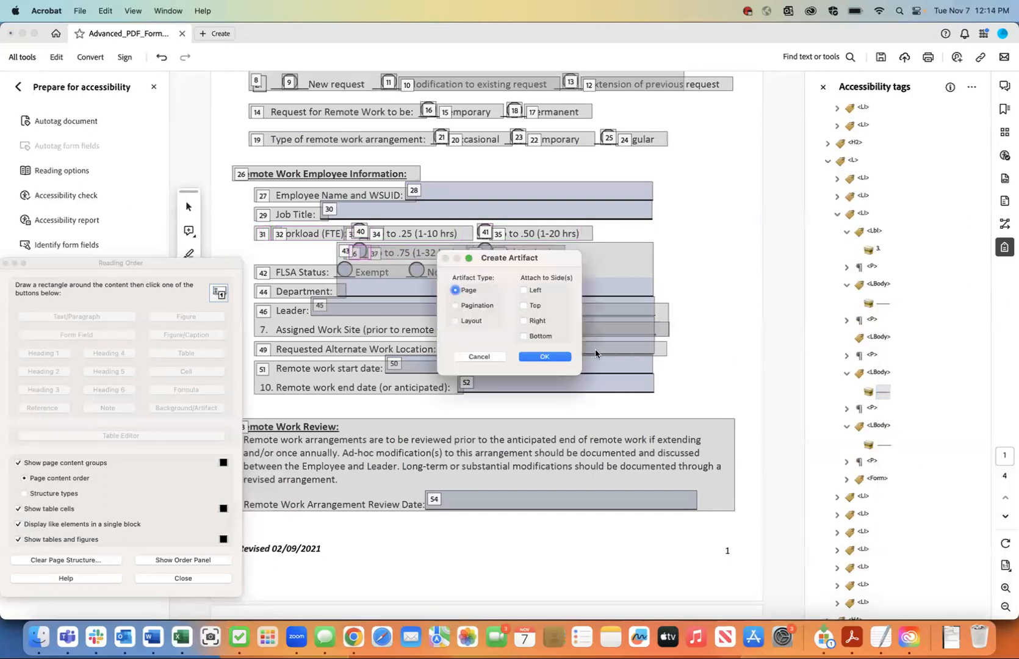
pyautogui.click(554, 357)
pyautogui.click(884, 428)
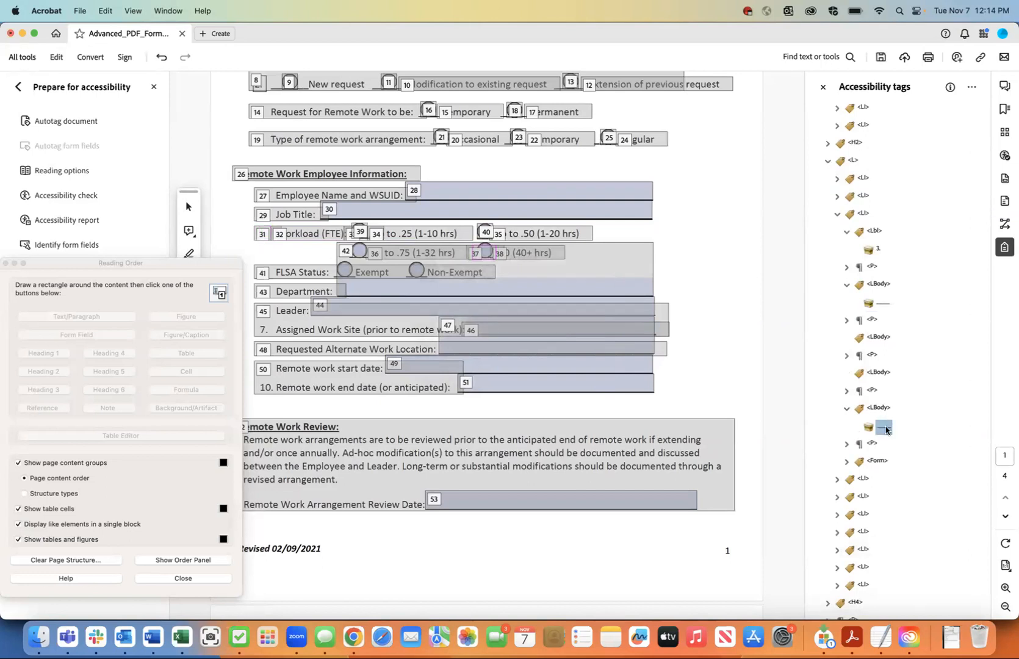
pyautogui.rightClick(886, 430)
pyautogui.click(909, 463)
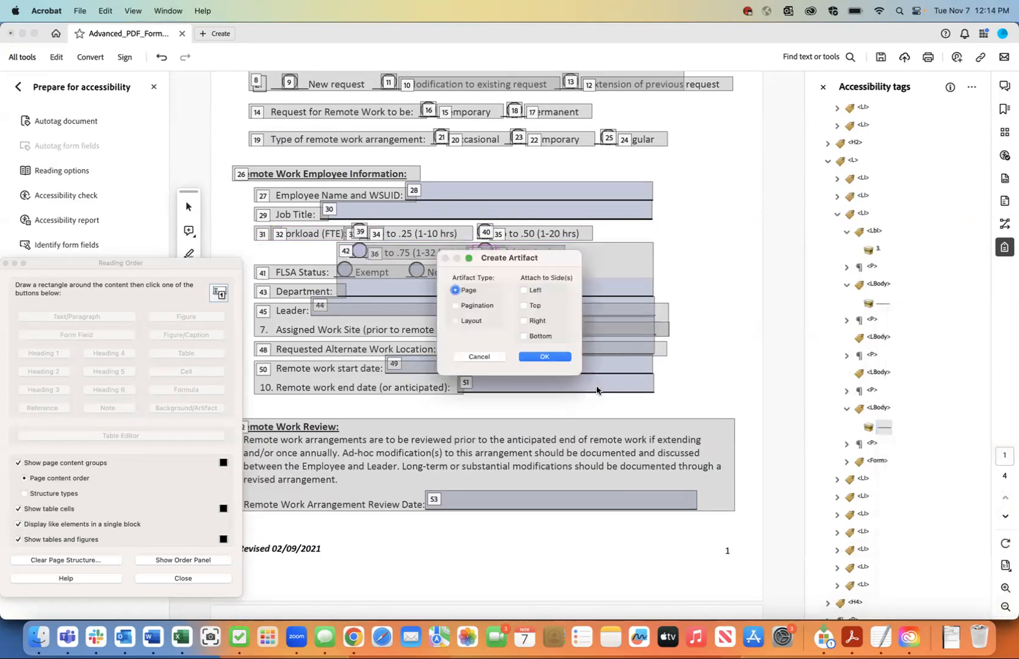
pyautogui.click(525, 360)
# Step: Delete the three empty LBody tags between the option P tags of the Workload (FTE) list item
pyautogui.click(877, 336)
pyautogui.rightClick(882, 338)
pyautogui.click(894, 391)
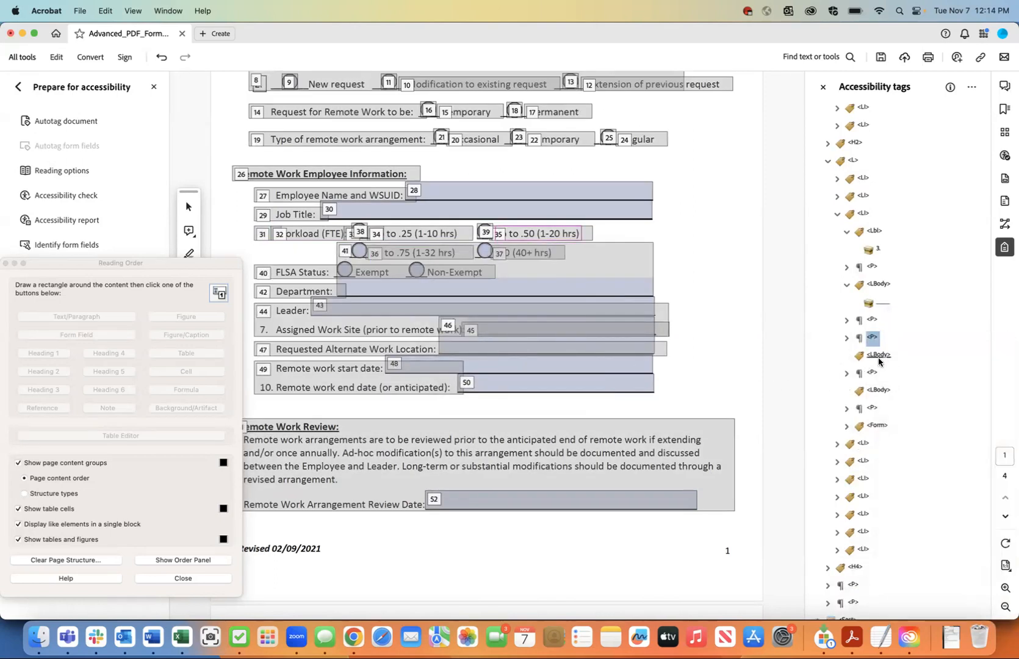
pyautogui.rightClick(878, 356)
pyautogui.click(894, 410)
pyautogui.click(876, 374)
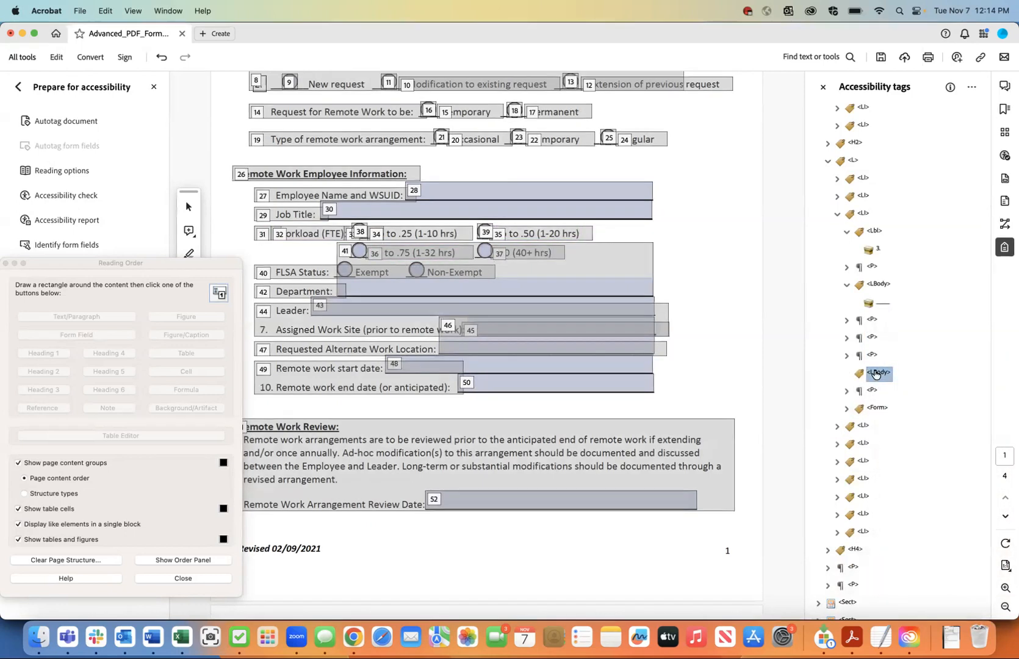
pyautogui.rightClick(875, 373)
pyautogui.click(895, 427)
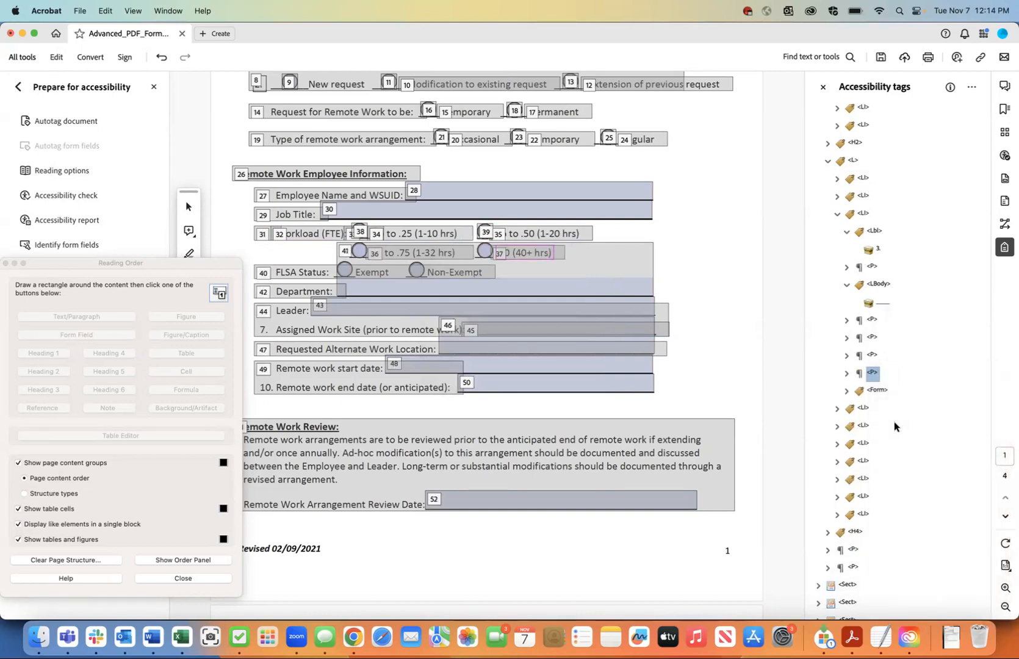
# Step: Change the underline content in the remaining LBody tag, for the "up to .25" option, to a Page artifact
pyautogui.click(879, 305)
pyautogui.rightClick(879, 304)
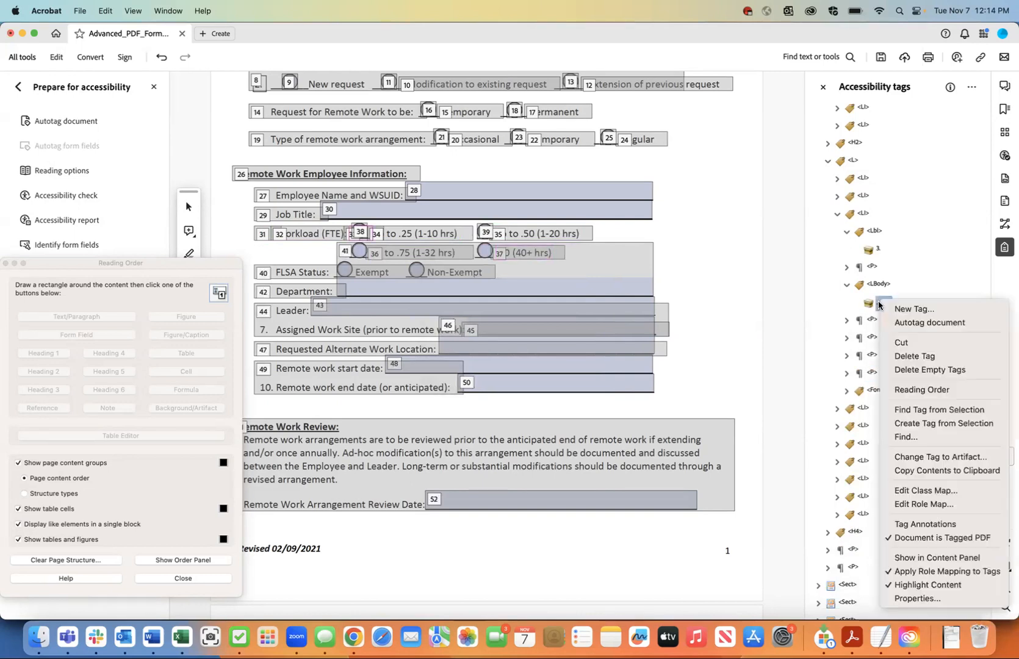
pyautogui.click(916, 458)
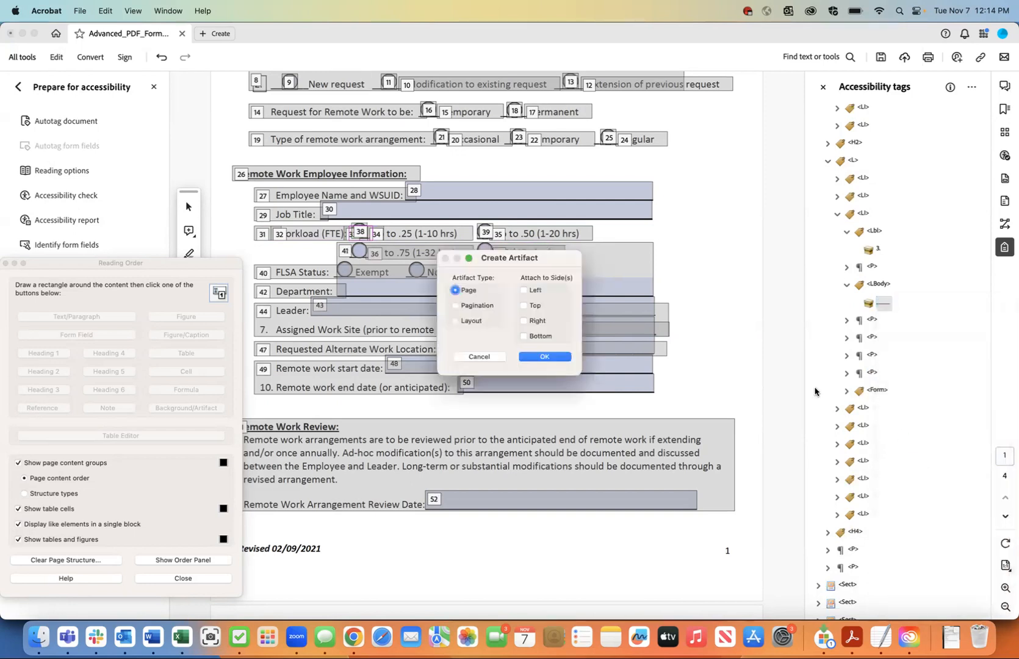
pyautogui.click(544, 356)
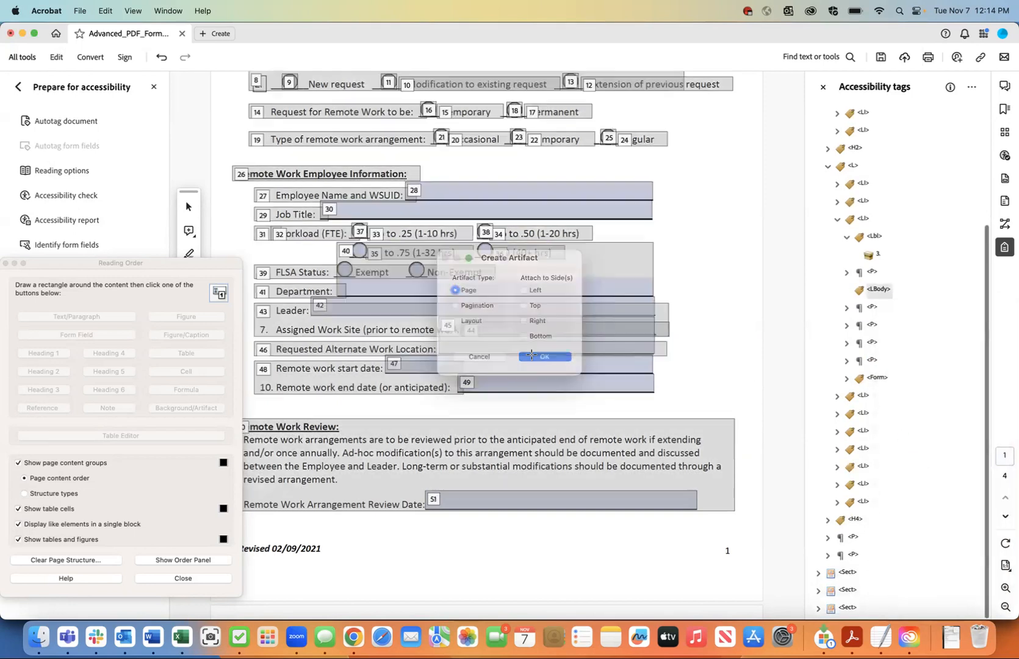
# Step: Move the "Workload (FTE):" content out of its P tag into the empty LBody tag as a child
pyautogui.click(847, 272)
pyautogui.click(888, 291)
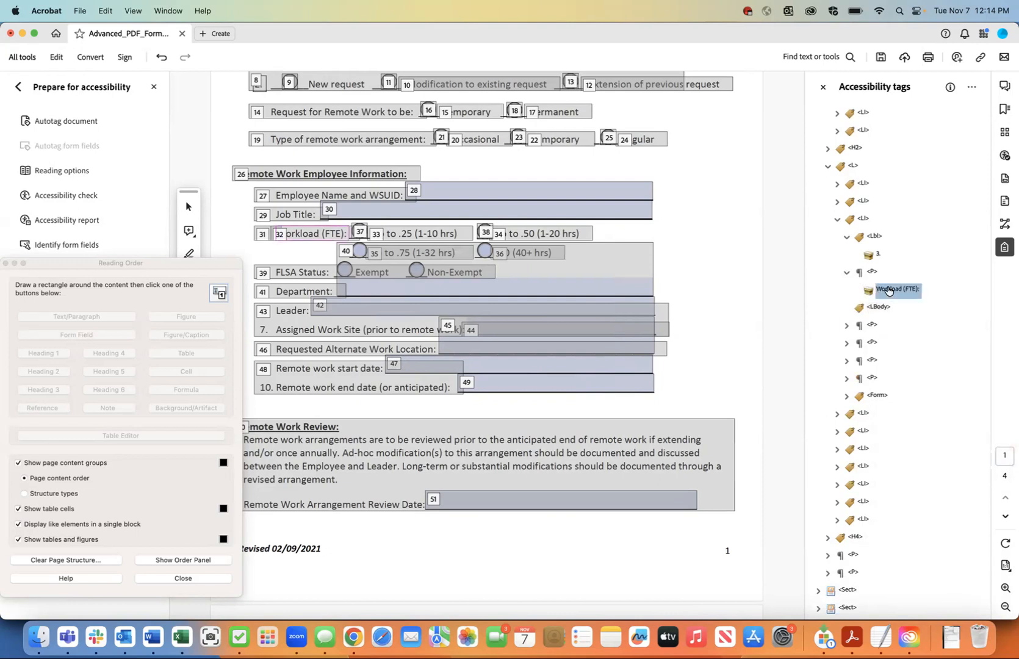
pyautogui.rightClick(888, 290)
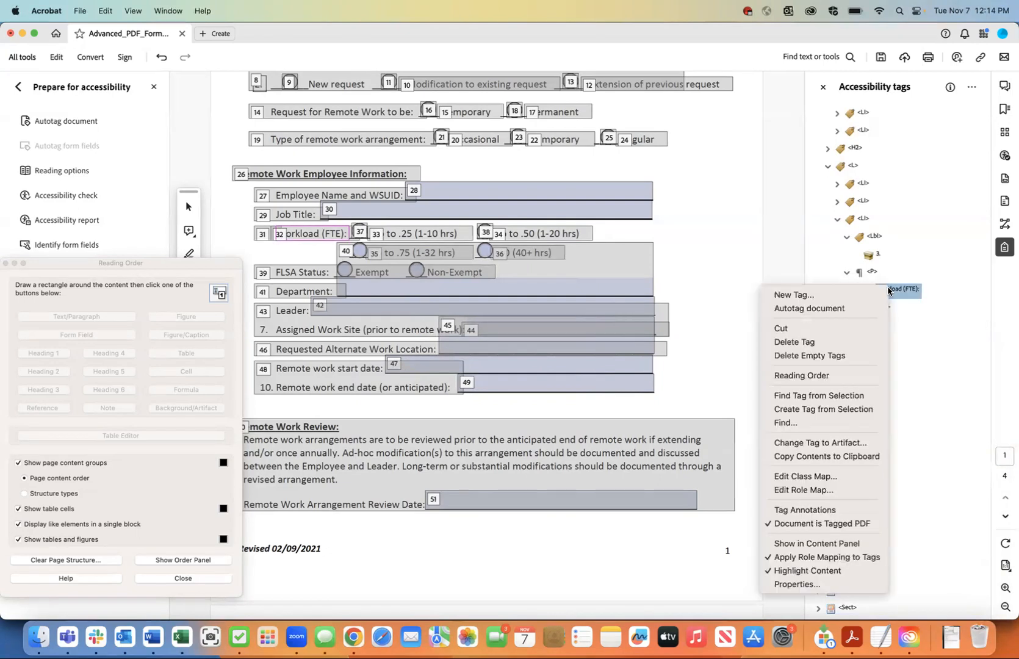
pyautogui.click(834, 329)
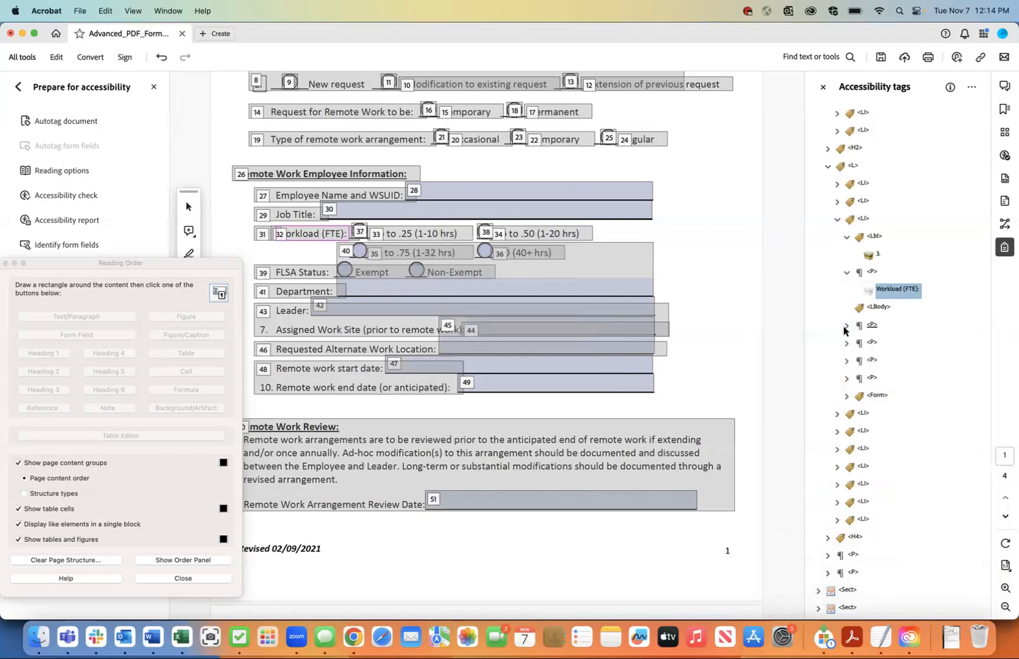
pyautogui.click(878, 310)
pyautogui.rightClick(878, 310)
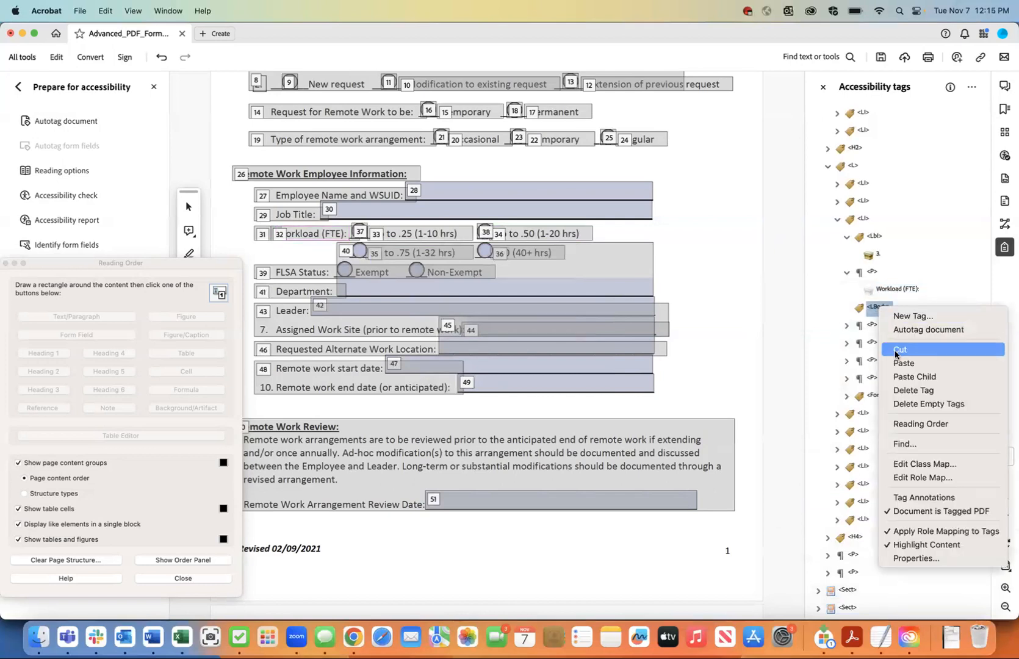
pyautogui.click(902, 376)
# Step: Delete the emptied P tag between the Lbl and LBody tags of the Workload (FTE) list item
pyautogui.click(872, 272)
pyautogui.rightClick(872, 275)
pyautogui.click(890, 325)
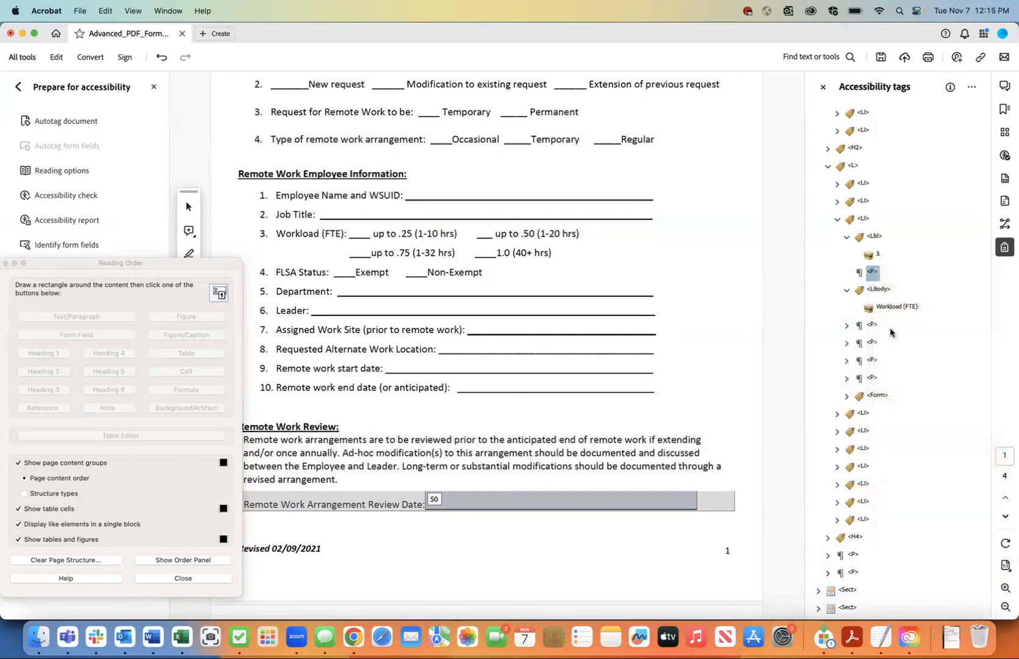
# Step: Examine which workload option on the page each of the four P tags below the LBody tag covers
pyautogui.click(871, 309)
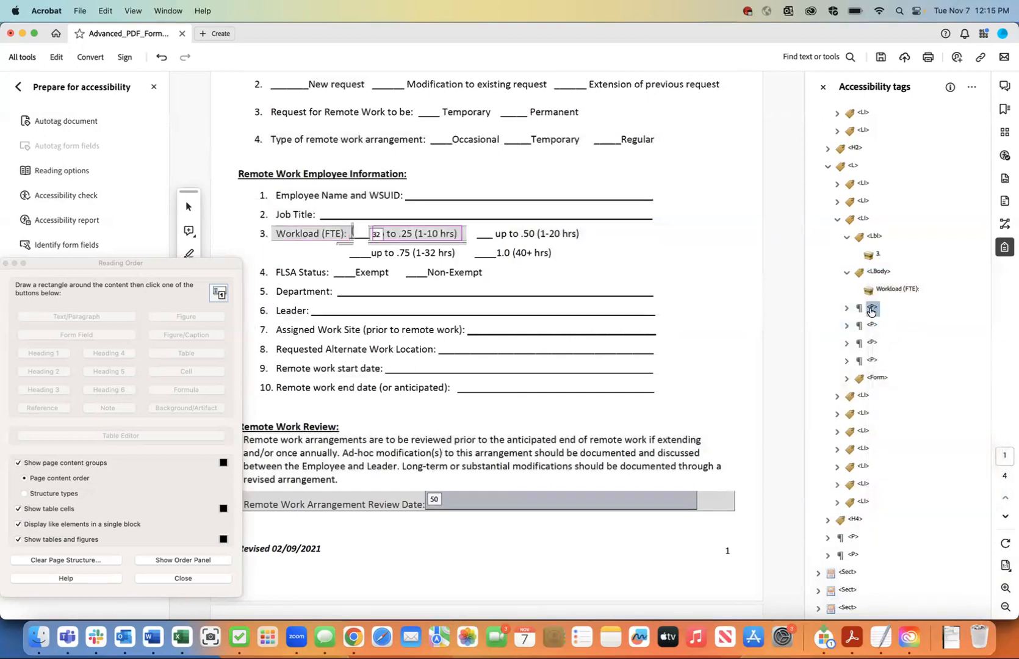
pyautogui.press('Down')
pyautogui.press('Down')
pyautogui.press('Down')
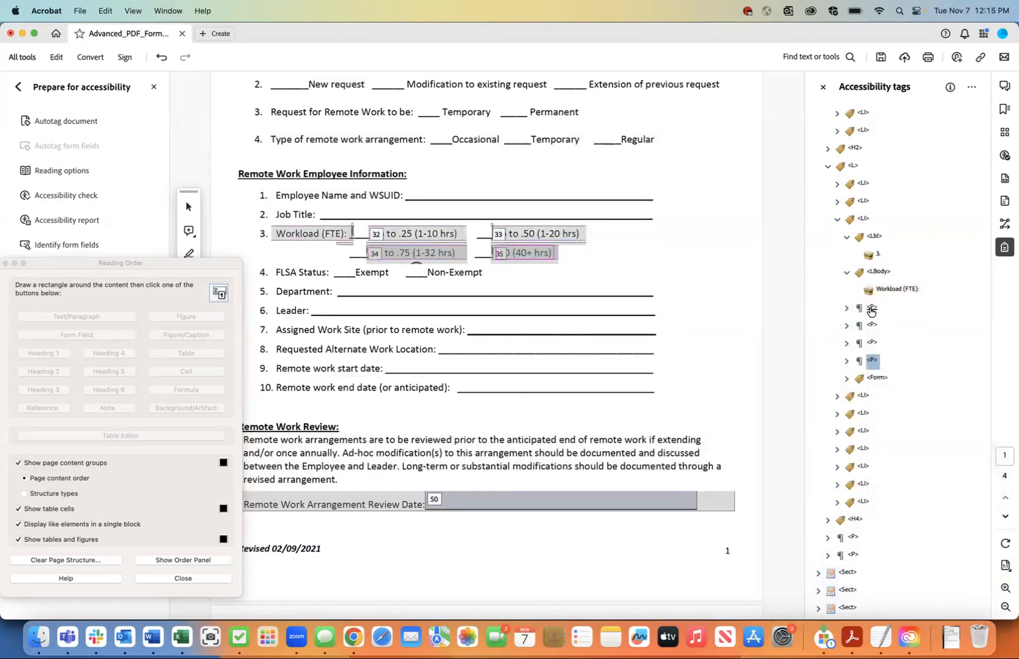
pyautogui.press('Up')
pyautogui.press('Up')
pyautogui.press('Up')
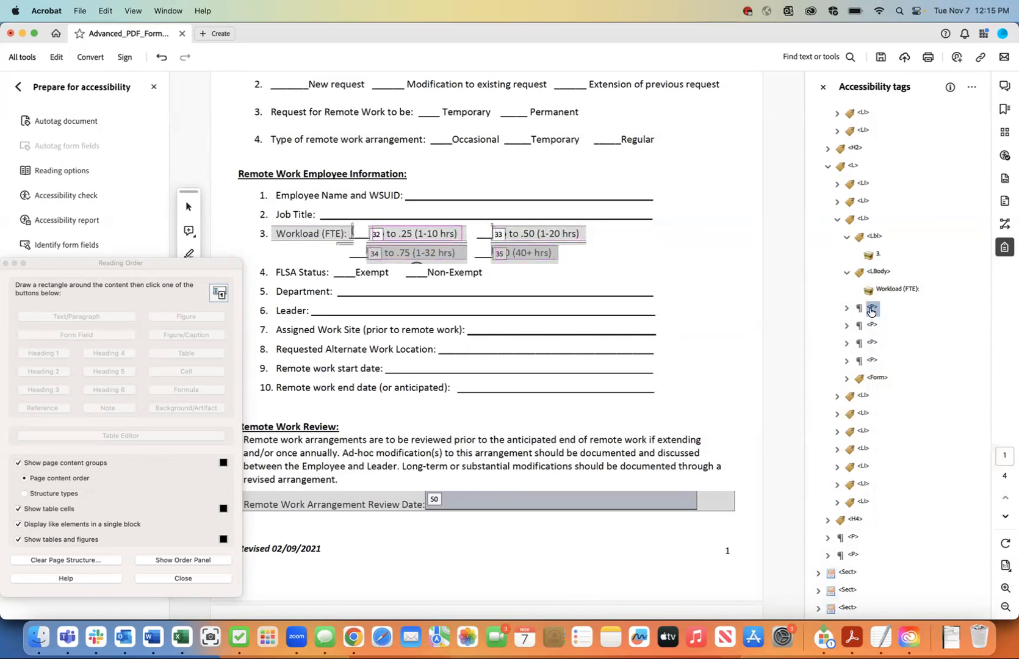
pyautogui.press('Down')
pyautogui.press('Down')
pyautogui.press('Down')
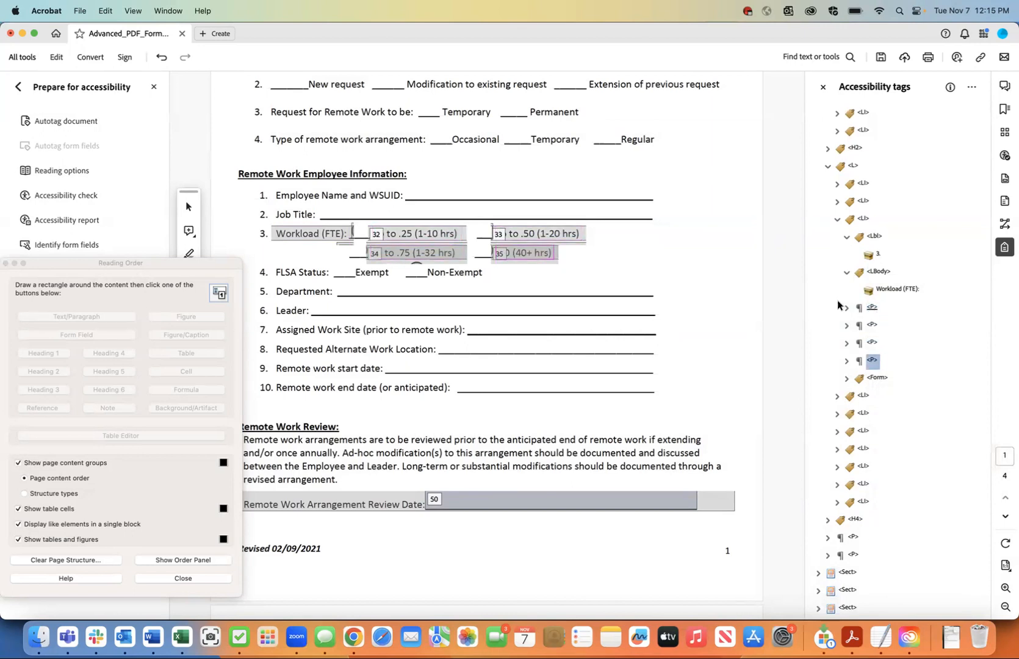
# Step: Expand the four option P tags of the Workload (FTE) list item down to their content and save the PDF
pyautogui.click(846, 308)
pyautogui.click(846, 343)
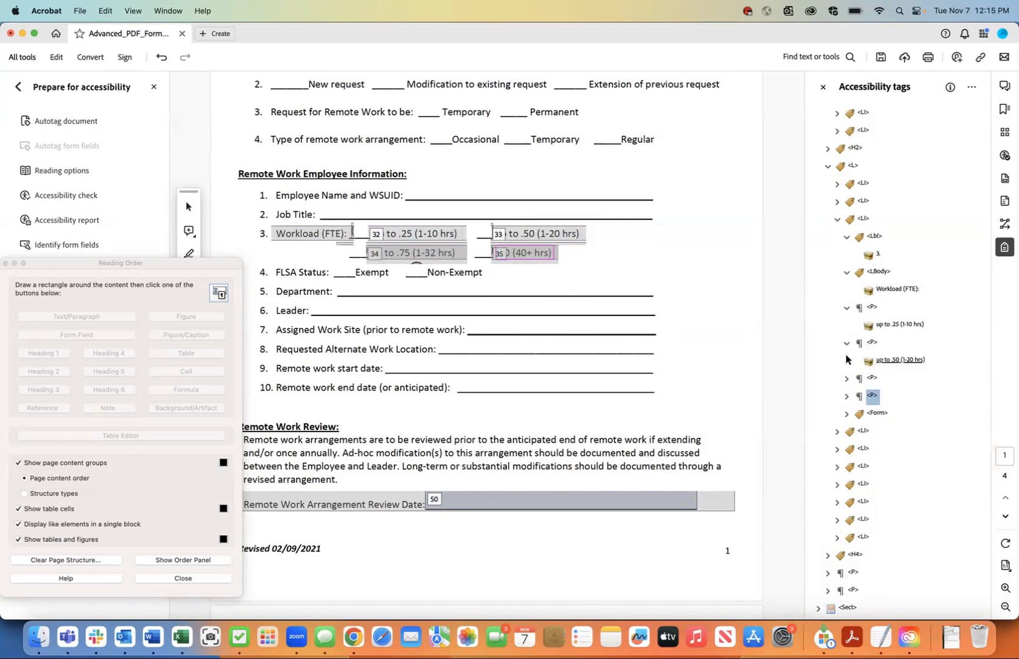
pyautogui.click(846, 378)
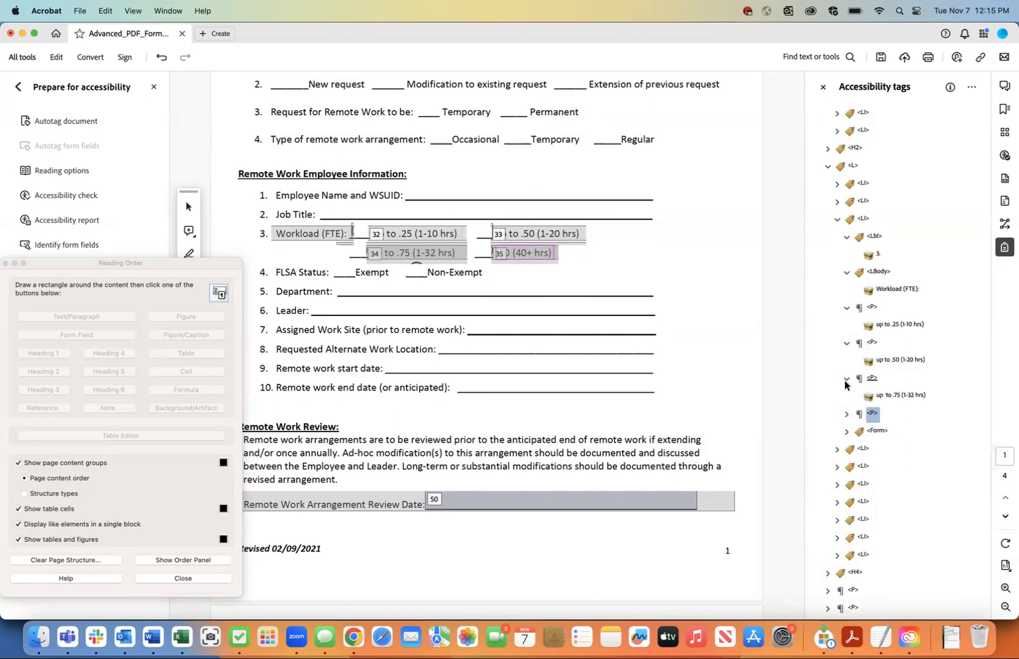
pyautogui.click(847, 413)
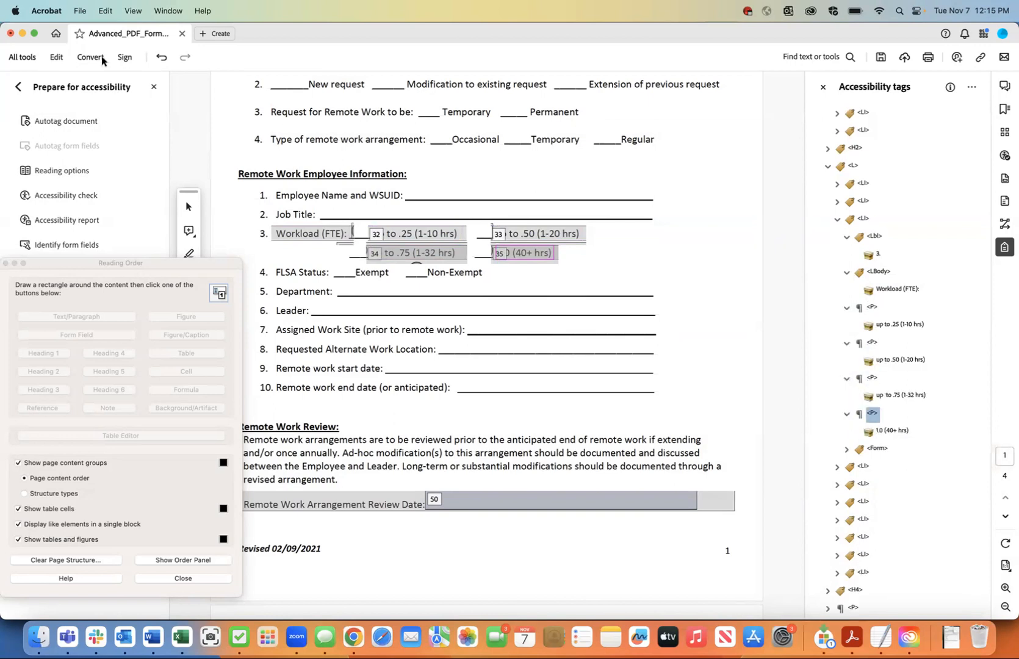
pyautogui.click(80, 10)
pyautogui.click(89, 91)
# Step: Move the "up to .25 (1-10 hrs)" content from its P tag into the LBody tag, after "Workload (FTE):"
pyautogui.click(892, 324)
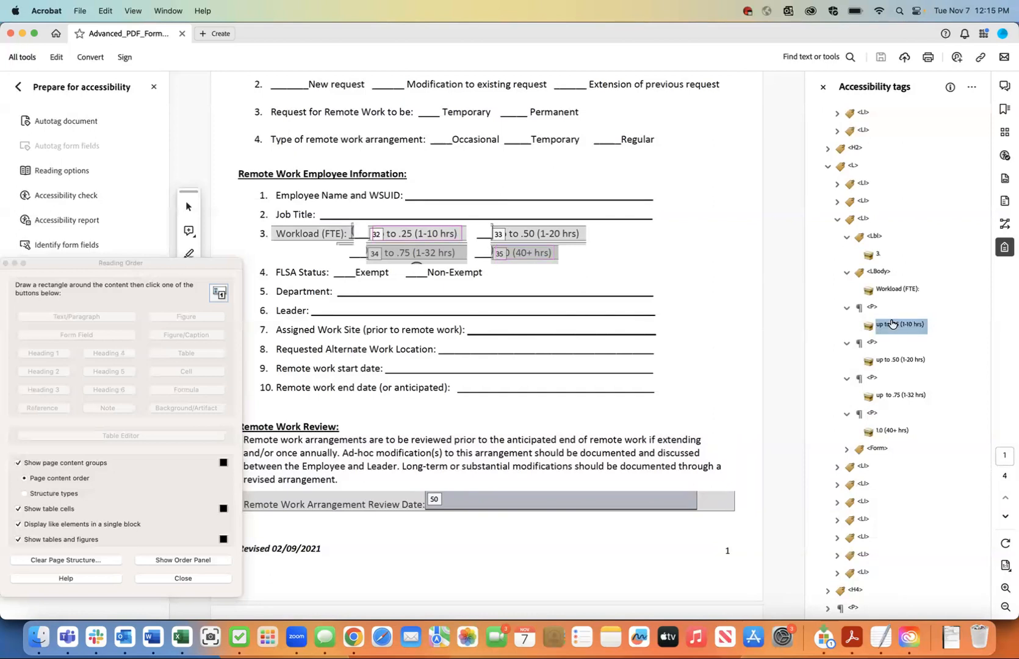
pyautogui.rightClick(892, 324)
pyautogui.click(851, 352)
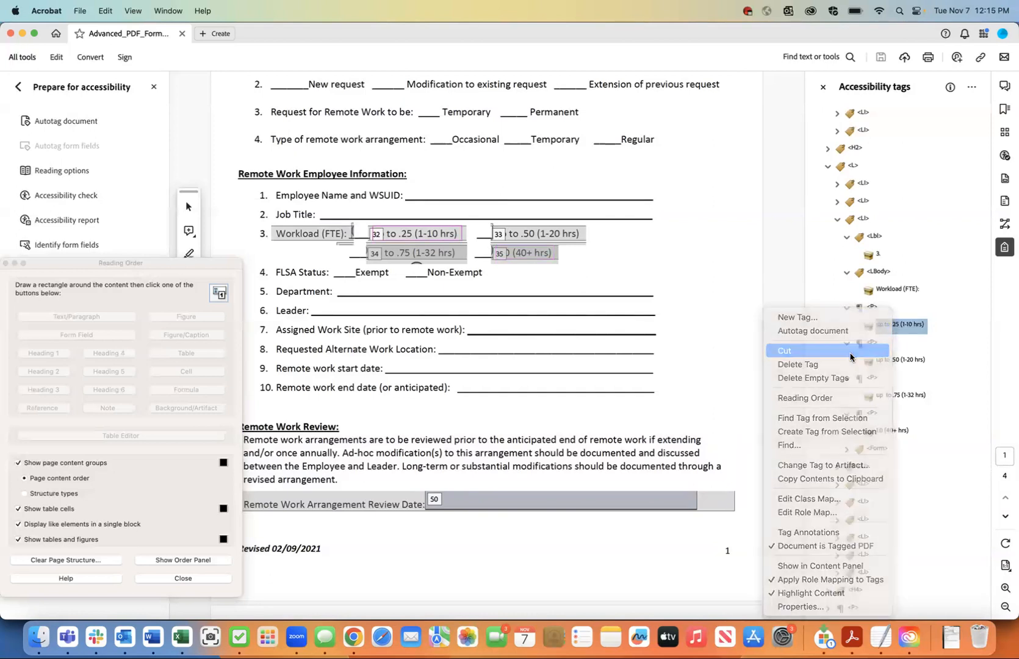
pyautogui.click(891, 292)
pyautogui.rightClick(891, 292)
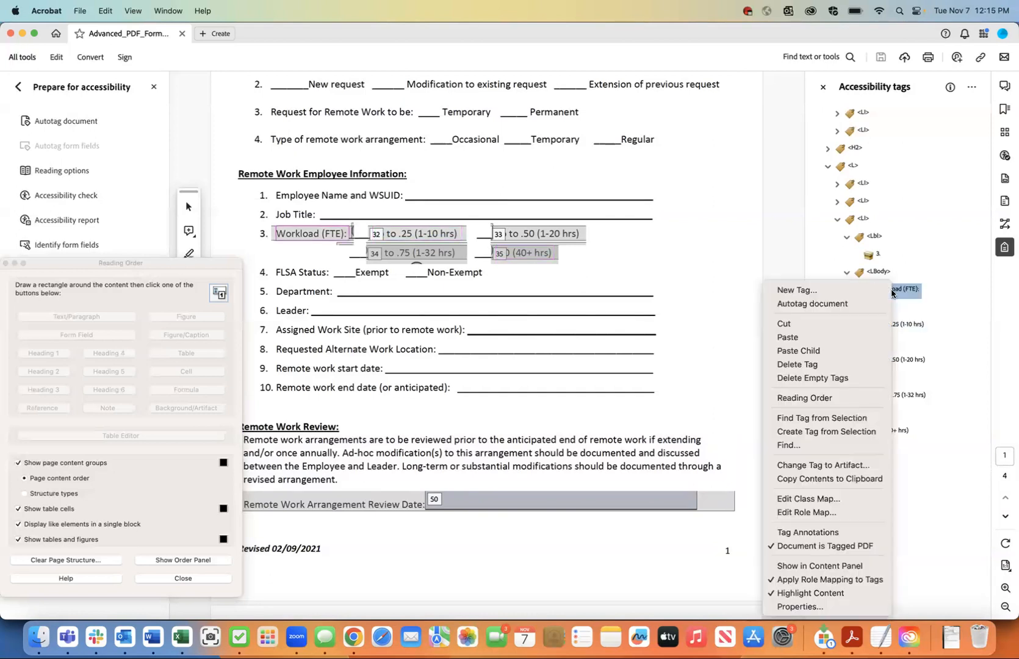
pyautogui.click(845, 342)
# Step: Move the "up to .50 (1-20 hrs)" content from its P tag into the LBody tag, after the .25 option
pyautogui.click(886, 360)
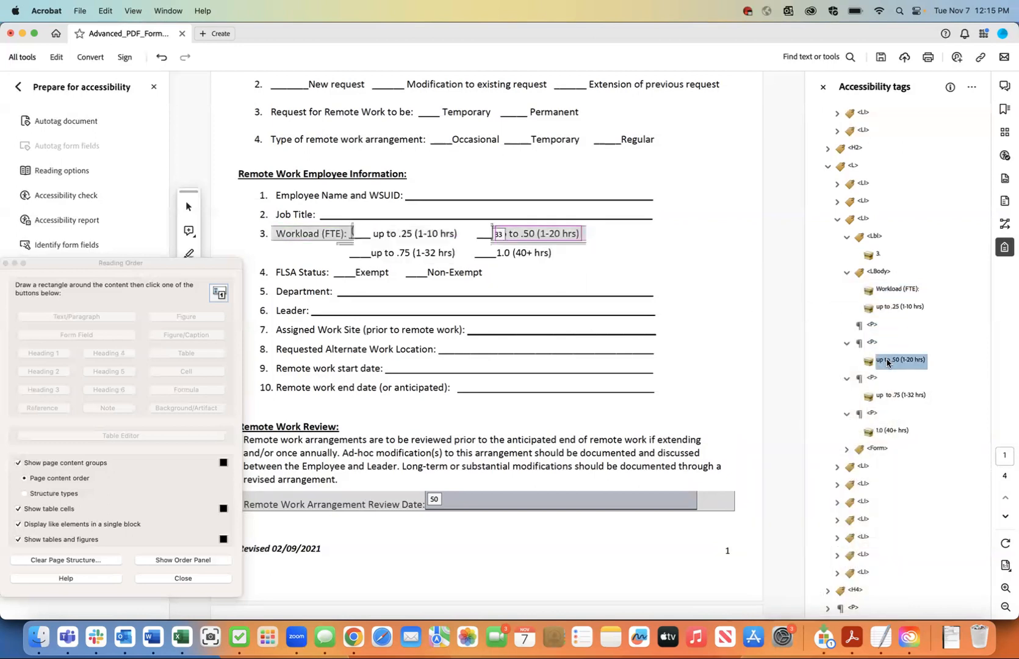
pyautogui.rightClick(886, 362)
pyautogui.click(848, 351)
pyautogui.rightClick(891, 306)
pyautogui.click(869, 335)
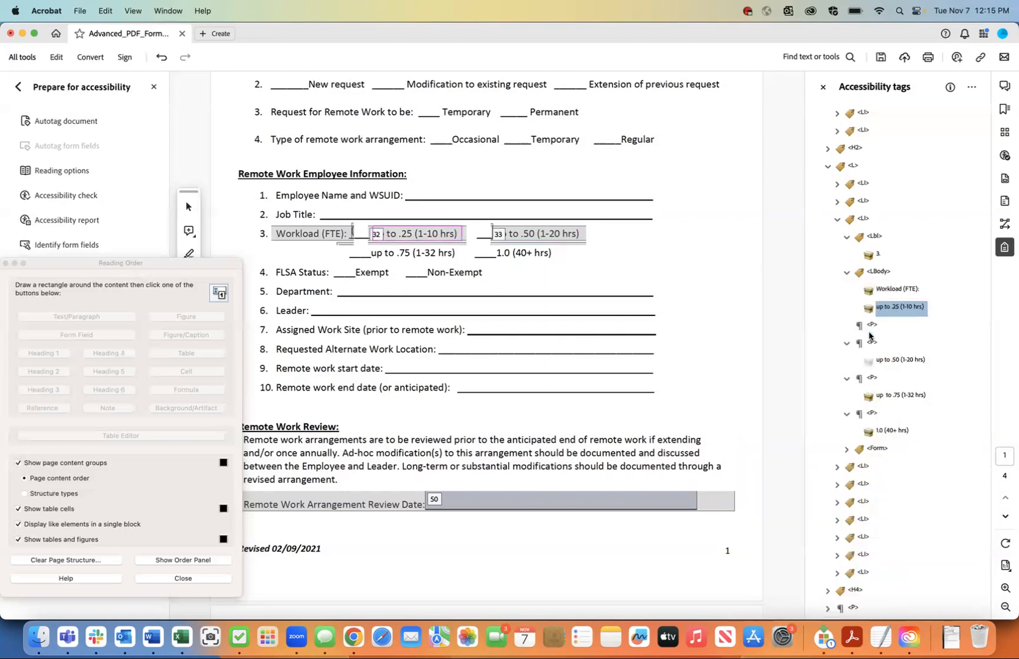
# Step: Move the "up to .75 (1-32 hrs)" content from its P tag into the LBody tag, after the .50 option
pyautogui.click(892, 395)
pyautogui.rightClick(891, 397)
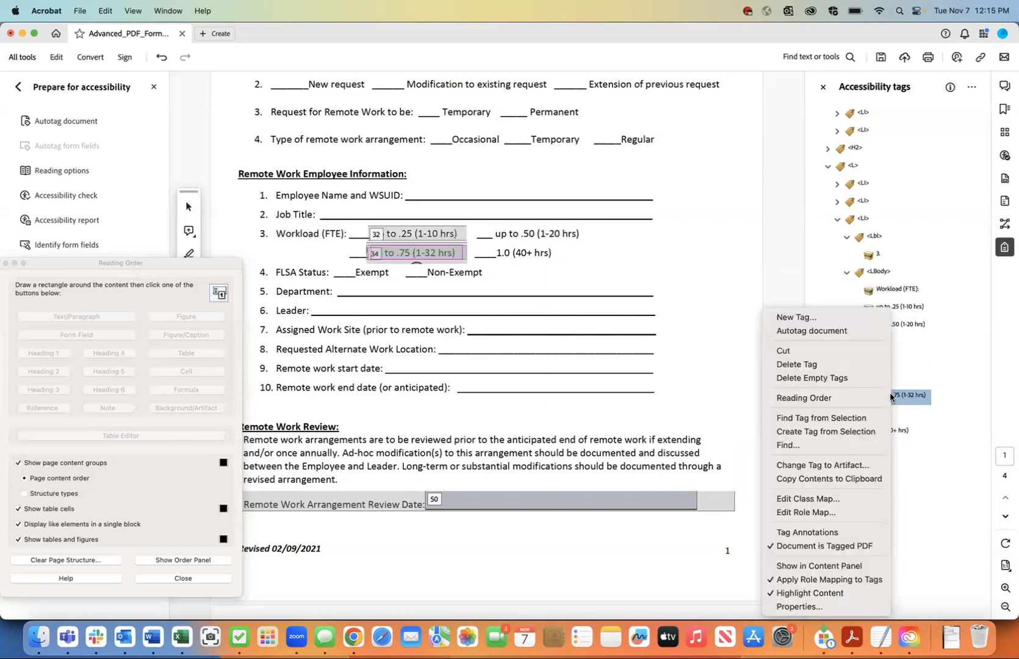
pyautogui.click(849, 351)
pyautogui.click(892, 329)
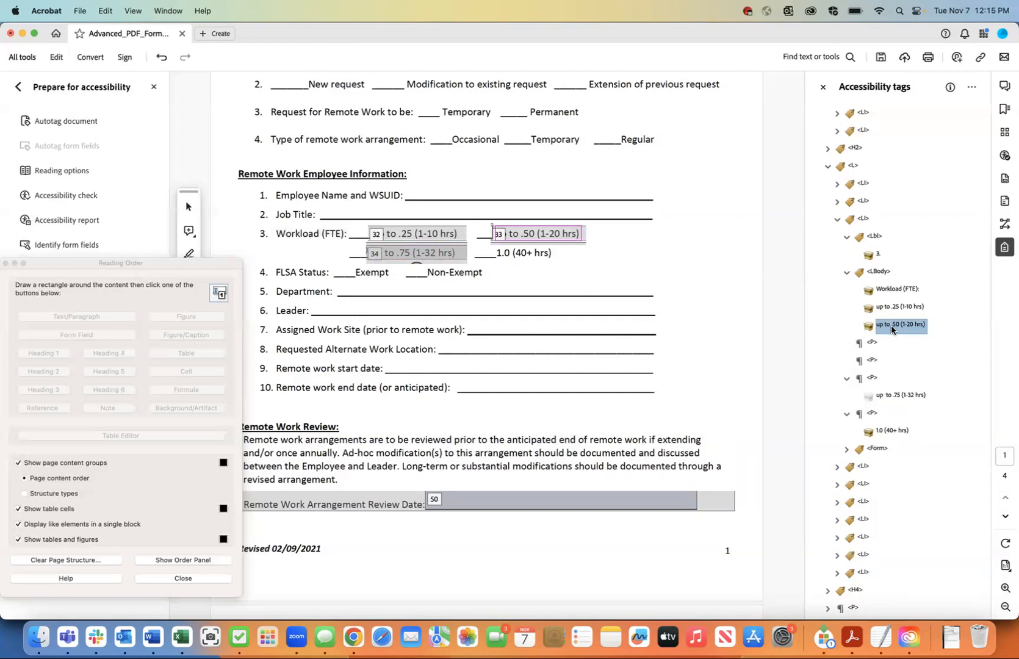
pyautogui.rightClick(891, 330)
pyautogui.click(872, 336)
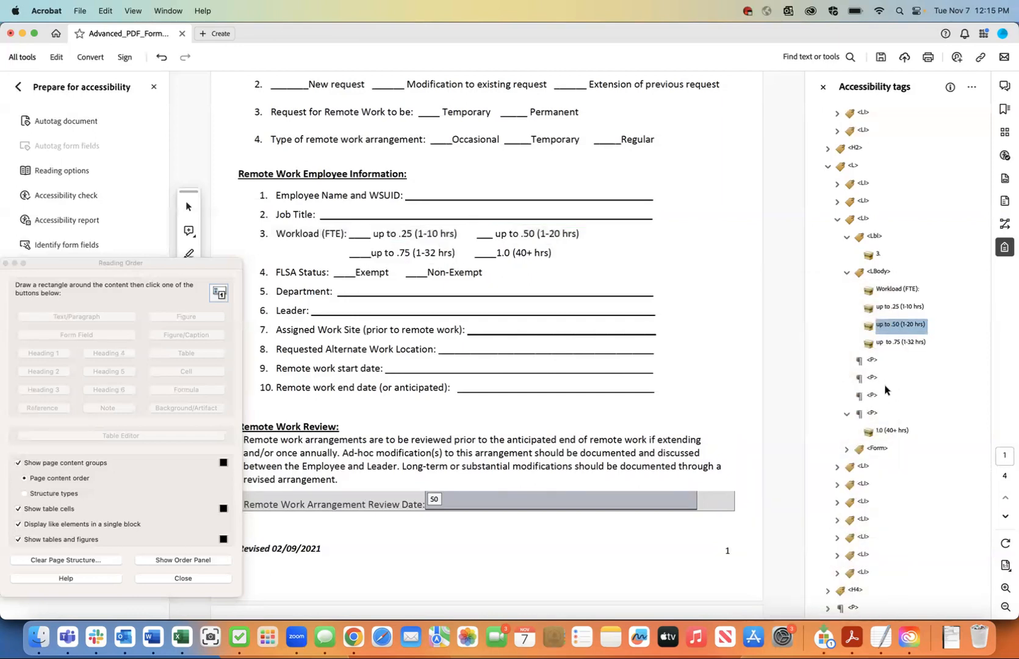
# Step: Move the "1.0 (40+ hrs)" content from its P tag into the LBody tag, after the .75 option
pyautogui.click(890, 431)
pyautogui.rightClick(888, 431)
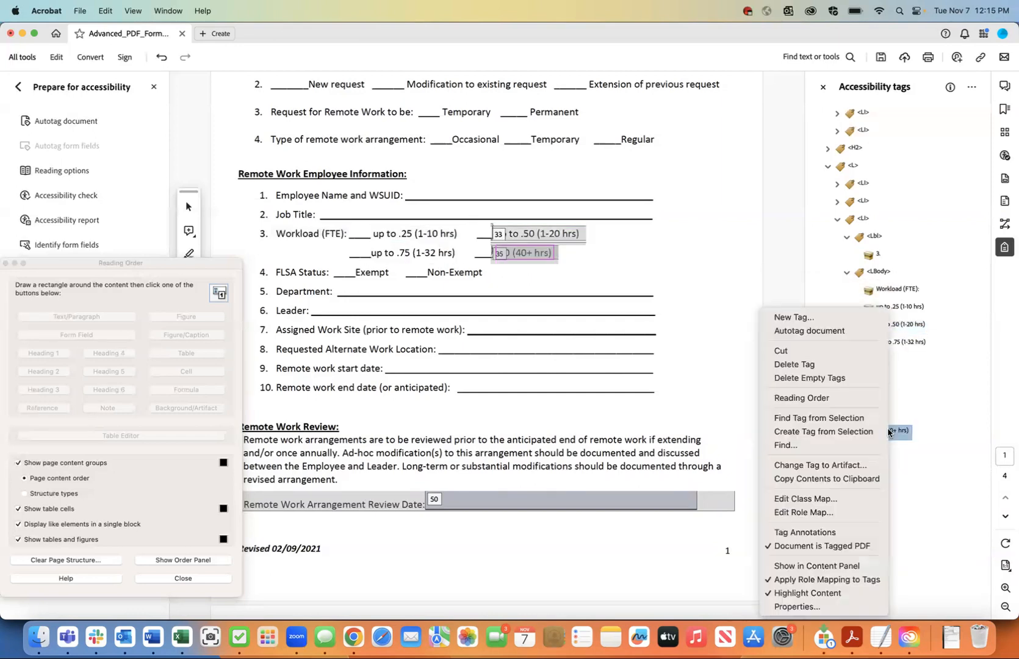
pyautogui.click(854, 350)
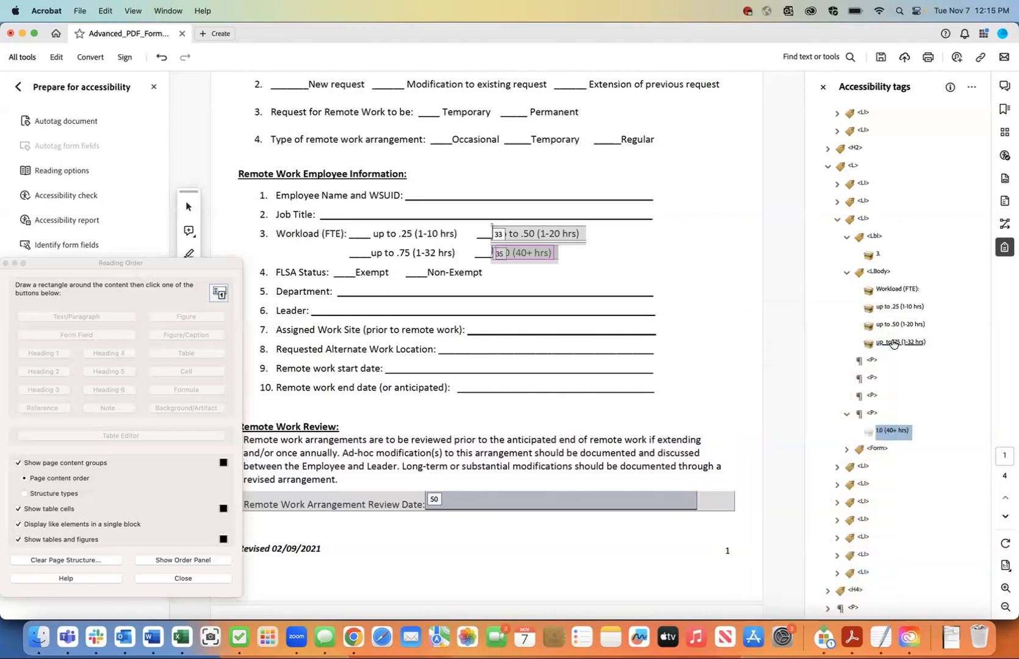
pyautogui.click(893, 344)
pyautogui.rightClick(892, 344)
pyautogui.click(867, 340)
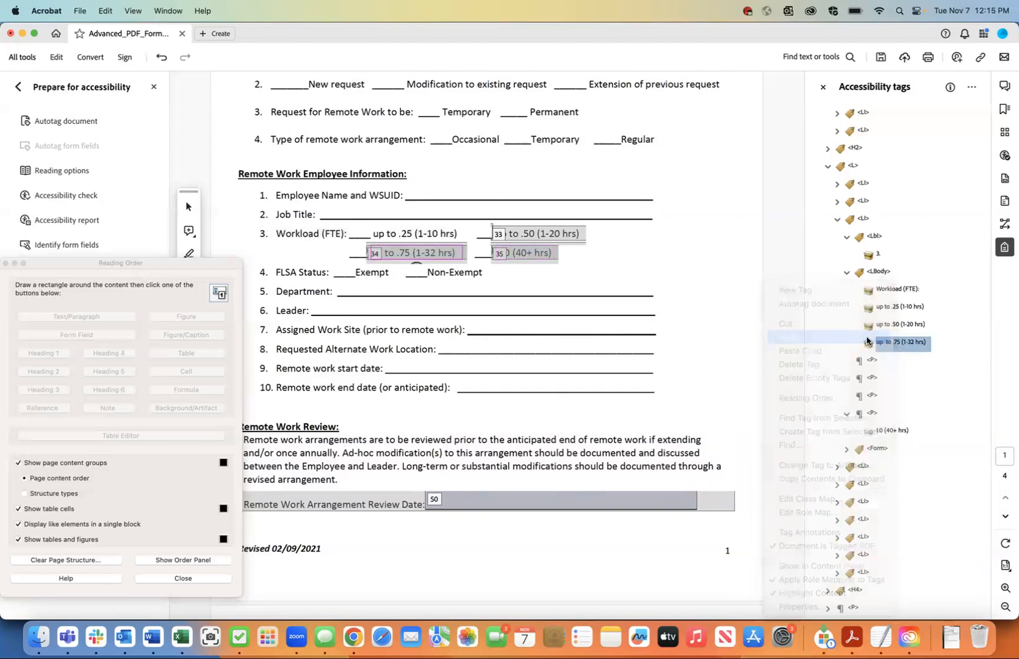
# Step: Delete the four empty P tags between the LBody and Form tags of the Workload (FTE) list item and save the PDF
pyautogui.click(872, 378)
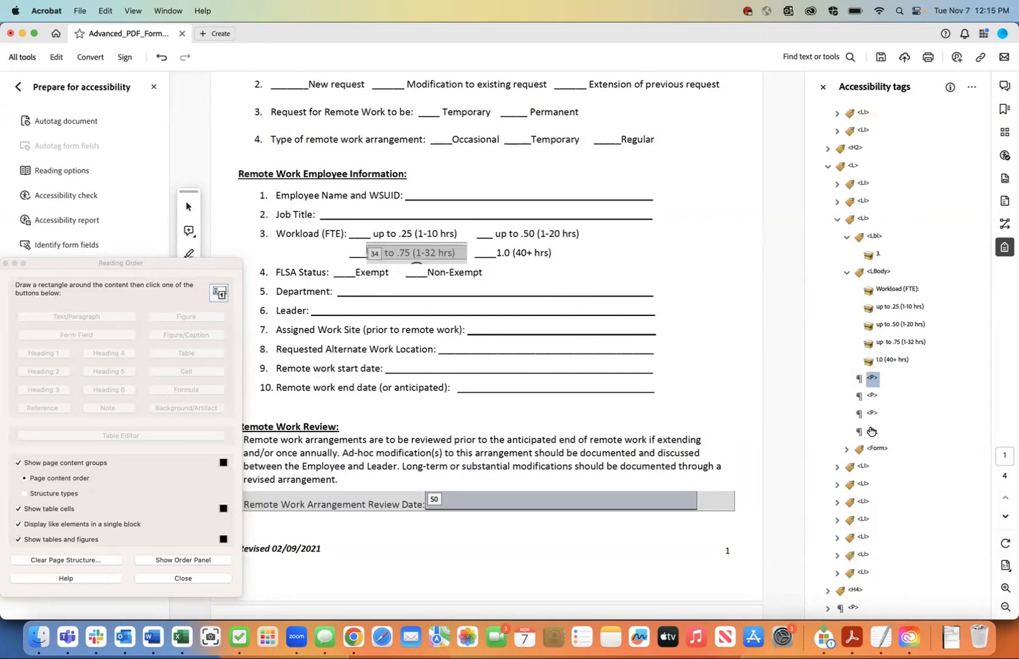
pyautogui.keyDown('shift'); pyautogui.click(871, 431); pyautogui.keyUp('shift')
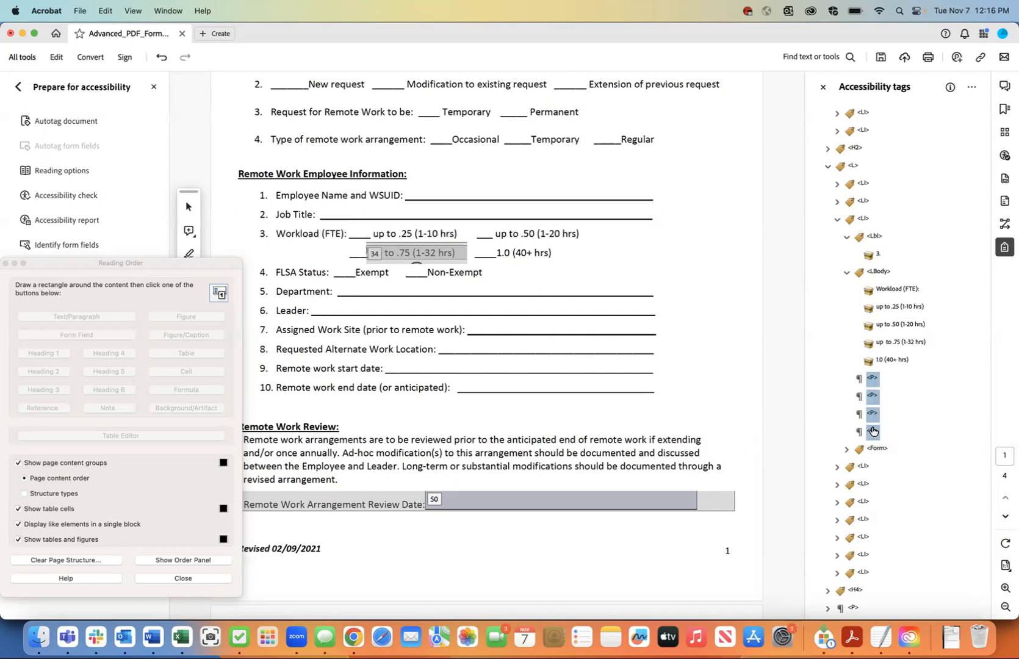
pyautogui.rightClick(872, 431)
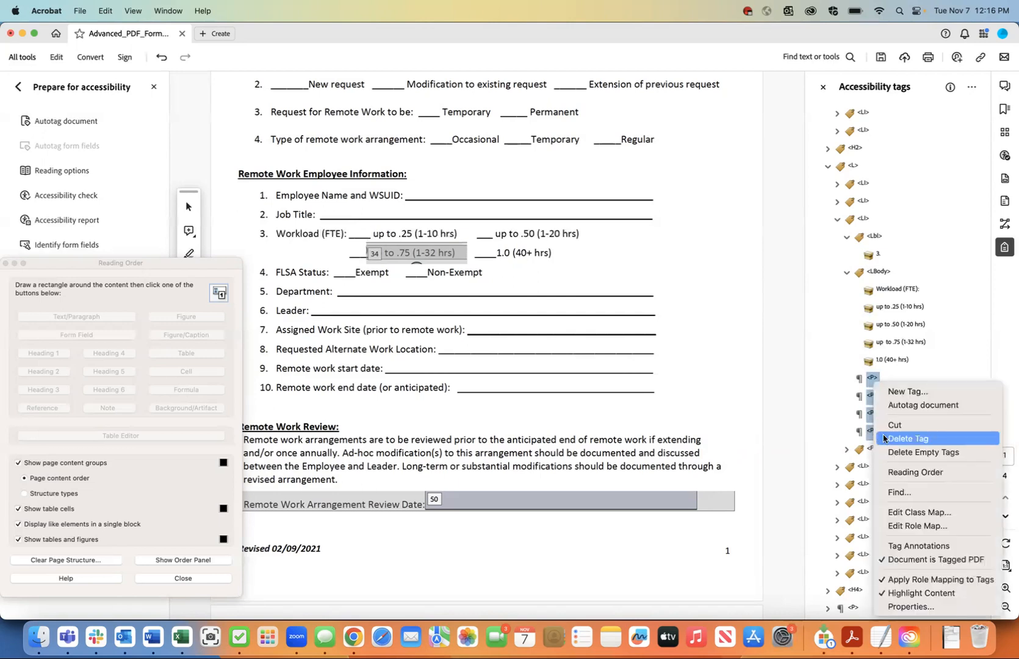
pyautogui.click(883, 439)
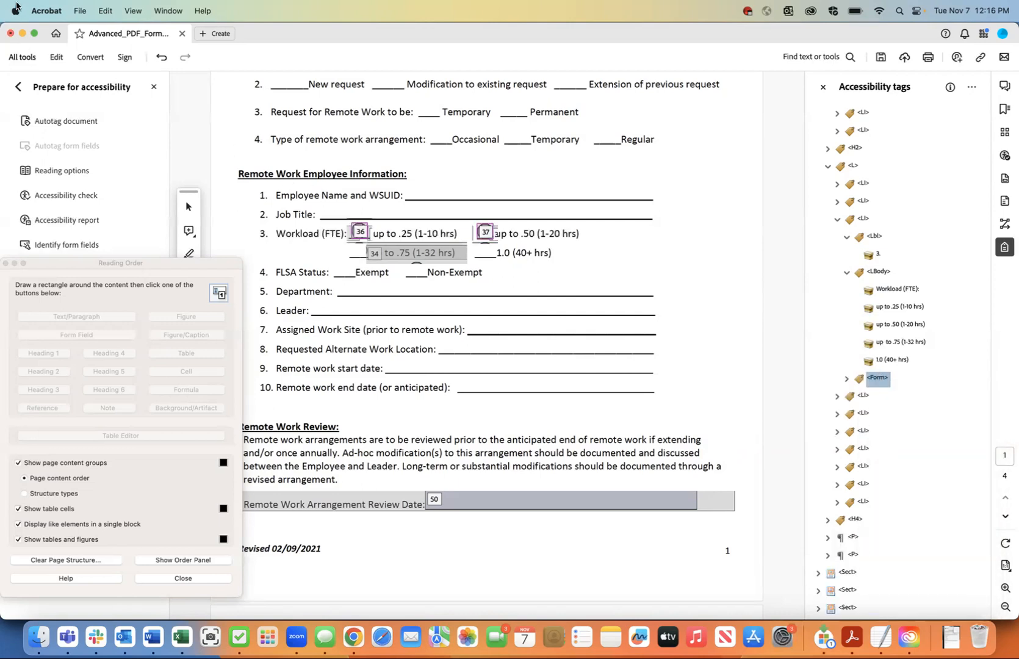
pyautogui.click(80, 11)
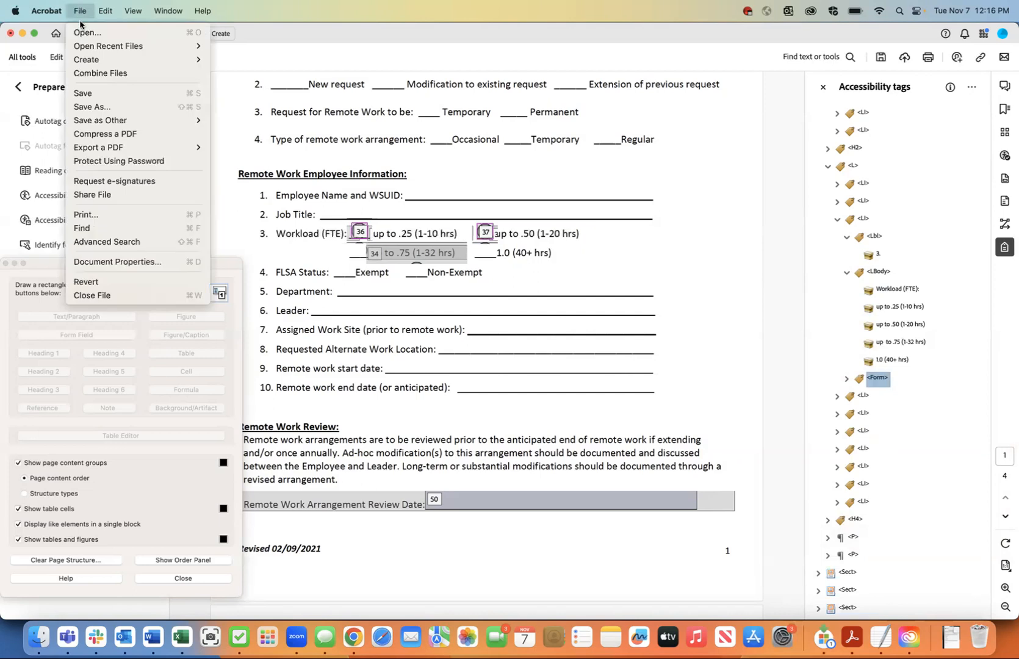
pyautogui.click(81, 93)
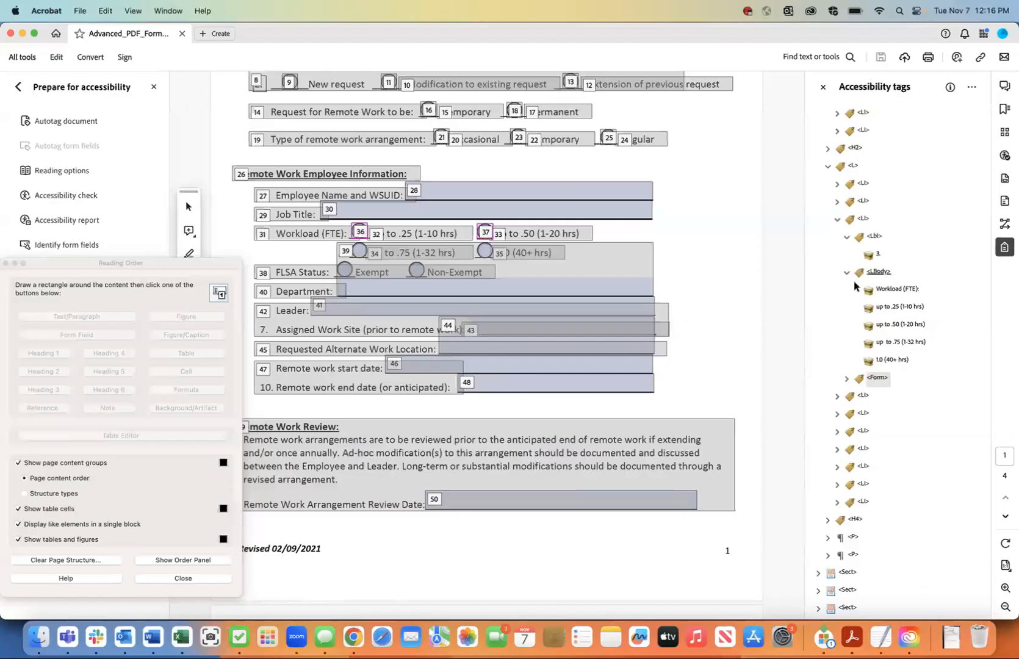
# Step: Expand the Form tag and examine which page items its two Workload FTE objects and the LBody content correspond to
pyautogui.click(874, 274)
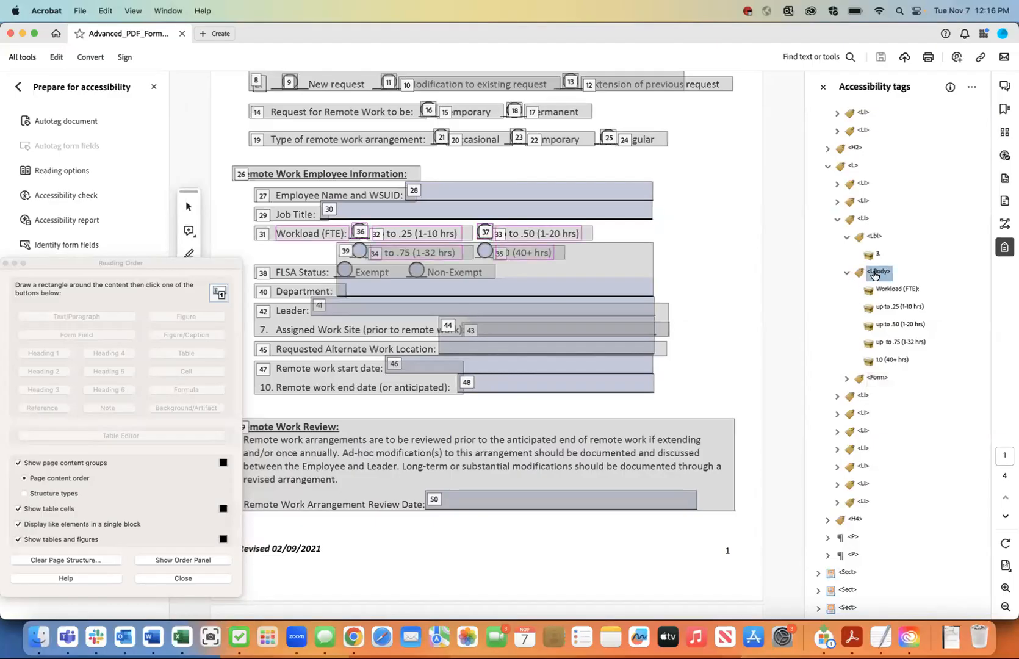
pyautogui.click(877, 379)
pyautogui.click(845, 379)
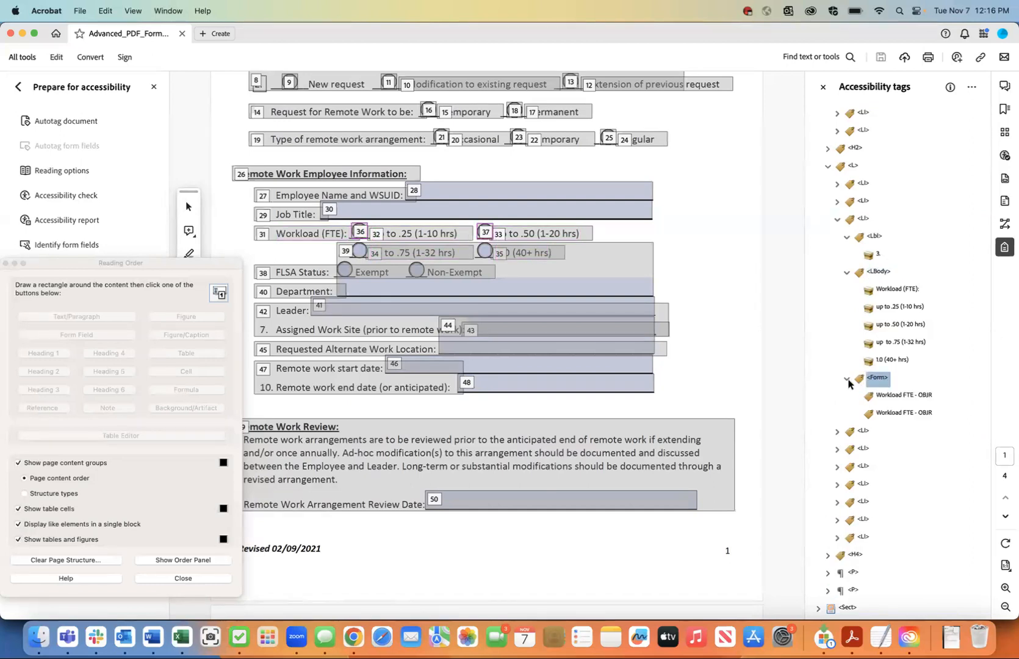
pyautogui.click(885, 401)
pyautogui.click(886, 414)
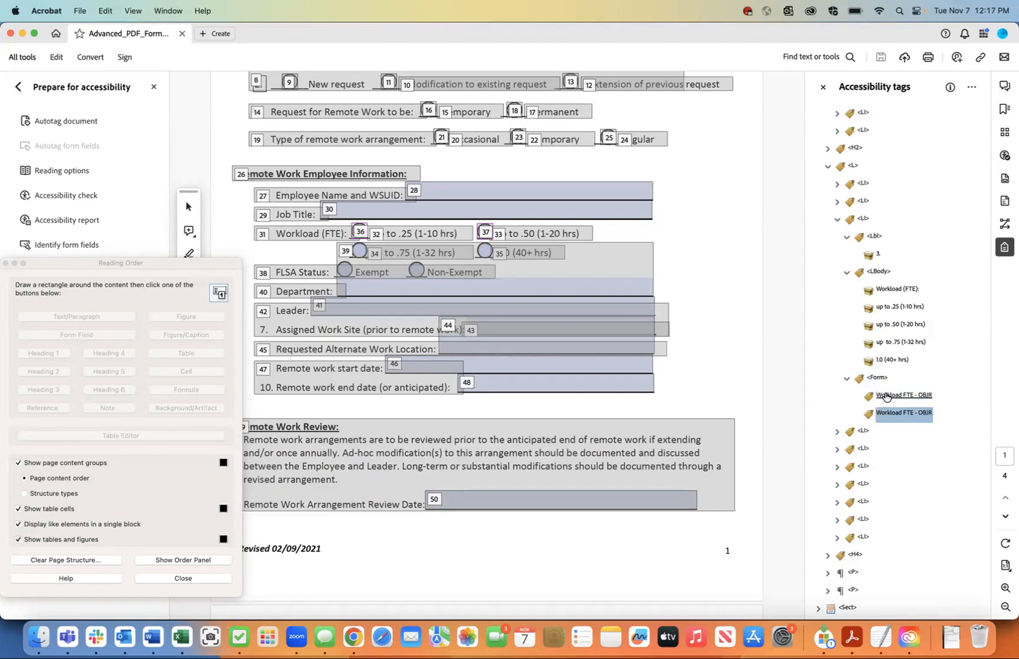
pyautogui.click(885, 397)
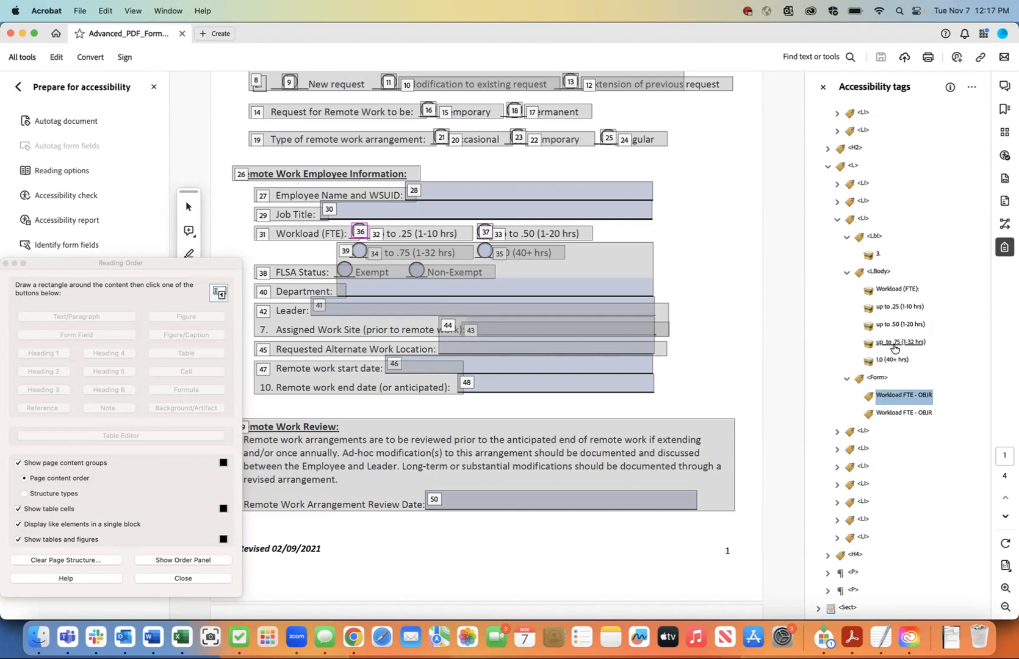
pyautogui.click(892, 311)
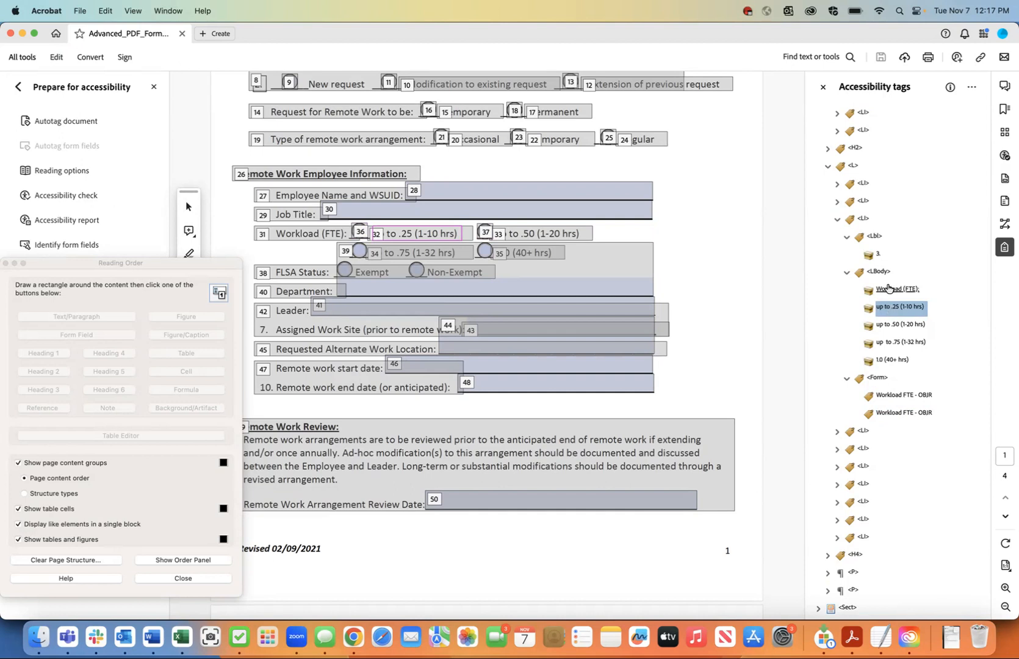
pyautogui.click(888, 289)
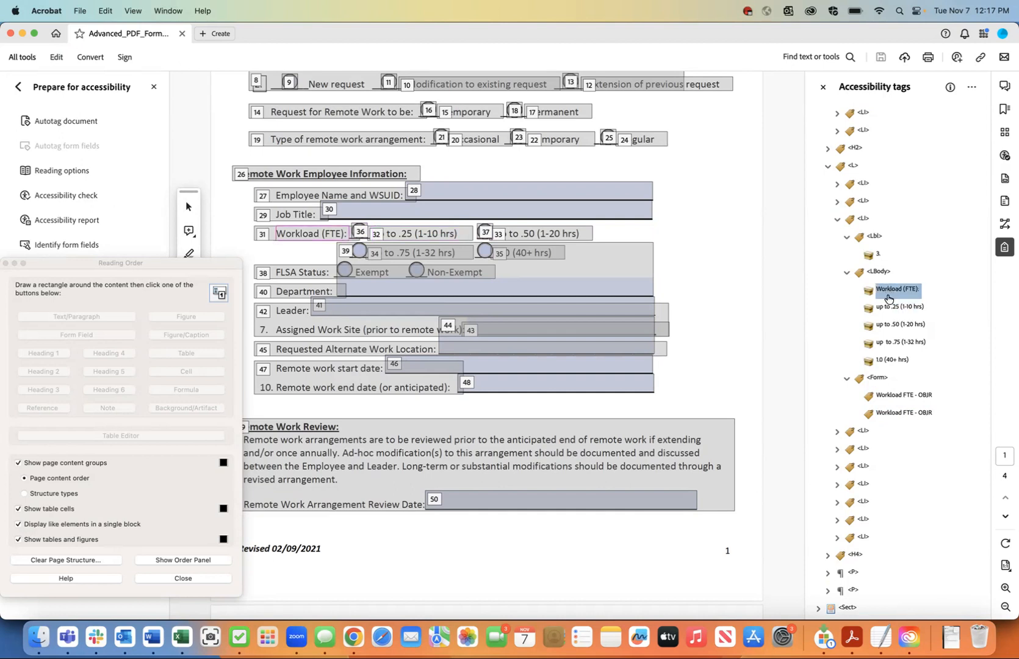
# Step: Add a new Form tag after the "up to .25 (1-10 hrs)" content and another after the "up to .50 (1-20 hrs)" content
pyautogui.click(889, 309)
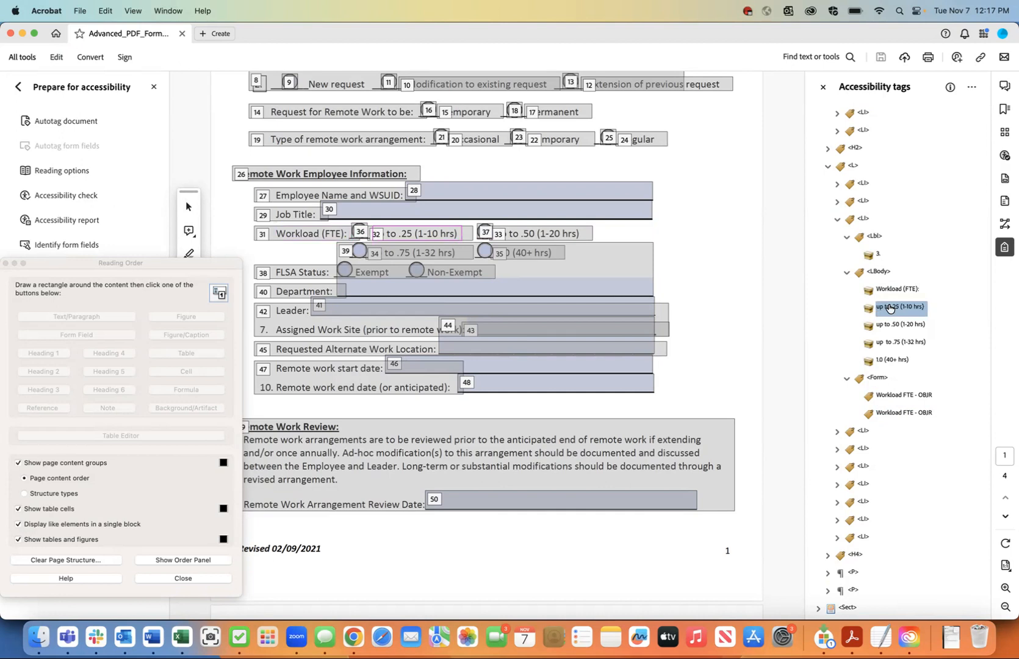
pyautogui.rightClick(890, 308)
pyautogui.click(793, 312)
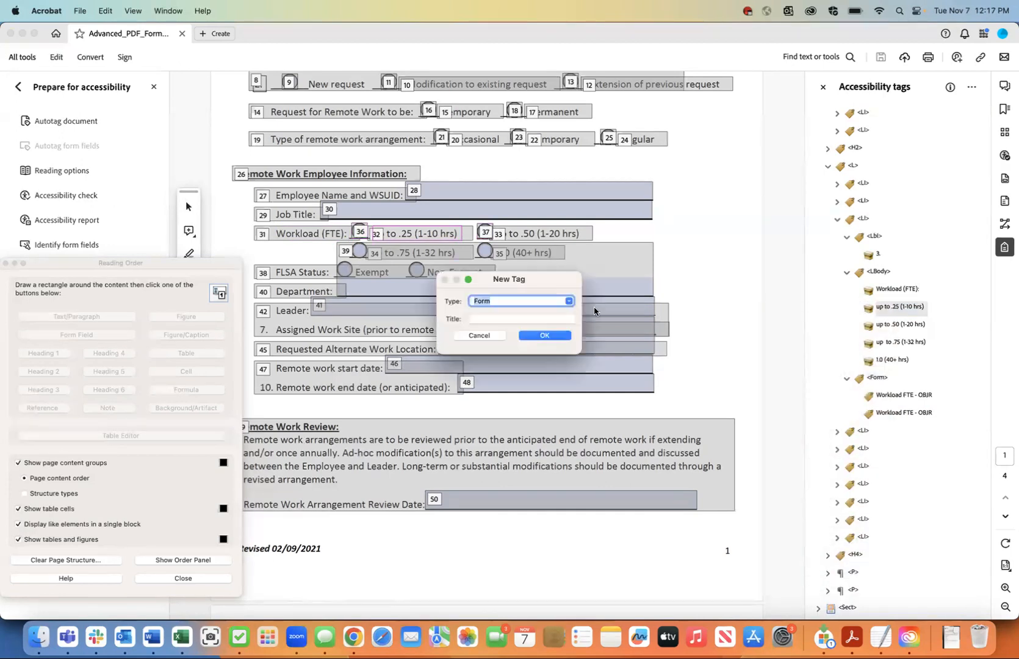
pyautogui.click(556, 333)
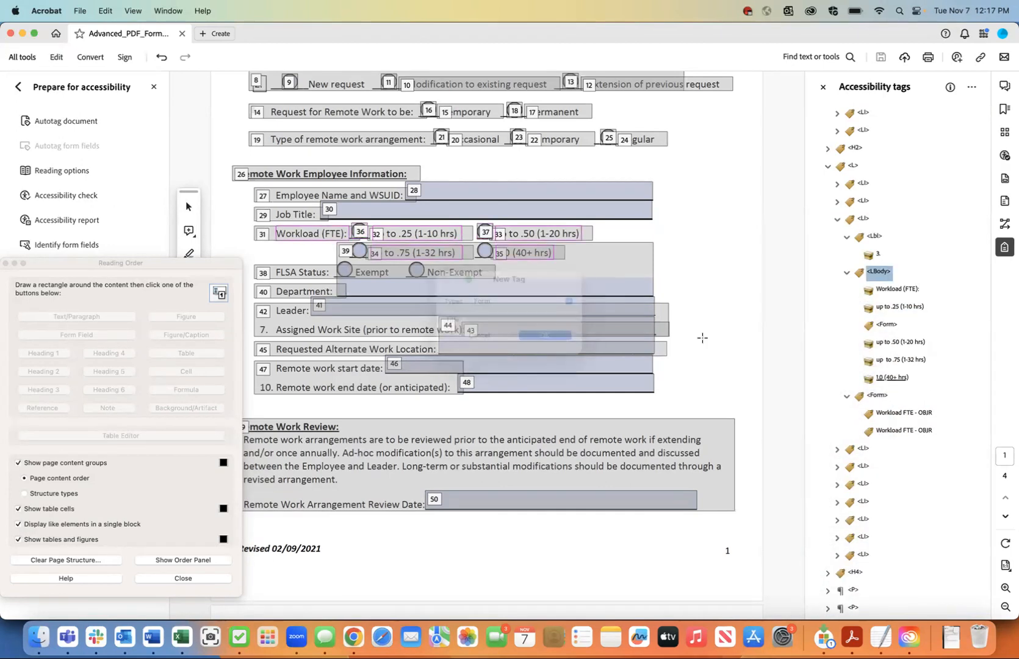
pyautogui.rightClick(887, 347)
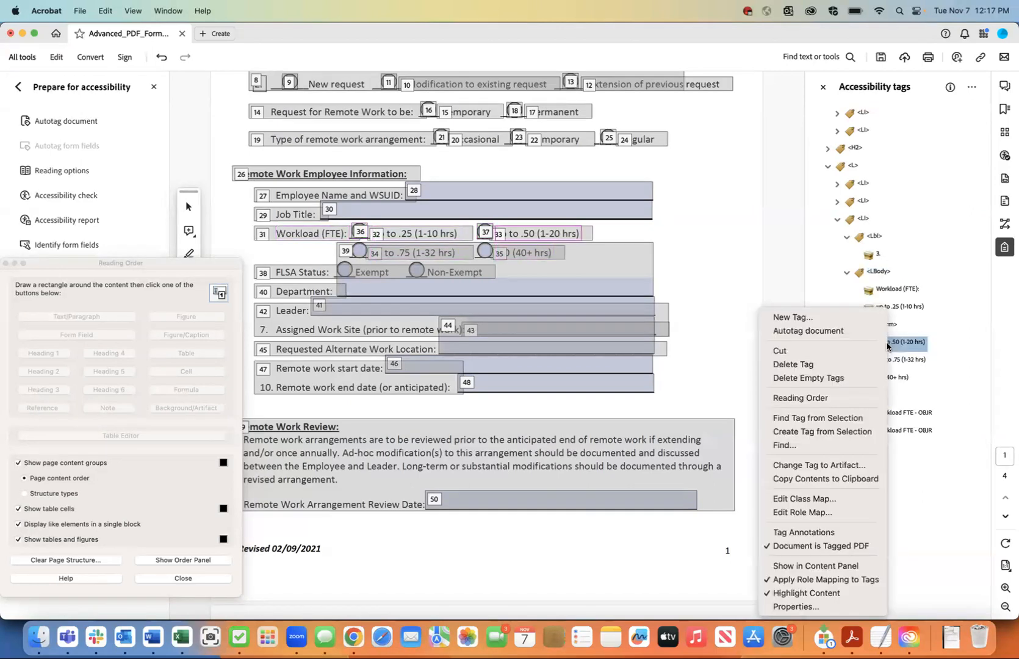
pyautogui.click(854, 316)
pyautogui.click(527, 336)
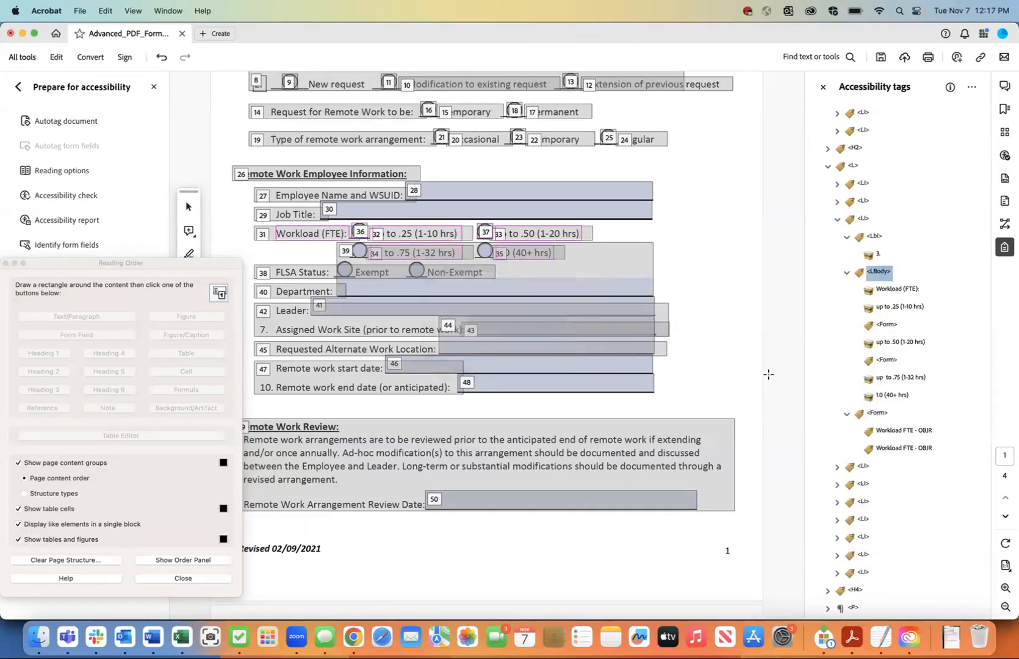
# Step: Add a new Form tag after the "up to .75 (1-32 hrs)" content and another after the "1.0 (40+ hrs)" content
pyautogui.click(887, 379)
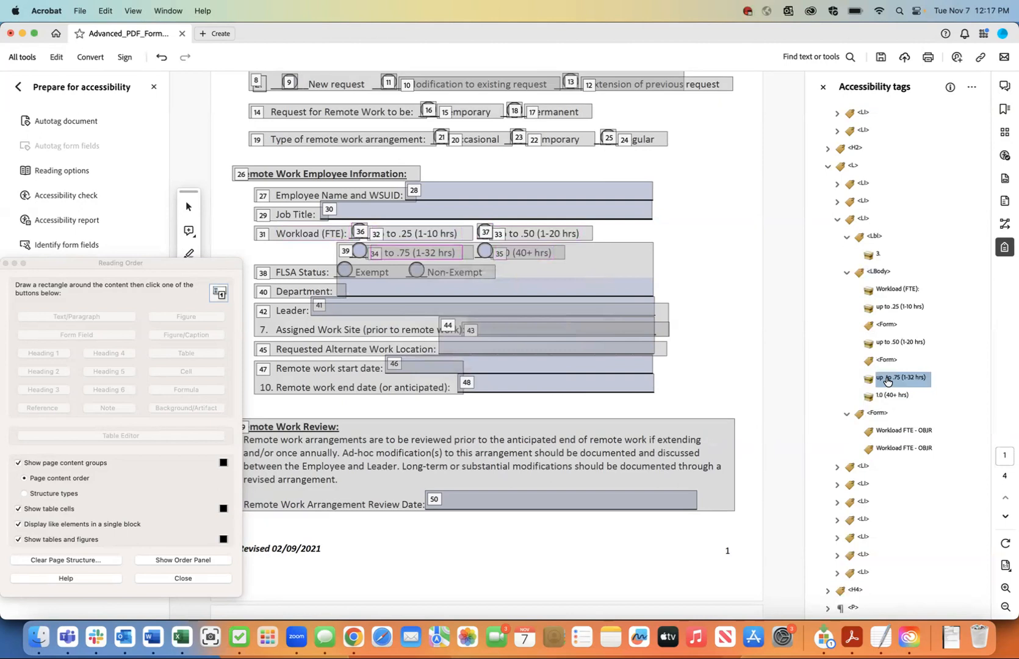
pyautogui.rightClick(886, 381)
pyautogui.click(775, 317)
pyautogui.click(540, 337)
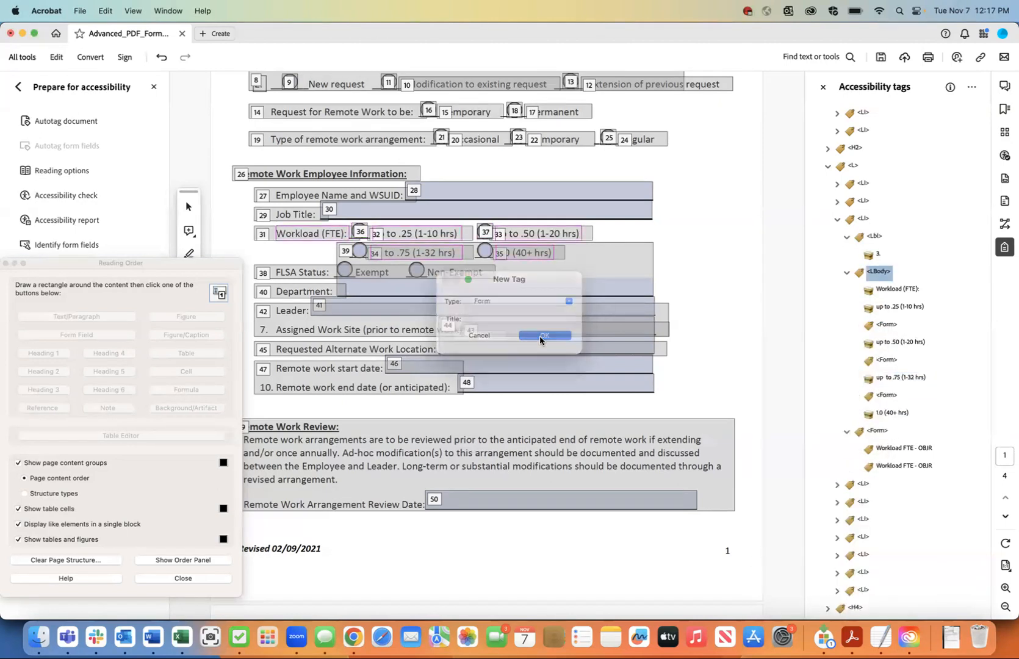
pyautogui.click(895, 414)
pyautogui.rightClick(895, 413)
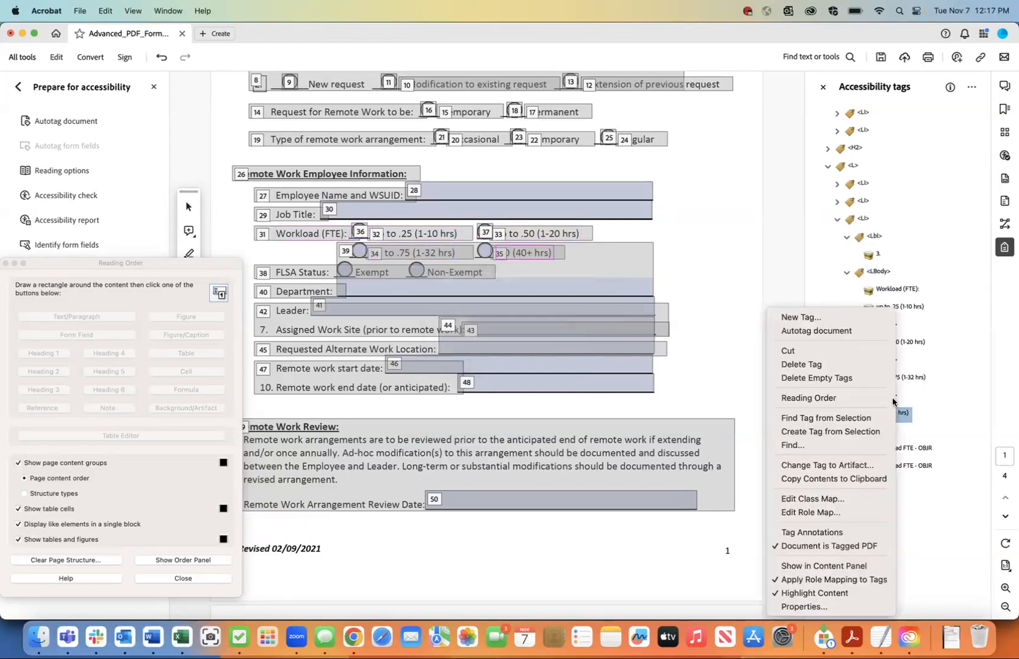
pyautogui.click(856, 317)
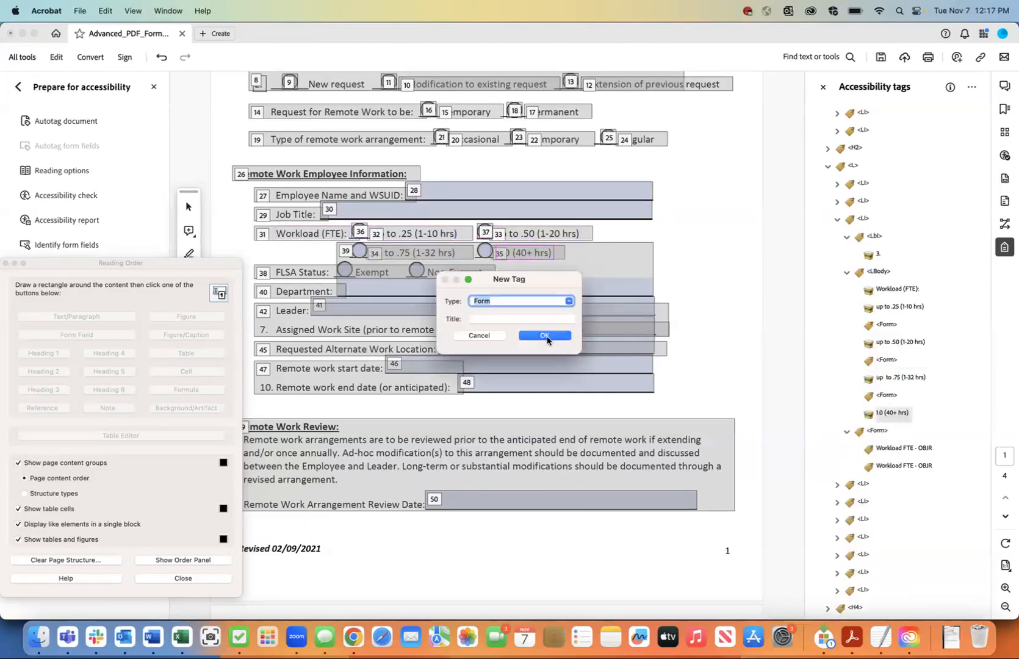
pyautogui.click(548, 337)
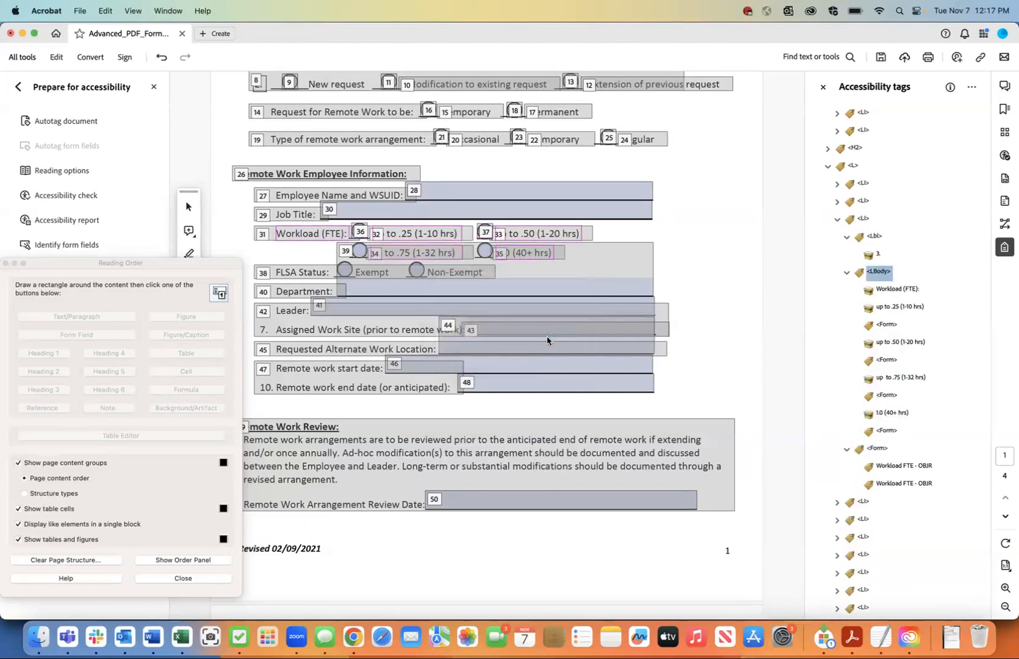
# Step: Move the first Workload FTE object into the new Form tag below "up to .25 (1-10 hrs)" as its child
pyautogui.click(888, 467)
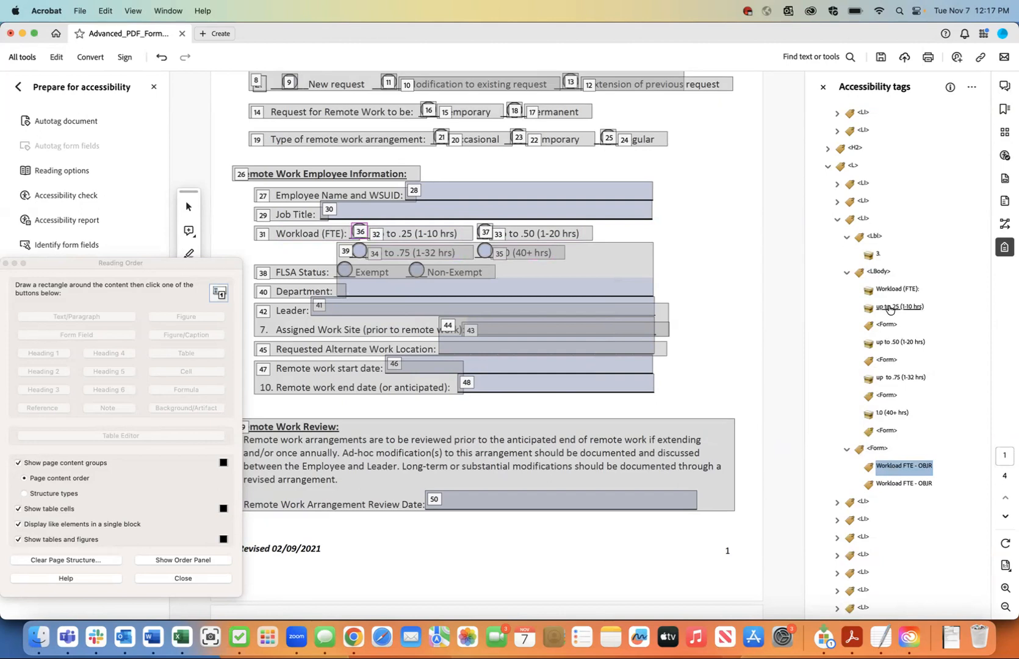
pyautogui.click(890, 308)
pyautogui.click(888, 466)
pyautogui.rightClick(888, 469)
pyautogui.click(854, 385)
pyautogui.click(889, 325)
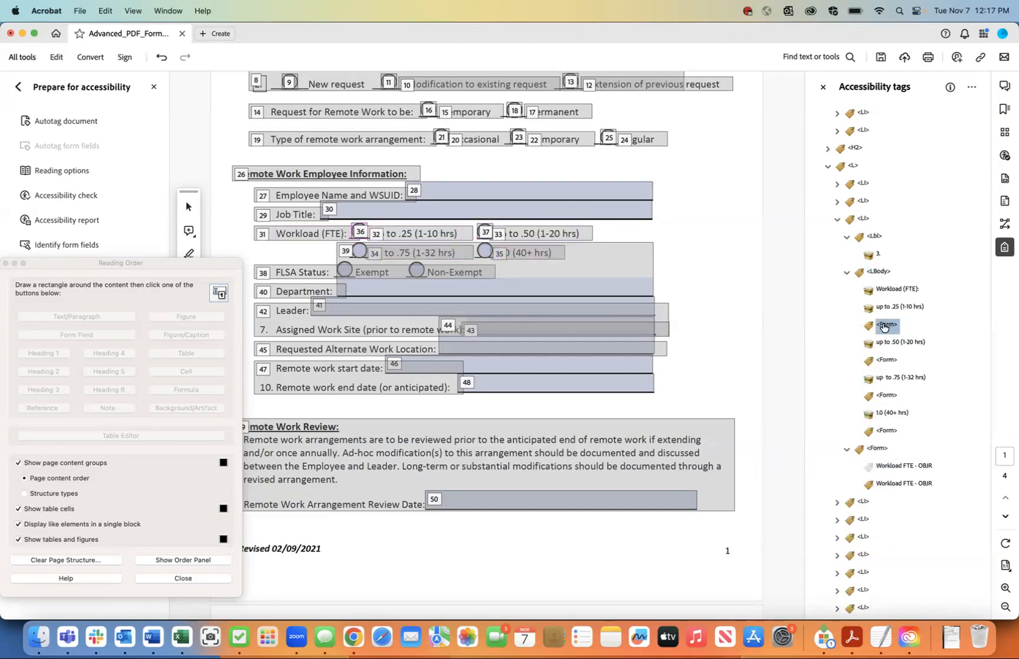
pyautogui.rightClick(884, 327)
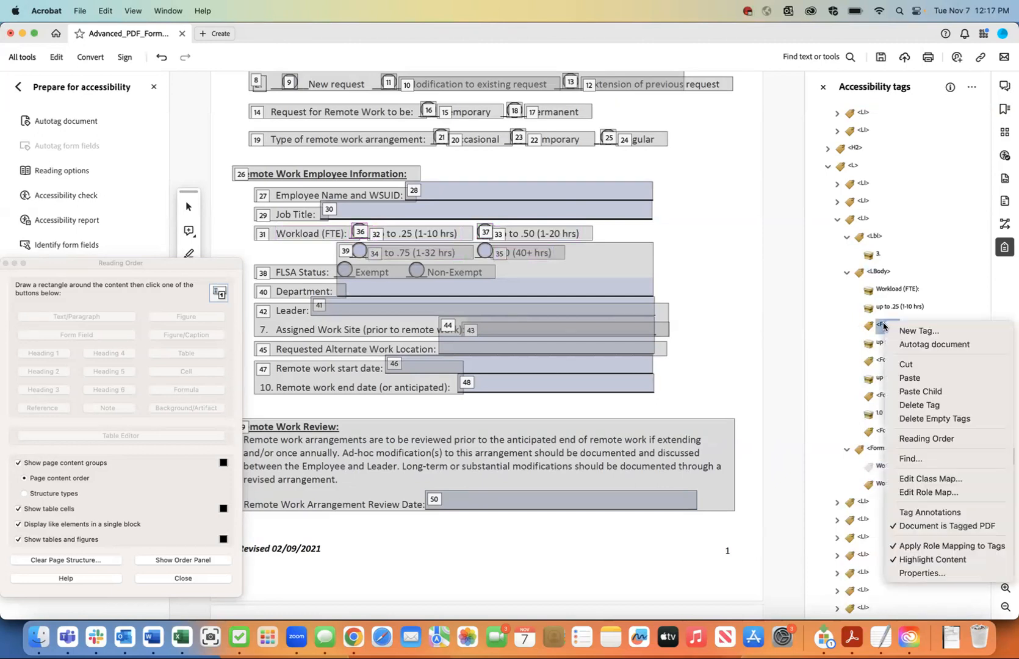
pyautogui.click(910, 391)
# Step: Move the remaining Workload FTE object into the new Form tag below "up to .50 (1-20 hrs)" as its child
pyautogui.click(897, 484)
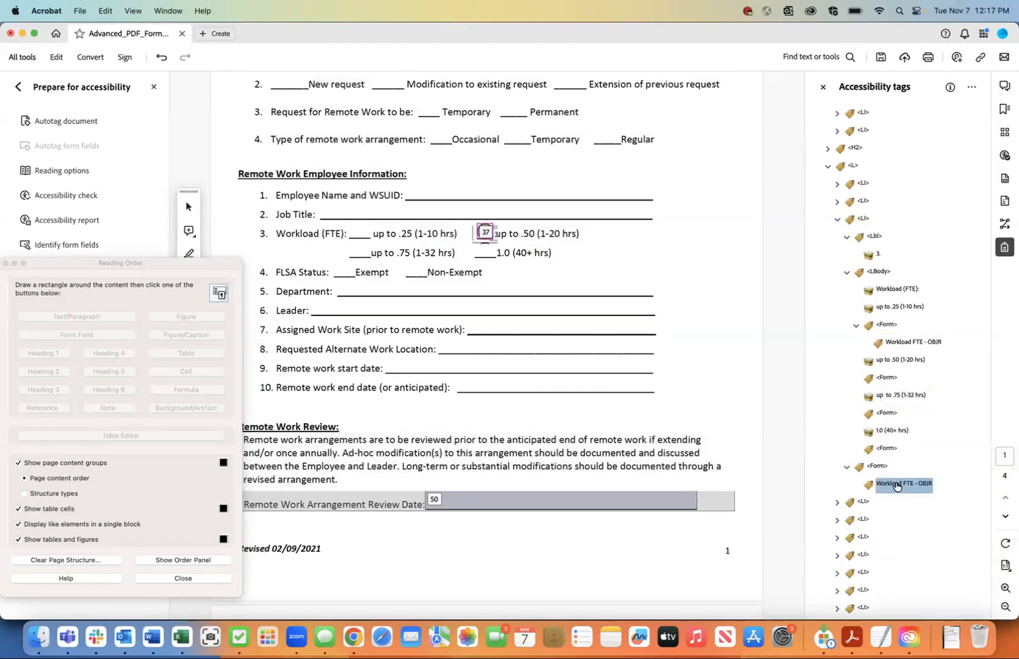
pyautogui.rightClick(897, 485)
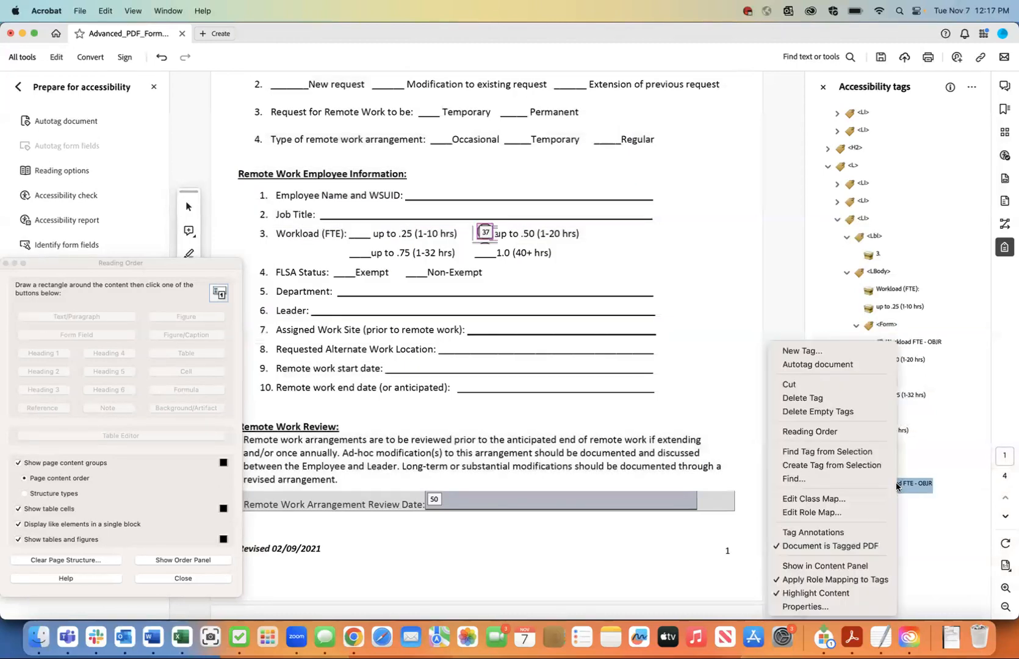
pyautogui.click(844, 385)
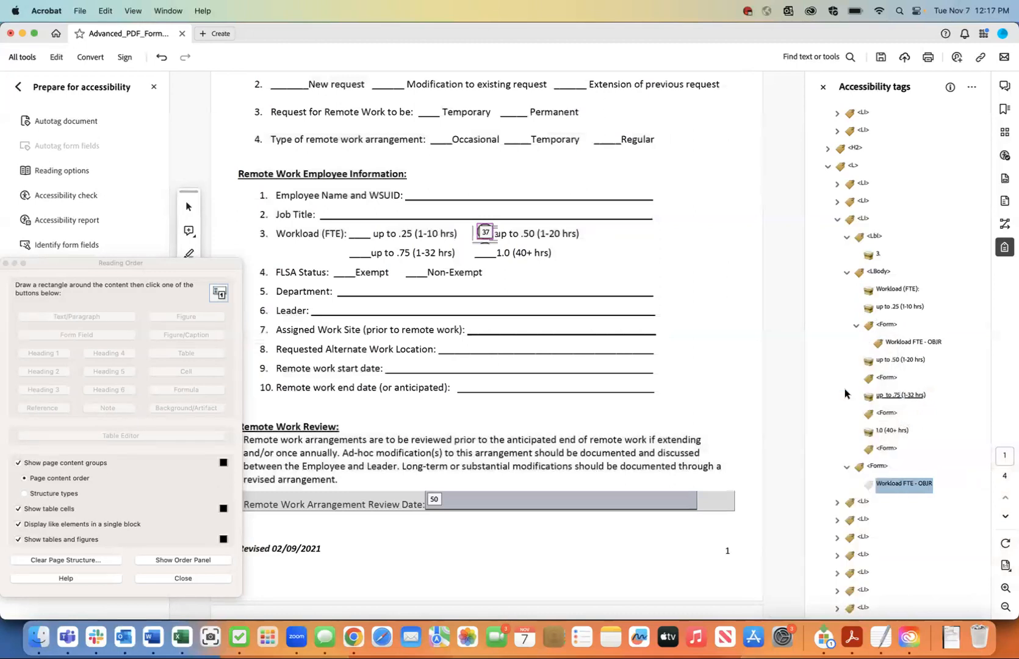
pyautogui.click(887, 377)
pyautogui.rightClick(886, 377)
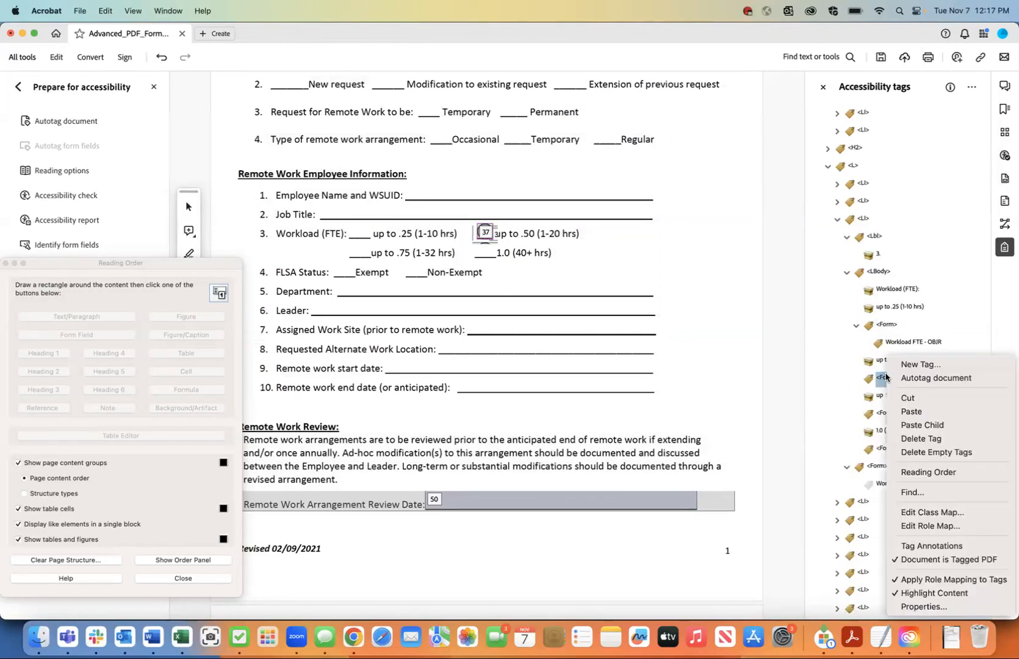
pyautogui.click(909, 424)
# Step: Delete the emptied original Form tag after the Workload (FTE) LBody and save the PDF
pyautogui.click(878, 485)
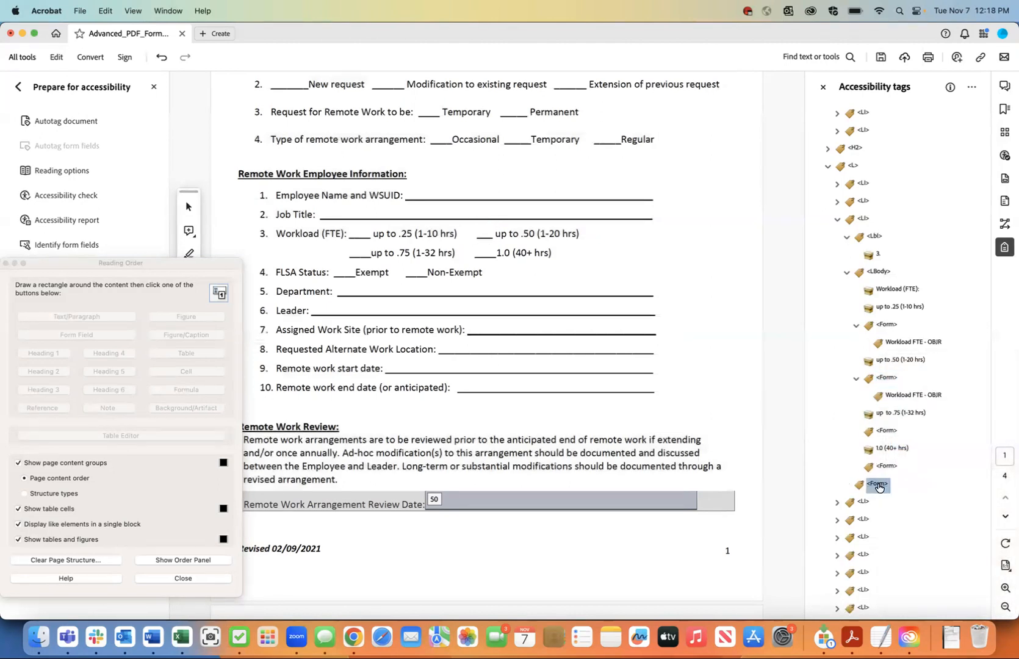
pyautogui.rightClick(878, 486)
pyautogui.click(894, 450)
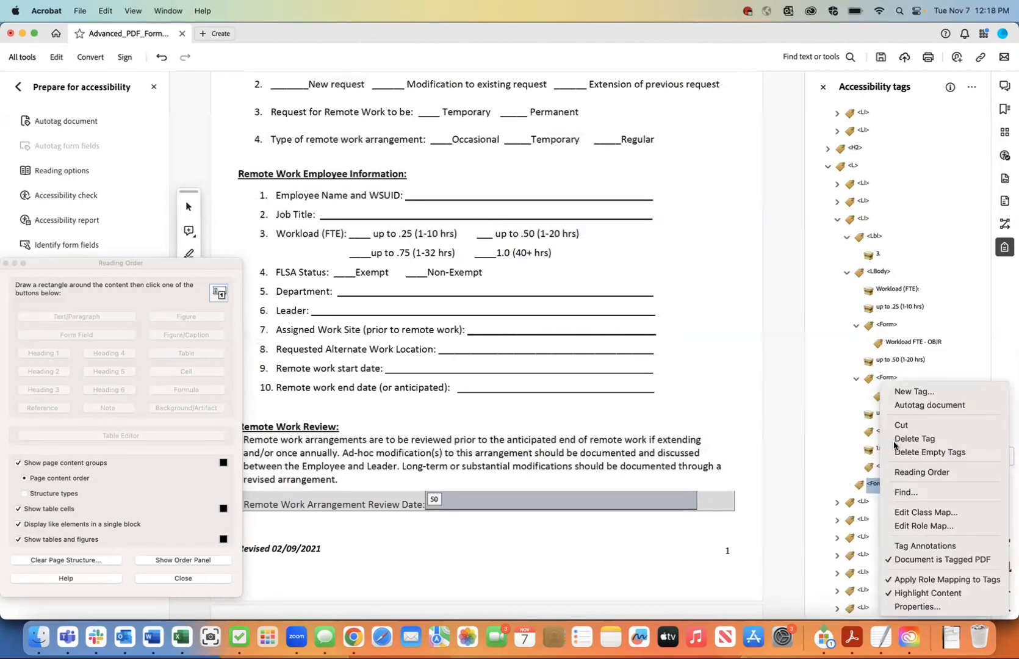
pyautogui.click(79, 10)
pyautogui.click(83, 94)
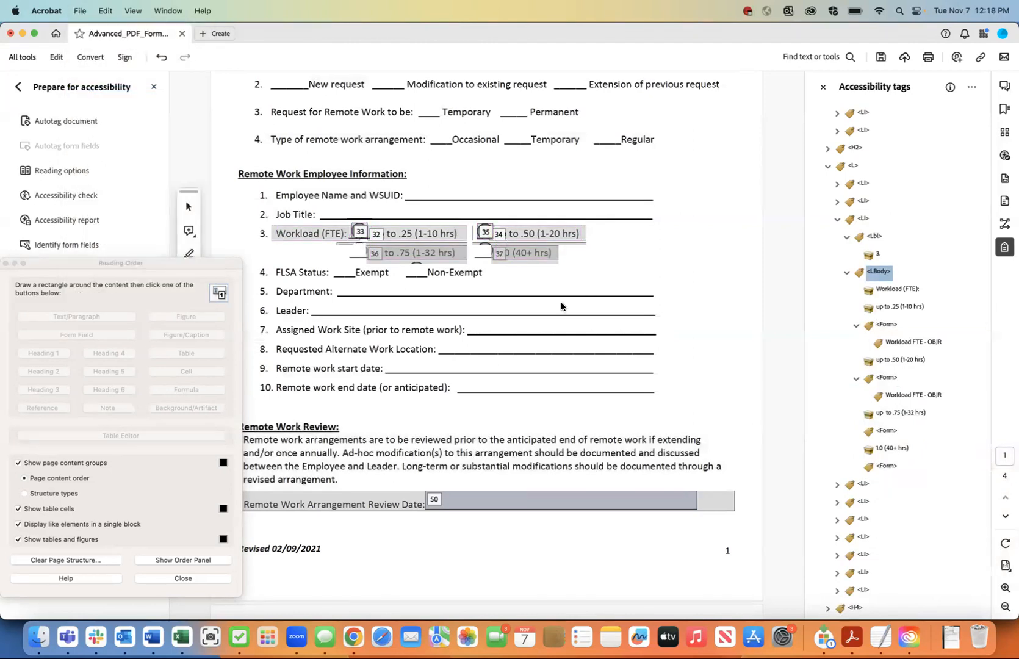
# Step: Expand the FLSA Status list item and examine which page areas its Lbl, LBody and two Form tags cover
pyautogui.click(862, 485)
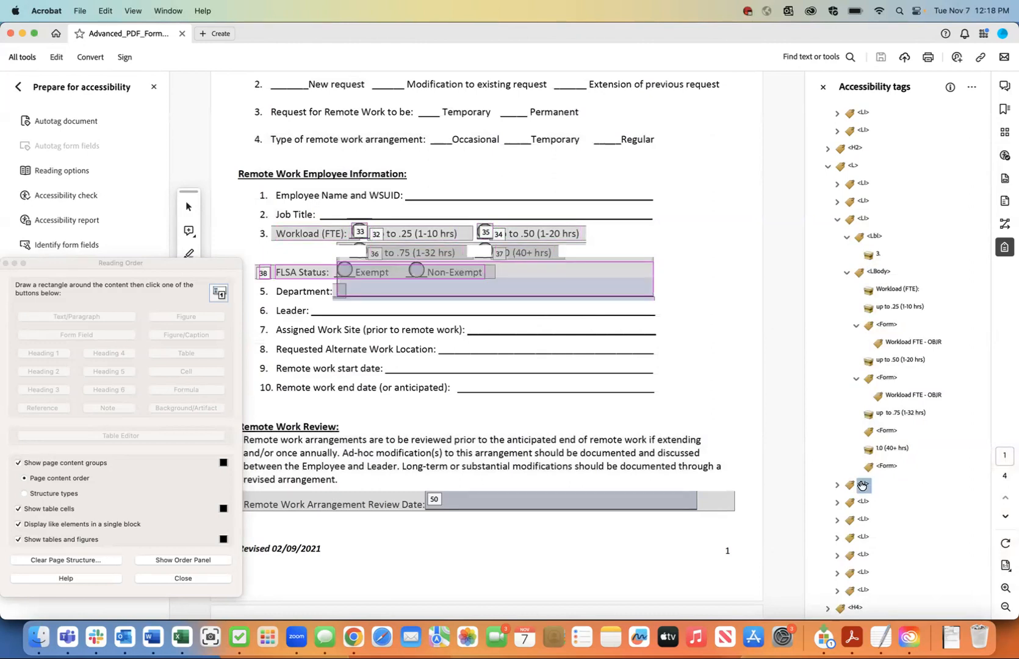
pyautogui.click(837, 485)
pyautogui.click(874, 501)
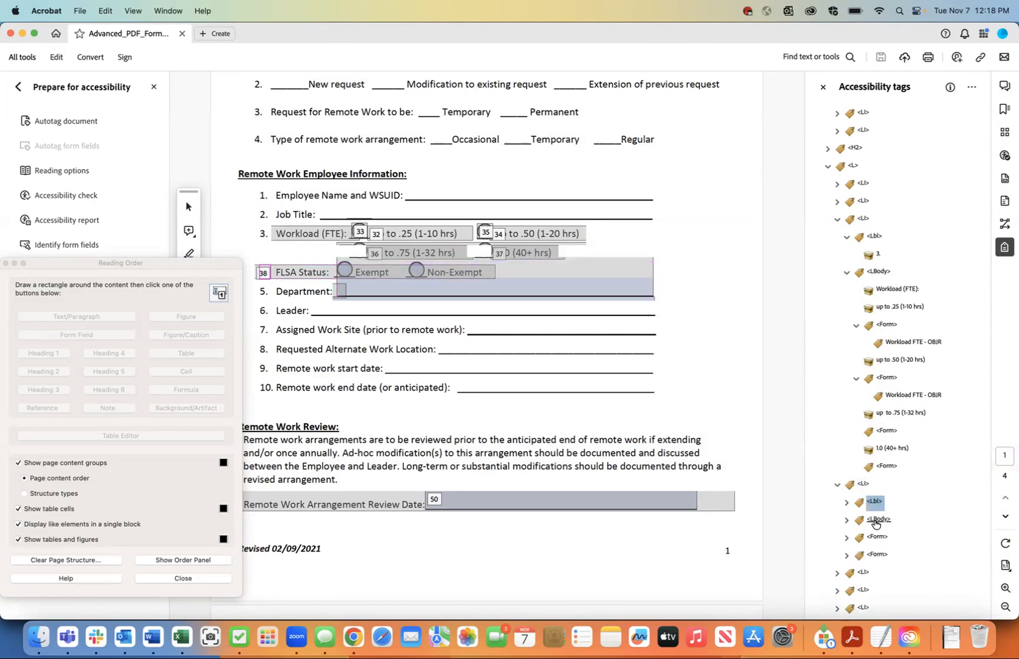
pyautogui.click(877, 520)
pyautogui.press('Down')
pyautogui.press('Down')
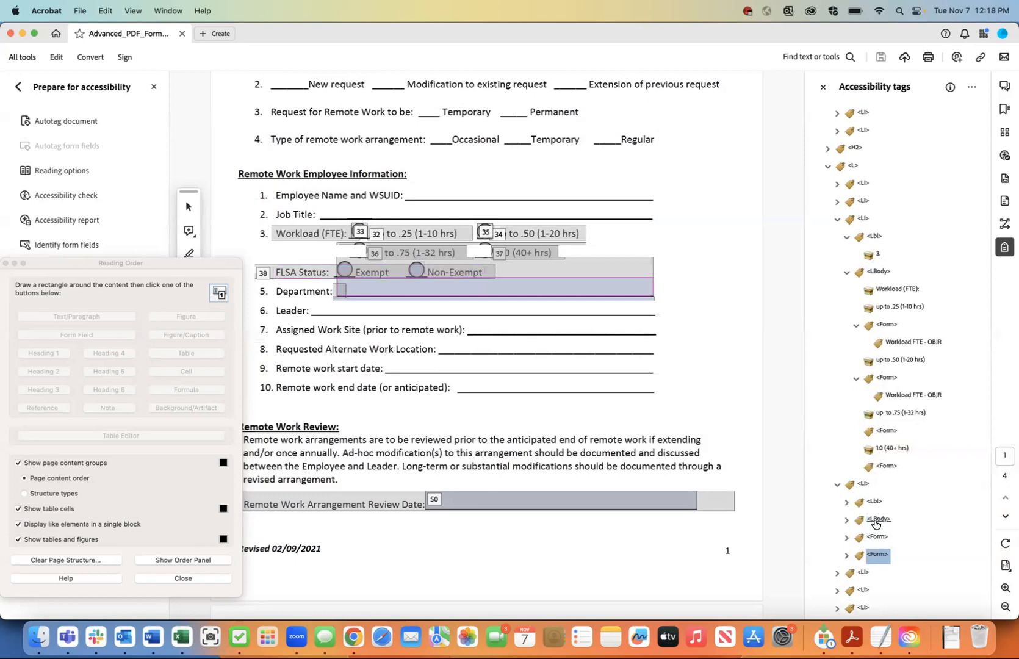
# Step: Walk through the Workload (FTE) and FLSA Status tags one by one, looking for the .75 and 1.0 radio button objects
pyautogui.press('Up')
pyautogui.press('Up')
pyautogui.press('Up')
pyautogui.press('Up')
pyautogui.press('Up')
pyautogui.press('Up')
pyautogui.press('Up')
pyautogui.press('Up')
pyautogui.press('Up')
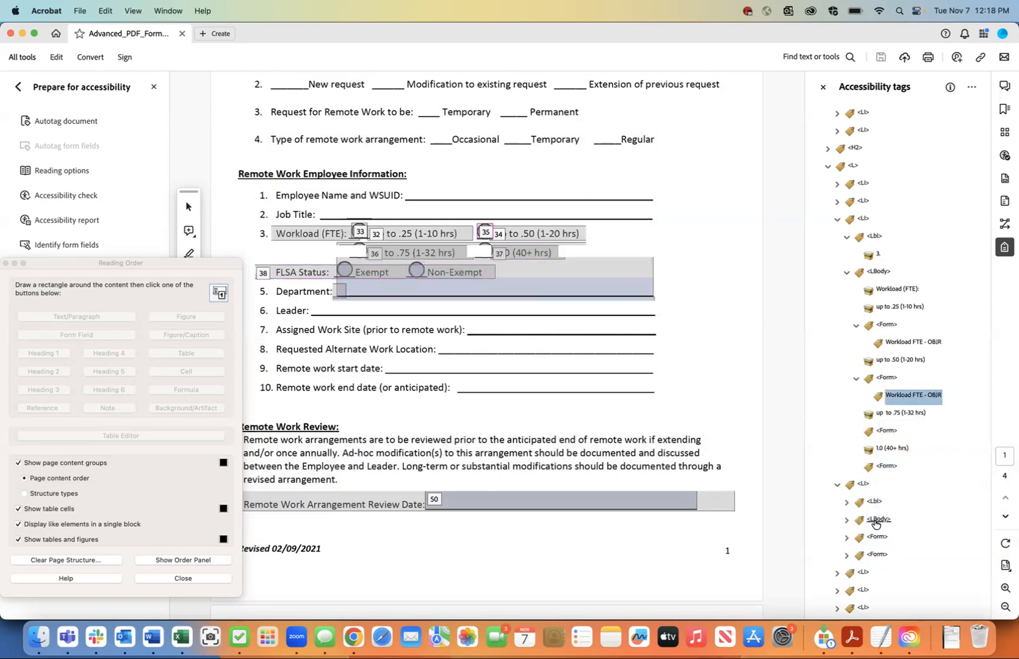
pyautogui.press('Up')
pyautogui.press('Up')
pyautogui.press('Up')
pyautogui.press('Up')
pyautogui.press('Up')
pyautogui.press('Up')
pyautogui.press('Up')
pyautogui.press('Up')
pyautogui.press('Down')
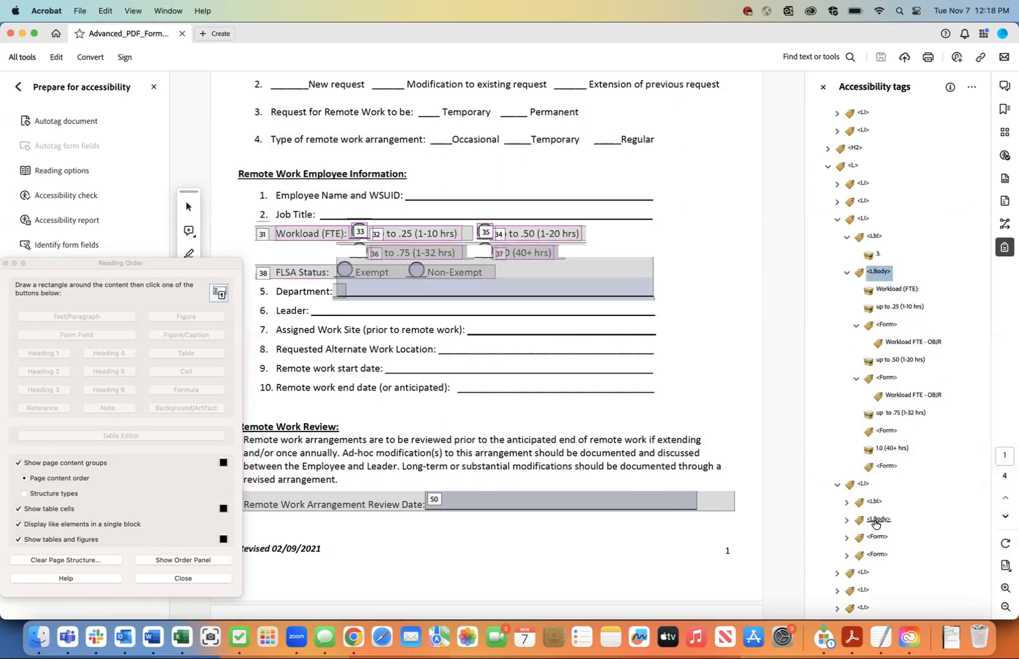
pyautogui.press('Down')
pyautogui.press('Down')
pyautogui.press('Down')
pyautogui.press('Down')
pyautogui.press('Down')
pyautogui.press('Down')
pyautogui.press('Down')
pyautogui.press('Down')
pyautogui.press('Down')
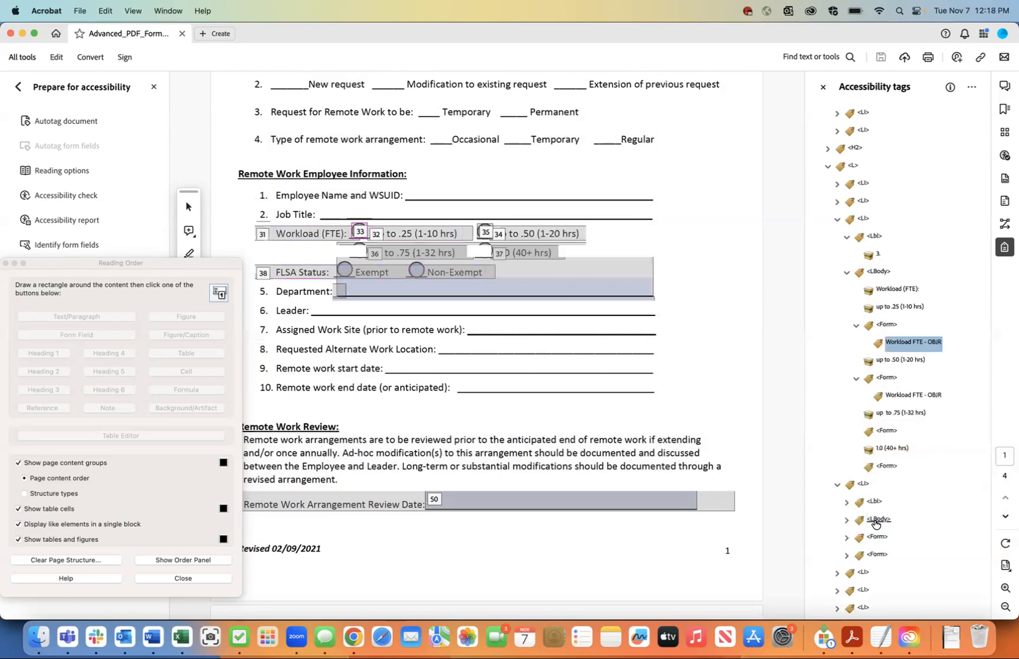
pyautogui.press('Down')
pyautogui.press('Down')
pyautogui.press('Down')
pyautogui.press('Down')
pyautogui.press('Down')
pyautogui.press('Down')
pyautogui.press('Down')
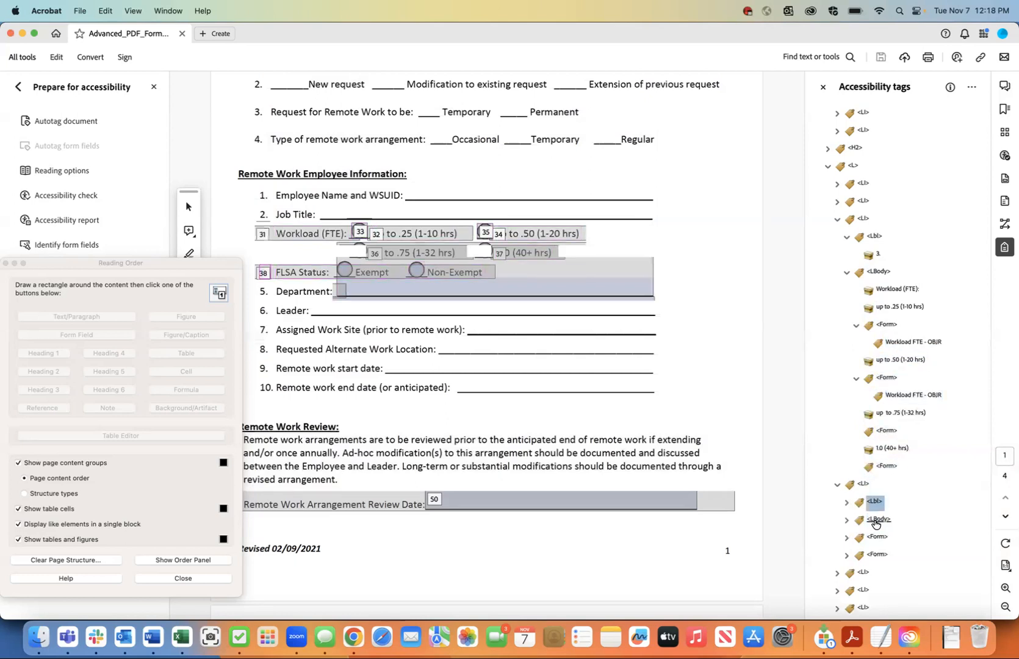
pyautogui.press('Down')
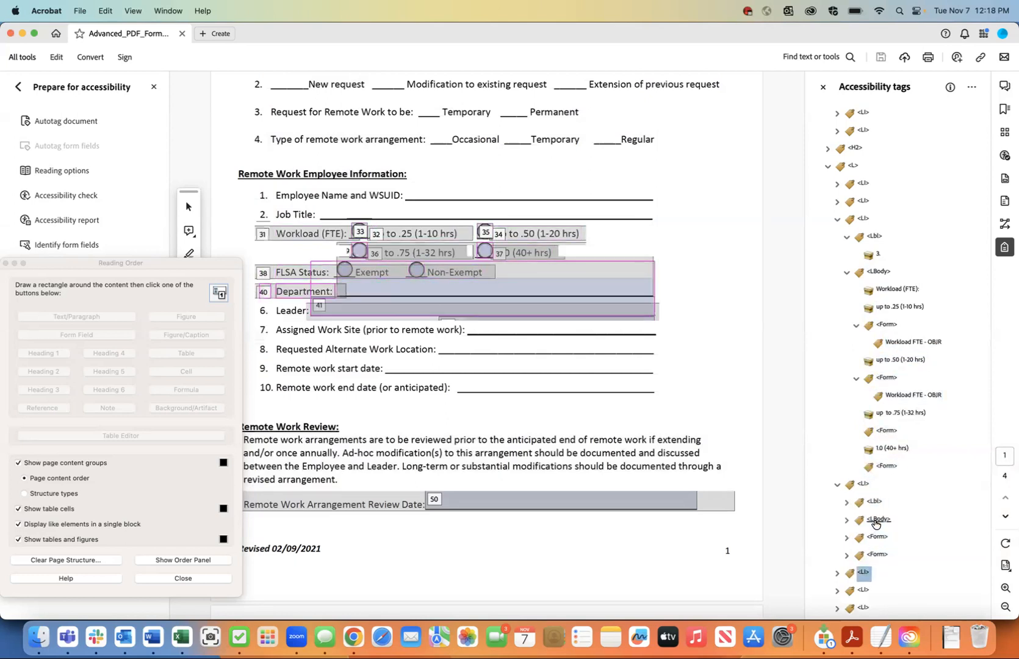
# Step: Expand the Department list item and examine which page fields its first and last Form tags cover
pyautogui.scroll(-3, 924, 530)
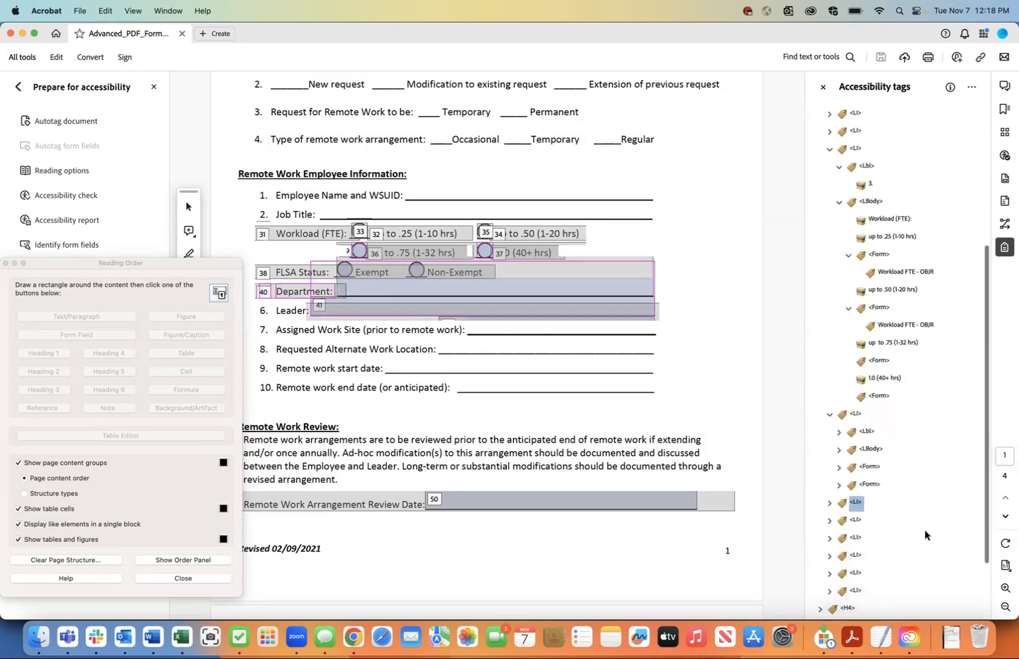
pyautogui.hscroll(-1, 924, 529)
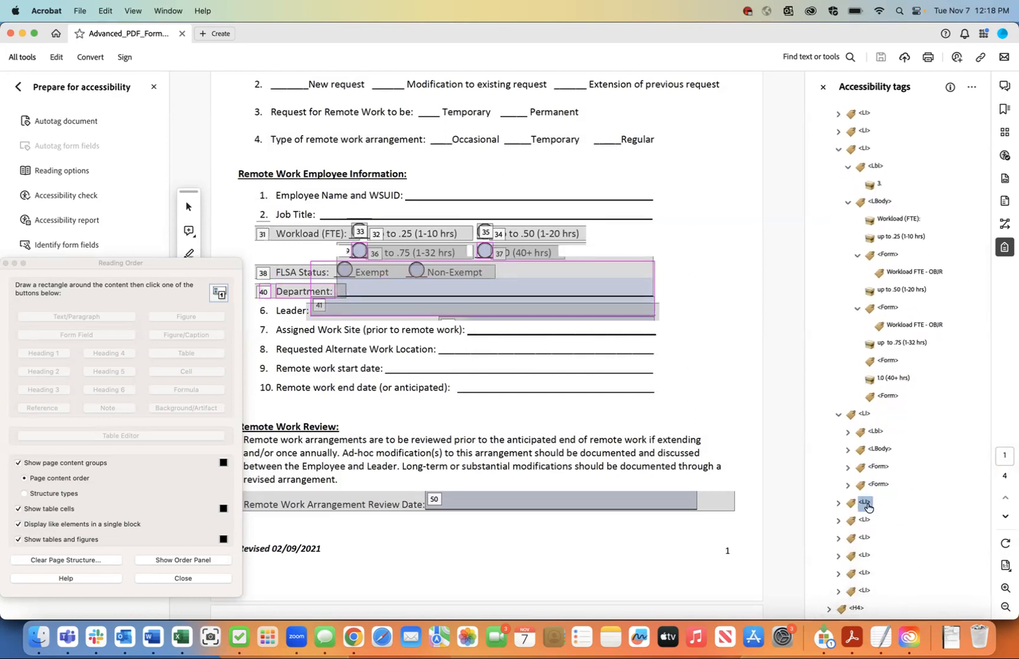
pyautogui.click(79, 13)
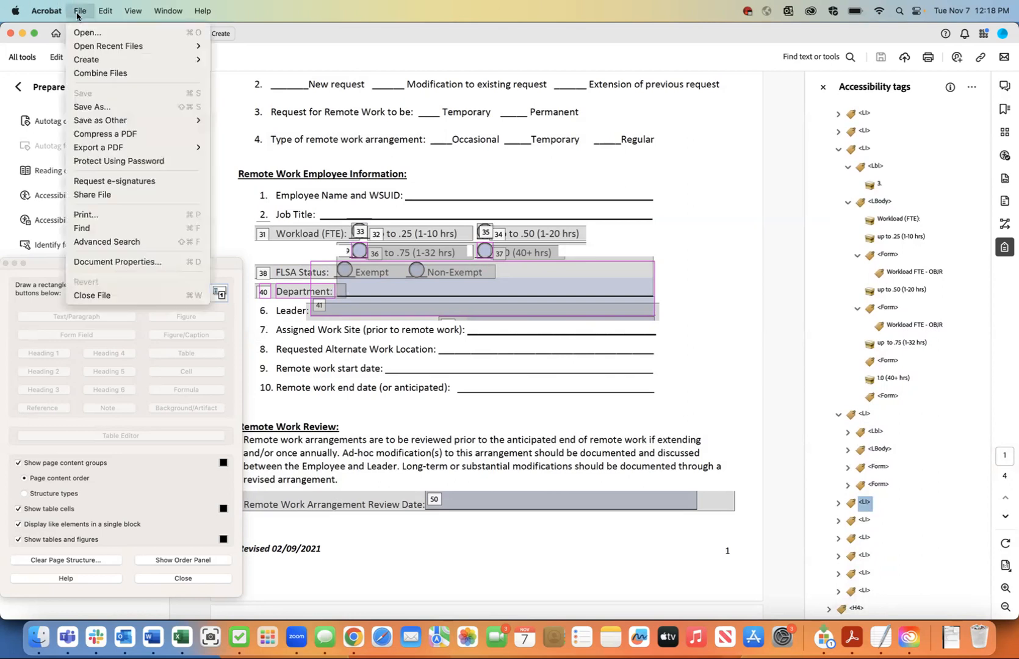
pyautogui.click(77, 14)
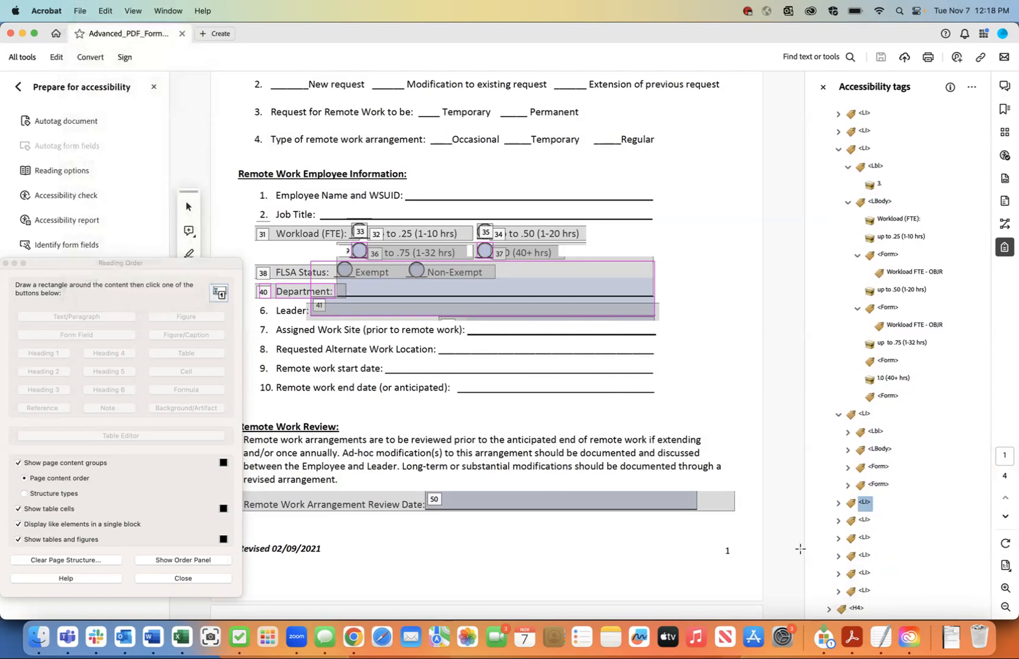
pyautogui.click(838, 502)
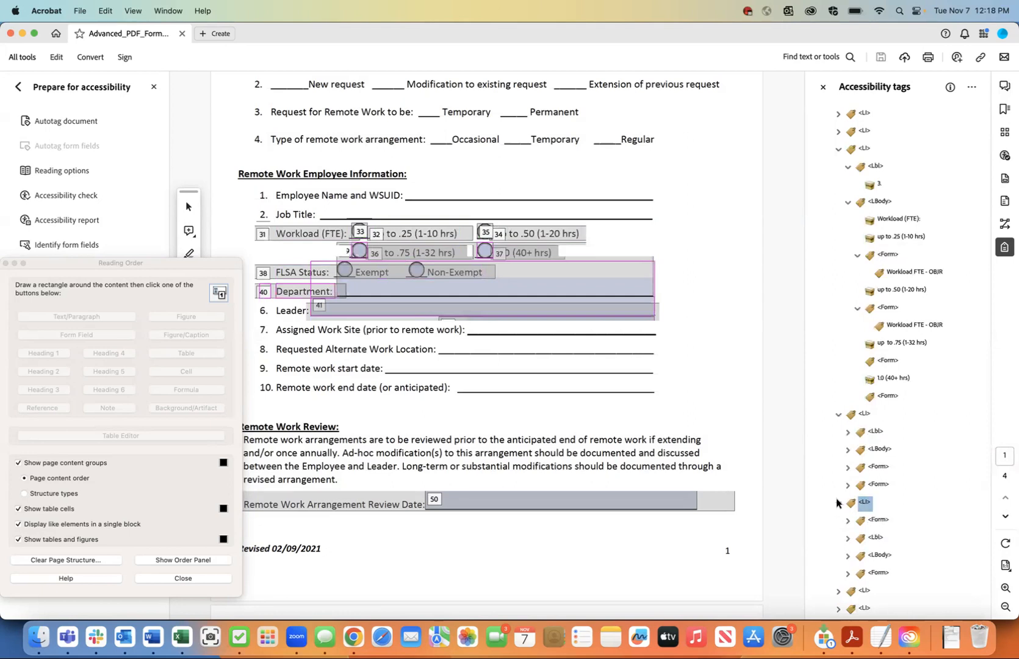
pyautogui.click(876, 520)
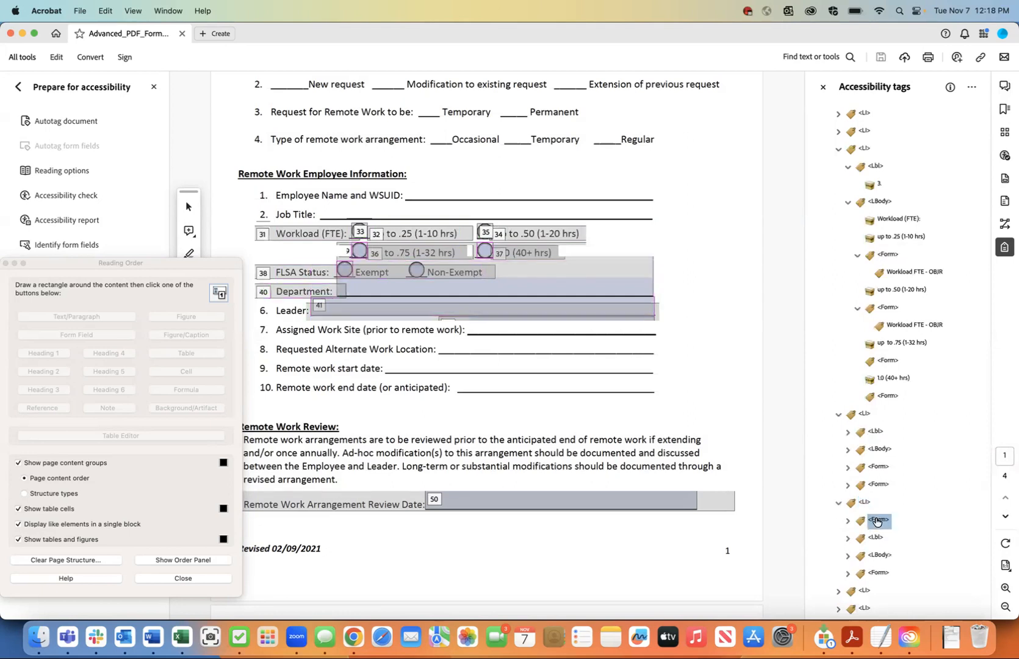
pyautogui.click(877, 572)
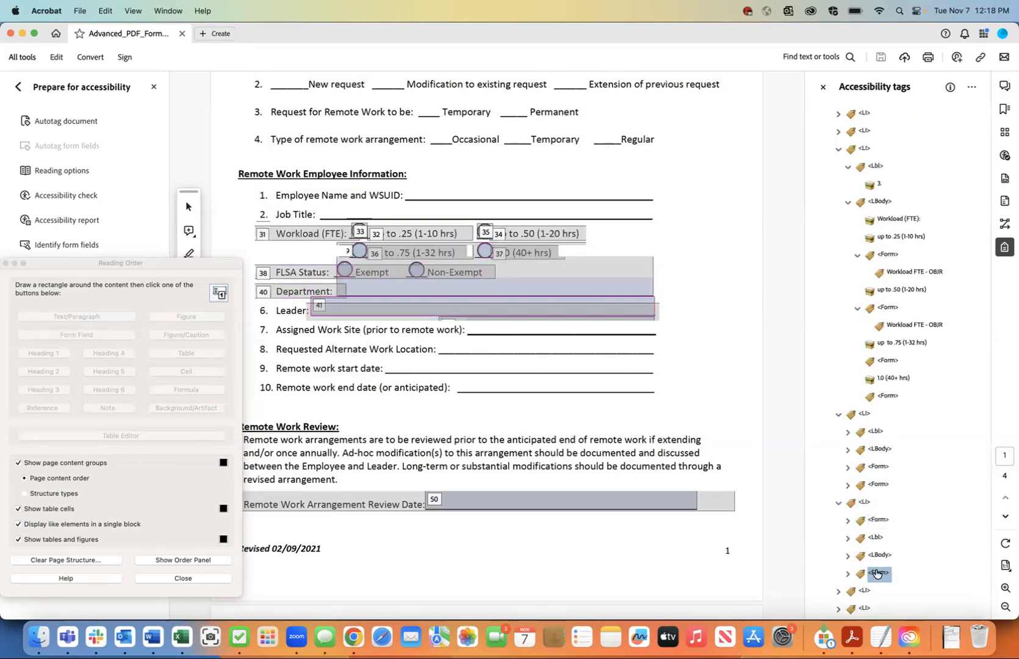
# Step: Move the first Workload FTE object from the Department list item's first Form tag into the empty Form tag below "up to .75 (1-32 hrs)"
pyautogui.click(877, 519)
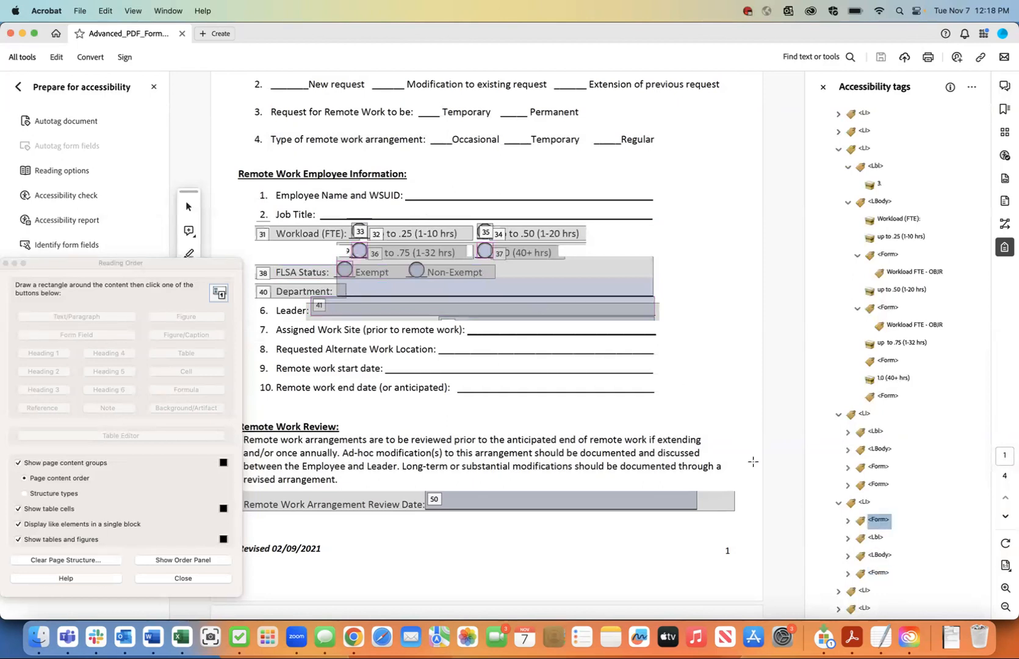
pyautogui.click(847, 521)
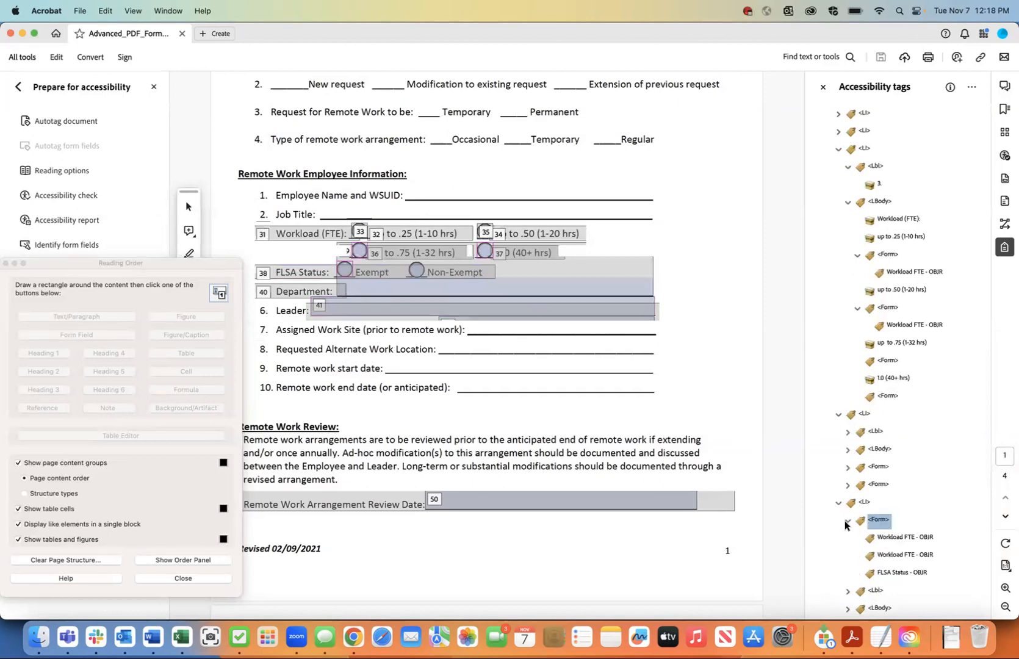
pyautogui.click(888, 540)
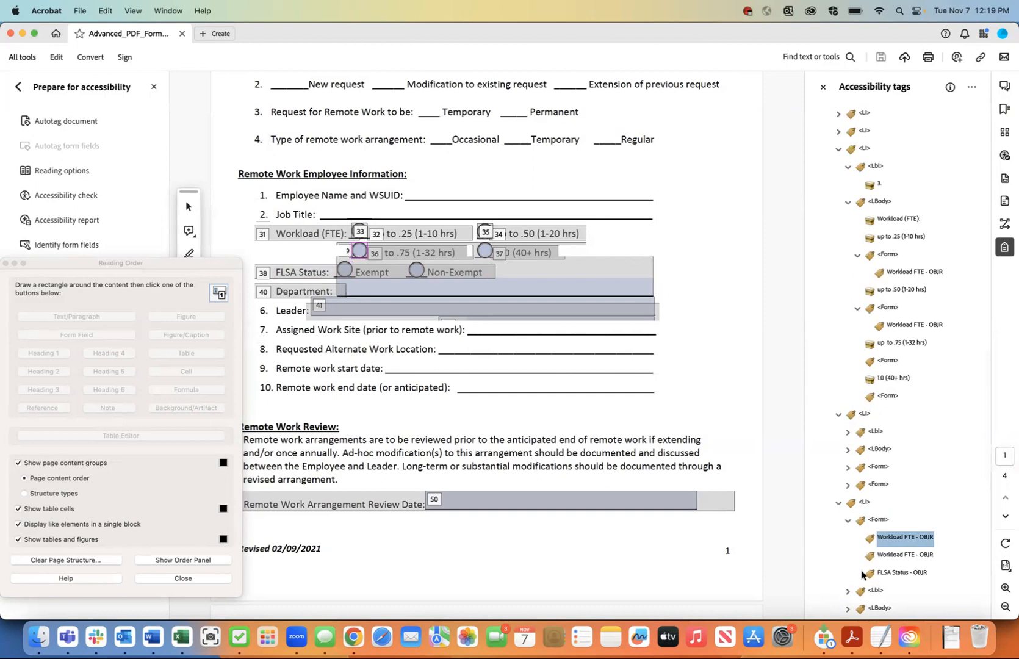
pyautogui.rightClick(895, 539)
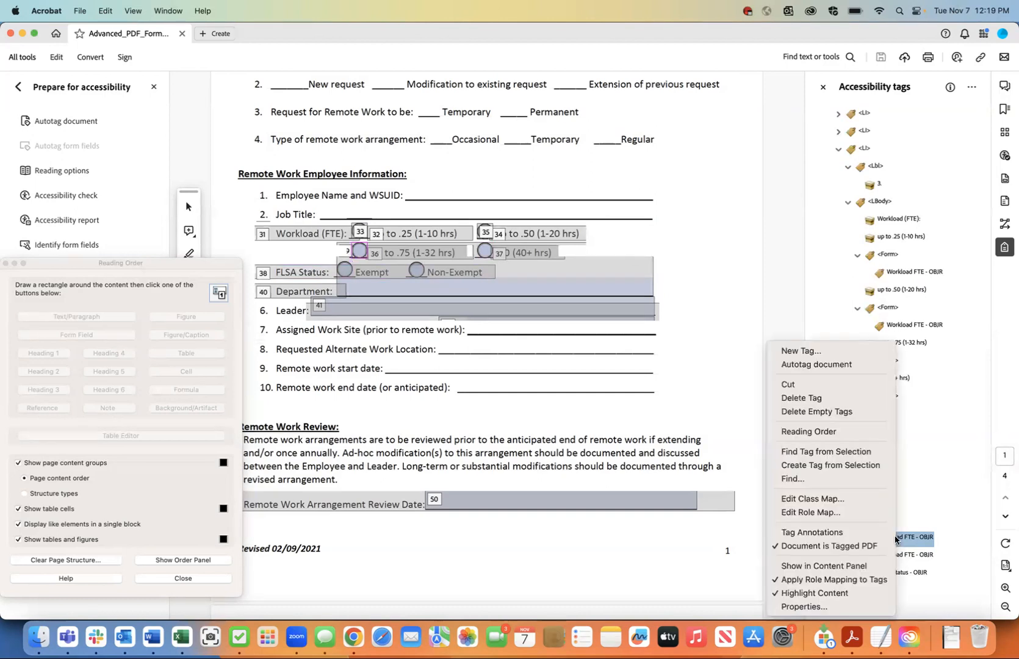
pyautogui.click(810, 383)
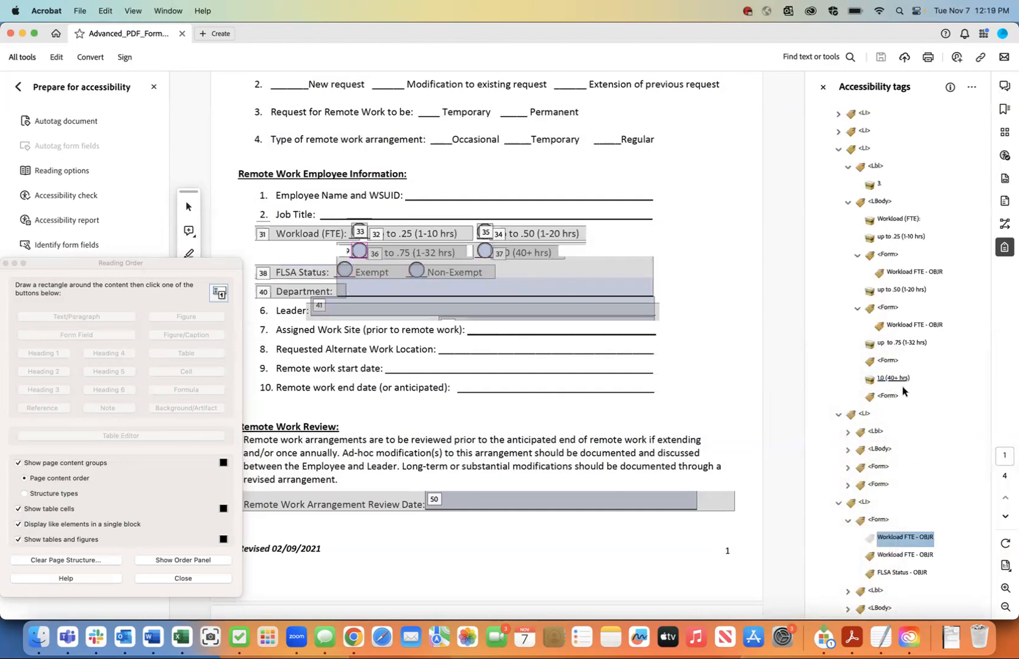
pyautogui.click(889, 361)
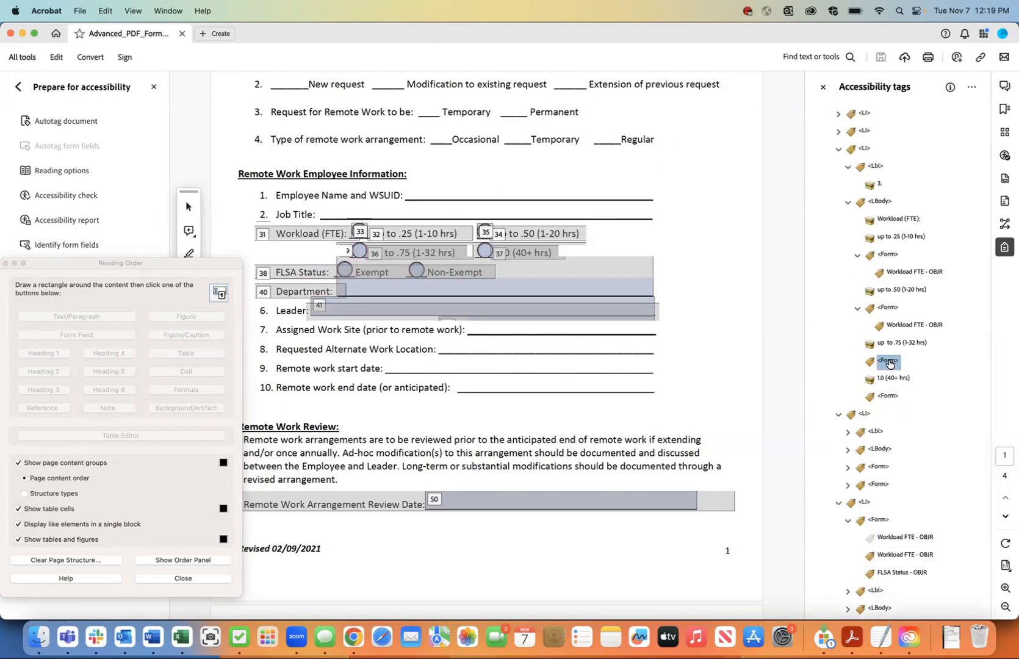
pyautogui.click(890, 348)
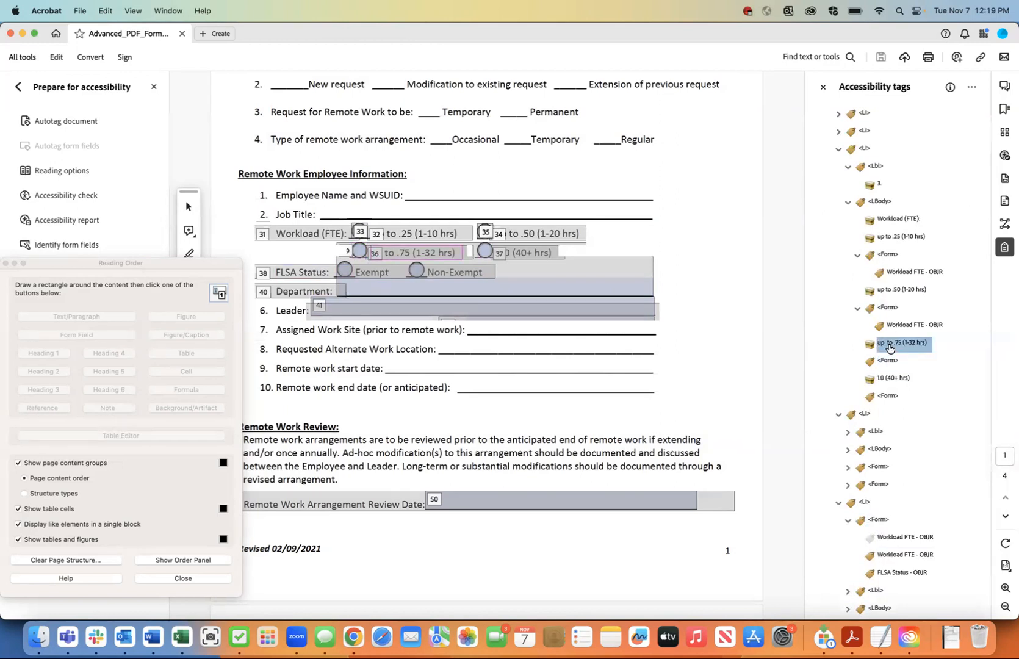
pyautogui.click(888, 362)
pyautogui.rightClick(888, 365)
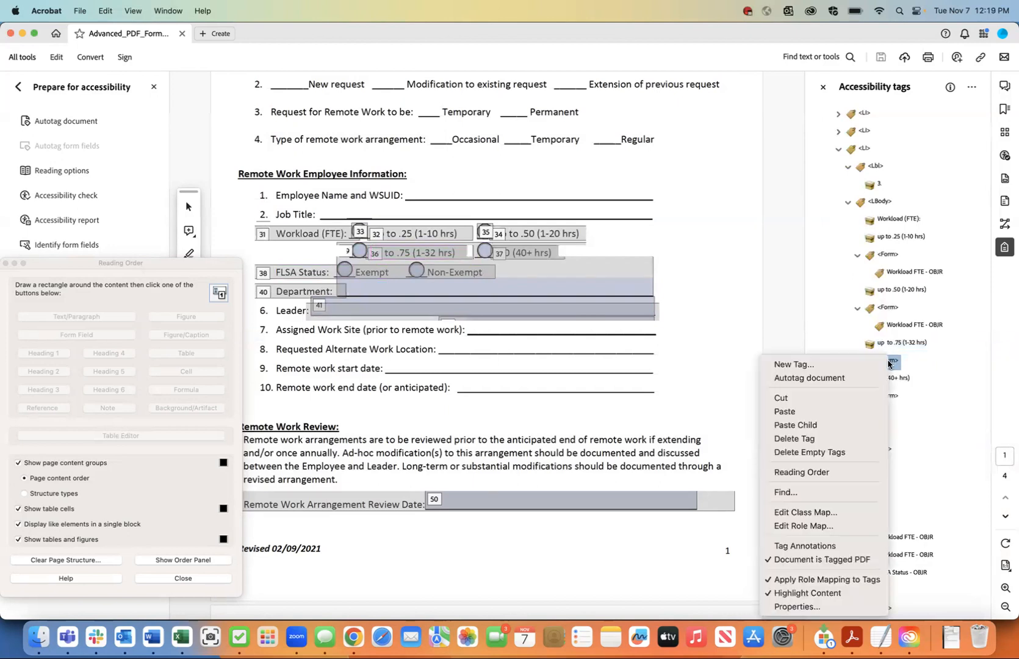
pyautogui.click(853, 423)
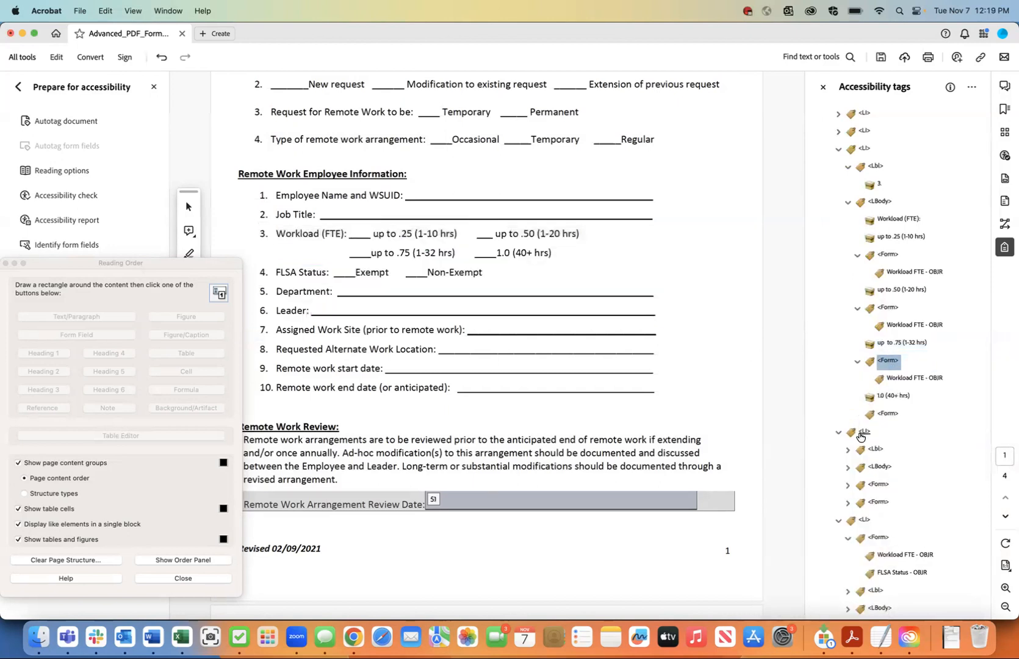
# Step: Move the remaining misplaced Workload FTE object into the empty Form tag below "1.0 (40+ hrs)" in the Workload (FTE) LBody
pyautogui.click(892, 556)
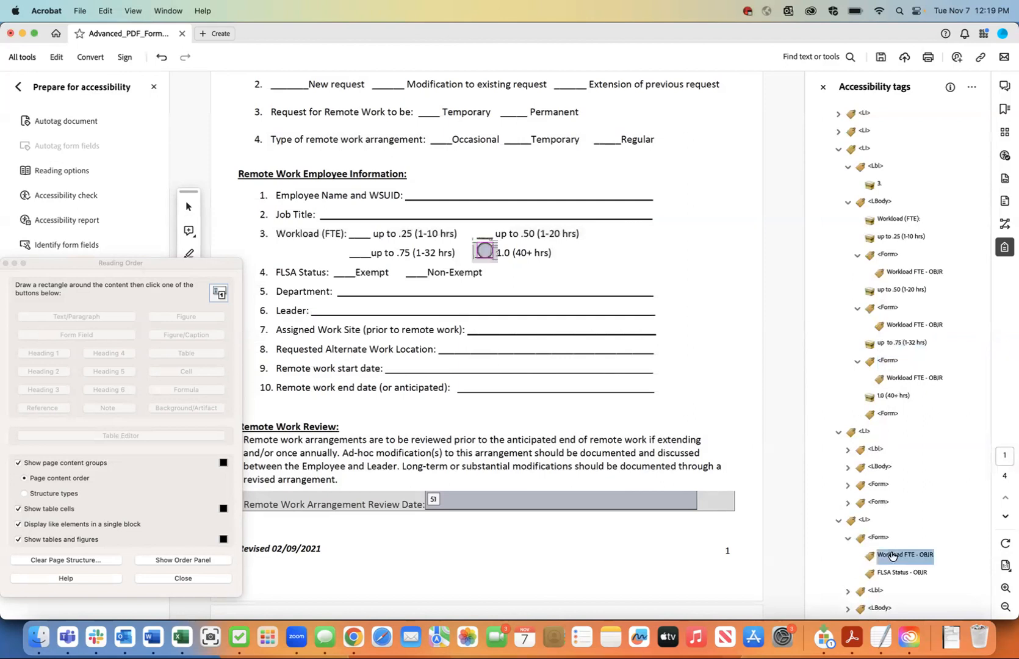
pyautogui.rightClick(892, 556)
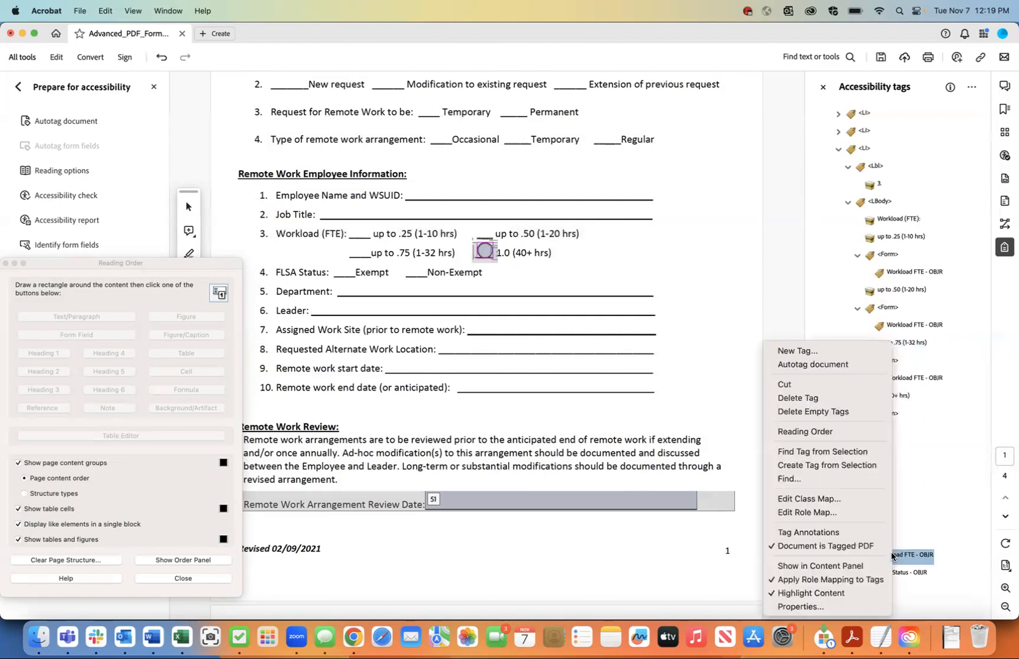
pyautogui.click(835, 385)
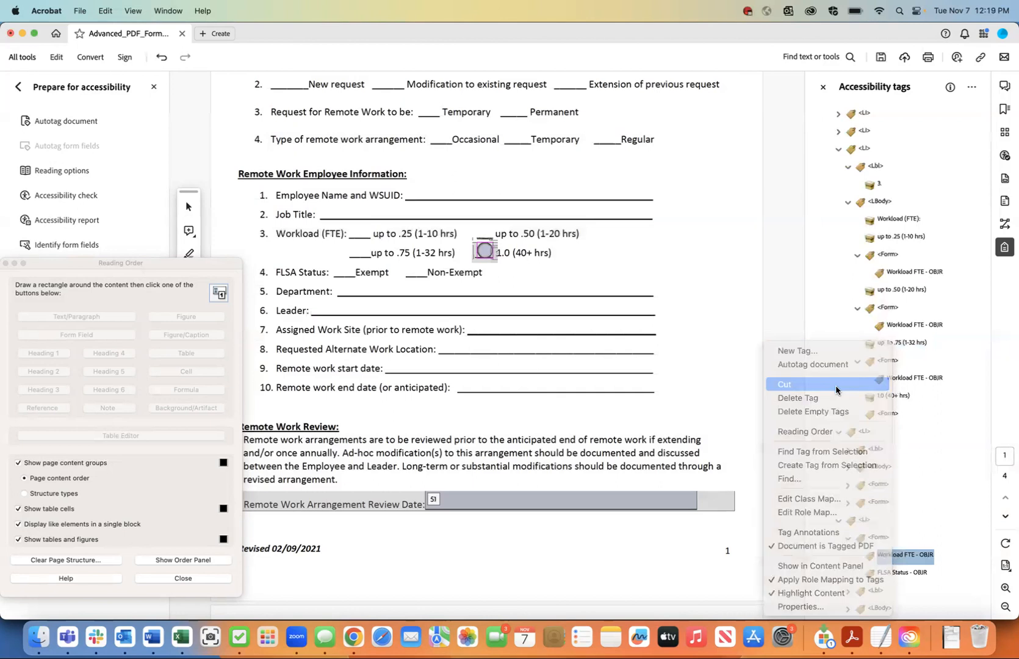
pyautogui.click(890, 413)
pyautogui.rightClick(891, 414)
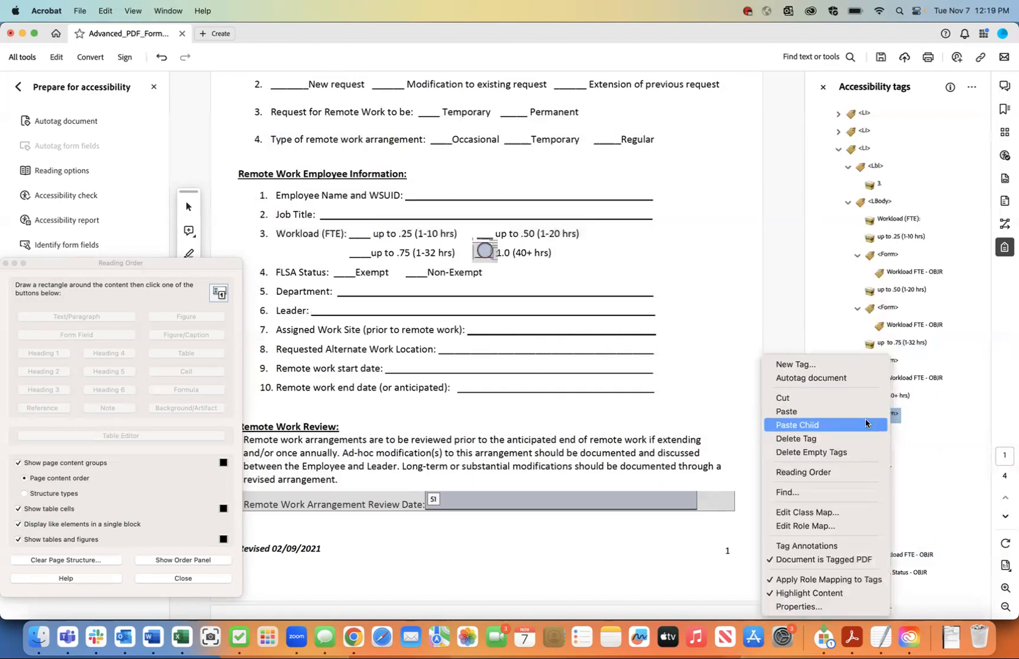
pyautogui.click(864, 425)
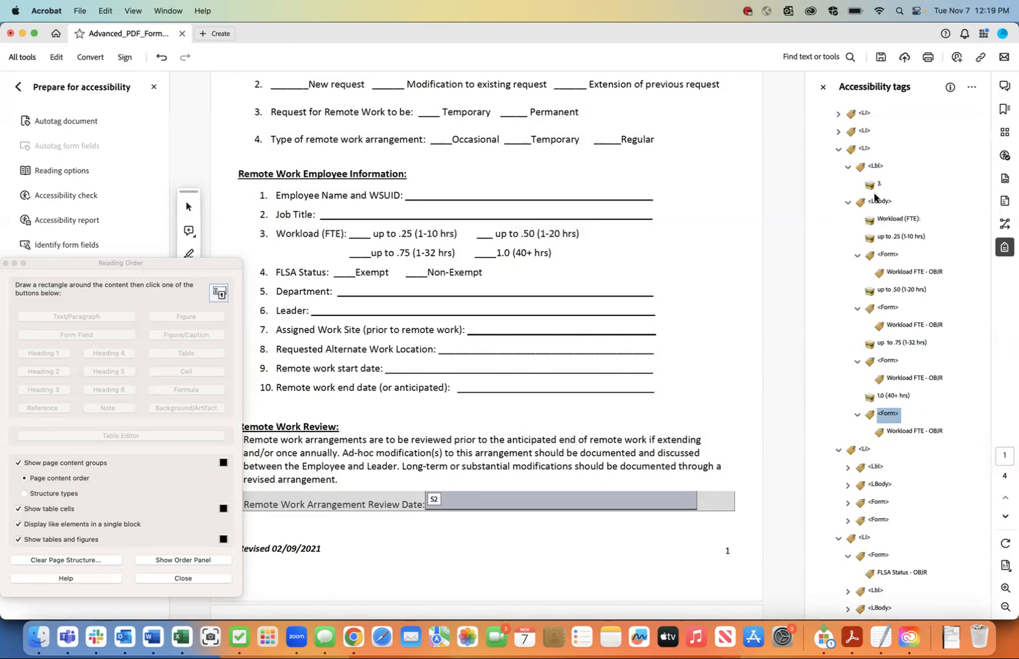
# Step: Check the page area covered by the Workload (FTE) list item, collapse it, and save the PDF
pyautogui.click(877, 168)
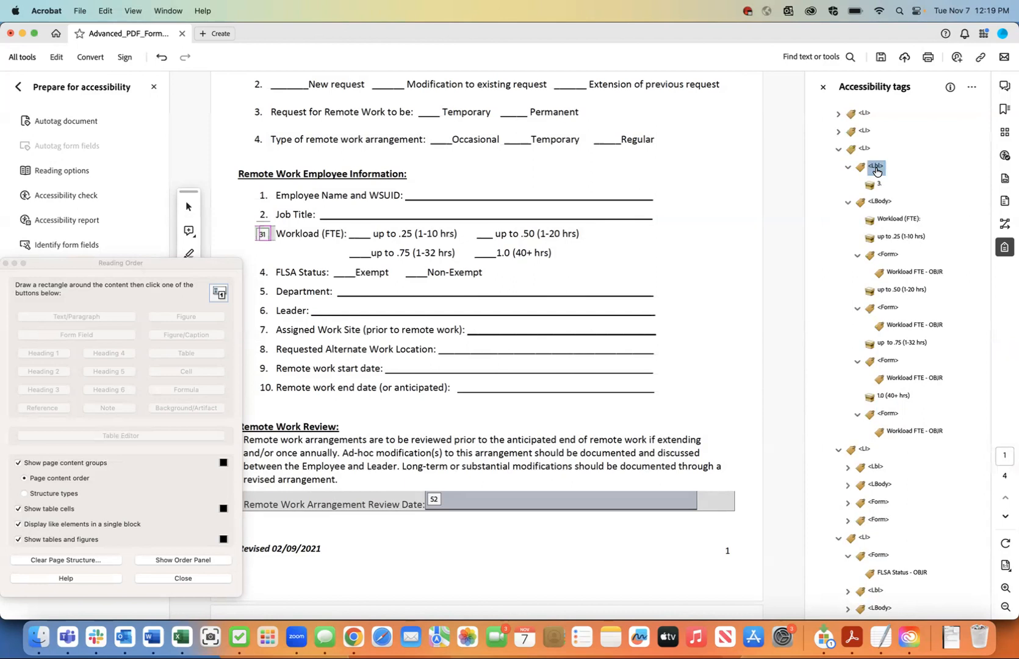
pyautogui.click(861, 152)
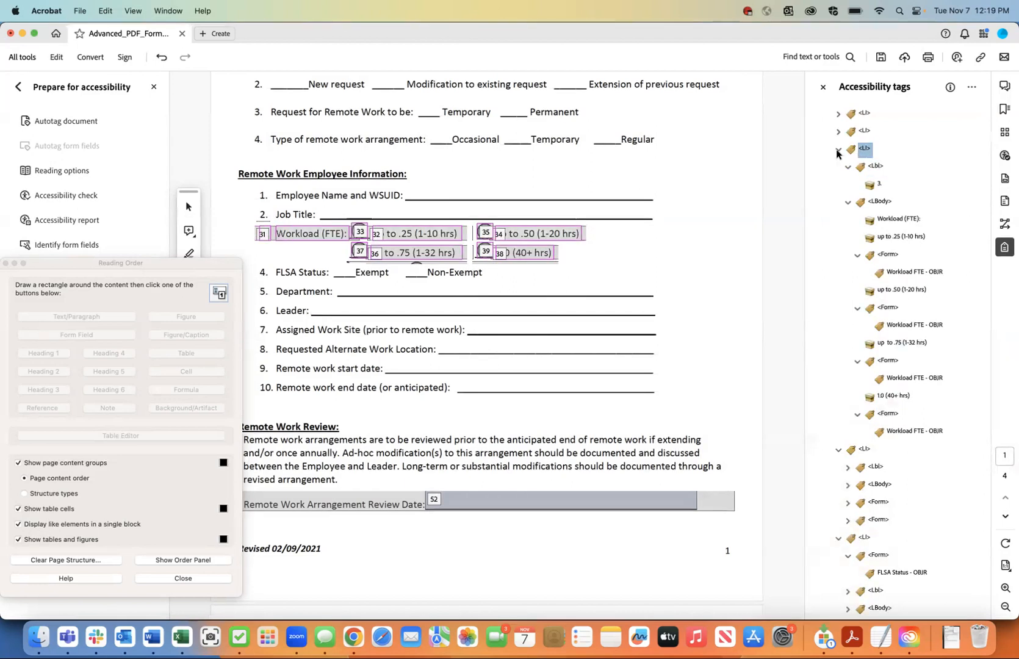
pyautogui.click(836, 149)
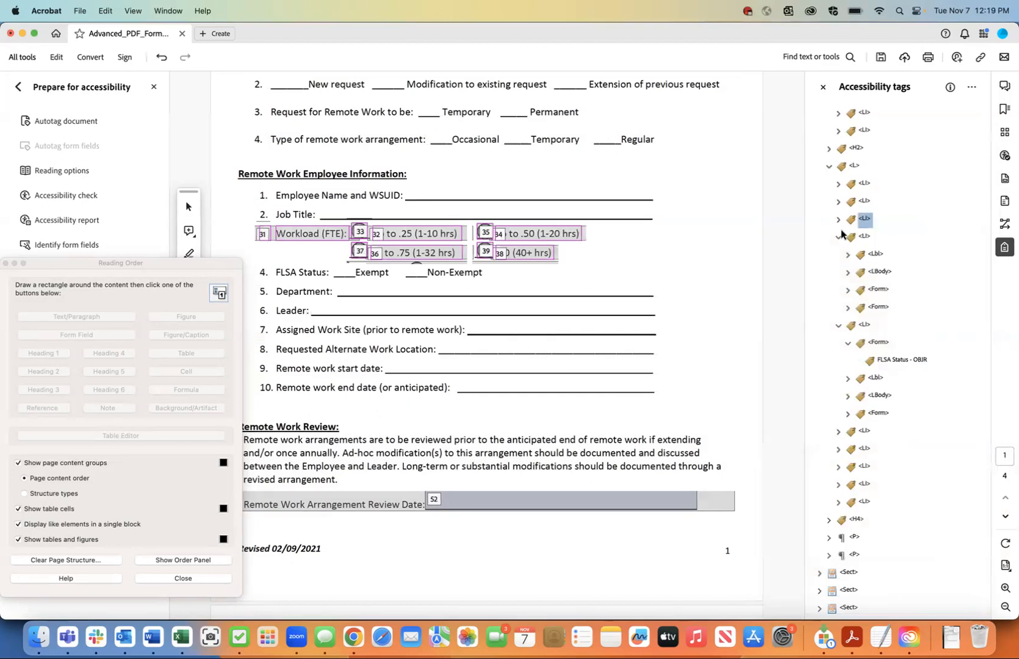
pyautogui.click(864, 238)
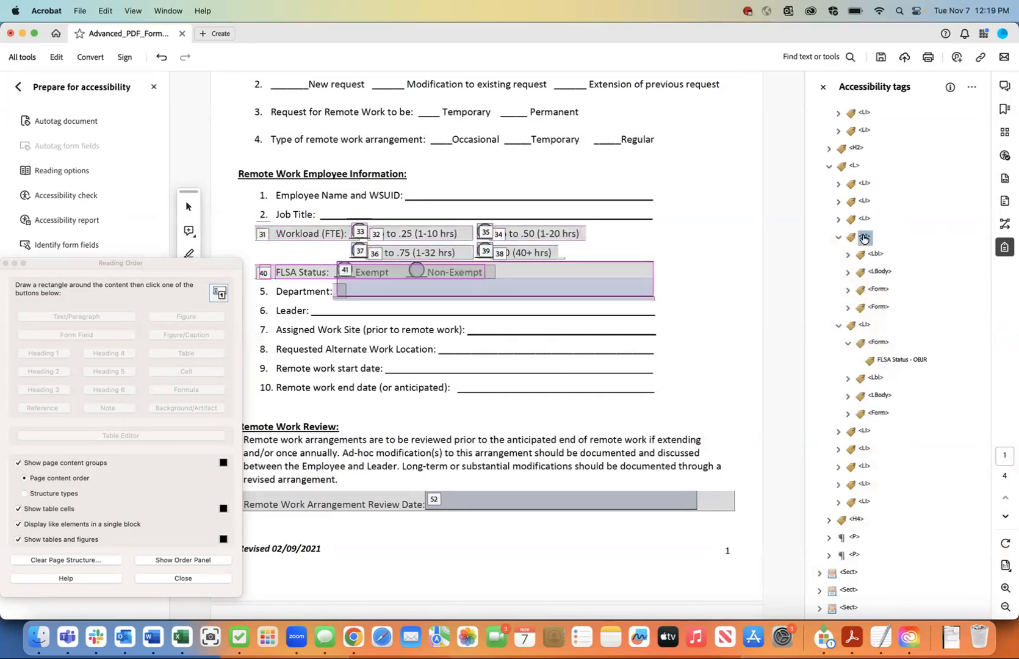
pyautogui.click(80, 11)
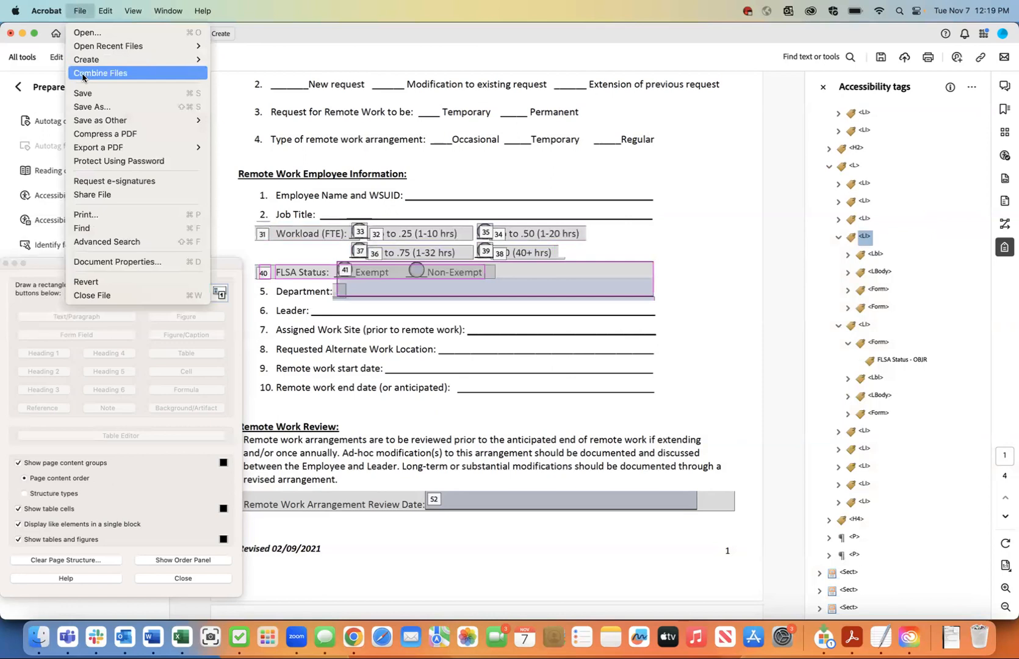
pyautogui.click(83, 93)
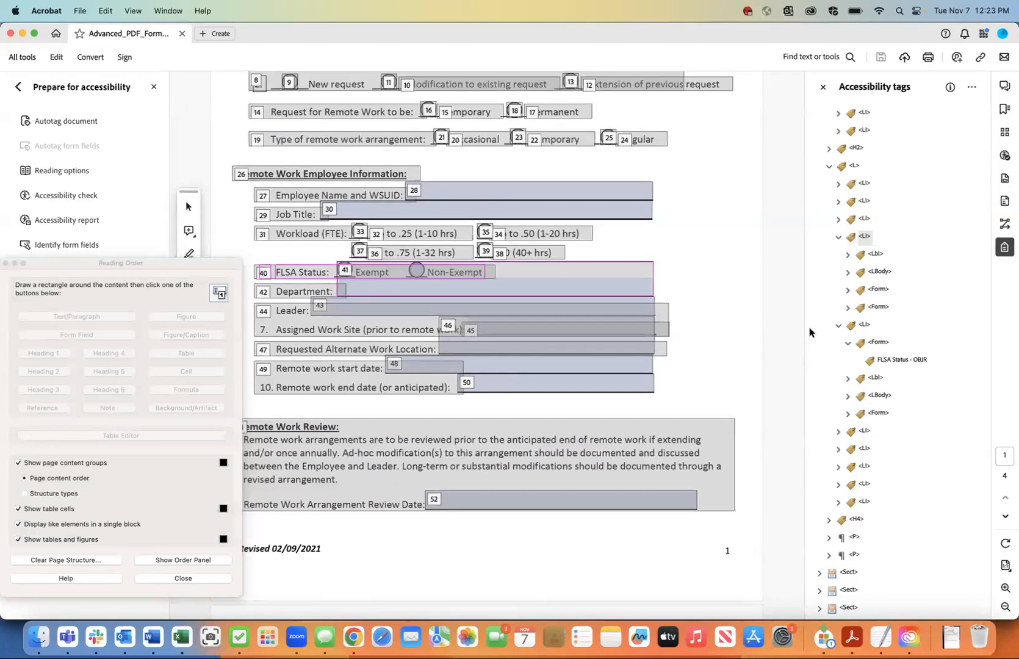
# Step: Expand the FLSA Status list item's Lbl and LBody tags and mark the "FLSA Status:" text as its own Text/Paragraph in the reading order
pyautogui.click(864, 327)
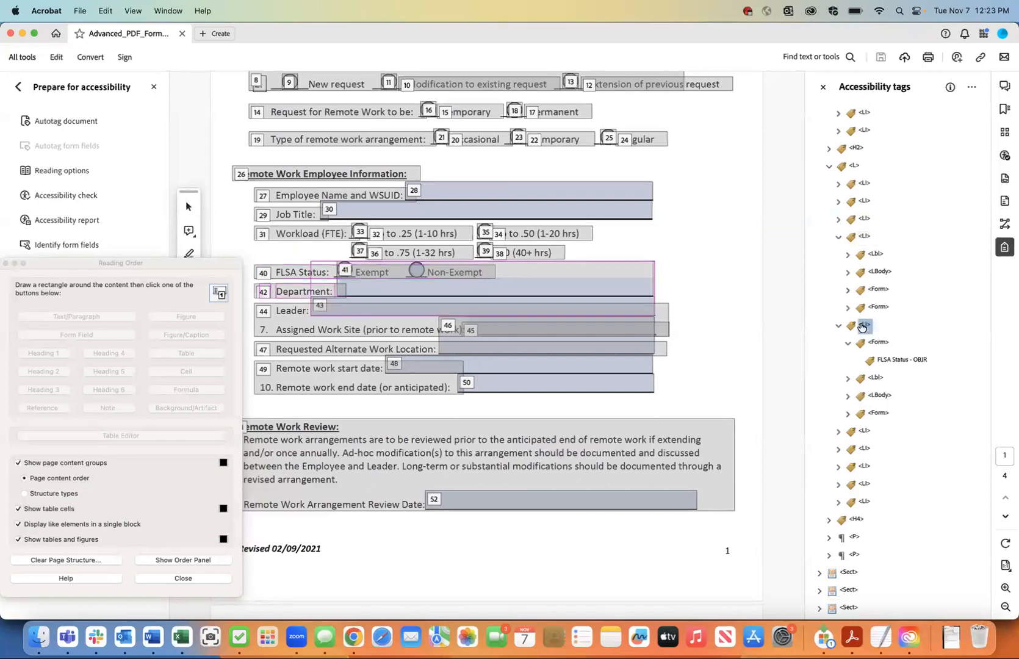
pyautogui.click(864, 238)
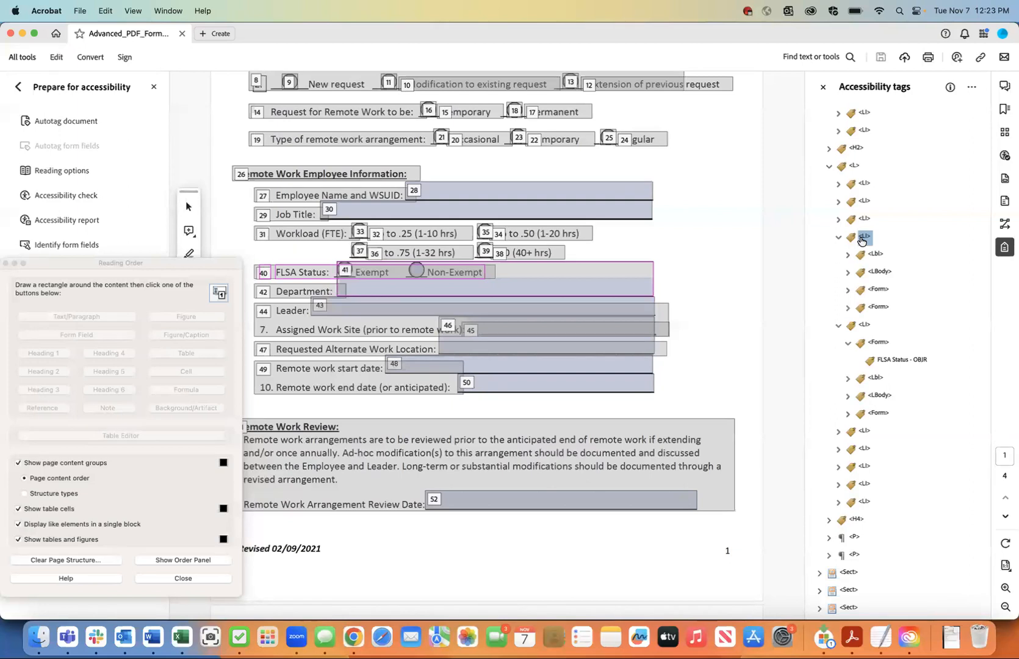
pyautogui.click(864, 224)
pyautogui.click(863, 238)
pyautogui.click(848, 255)
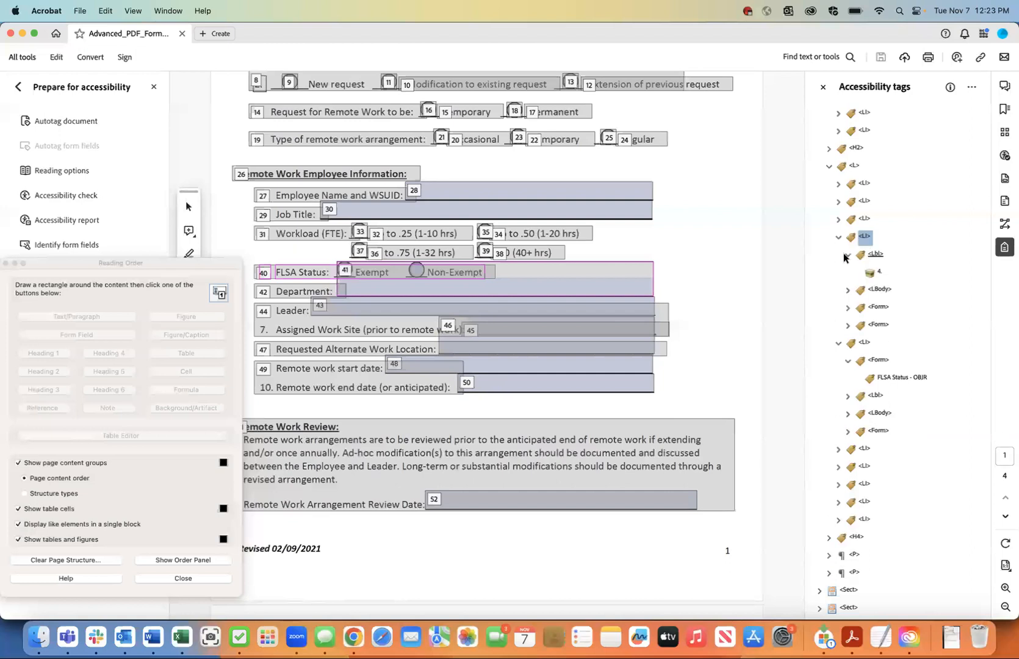
pyautogui.click(846, 289)
pyautogui.click(893, 307)
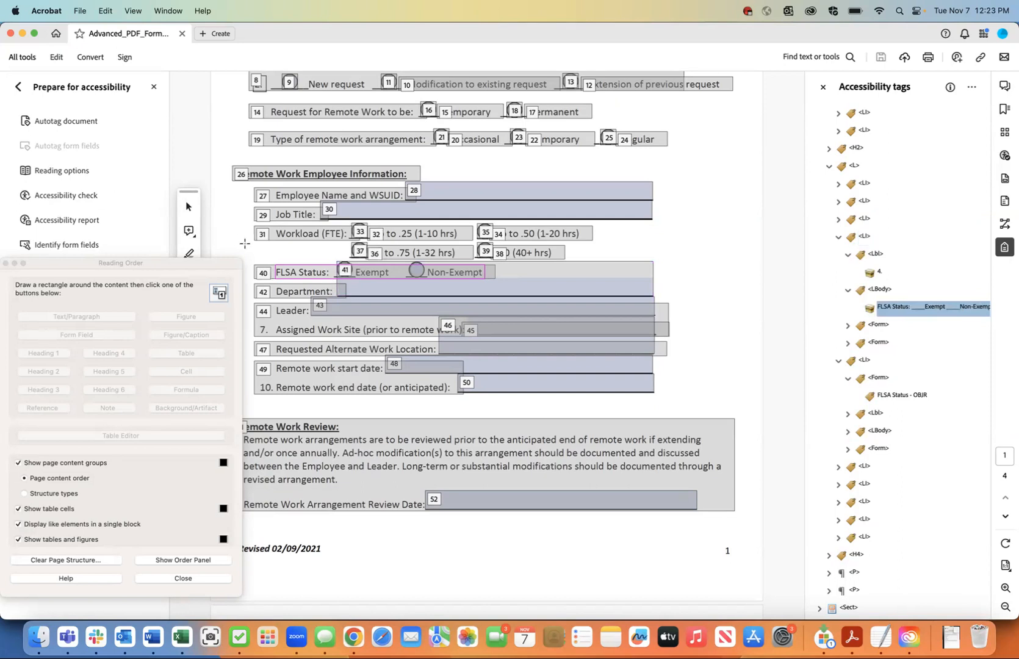
pyautogui.moveTo(271, 260); pyautogui.dragTo(331, 282)
pyautogui.click(86, 316)
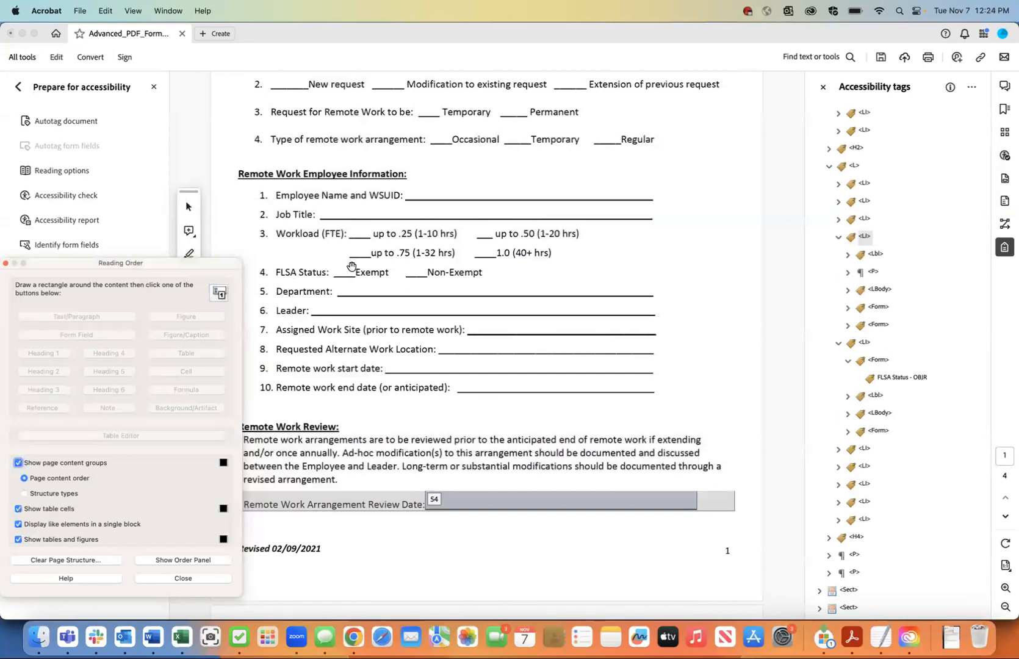
pyautogui.click(169, 577)
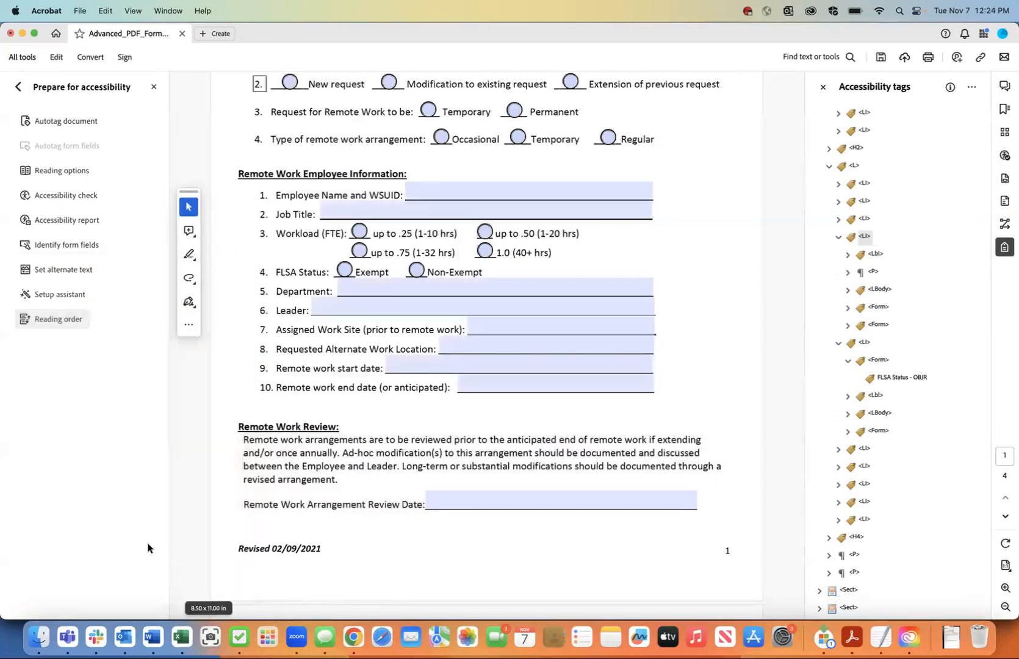
# Step: Mark the "Exempt" option text on the FLSA Status line as a separate Text/Paragraph in the reading order
pyautogui.click(63, 320)
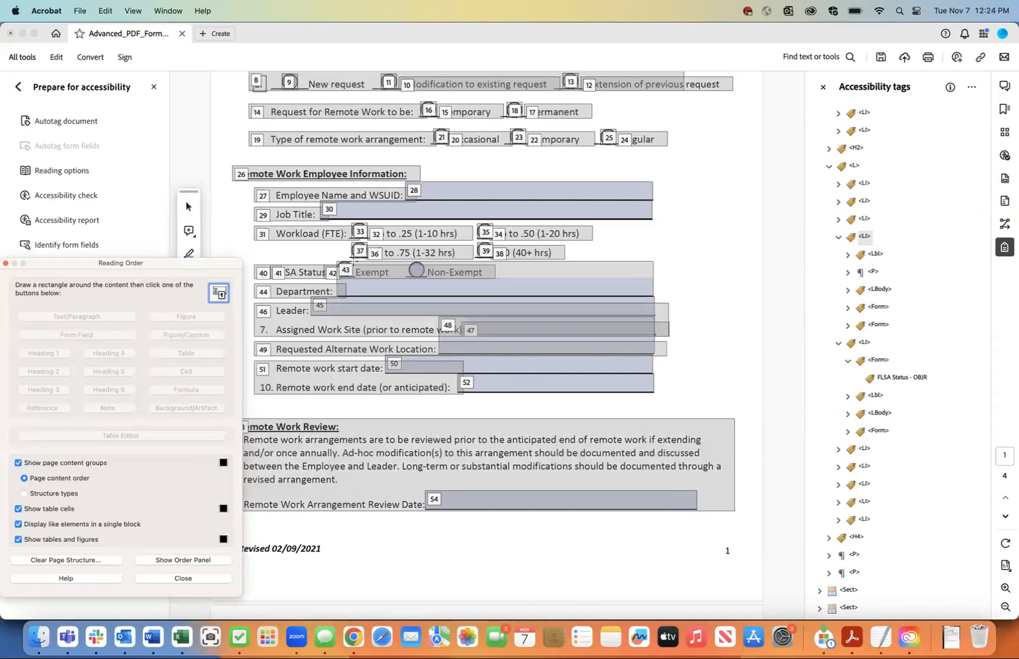
pyautogui.moveTo(353, 261); pyautogui.dragTo(397, 287)
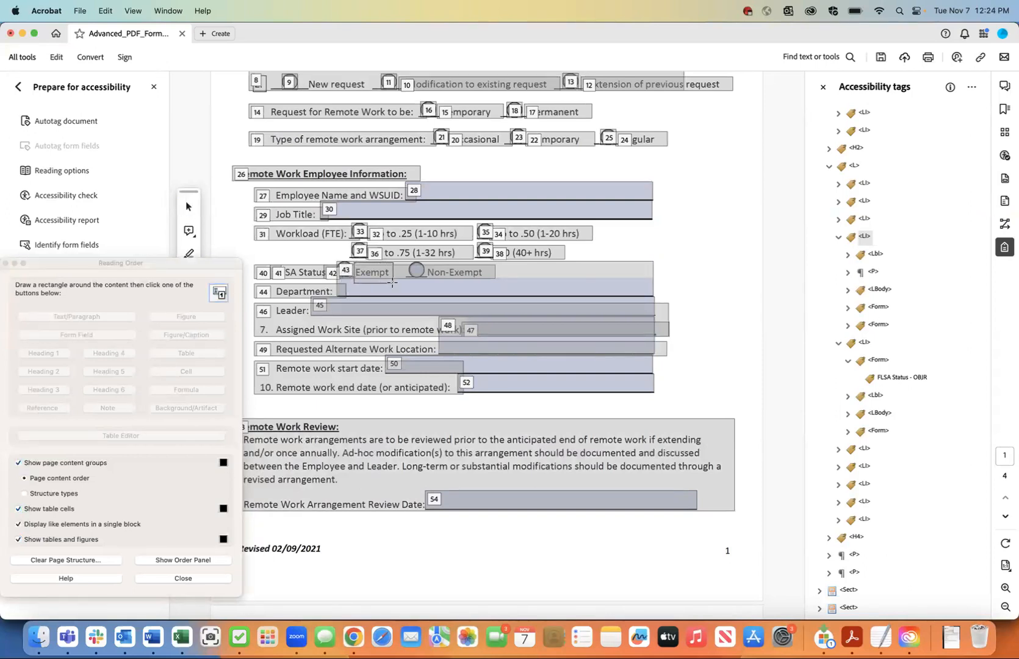
pyautogui.click(58, 317)
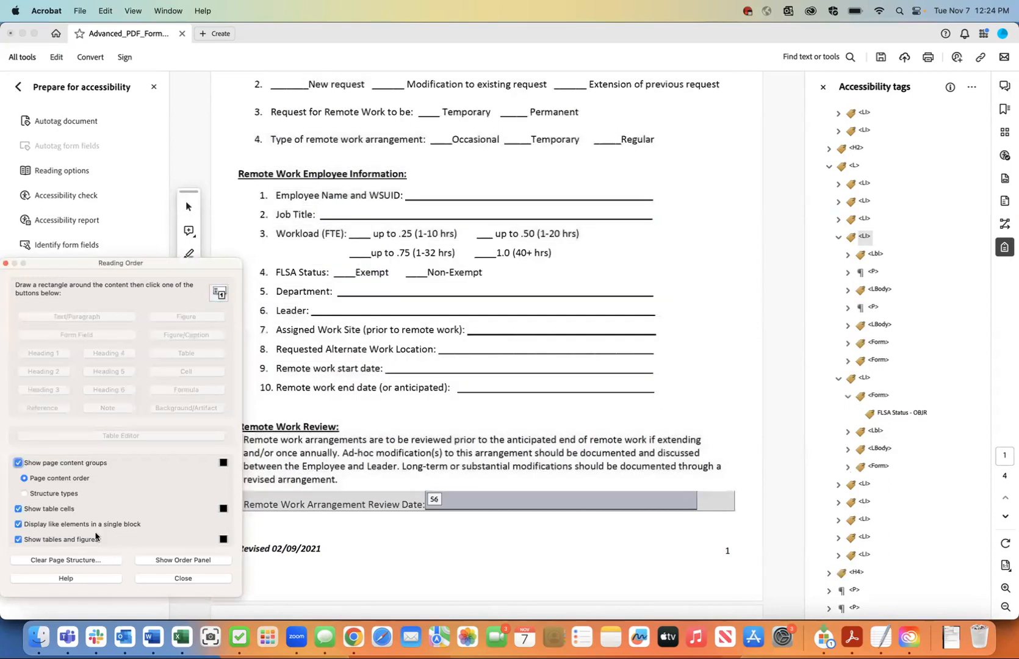
pyautogui.click(160, 578)
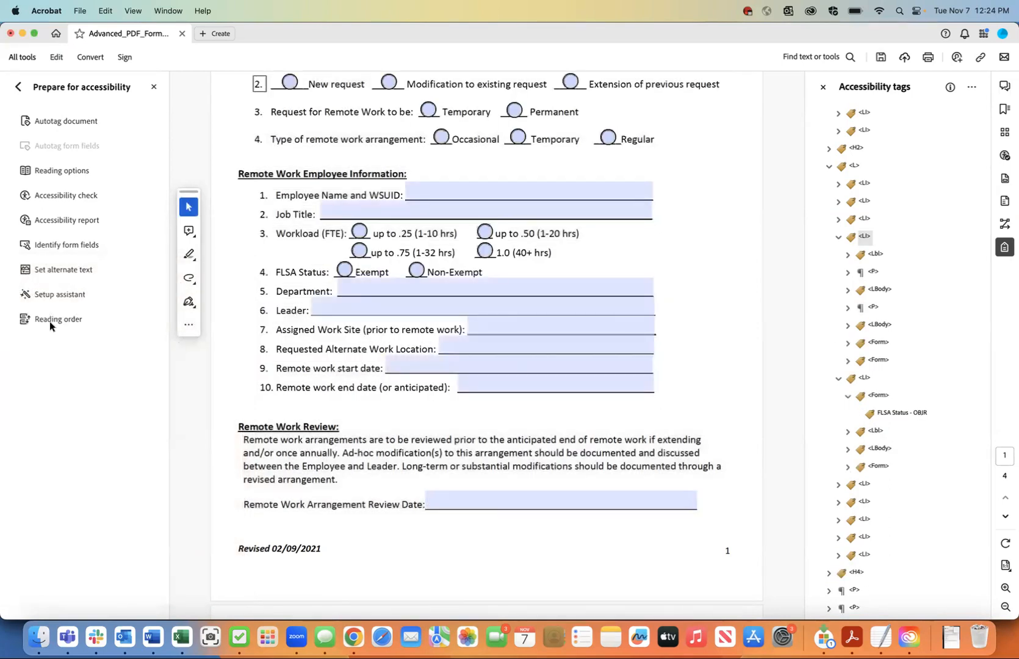
# Step: Mark the "Non-Exempt" option text on the FLSA Status line as a separate Text/Paragraph in the reading order
pyautogui.click(51, 321)
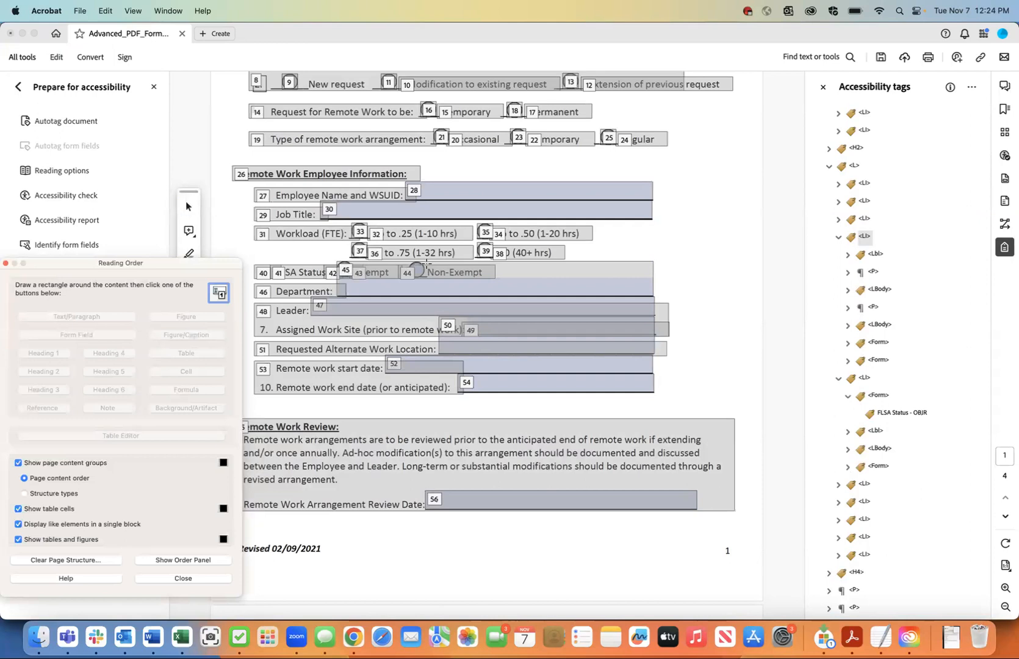
pyautogui.moveTo(426, 263); pyautogui.dragTo(485, 281)
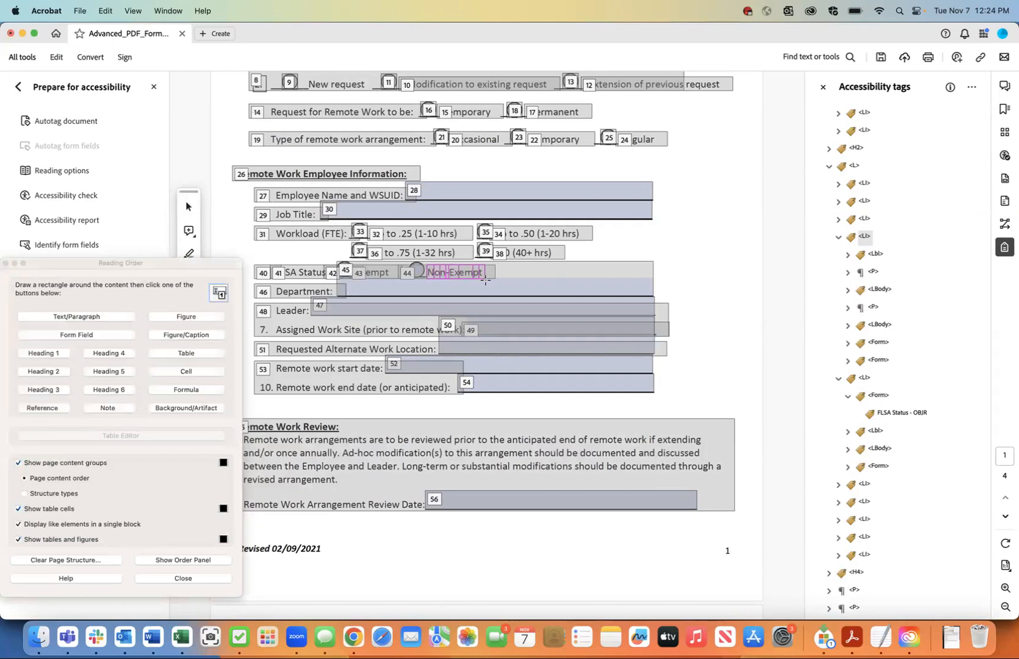
pyautogui.click(98, 317)
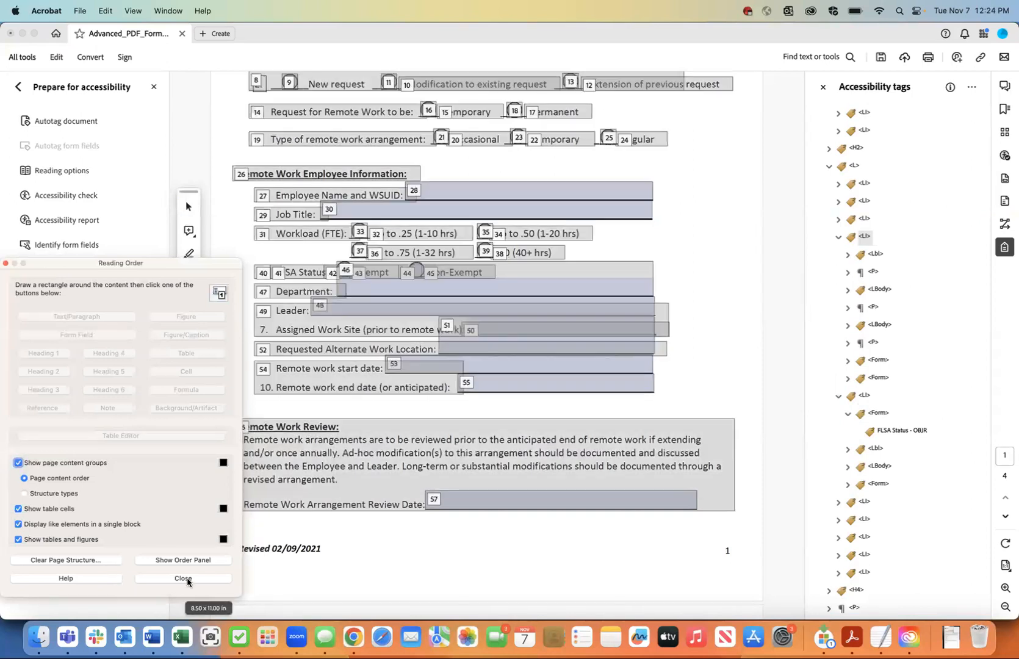
pyautogui.click(183, 577)
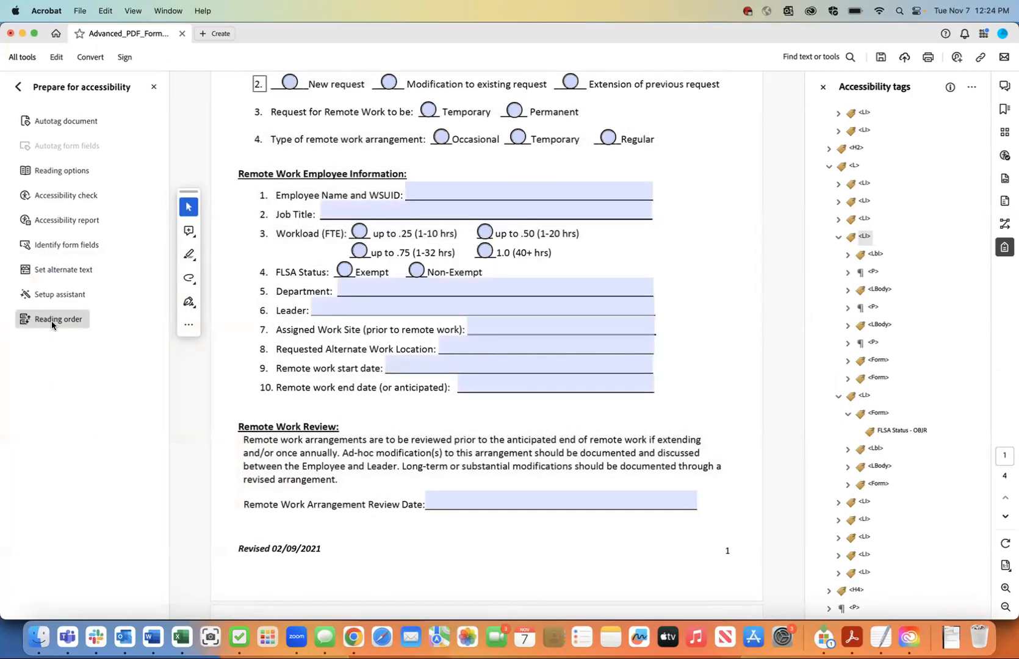
# Step: Reopen the reading order view and save the PDF with the split FLSA Status text
pyautogui.click(55, 319)
pyautogui.click(80, 10)
pyautogui.click(85, 93)
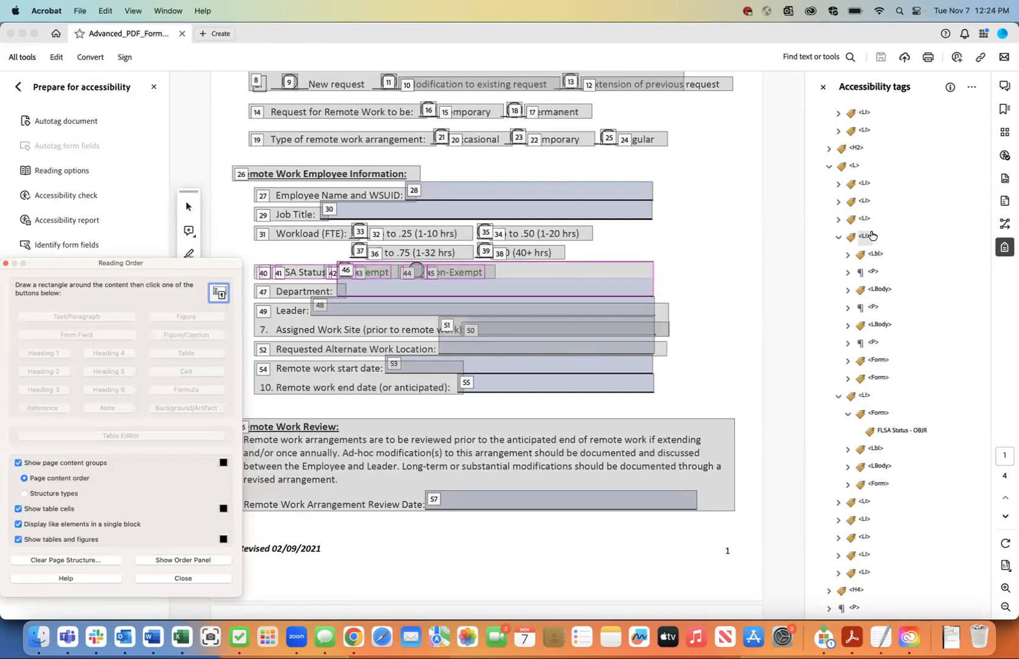
# Step: Expand the P, LBody and Form tags inside the FLSA Status list item to show their contents
pyautogui.click(847, 272)
pyautogui.click(847, 308)
pyautogui.click(848, 343)
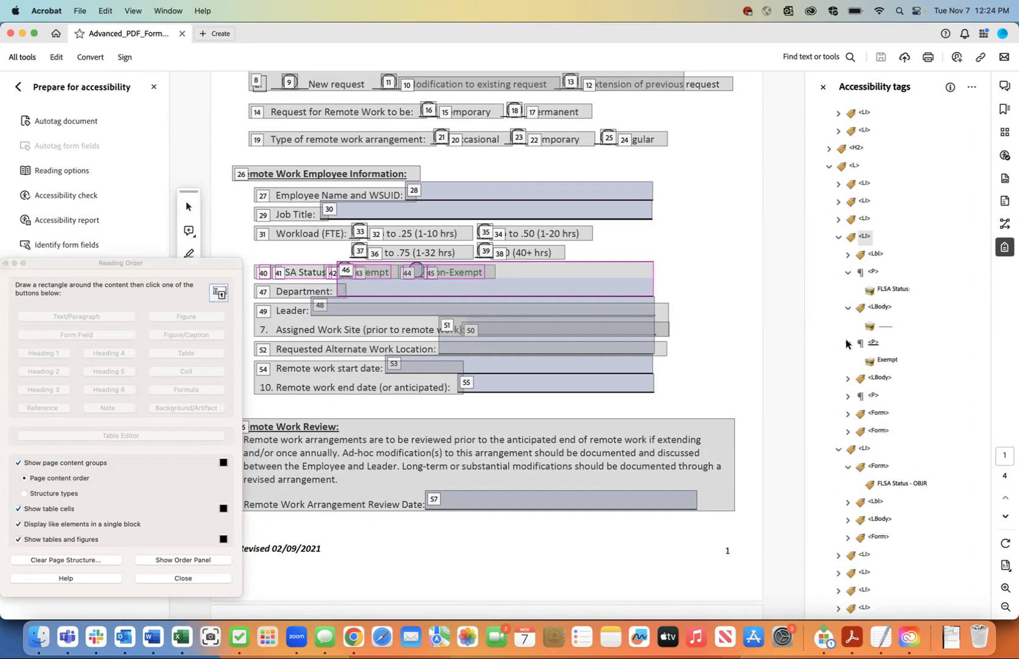
pyautogui.click(847, 378)
pyautogui.click(848, 413)
pyautogui.click(847, 448)
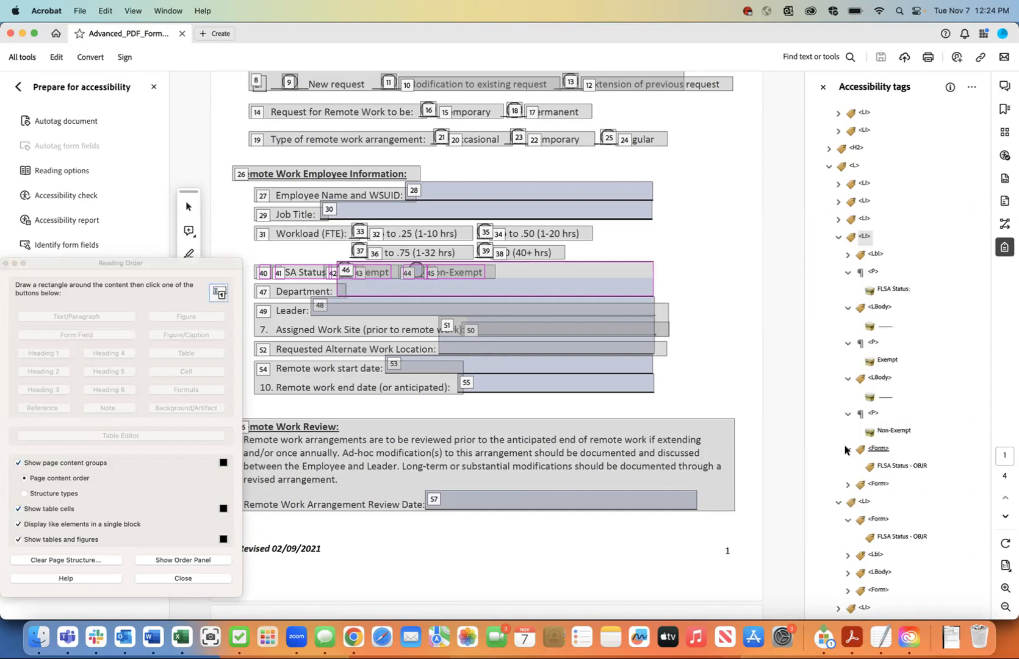
pyautogui.click(847, 484)
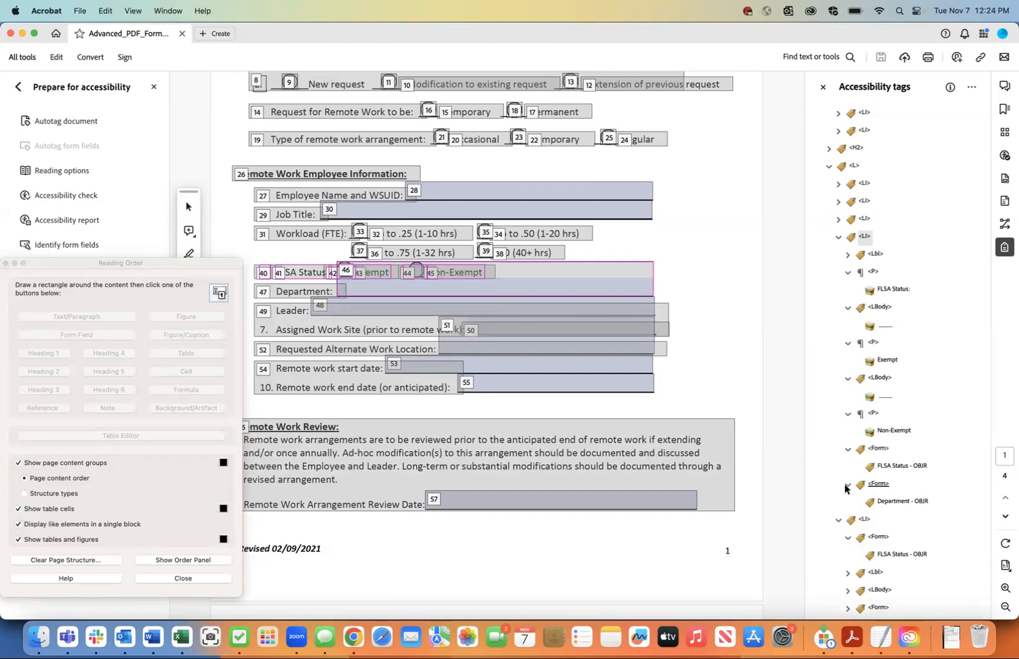
# Step: Change the blank-line content items in both LBody tags of the FLSA Status list item to Page artifacts
pyautogui.click(881, 327)
pyautogui.rightClick(878, 328)
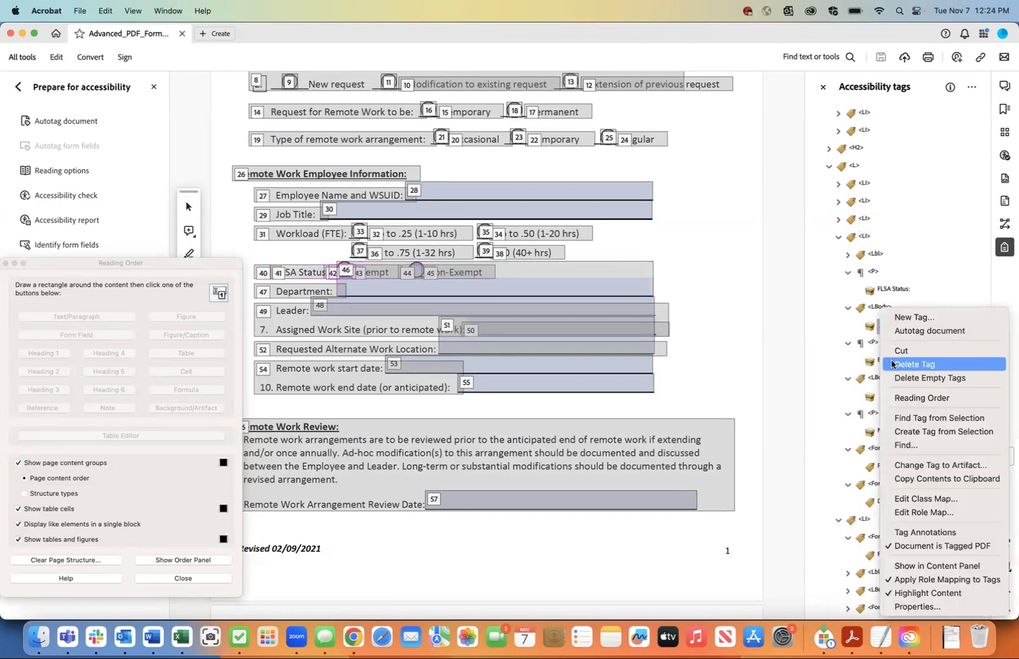
pyautogui.click(910, 463)
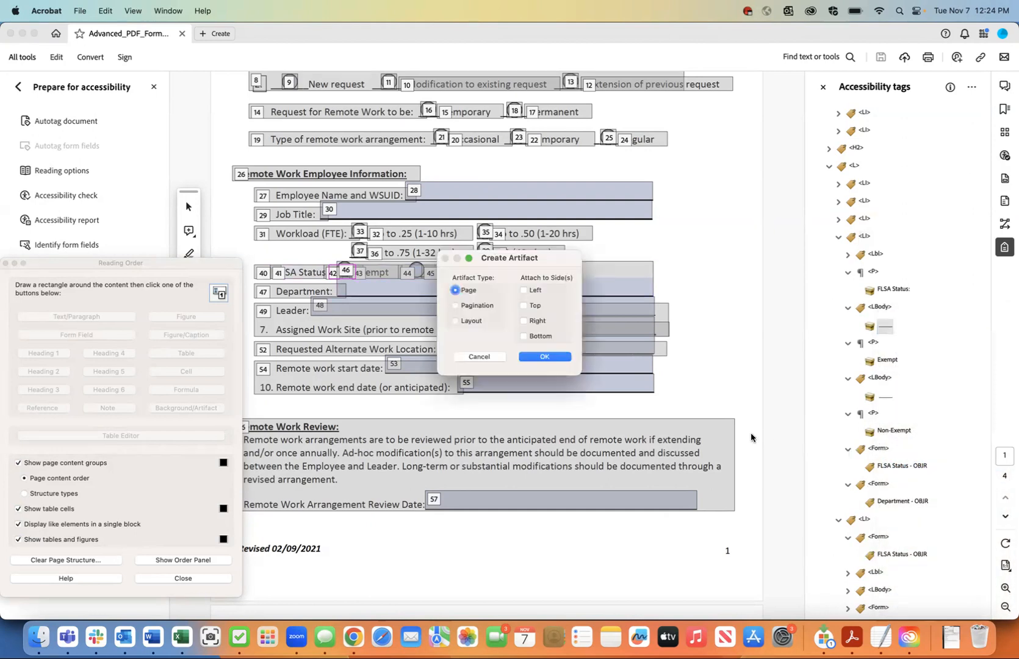
pyautogui.click(556, 355)
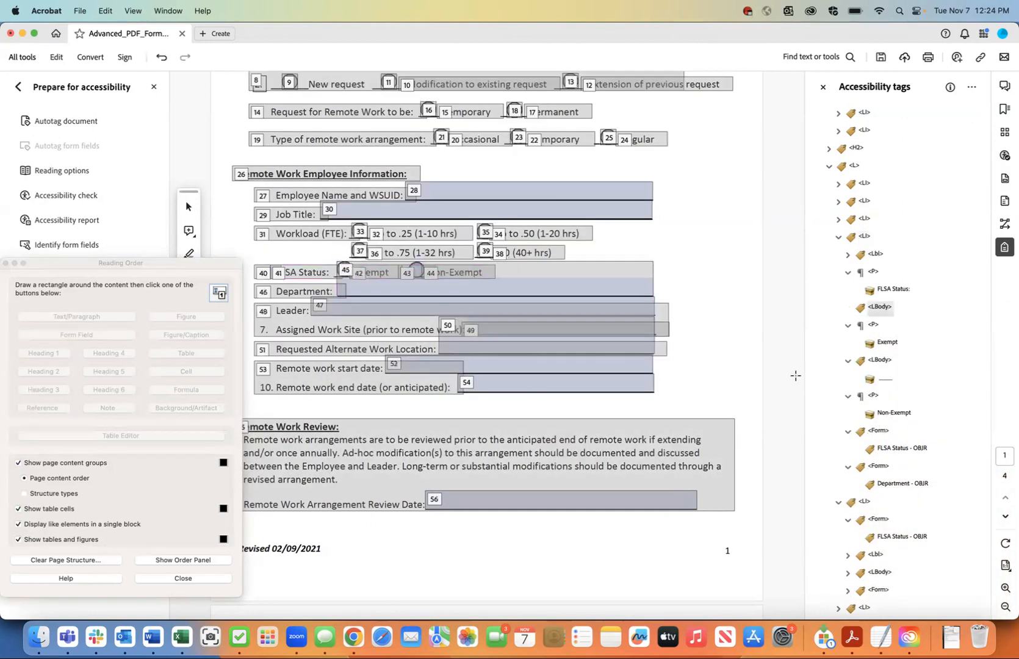
pyautogui.click(881, 380)
pyautogui.rightClick(881, 381)
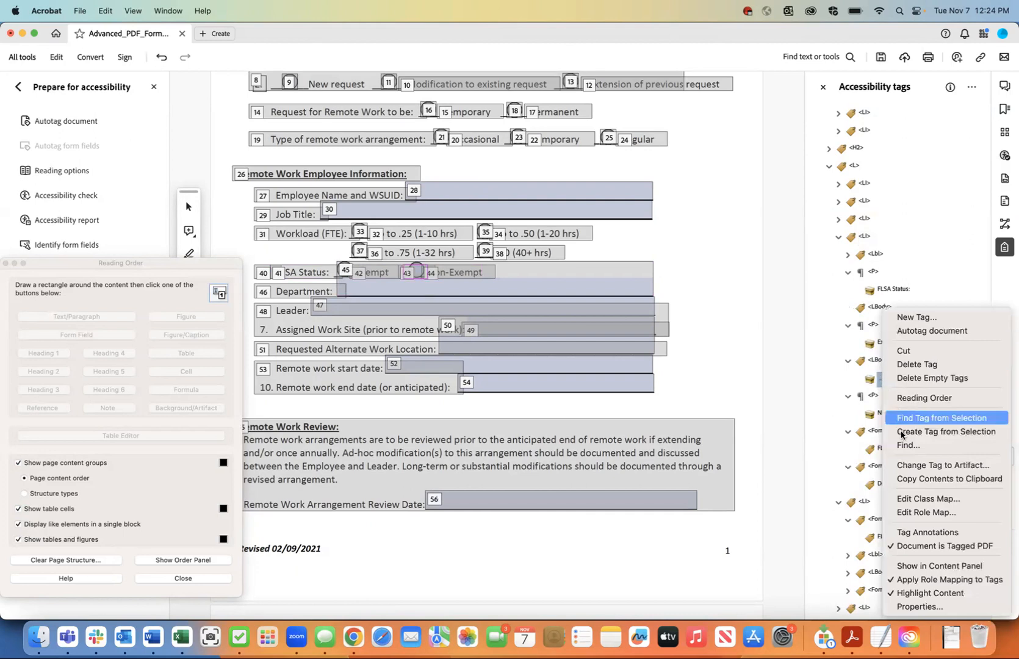
pyautogui.click(909, 465)
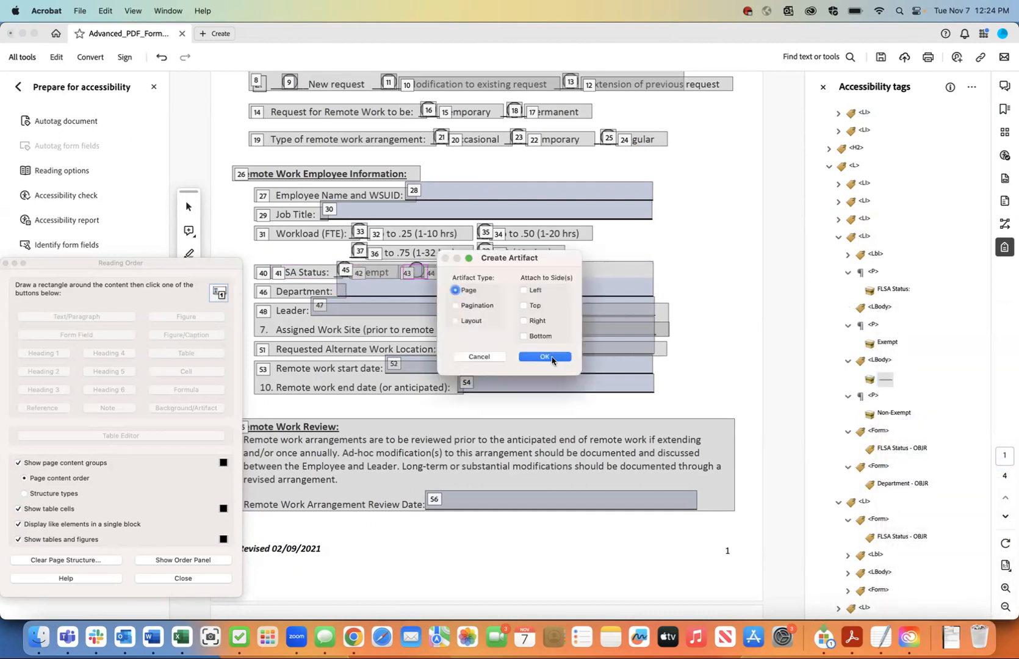
pyautogui.click(544, 356)
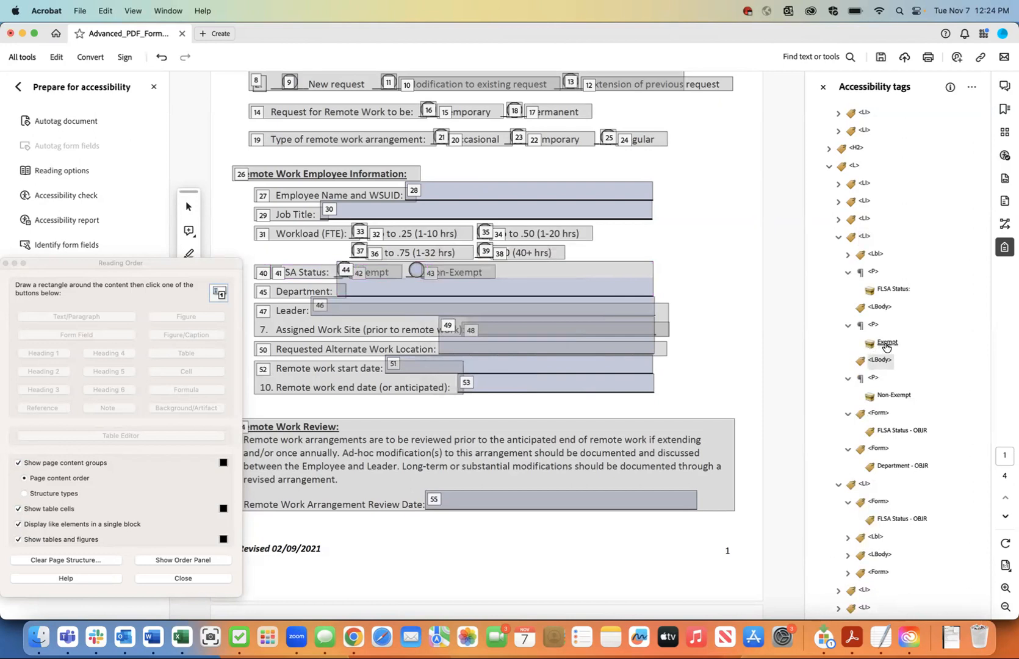
# Step: Move the "FLSA Status:" content from its P tag into the first empty LBody tag of the same list item
pyautogui.click(878, 308)
pyautogui.click(875, 254)
pyautogui.click(880, 310)
pyautogui.click(885, 291)
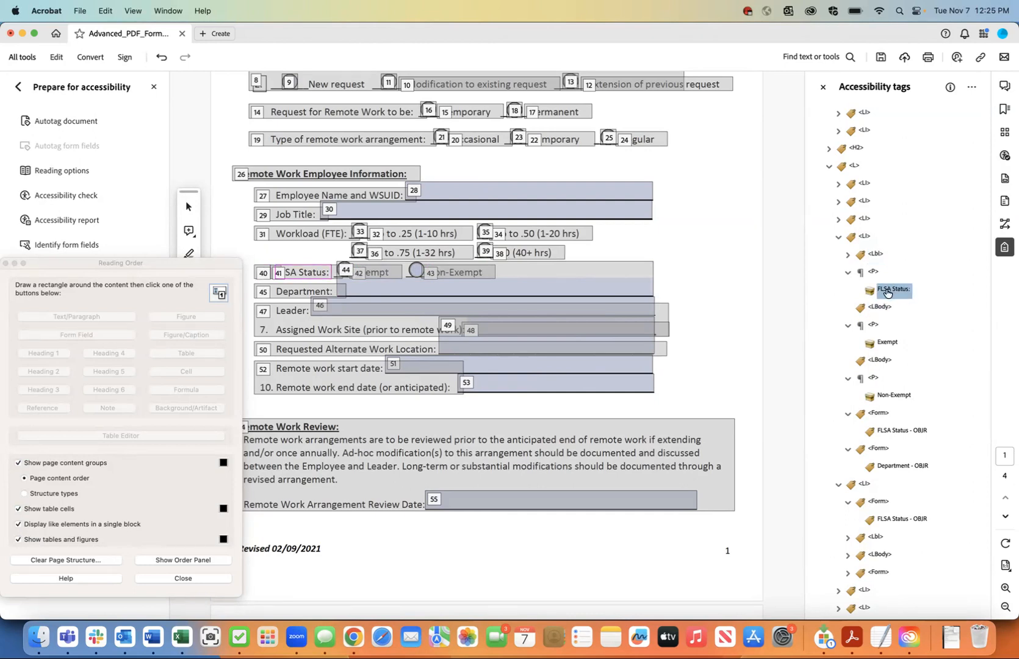
pyautogui.rightClick(887, 292)
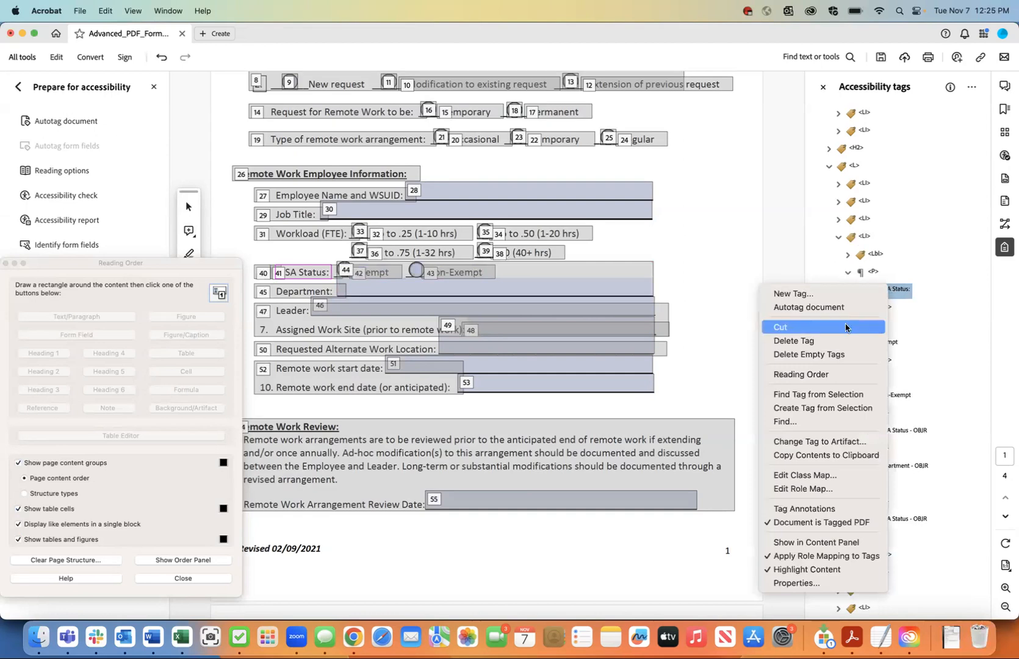
pyautogui.click(845, 328)
pyautogui.click(877, 309)
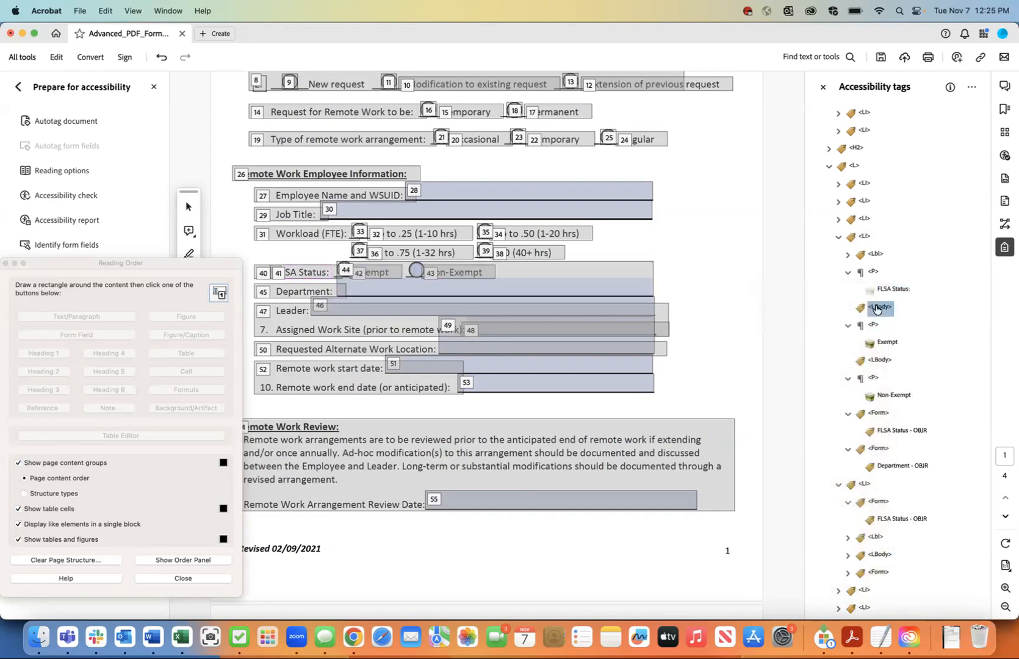
pyautogui.rightClick(876, 309)
pyautogui.click(901, 375)
# Step: Delete the emptied P tag between the Lbl and LBody tags of the FLSA Status list item
pyautogui.click(874, 272)
pyautogui.rightClick(874, 272)
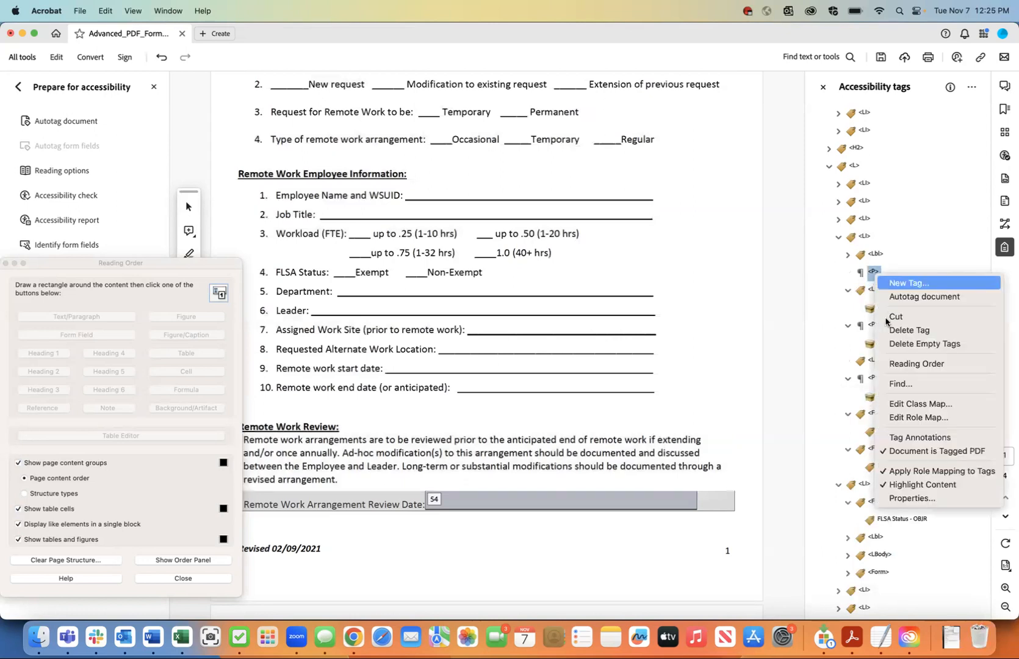
pyautogui.click(891, 330)
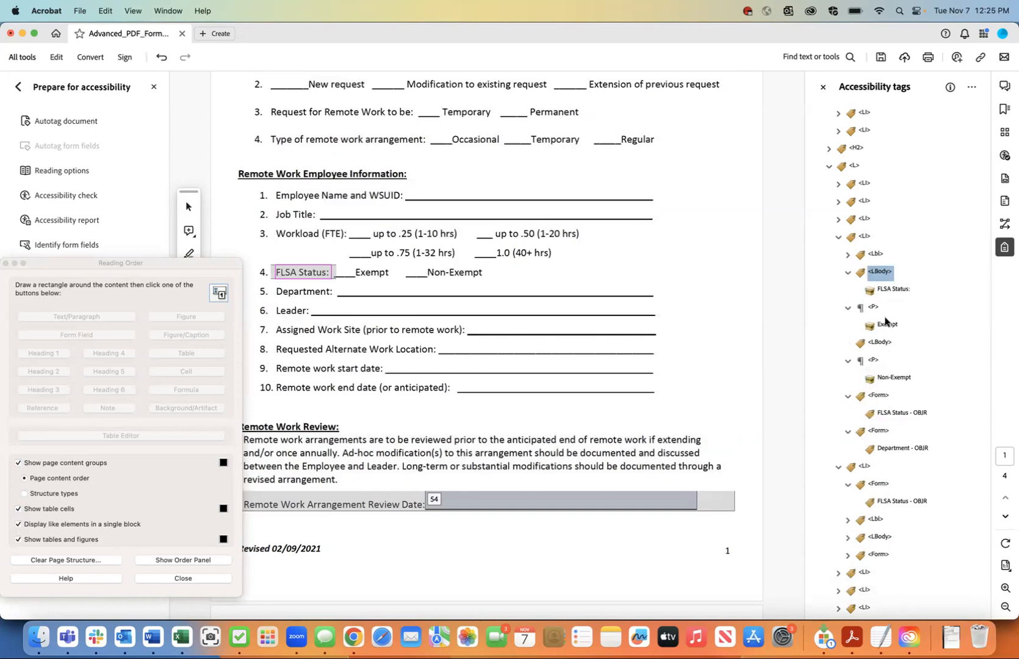
# Step: Move the "Exempt" content out of its P tag to directly after "FLSA Status:" in the LBody tag
pyautogui.click(885, 328)
pyautogui.rightClick(884, 329)
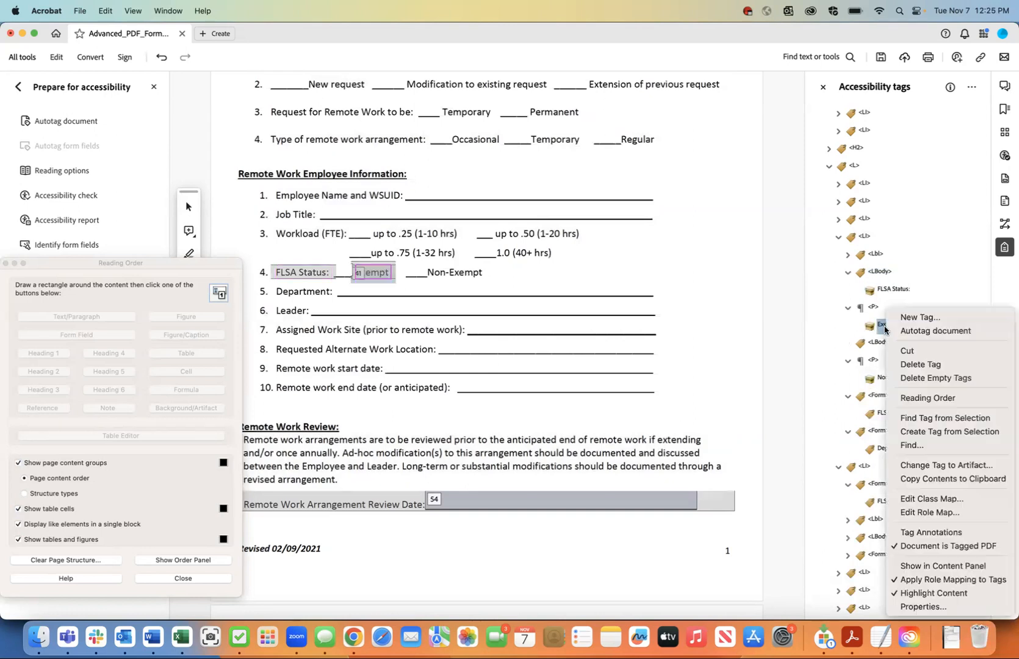
pyautogui.click(907, 350)
pyautogui.click(886, 292)
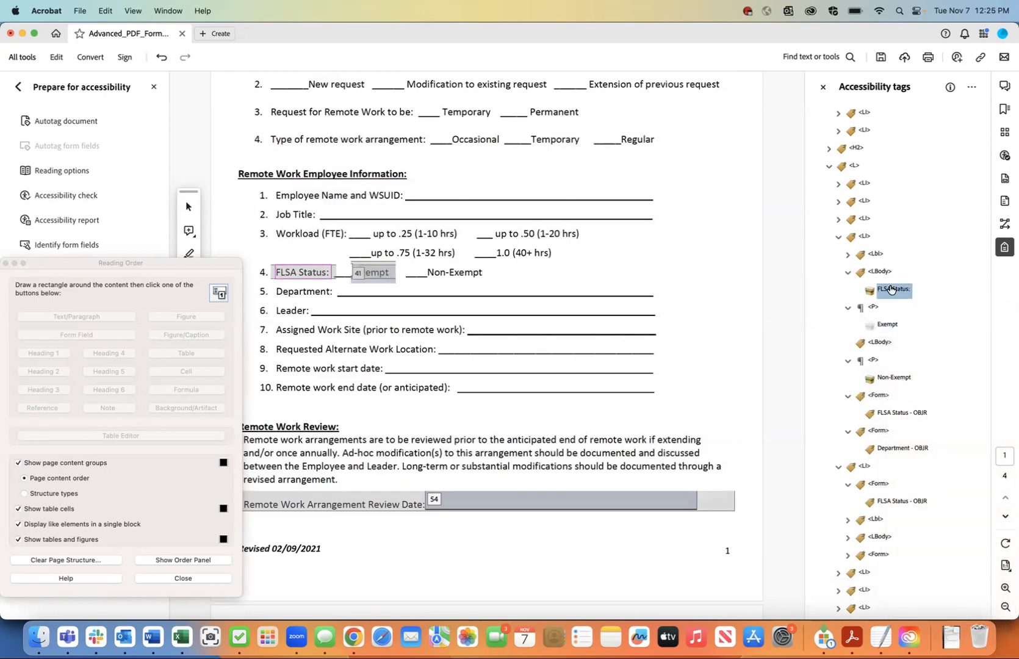
pyautogui.rightClick(888, 293)
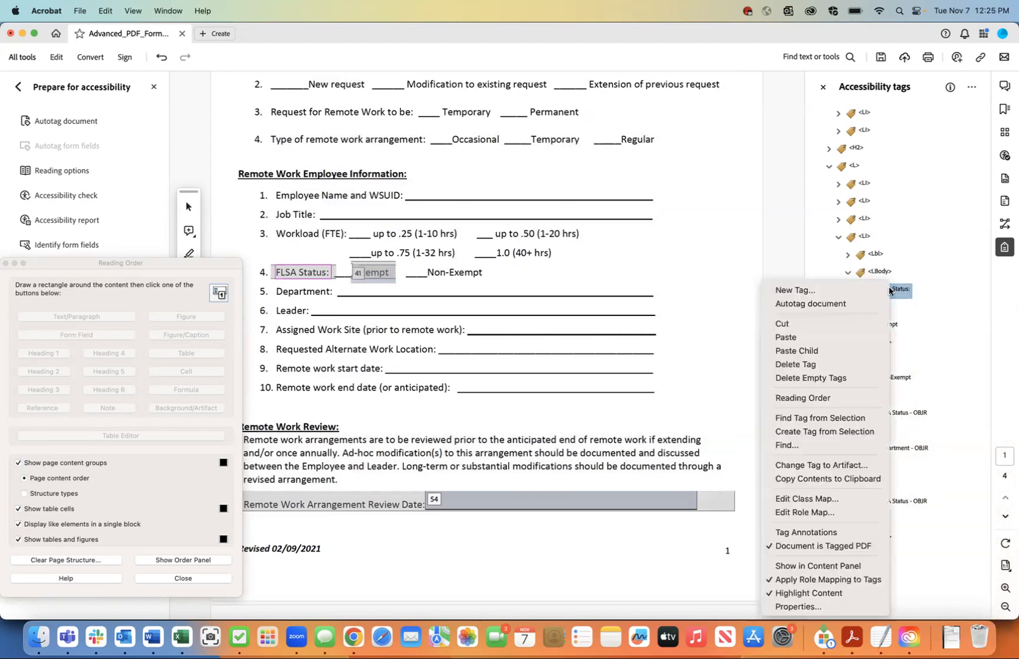
pyautogui.click(855, 337)
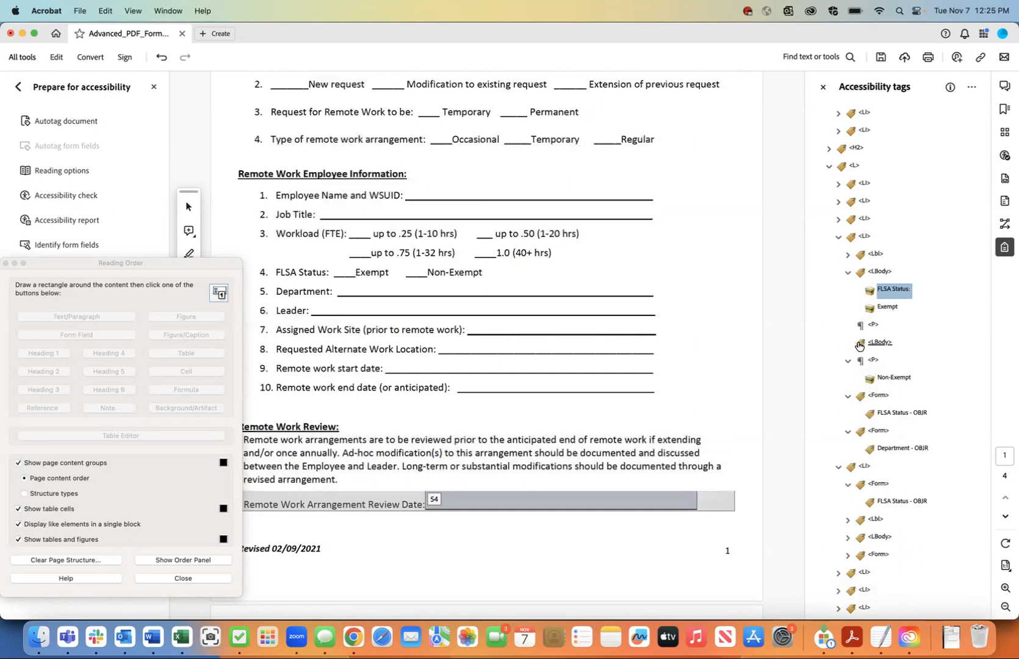
# Step: Move the "Non-Exempt" content out of its P tag to directly after "Exempt" in the LBody tag
pyautogui.click(886, 377)
pyautogui.rightClick(888, 380)
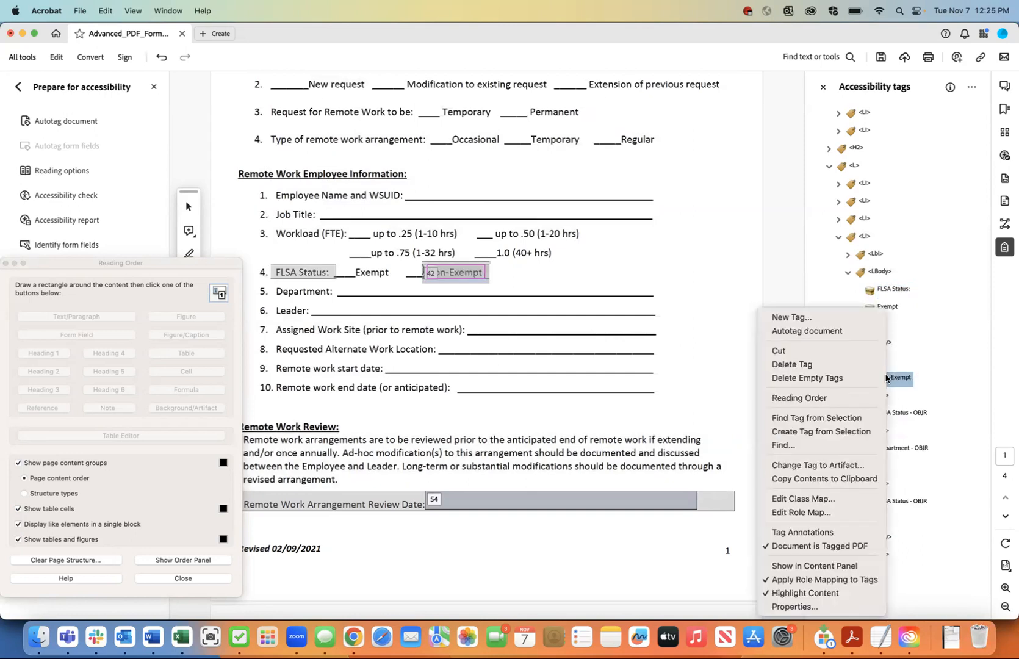
pyautogui.click(858, 354)
pyautogui.click(888, 307)
pyautogui.rightClick(888, 307)
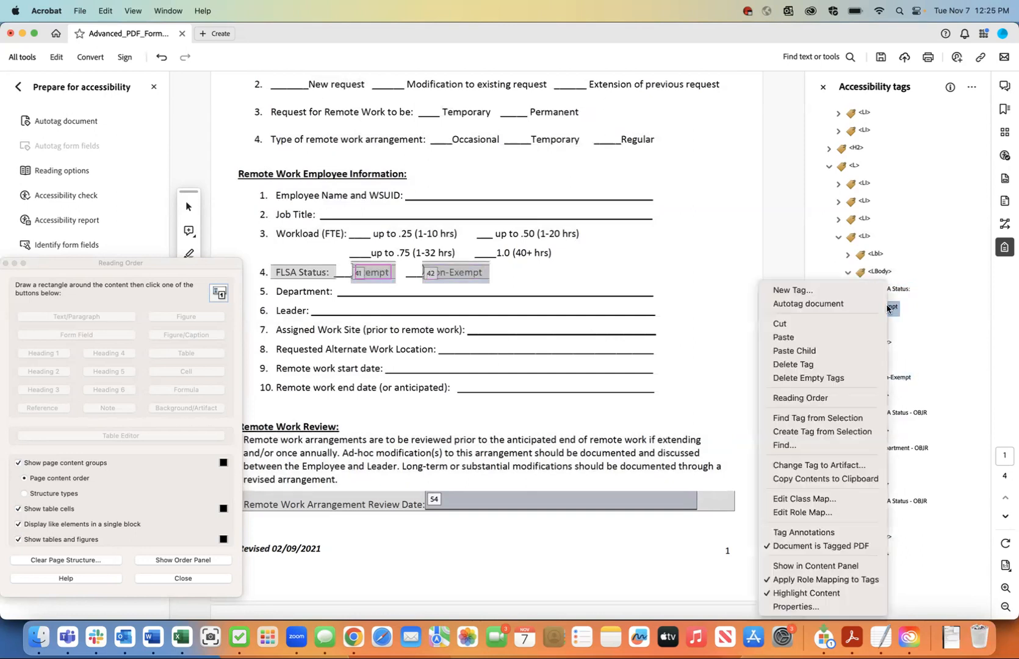
pyautogui.click(866, 338)
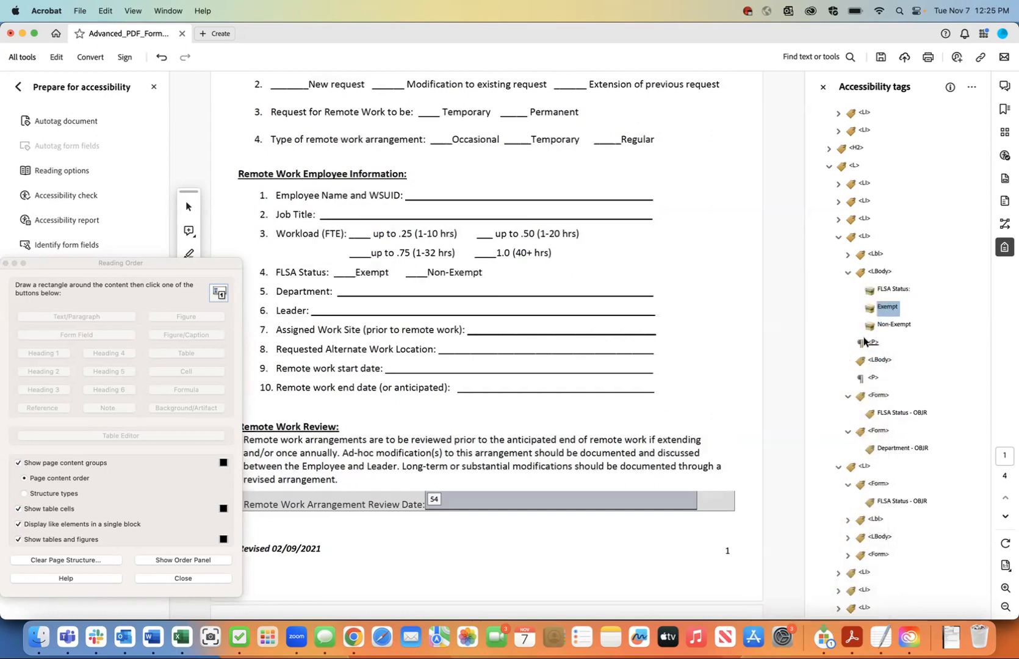
# Step: Delete the two empty P tags and the empty LBody tag between them in the FLSA Status list item
pyautogui.click(873, 344)
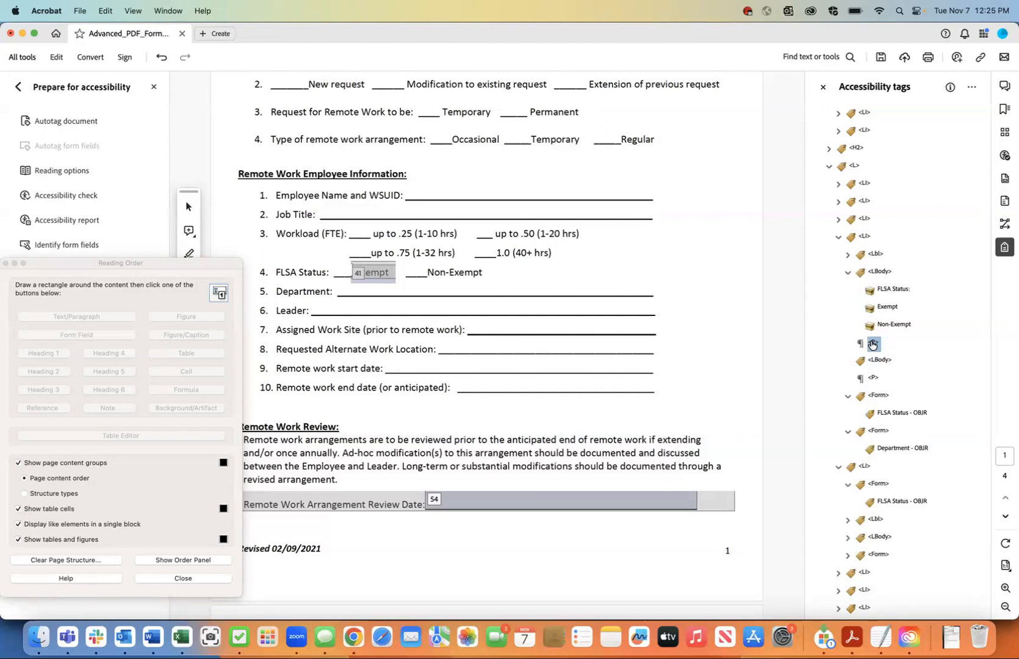
pyautogui.moveTo(872, 345); pyautogui.dragTo(876, 363)
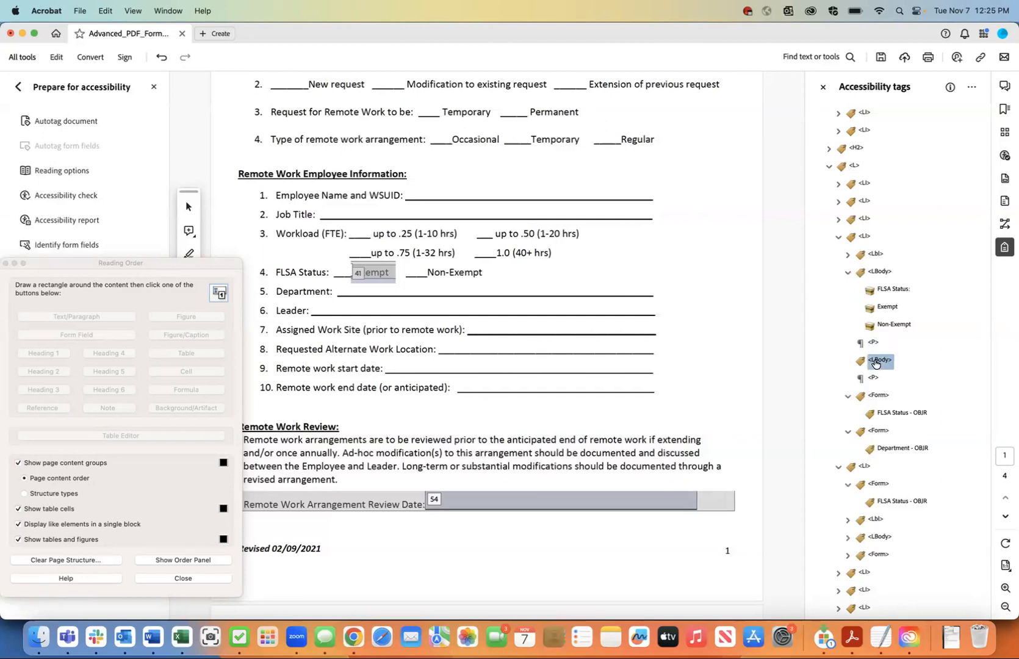
pyautogui.click(873, 380)
pyautogui.click(873, 345)
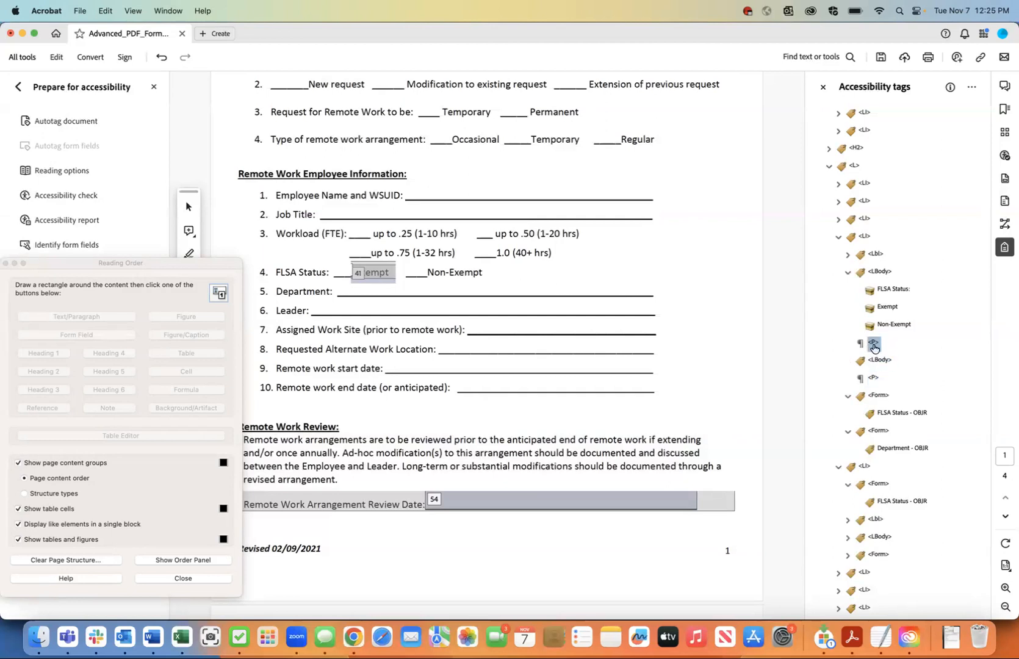
pyautogui.keyDown('shift'); pyautogui.click(874, 379); pyautogui.keyUp('shift')
pyautogui.rightClick(874, 379)
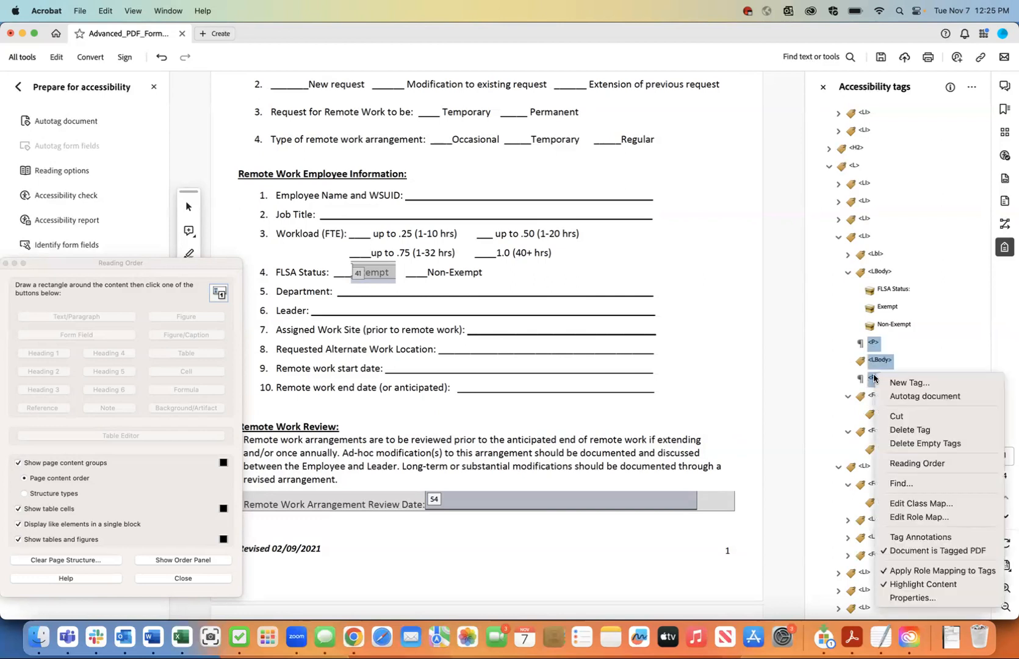
pyautogui.click(893, 424)
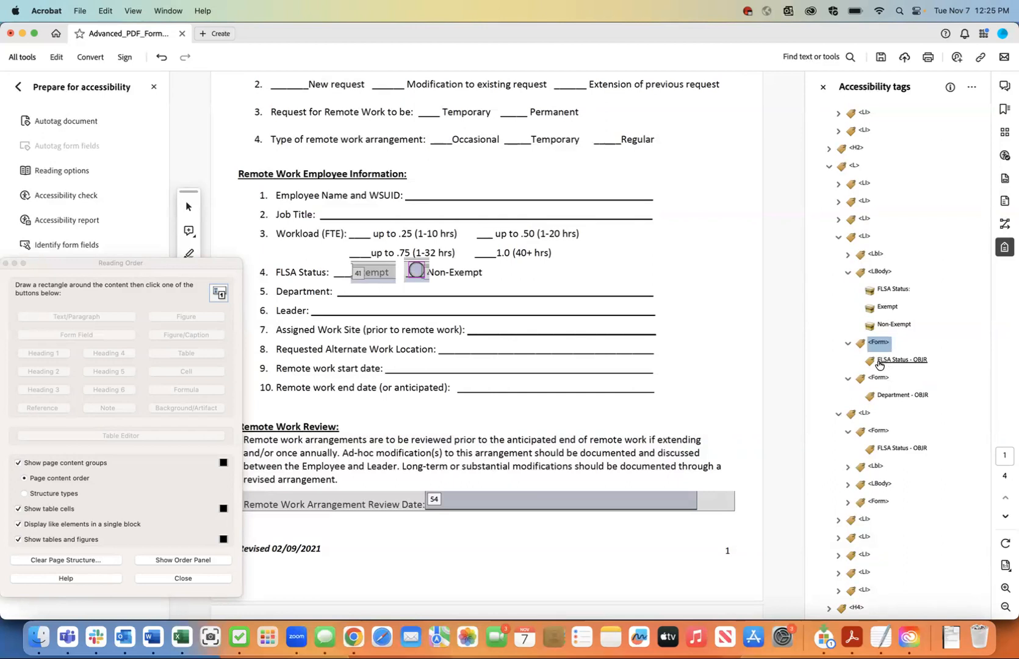
# Step: Move the Form tag of the Non-Exempt radio button into the LBody tag, directly after the "Non-Exempt" content
pyautogui.click(886, 363)
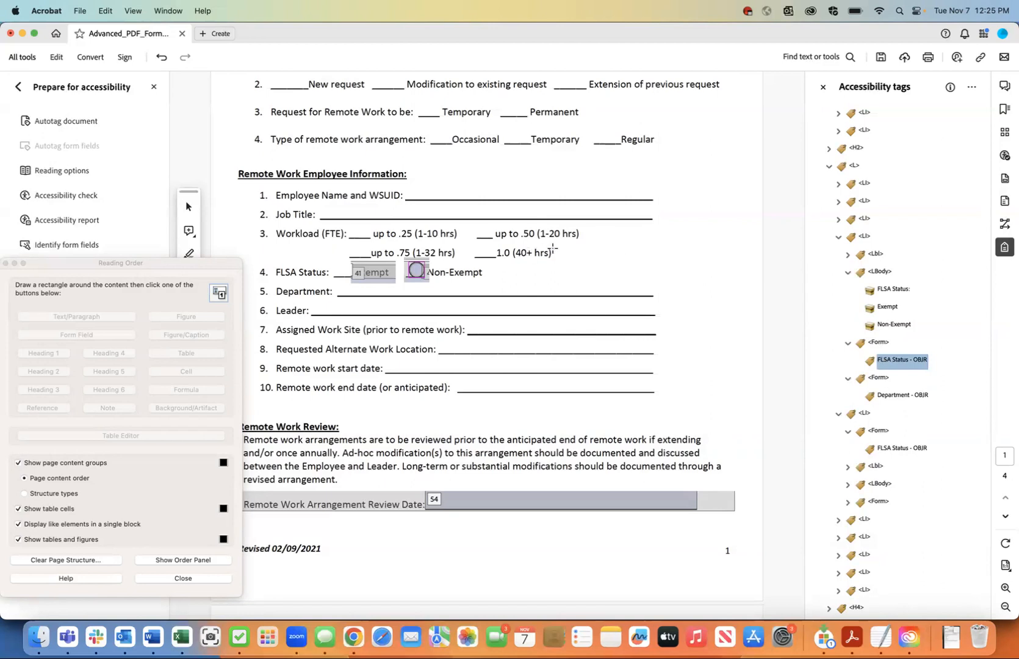
pyautogui.click(876, 345)
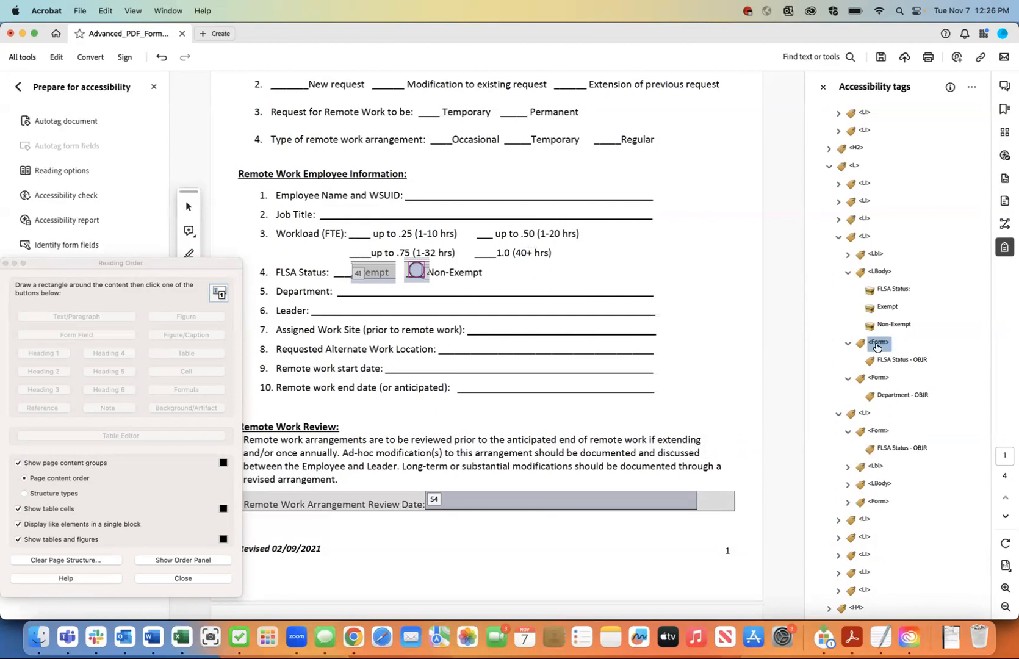
pyautogui.rightClick(877, 345)
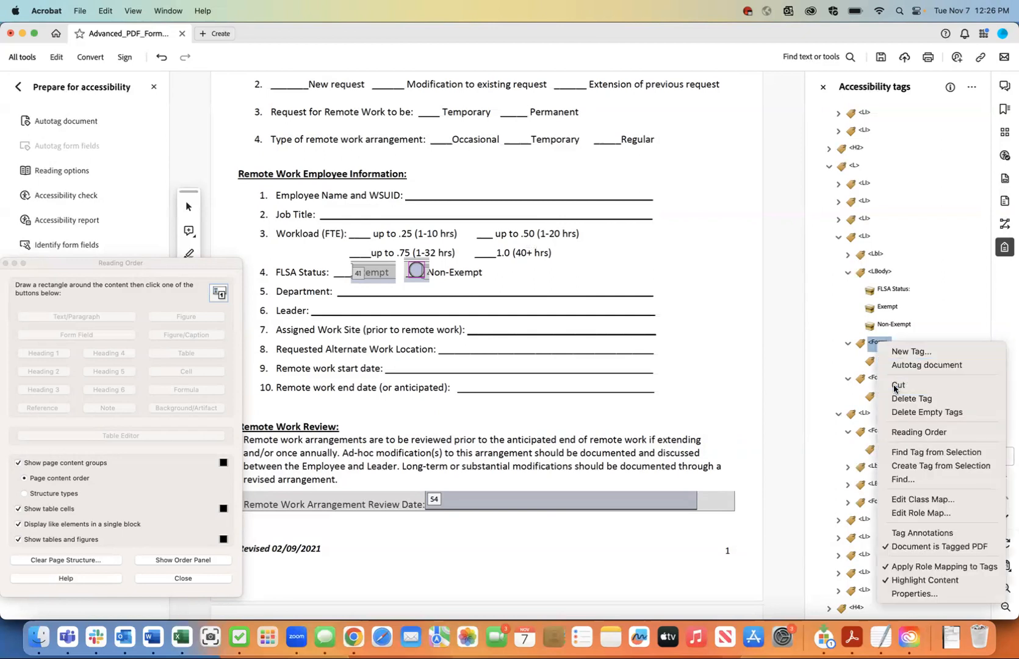
pyautogui.click(899, 384)
pyautogui.click(893, 324)
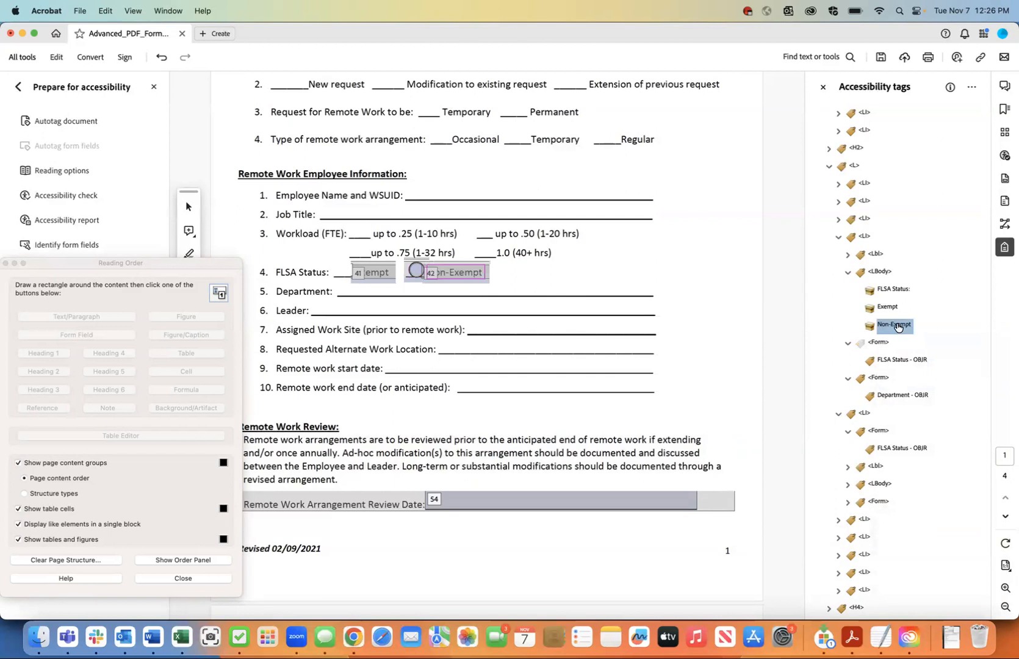
pyautogui.rightClick(897, 327)
pyautogui.click(873, 339)
# Step: Check the content and form field order in the FLSA Status LBody tag and save the PDF
pyautogui.click(888, 308)
pyautogui.click(895, 360)
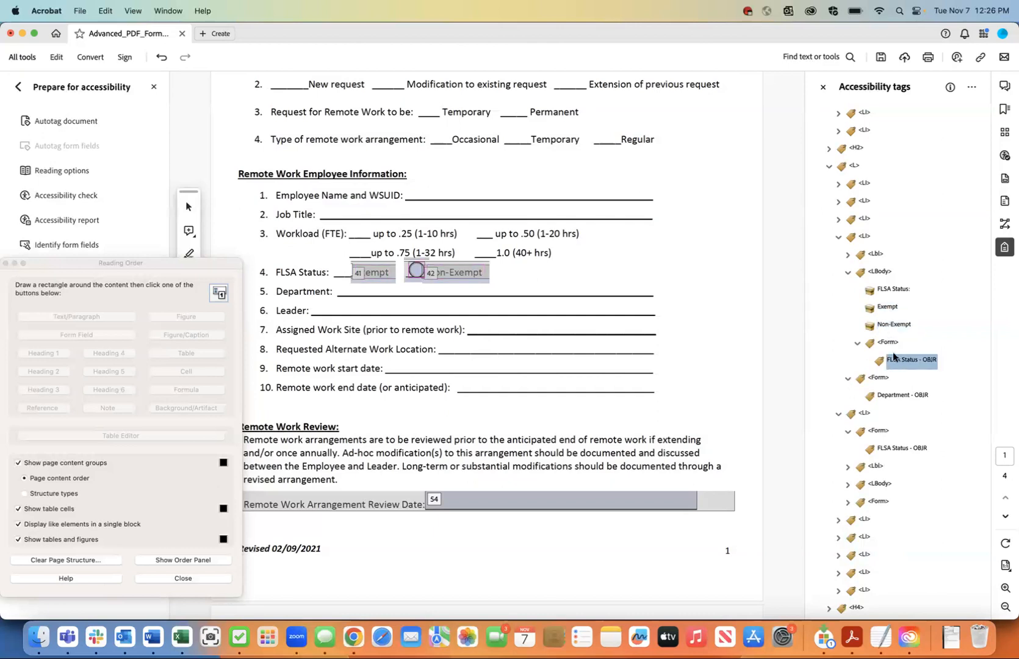
pyautogui.click(888, 328)
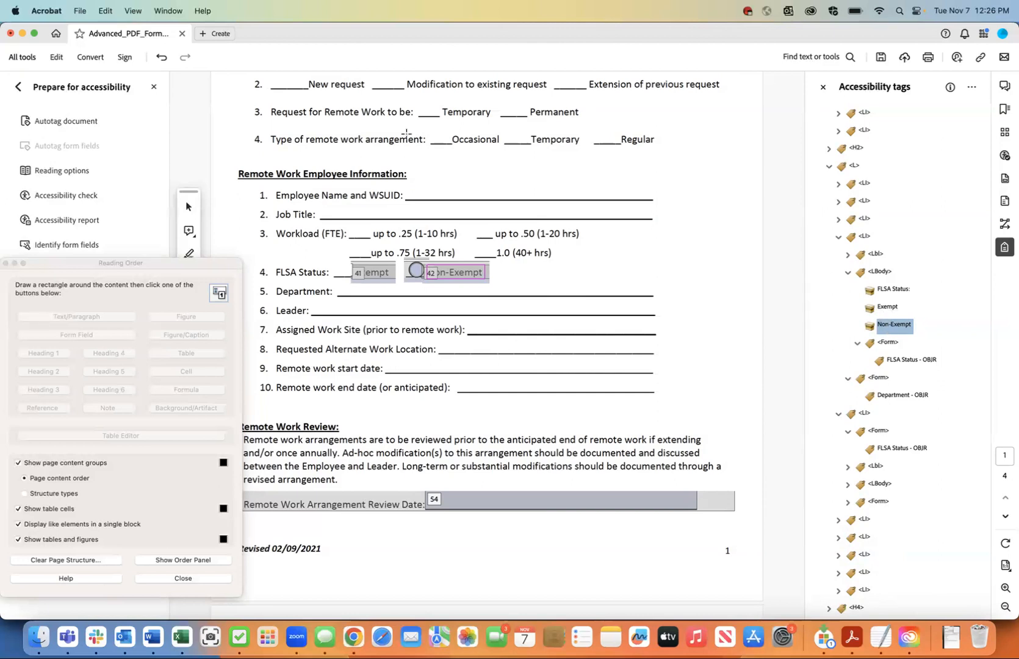
pyautogui.click(79, 12)
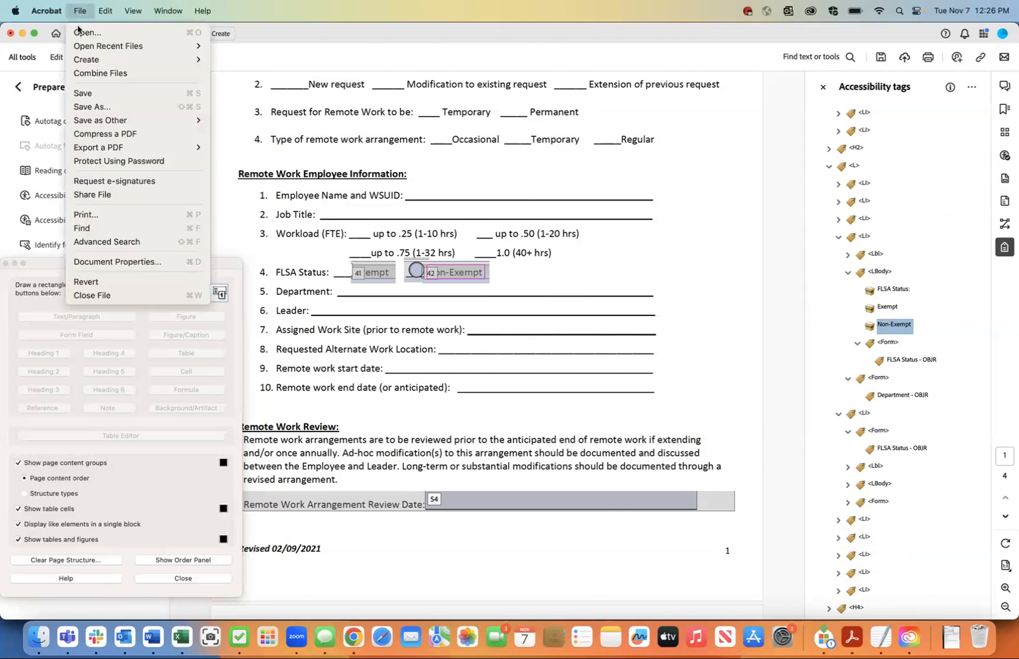
pyautogui.click(83, 94)
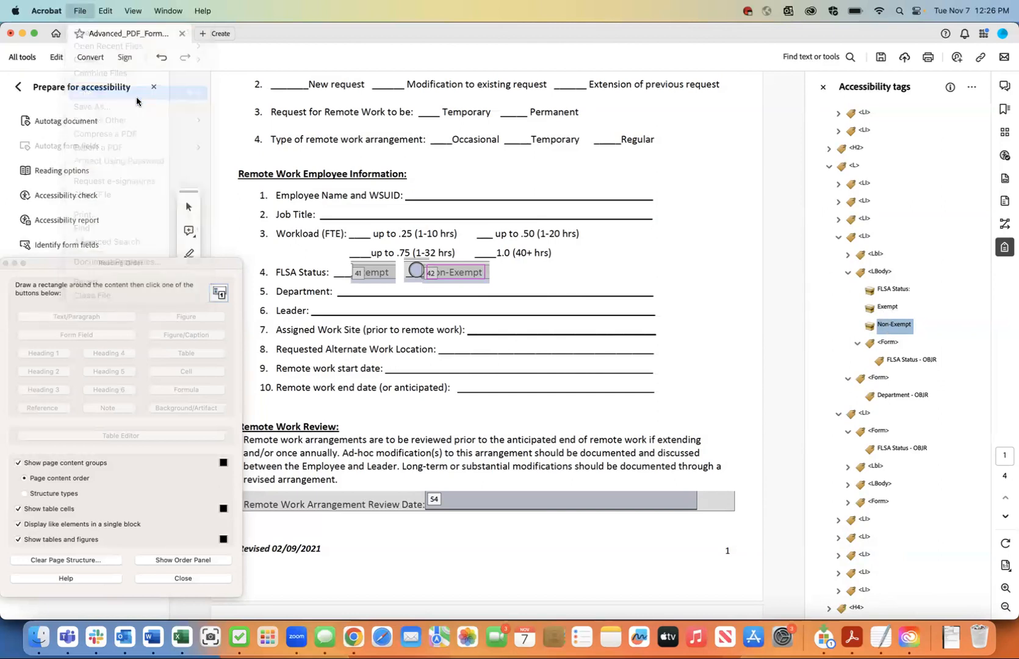
# Step: Move the Form tag of the Exempt radio button from the Department list item to directly after the "Exempt" content in the FLSA Status LBody
pyautogui.click(879, 431)
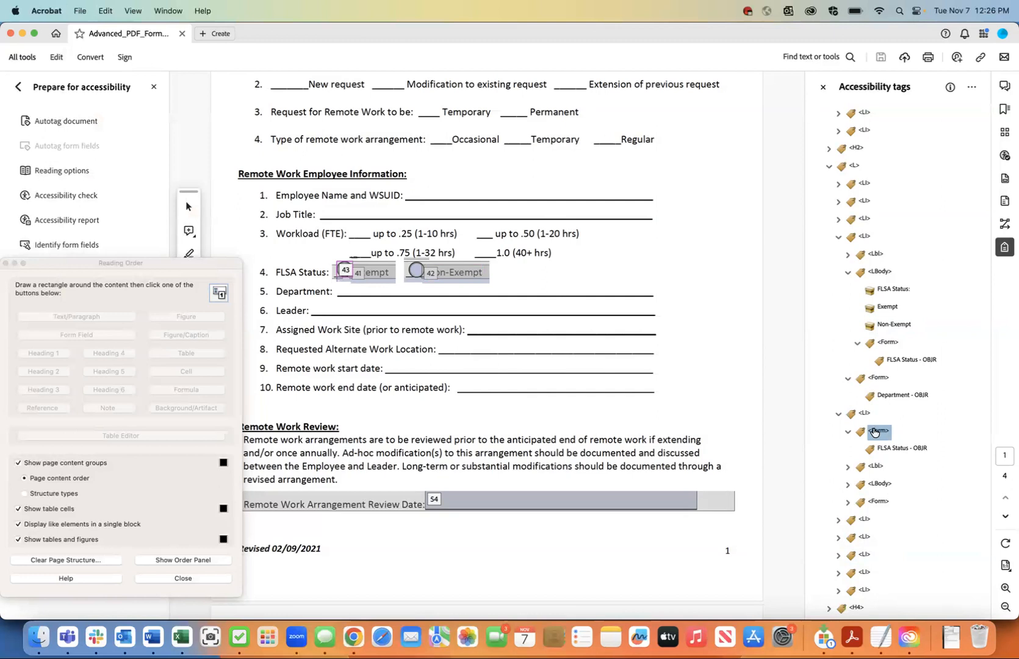
pyautogui.rightClick(874, 431)
pyautogui.click(893, 396)
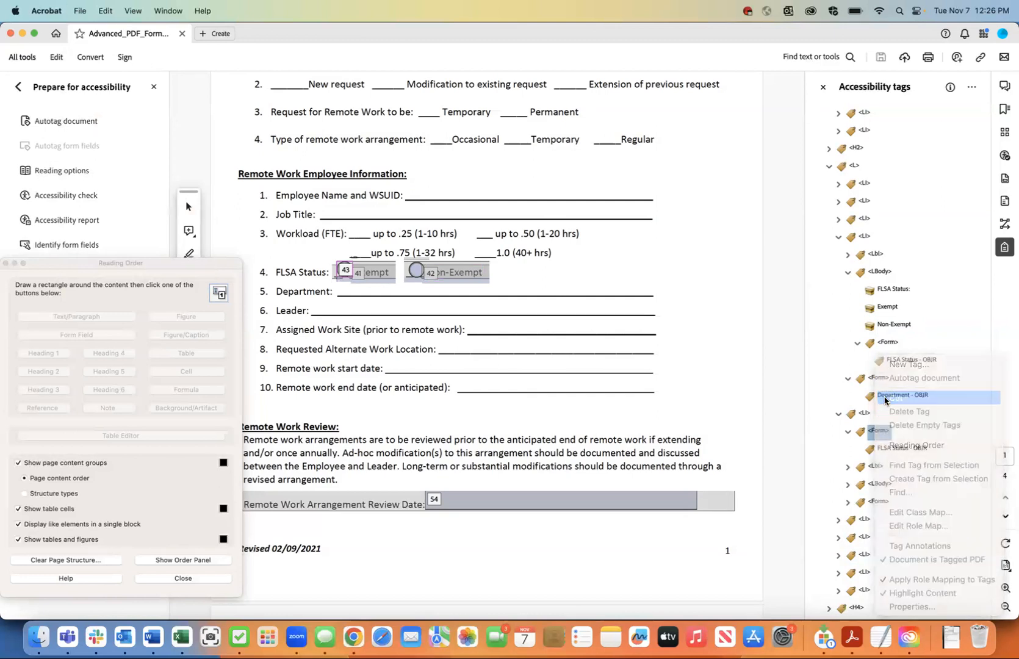
pyautogui.click(889, 307)
pyautogui.rightClick(890, 309)
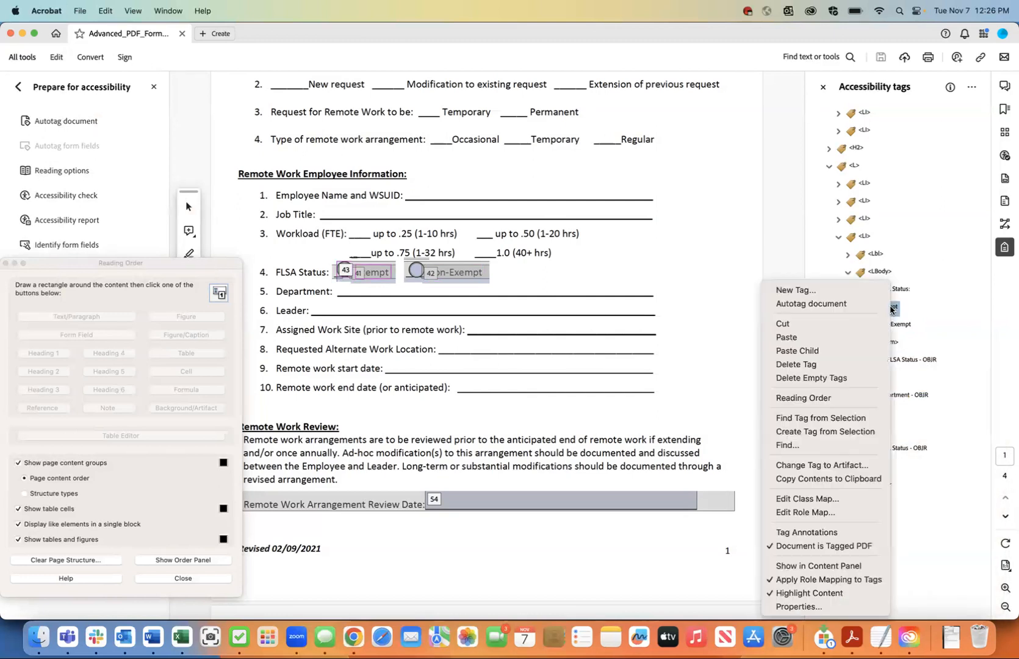
pyautogui.click(867, 337)
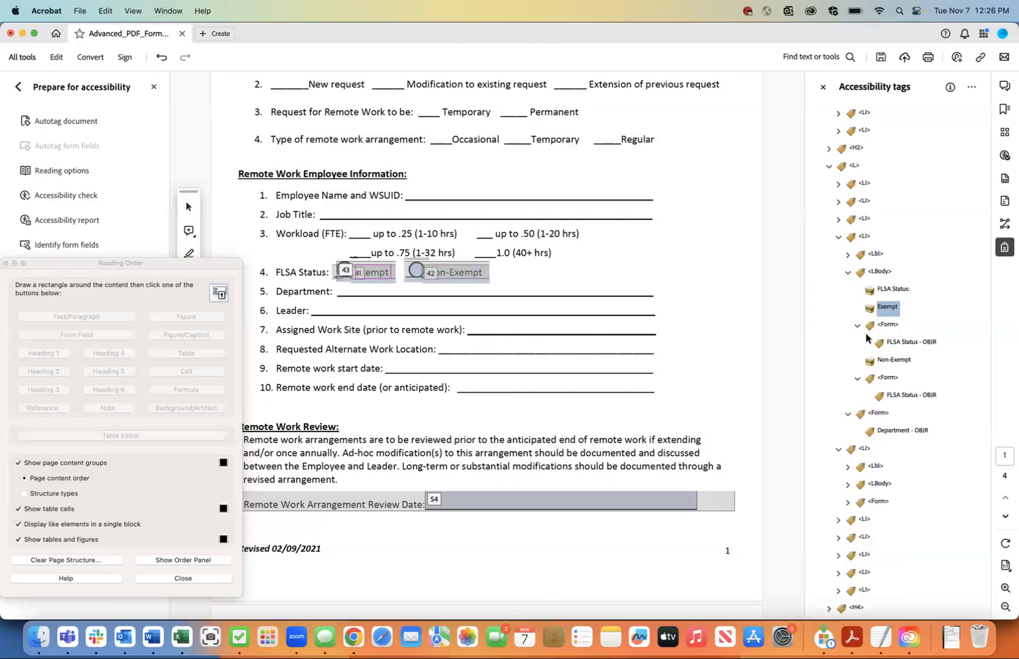
# Step: Collapse the two radio button Form tags in the FLSA Status LBody, check the list item's highlighted content and save the PDF
pyautogui.click(857, 325)
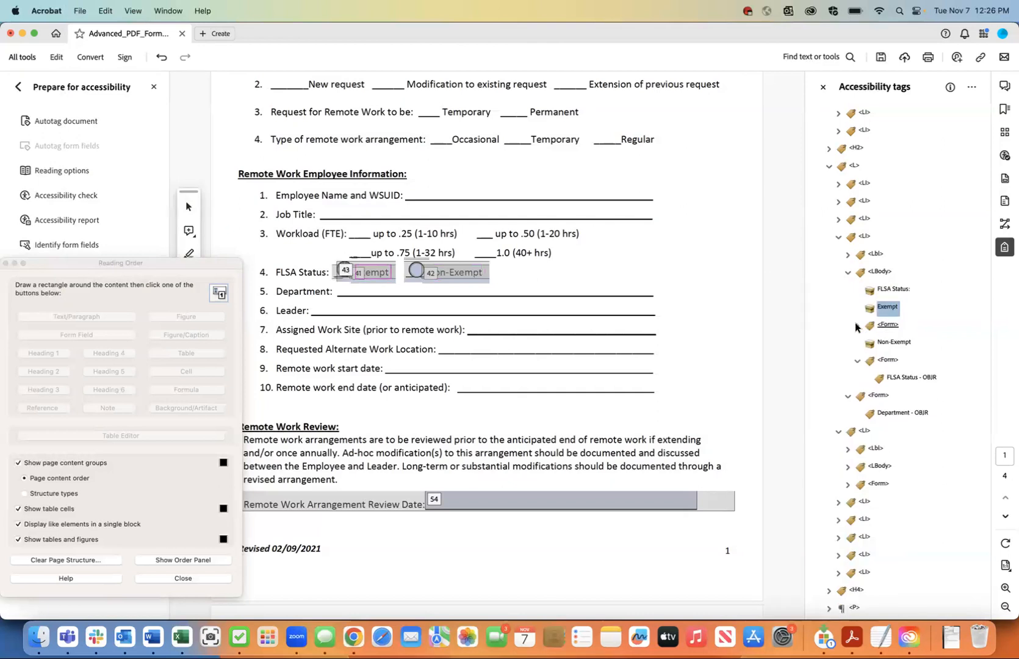
pyautogui.click(857, 359)
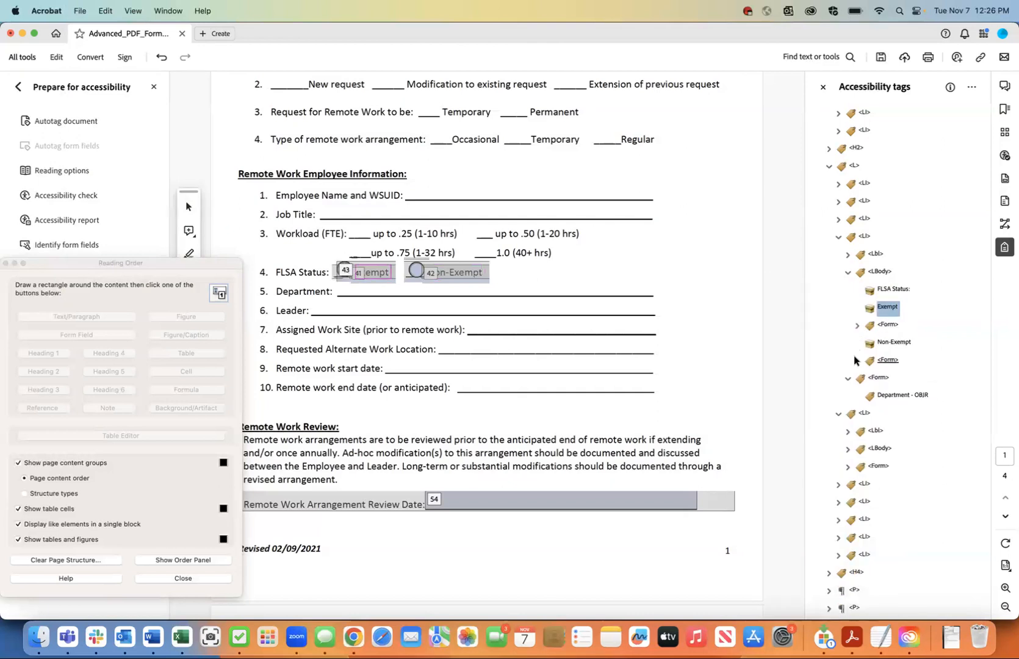
pyautogui.click(864, 237)
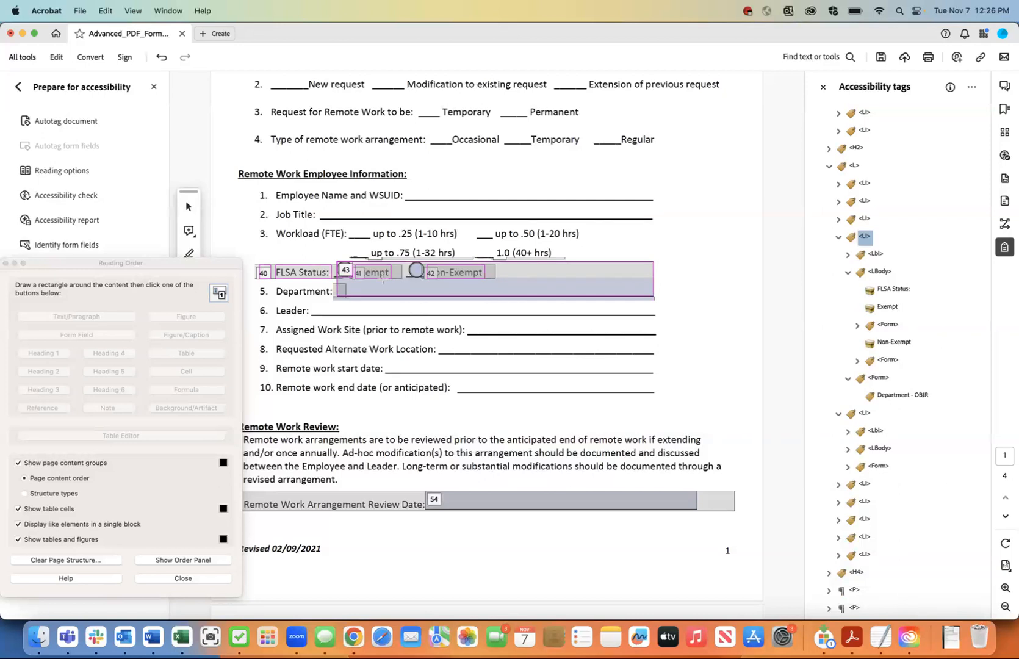
pyautogui.click(82, 16)
pyautogui.click(85, 93)
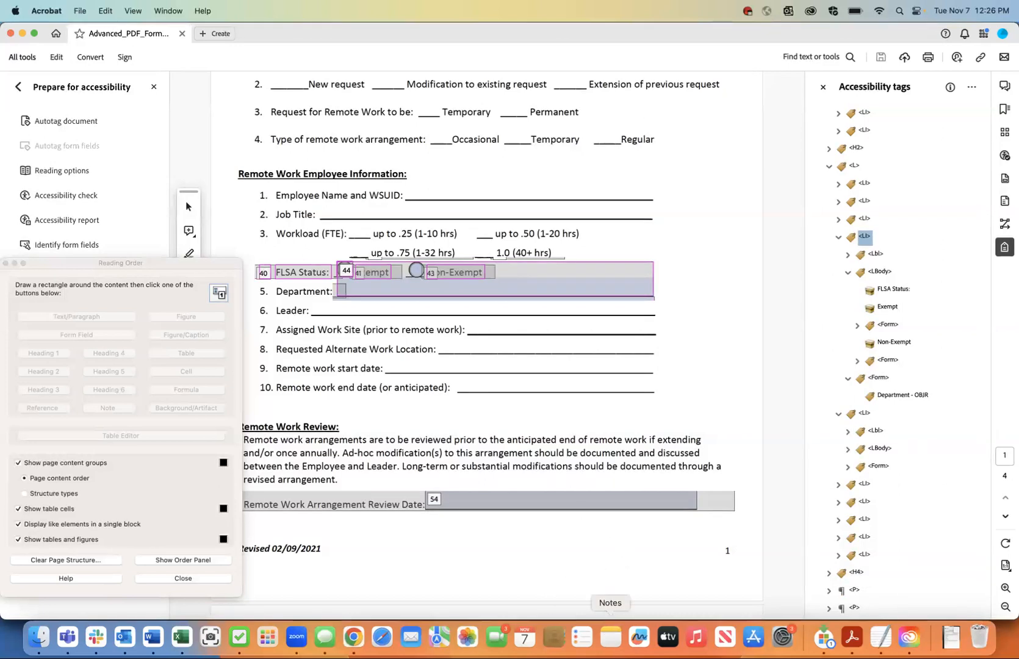
# Step: Examine which content and form fields the FLSA Status and Department list items hold, expanding the Department item's Lbl and LBody tags
pyautogui.click(851, 633)
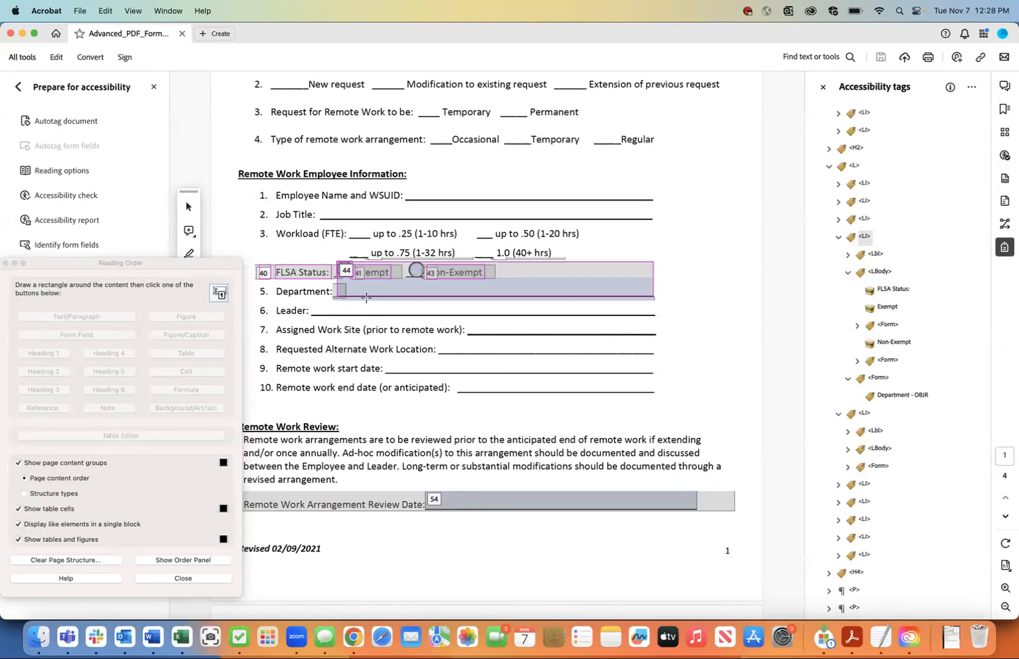
pyautogui.scroll(-1, 855, 323)
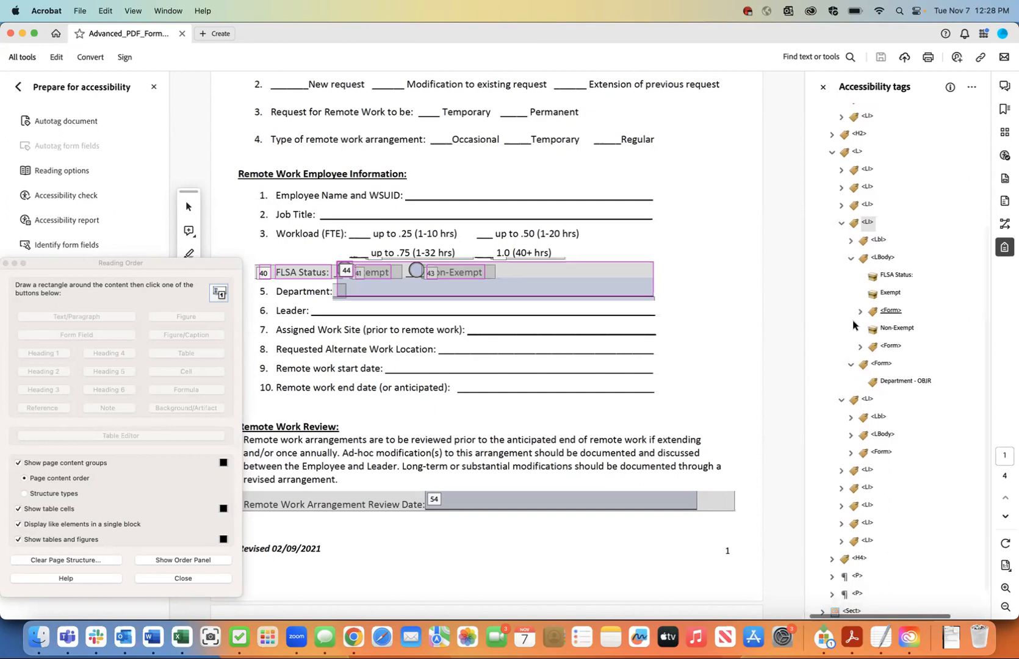
pyautogui.click(866, 224)
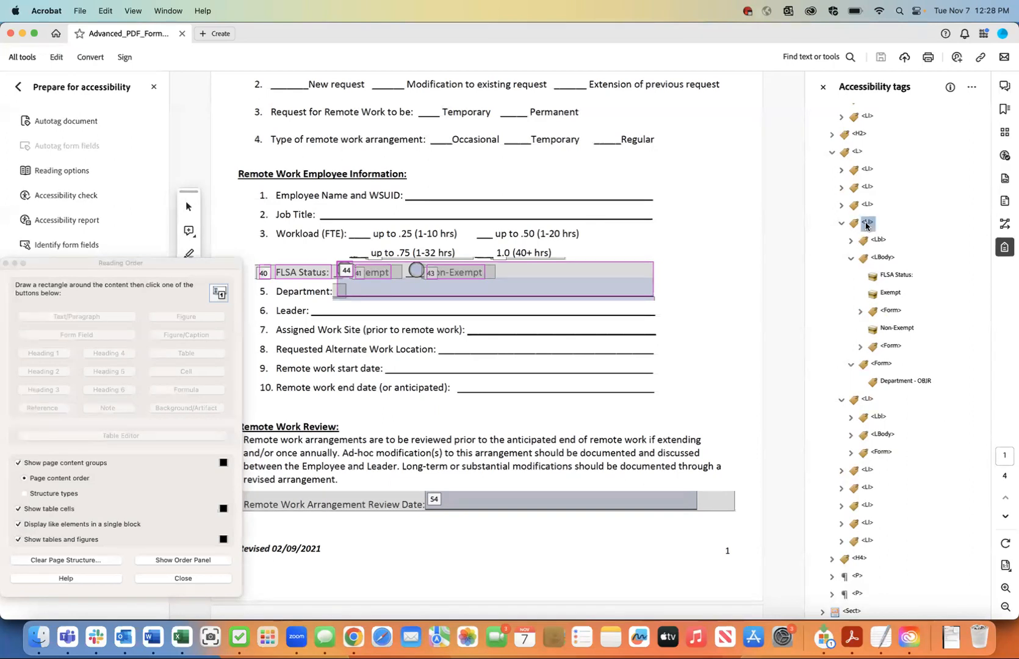
pyautogui.click(865, 401)
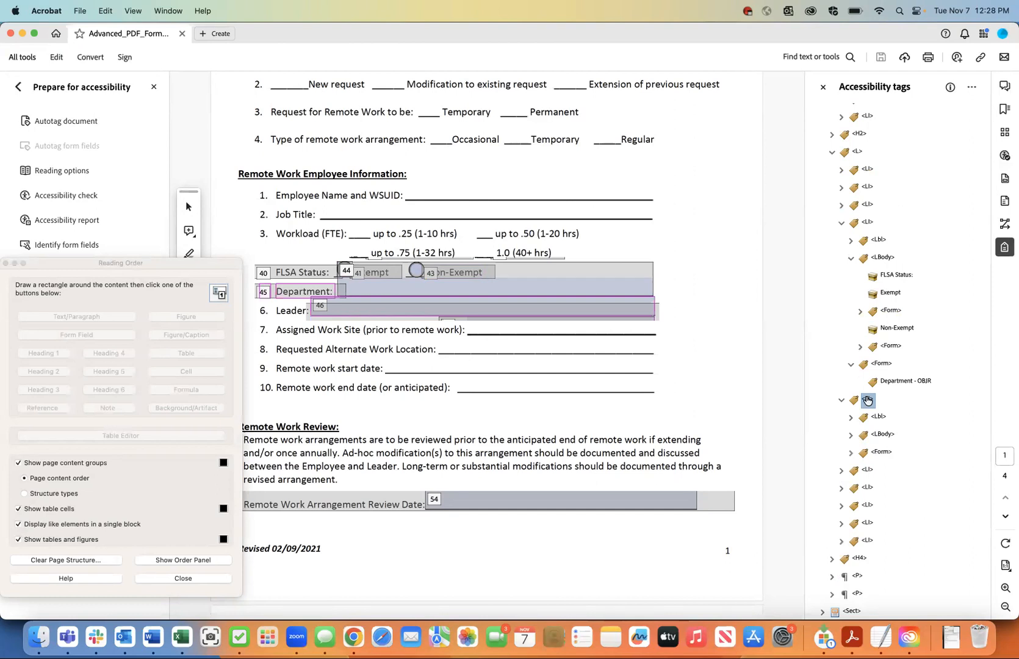
pyautogui.click(851, 417)
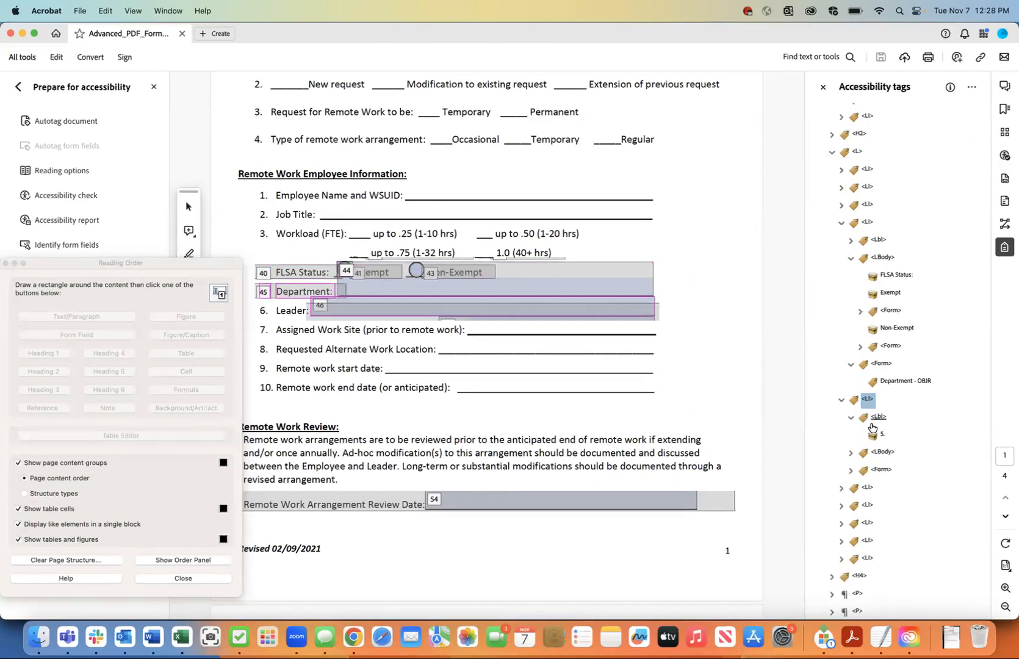
pyautogui.click(851, 453)
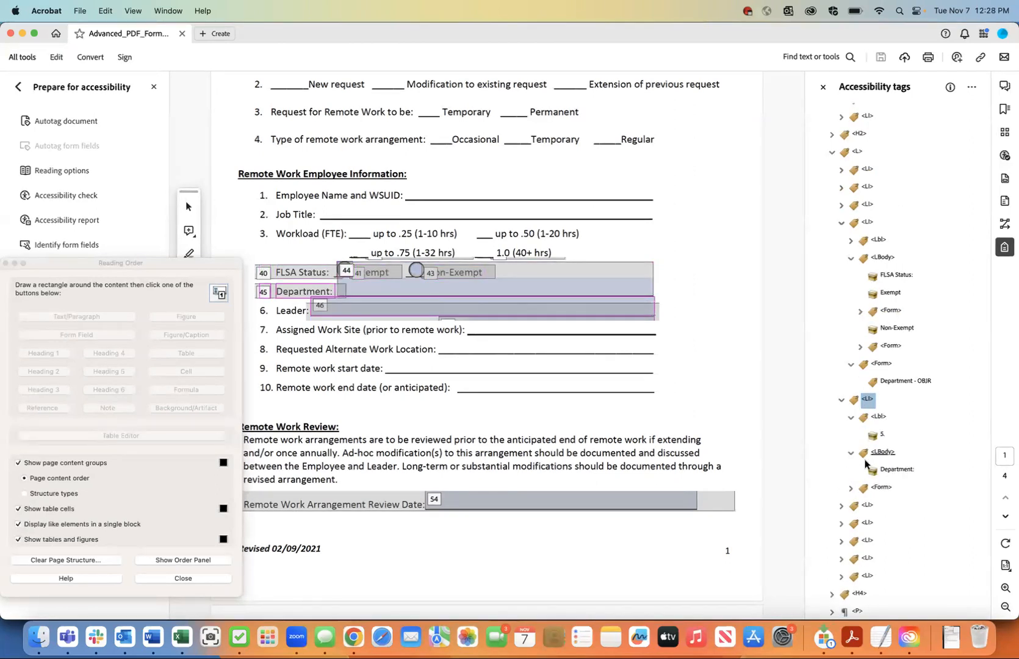
pyautogui.click(885, 470)
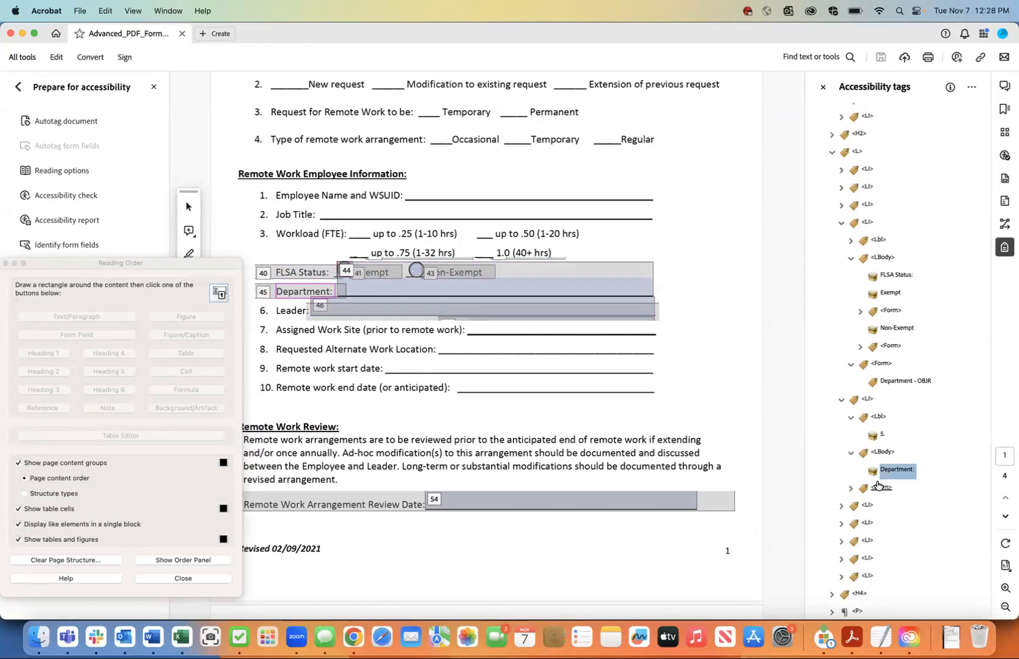
pyautogui.click(877, 488)
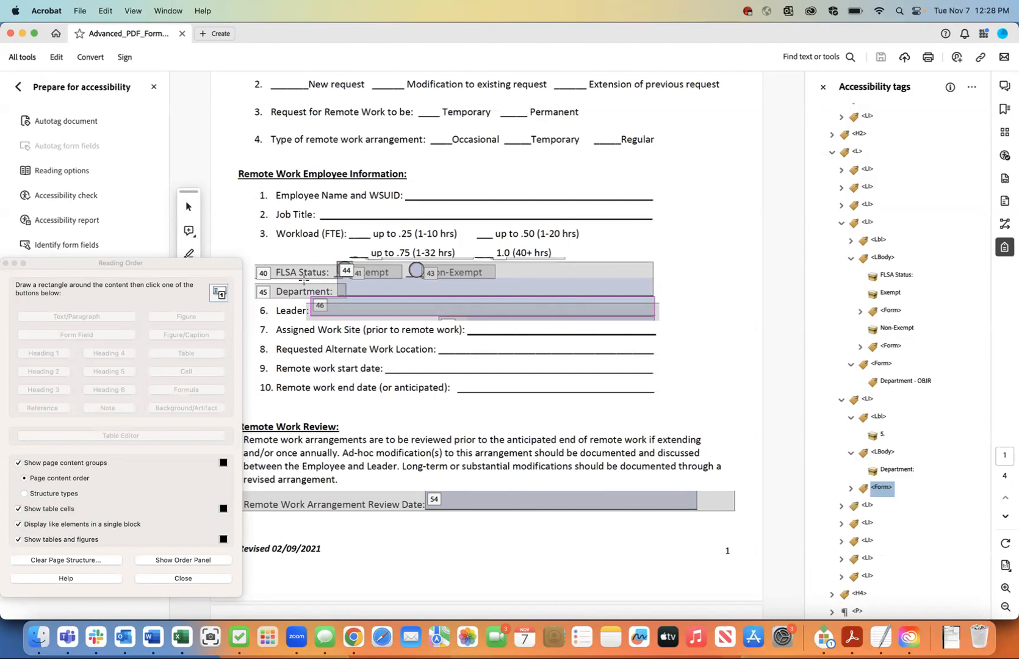
pyautogui.click(79, 11)
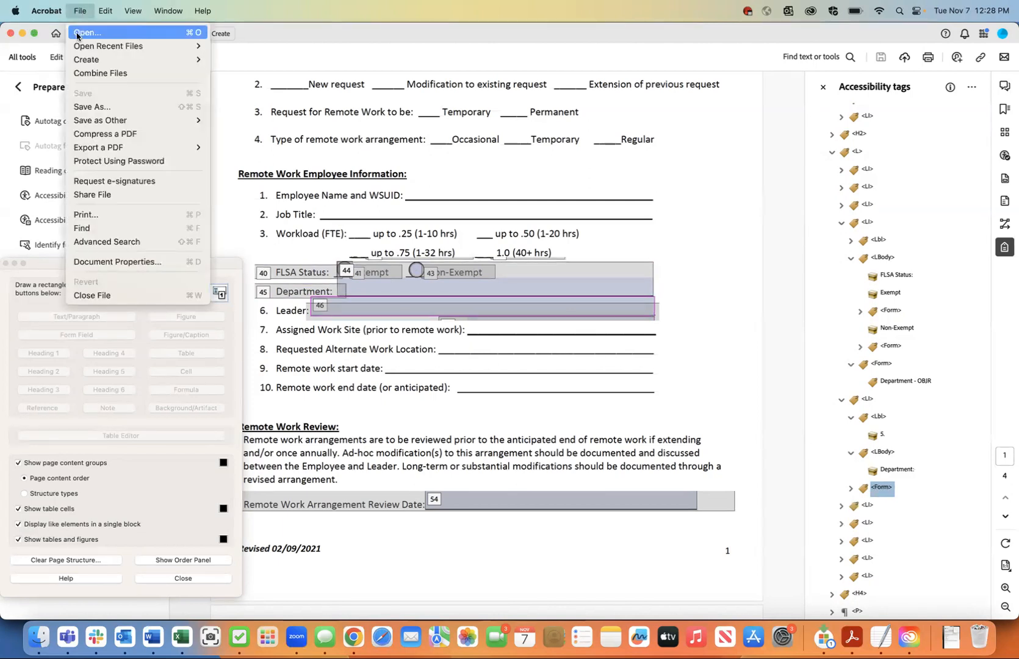
pyautogui.click(788, 365)
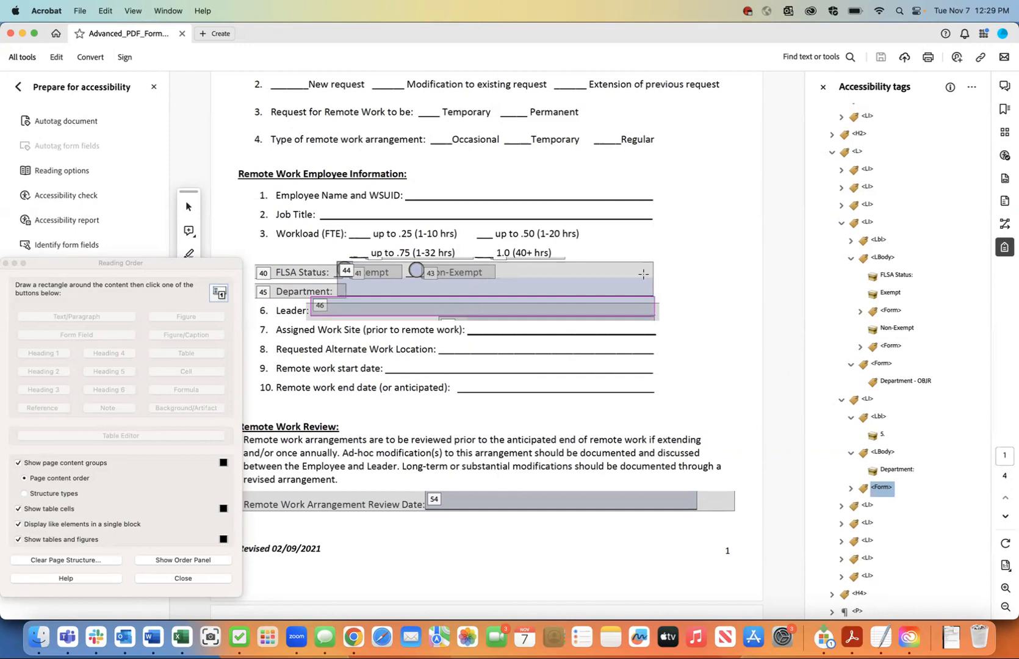
# Step: Move the Department field's Form tag out of the FLSA Status list item to directly after the "Department:" content in its LBody
pyautogui.click(895, 471)
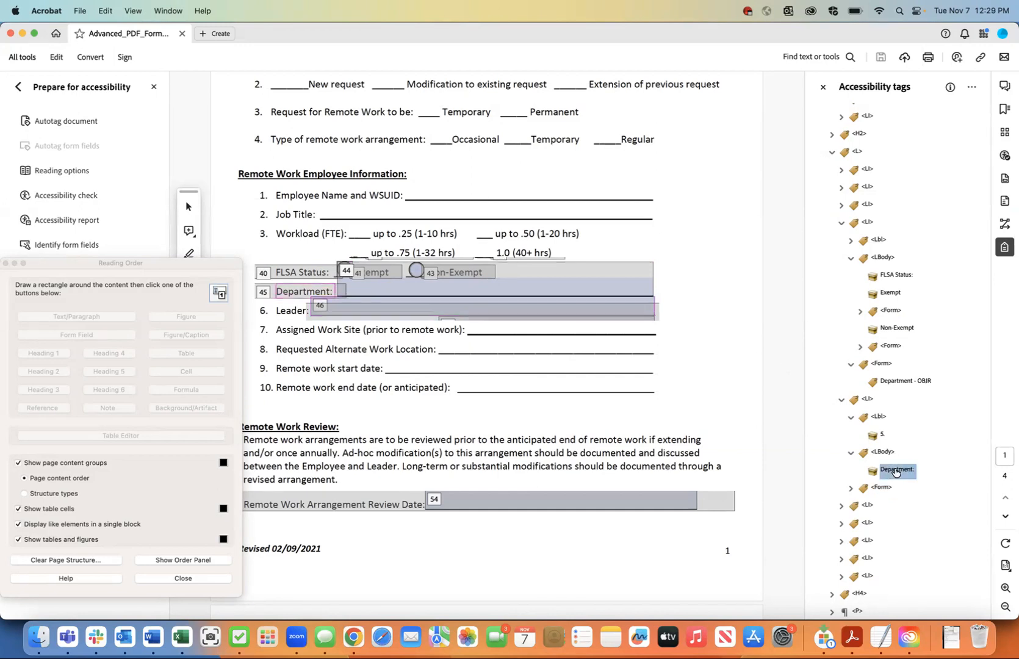
pyautogui.click(881, 363)
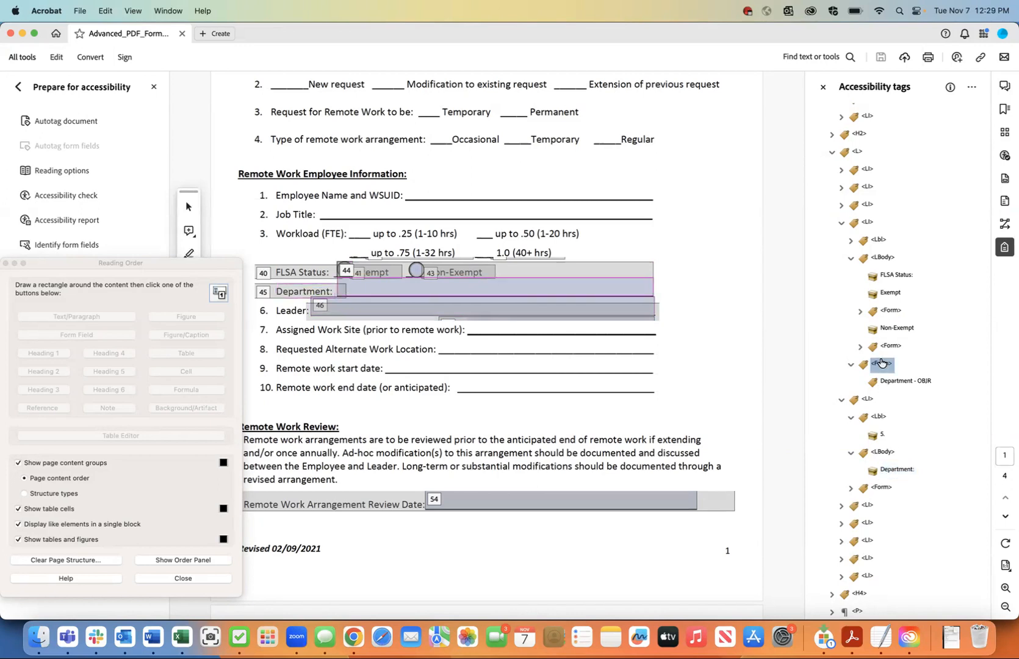
pyautogui.rightClick(881, 363)
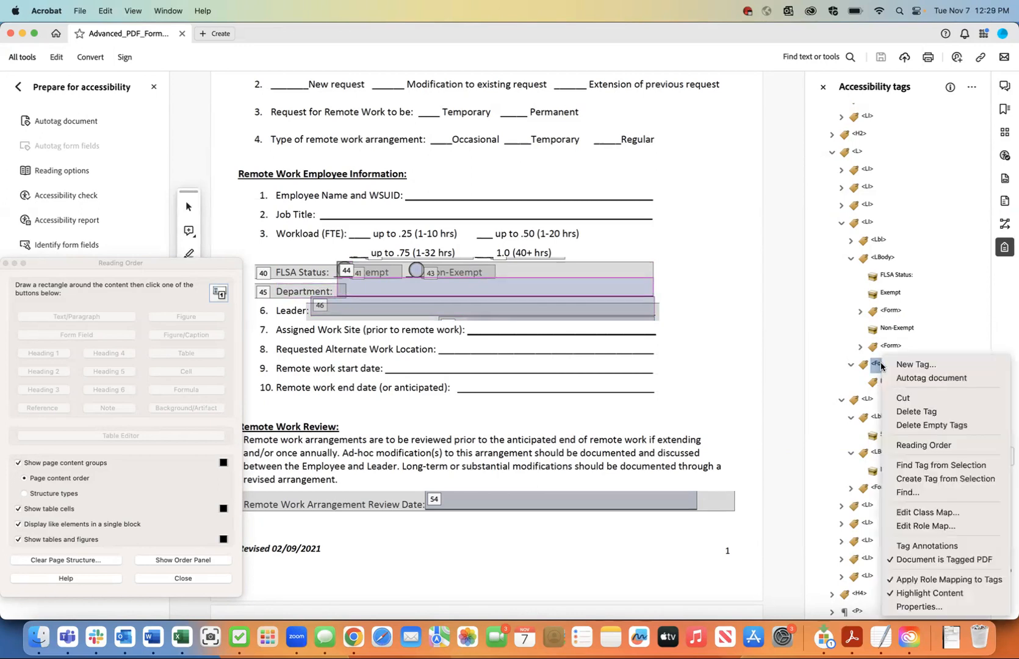
pyautogui.click(902, 398)
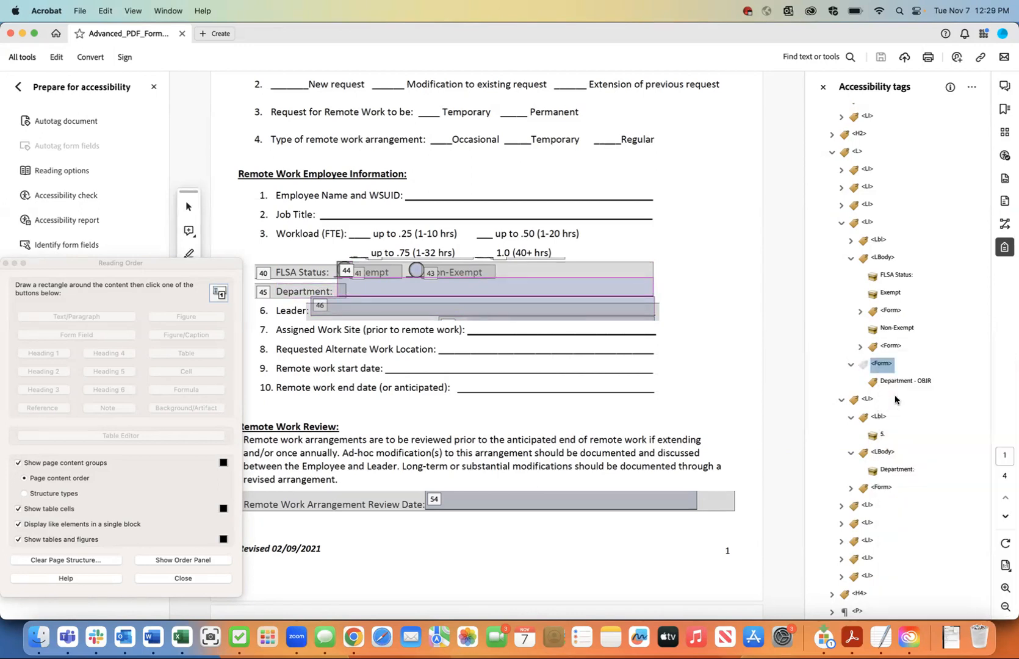
pyautogui.click(895, 470)
pyautogui.rightClick(896, 470)
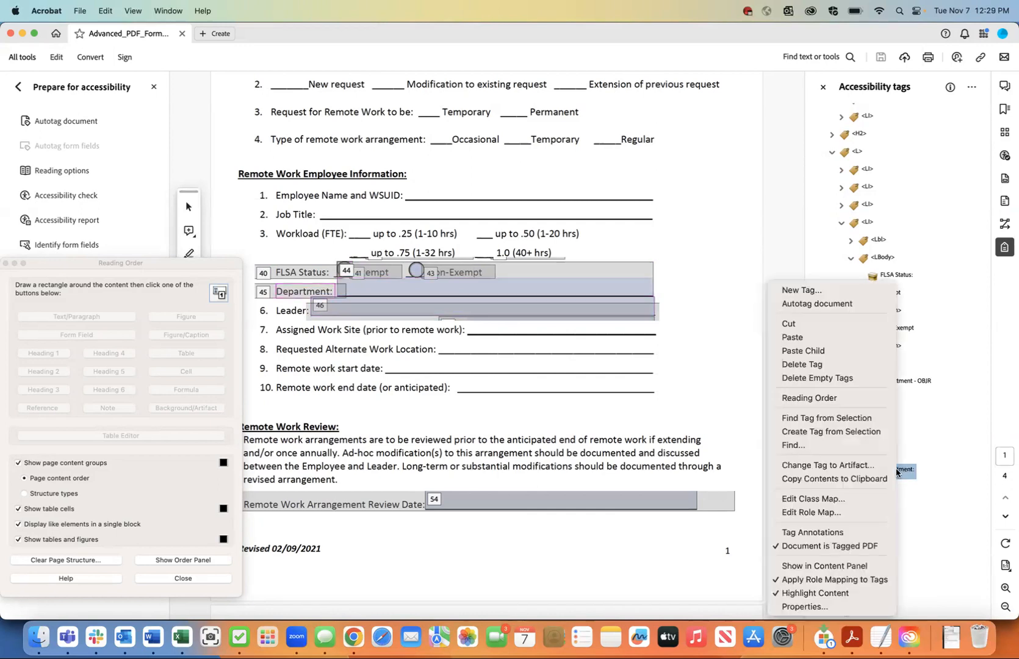
pyautogui.click(853, 337)
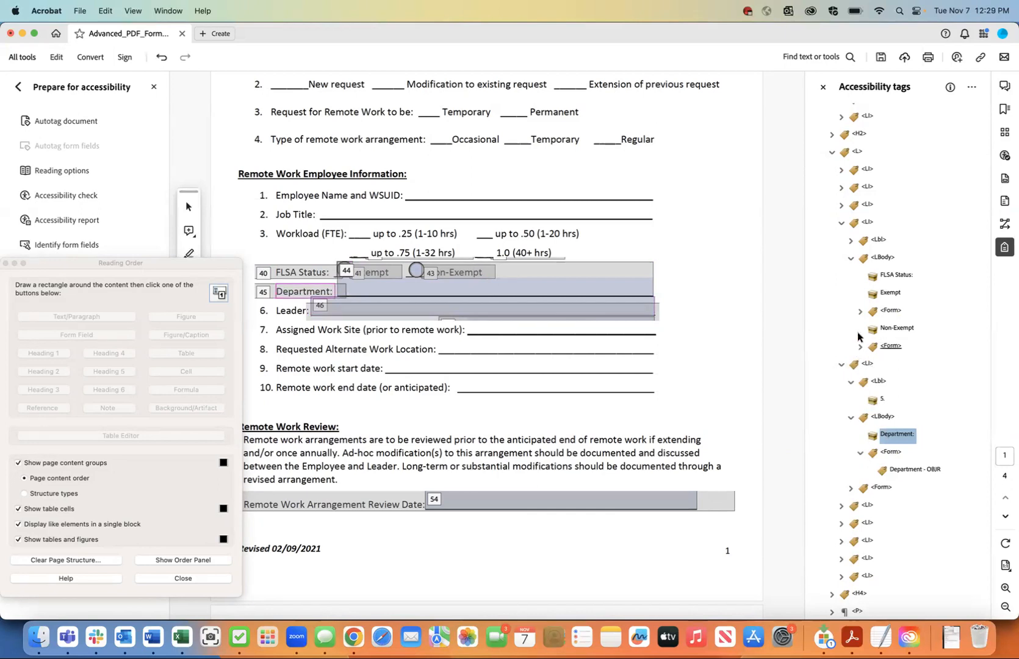
# Step: Check the FLSA Status list item's content, collapse it and save the PDF
pyautogui.click(868, 223)
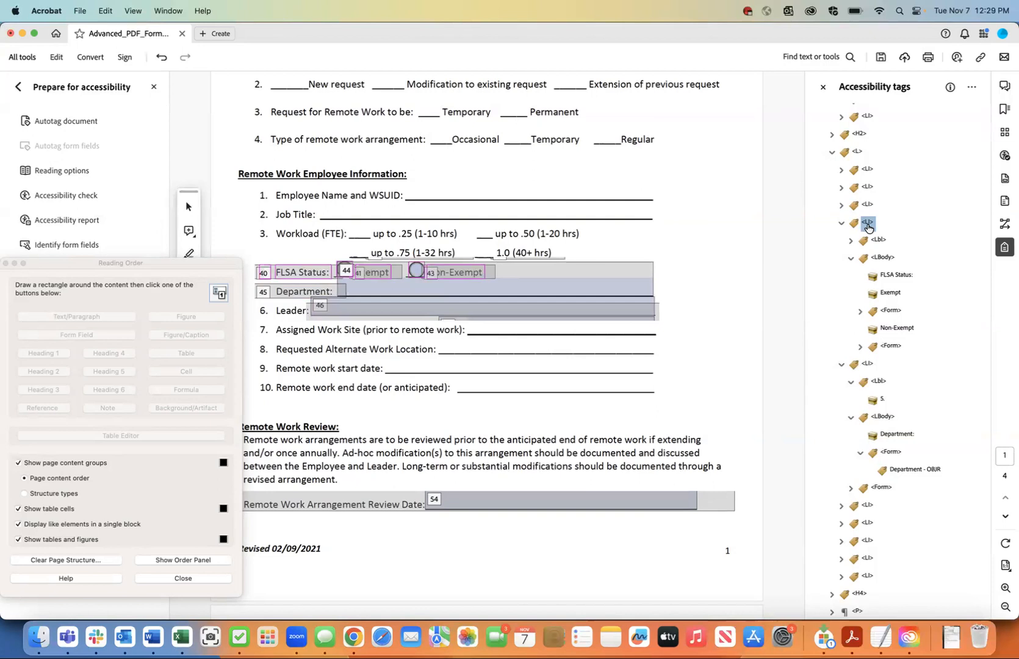
pyautogui.click(841, 222)
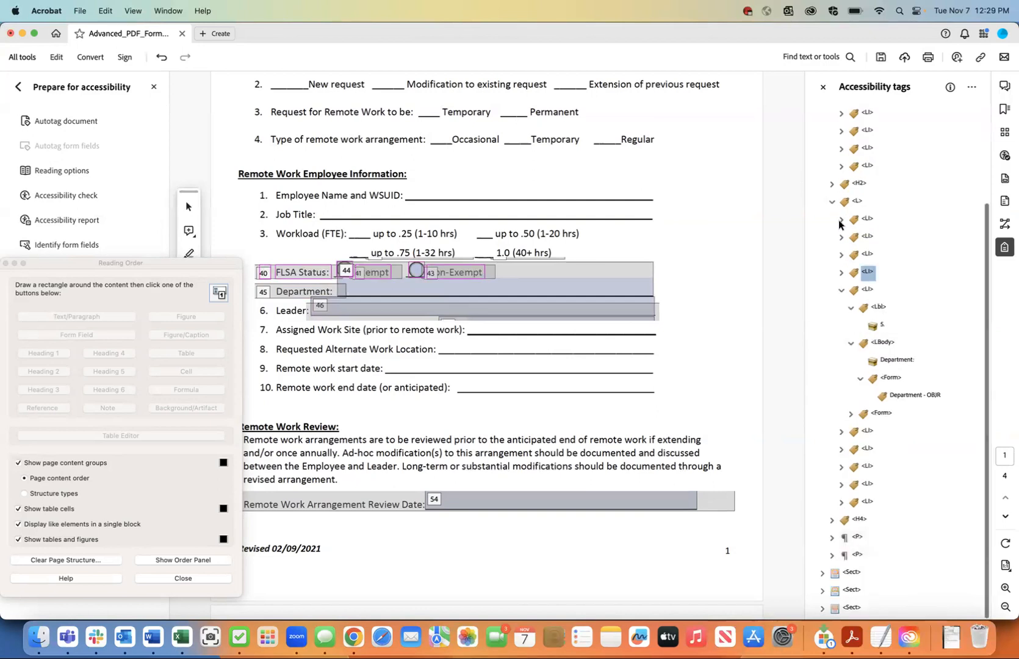
pyautogui.click(82, 10)
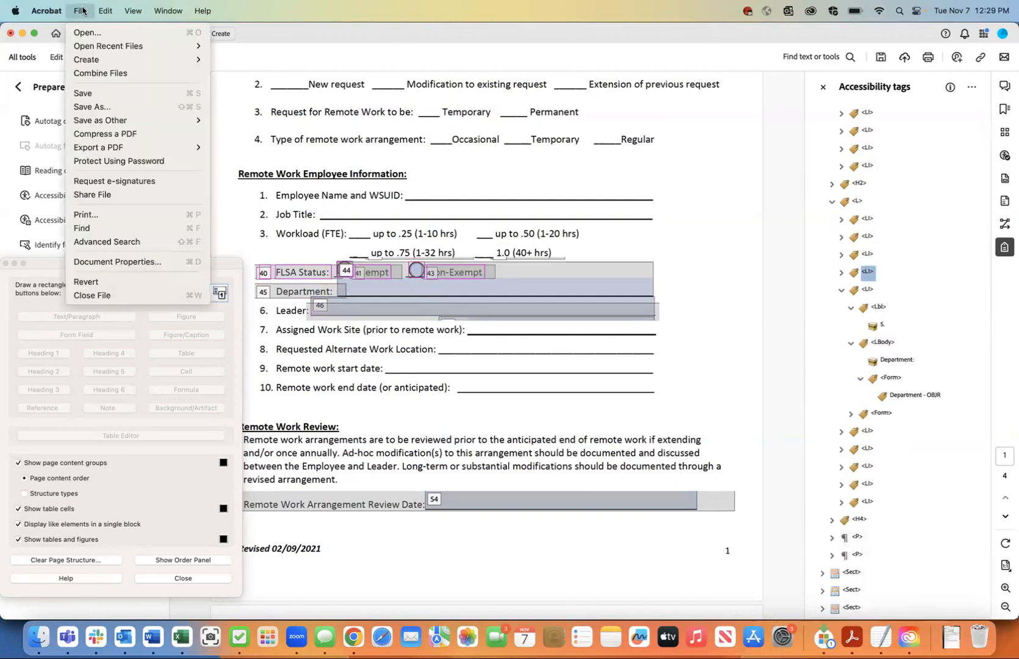
pyautogui.click(85, 95)
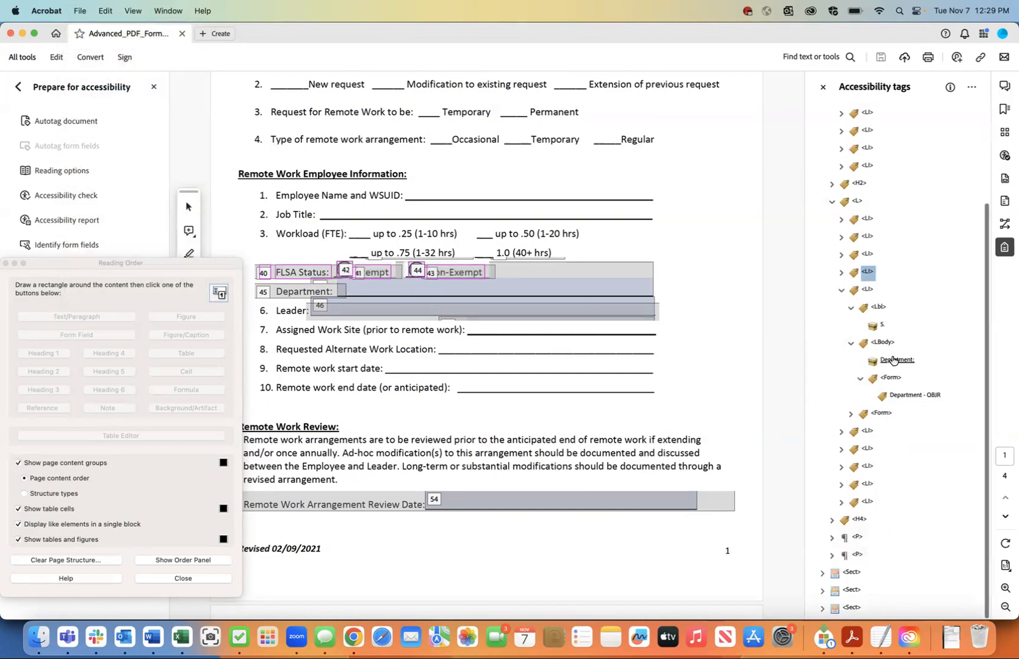
# Step: Examine the Department list item's label and form fields, expanding its last Form tag and the list item that follows it
pyautogui.click(867, 290)
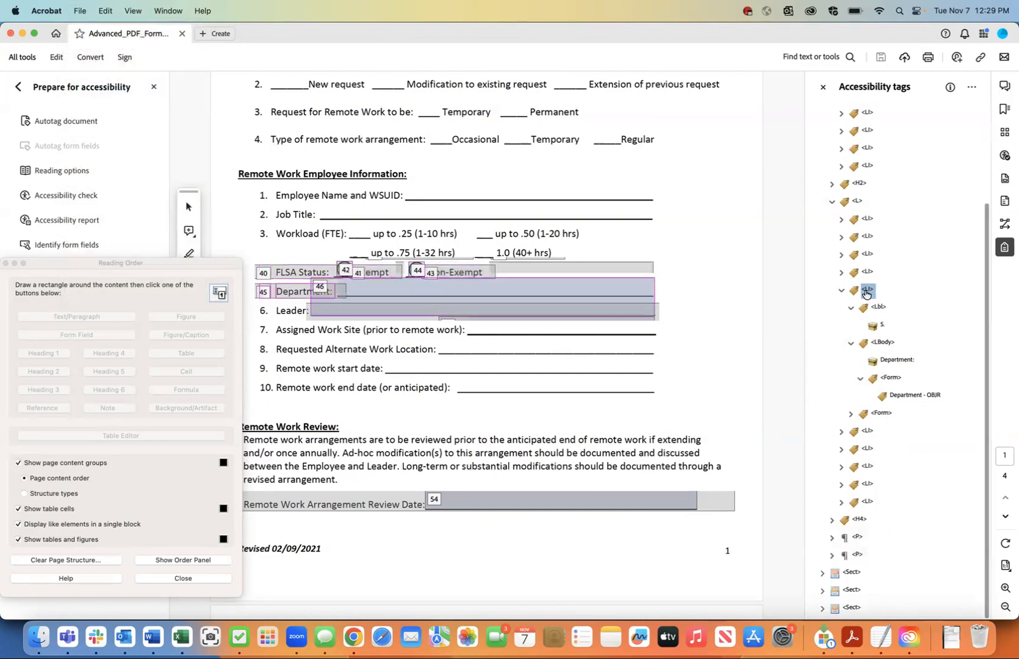
pyautogui.click(892, 379)
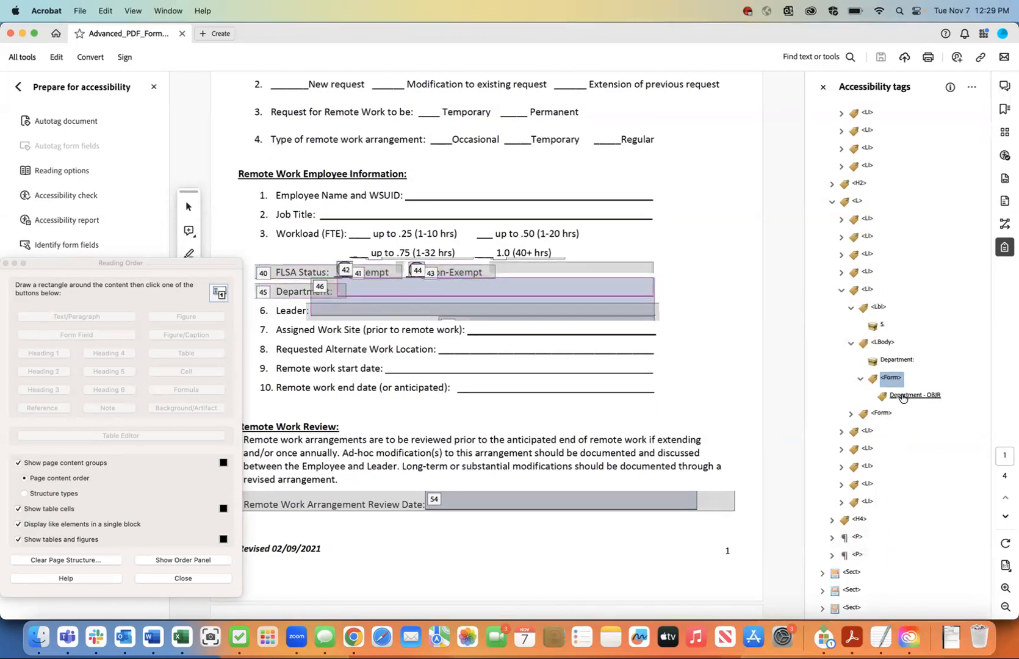
pyautogui.click(891, 361)
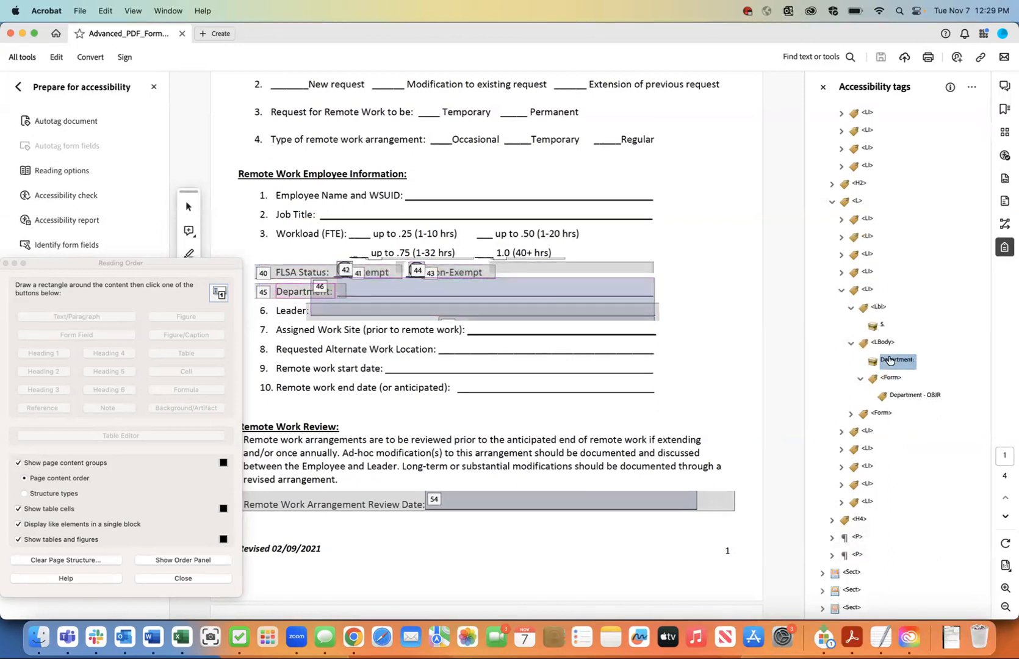
pyautogui.click(878, 413)
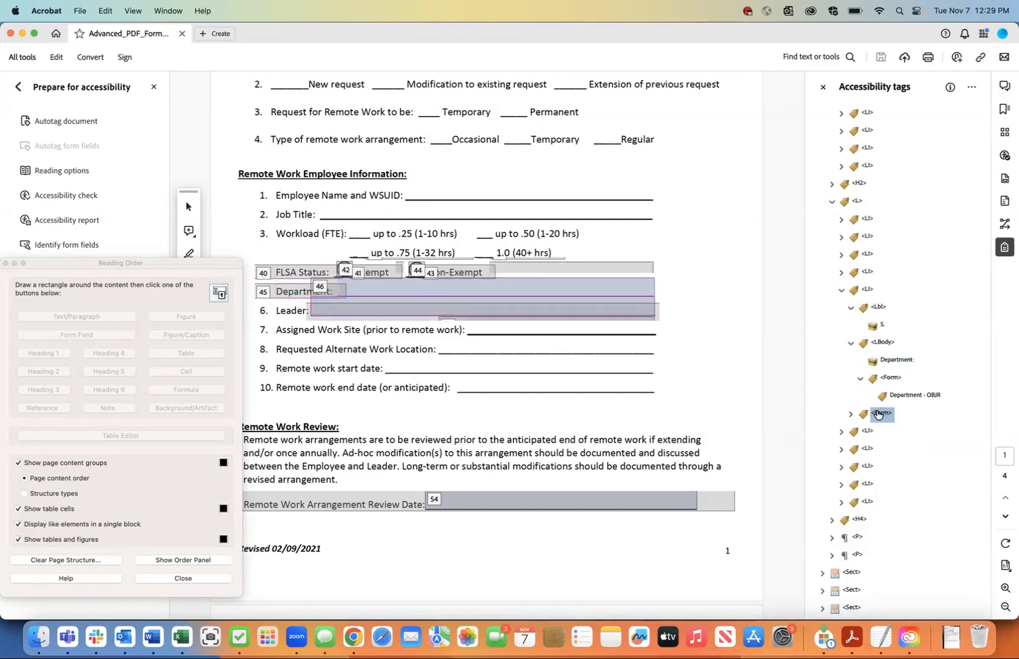
pyautogui.click(849, 414)
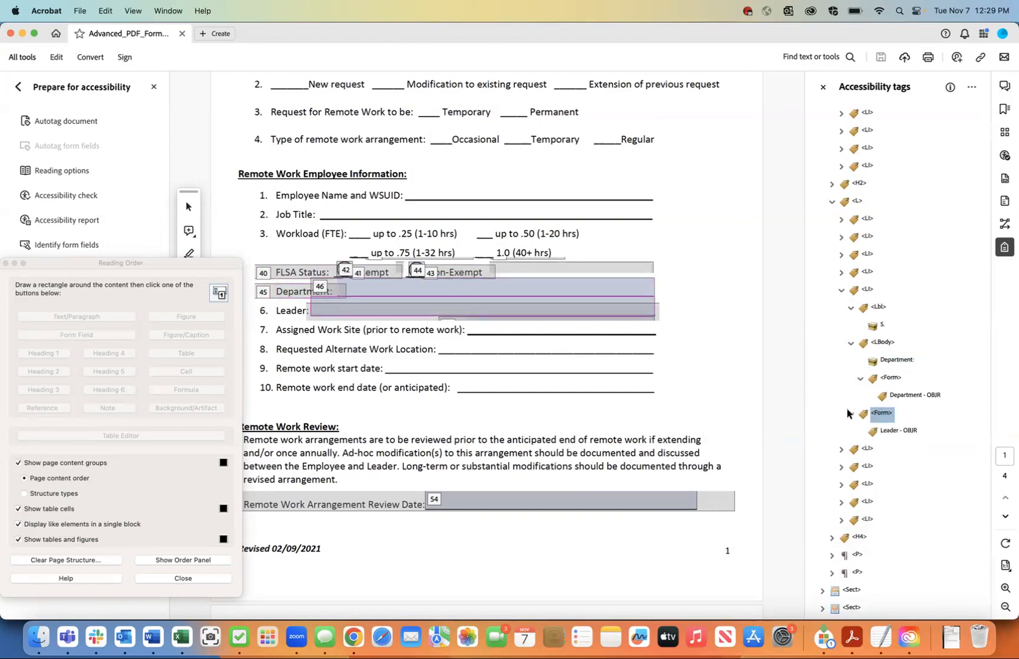
pyautogui.click(840, 449)
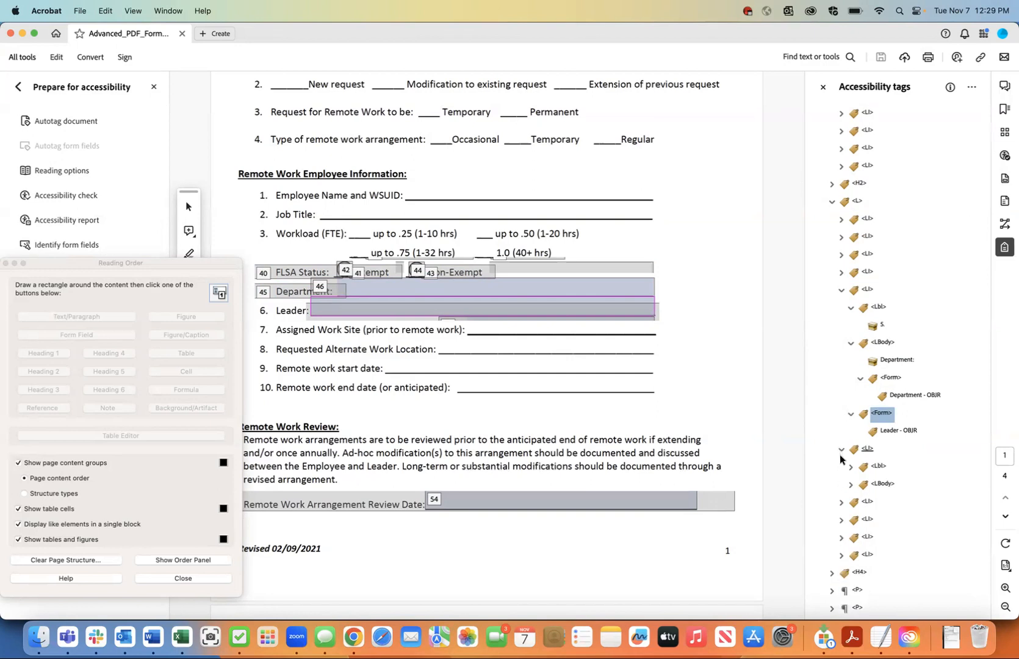
pyautogui.scroll(-3, 888, 458)
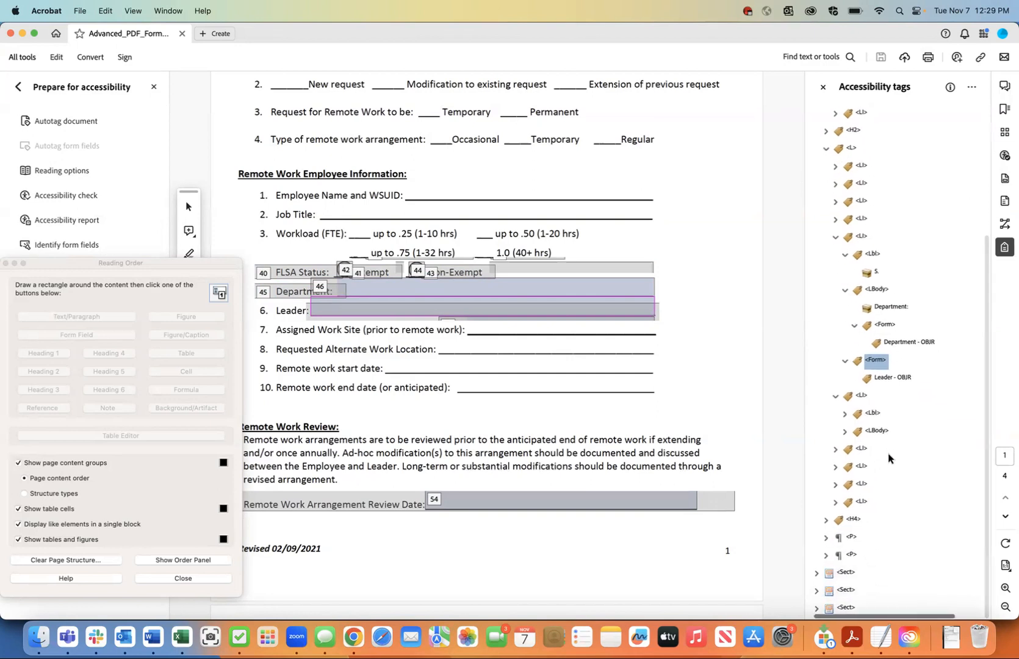
# Step: Expand the Leader list item's Lbl and LBody tags and retag only the "Leader:" text on the page as Text/Paragraph
pyautogui.click(850, 414)
pyautogui.click(850, 449)
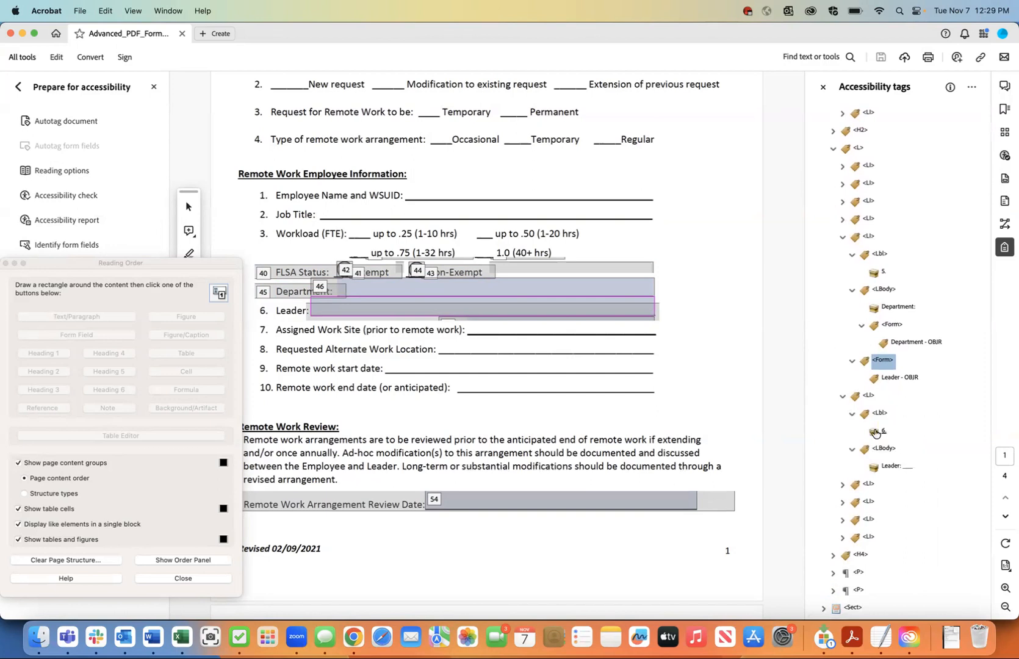
pyautogui.click(892, 468)
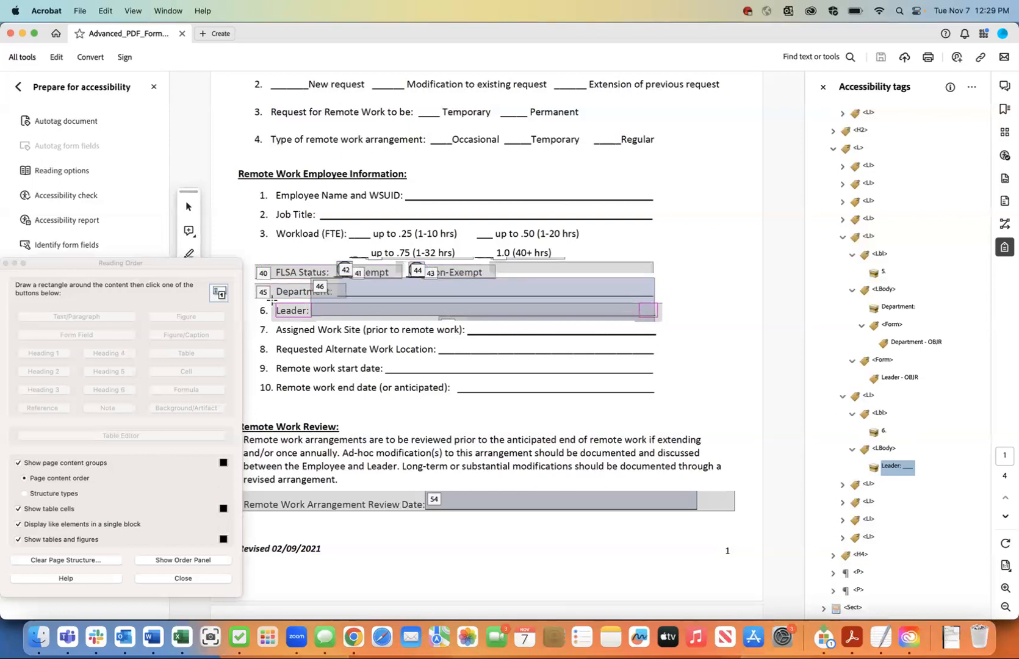
pyautogui.moveTo(272, 301); pyautogui.dragTo(310, 321)
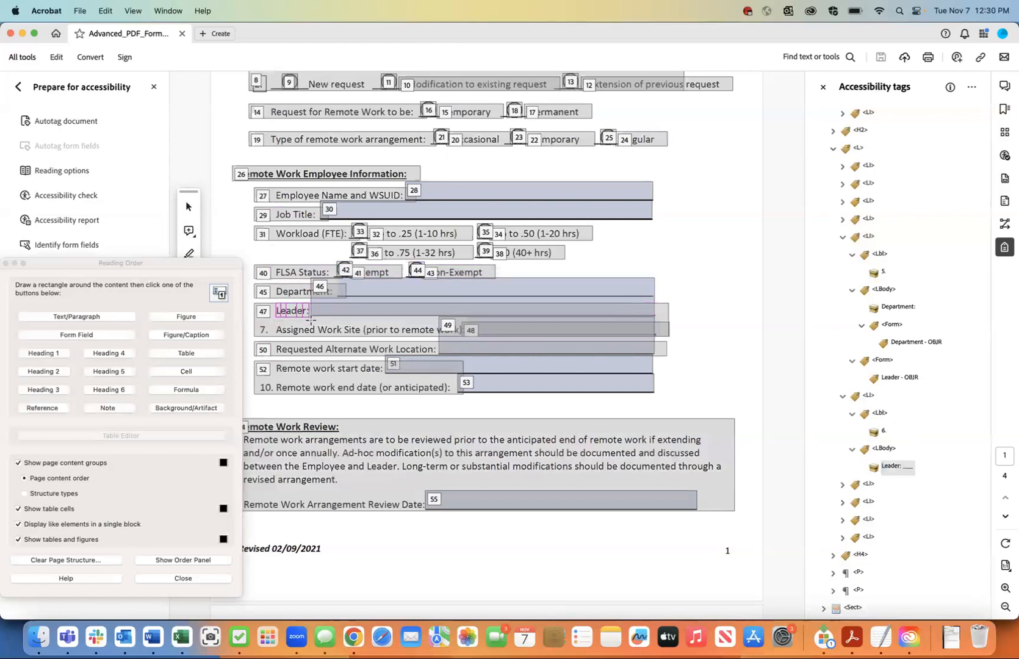
pyautogui.click(108, 317)
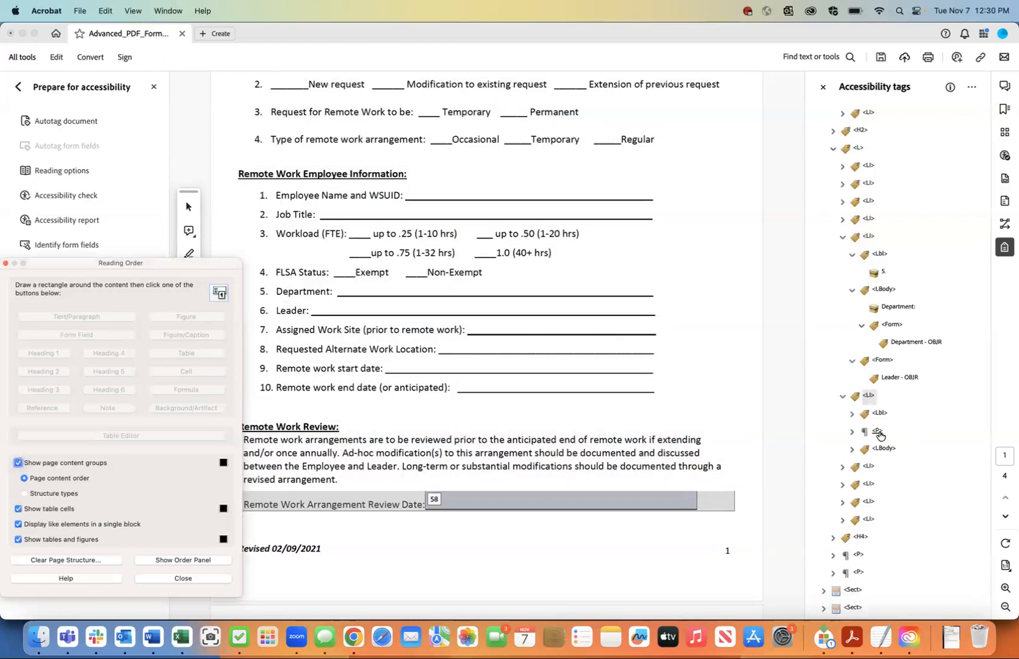
pyautogui.click(879, 432)
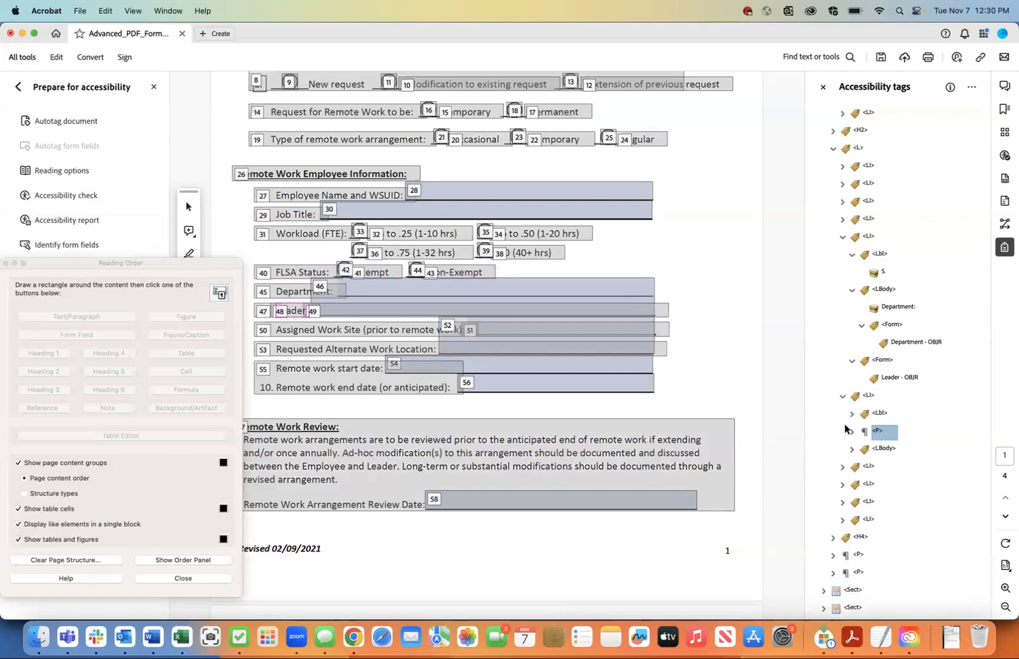
# Step: Change the underline content in the Leader list item's LBody to an artifact of type Page
pyautogui.click(852, 432)
pyautogui.click(879, 414)
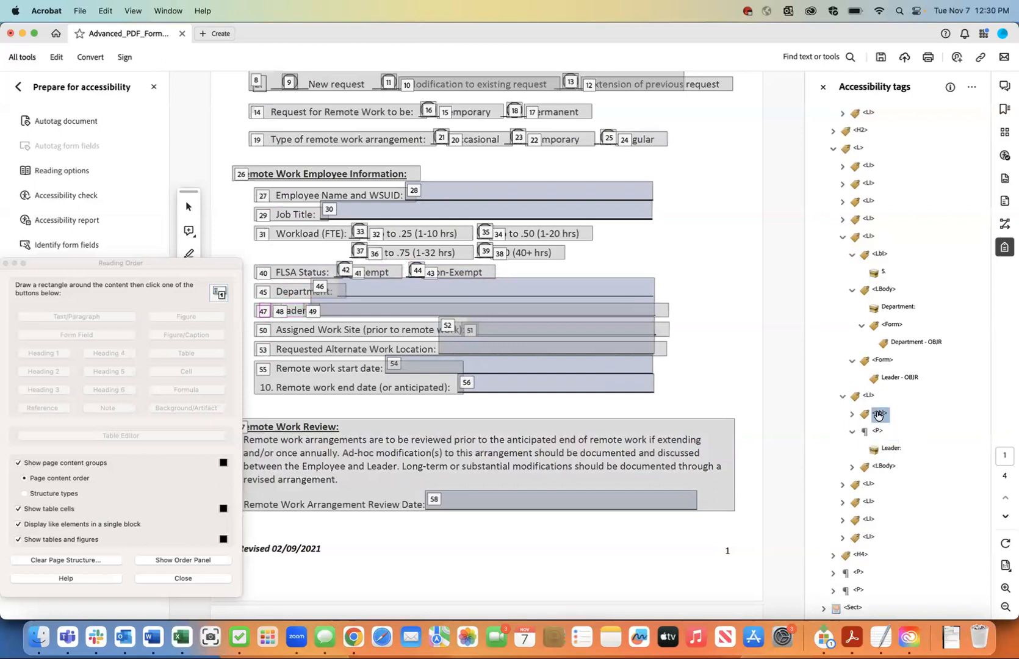
pyautogui.click(853, 466)
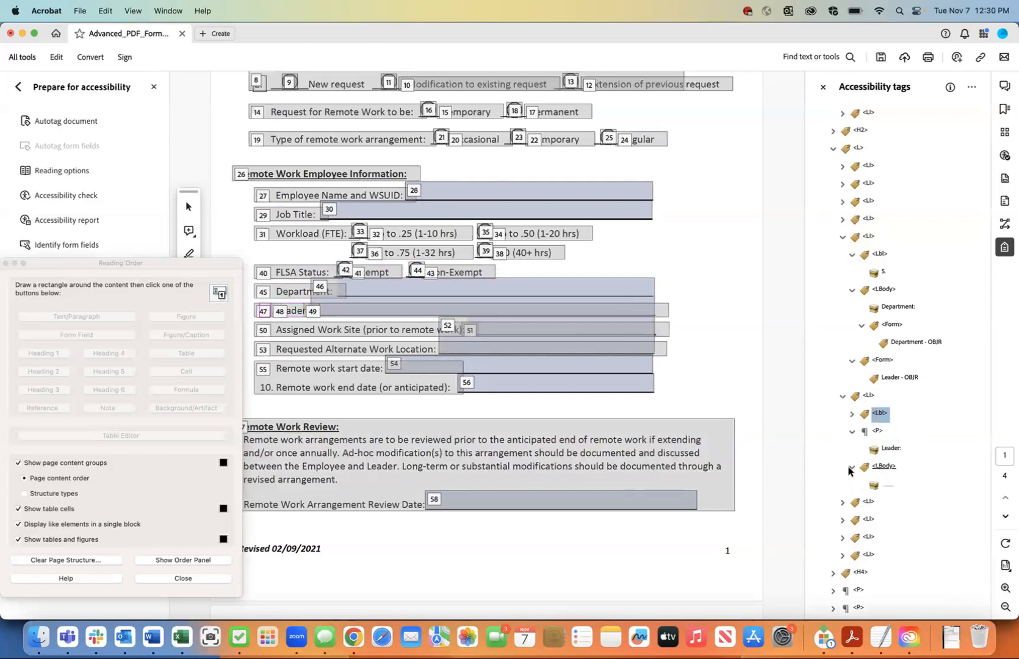
pyautogui.click(888, 486)
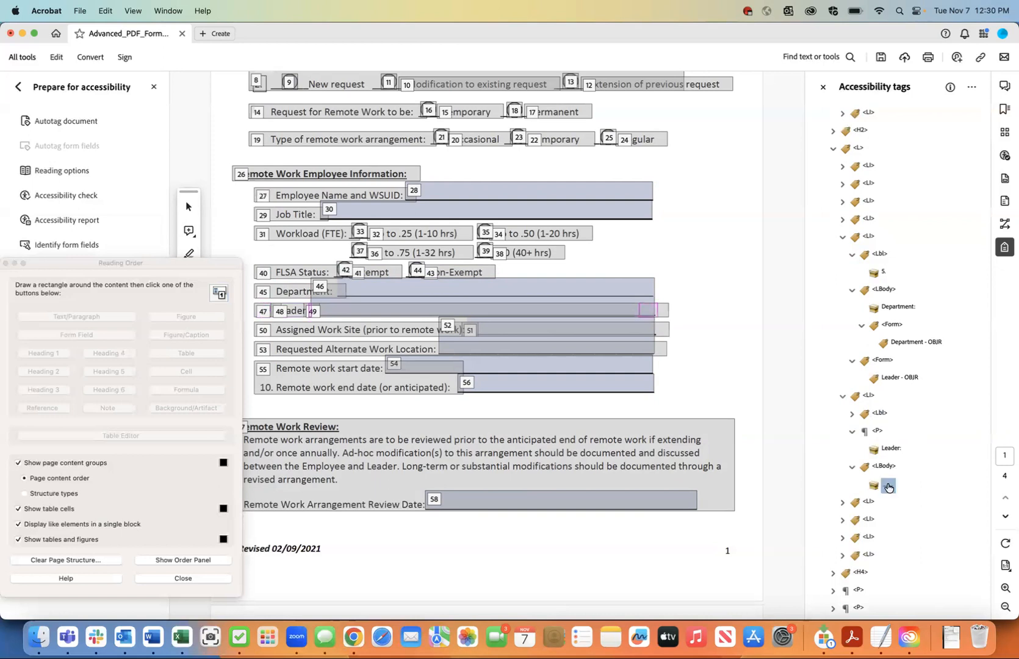
pyautogui.rightClick(887, 486)
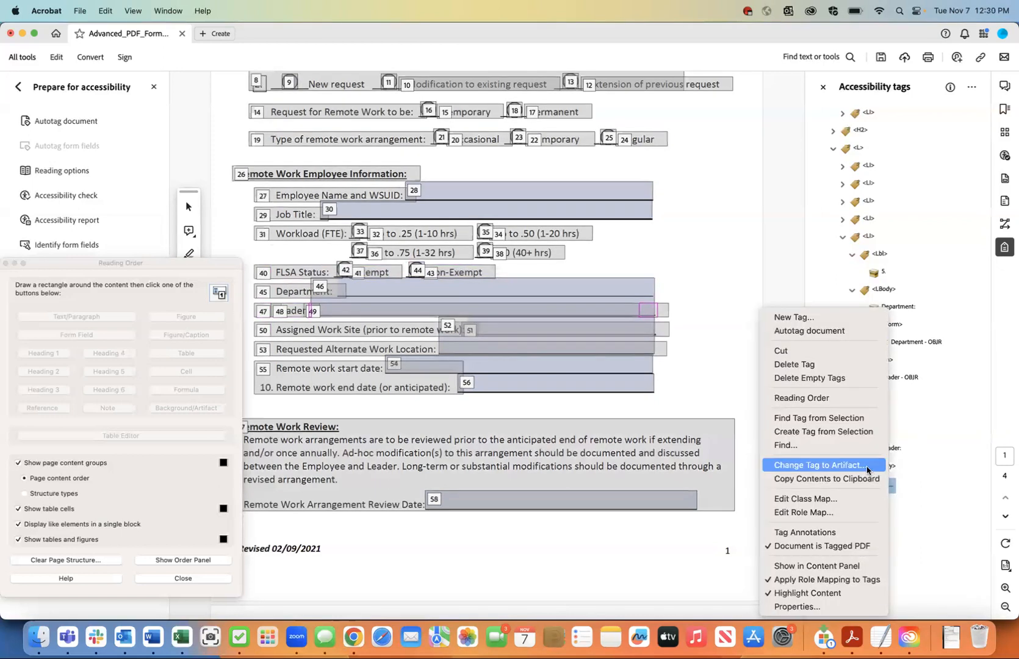
pyautogui.click(865, 466)
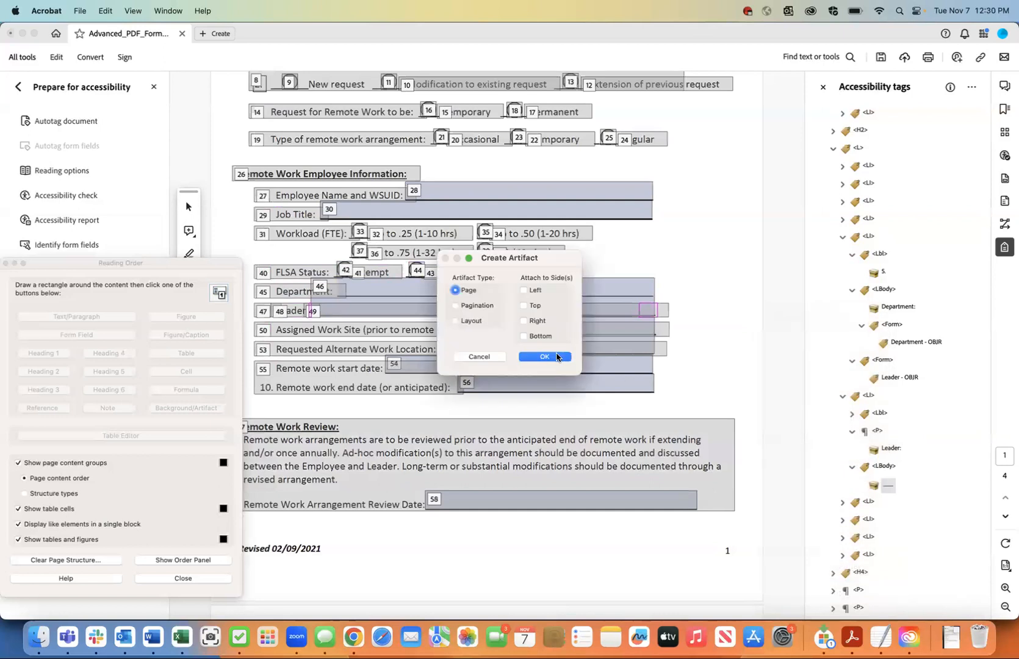
pyautogui.click(556, 356)
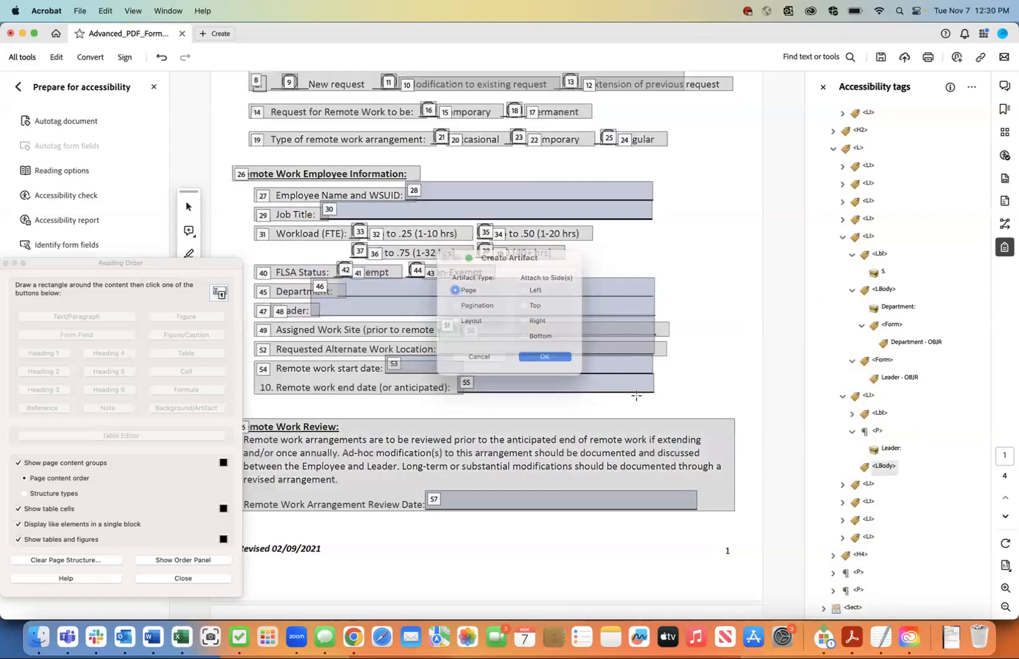
# Step: Move the "Leader:" content out of the P tag into the empty LBody as its child
pyautogui.click(889, 451)
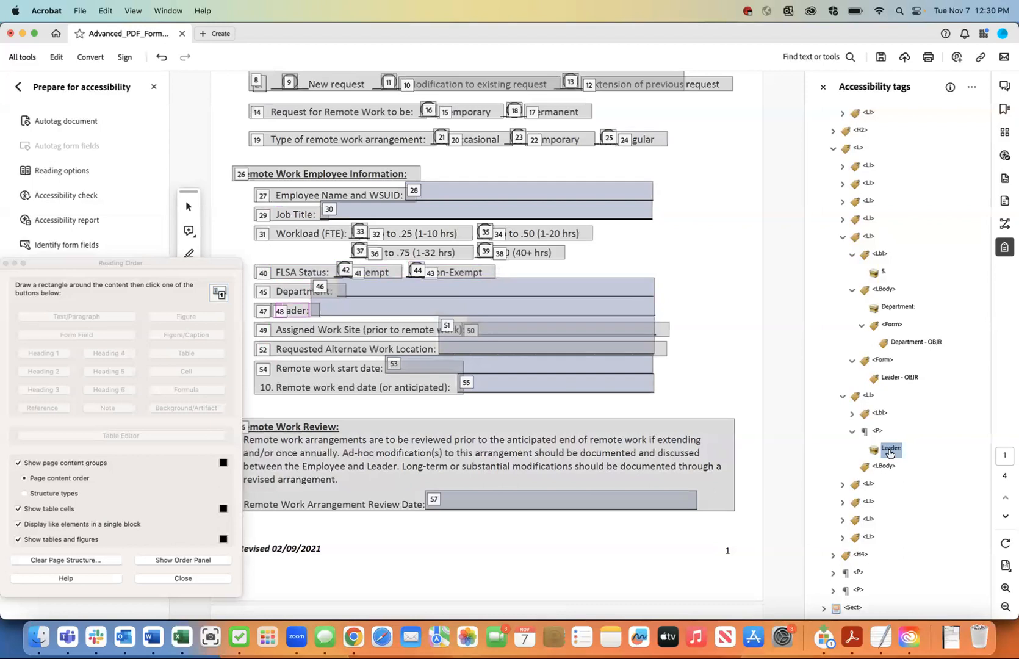
pyautogui.rightClick(889, 452)
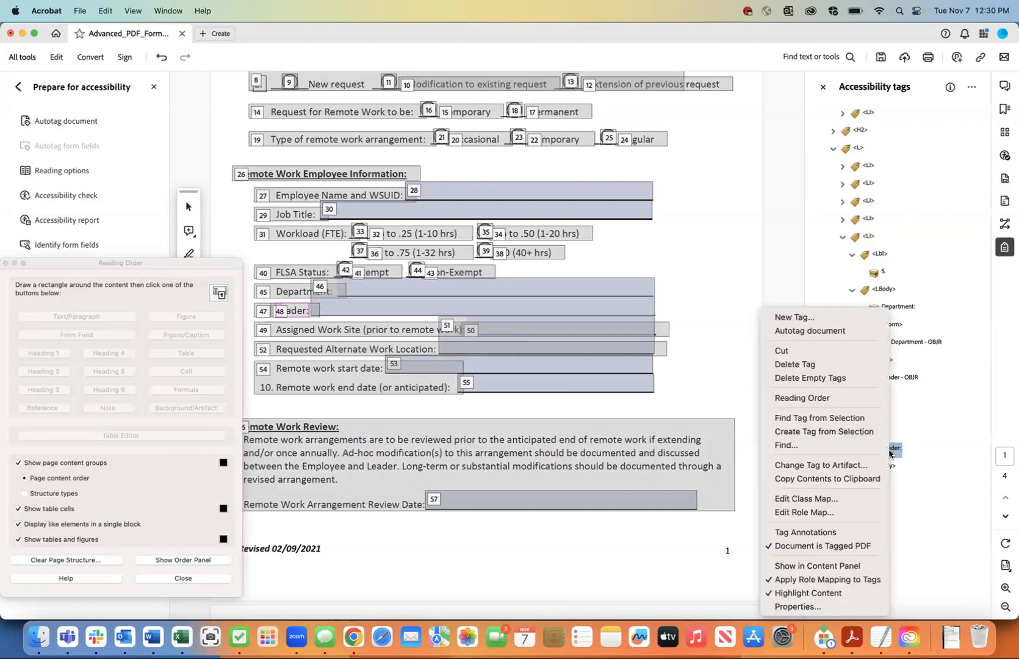
pyautogui.click(825, 352)
pyautogui.click(883, 466)
pyautogui.rightClick(881, 468)
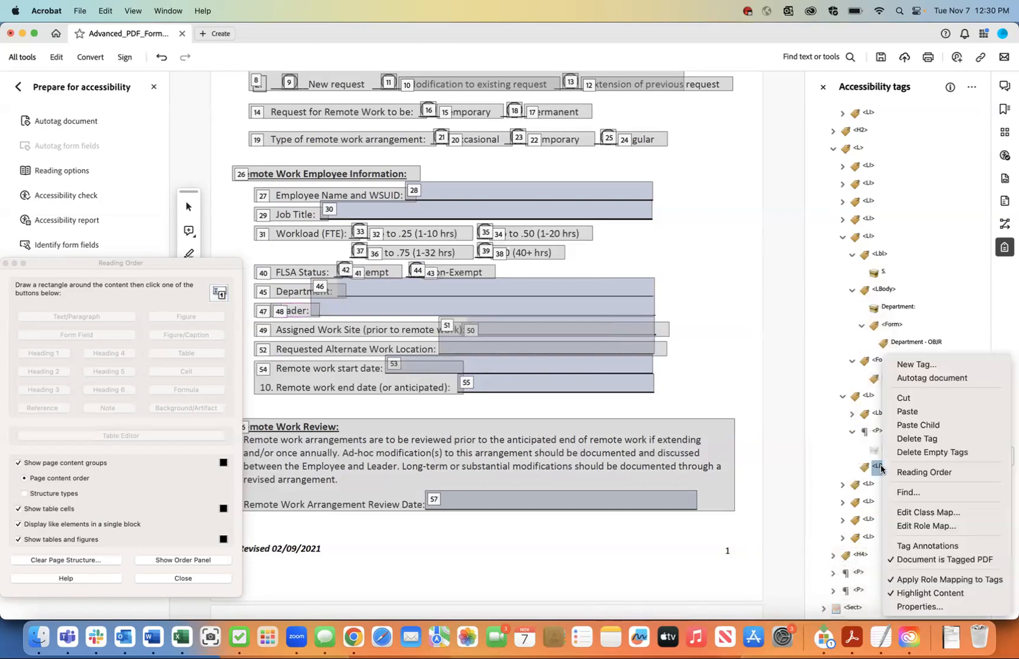
pyautogui.click(917, 425)
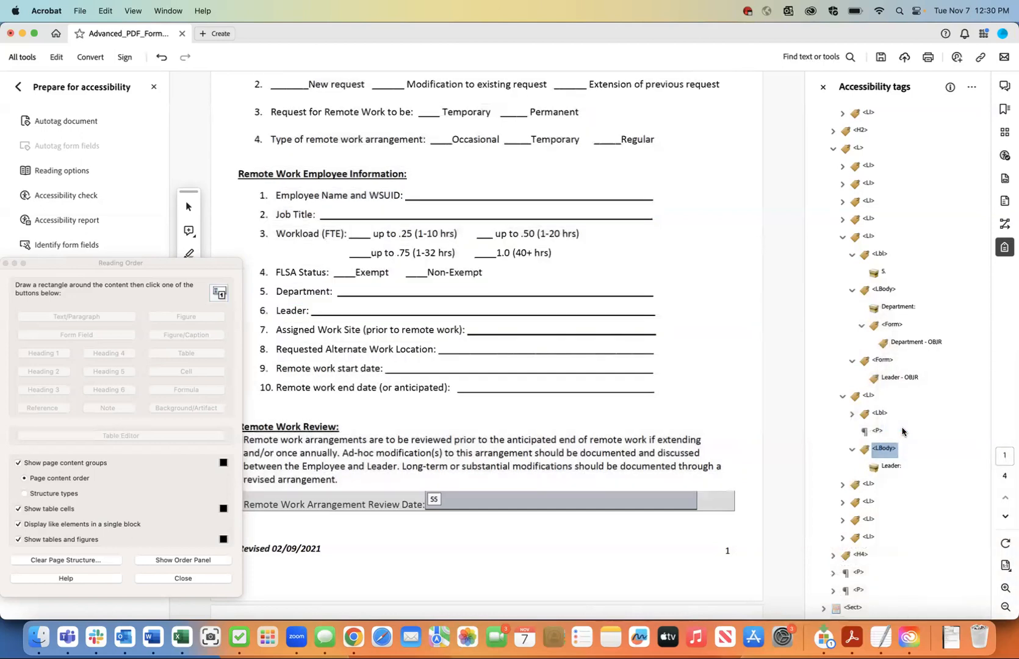
# Step: Delete the empty P tag from the Leader list item
pyautogui.click(875, 433)
pyautogui.rightClick(875, 433)
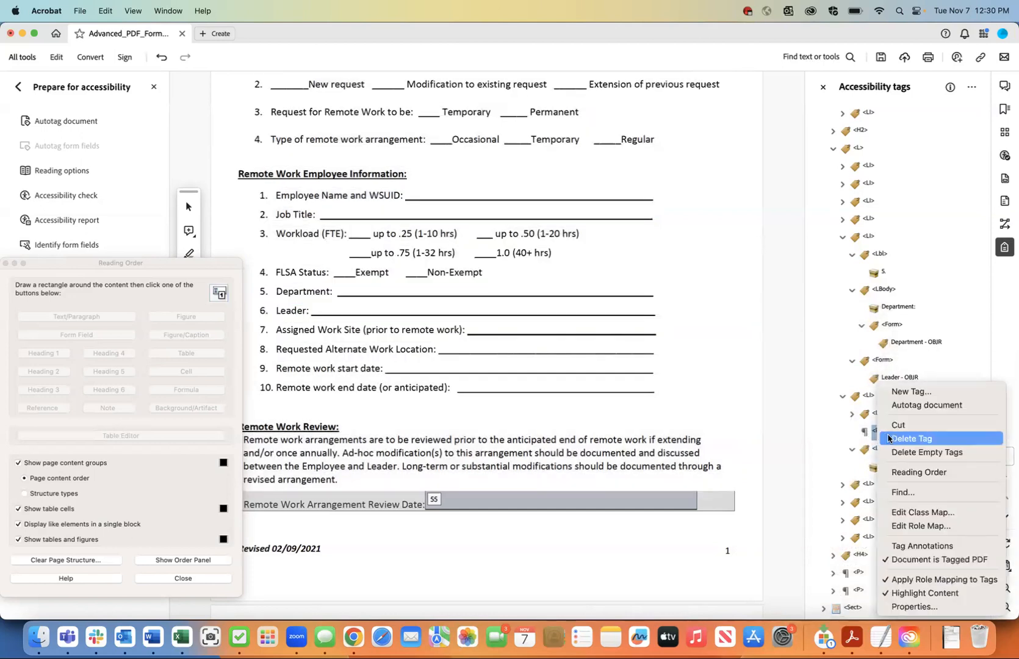
pyautogui.click(889, 437)
pyautogui.click(879, 432)
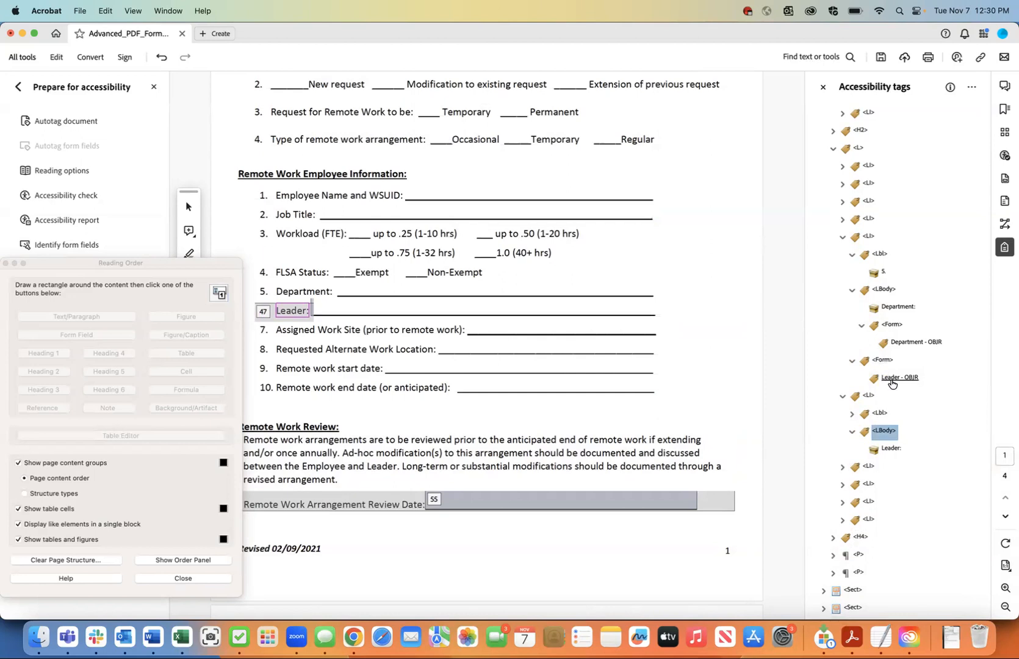
# Step: Move the Leader field's Form tag out of the Department list item to directly after the "Leader:" content in its LBody
pyautogui.click(881, 364)
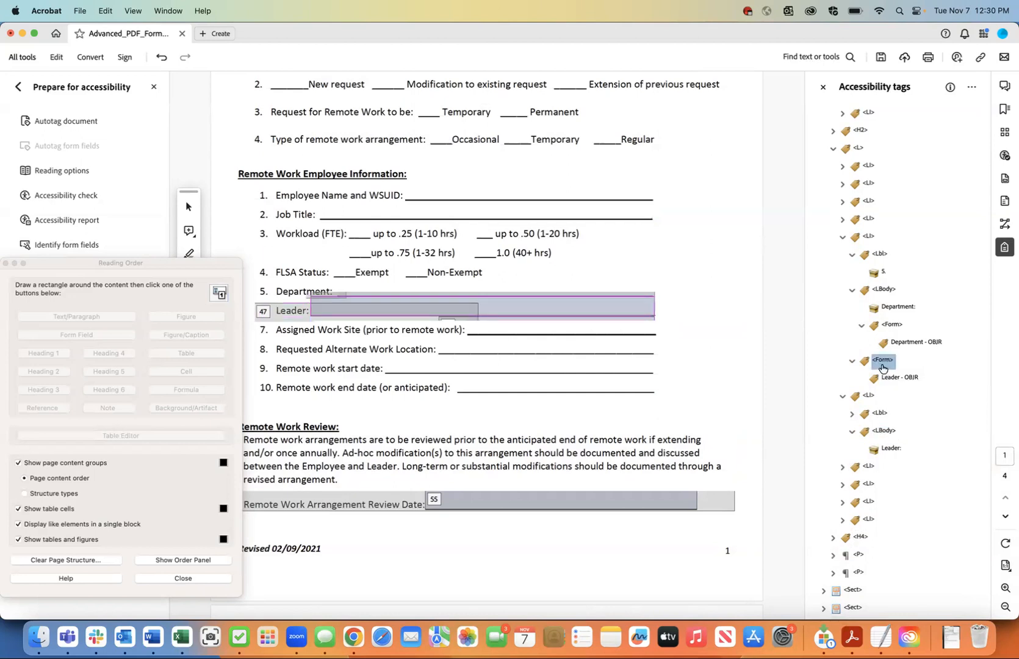
pyautogui.rightClick(883, 361)
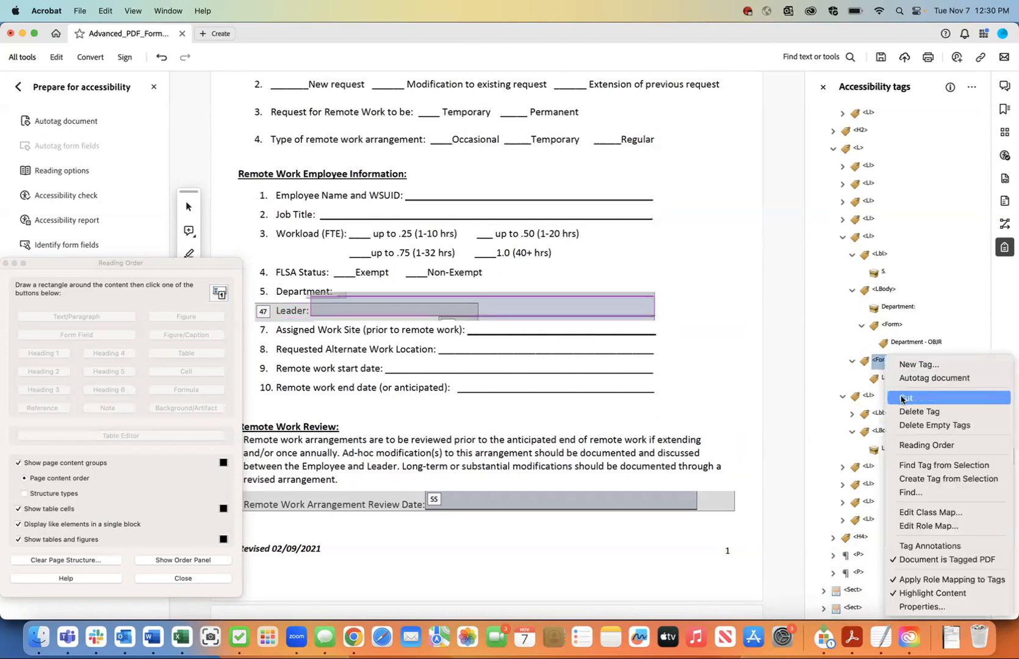
pyautogui.click(904, 397)
pyautogui.click(891, 449)
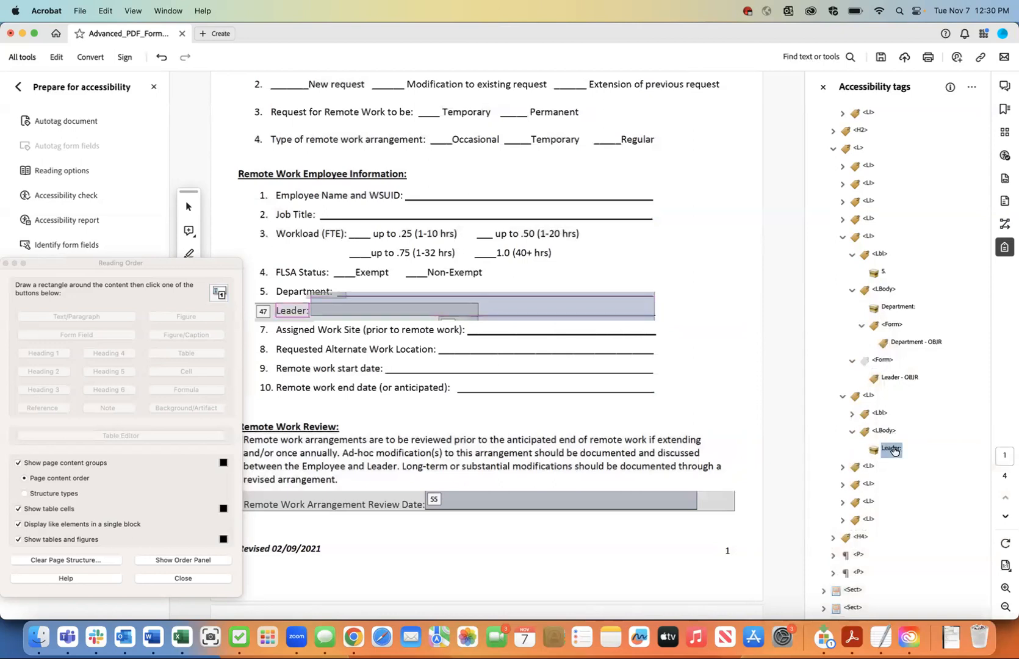
pyautogui.rightClick(893, 449)
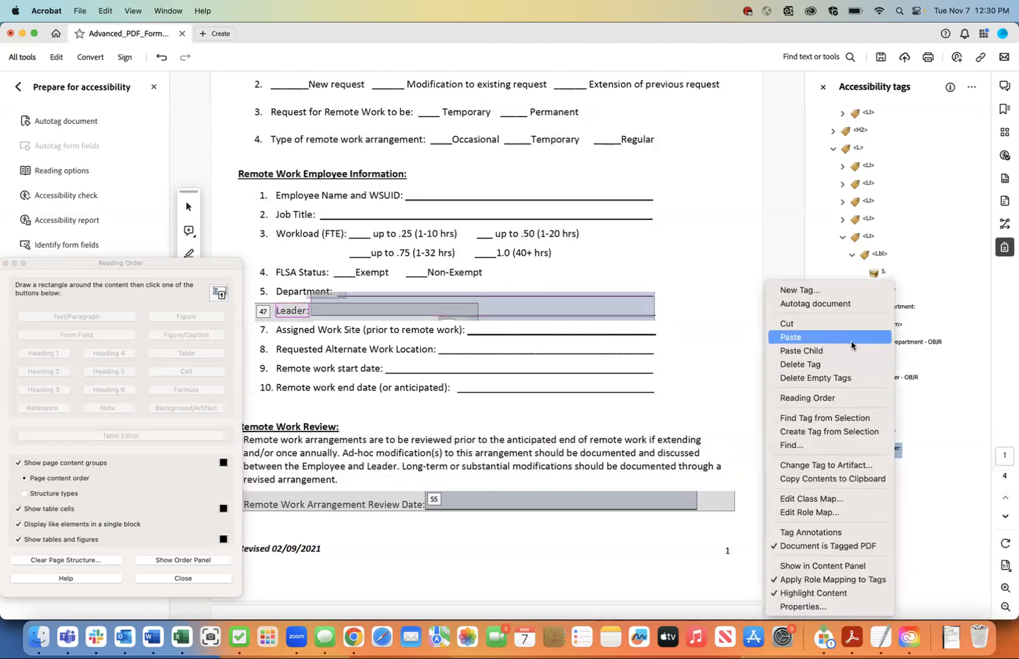
pyautogui.click(851, 338)
# Step: Check the Leader and Department list items' content, collapse both and save the PDF
pyautogui.click(869, 362)
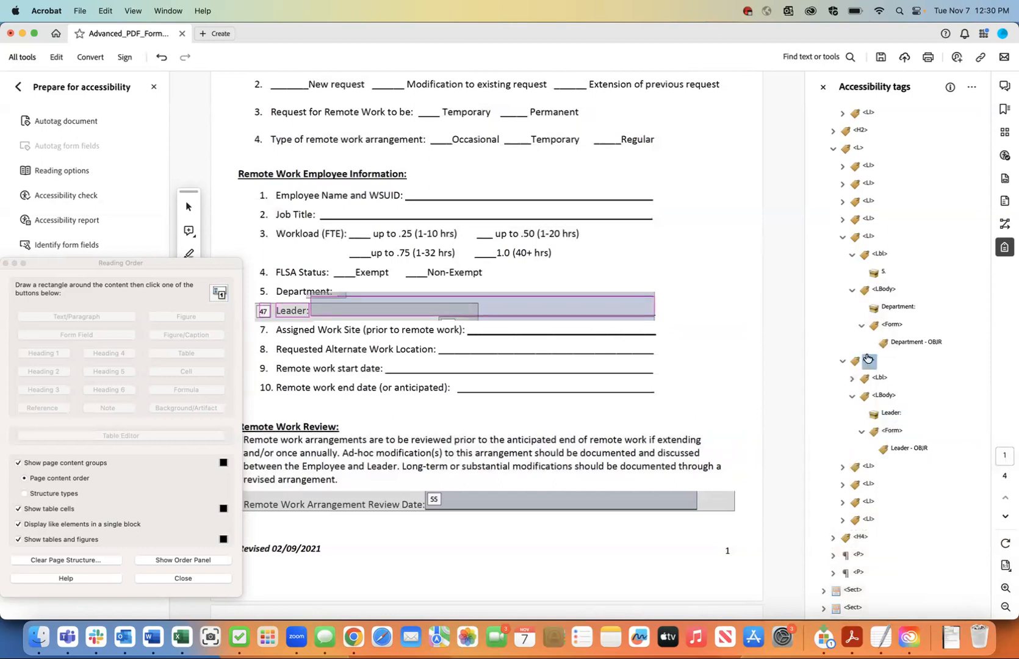
pyautogui.click(868, 238)
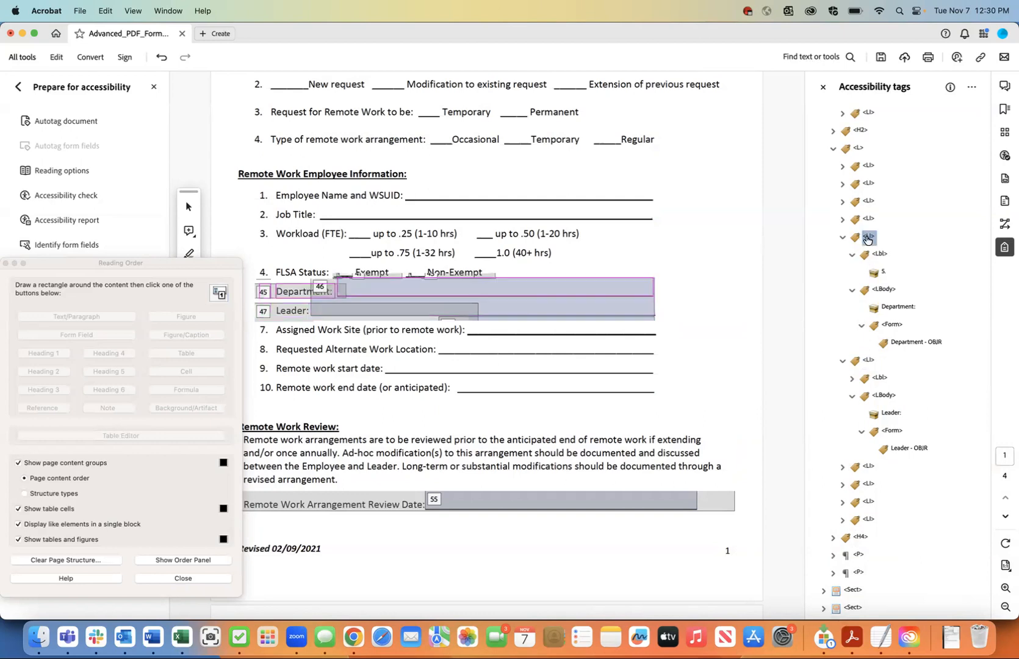
pyautogui.click(843, 237)
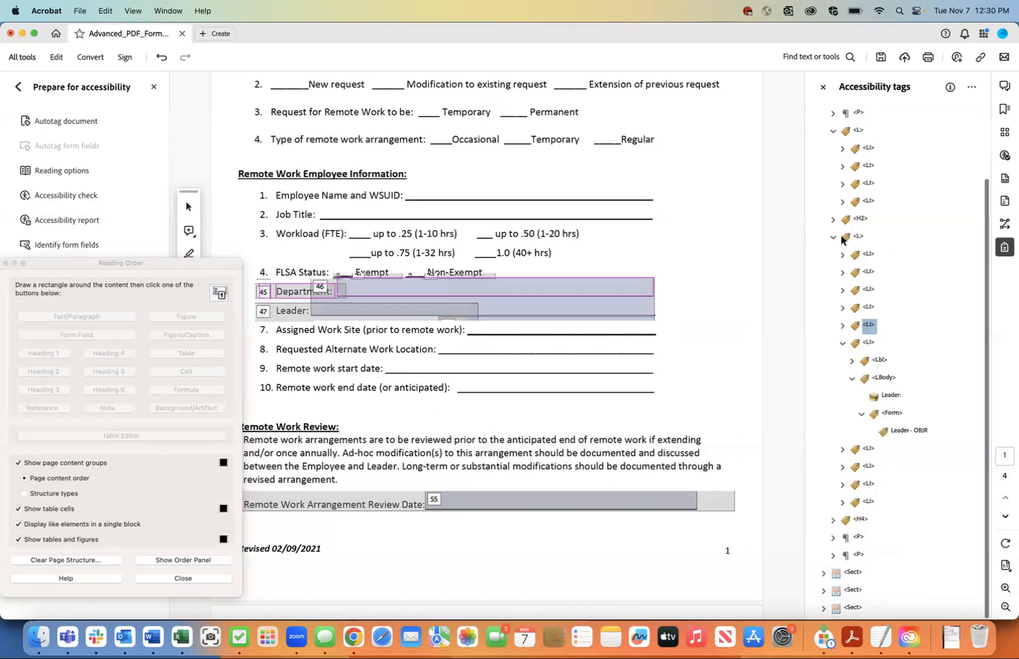
pyautogui.click(842, 343)
pyautogui.click(869, 430)
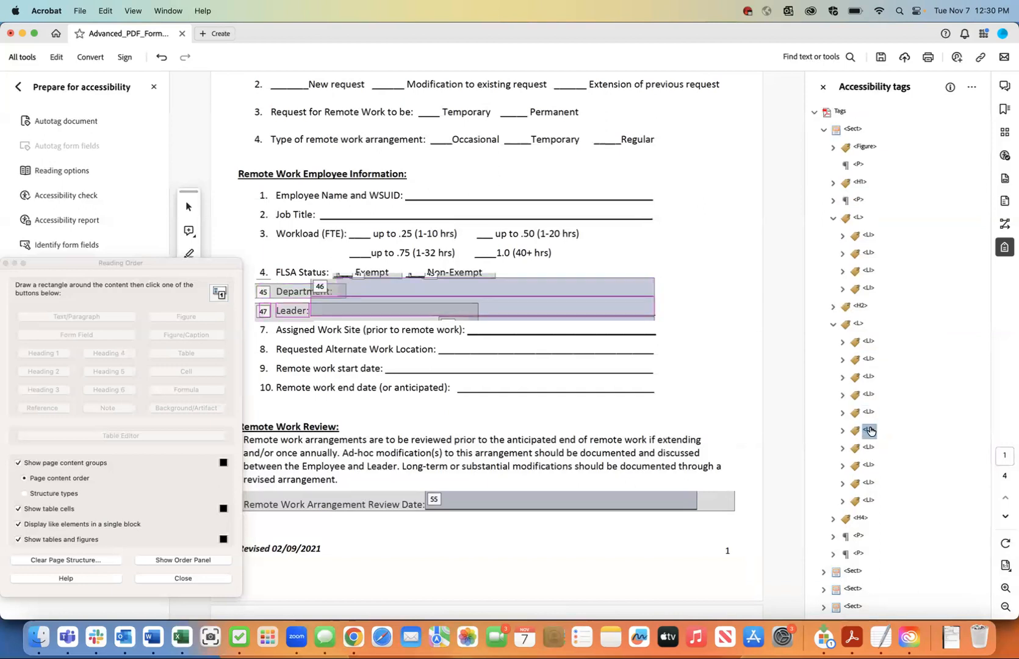
pyautogui.click(868, 448)
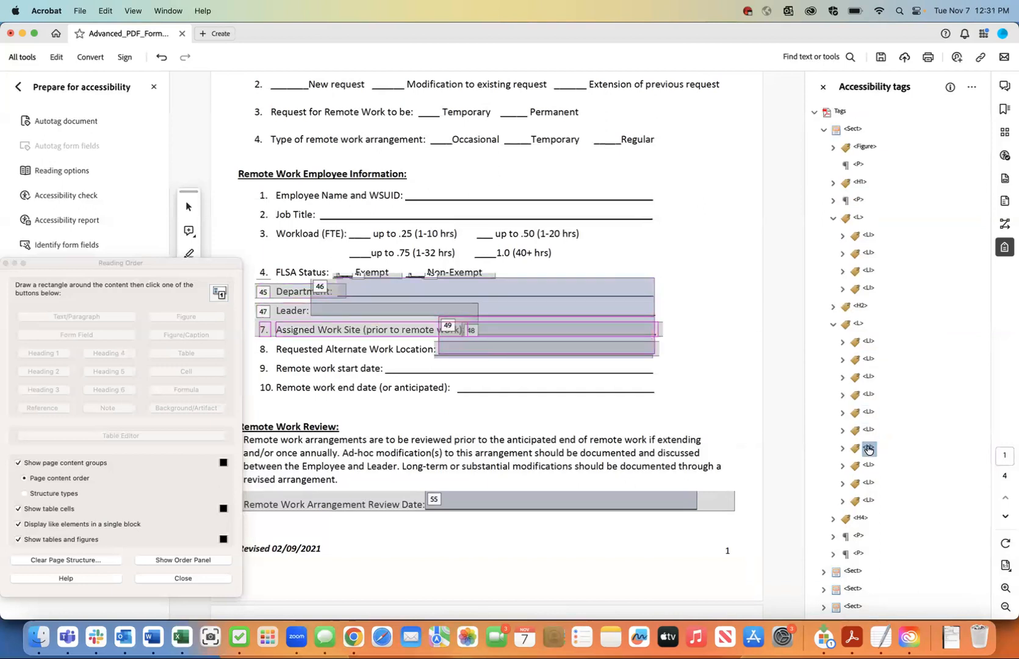
pyautogui.click(79, 11)
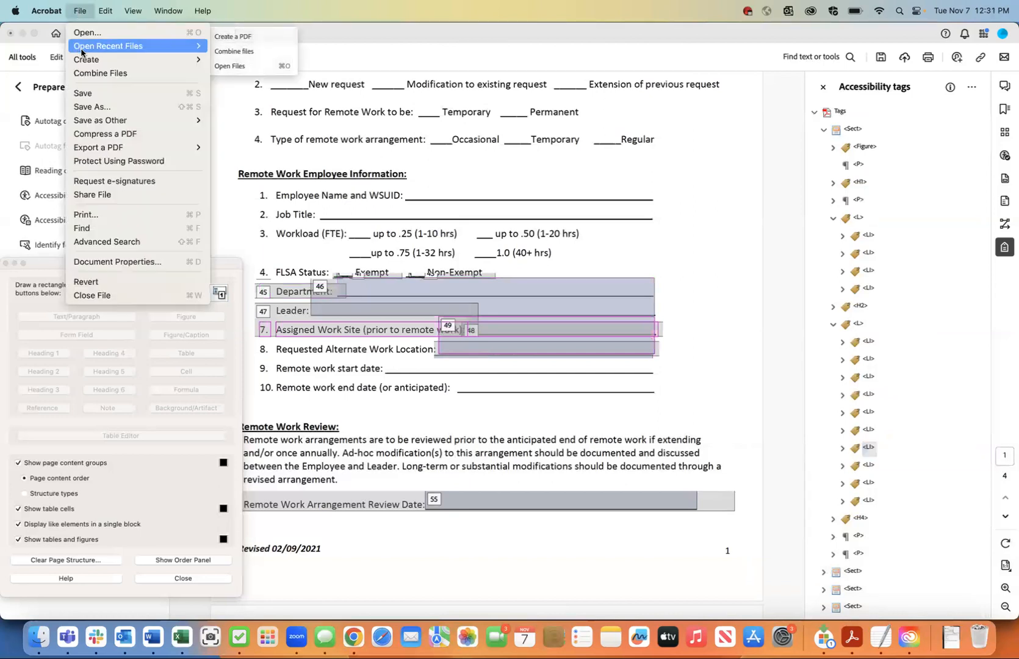
pyautogui.click(84, 93)
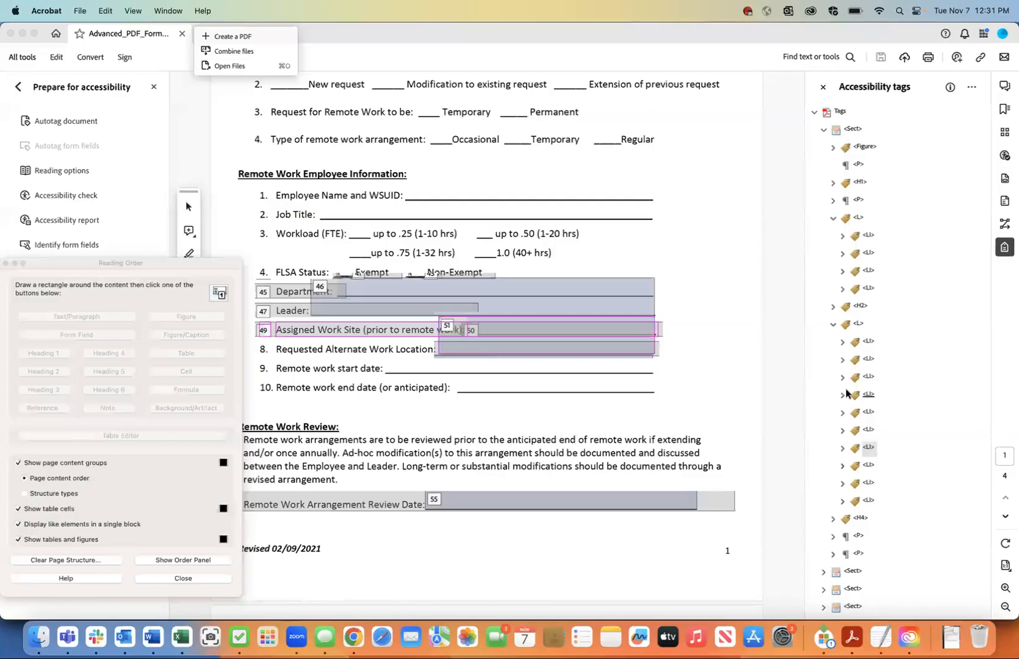
# Step: Collapse the first list's tag and check which form lines the Department, Leader and Assigned Work Site list items cover
pyautogui.click(858, 219)
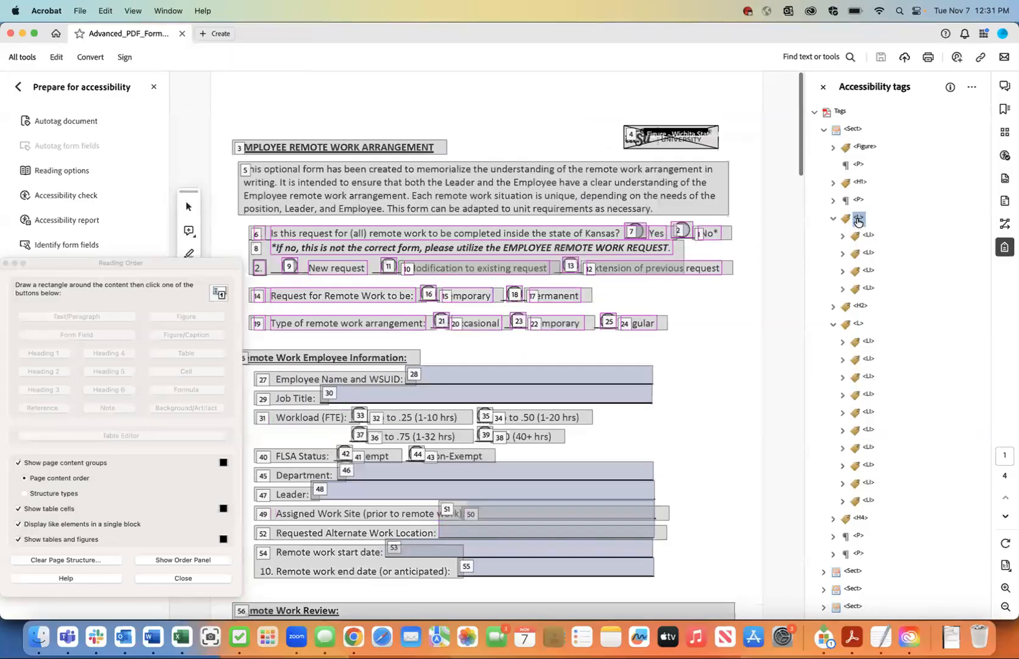
pyautogui.click(832, 219)
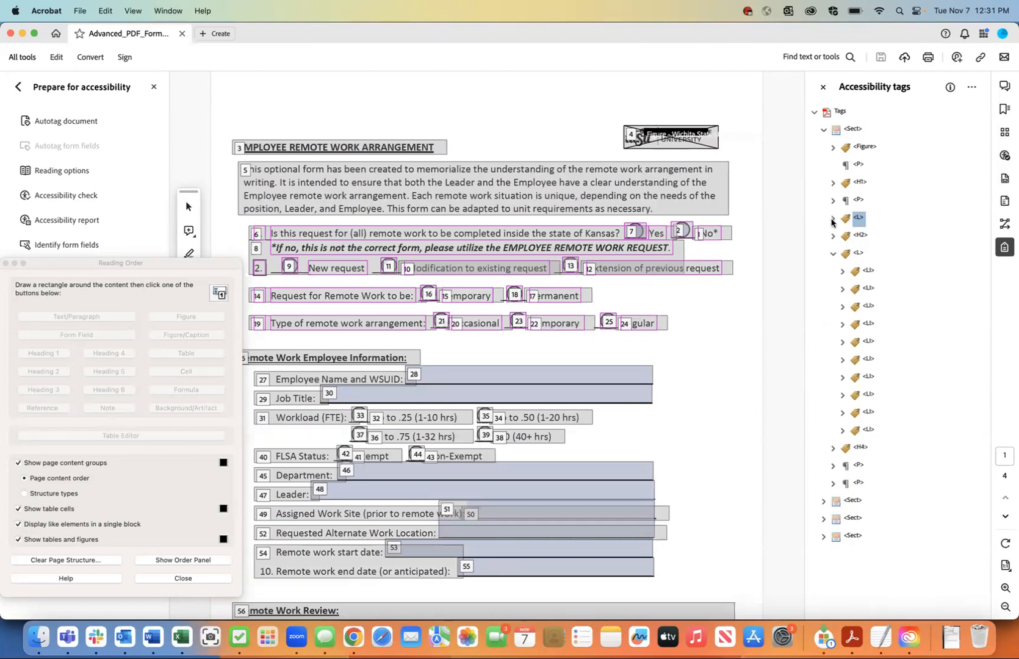
pyautogui.click(868, 341)
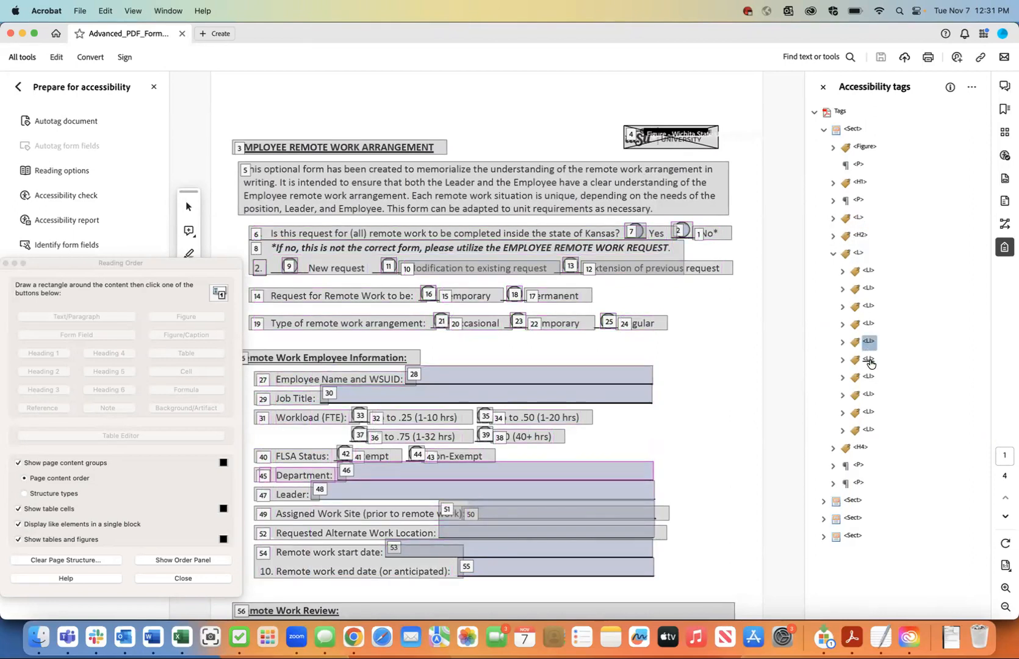
pyautogui.click(870, 360)
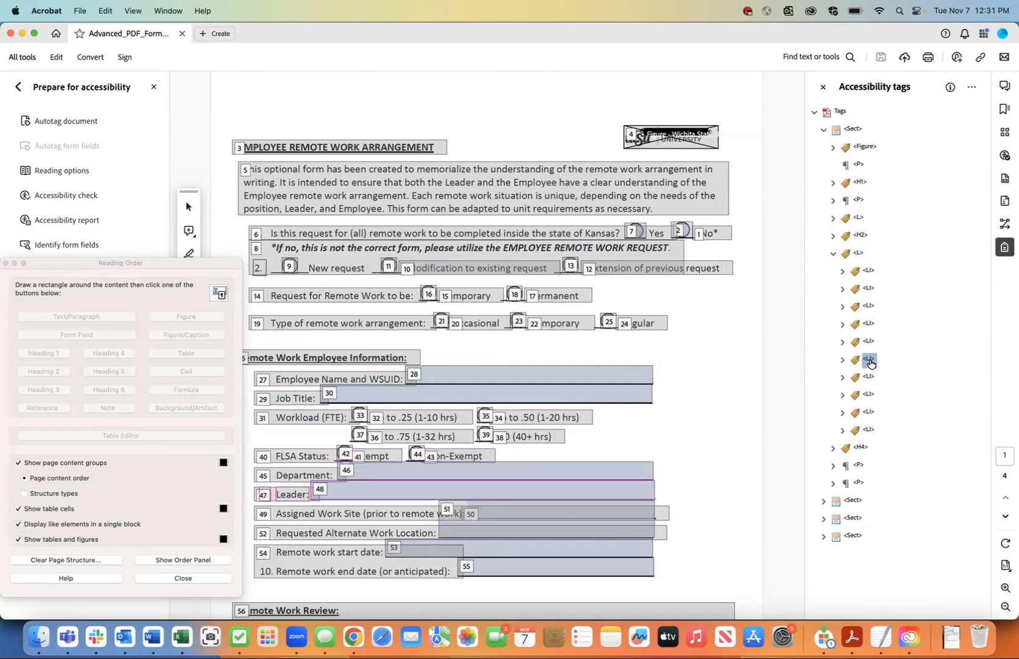
pyautogui.press('Down')
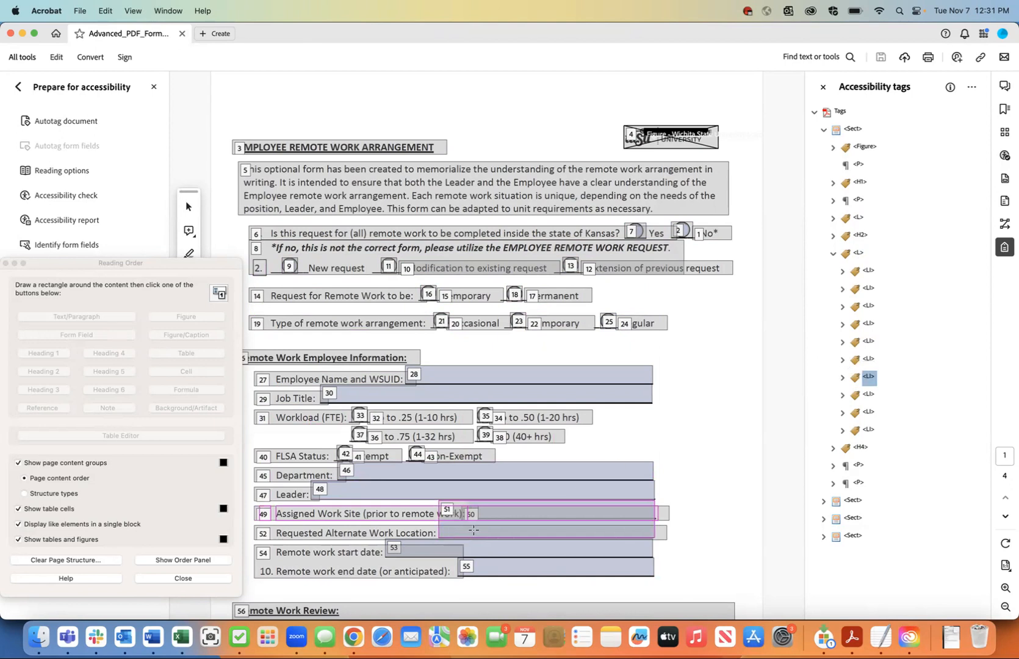
# Step: Expand the Assigned Work Site list item and inspect the content of its Lbl and LBody tags
pyautogui.click(842, 378)
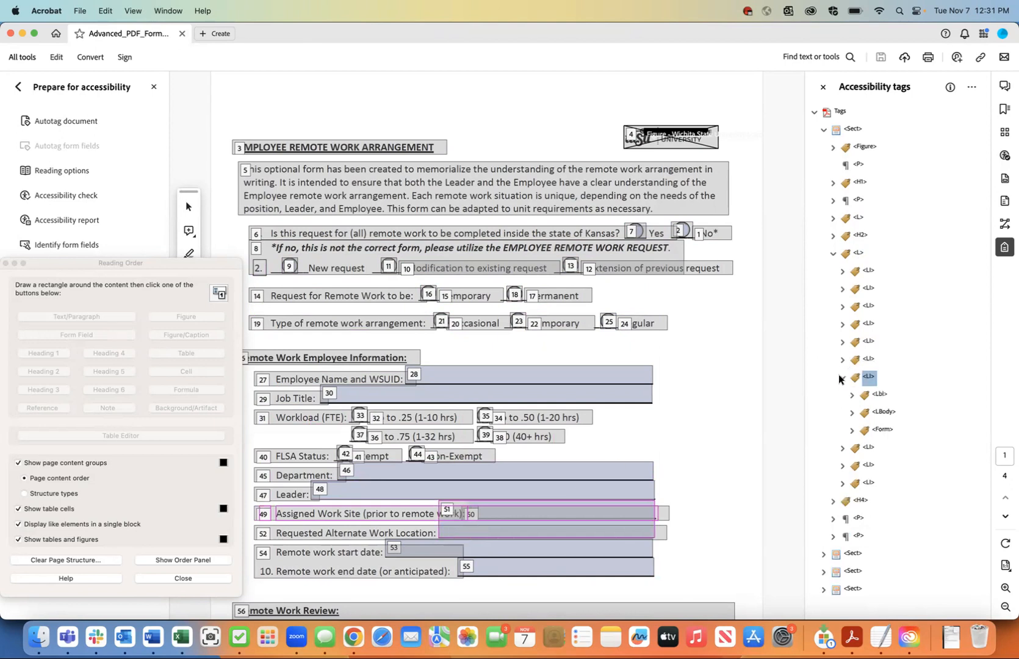
pyautogui.click(874, 398)
pyautogui.click(852, 396)
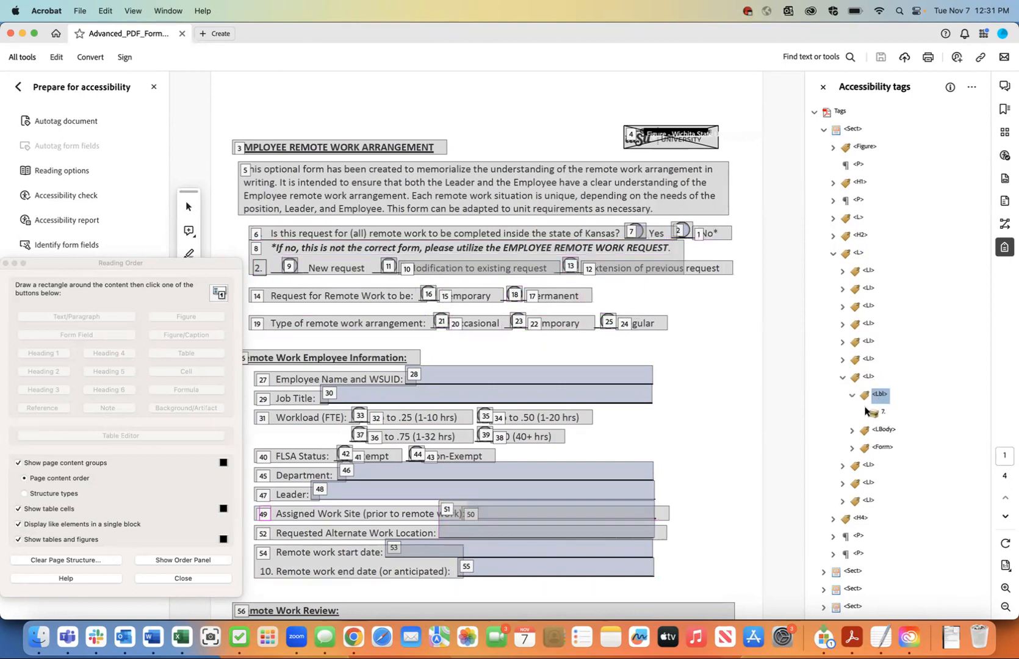
pyautogui.click(851, 430)
pyautogui.click(906, 449)
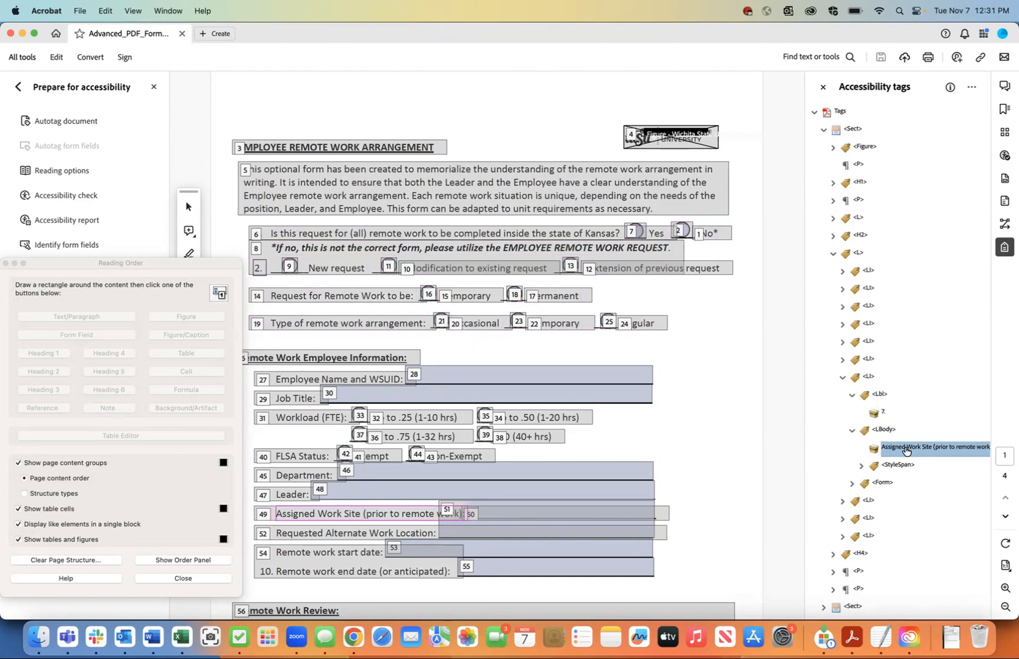
pyautogui.scroll(-1, 906, 451)
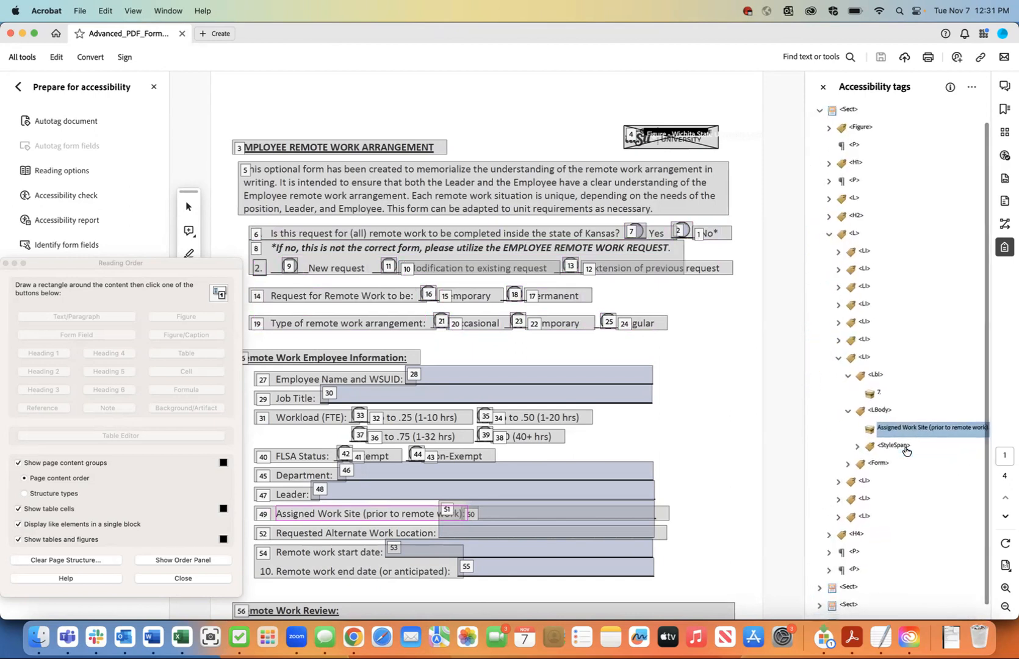
# Step: Change the underline content inside the Assigned Work Site StyleSpan to a Page artifact
pyautogui.click(857, 446)
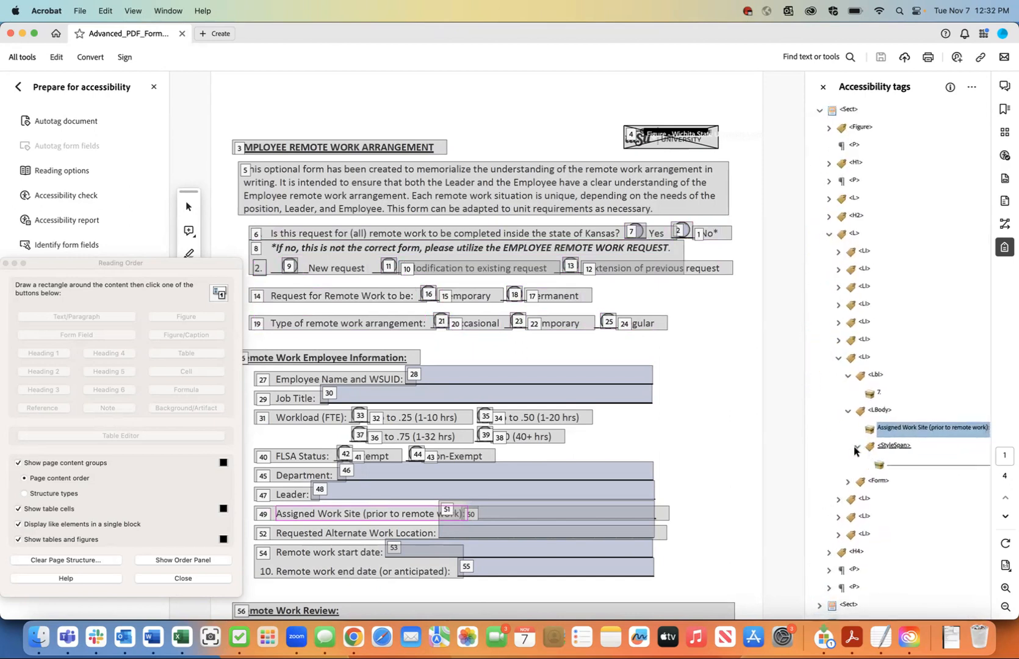
pyautogui.click(899, 466)
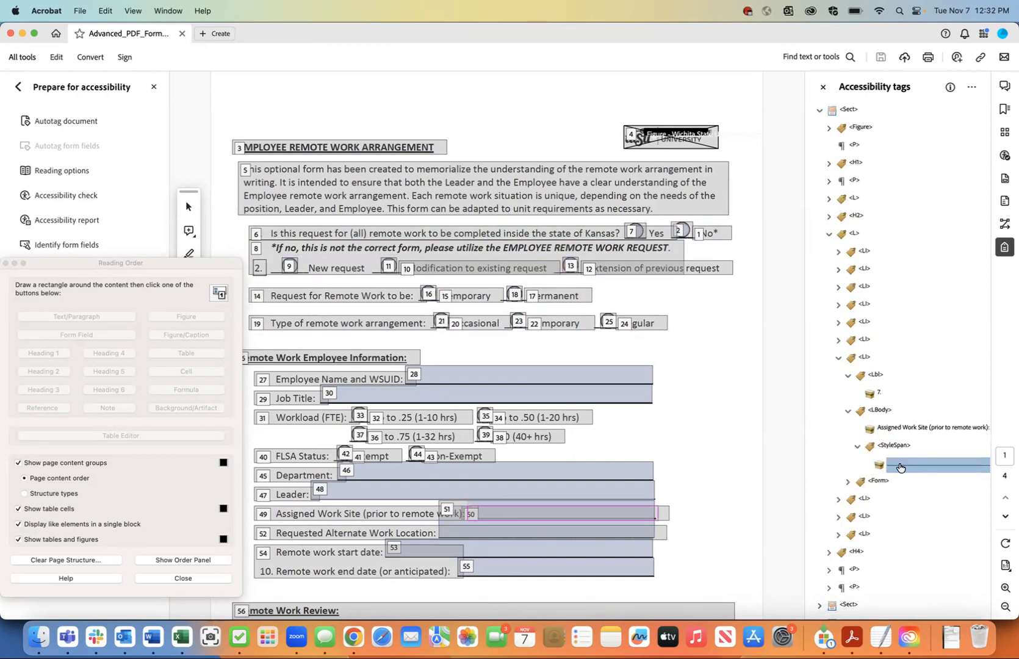
pyautogui.rightClick(900, 467)
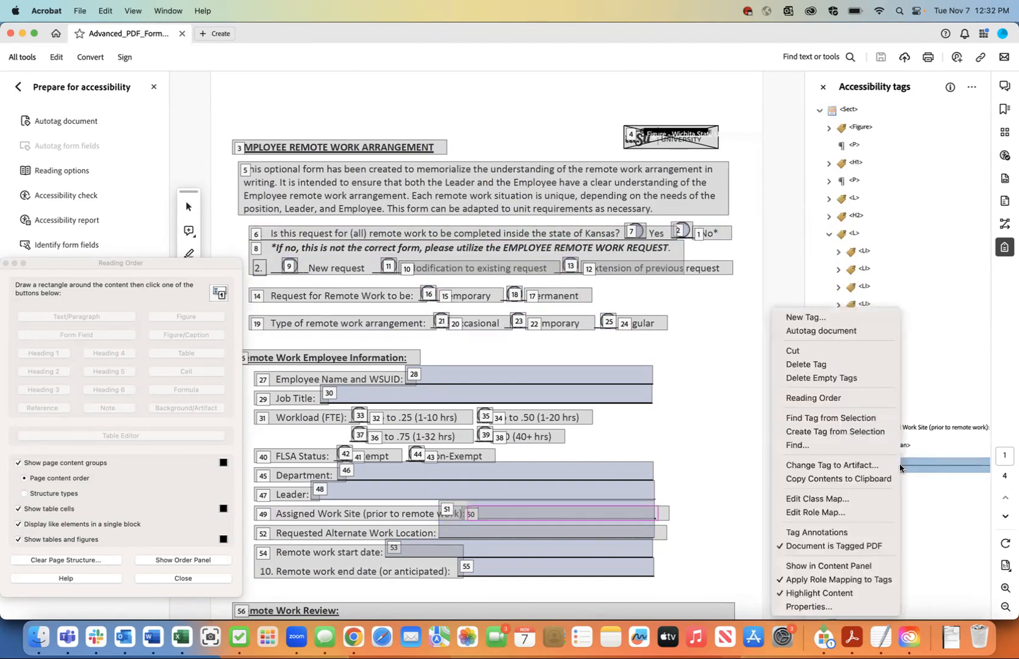
pyautogui.click(877, 466)
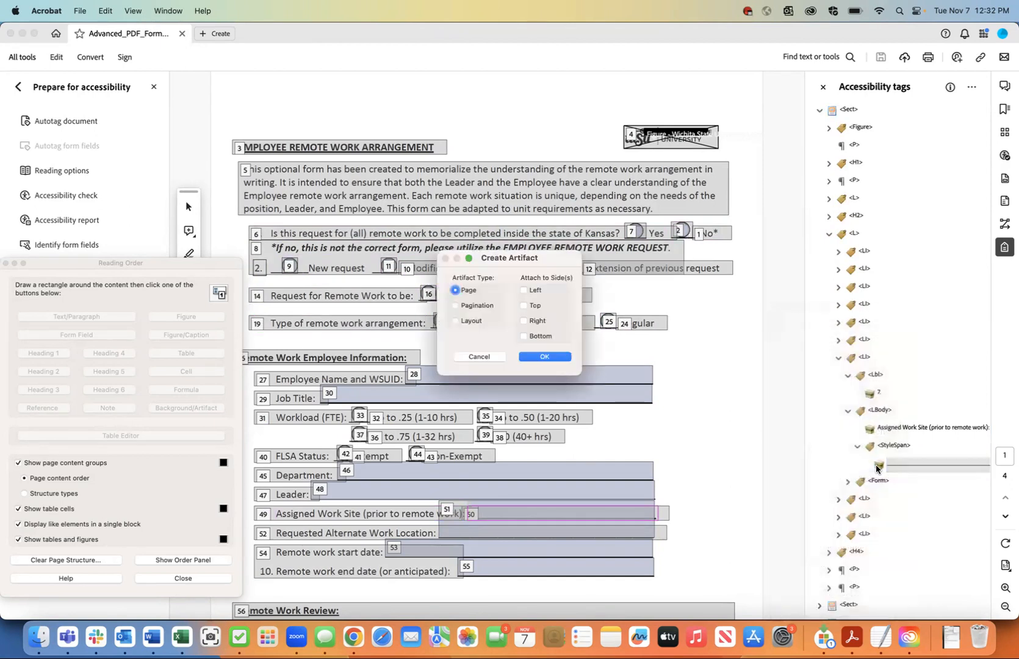
pyautogui.click(536, 358)
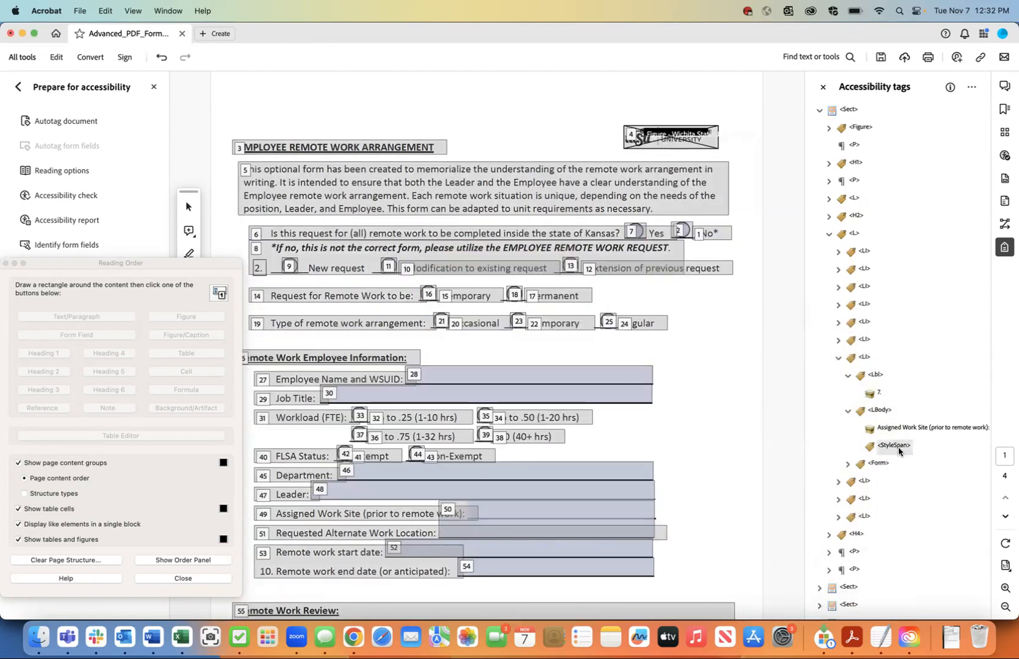
# Step: Delete the empty StyleSpan tag from the Assigned Work Site LBody
pyautogui.rightClick(898, 449)
pyautogui.click(849, 425)
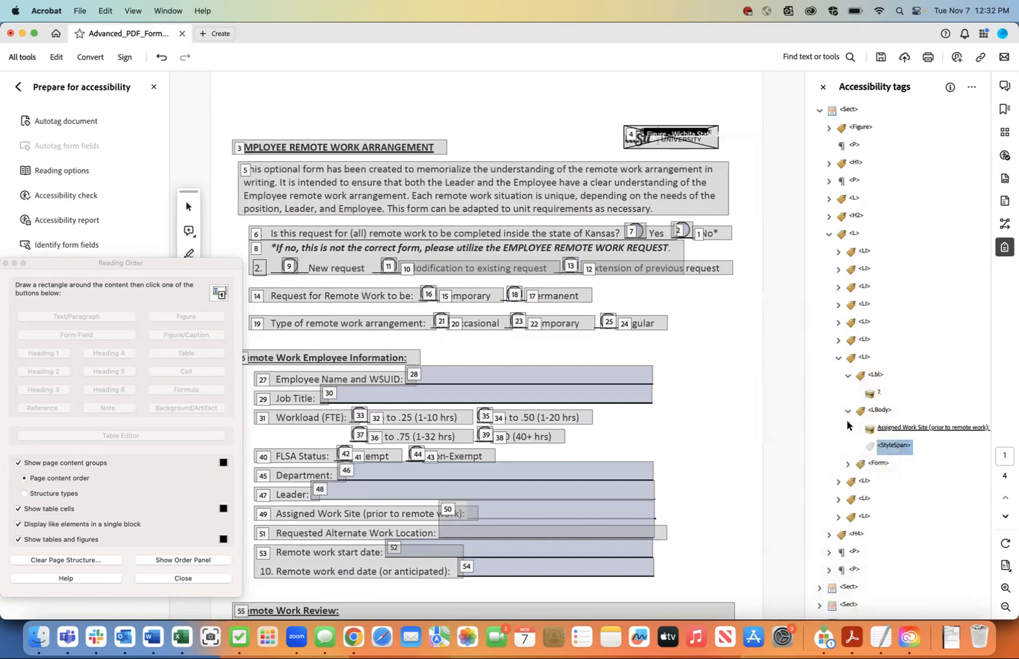
pyautogui.rightClick(893, 449)
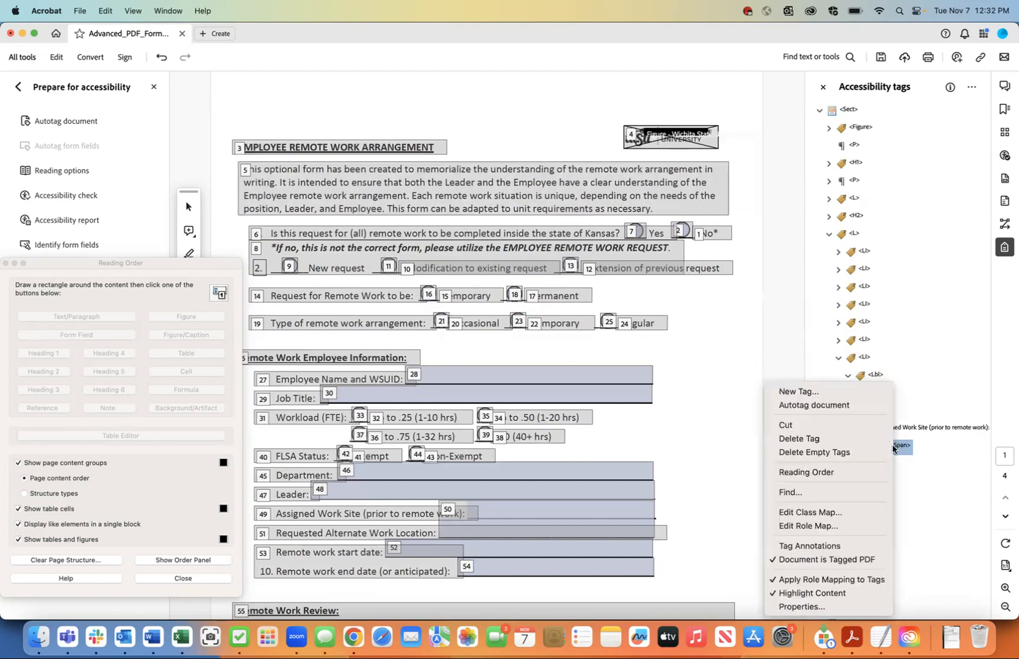
pyautogui.click(873, 439)
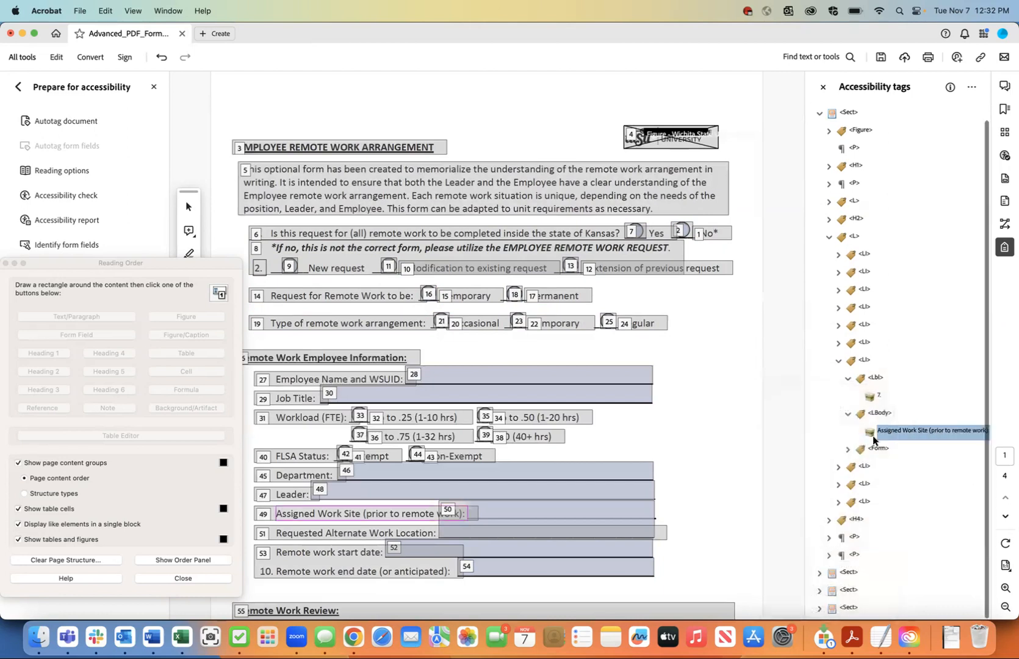
# Step: Examine the Assigned Work Site LBody content and the form field objects nested in the neighbouring Form tag
pyautogui.click(875, 417)
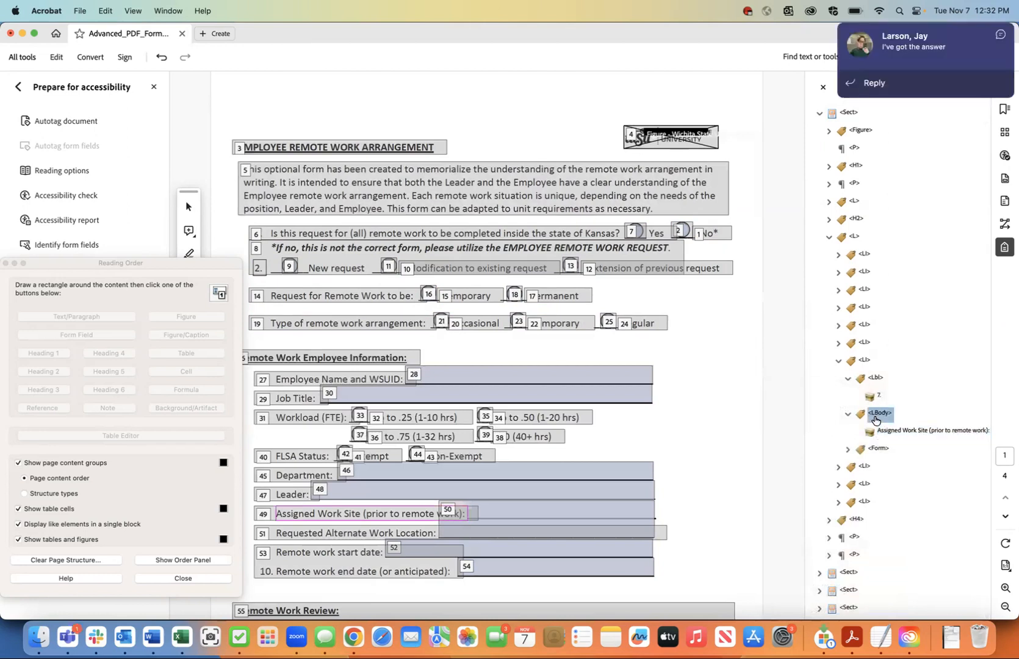
pyautogui.click(881, 431)
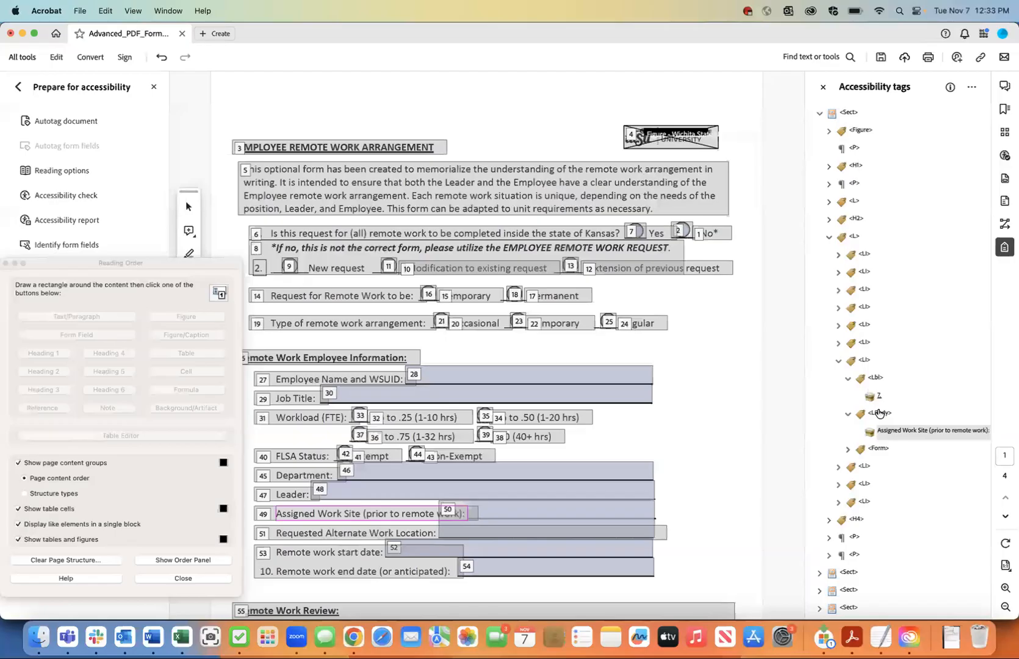
pyautogui.click(879, 413)
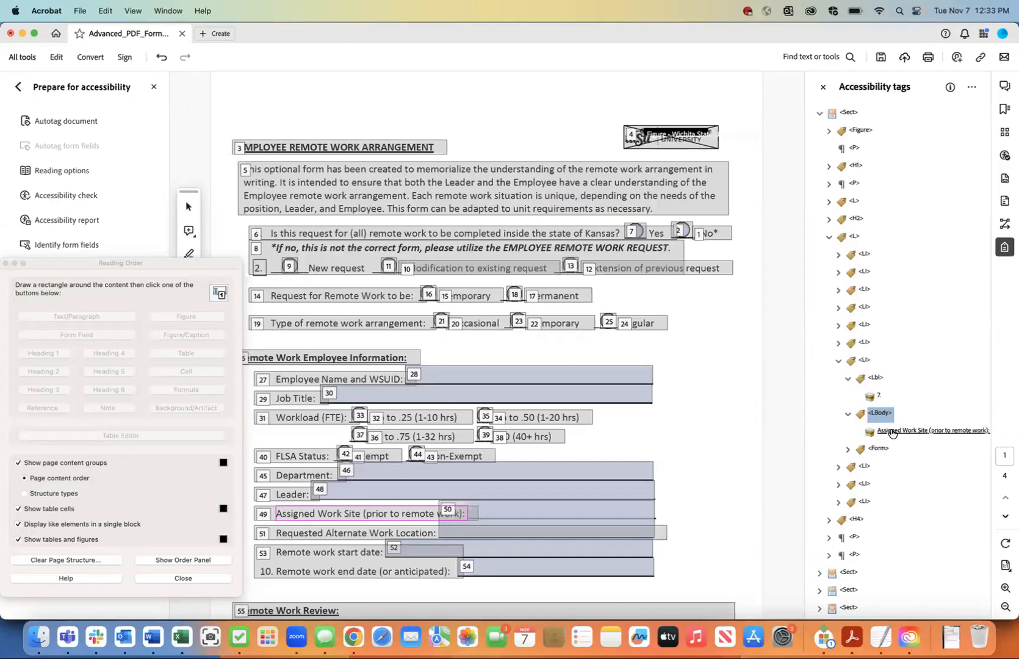
pyautogui.click(890, 431)
pyautogui.click(879, 449)
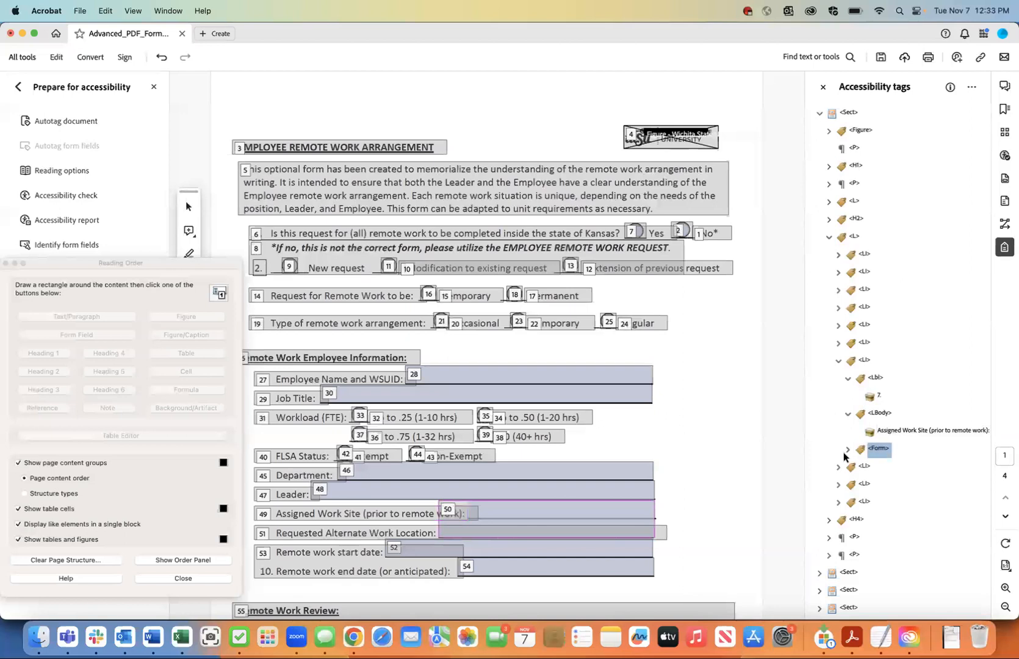
pyautogui.click(847, 450)
pyautogui.click(886, 469)
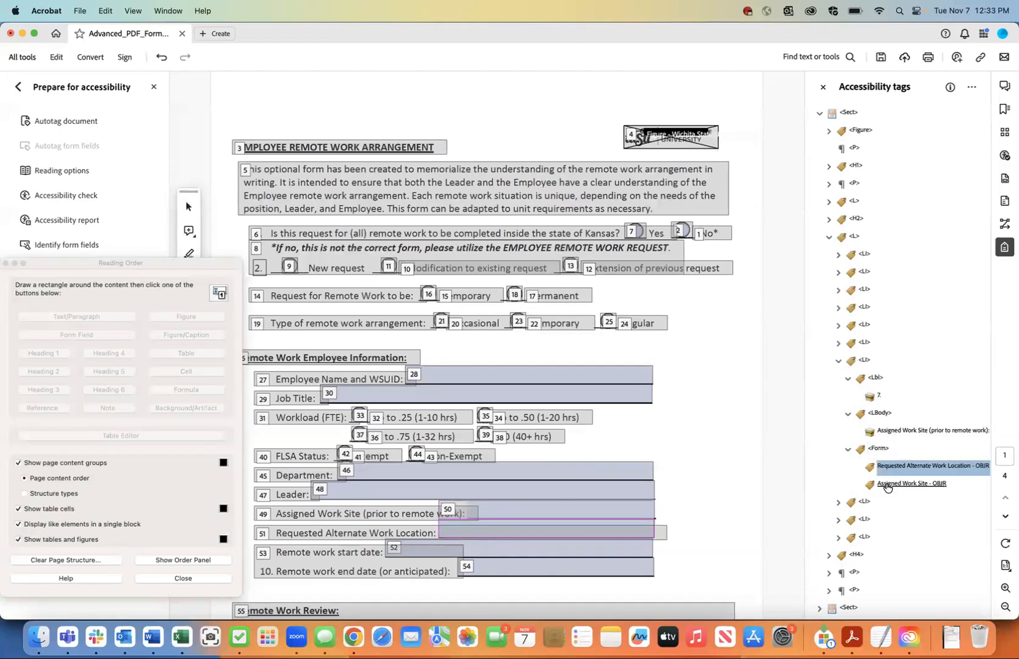
pyautogui.click(887, 484)
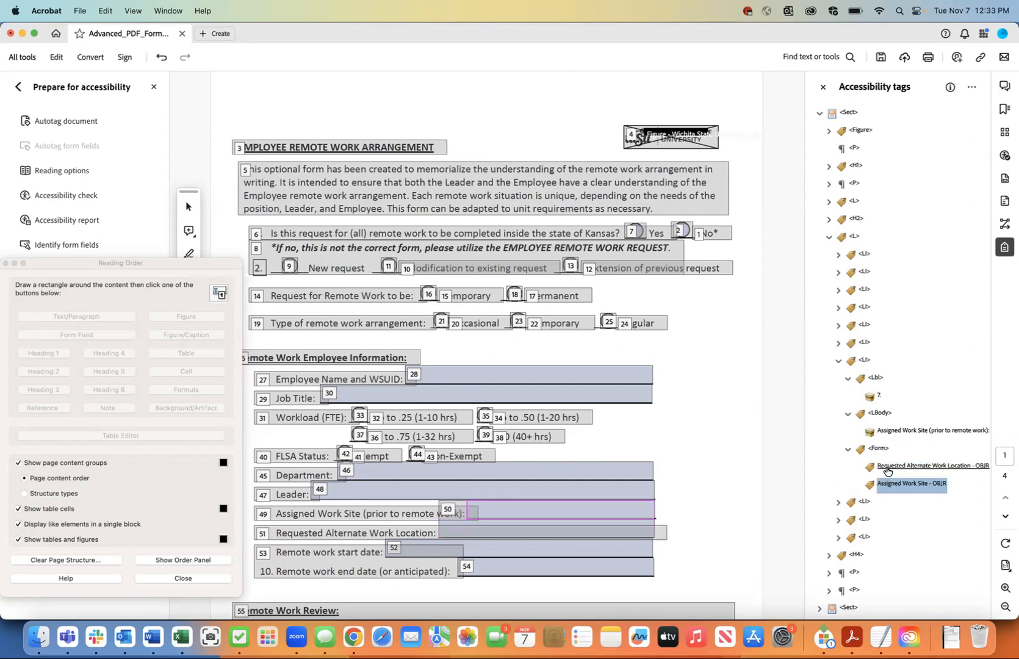
pyautogui.click(886, 468)
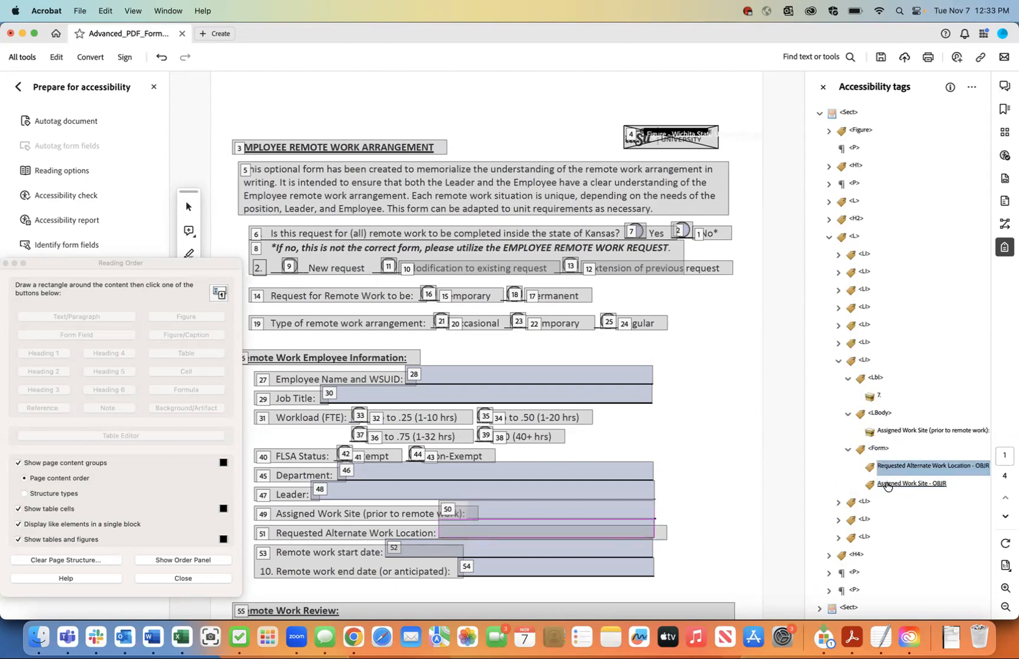
pyautogui.click(887, 484)
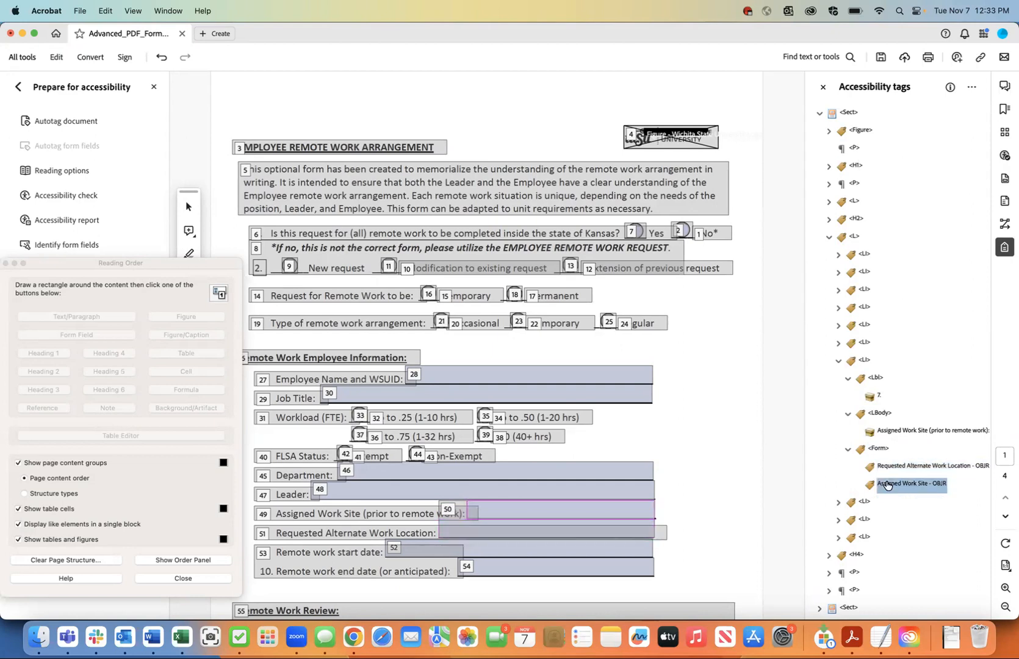
pyautogui.click(877, 452)
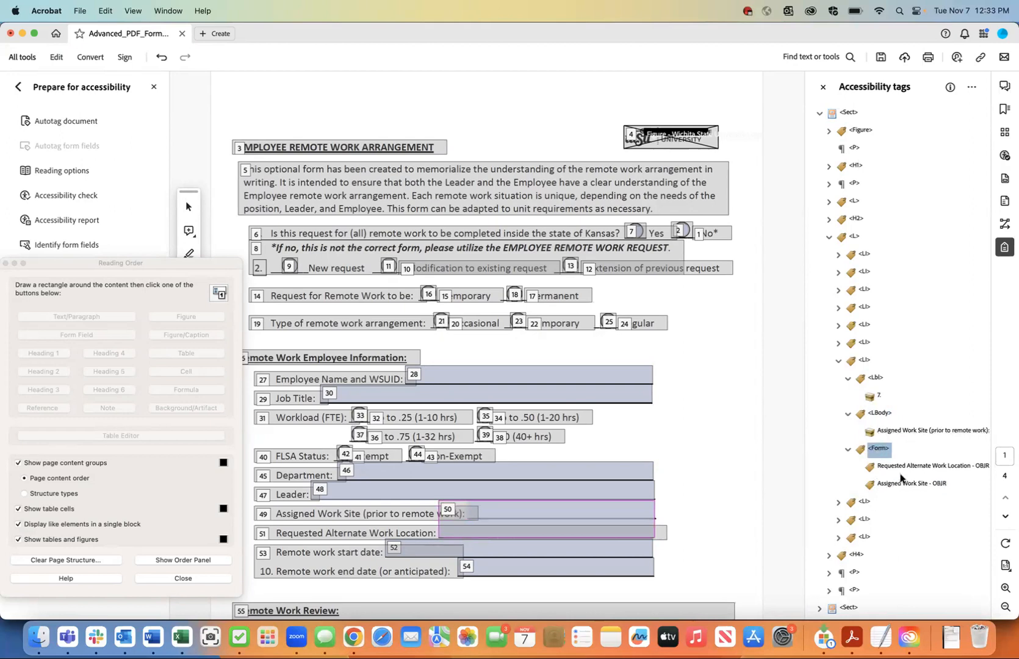
# Step: Move the Form tag into the LBody directly after the "Assigned Work Site (prior to remote work):" content and save the PDF
pyautogui.rightClick(881, 450)
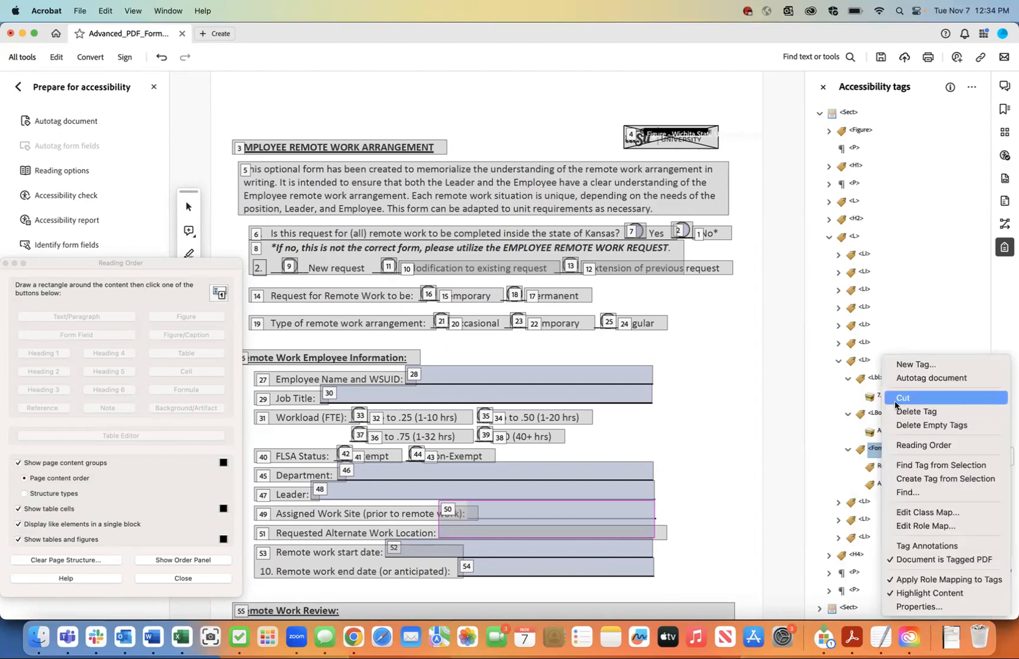
pyautogui.click(897, 400)
pyautogui.click(905, 431)
pyautogui.rightClick(905, 432)
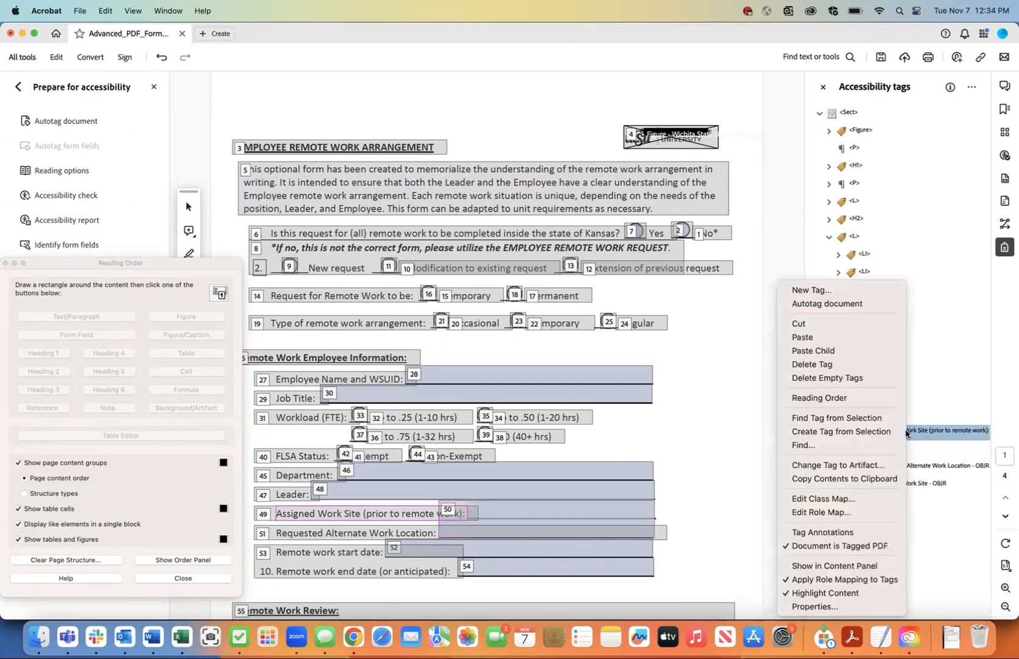
pyautogui.click(842, 339)
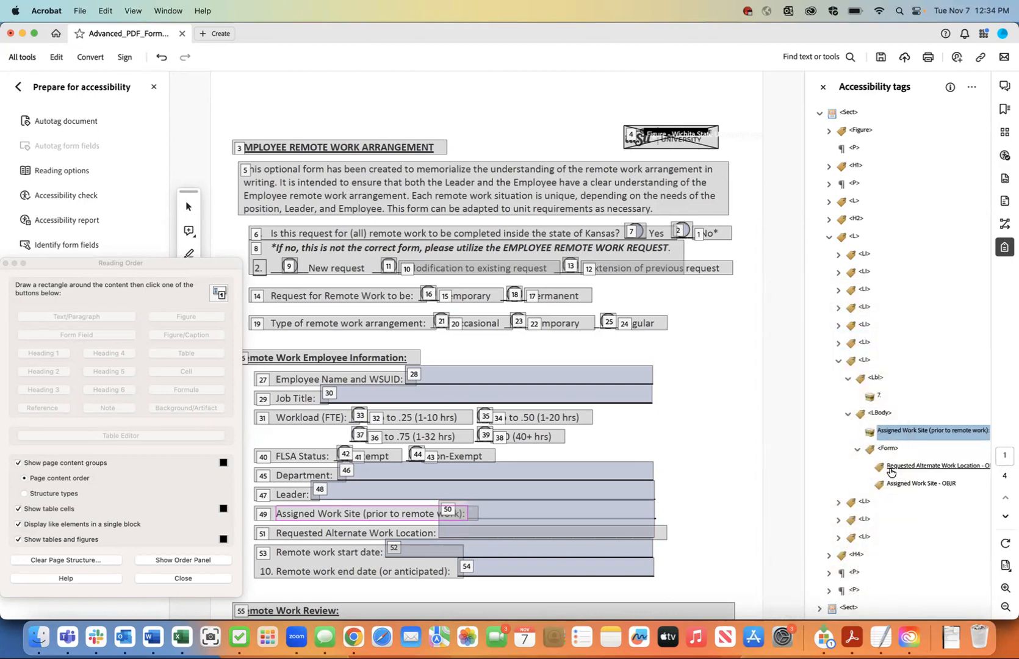
pyautogui.scroll(-2, 888, 469)
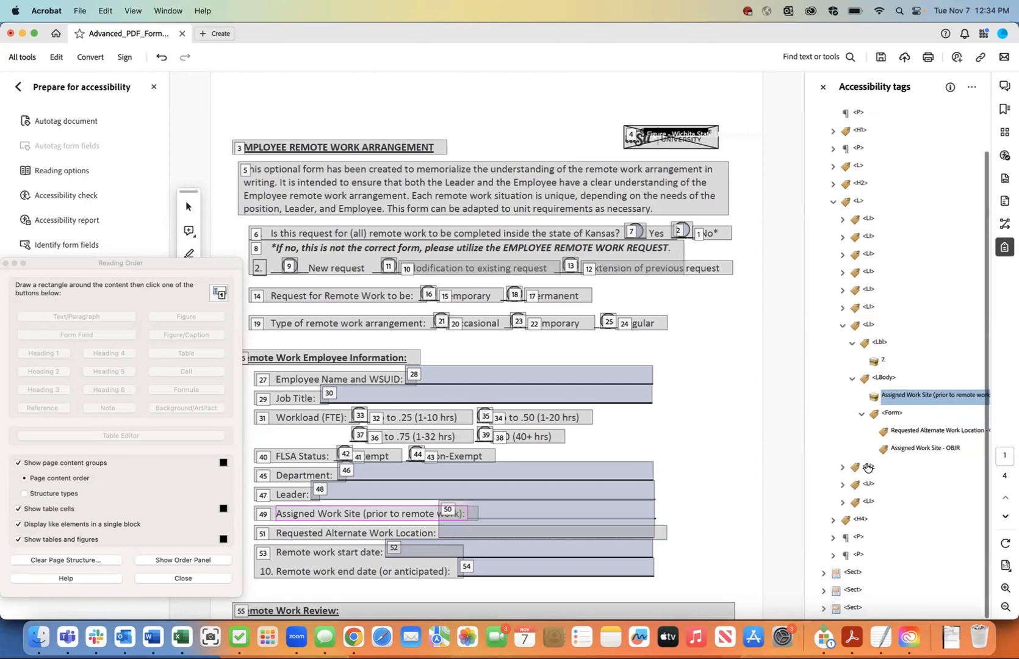
pyautogui.click(80, 11)
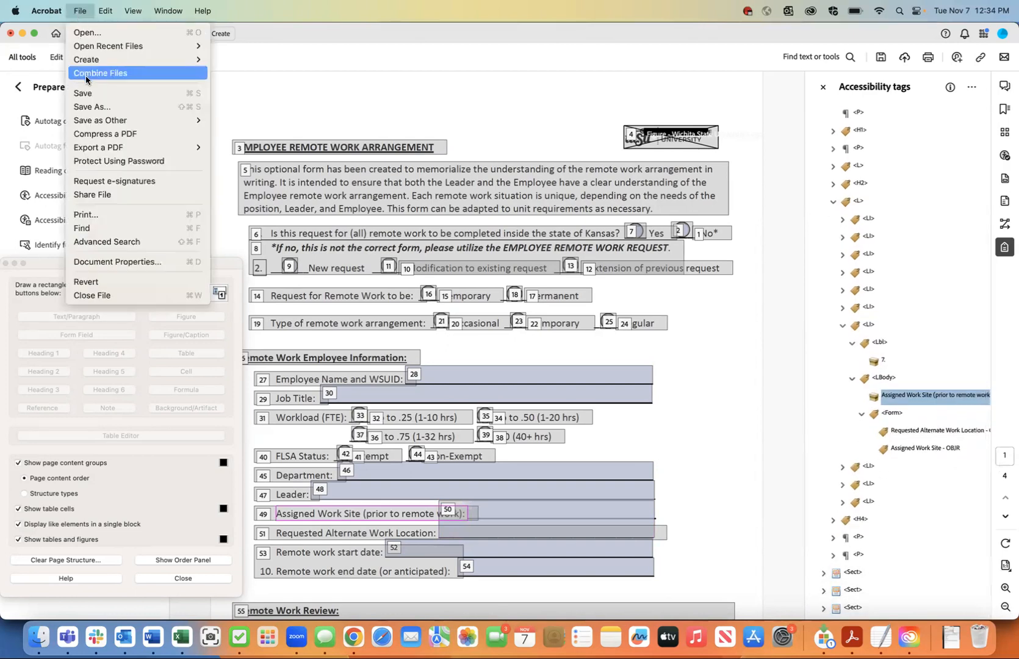
pyautogui.click(86, 92)
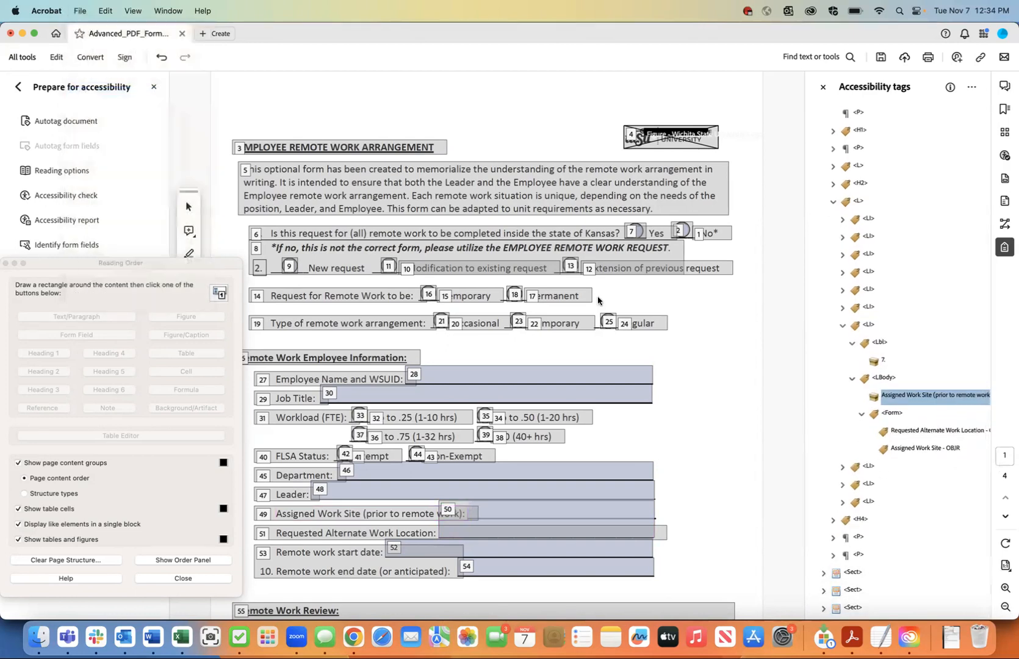
# Step: Tag only the label text "Requested Alternate Work Location:" in list item 8 as Text/Paragraph, separating it from its underline
pyautogui.click(871, 467)
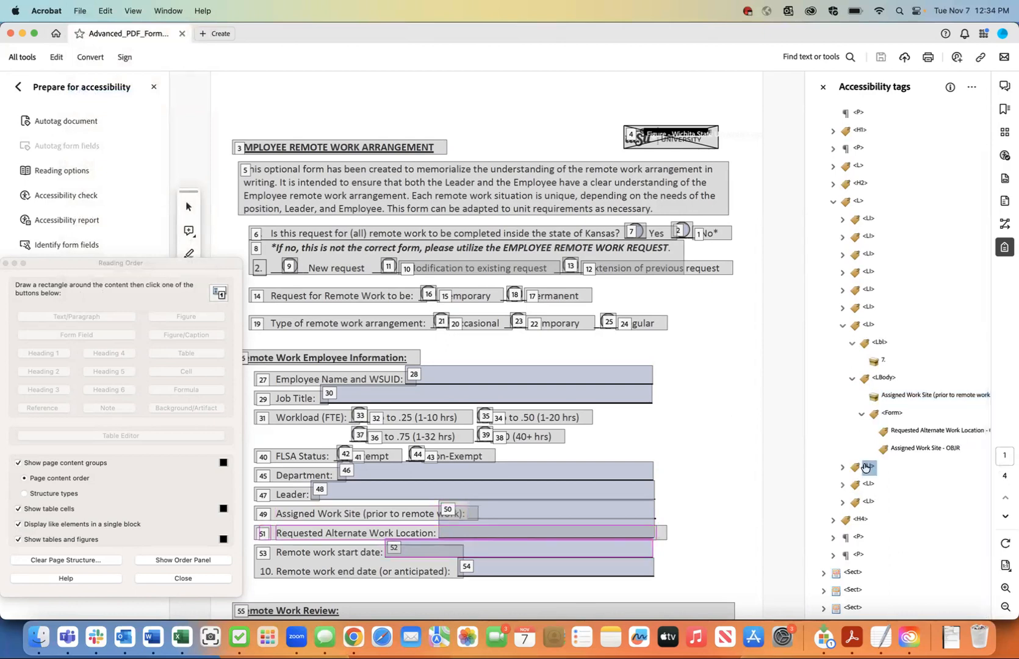
pyautogui.click(842, 468)
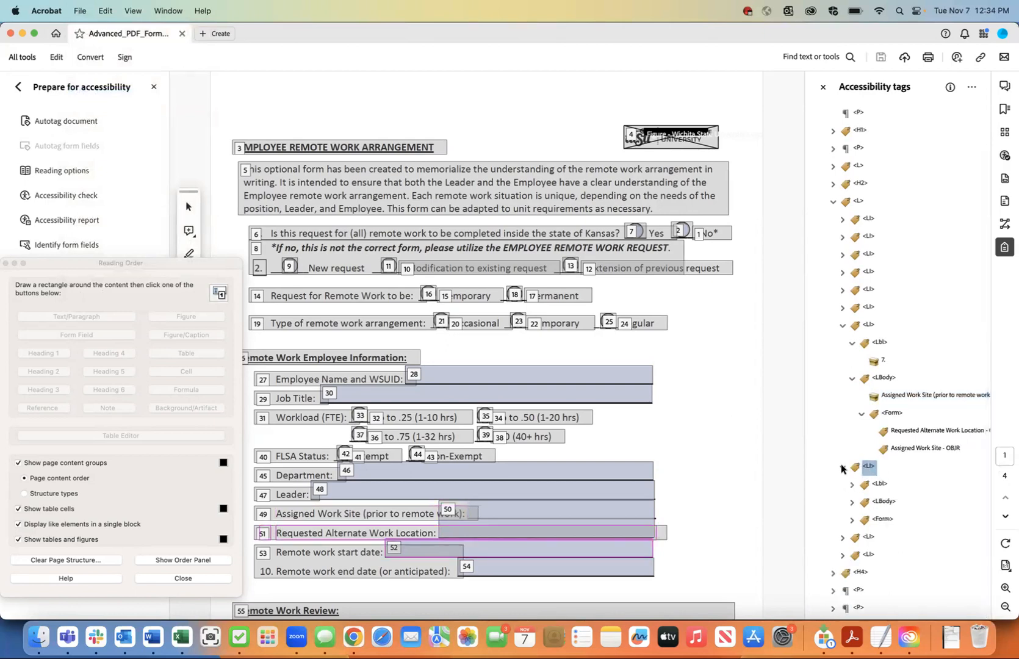
pyautogui.click(851, 485)
pyautogui.scroll(-2, 848, 486)
pyautogui.scroll(-1, 849, 486)
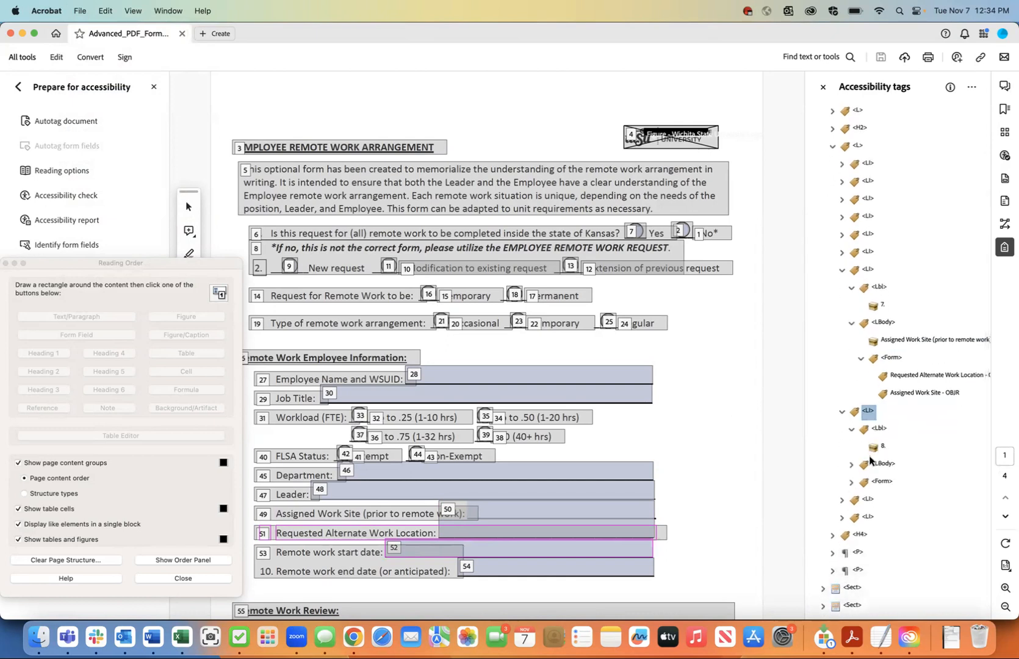
pyautogui.click(852, 464)
pyautogui.click(897, 486)
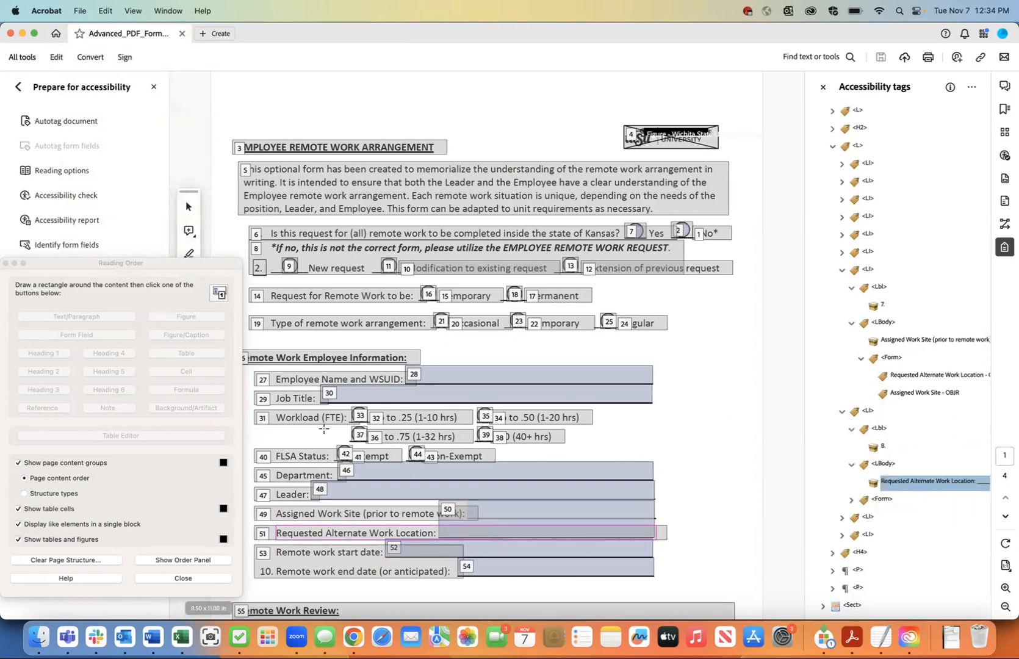
pyautogui.moveTo(273, 525); pyautogui.dragTo(437, 540)
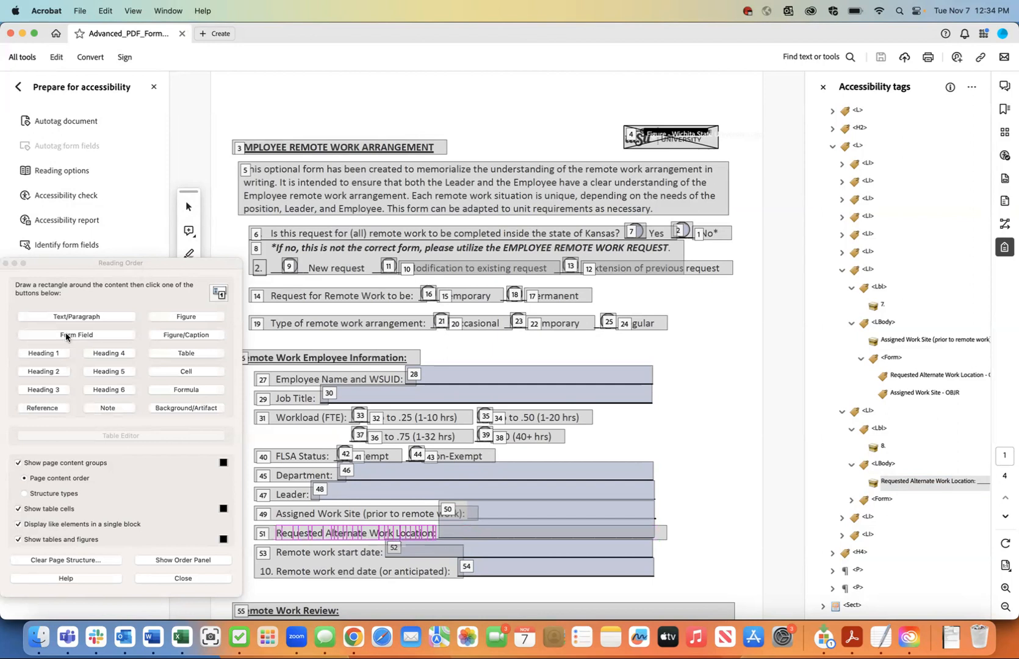
pyautogui.click(68, 317)
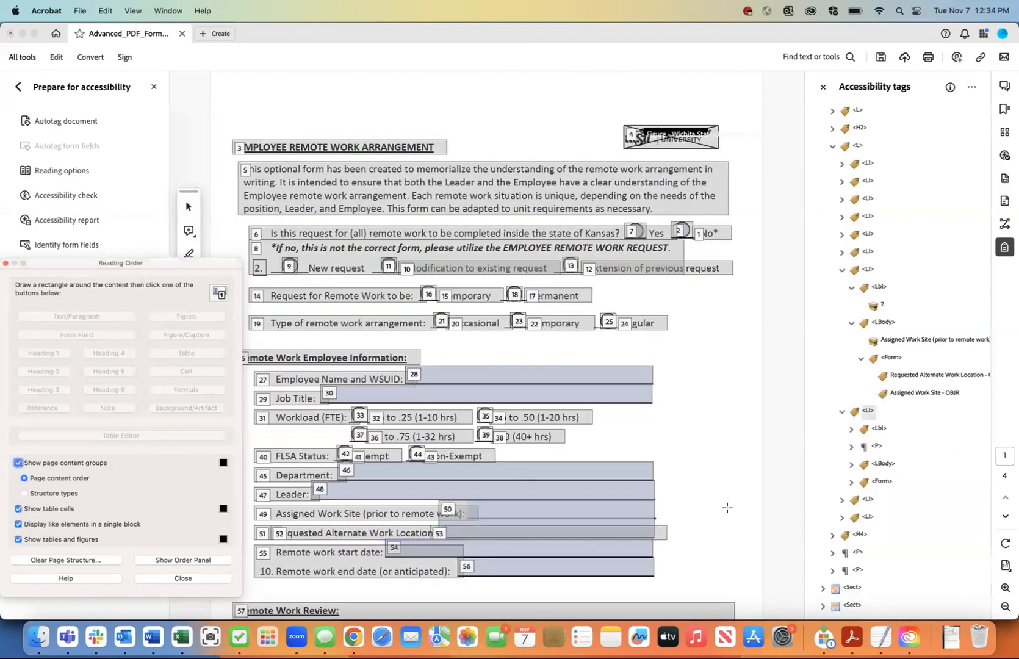
# Step: Change the underline content remaining in the Requested Alternate Work Location LBody to an artifact
pyautogui.click(877, 447)
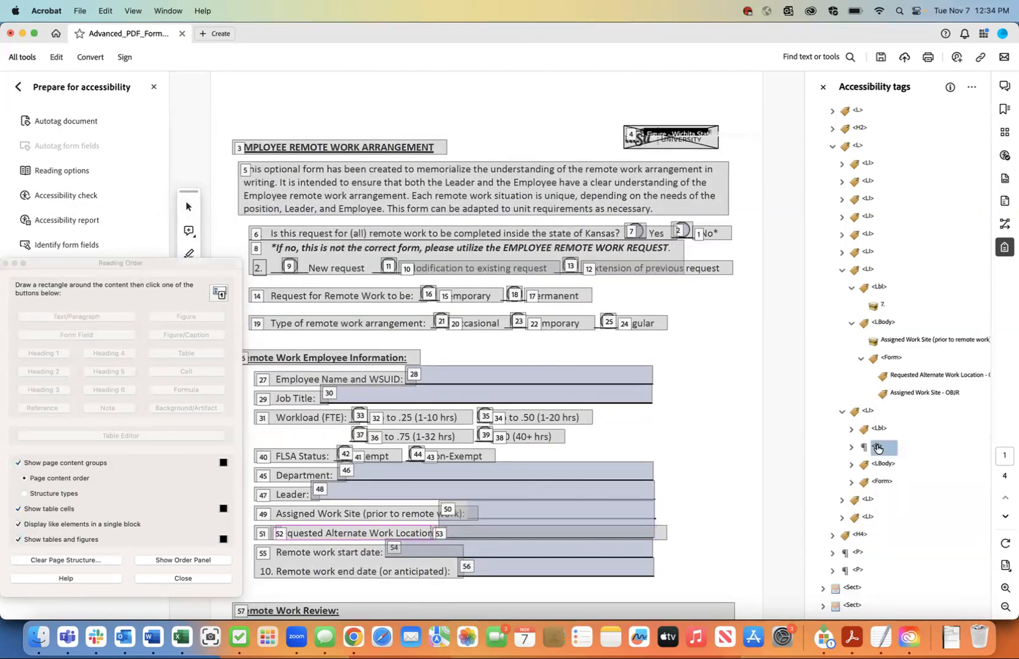
pyautogui.click(851, 447)
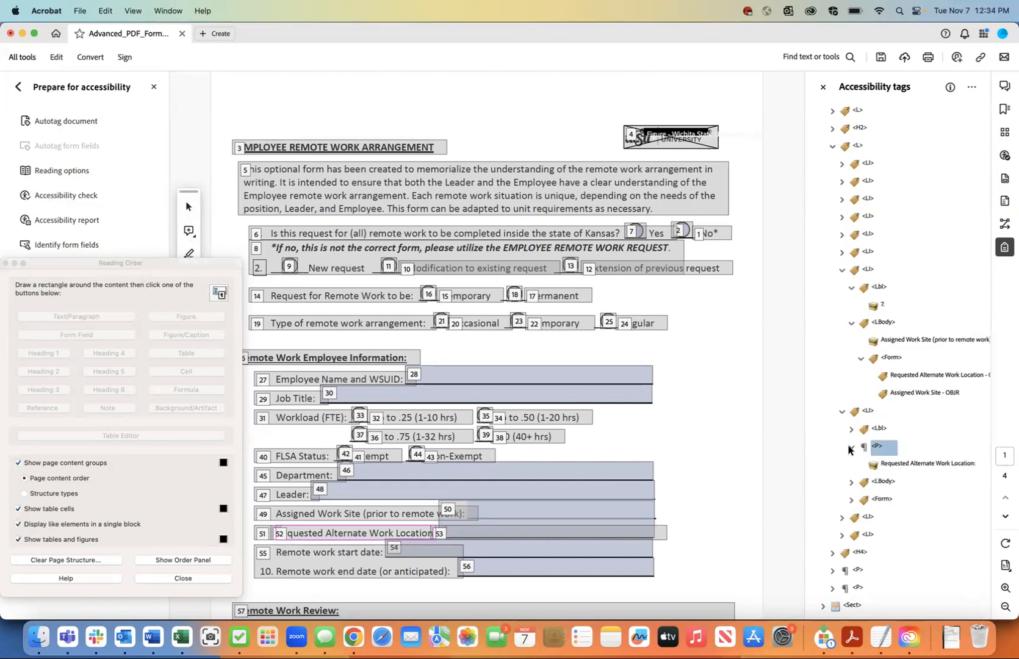
pyautogui.click(850, 481)
pyautogui.click(898, 502)
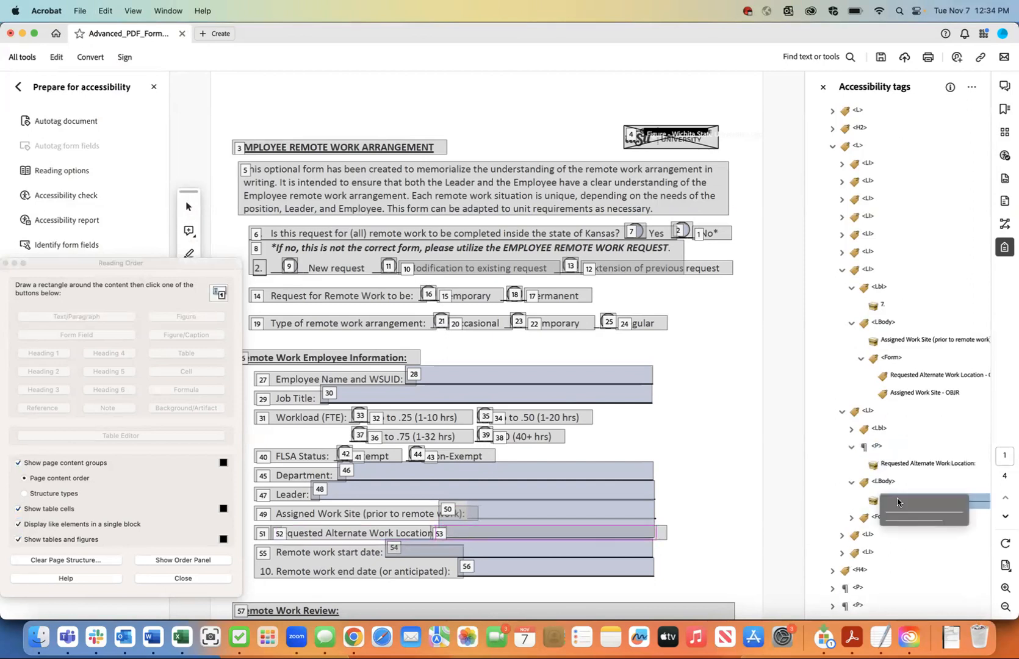
pyautogui.rightClick(897, 501)
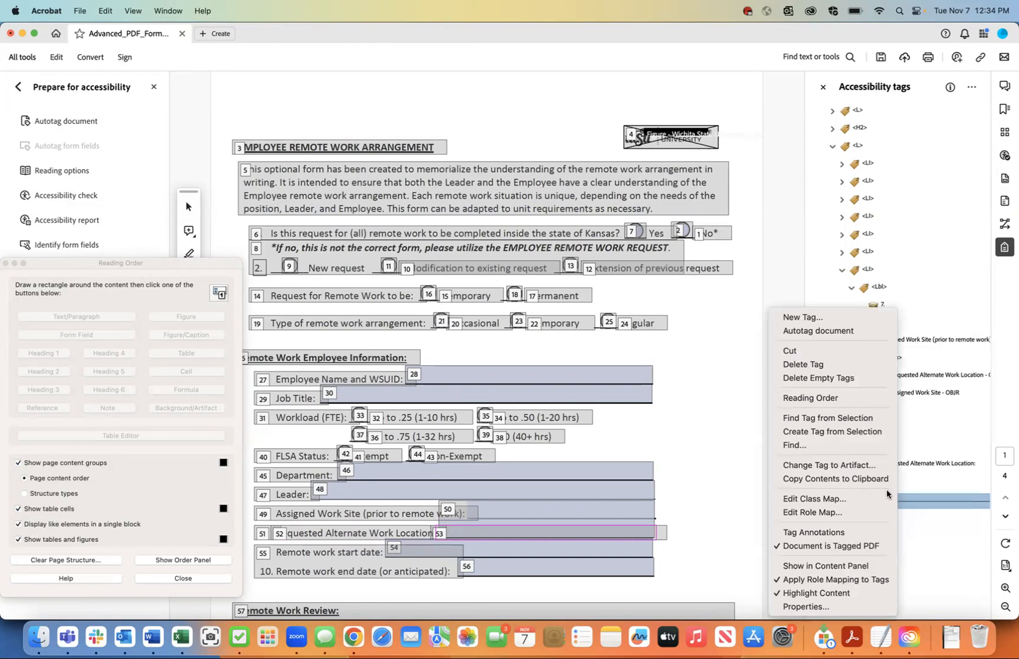
pyautogui.click(874, 464)
pyautogui.click(537, 357)
# Step: Move the "Requested Alternate Work Location:" content from the P tag into the empty LBody and delete the emptied P tag
pyautogui.click(900, 465)
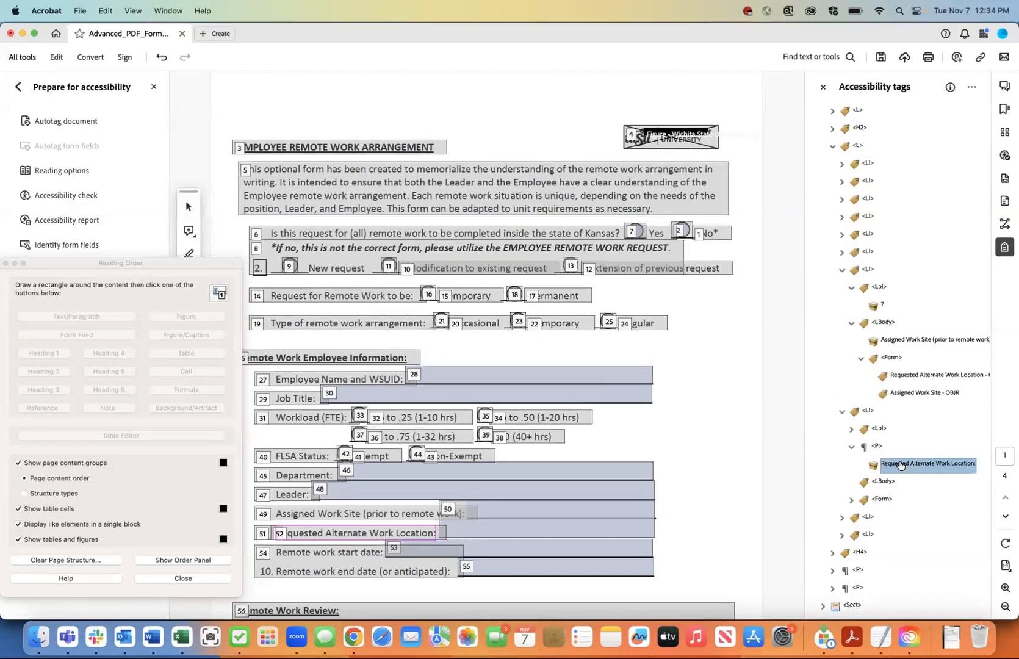
pyautogui.rightClick(900, 465)
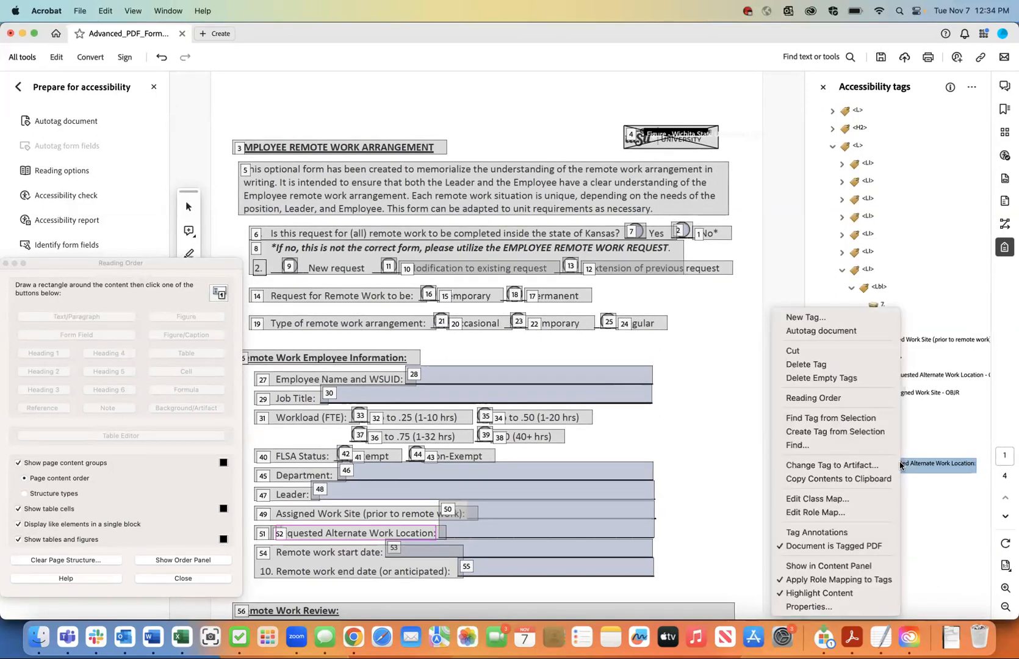
pyautogui.click(841, 354)
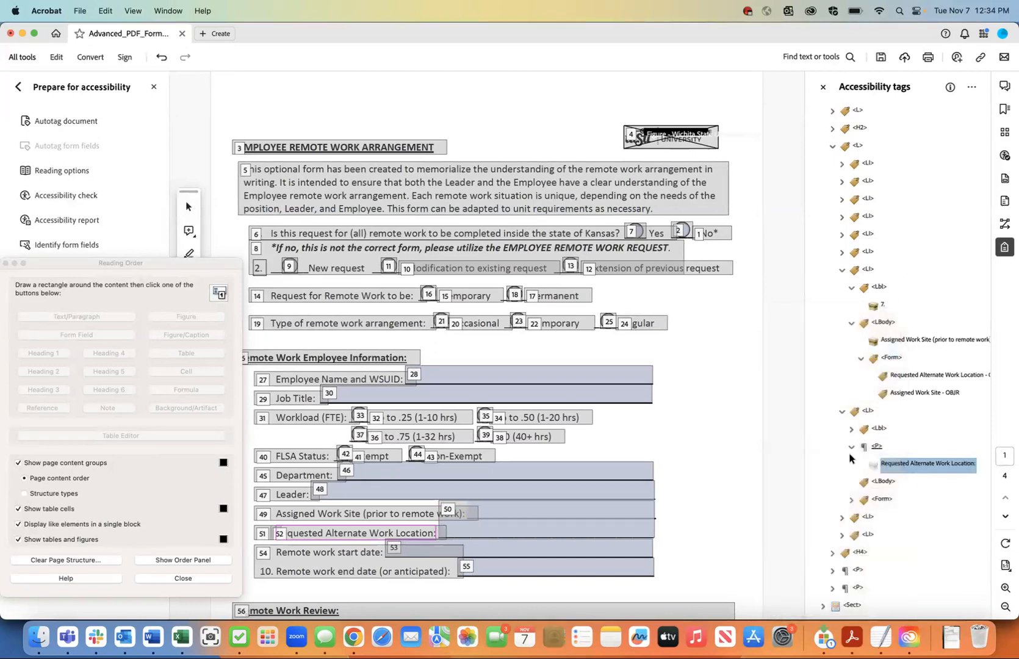
pyautogui.click(882, 482)
pyautogui.rightClick(883, 482)
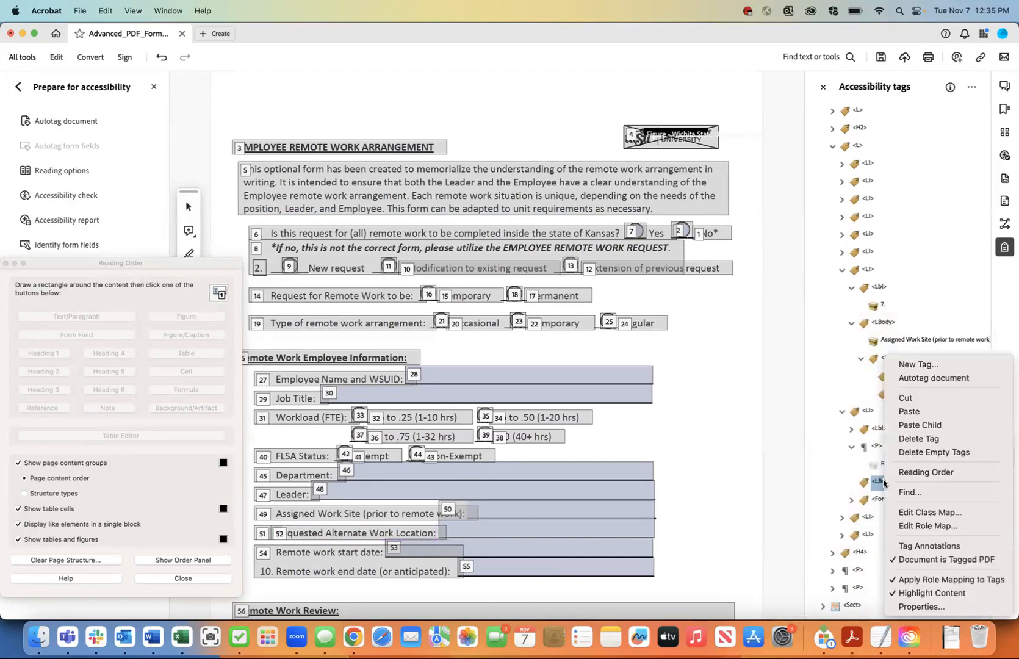
pyautogui.click(919, 424)
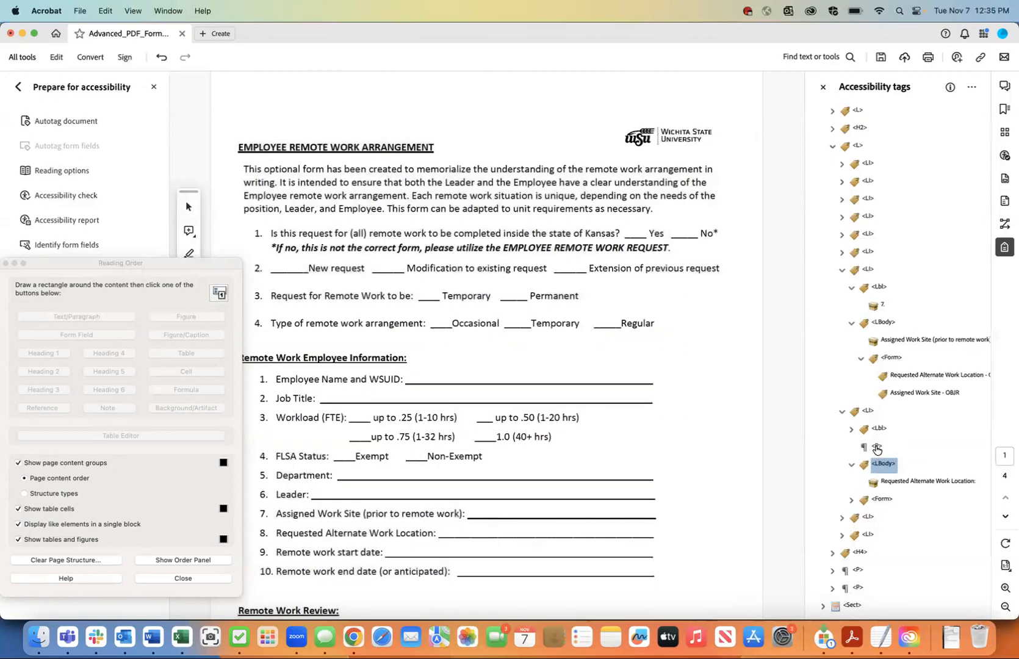
pyautogui.rightClick(876, 448)
pyautogui.click(911, 438)
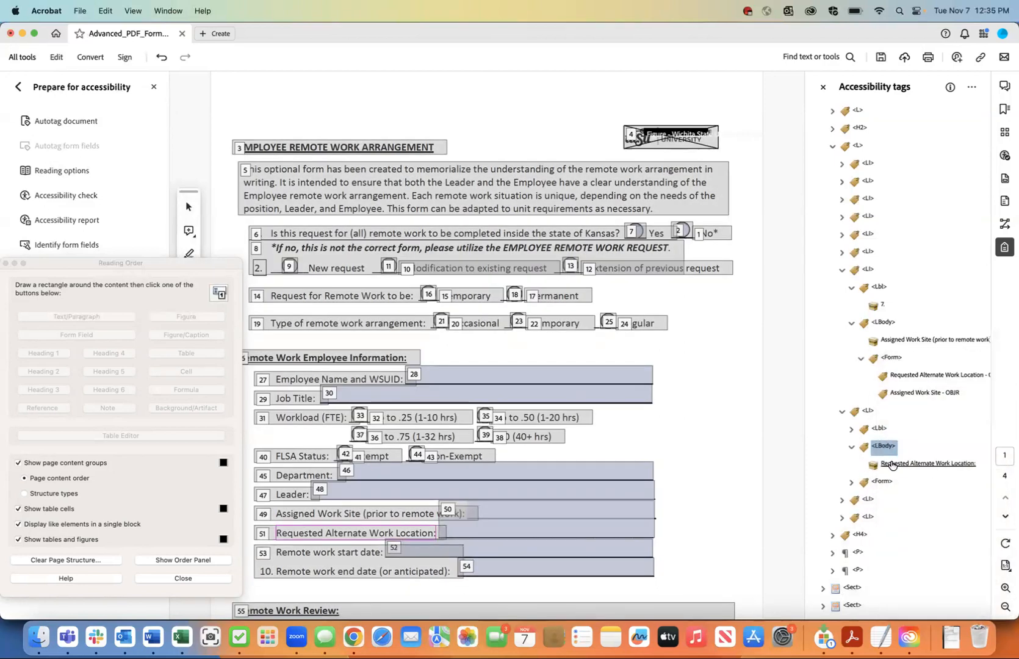
# Step: Create a new Form tag in the LBody directly after the "Requested Alternate Work Location:" content
pyautogui.click(909, 376)
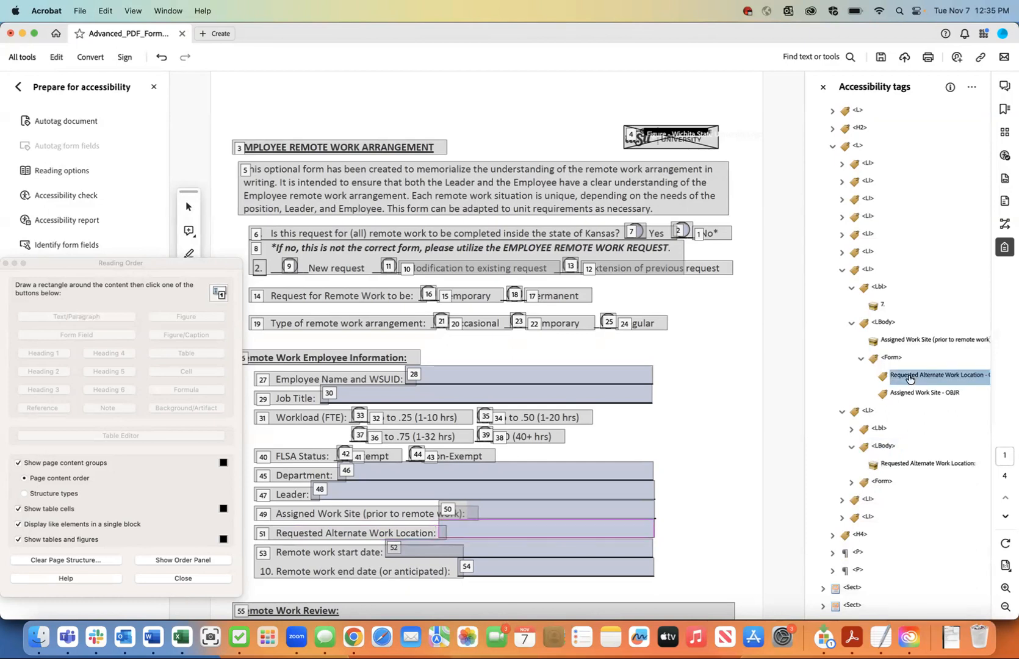
pyautogui.click(903, 468)
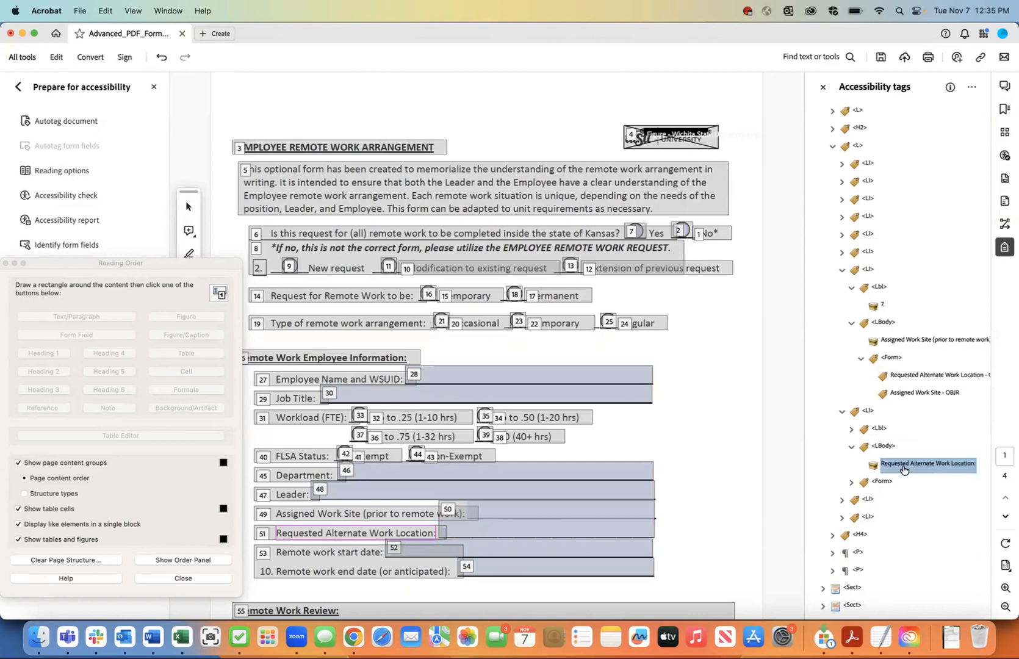
pyautogui.rightClick(904, 469)
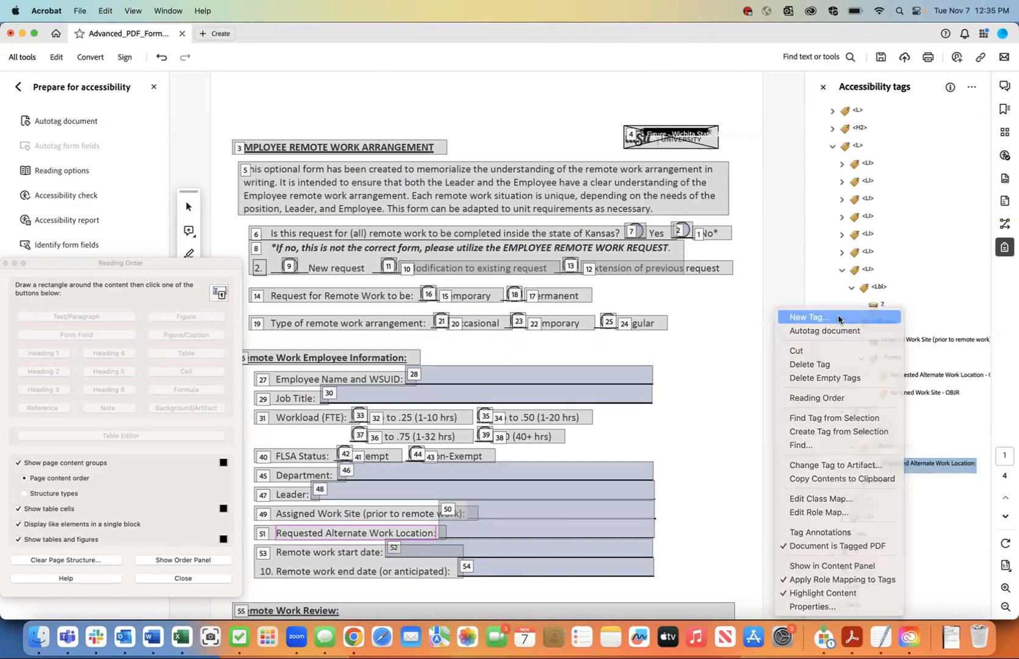
pyautogui.click(809, 317)
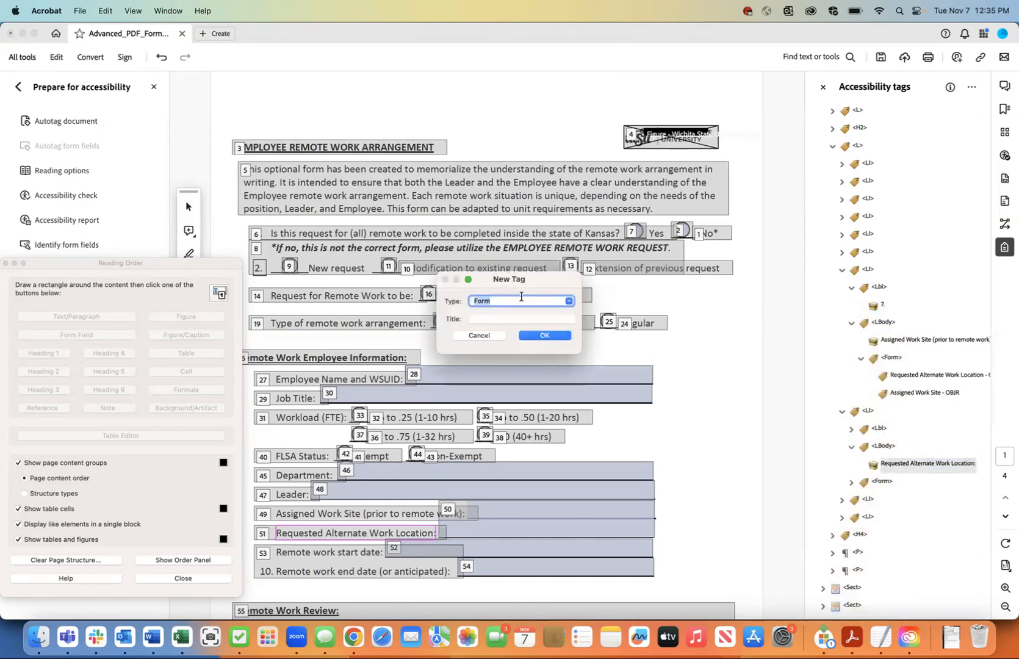
pyautogui.click(538, 335)
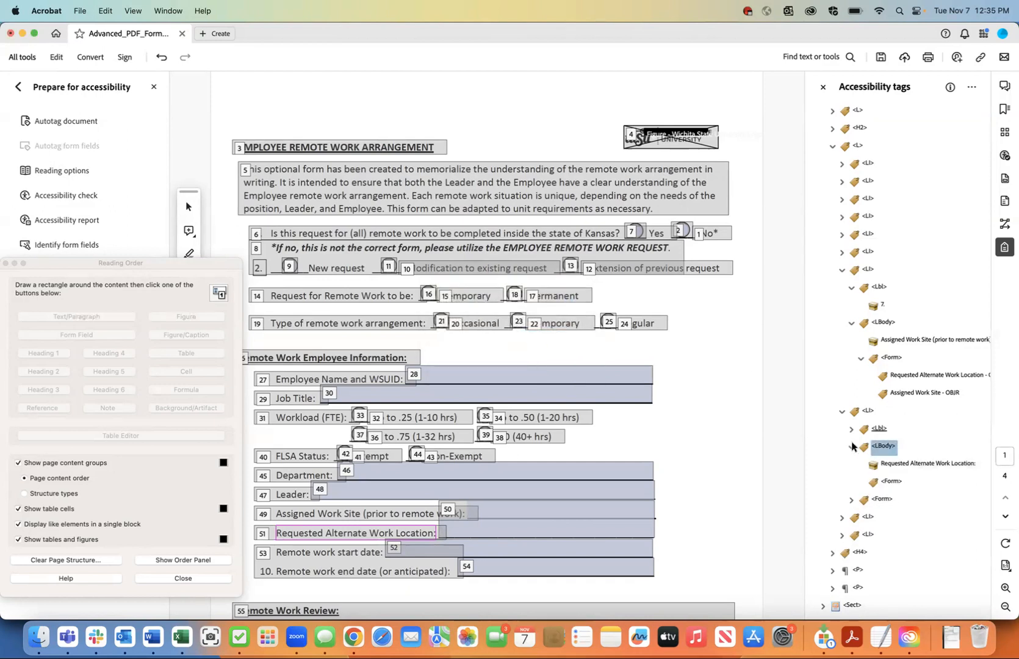
# Step: Move the Requested Alternate Work Location OBJR from the Assigned Work Site Form tag into the new Form tag as its child
pyautogui.click(906, 374)
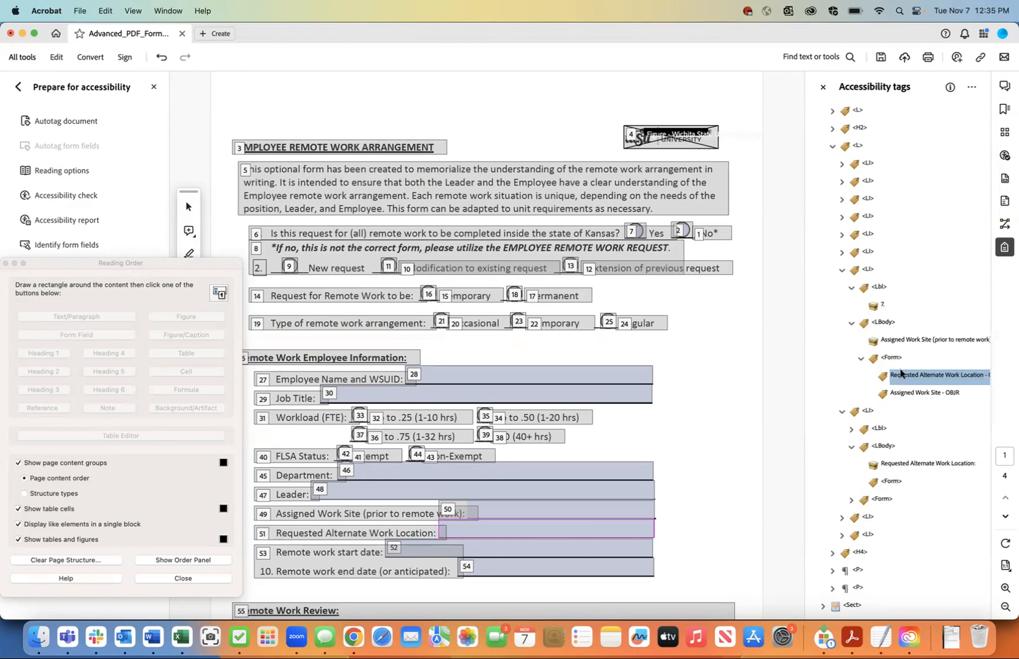
pyautogui.rightClick(910, 380)
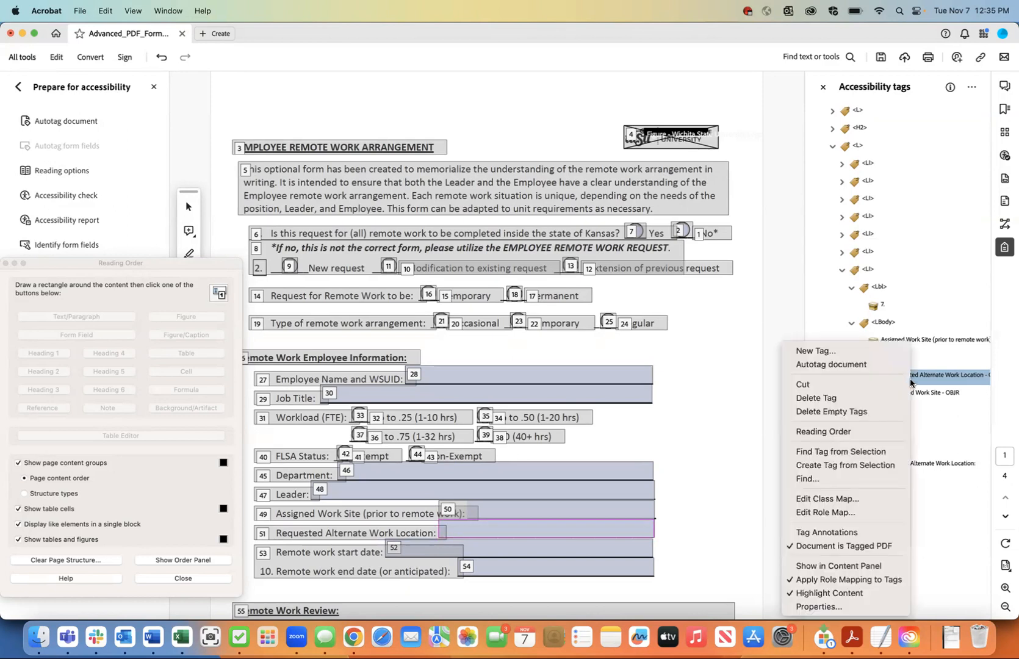
pyautogui.click(867, 383)
pyautogui.click(893, 480)
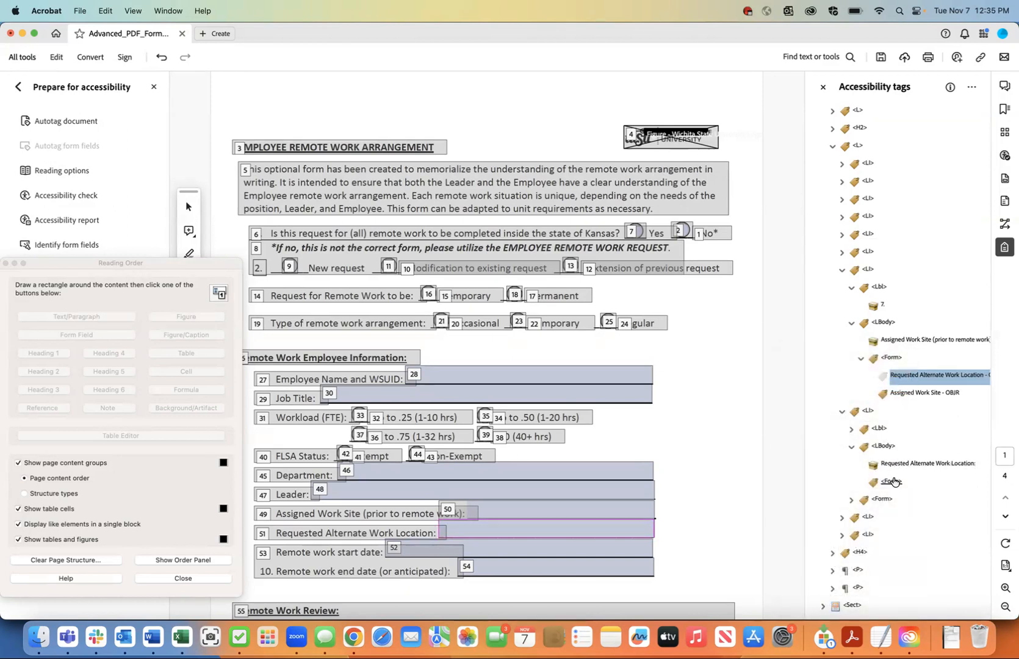
pyautogui.rightClick(893, 480)
pyautogui.click(872, 424)
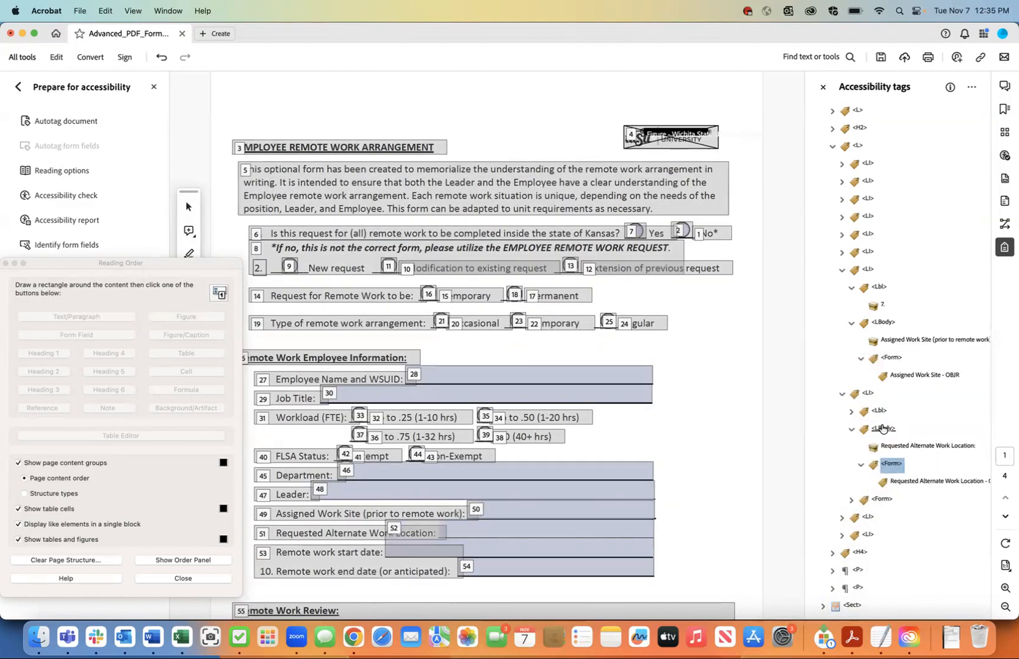
# Step: Check the tags of list items 7 and 8, collapse item 7, and save the PDF
pyautogui.click(883, 429)
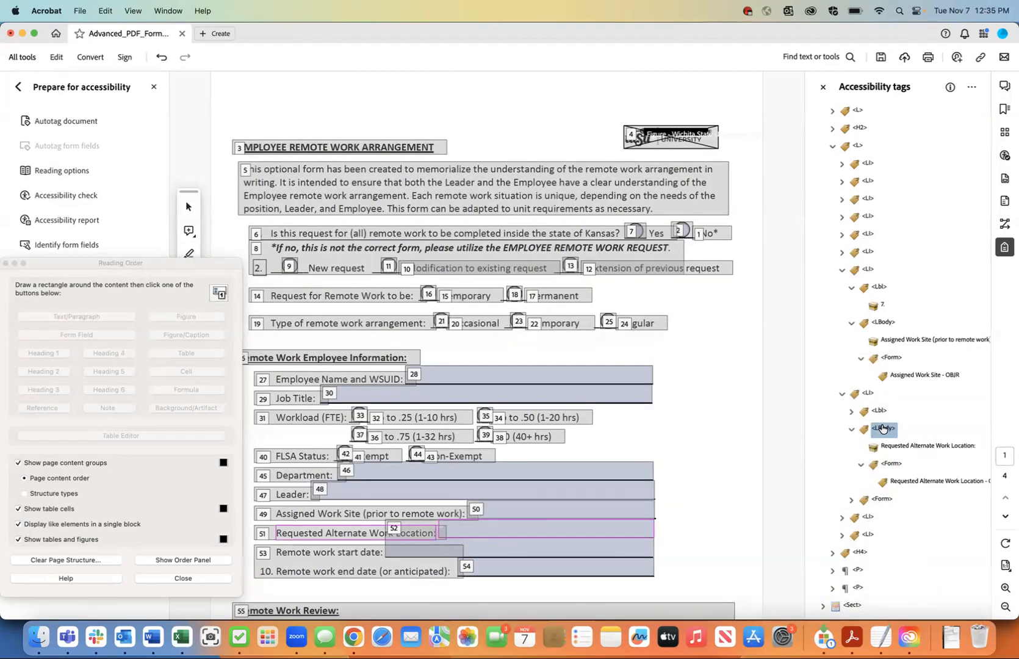
pyautogui.click(868, 396)
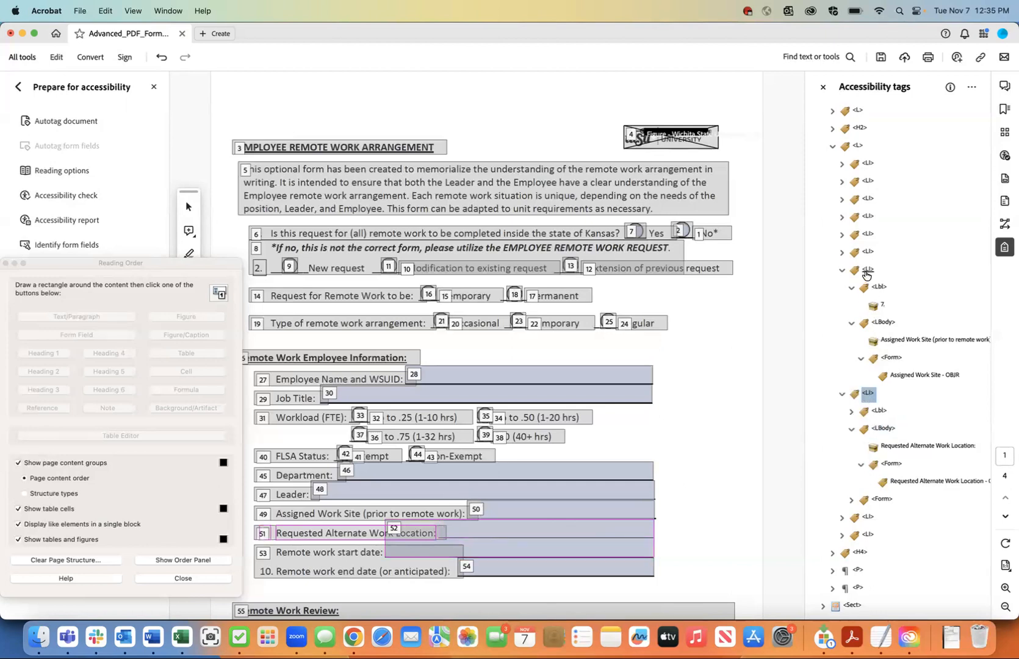
pyautogui.click(842, 270)
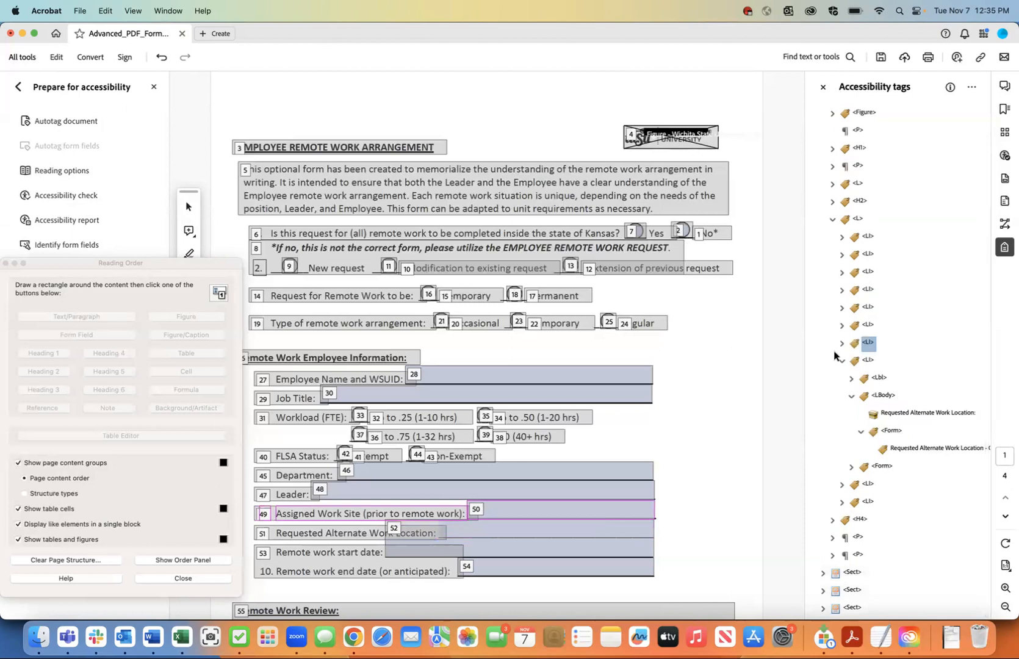
pyautogui.click(872, 361)
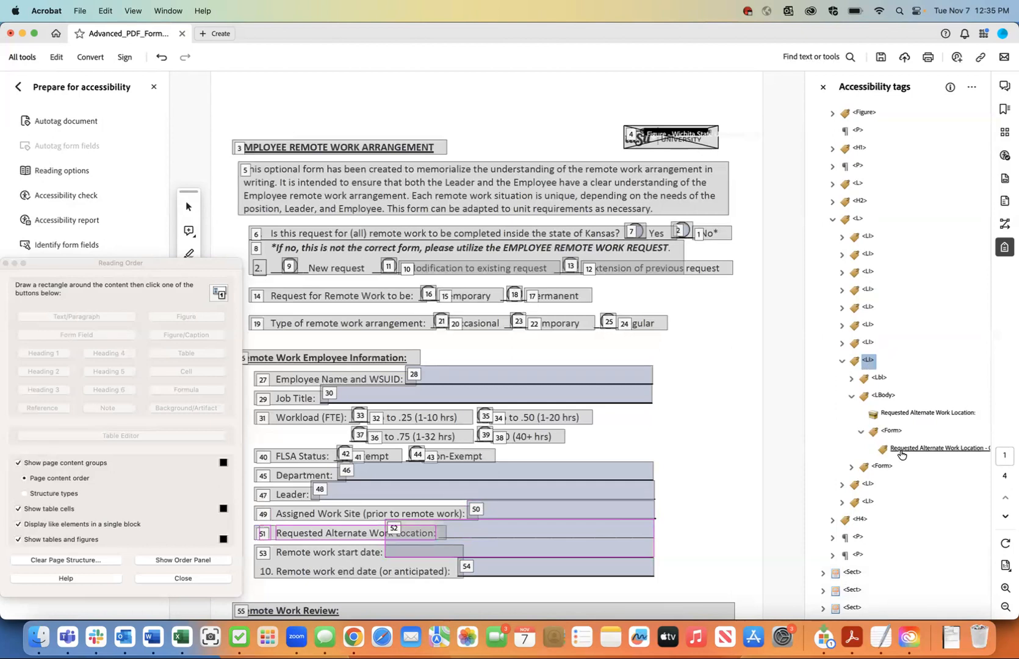
pyautogui.click(880, 467)
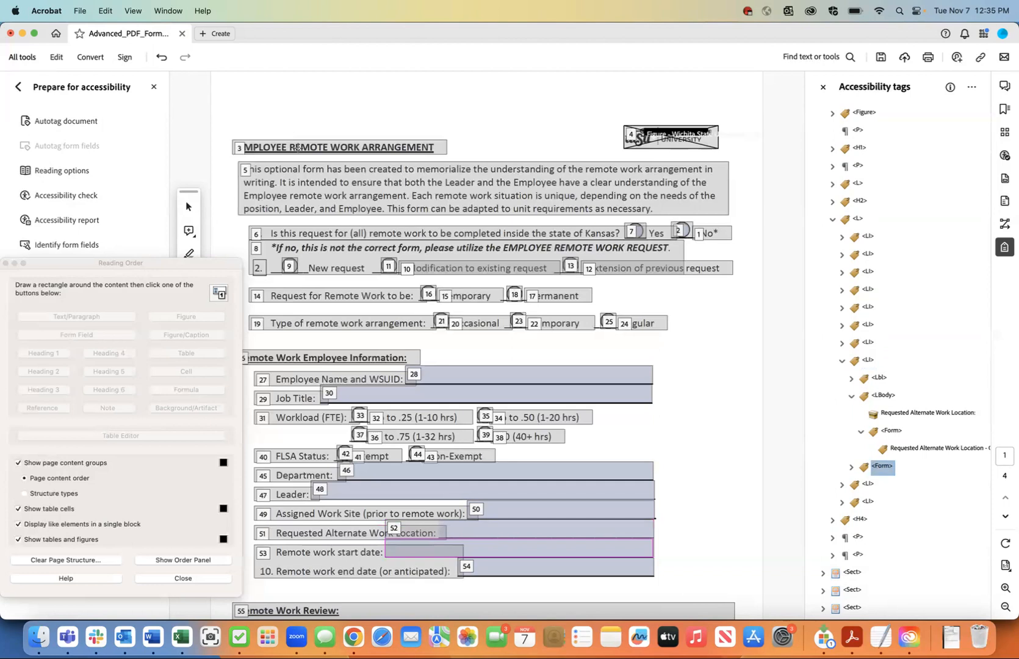
pyautogui.click(79, 11)
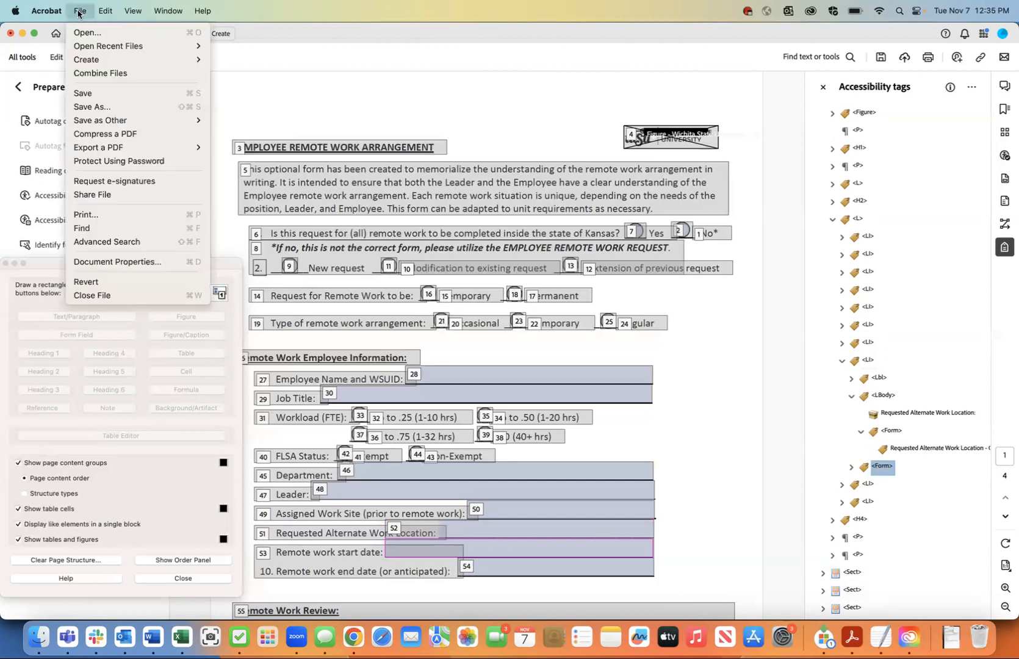
pyautogui.click(80, 93)
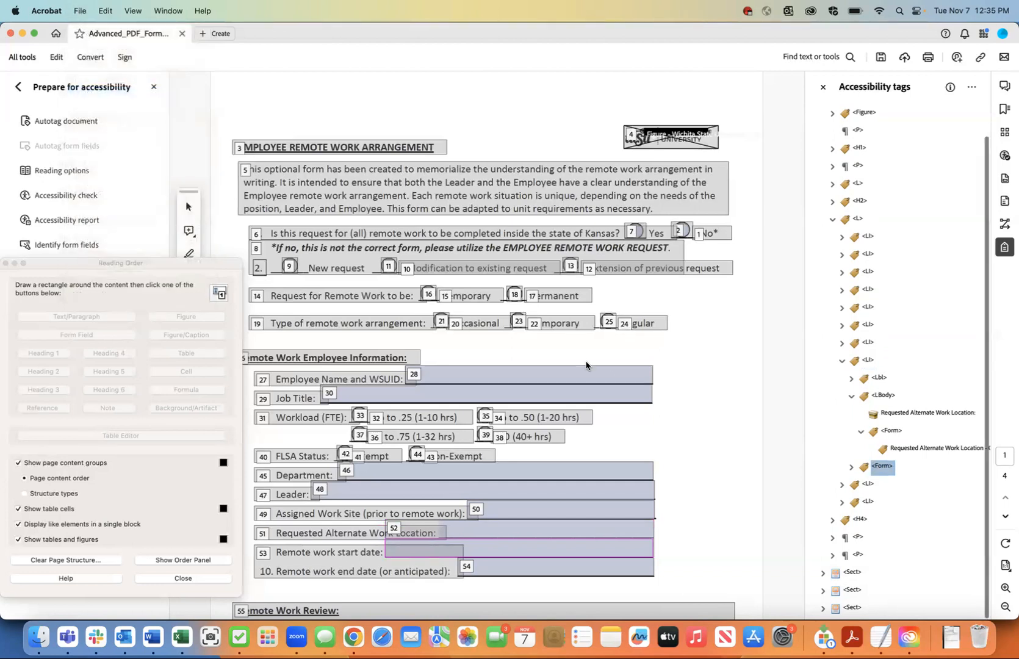
# Step: Expand list item 9 with its Lbl and LBody tags down to the "Remote work start date:" content
pyautogui.click(861, 482)
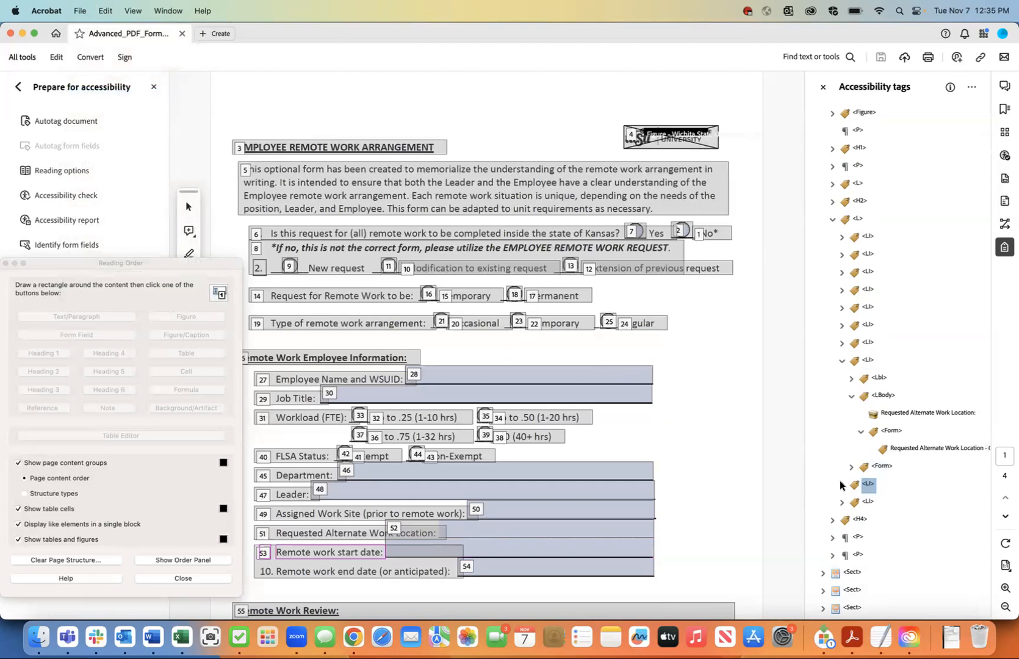
pyautogui.click(841, 484)
pyautogui.click(850, 502)
pyautogui.scroll(-2, 847, 502)
pyautogui.click(852, 484)
pyautogui.click(892, 502)
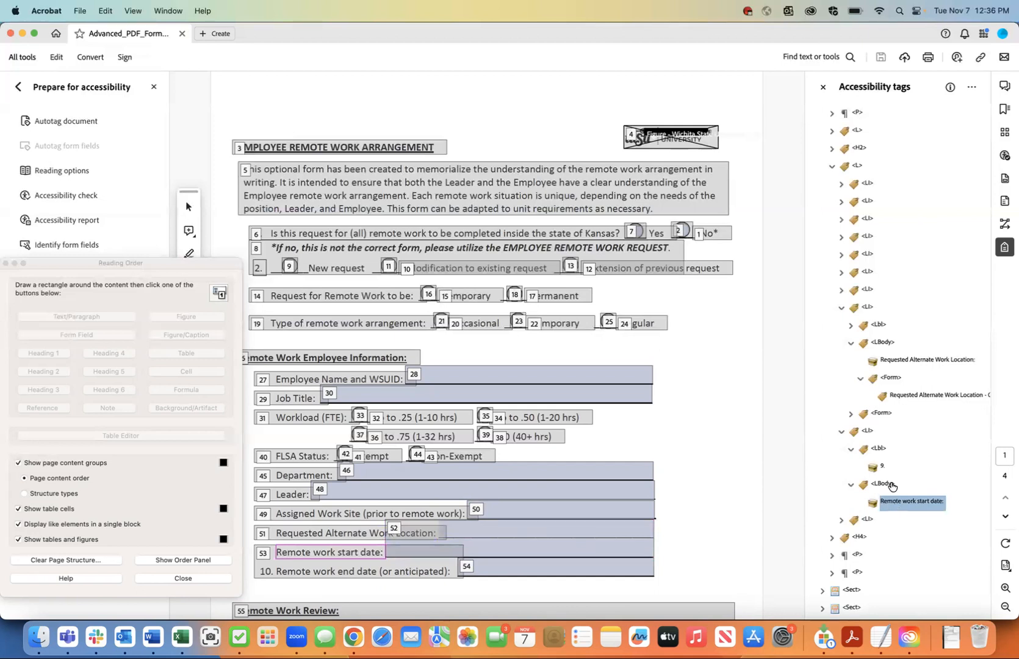
# Step: Move the Remote work start date Form tag from list item 8 into list item 9's LBody, directly after the "Remote work start date:" content
pyautogui.click(849, 414)
pyautogui.click(881, 415)
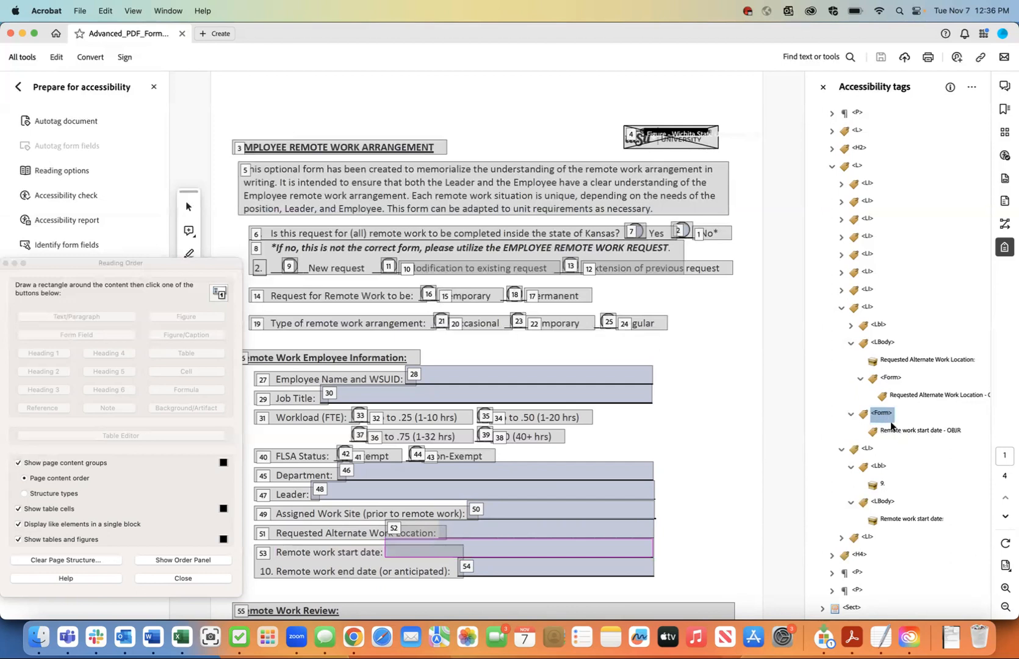
pyautogui.rightClick(880, 417)
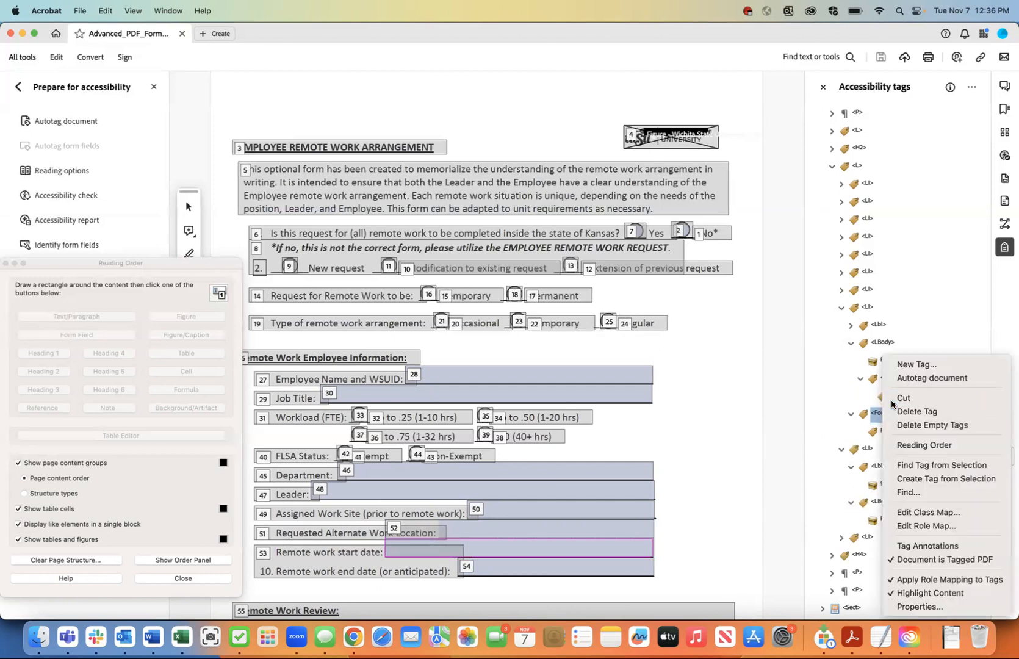
pyautogui.click(903, 397)
pyautogui.click(898, 520)
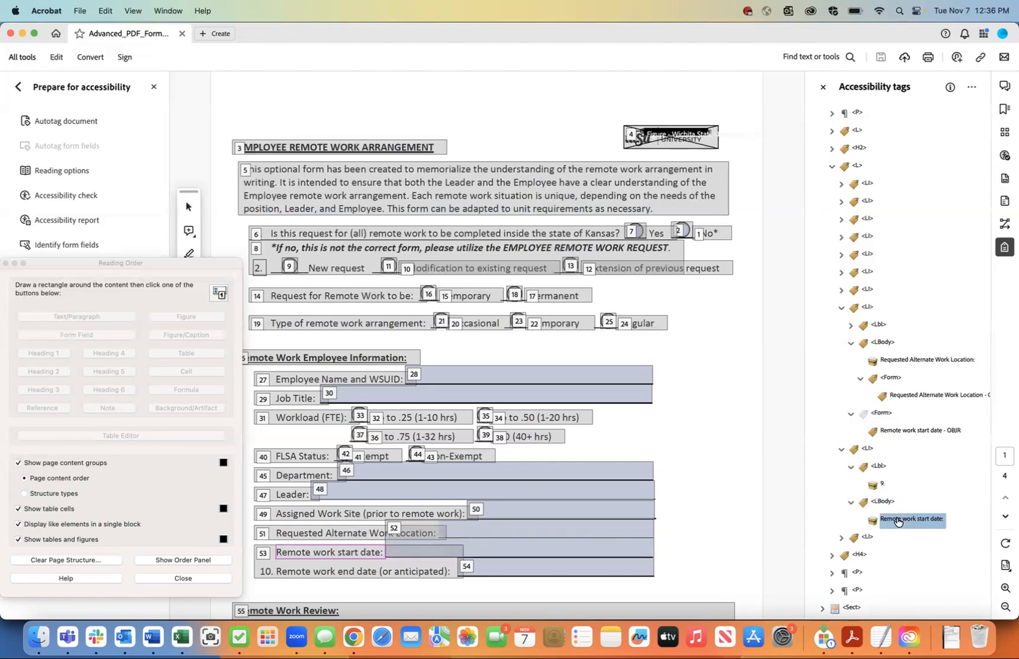
pyautogui.rightClick(897, 519)
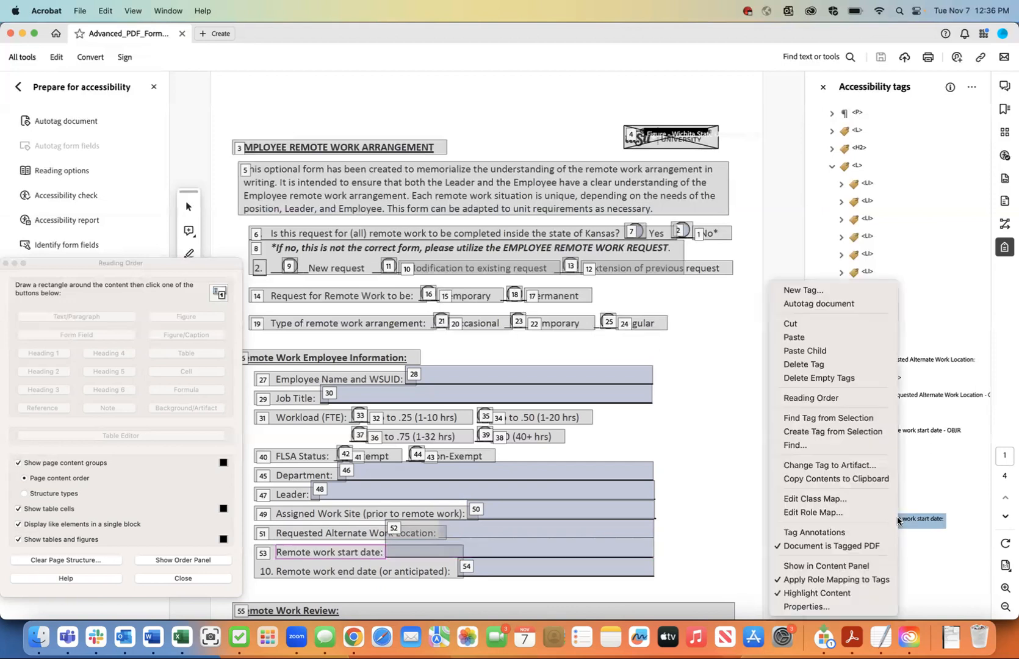
pyautogui.click(849, 344)
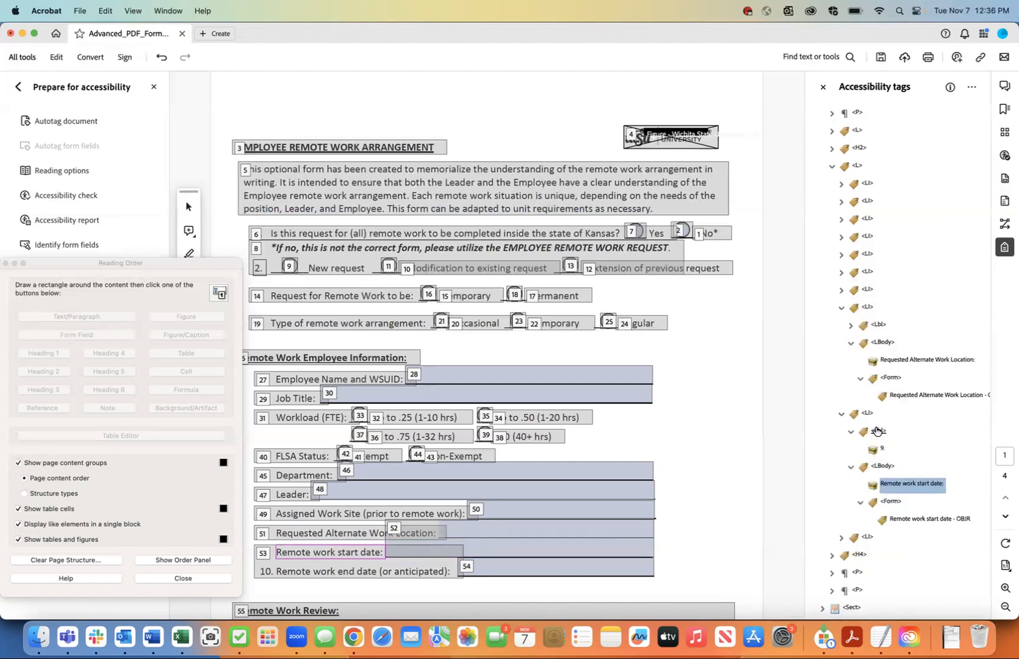
# Step: Collapse the tags of list items 8 and 9 and save the PDF
pyautogui.click(877, 430)
pyautogui.click(868, 414)
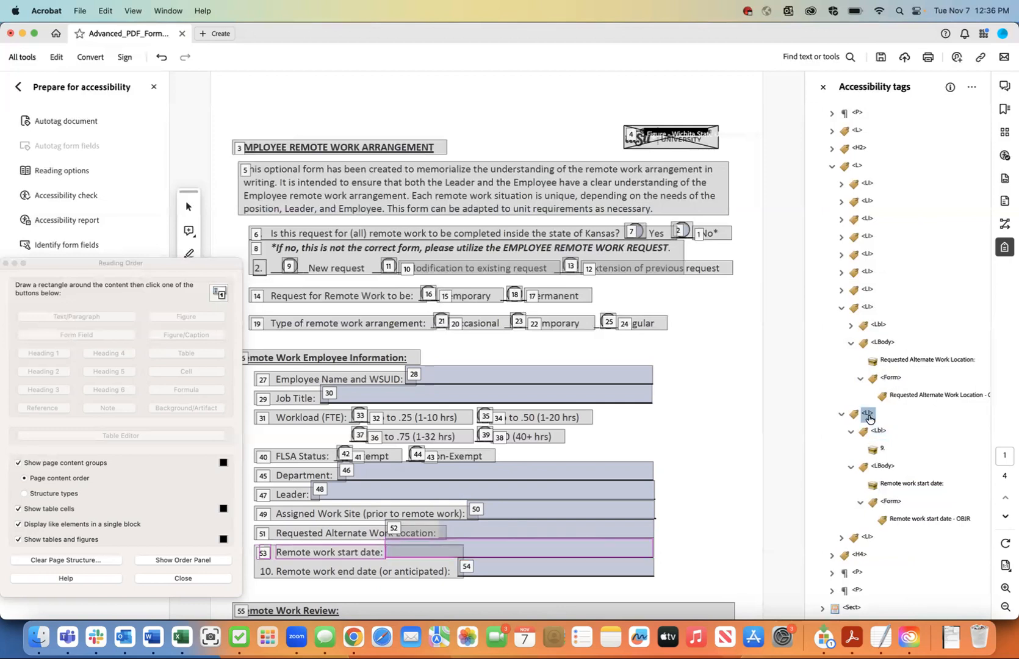
pyautogui.click(842, 307)
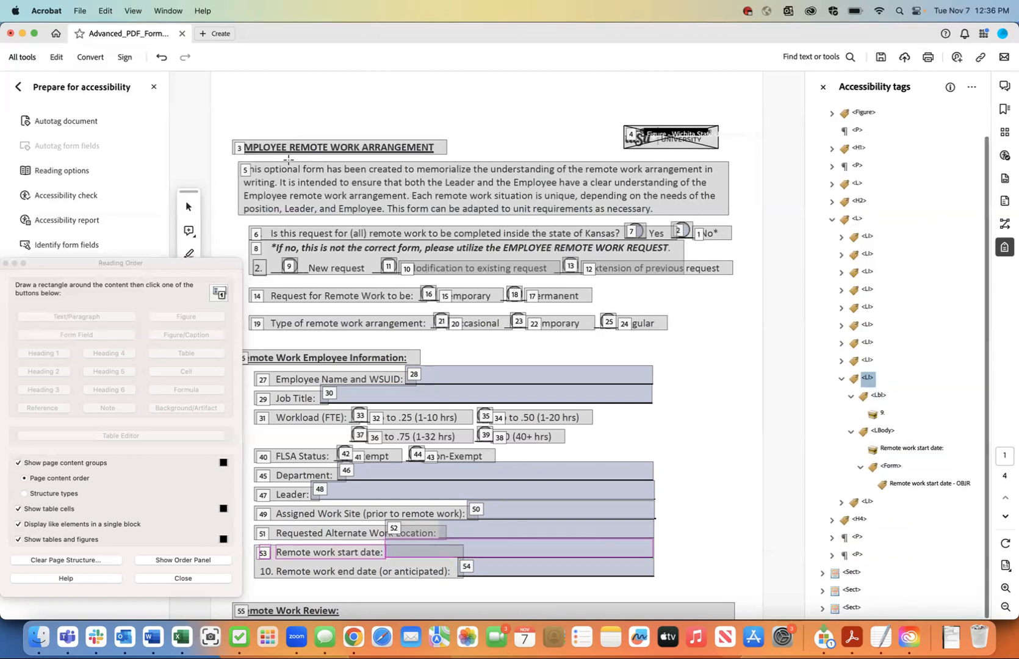
pyautogui.click(80, 11)
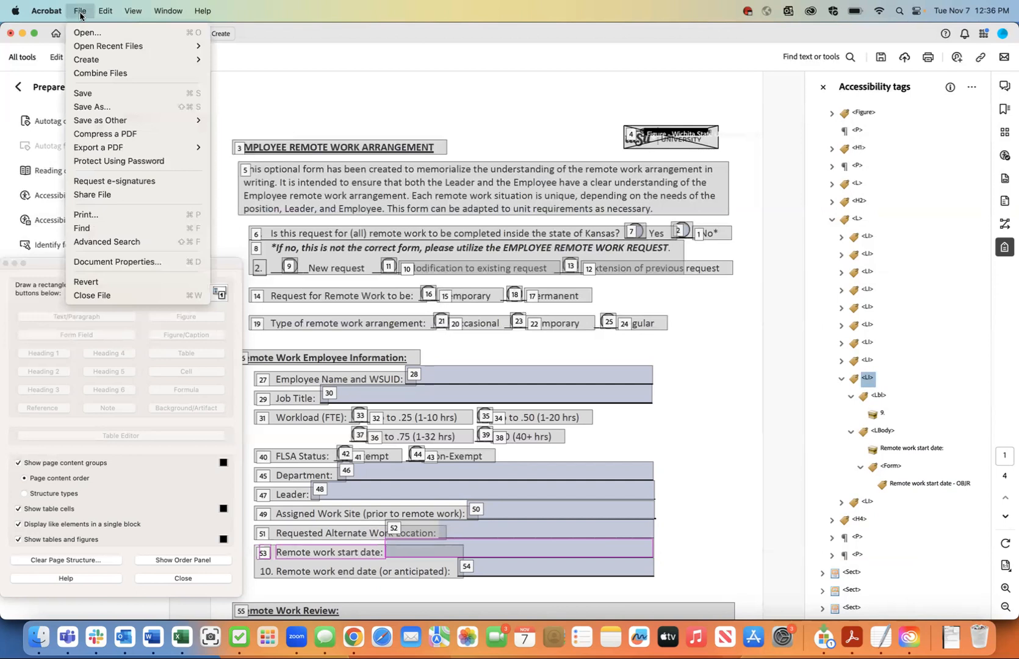
pyautogui.click(92, 96)
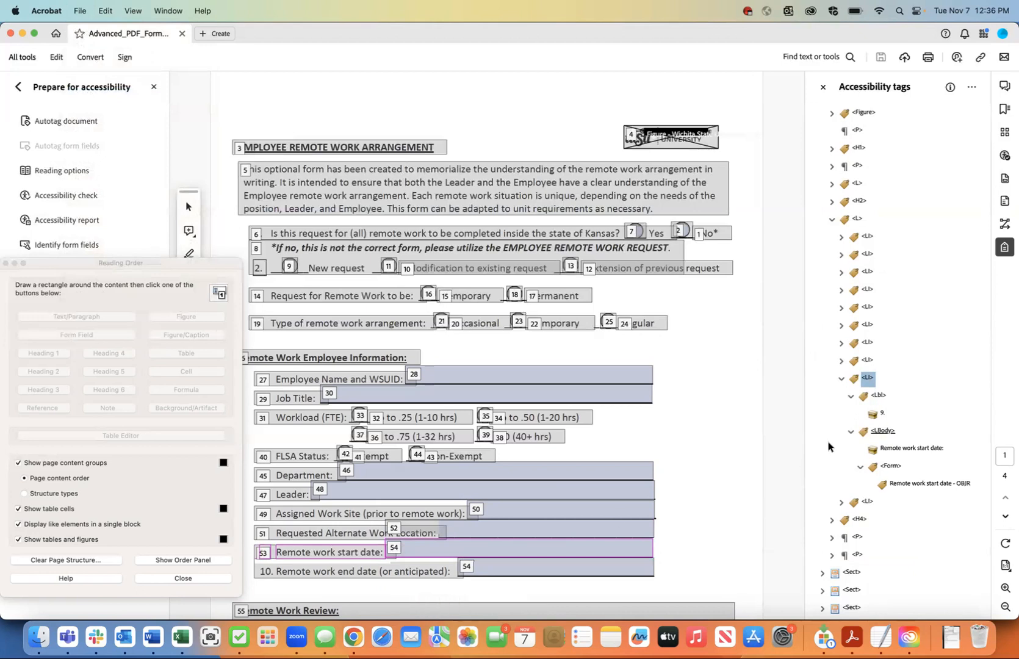
pyautogui.click(840, 381)
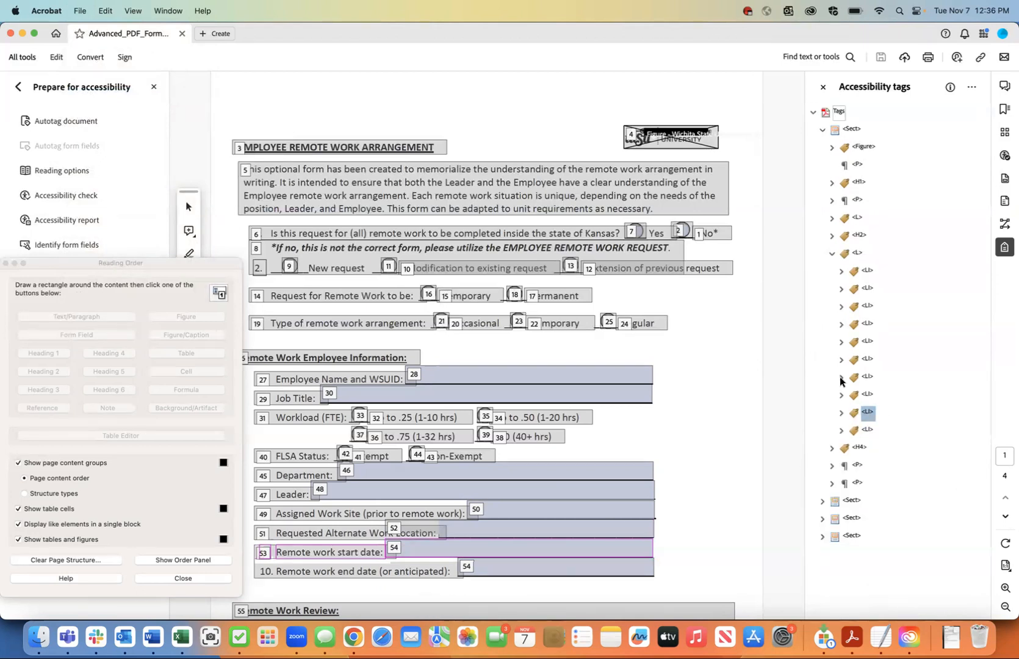
# Step: Expand list item 10 with its Lbl and LBody tags down to the "Remote work end date (or anticipated):" content
pyautogui.click(867, 431)
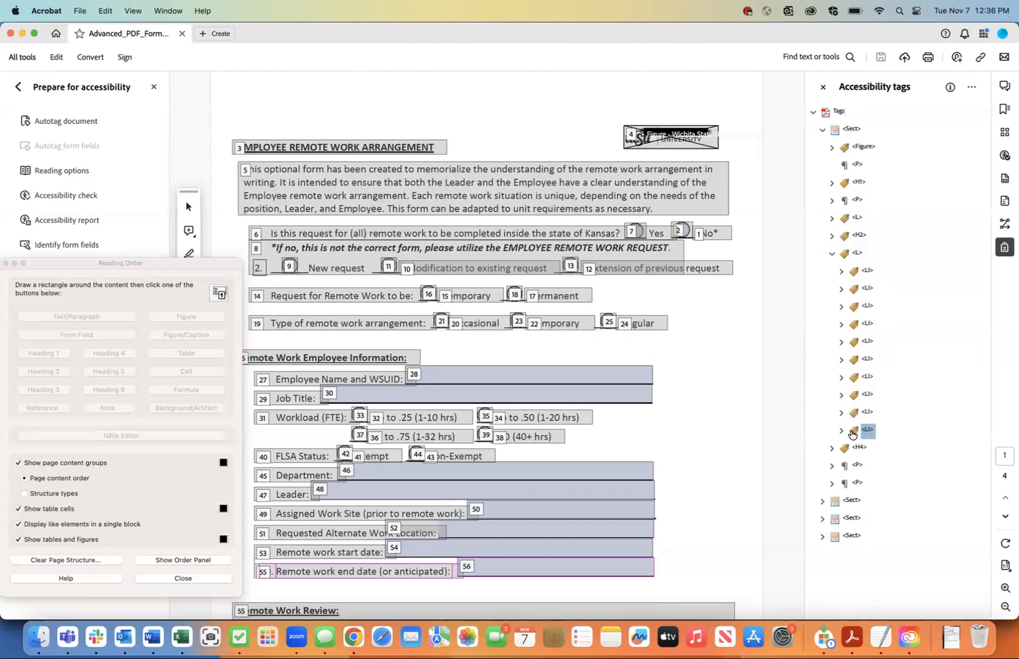
pyautogui.click(840, 430)
pyautogui.click(851, 447)
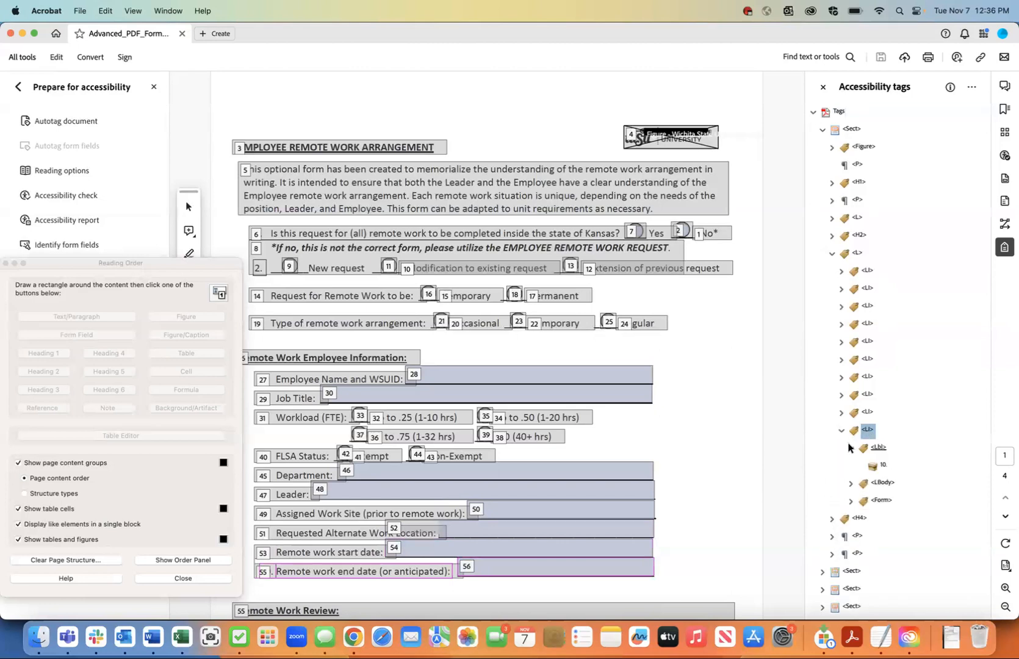
pyautogui.click(850, 483)
pyautogui.click(894, 501)
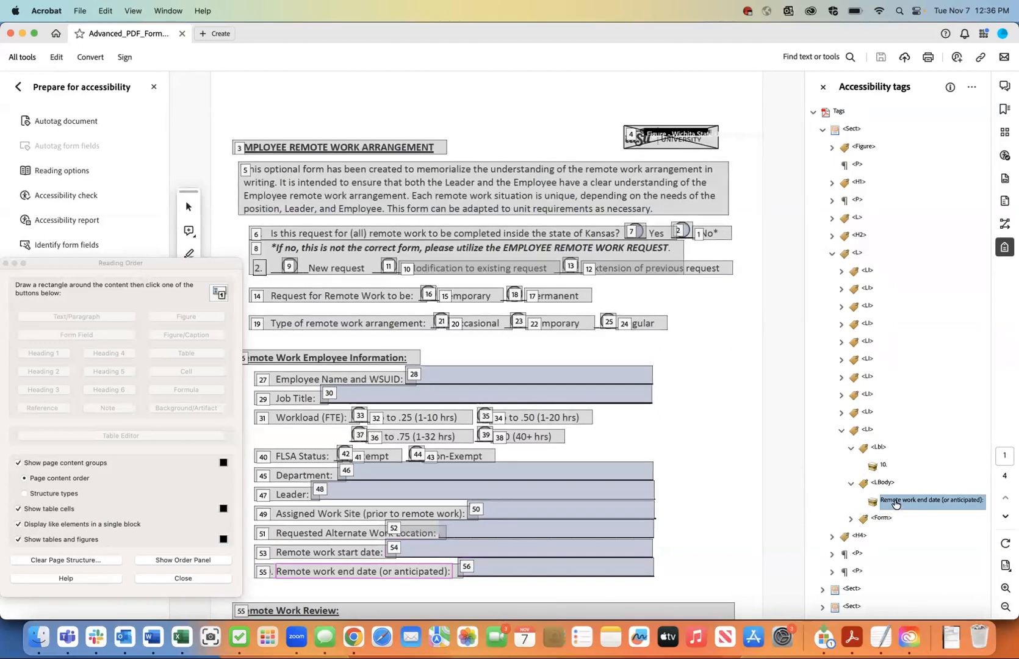
# Step: Move the Remote work end date Form tag into list item 10's LBody, directly after the "Remote work end date (or anticipated):" content
pyautogui.click(881, 518)
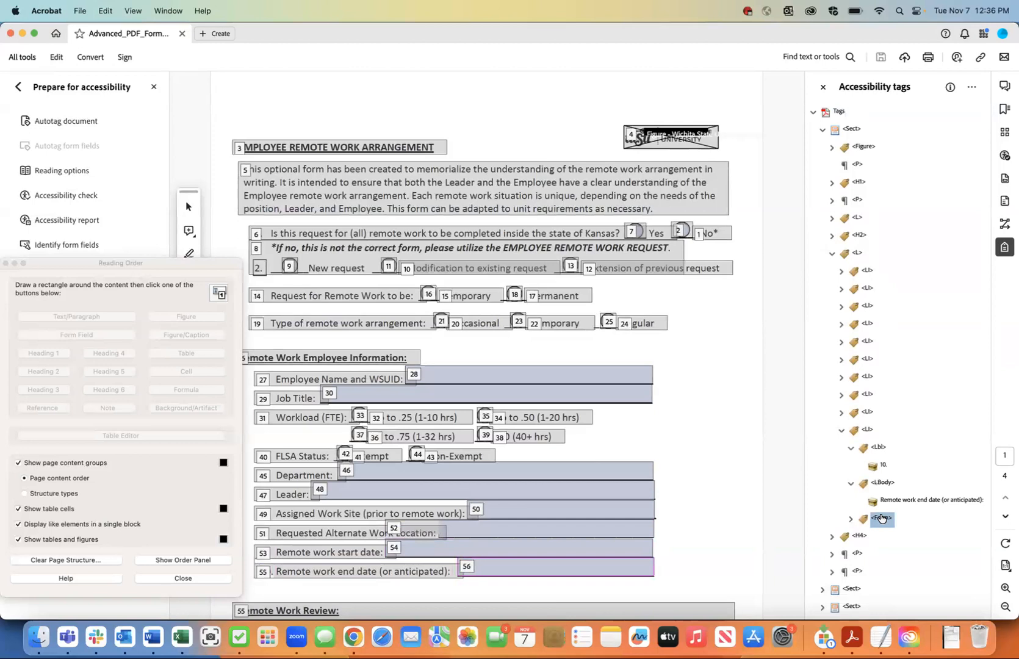
pyautogui.click(850, 518)
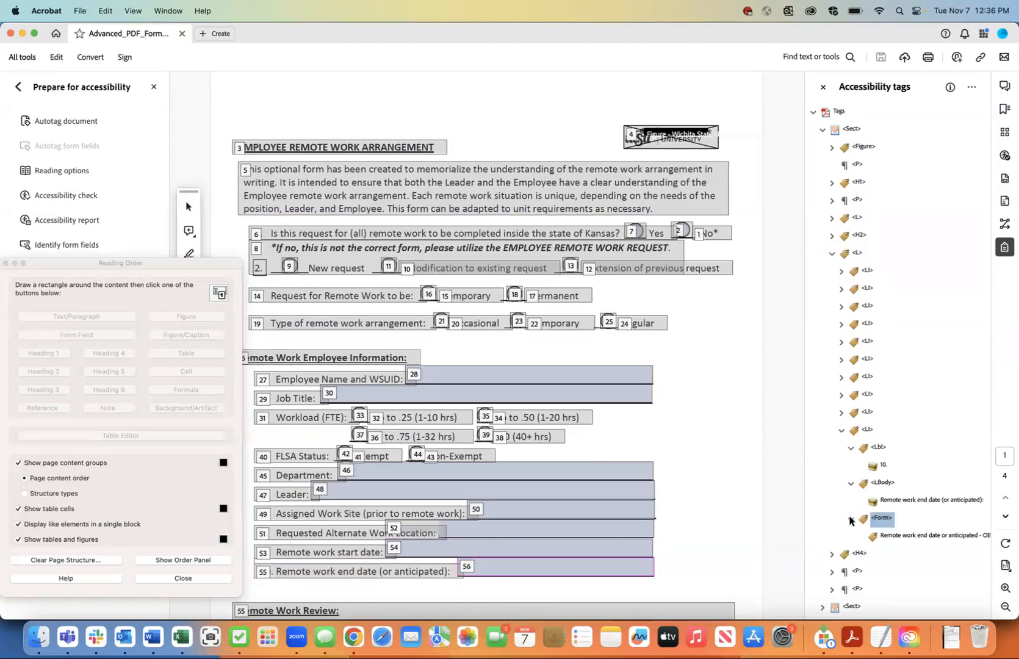
pyautogui.rightClick(880, 520)
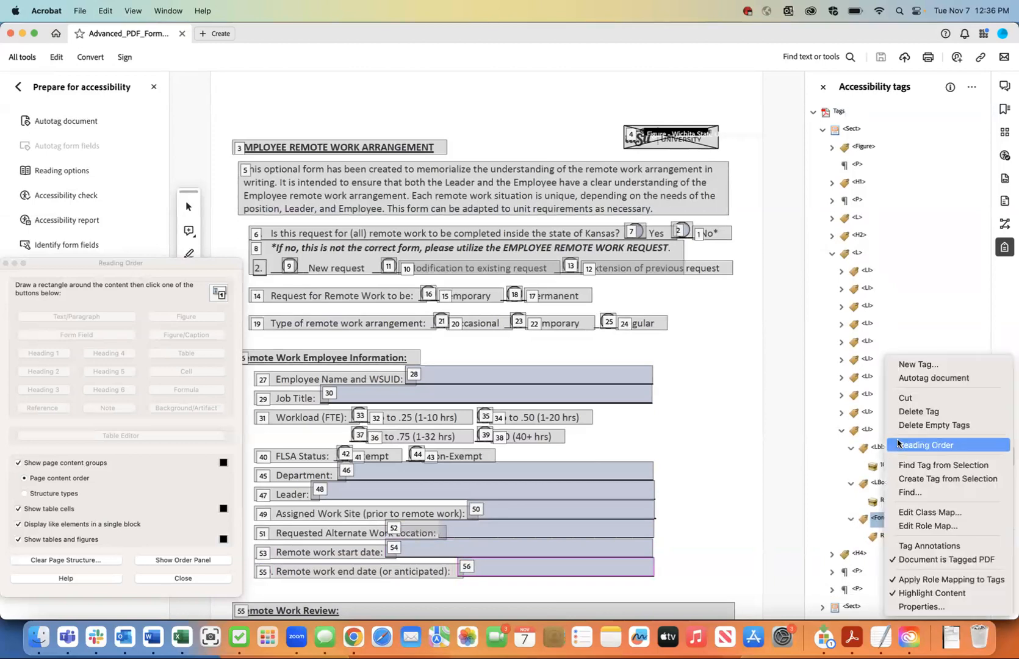
pyautogui.click(906, 398)
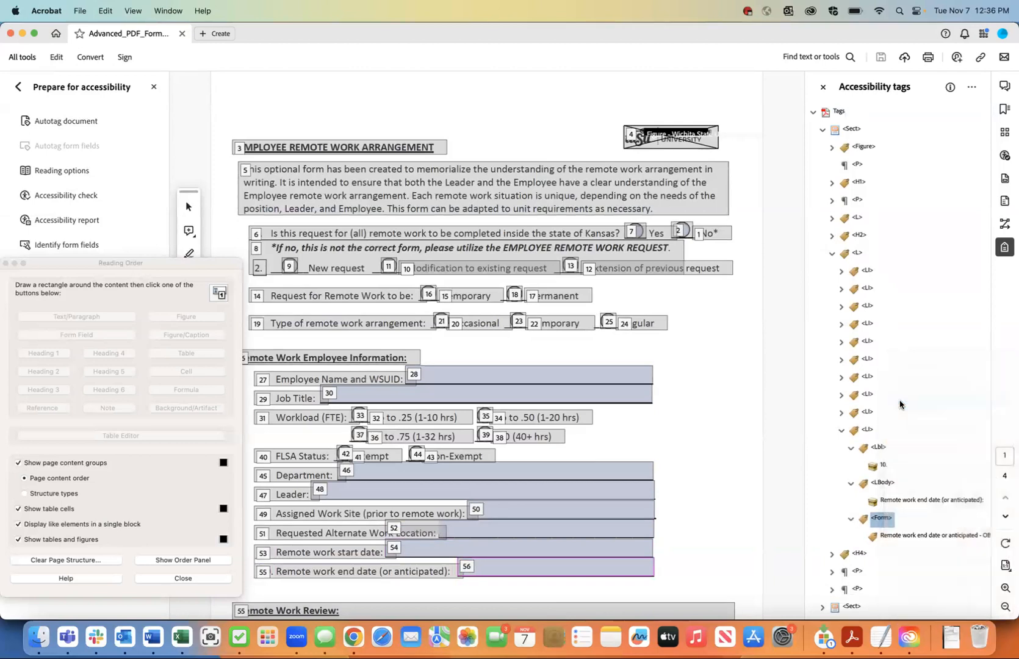
pyautogui.click(915, 500)
pyautogui.rightClick(915, 502)
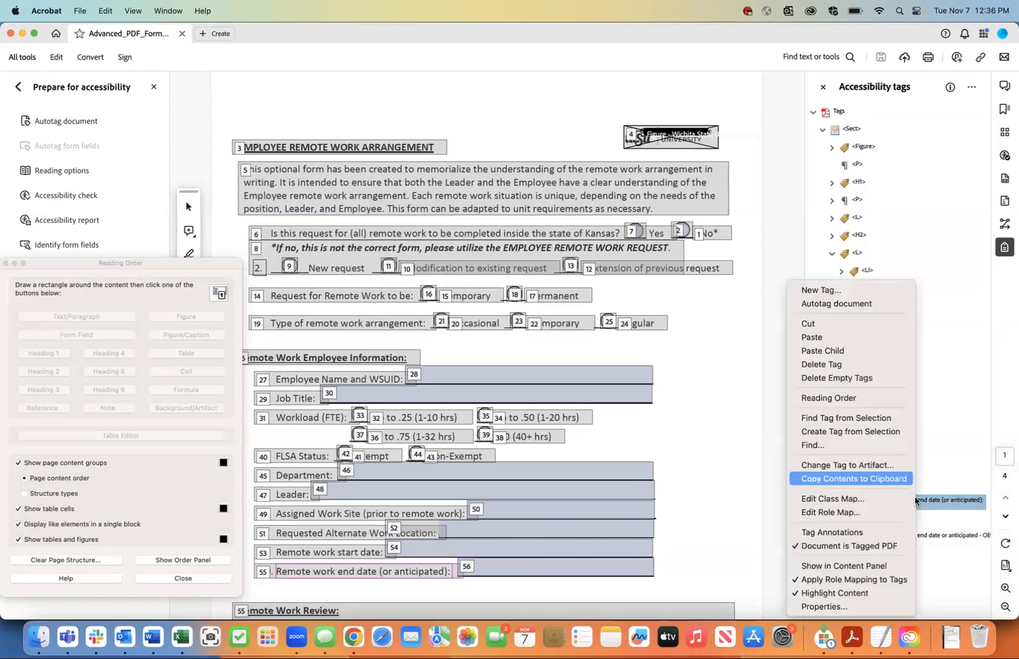
pyautogui.click(874, 337)
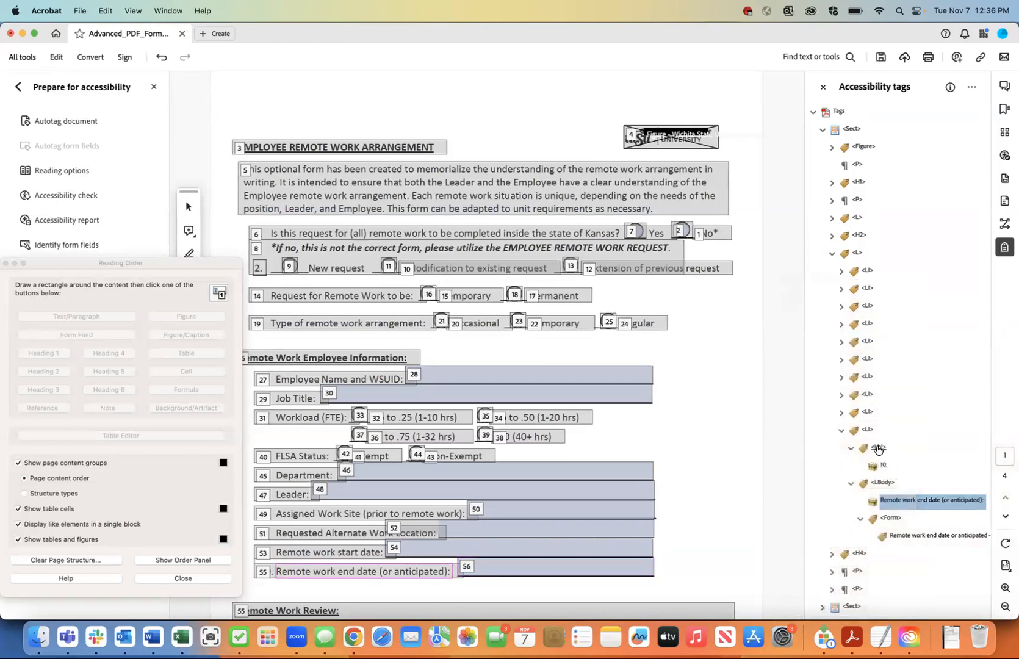
# Step: Collapse list item 10 and save the PDF
pyautogui.click(867, 430)
pyautogui.click(841, 430)
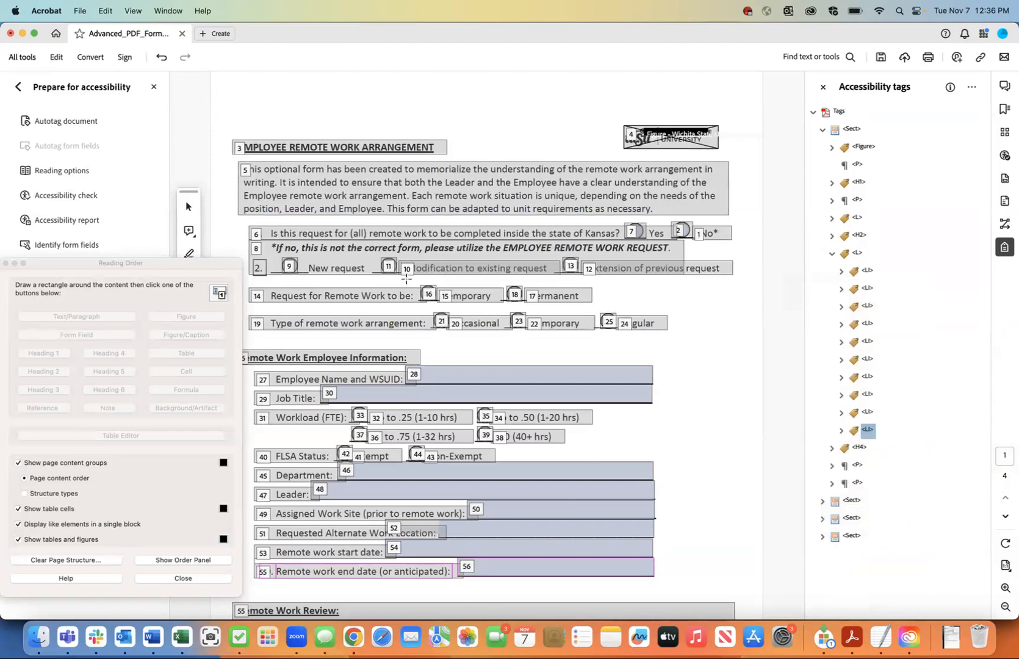
pyautogui.click(82, 10)
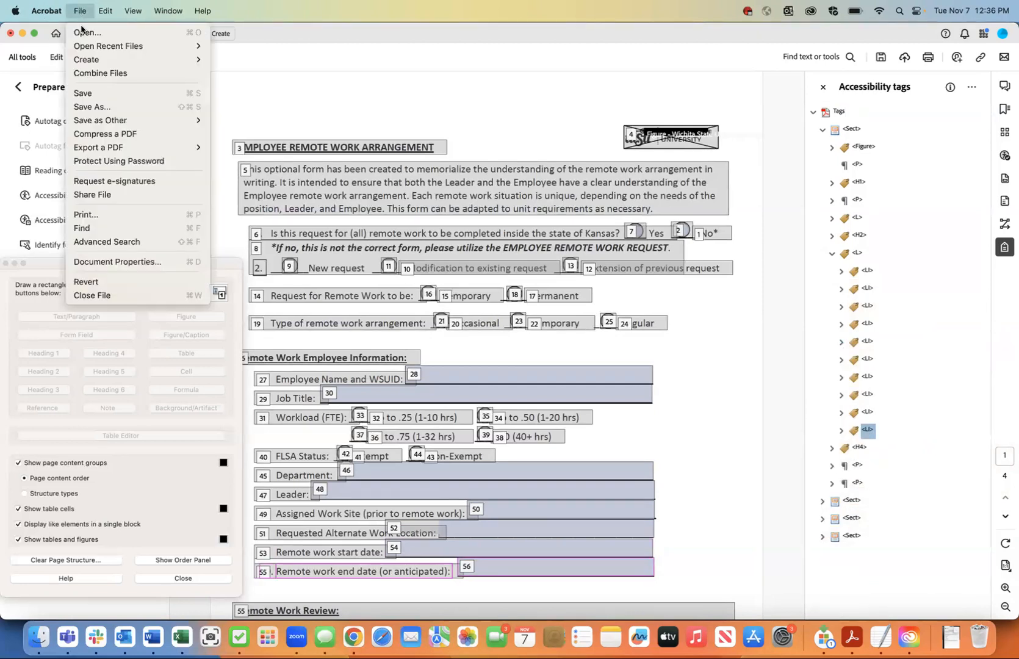
pyautogui.click(84, 93)
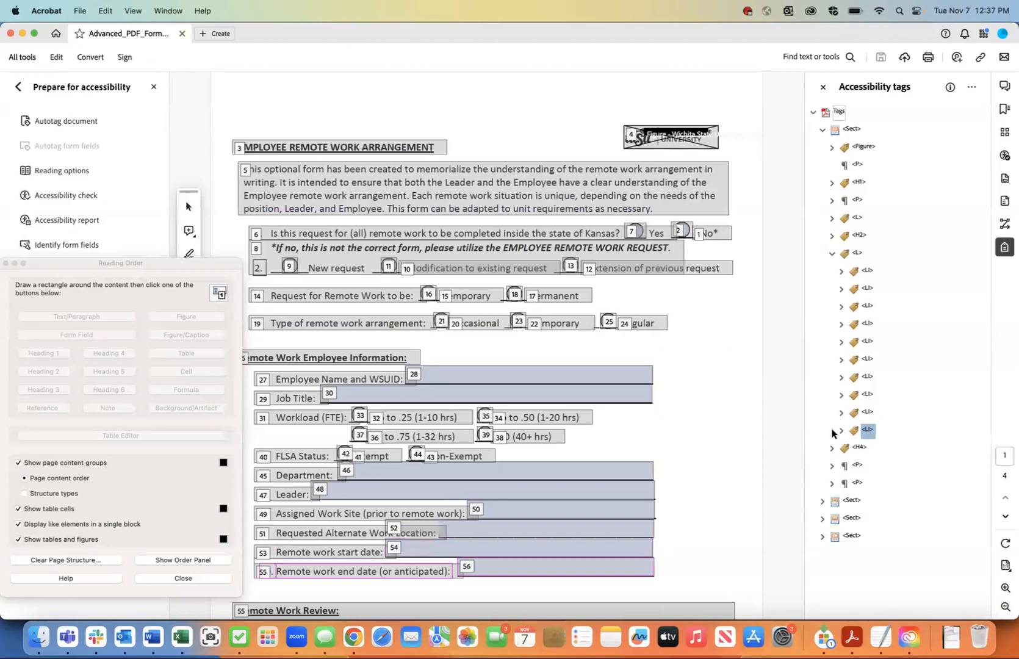
# Step: Highlight the content of the whole employee information list and collapse its L tag
pyautogui.click(858, 253)
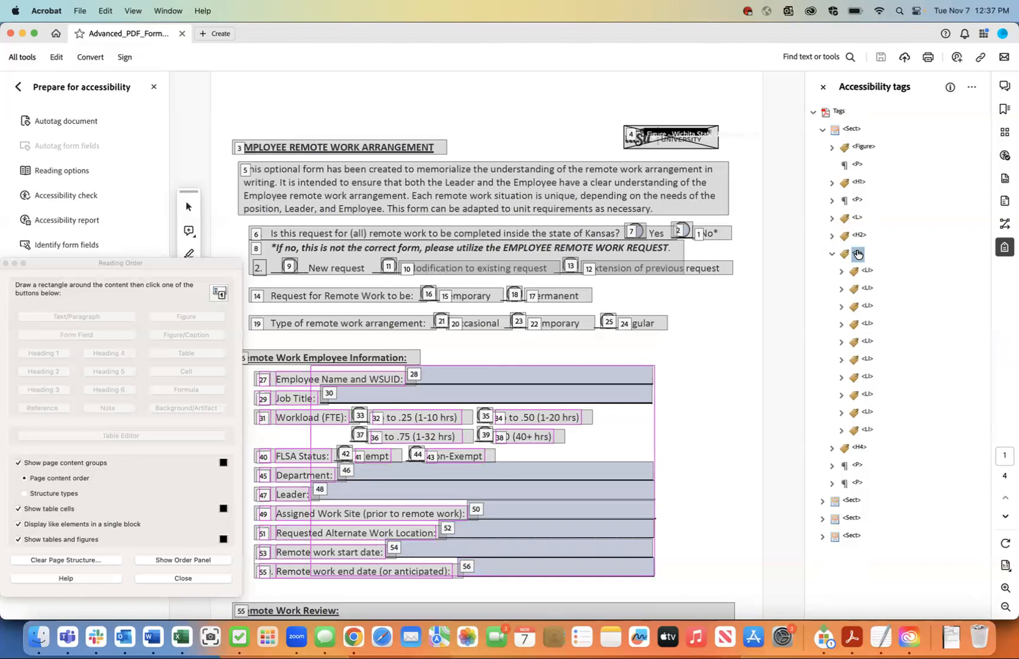
pyautogui.click(831, 255)
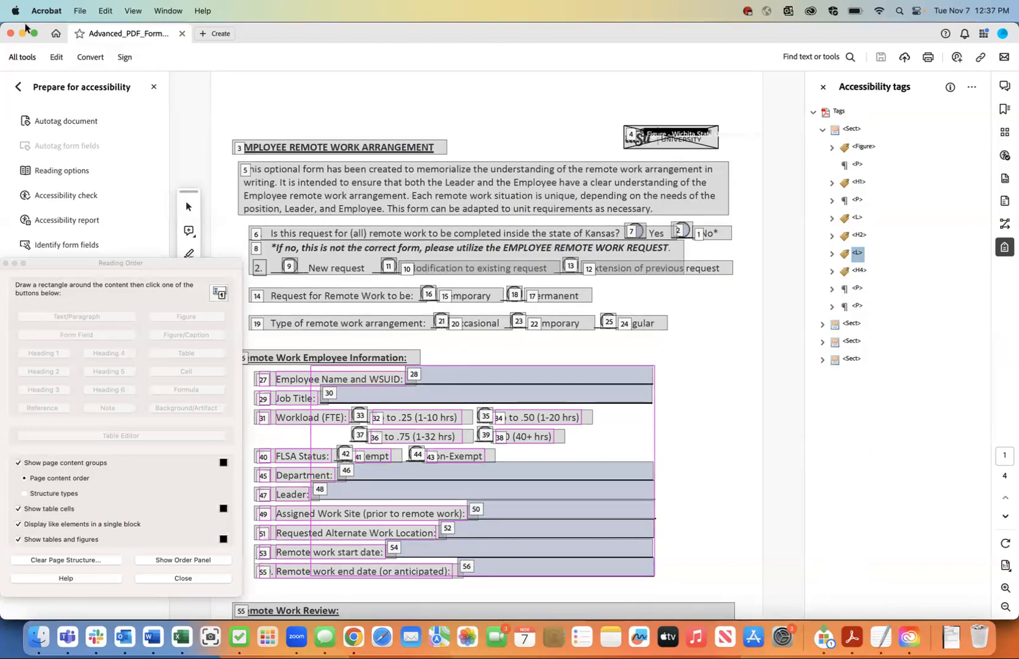
pyautogui.click(79, 11)
pyautogui.click(78, 11)
# Step: Expand the H4 tag after the employee information list down to its "Remote Work Review:" content
pyautogui.click(857, 272)
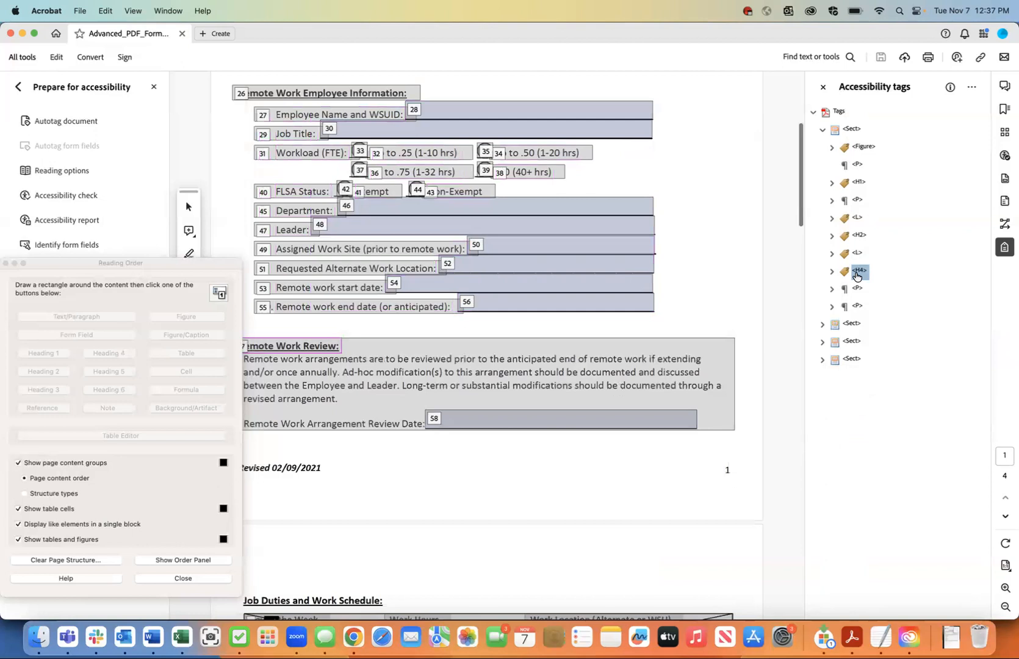
pyautogui.click(831, 272)
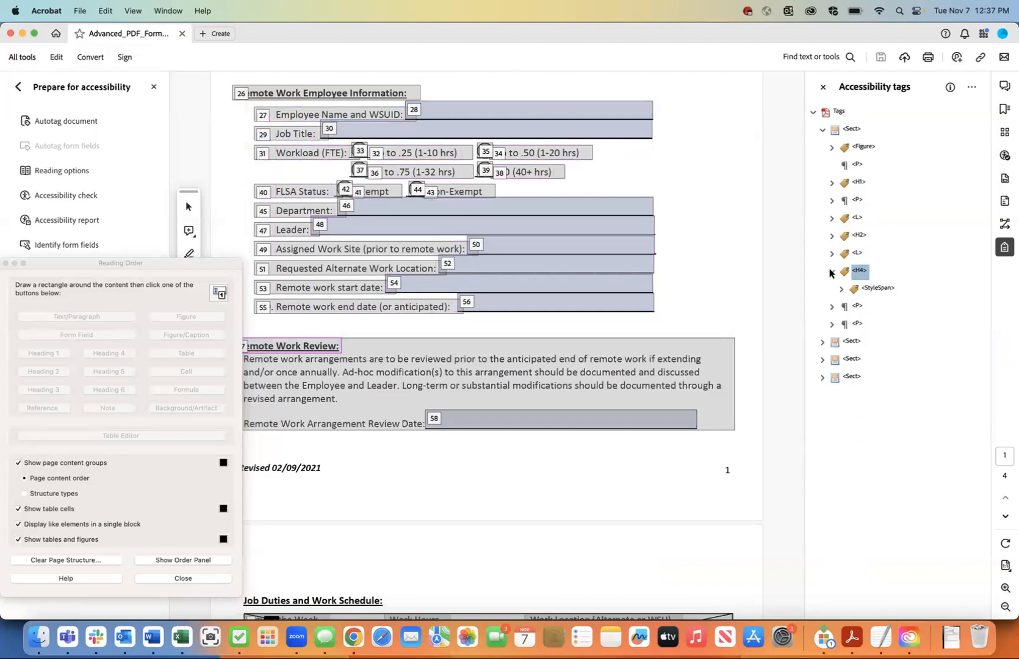
pyautogui.click(842, 288)
pyautogui.click(885, 306)
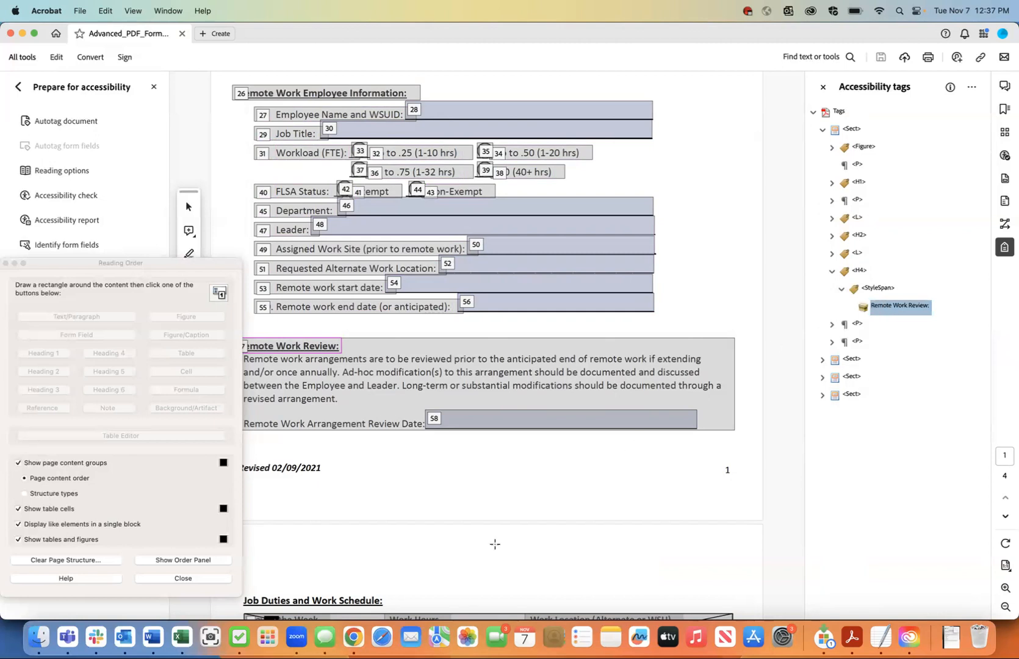
# Step: Tag the "Remote Work Review:" text on the page as Heading 2 with the Reading Order tool
pyautogui.moveTo(180, 264); pyautogui.dragTo(132, 262)
pyautogui.moveTo(234, 332); pyautogui.dragTo(344, 356)
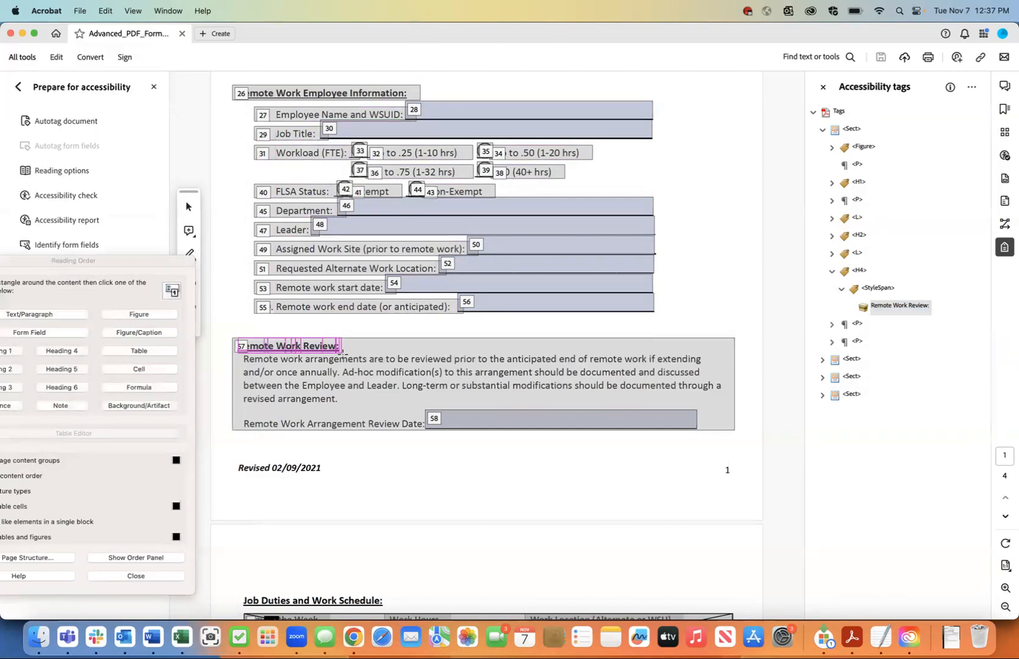
pyautogui.click(9, 369)
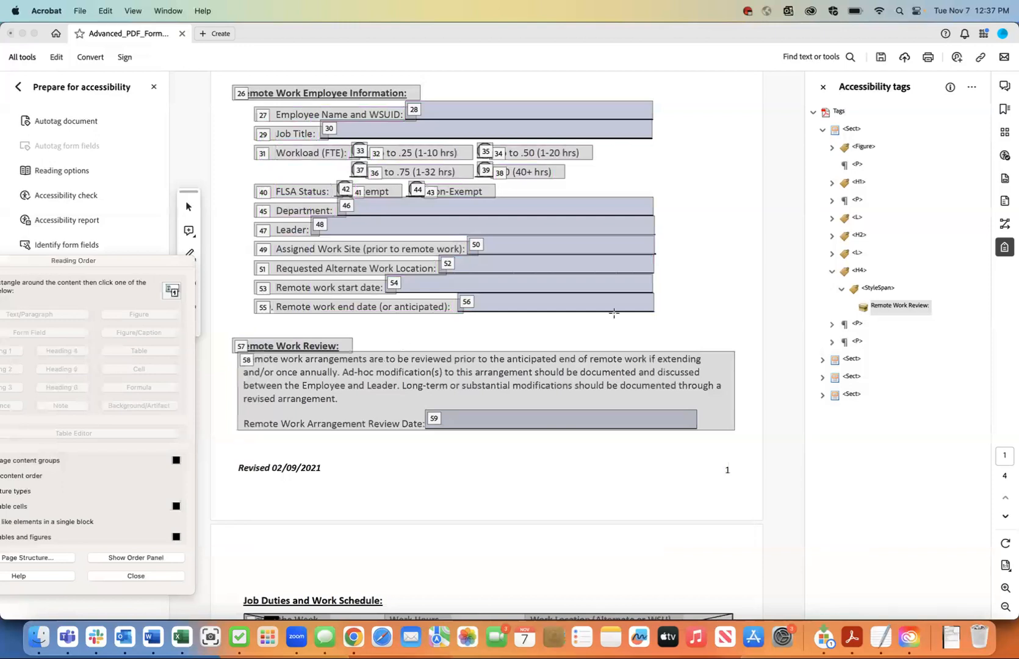
# Step: Move the "Remote Work Review:" H2 tag out of its H4 parent by cutting it and pasting it after the employee information L tag
pyautogui.click(868, 289)
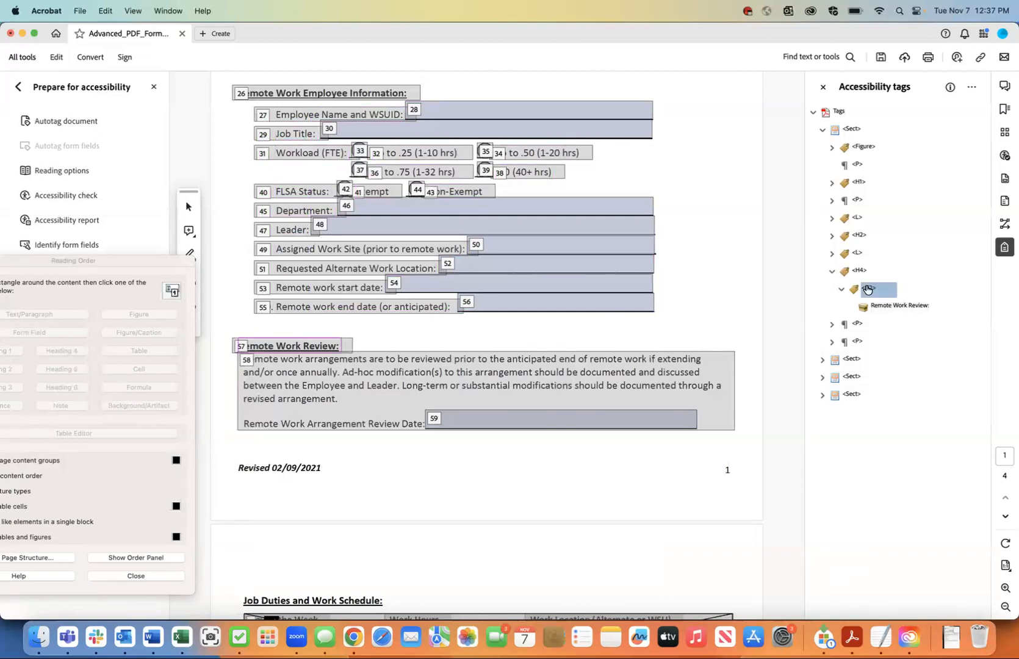
pyautogui.click(858, 271)
pyautogui.click(869, 289)
pyautogui.click(860, 274)
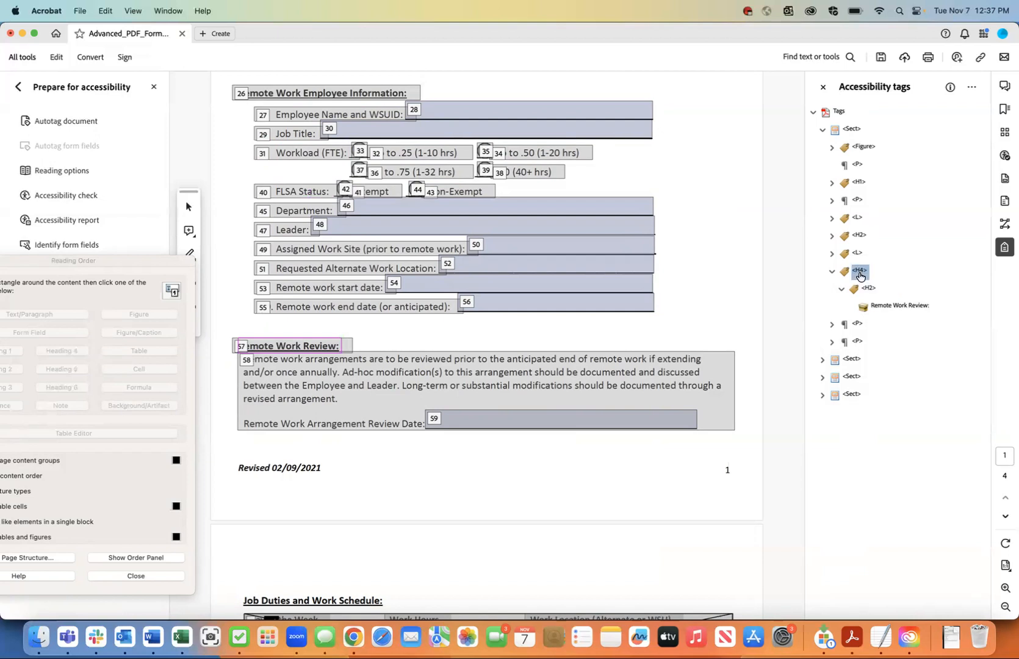
pyautogui.click(868, 291)
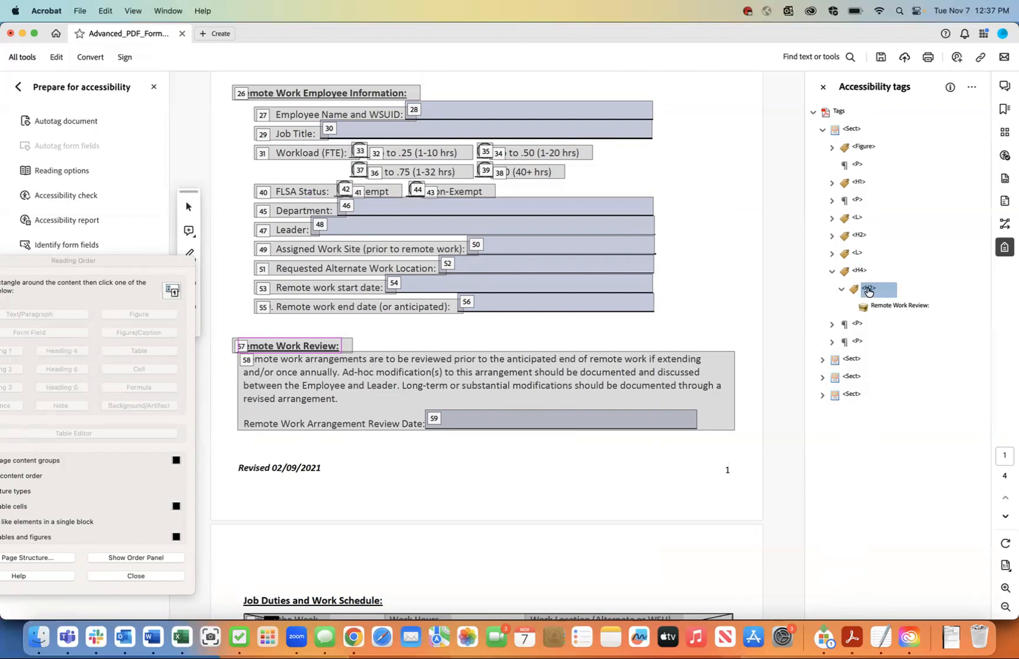
pyautogui.rightClick(869, 291)
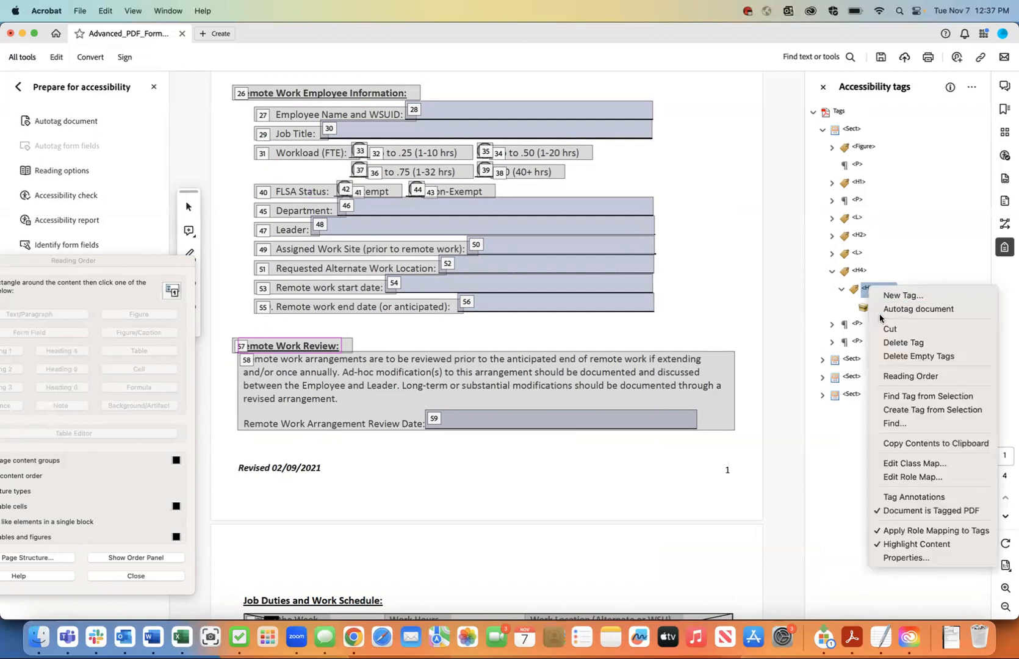
pyautogui.click(889, 329)
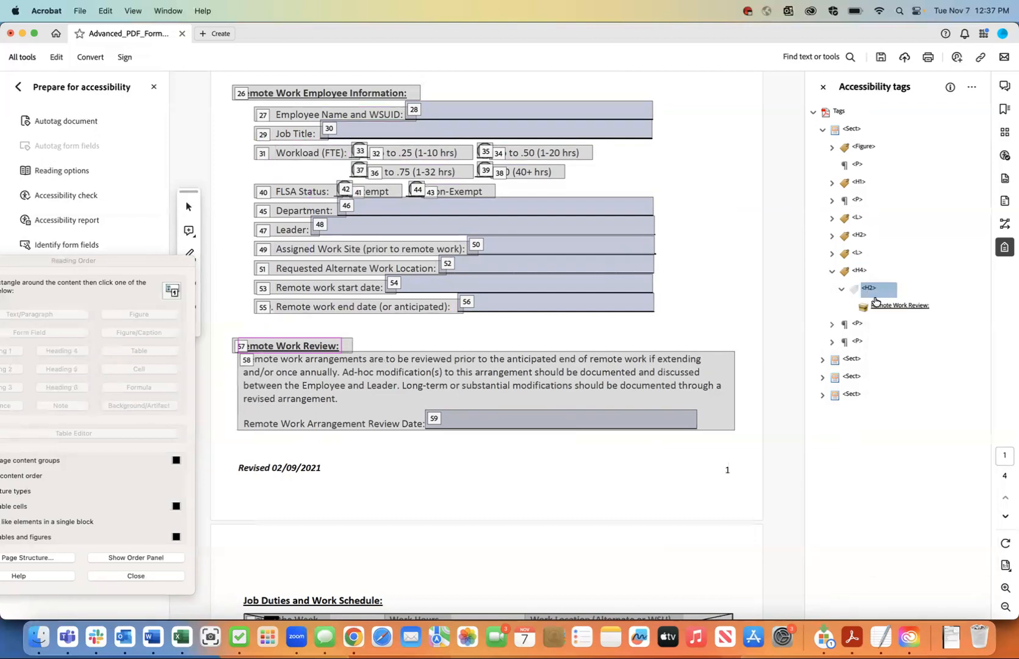
pyautogui.click(857, 254)
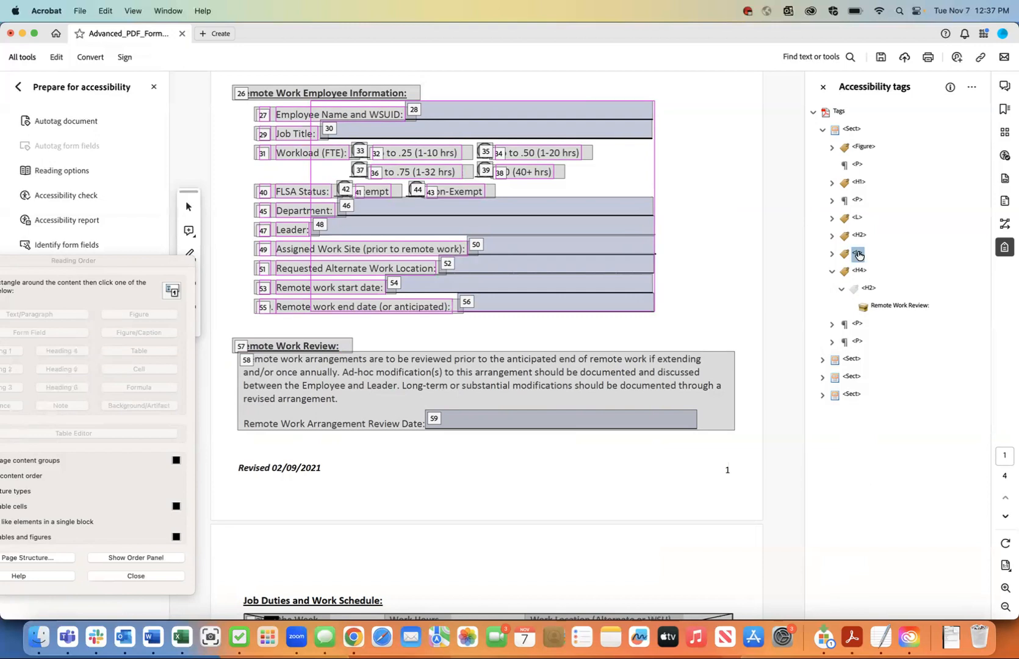
pyautogui.rightClick(859, 255)
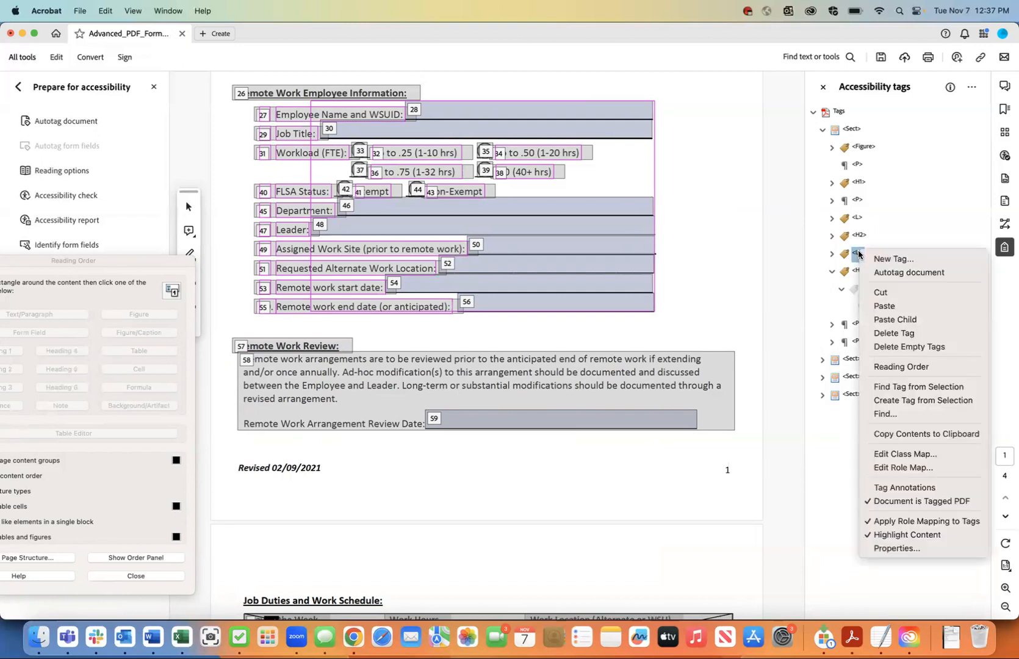
pyautogui.click(884, 305)
# Step: Delete the empty H4 tag that follows the "Remote Work Review:" H2 tag
pyautogui.click(859, 307)
pyautogui.rightClick(860, 308)
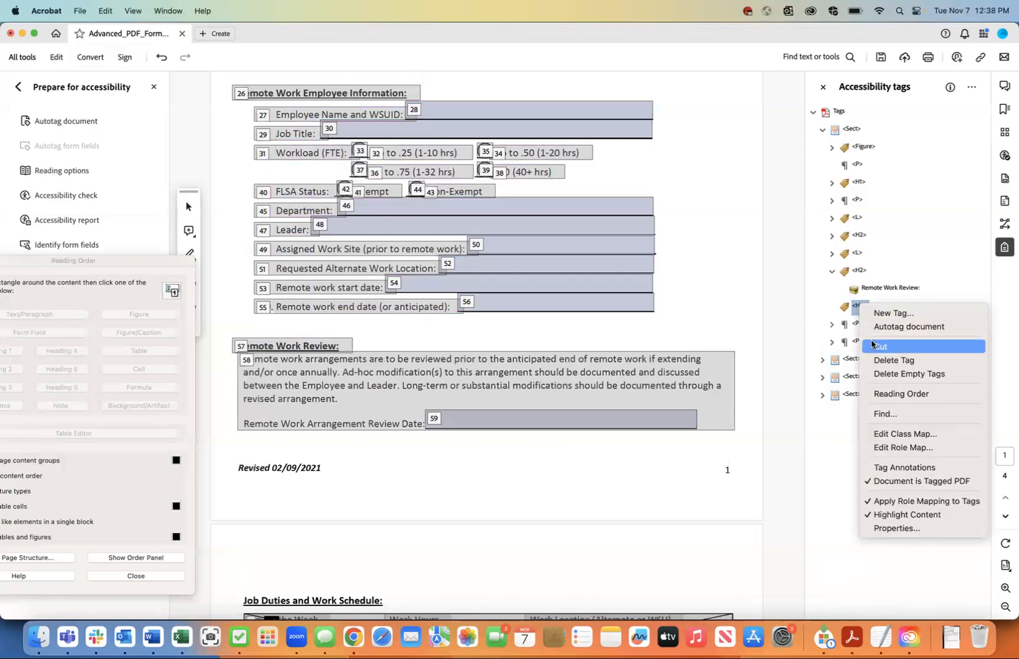
pyautogui.click(877, 360)
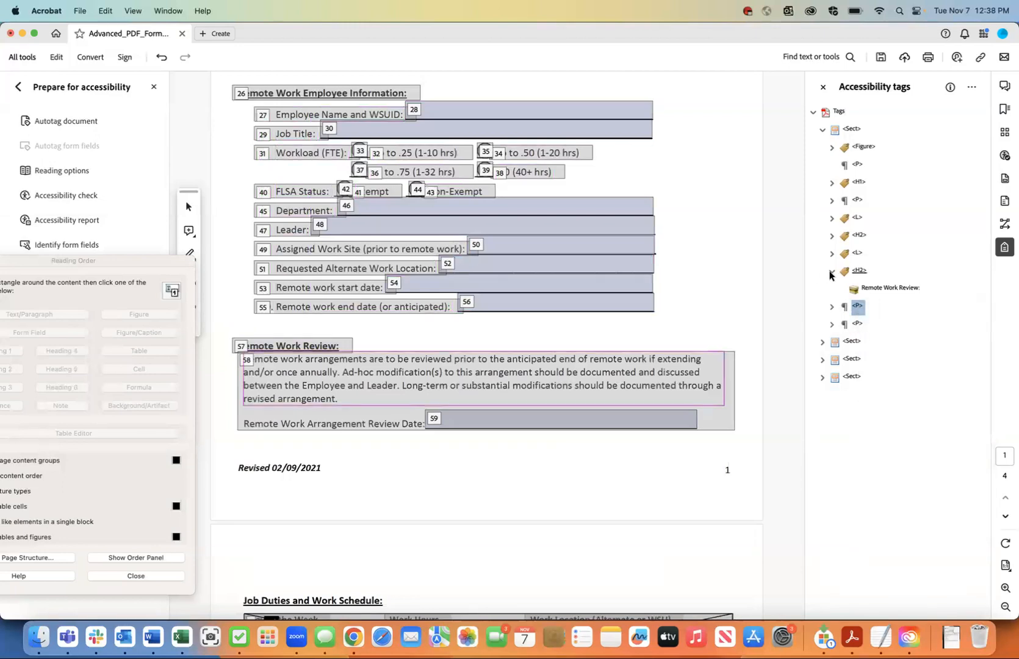
# Step: Collapse the "Remote Work Review:" H2 tag, highlight its content on the page and save the PDF
pyautogui.click(832, 271)
pyautogui.click(858, 270)
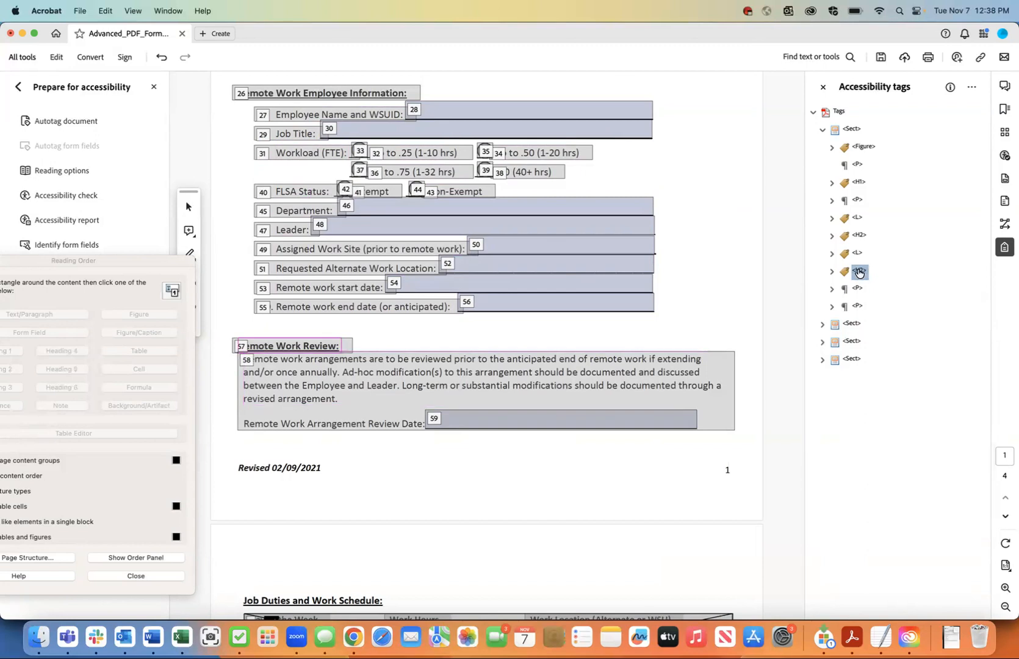
pyautogui.click(81, 12)
pyautogui.click(83, 93)
# Step: Check the two P tags after the Remote Work Review heading, including the review date label and its nested Form tag
pyautogui.click(857, 288)
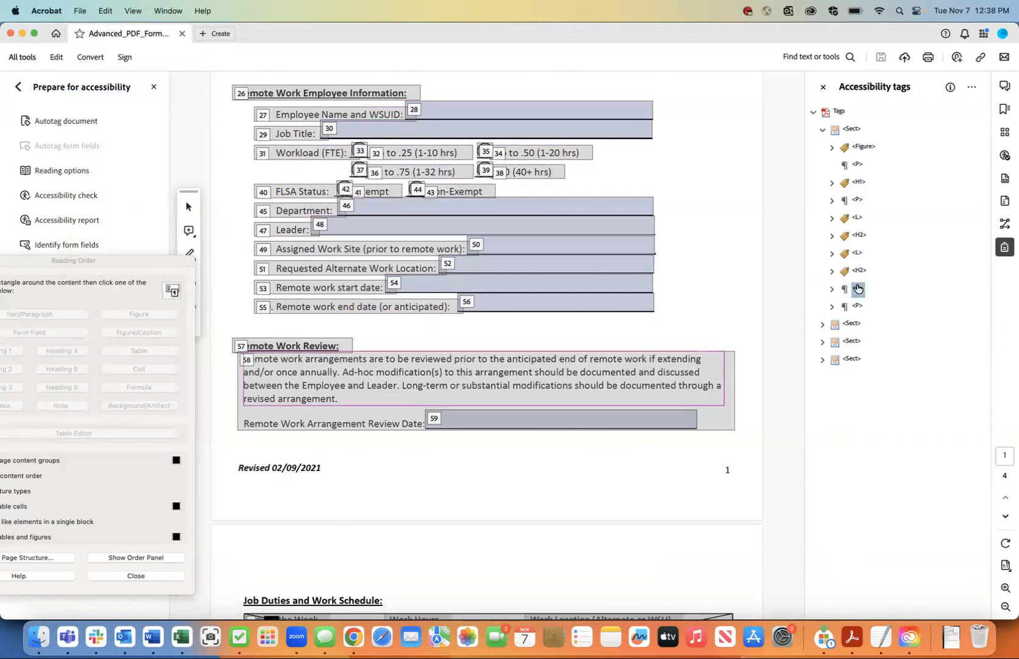
pyautogui.click(832, 290)
pyautogui.click(832, 291)
pyautogui.click(857, 307)
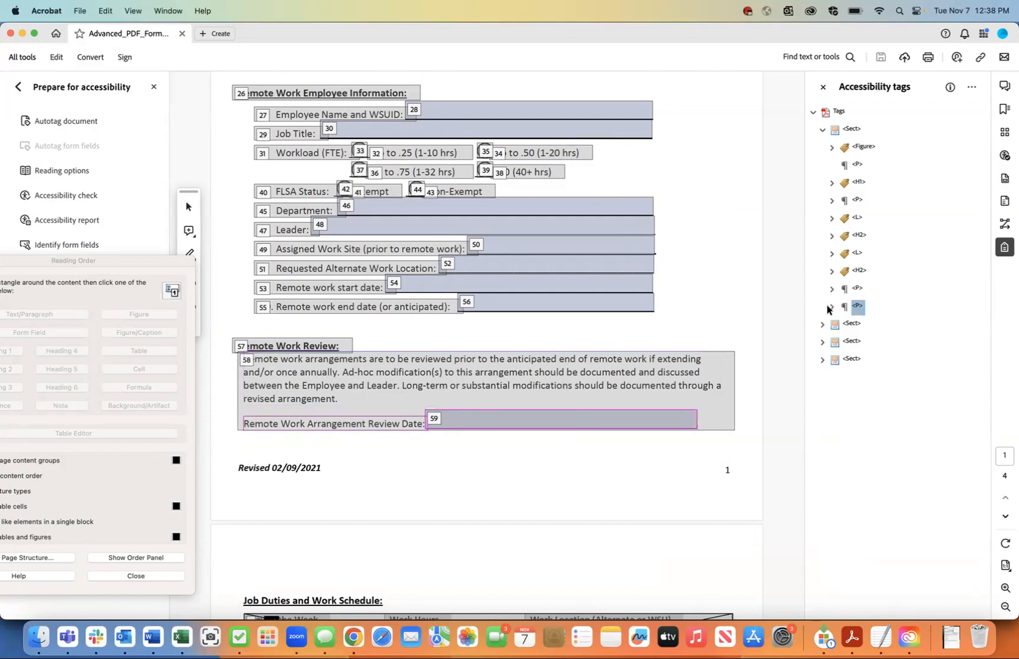
pyautogui.click(829, 307)
pyautogui.click(874, 326)
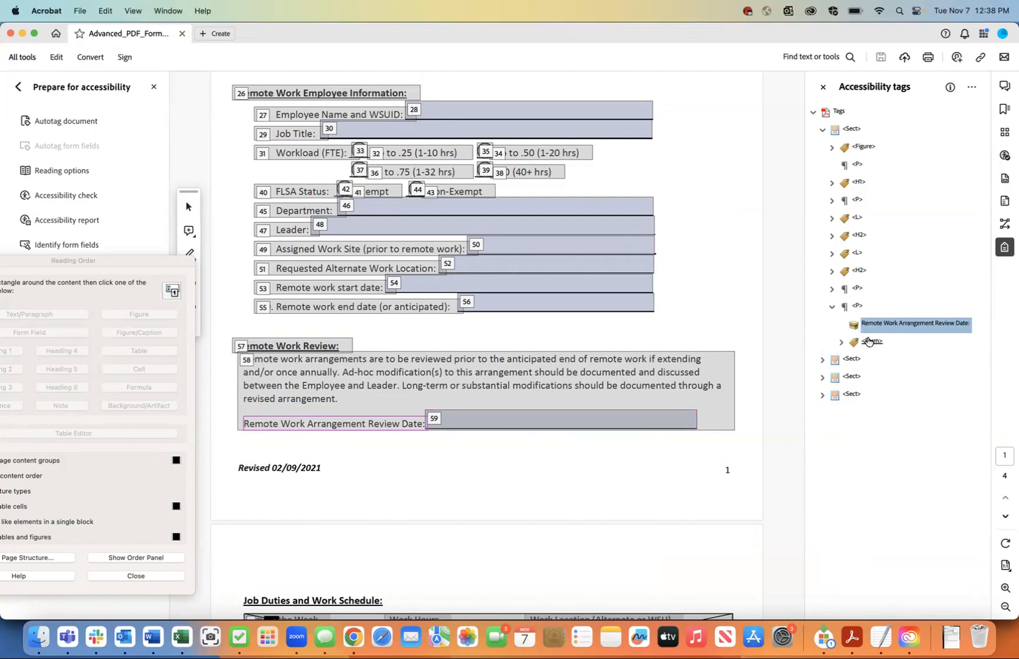
pyautogui.click(871, 342)
pyautogui.click(842, 342)
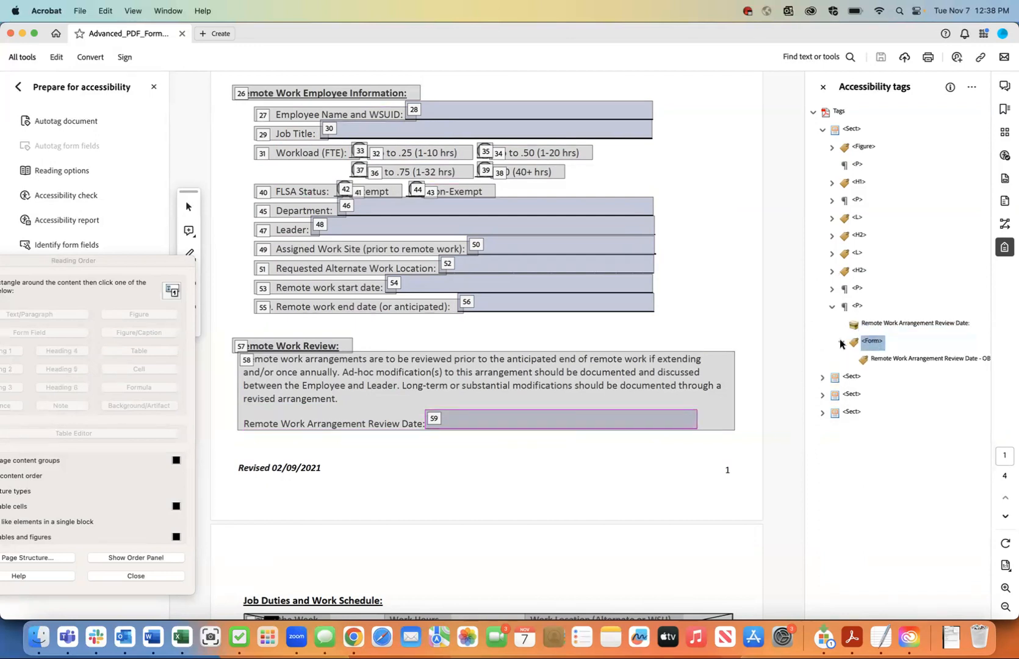
pyautogui.click(830, 308)
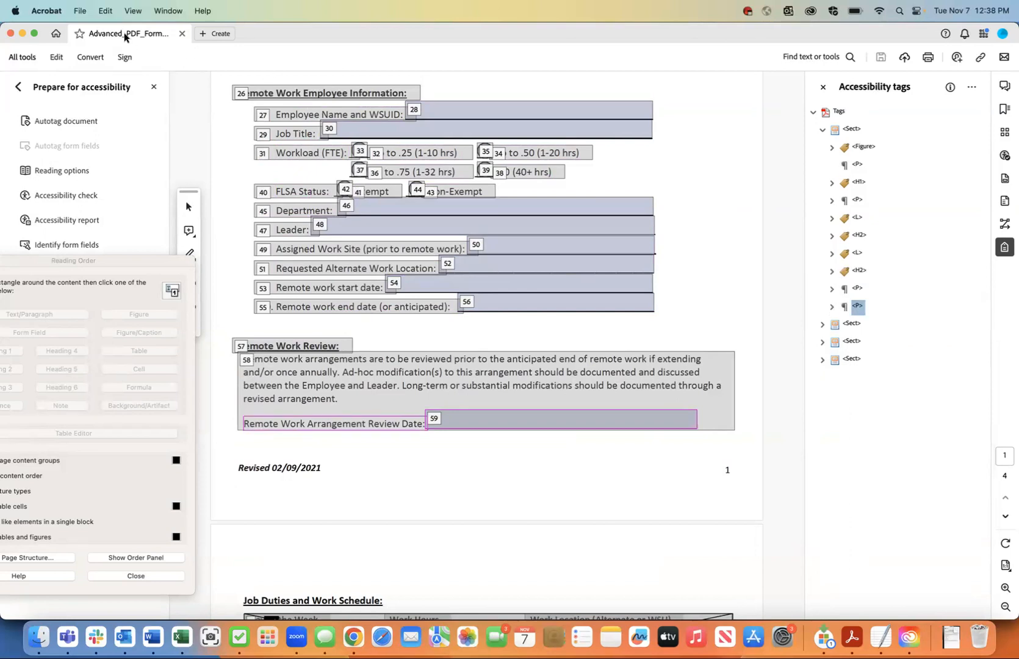
pyautogui.click(78, 10)
pyautogui.click(77, 10)
pyautogui.scroll(5, 567, 369)
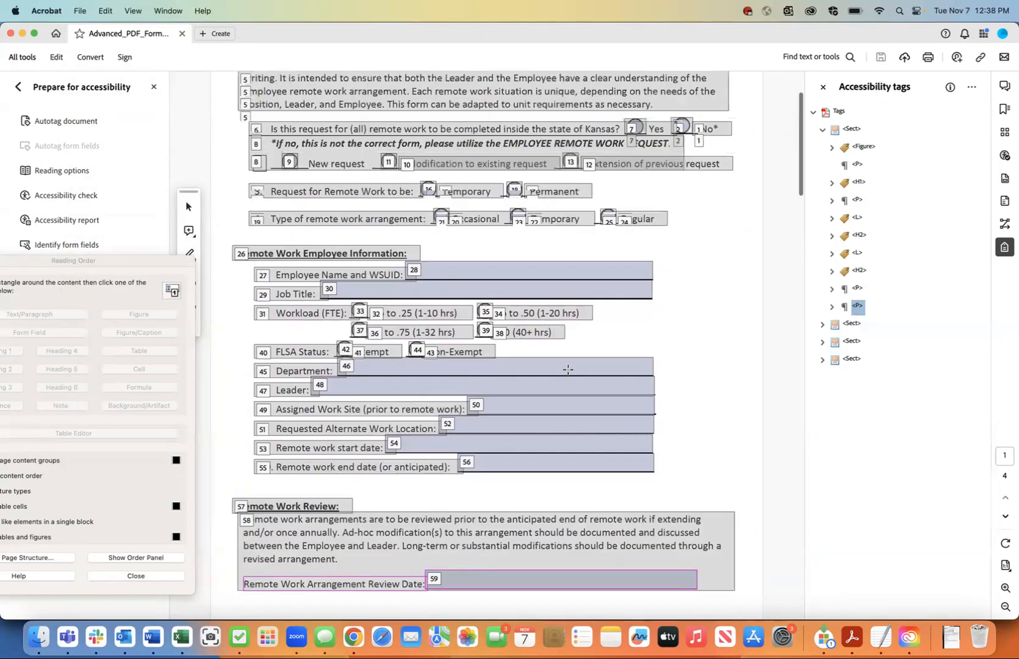
pyautogui.scroll(-2, 568, 369)
pyautogui.scroll(4, 567, 369)
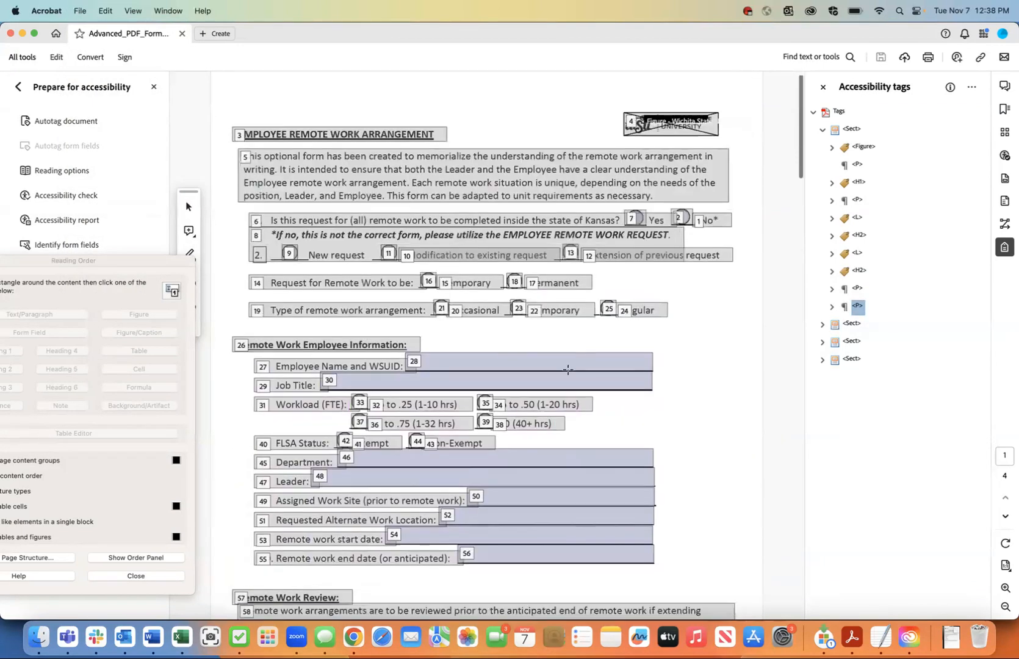
pyautogui.scroll(-3, 567, 369)
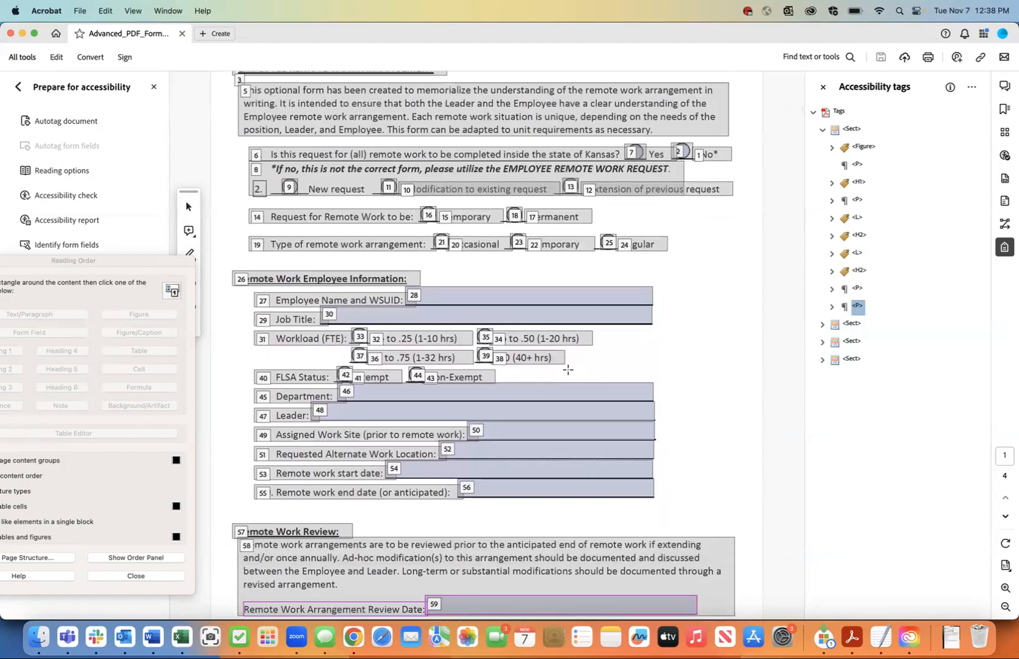